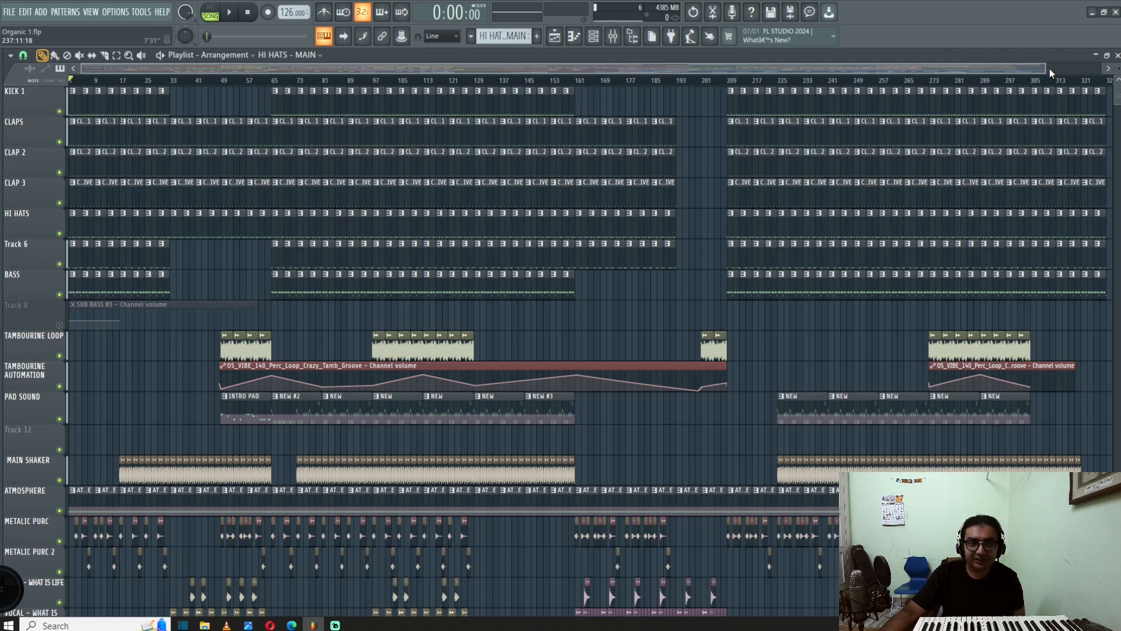
# - Fit the whole arrangement in the playlist view, play the song through and dismiss the CCleaner notification
pyautogui.moveTo(1046, 69)
pyautogui.mouseDown()
pyautogui.moveTo(1081, 68)
pyautogui.moveTo(1061, 68)
pyautogui.mouseUp()
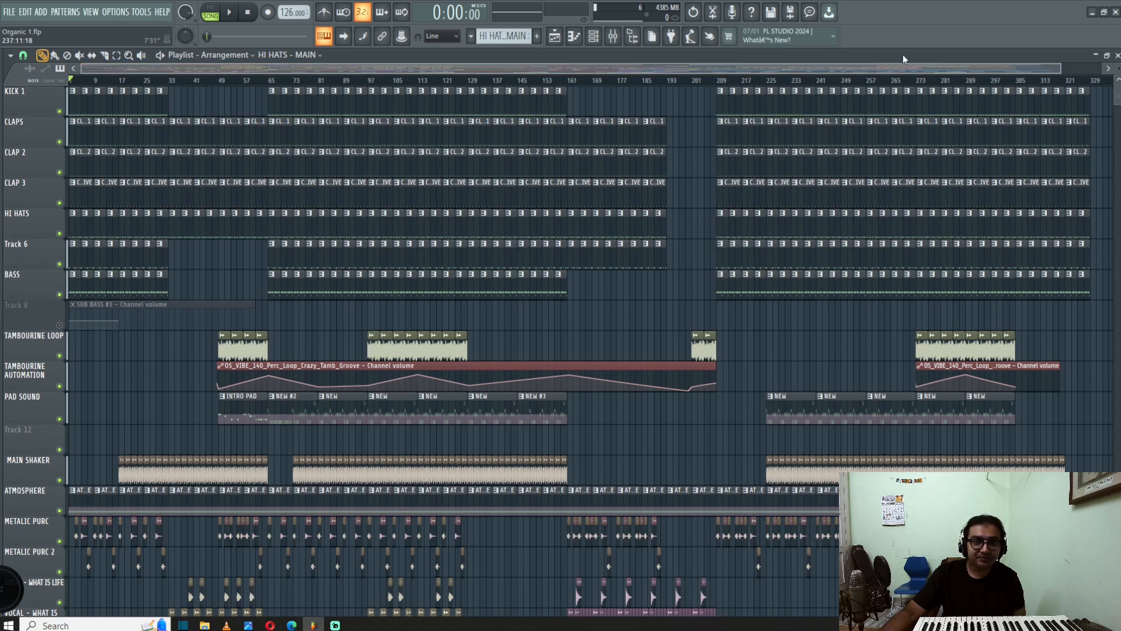
pyautogui.click(236, 13)
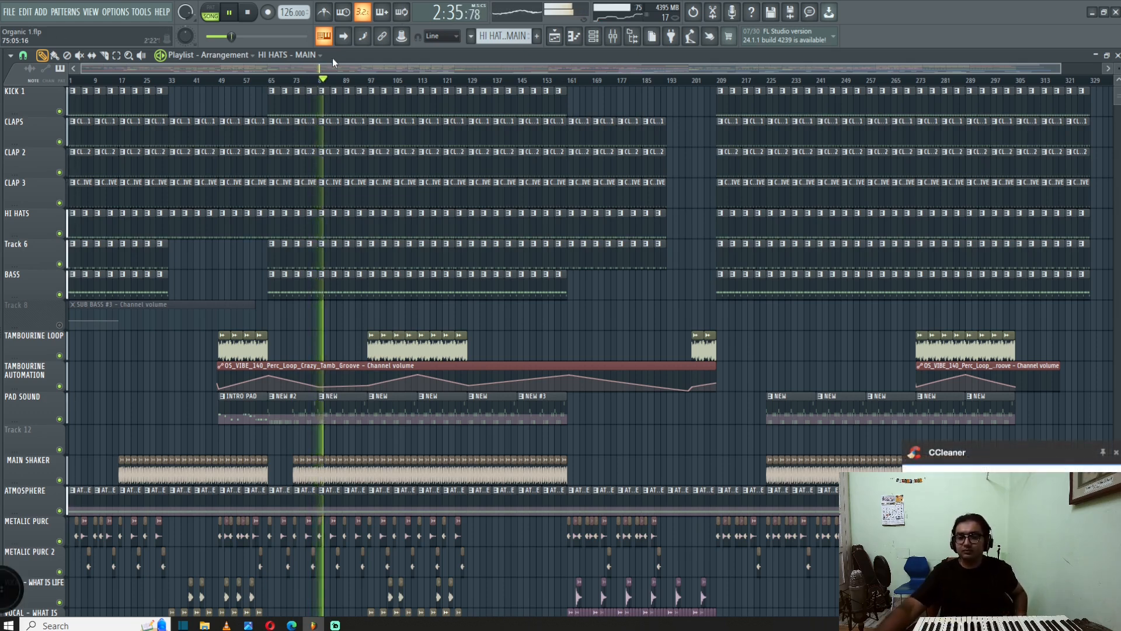
pyautogui.click(1116, 454)
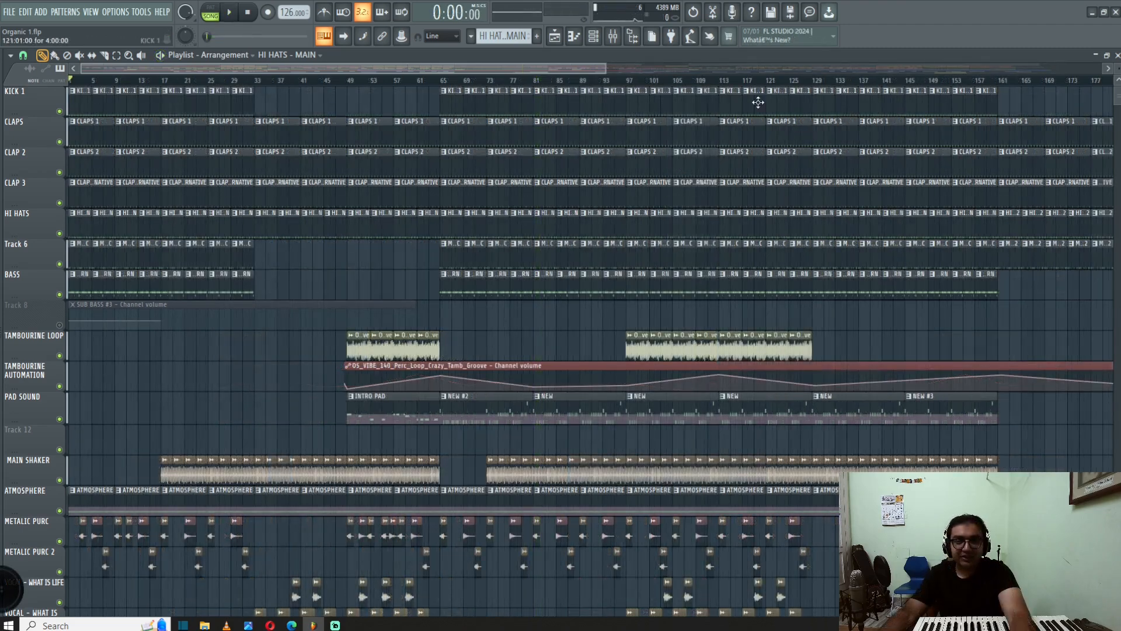
# - Solo the KICK 1 track in the playlist and play it from the start of the song
pyautogui.moveTo(607, 69); pyautogui.dragTo(829, 69)
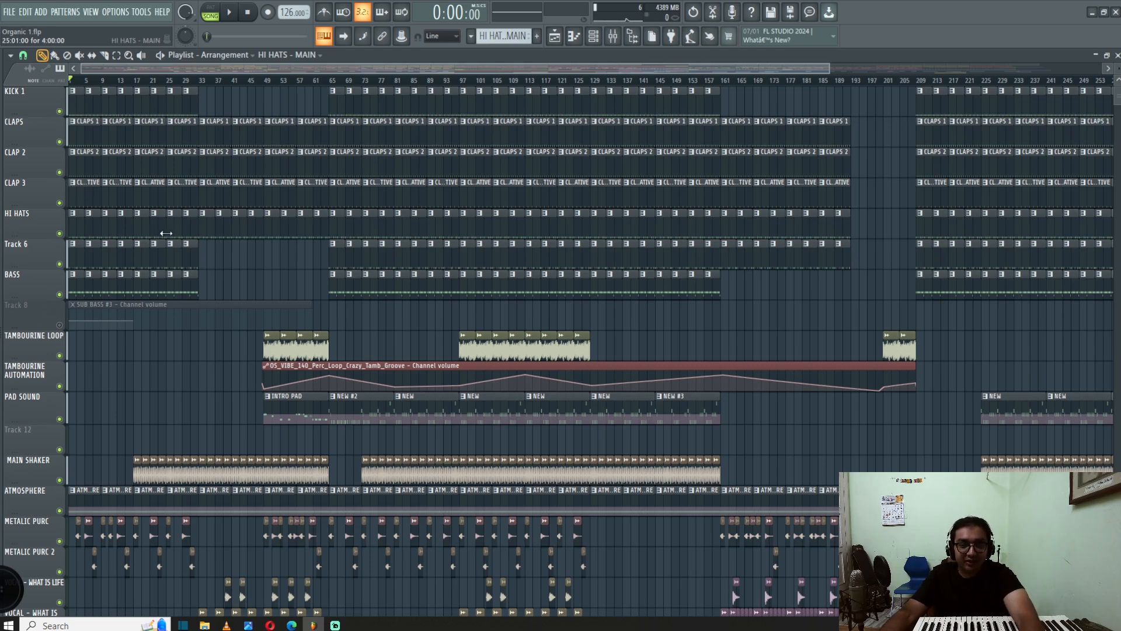
pyautogui.scroll(-5, 163, 294)
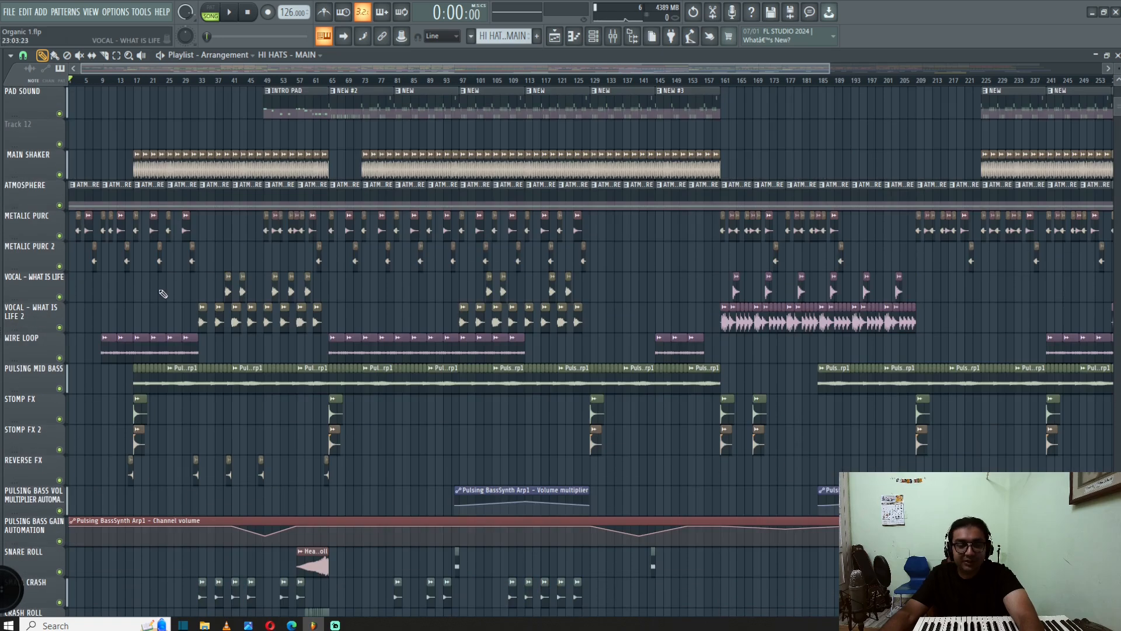
pyautogui.scroll(5, 148, 296)
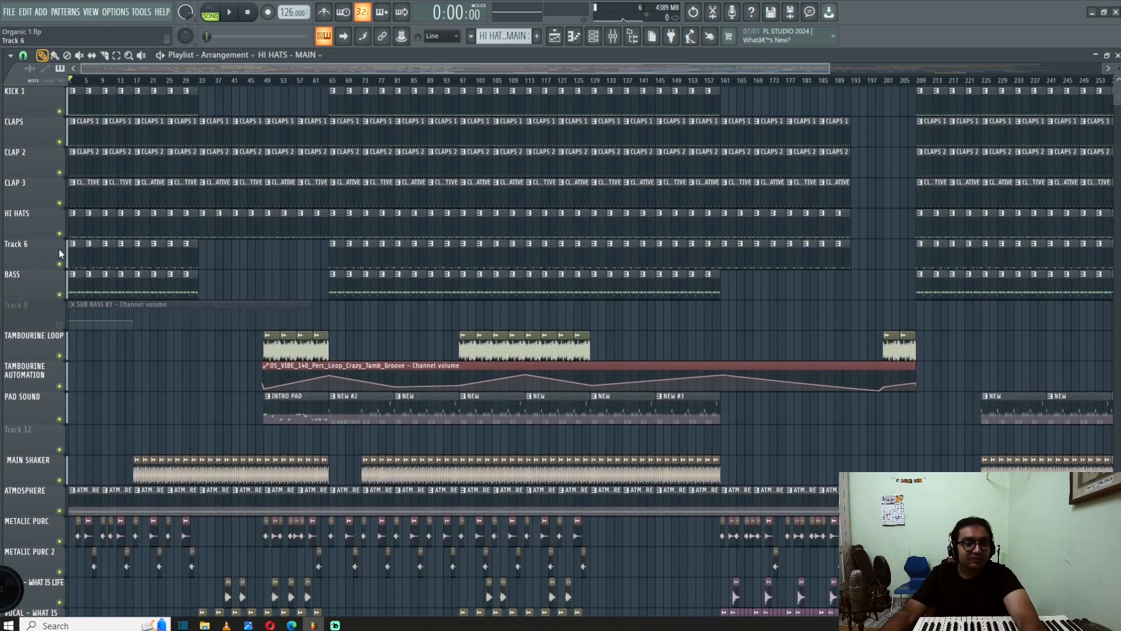
pyautogui.scroll(5, 110, 192)
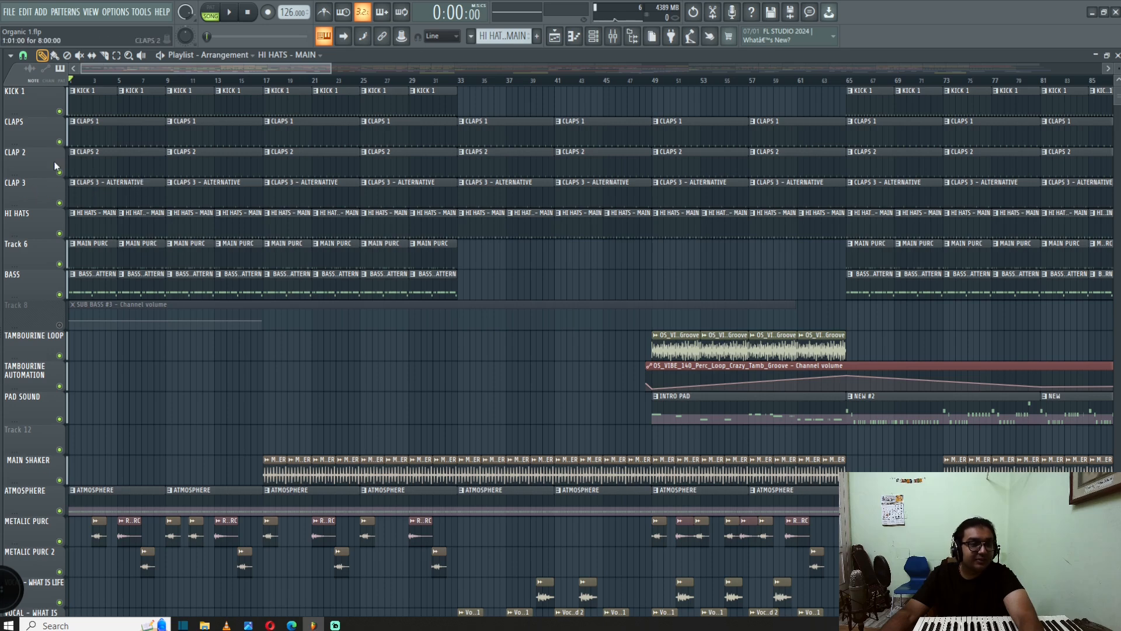
pyautogui.rightClick(65, 115)
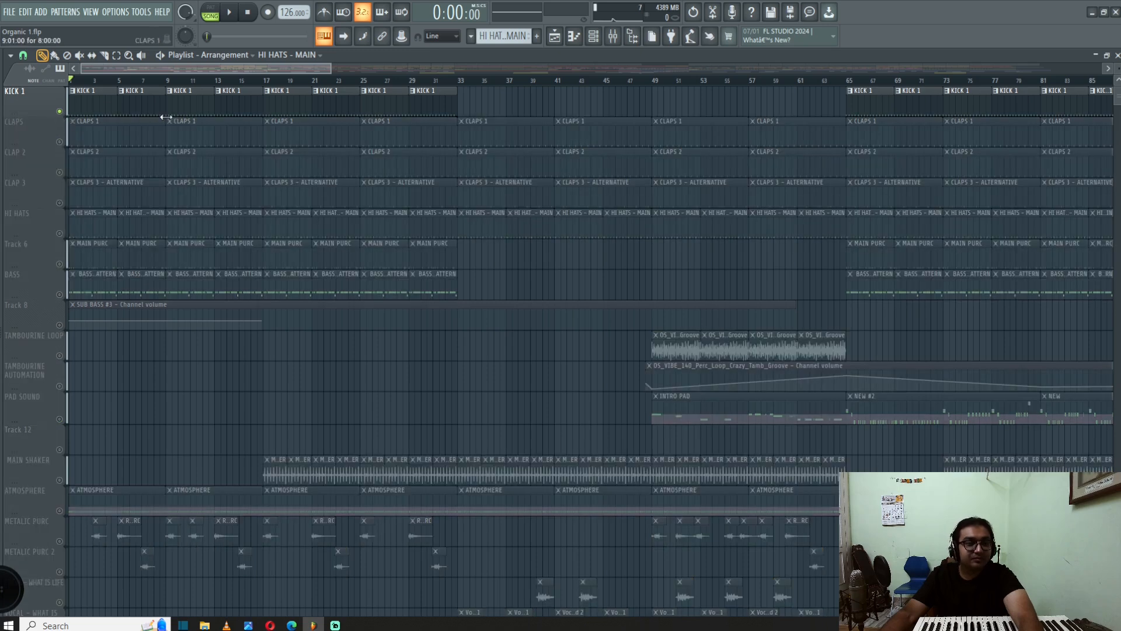
pyautogui.press('space')
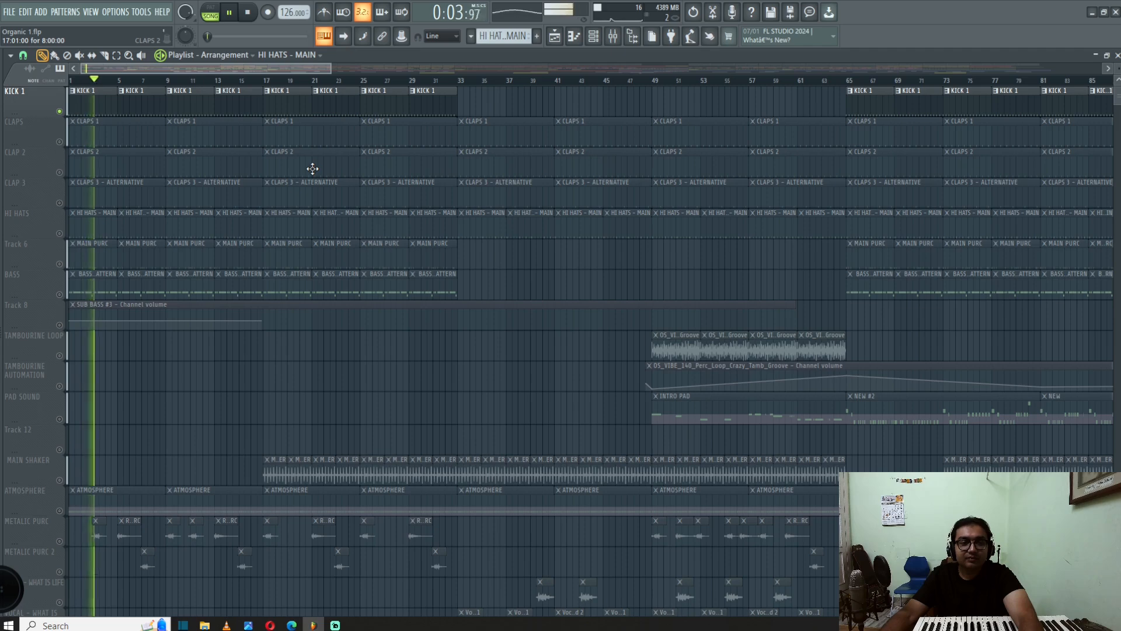
# - Inspect the KICK 1 pattern in the piano roll and in the channel rack beside the playlist, and stop playback
pyautogui.doubleClick(101, 100)
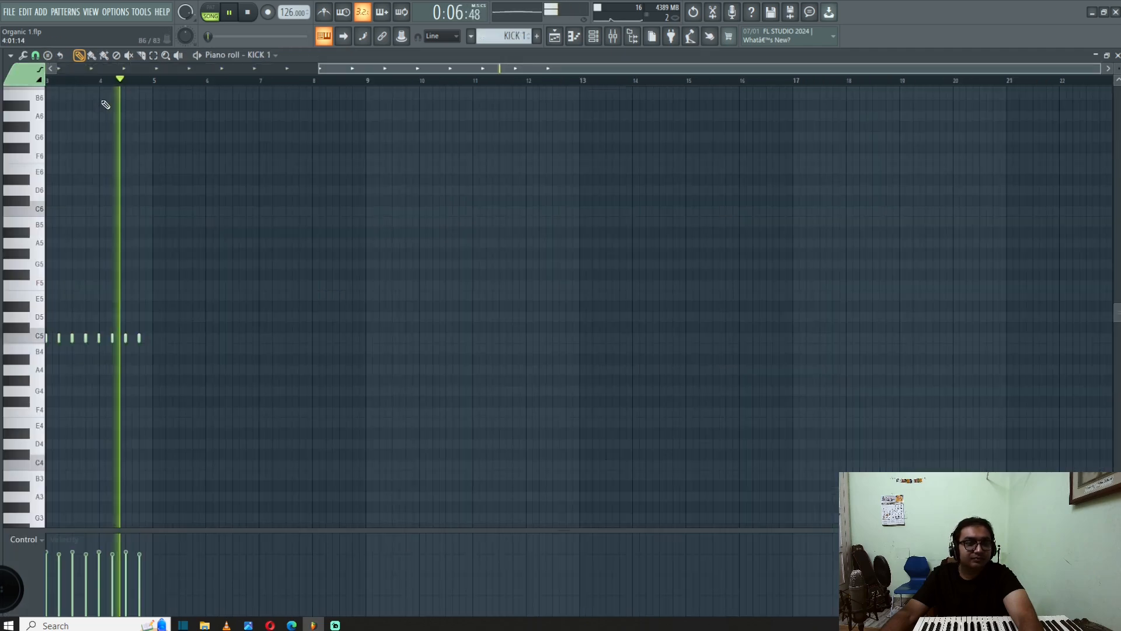
pyautogui.click(555, 36)
pyautogui.click(593, 36)
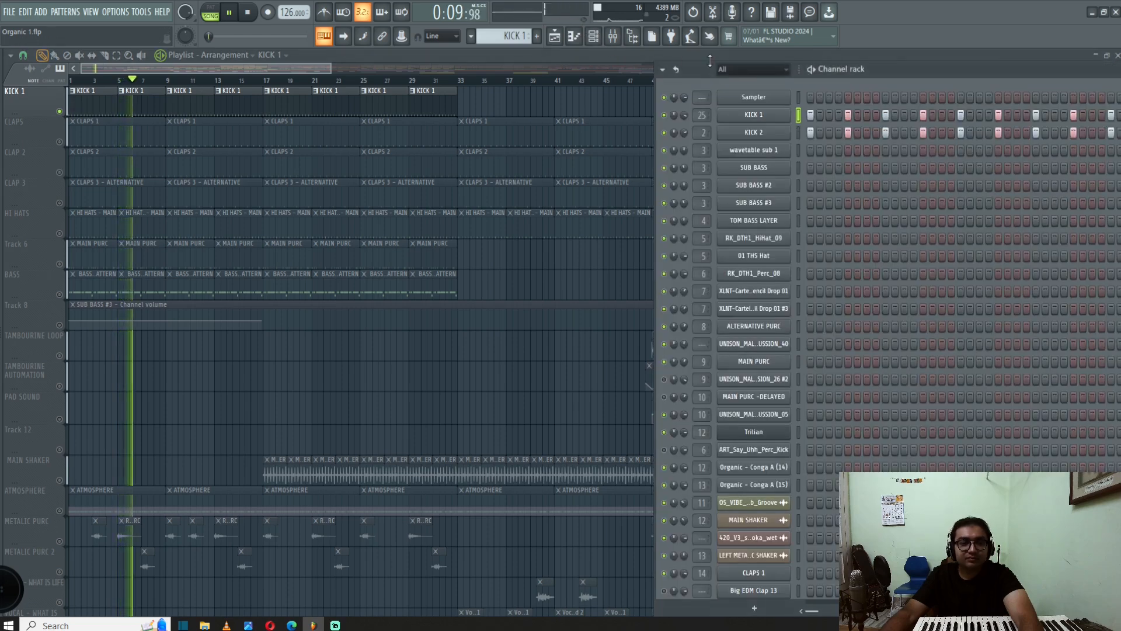
pyautogui.press('space')
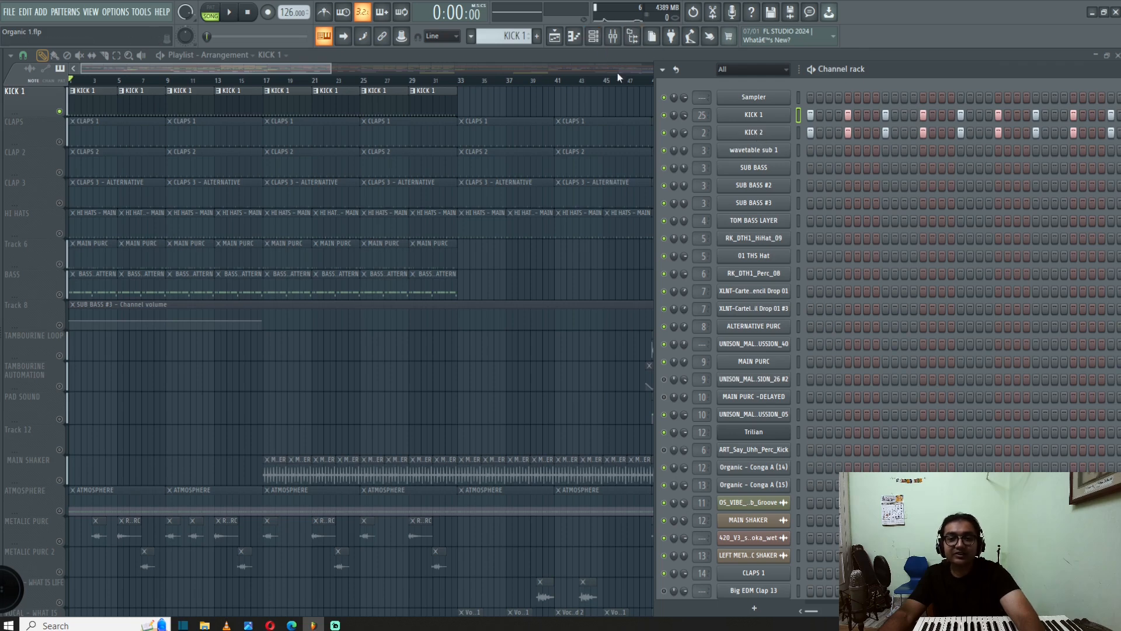
pyautogui.rightClick(671, 137)
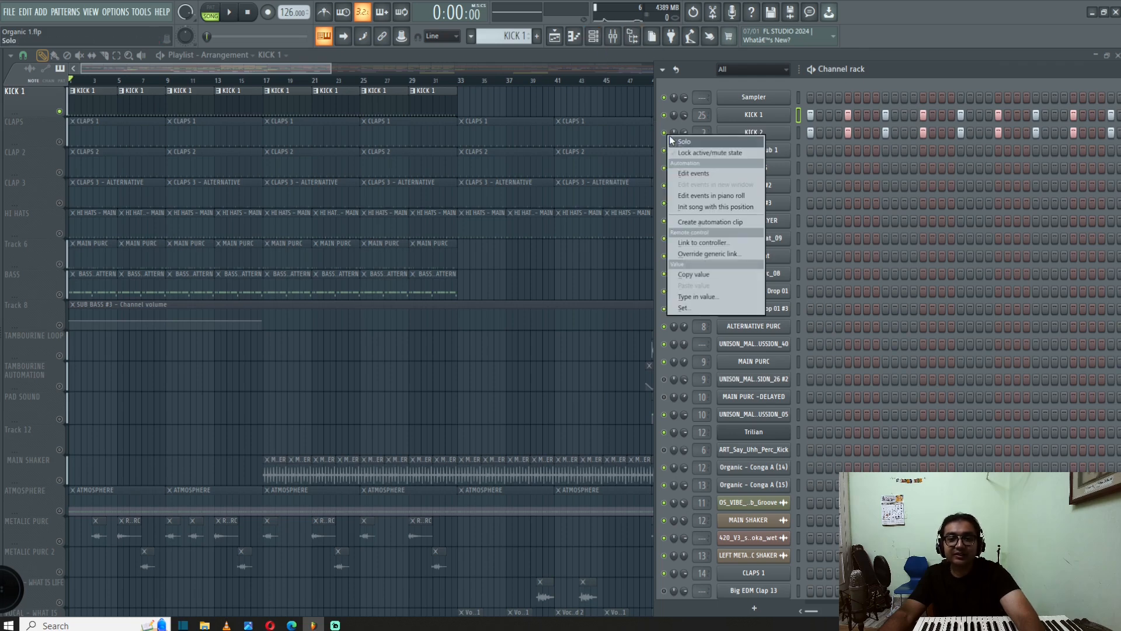
pyautogui.click(710, 87)
pyautogui.scroll(-8, 881, 210)
pyautogui.scroll(8, 880, 211)
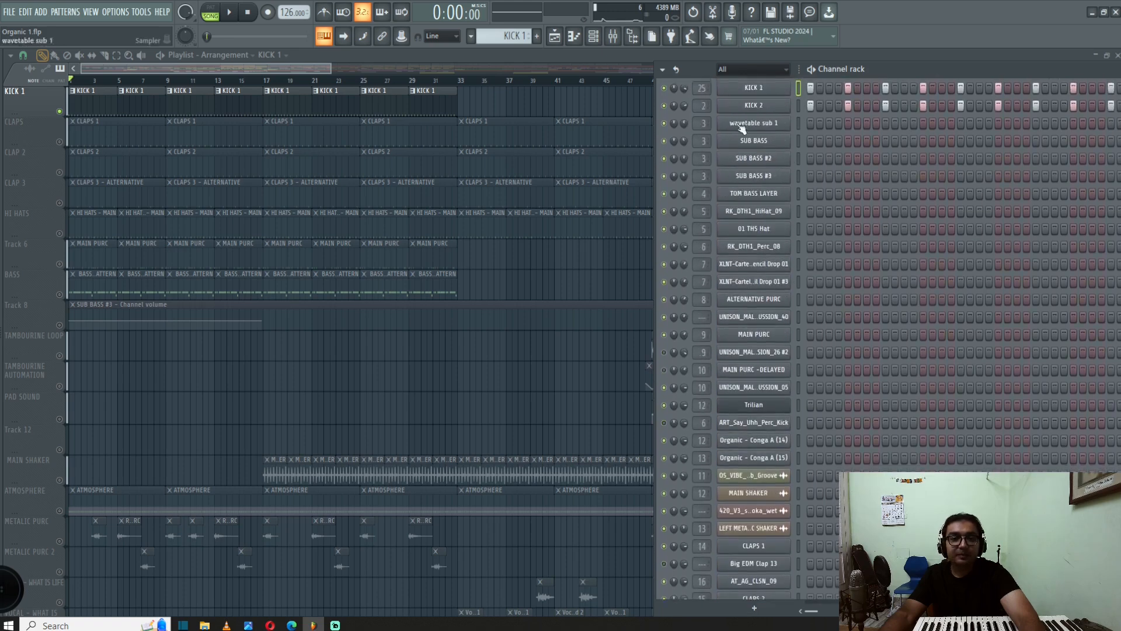
pyautogui.scroll(1, 741, 129)
# - Solo the KICK 2 mixer track, play it, and unmute KICK 1 on insert 25 to hear both before stopping playback
pyautogui.click(594, 38)
pyautogui.click(614, 38)
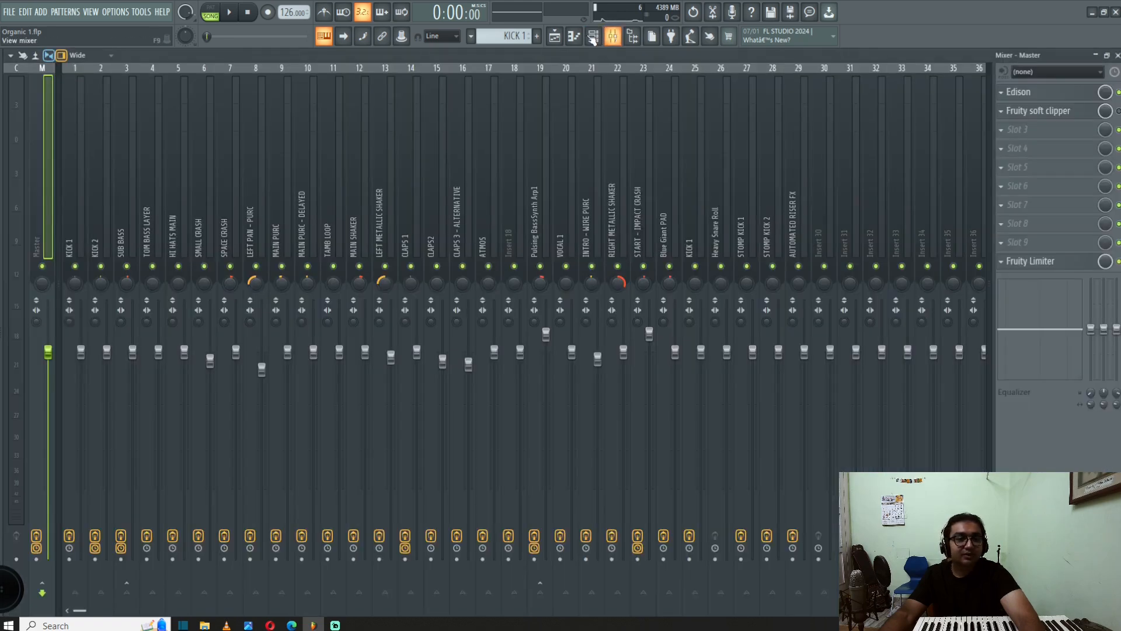
pyautogui.keyDown('ctrl'); pyautogui.click(103, 266); pyautogui.keyUp('ctrl')
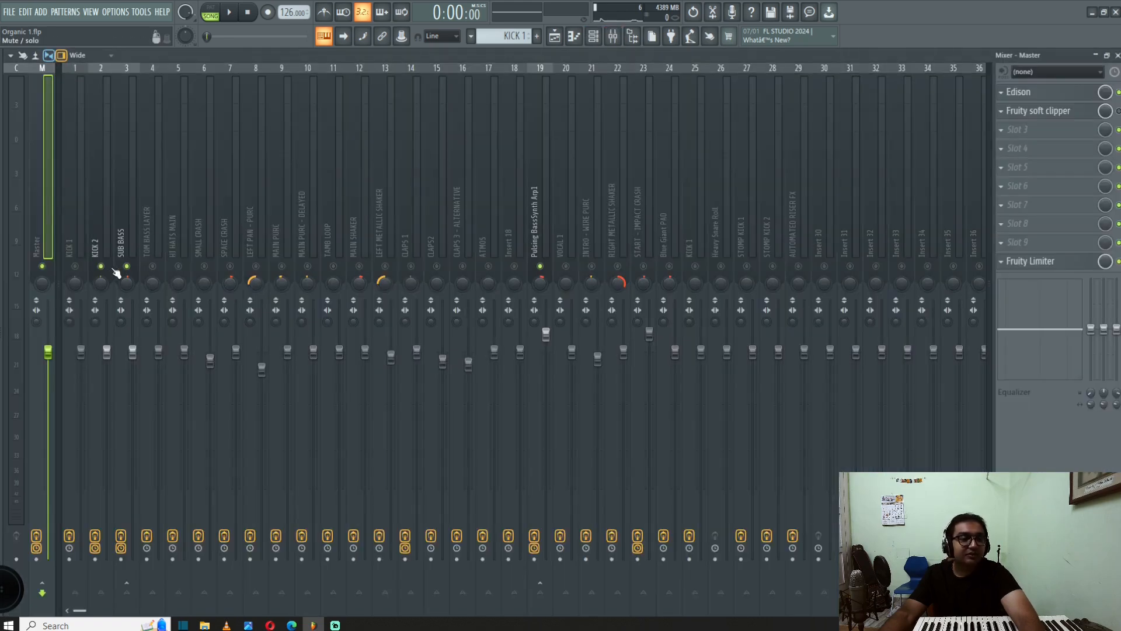
pyautogui.press('space')
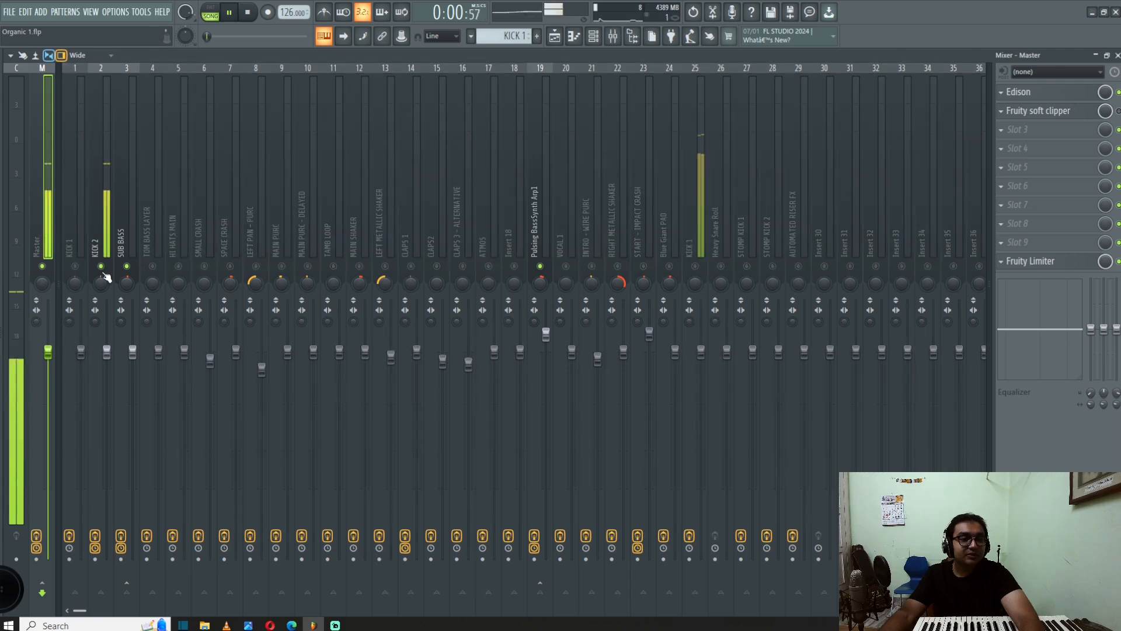
pyautogui.click(696, 267)
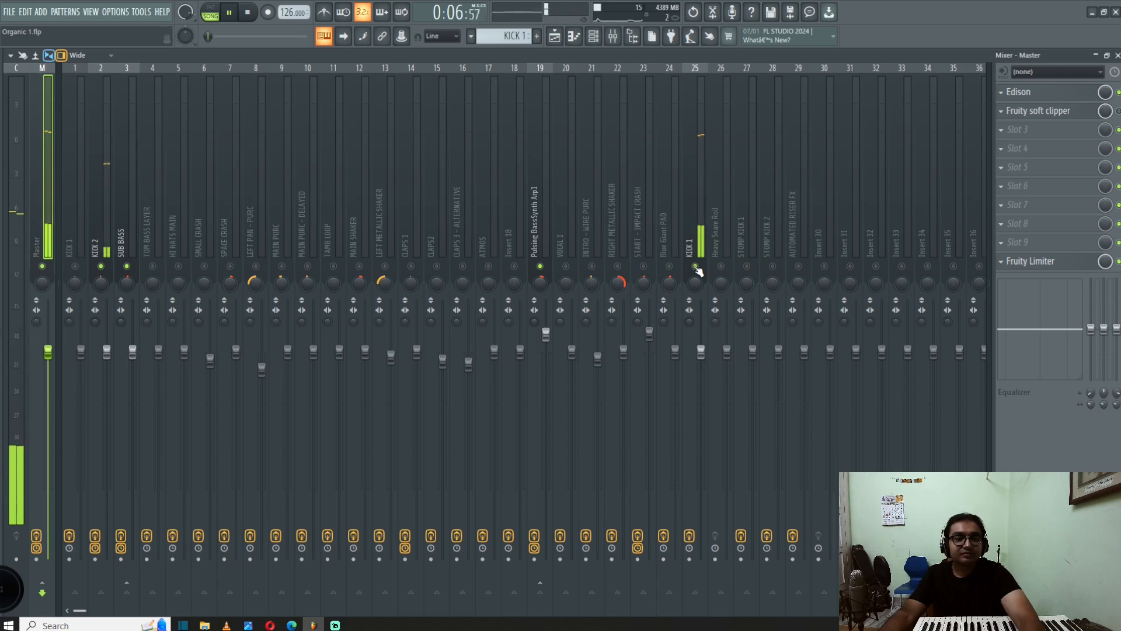
pyautogui.press('space')
# - Unmute KICK 1 on insert 1 in the mixer and play the layered kicks while checking them in the channel rack
pyautogui.click(600, 38)
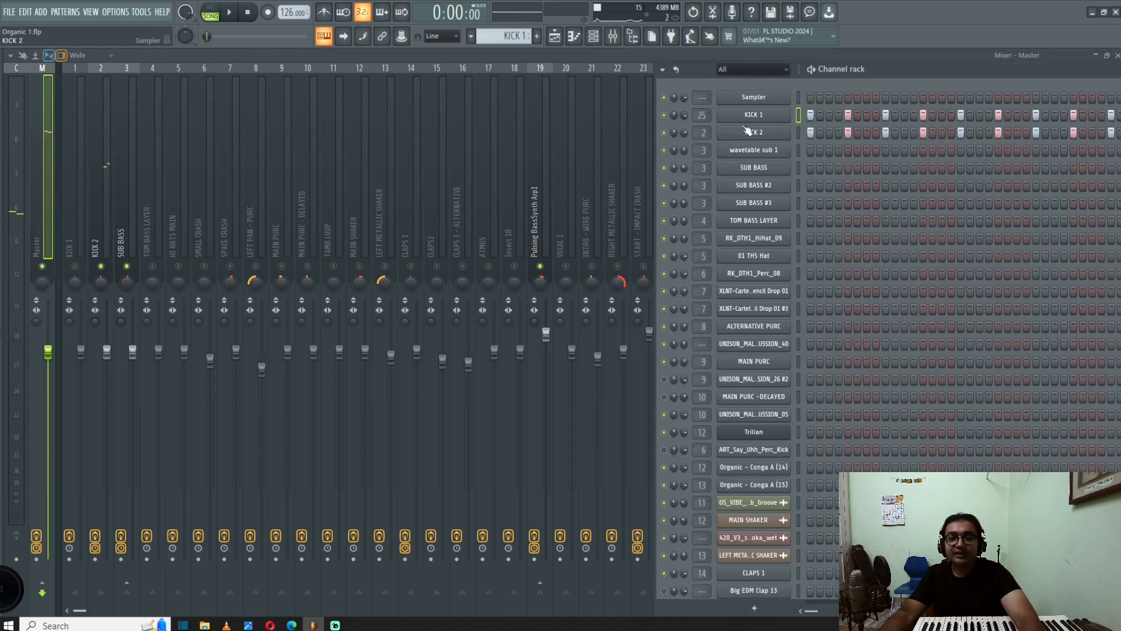
pyautogui.click(622, 57)
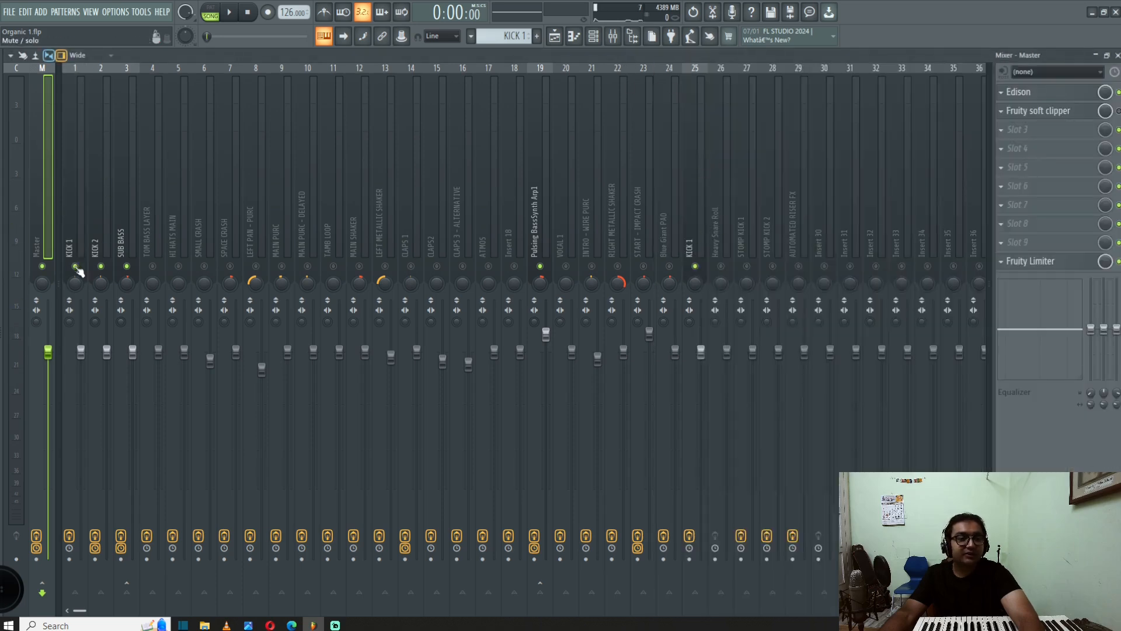
pyautogui.press('space')
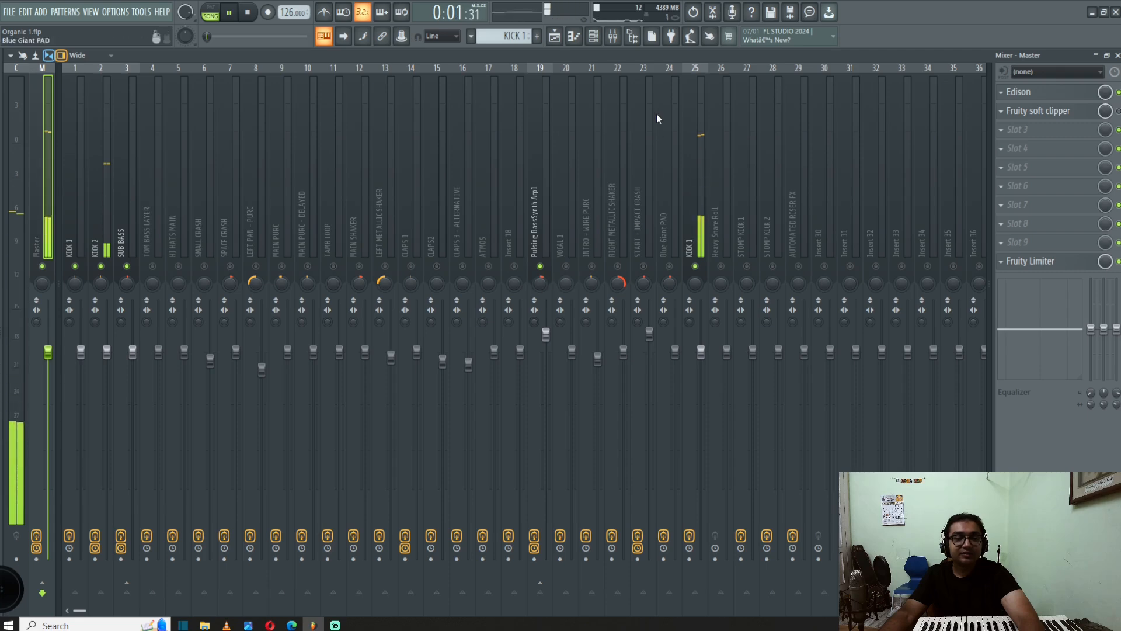
pyautogui.click(594, 37)
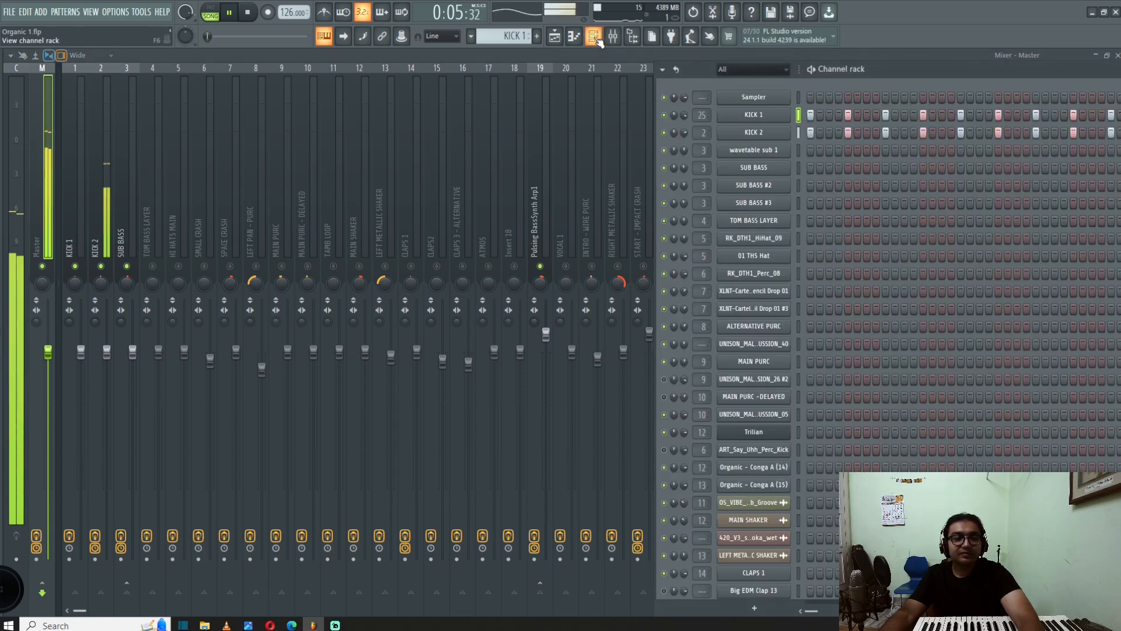
pyautogui.click(595, 38)
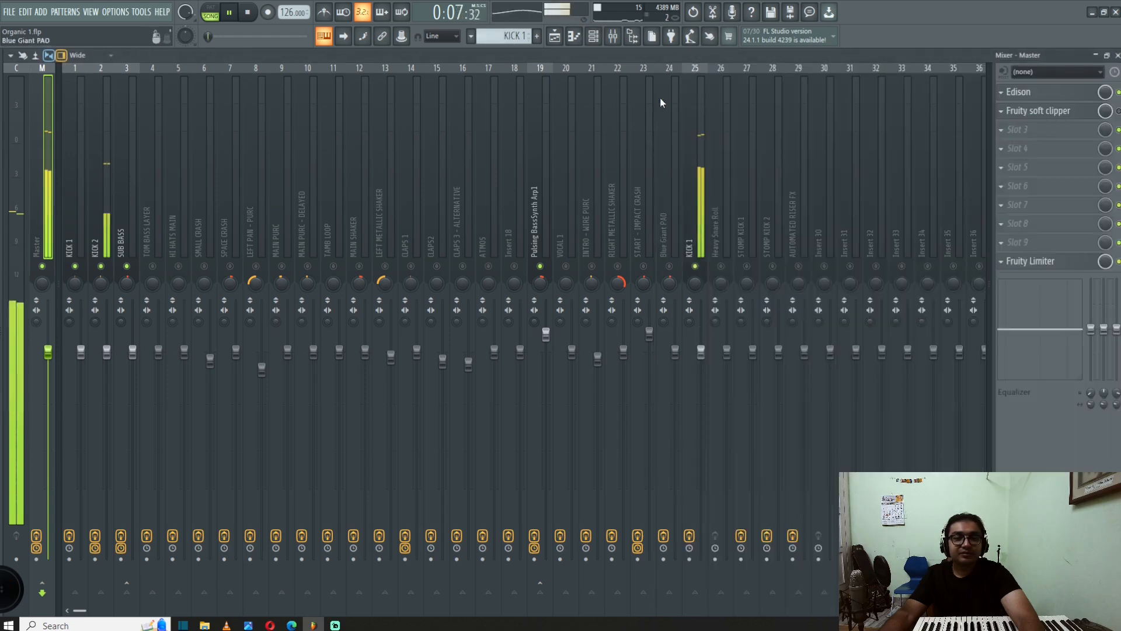
pyautogui.press('space')
# - Mute KICK 1 on insert 25, select the KICK 2 mixer track and play it on its own
pyautogui.click(701, 142)
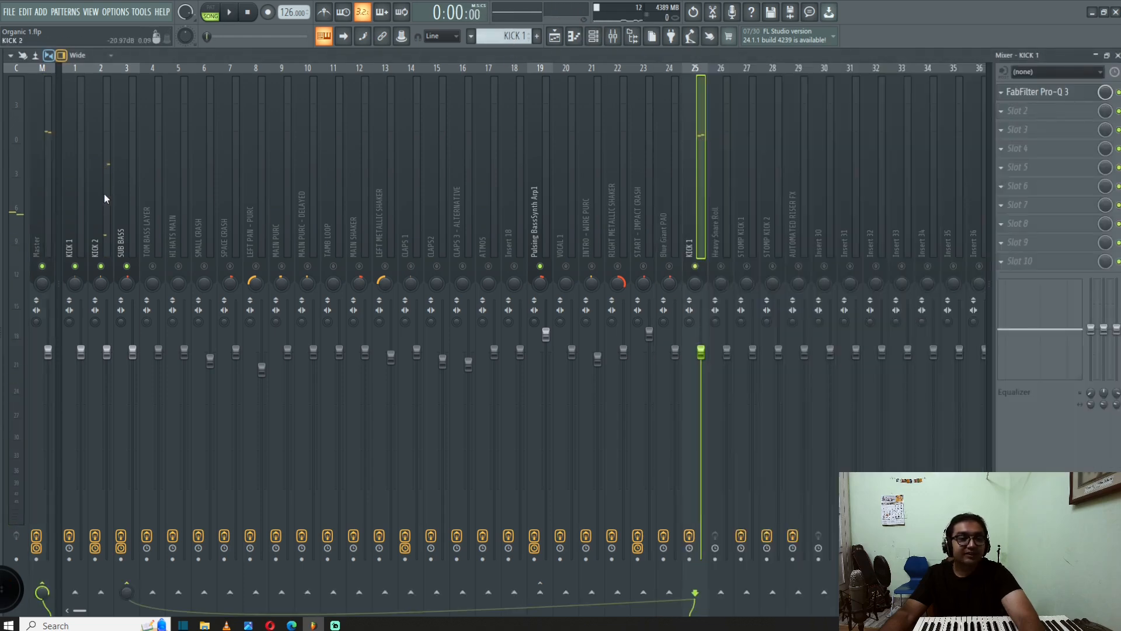
pyautogui.click(104, 222)
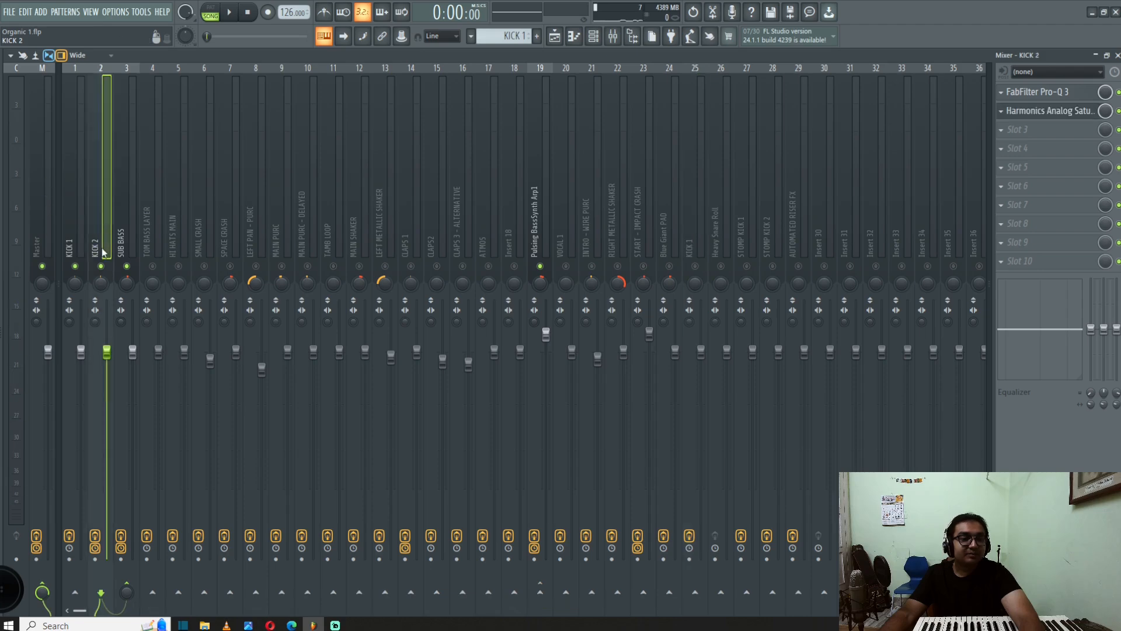
pyautogui.press('space')
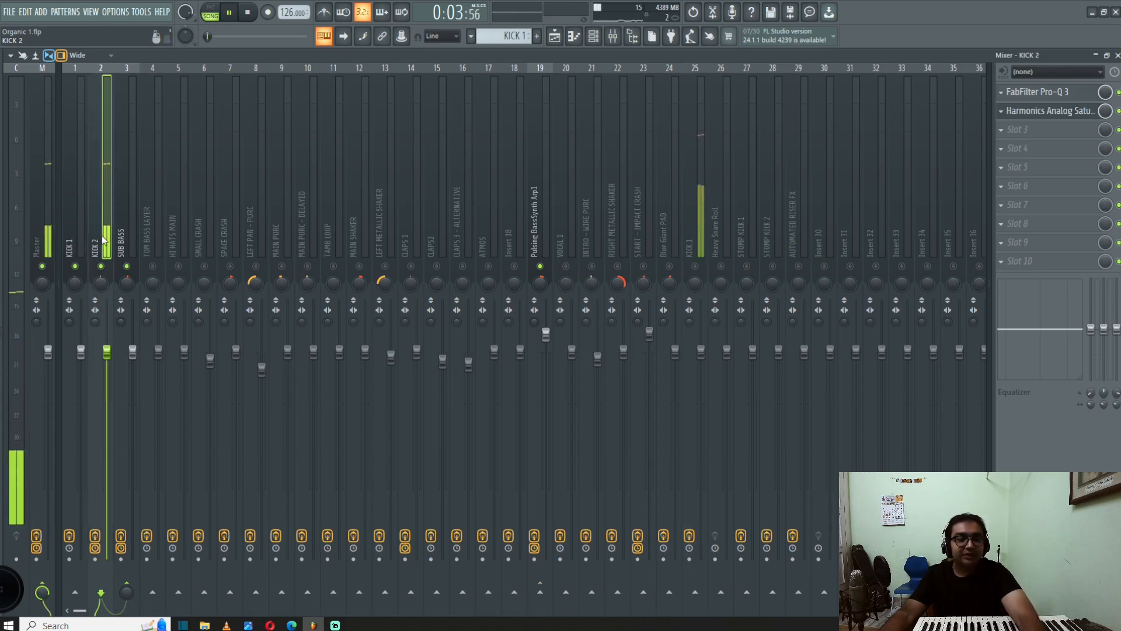
# - Examine the low-cut, midrange dip and high-cut bands in KICK 2's FabFilter Pro-Q 3 during playback, and close the equalizer
pyautogui.click(1045, 94)
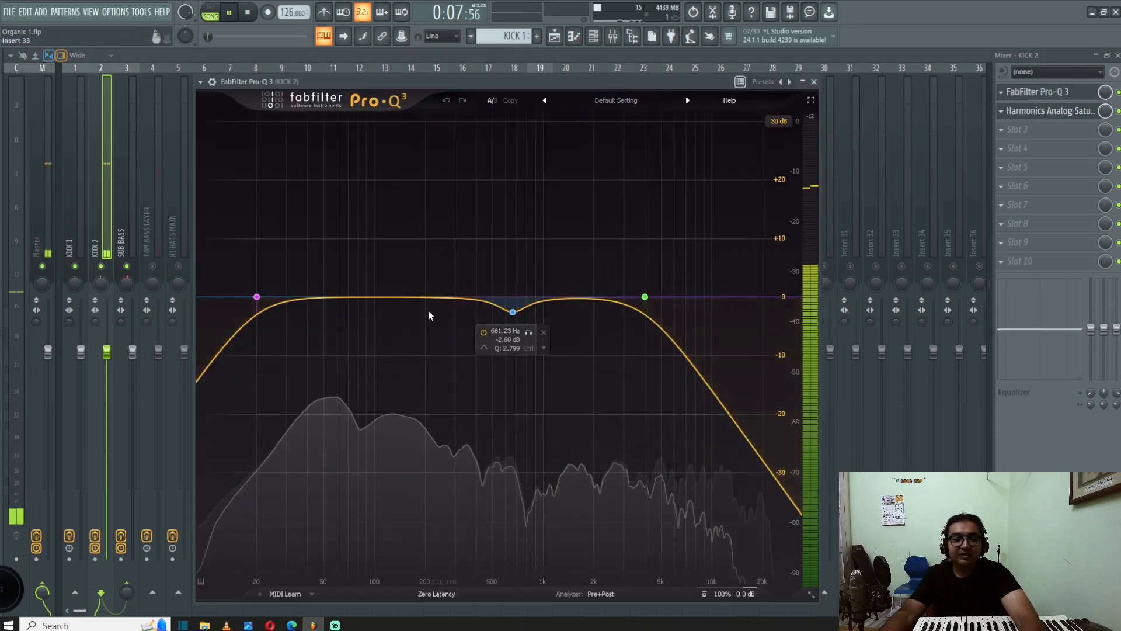
pyautogui.moveTo(289, 315)
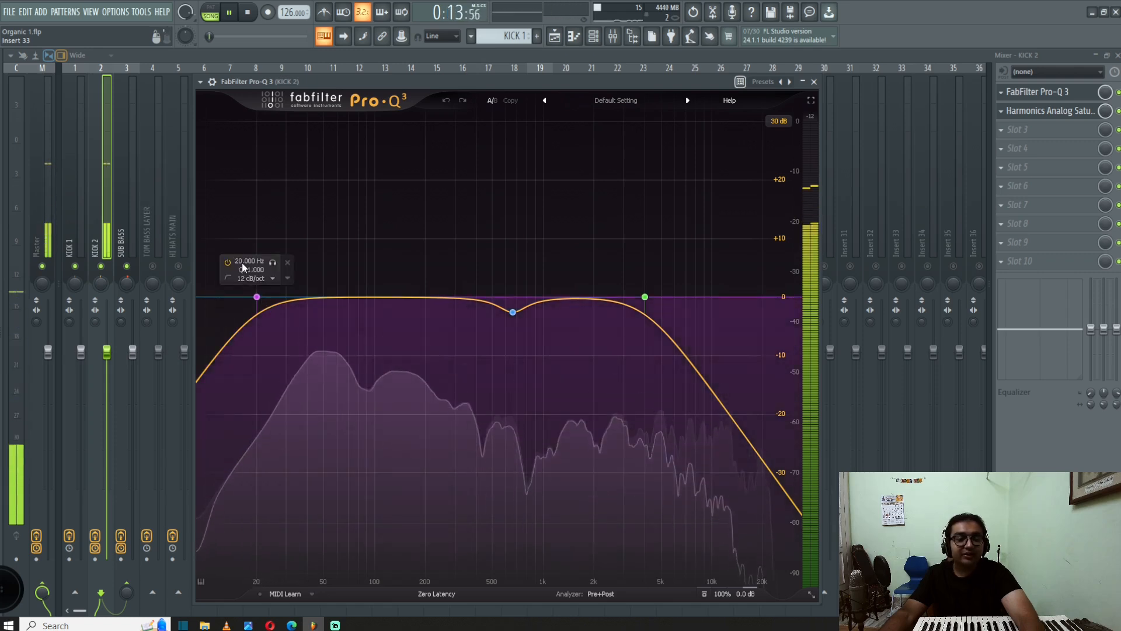
pyautogui.moveTo(512, 321)
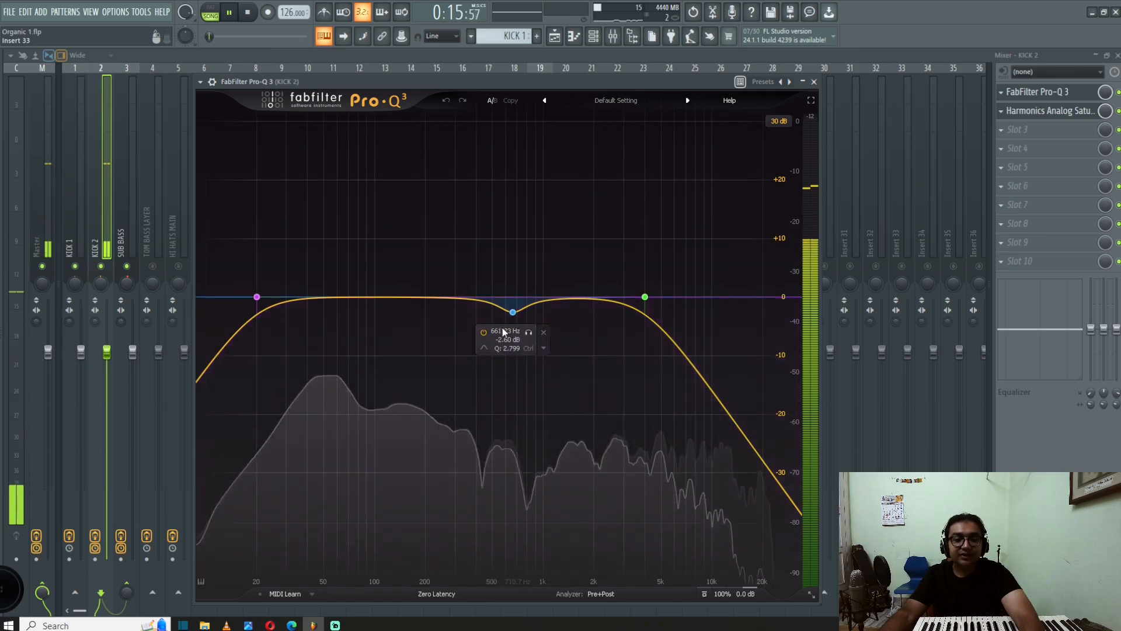
pyautogui.moveTo(691, 298)
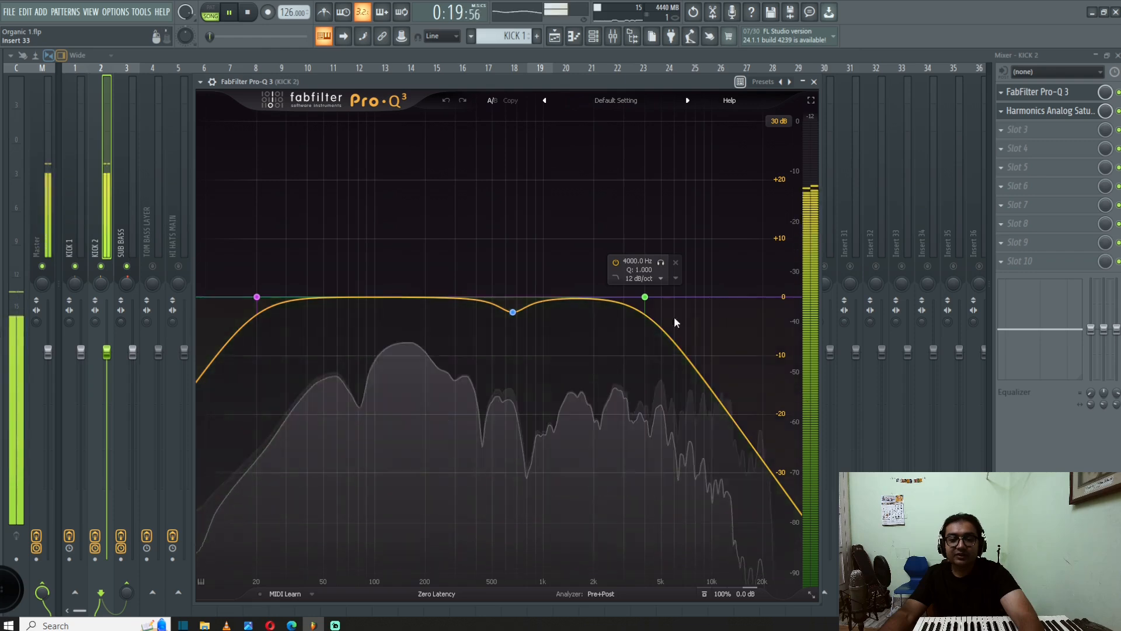
pyautogui.click(814, 82)
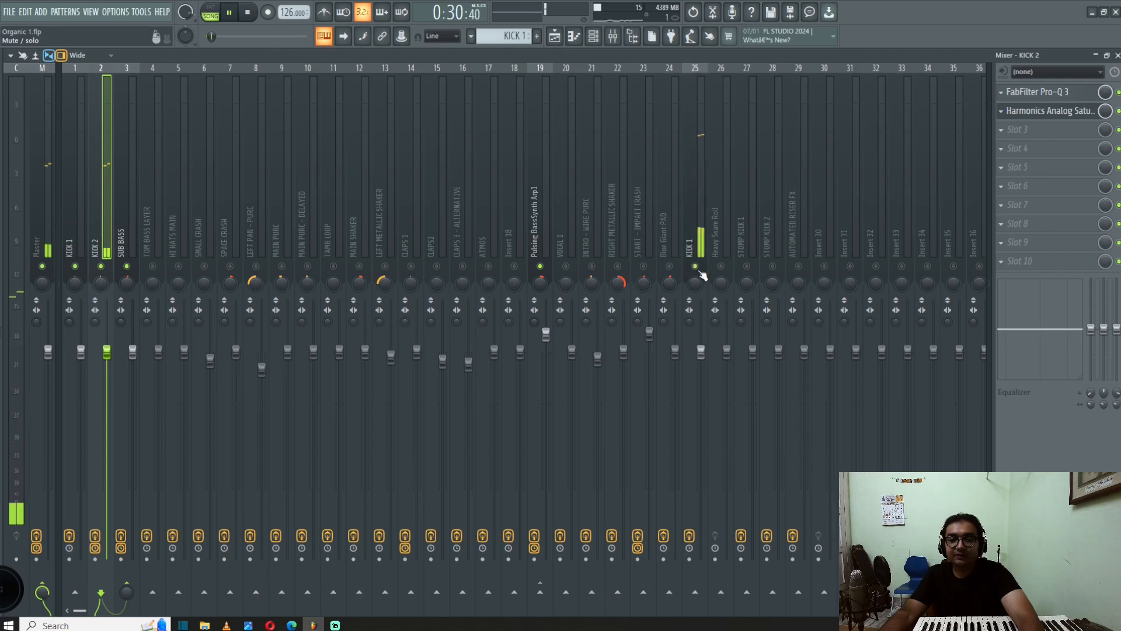
# - With KICK 1 on insert 25 selected, switch the KICK 1 channel off and back on in the channel rack, and stop playback
pyautogui.click(705, 155)
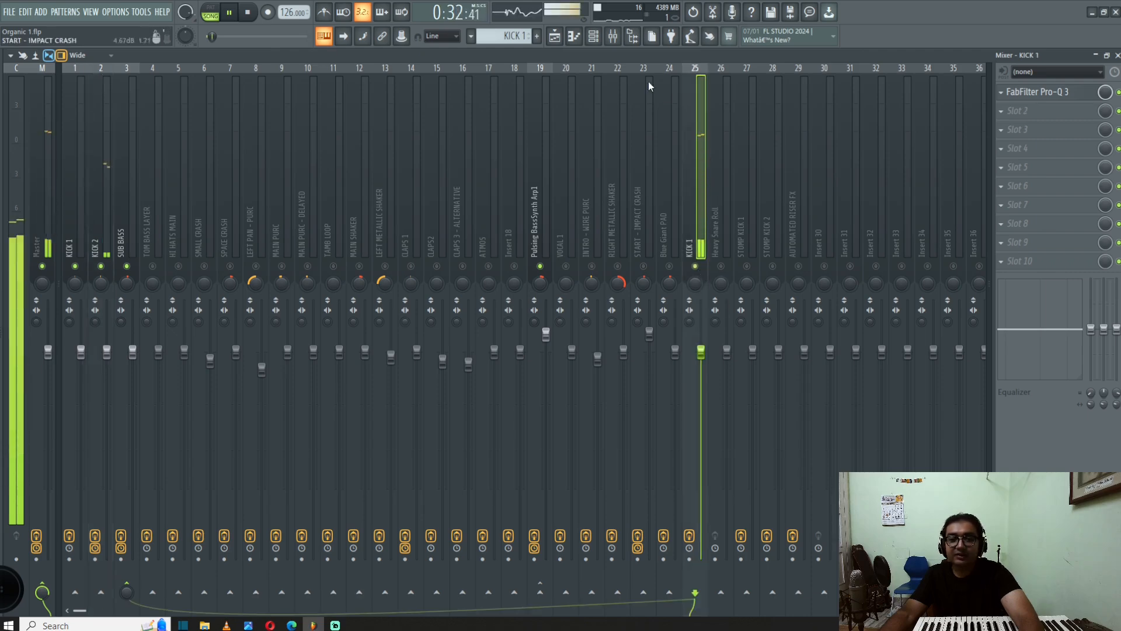
pyautogui.click(596, 38)
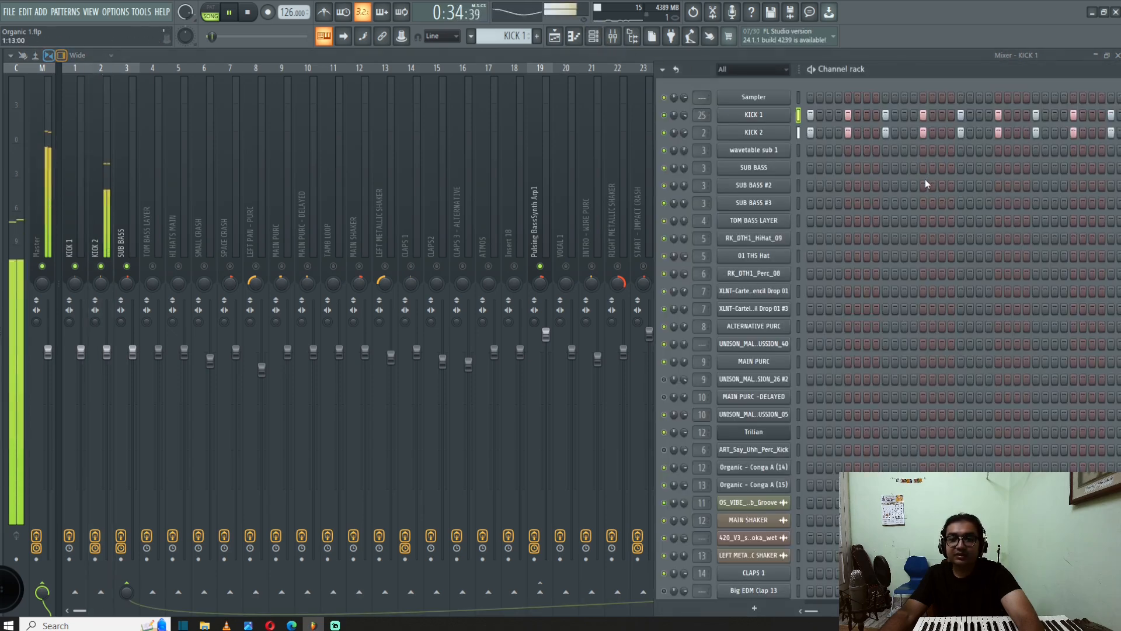
pyautogui.click(665, 116)
pyautogui.click(665, 116)
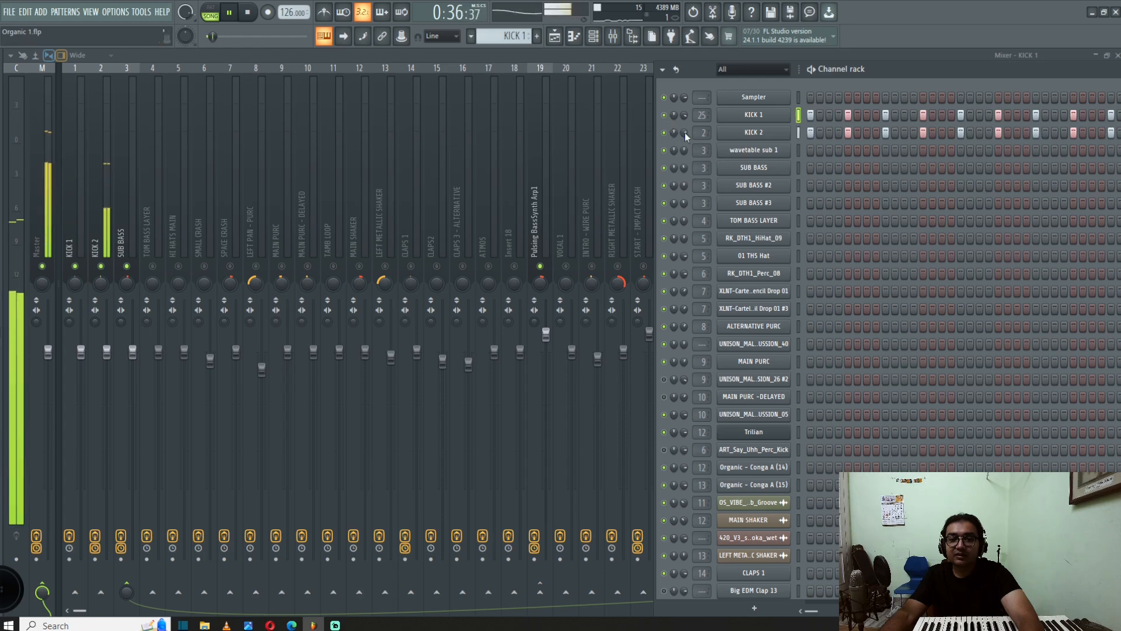
pyautogui.press('space')
# - Open the KICK 2 channel's sample settings from the channel rack and audition its waveform
pyautogui.click(768, 134)
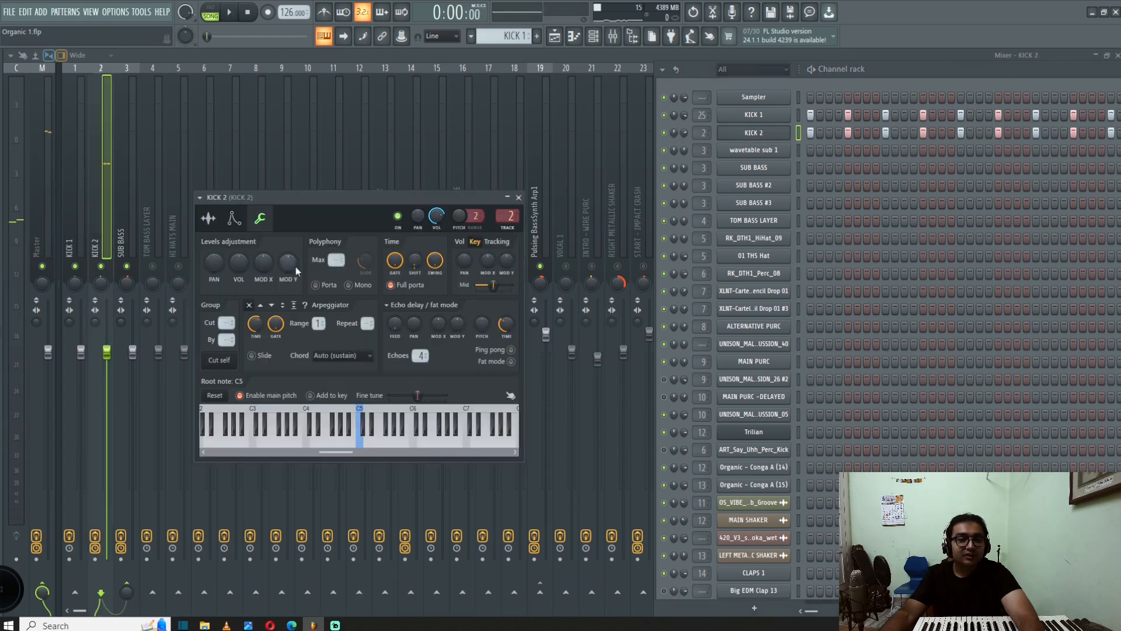
pyautogui.click(208, 219)
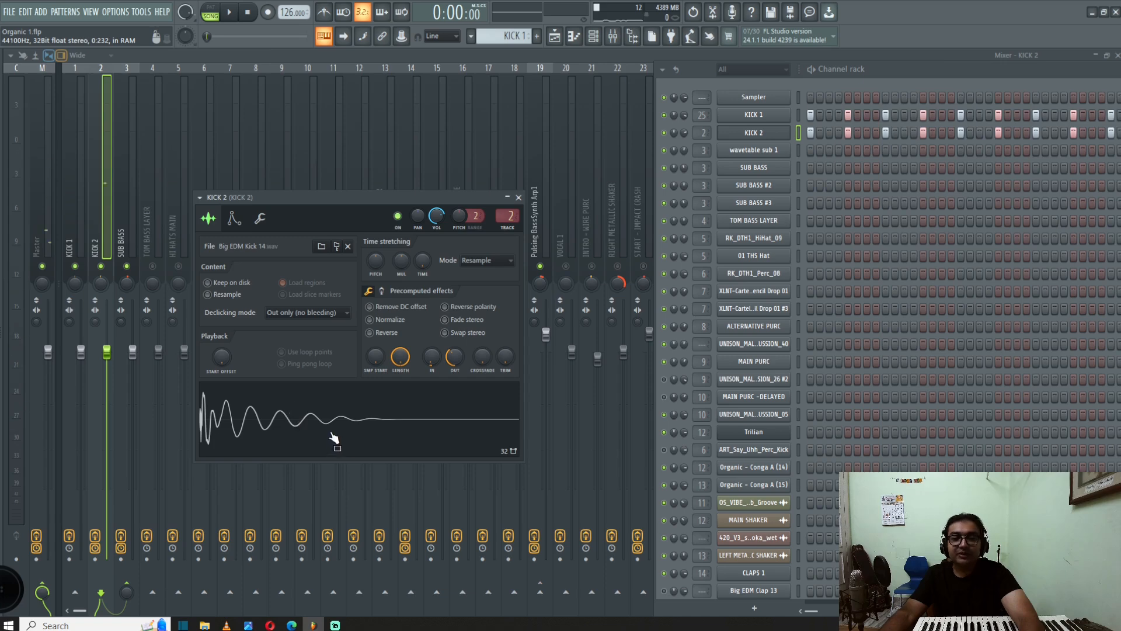
pyautogui.click(300, 429)
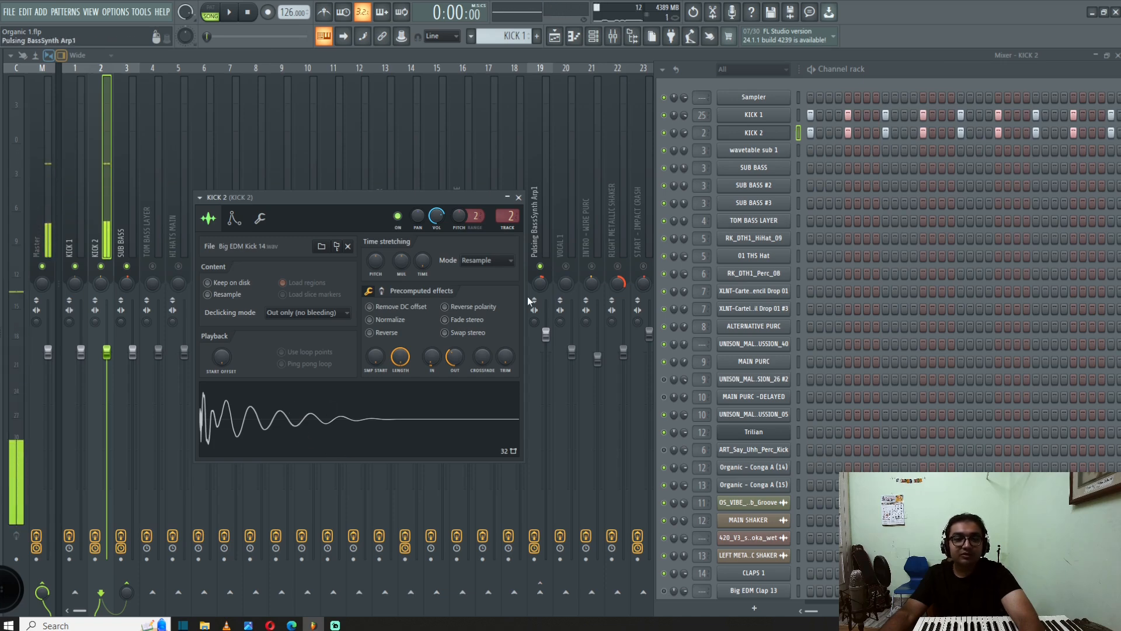
# - Open the KICK 1 channel's sample settings, audition its waveform repeatedly, and return to the full mixer view
pyautogui.click(767, 120)
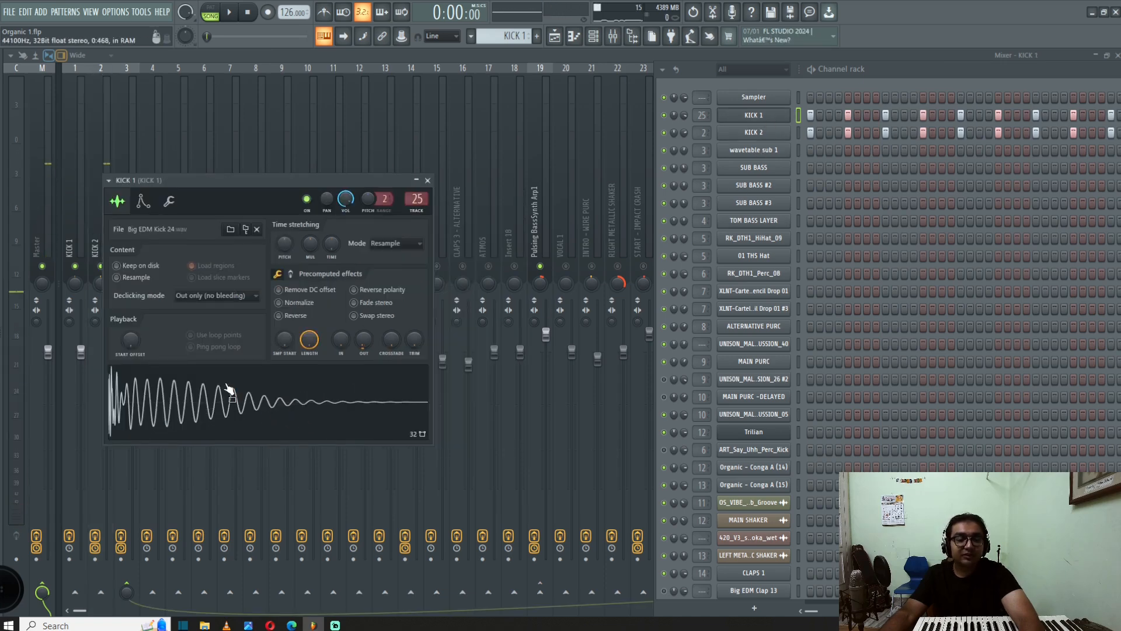
pyautogui.click(267, 413)
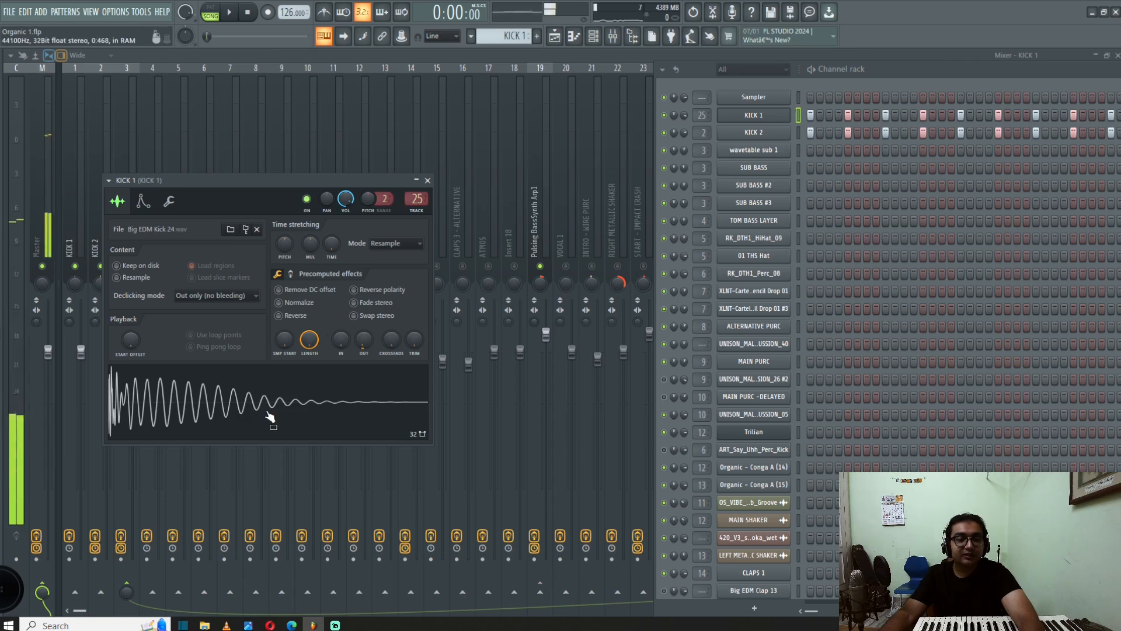
pyautogui.click(267, 414)
pyautogui.click(267, 413)
pyautogui.click(271, 416)
pyautogui.click(271, 415)
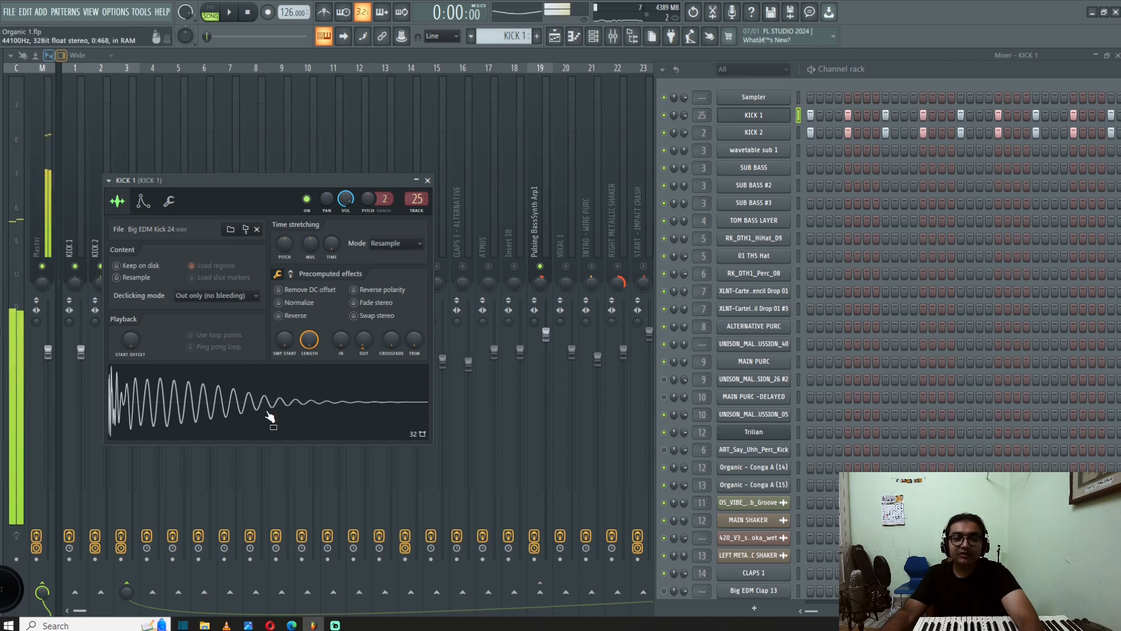
pyautogui.click(270, 416)
pyautogui.click(627, 58)
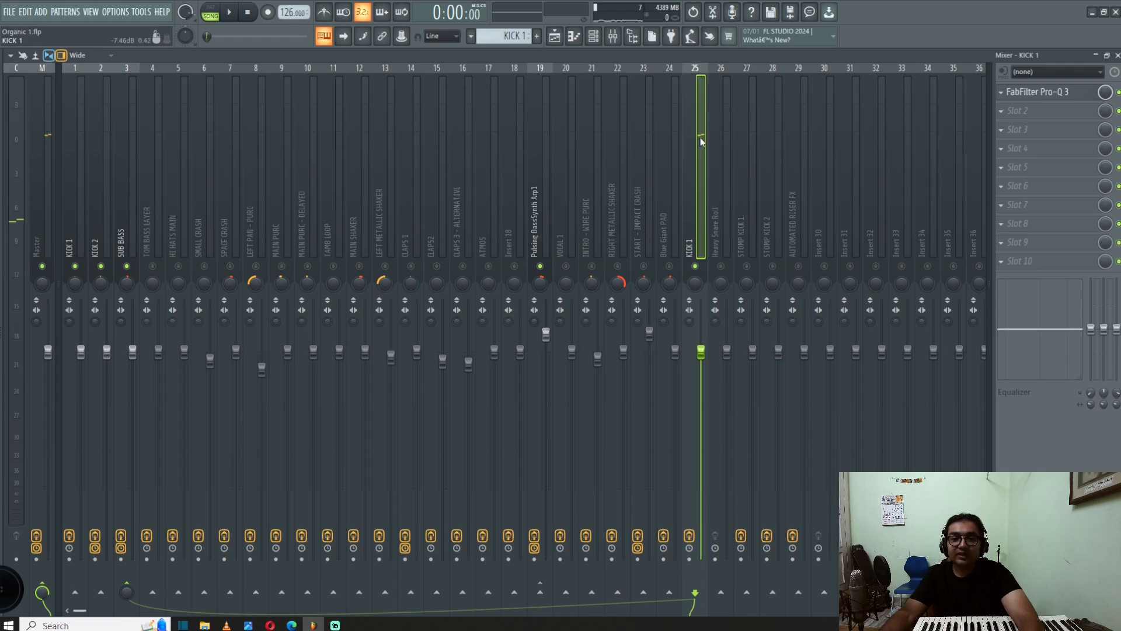
# - Open FabFilter Pro-Q 3 on KICK 1 (insert 25), move its window fully into view and examine the curve during playback
pyautogui.click(1041, 96)
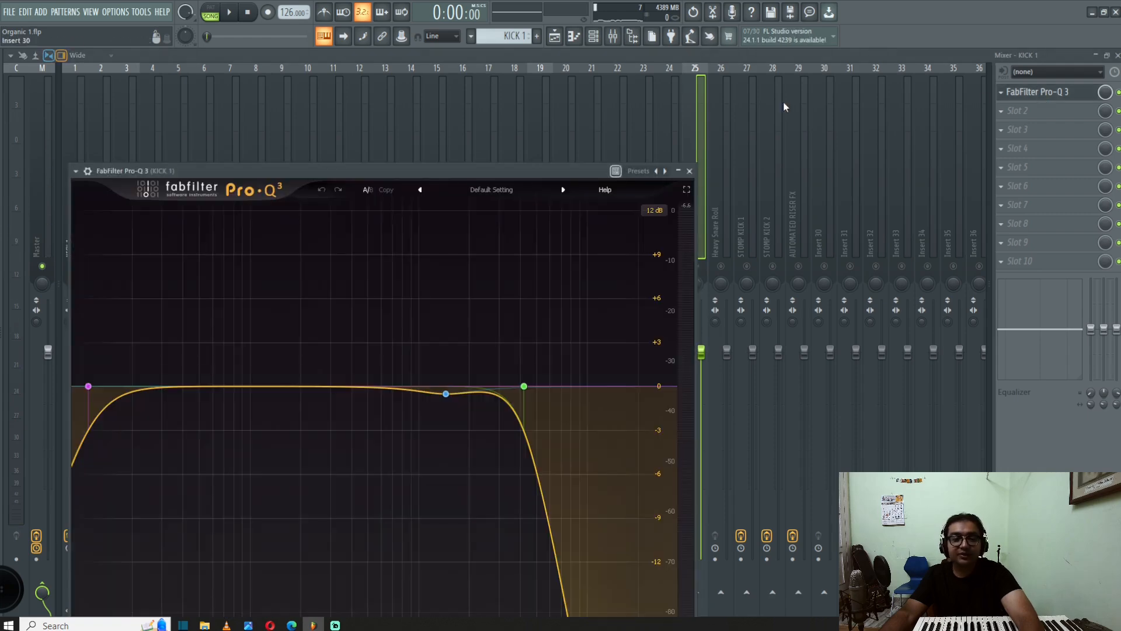
pyautogui.press('space')
pyautogui.moveTo(506, 174); pyautogui.dragTo(644, 86)
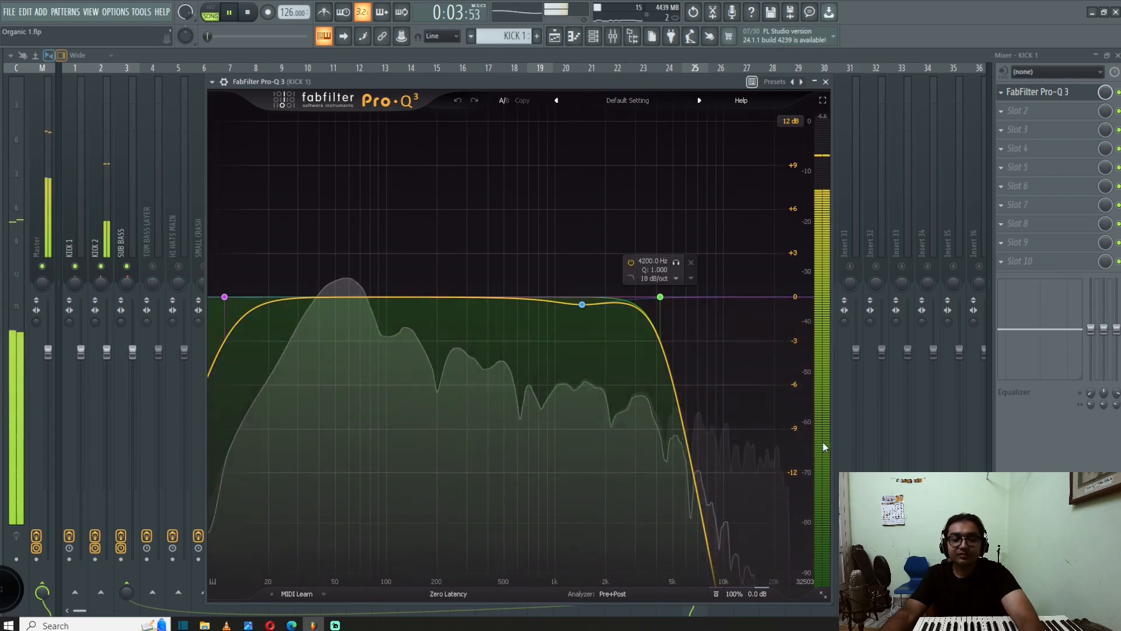
pyautogui.press('space')
# - Select the KICK 2 mixer track, examine the high-cut band in its FabFilter Pro-Q 3, and close the equalizer
pyautogui.click(108, 216)
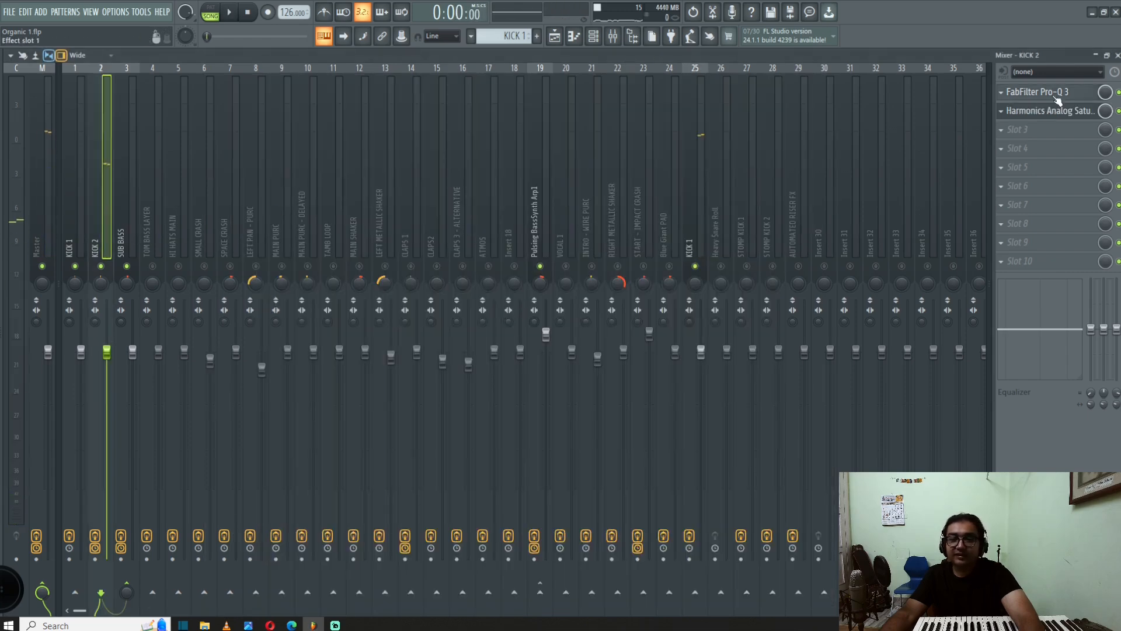
pyautogui.click(1056, 97)
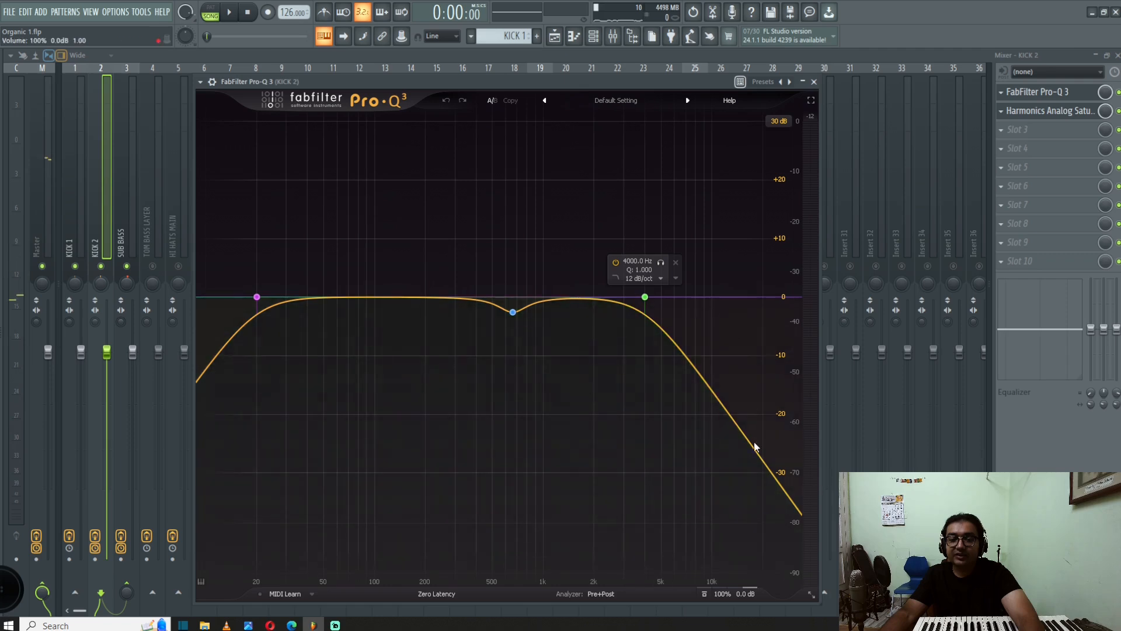
pyautogui.click(815, 83)
# - Check the high-cut and low-cut bands in the FabFilter Pro-Q 3 of KICK 1 on insert 25 during playback, then close it and stop
pyautogui.press('space')
pyautogui.click(700, 196)
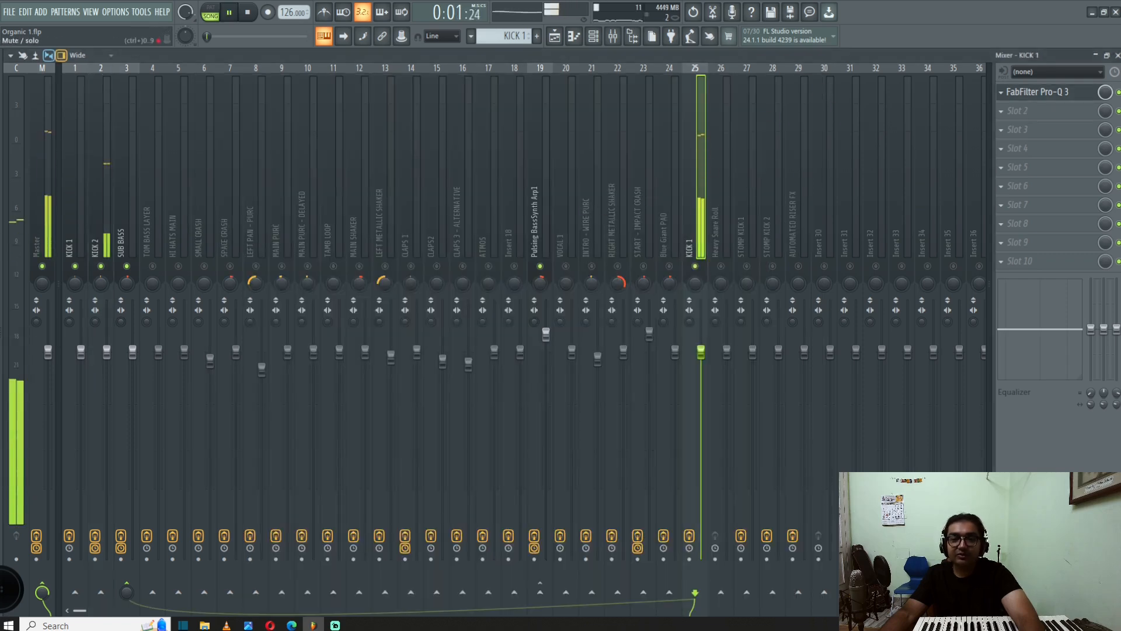
pyautogui.click(1038, 91)
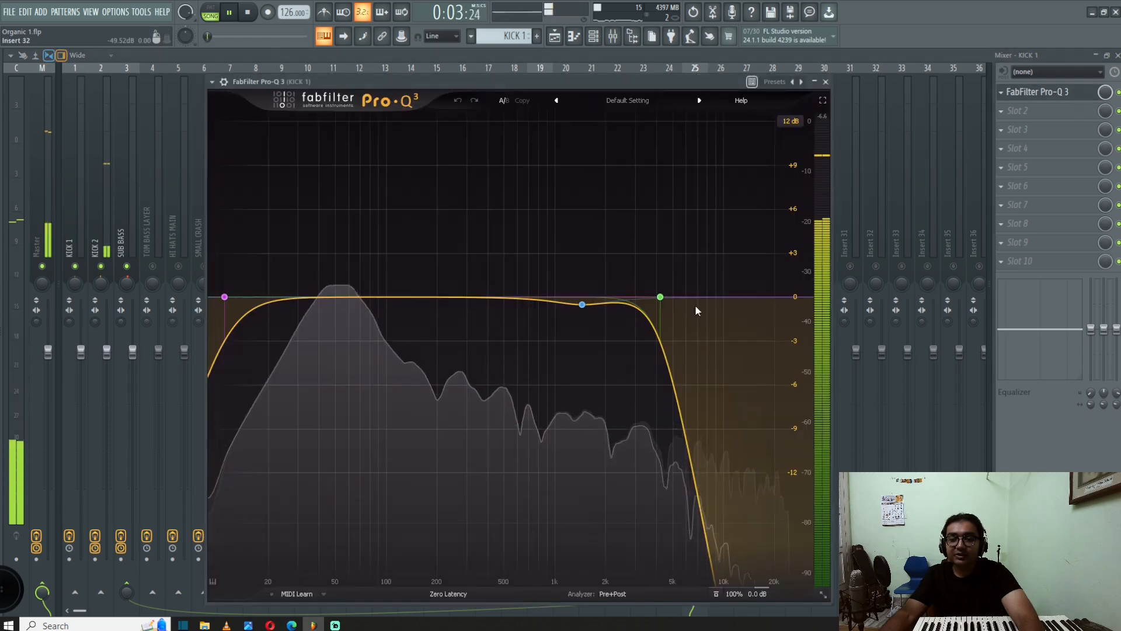
pyautogui.moveTo(664, 304)
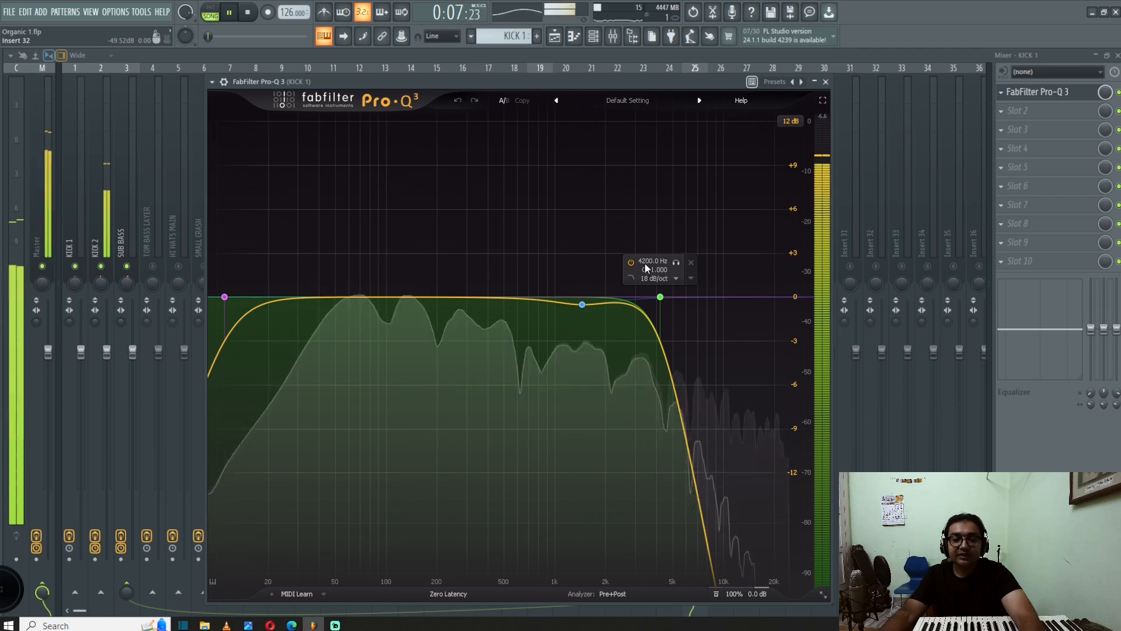
pyautogui.moveTo(225, 296)
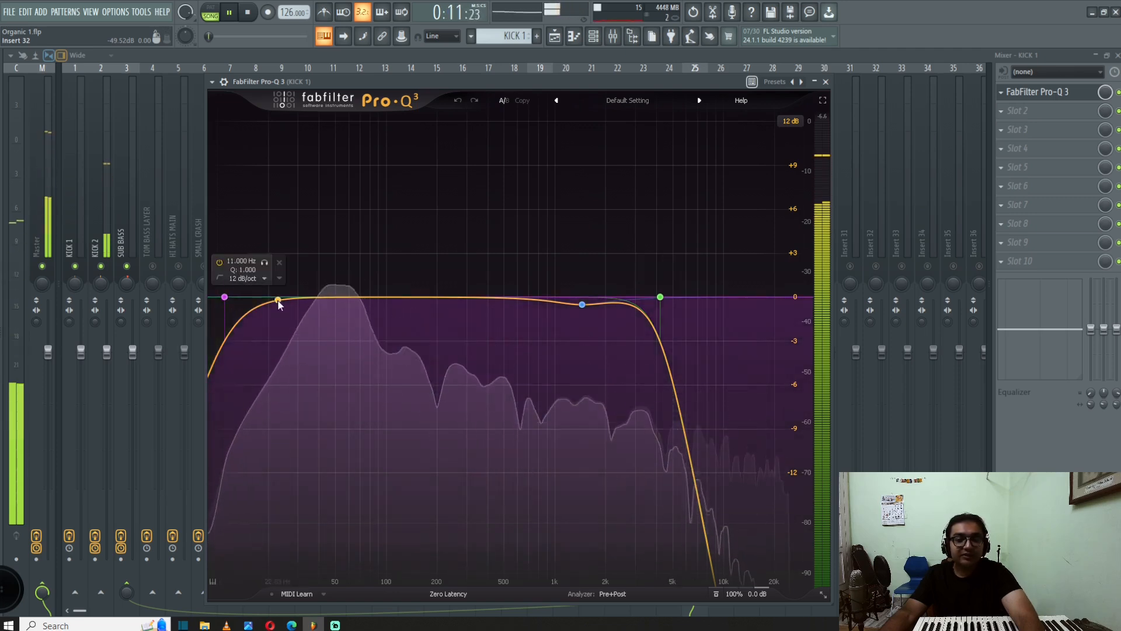
pyautogui.click(827, 82)
pyautogui.press('space')
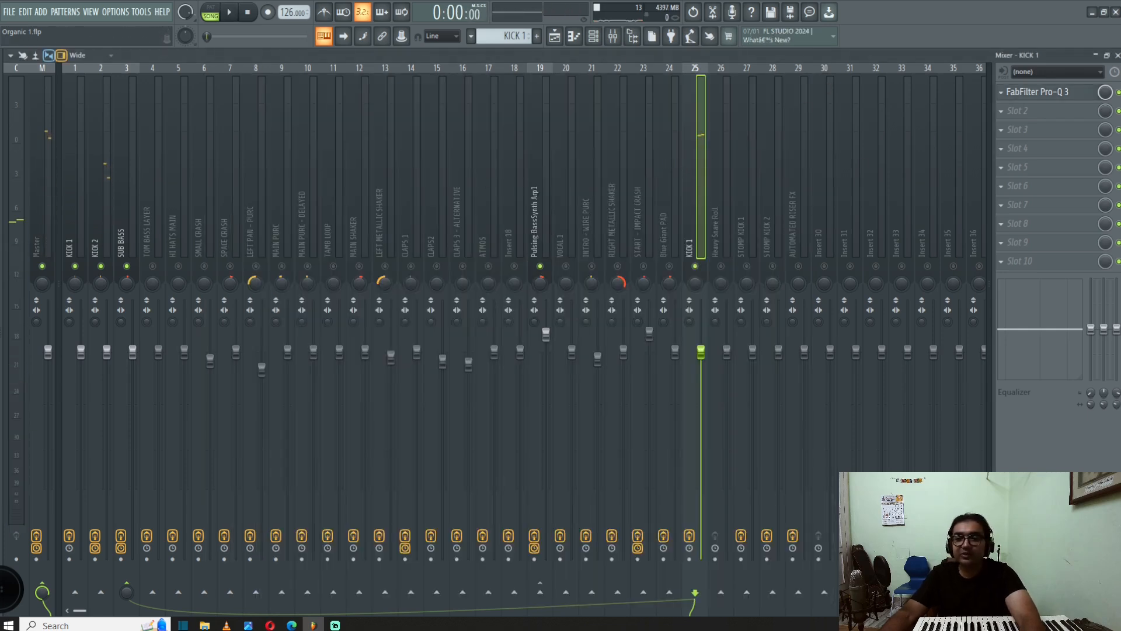
# - Return to the playlist and unmute the CLAPS track so it plays alongside KICK 1
pyautogui.press('F5')
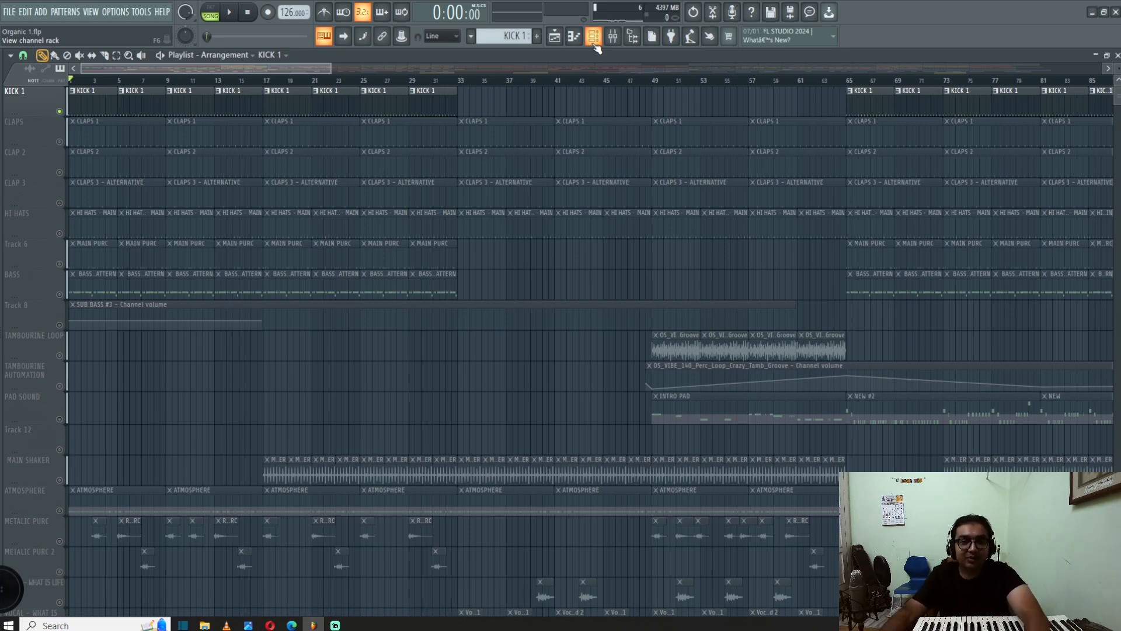
pyautogui.click(613, 39)
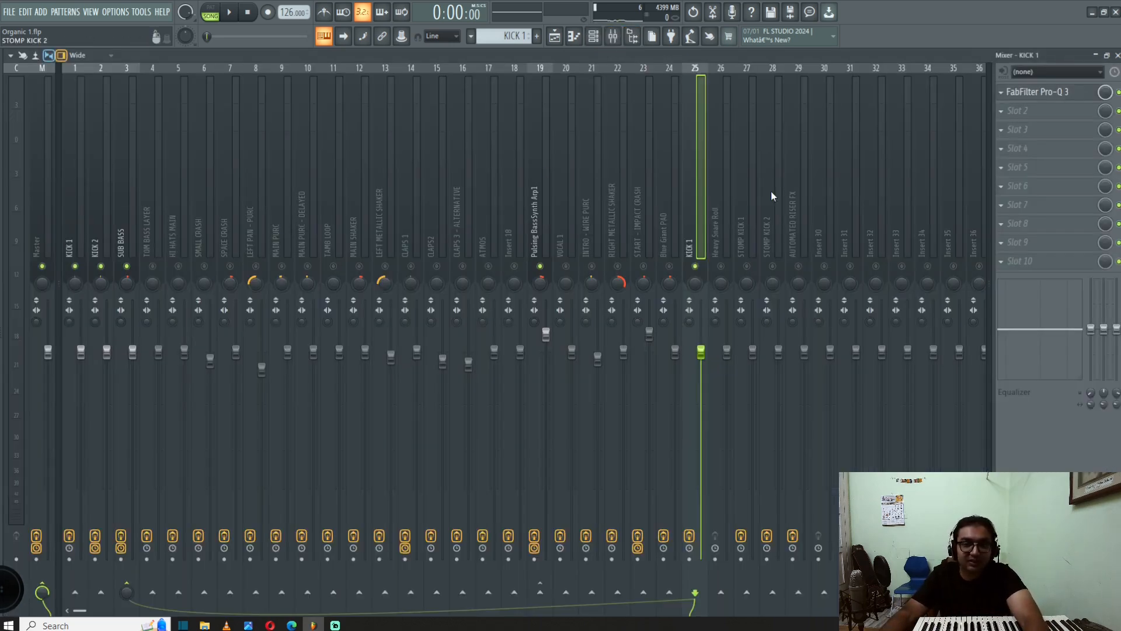
pyautogui.click(556, 38)
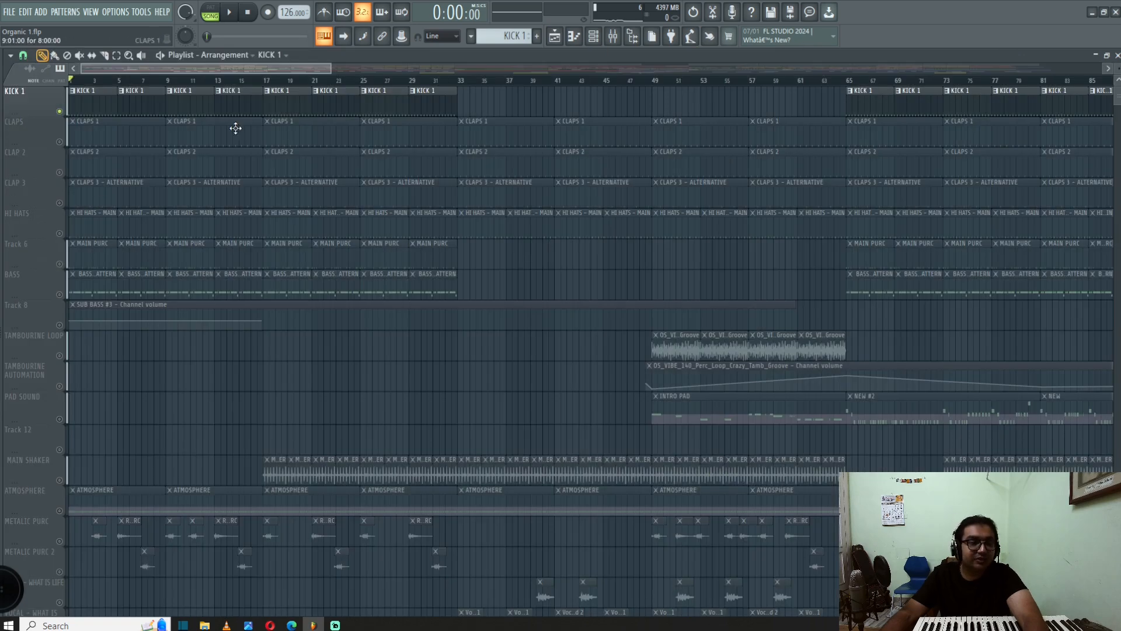
pyautogui.click(59, 142)
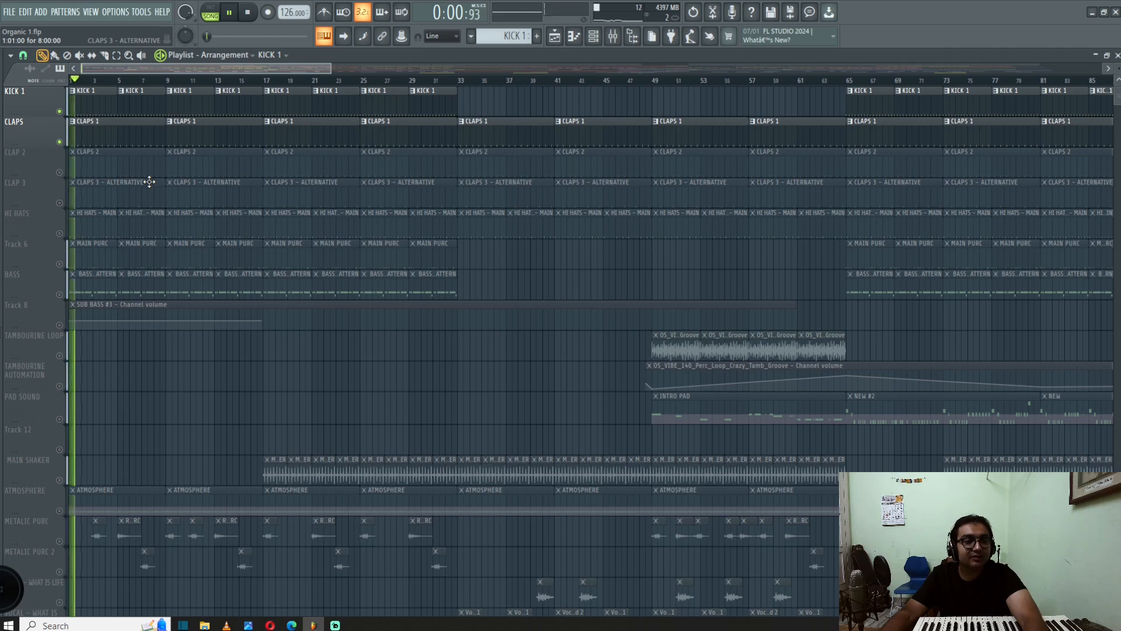
# - Unmute CLAPS 1 on mixer insert 14, play it together with the kicks, and stop playback
pyautogui.click(593, 37)
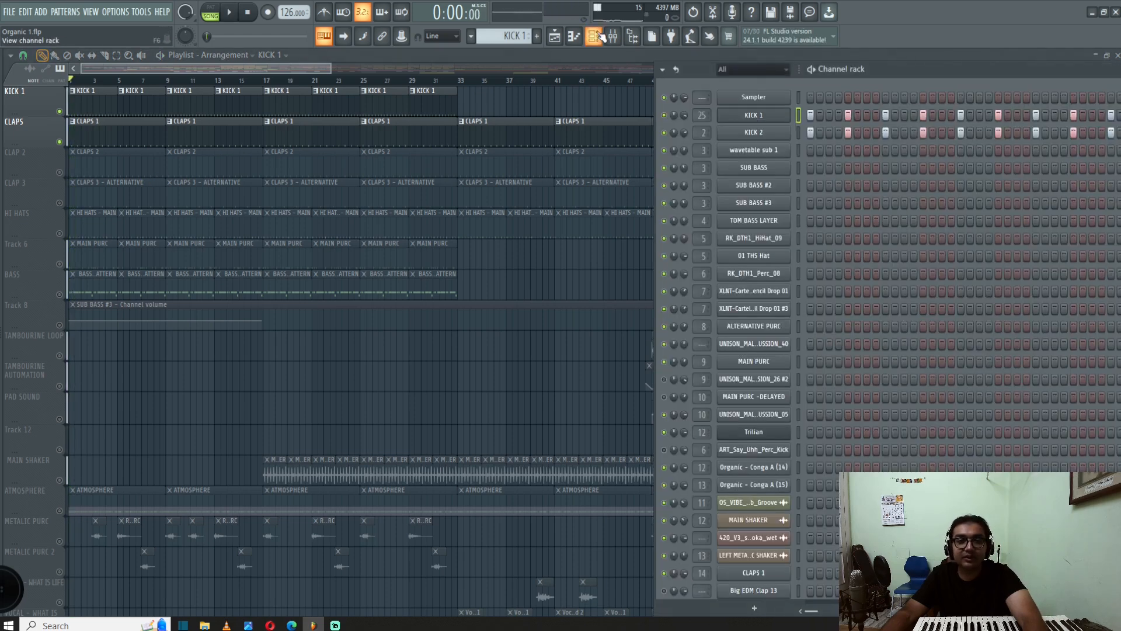
pyautogui.click(600, 37)
pyautogui.click(613, 38)
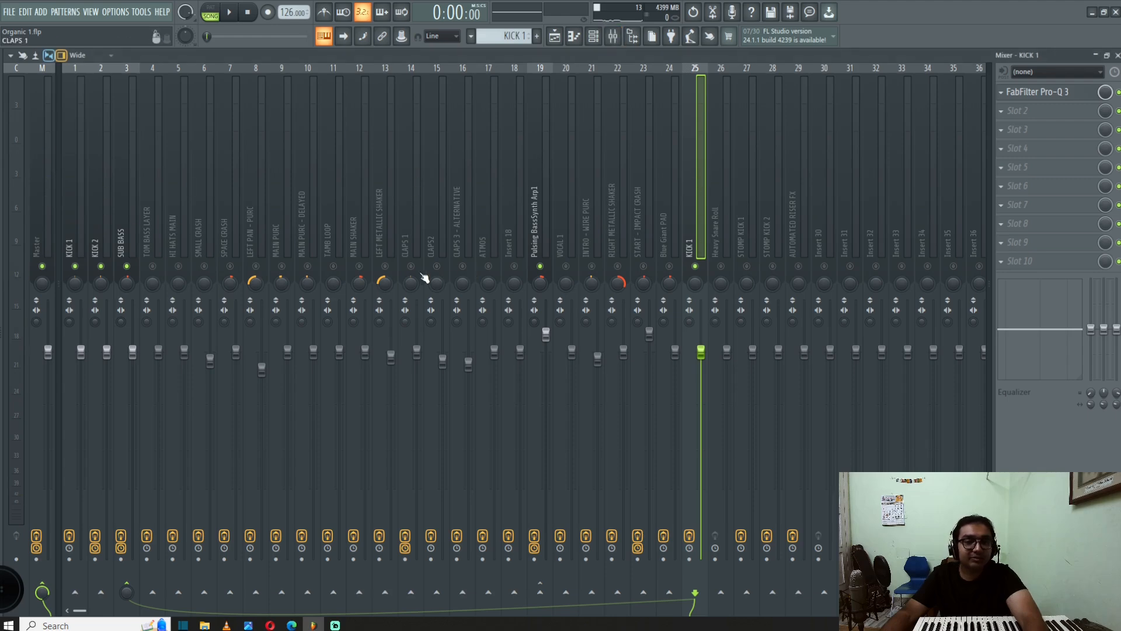
pyautogui.press('space')
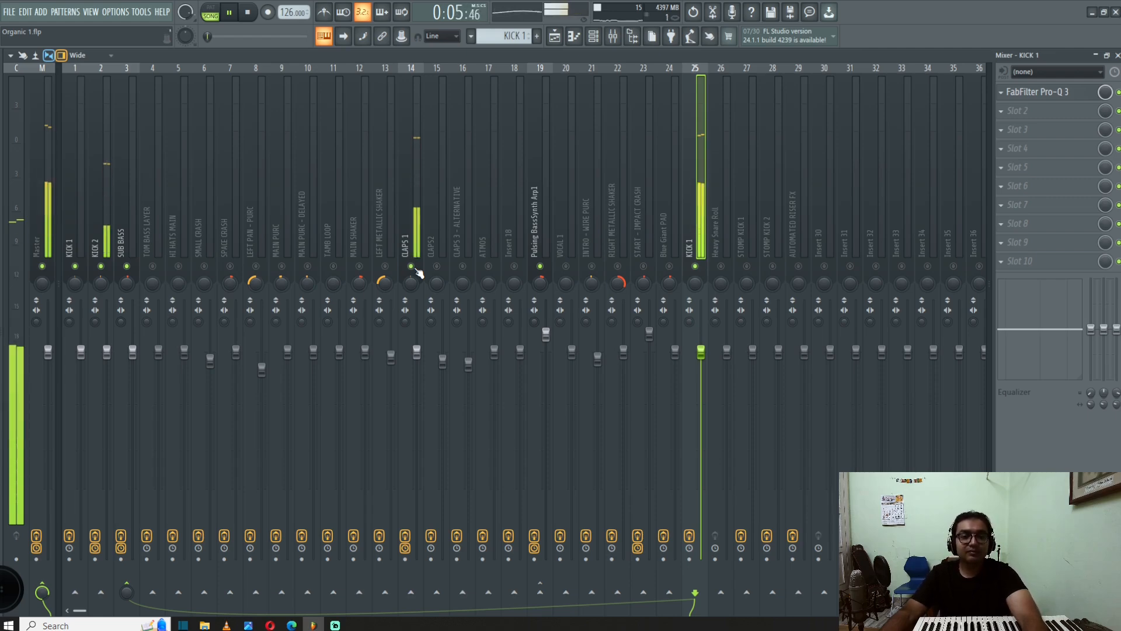
pyautogui.press('space')
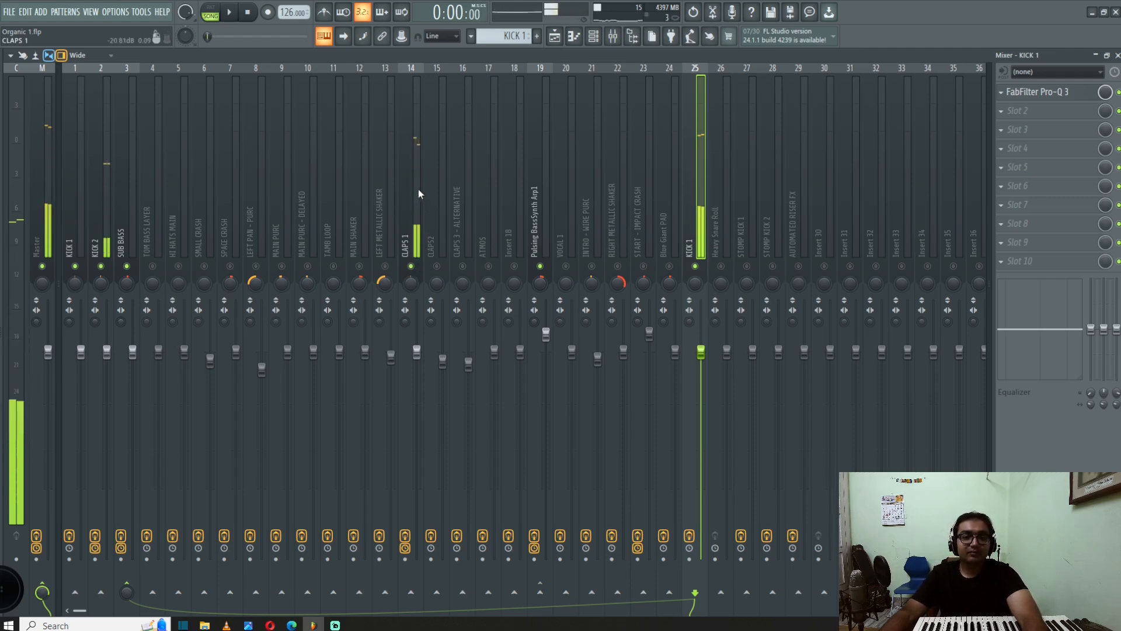
# - Examine the low-cut and high-cut bands in CLAPS 1's FabFilter Pro-Q 3, close it and listen to the claps with the kicks
pyautogui.click(413, 170)
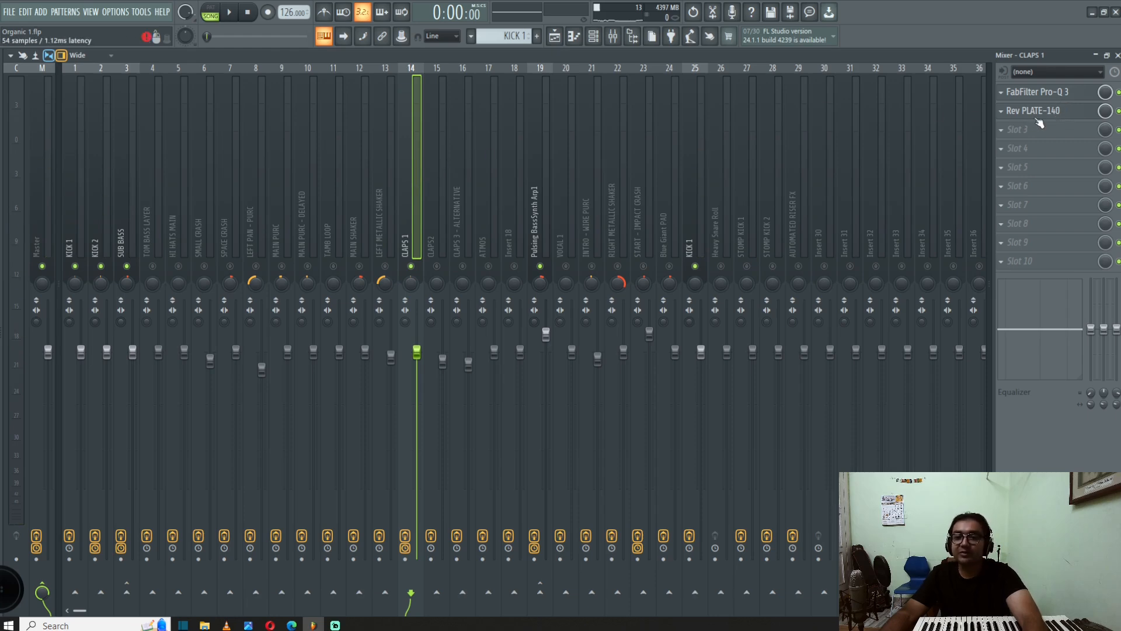
pyautogui.click(1034, 92)
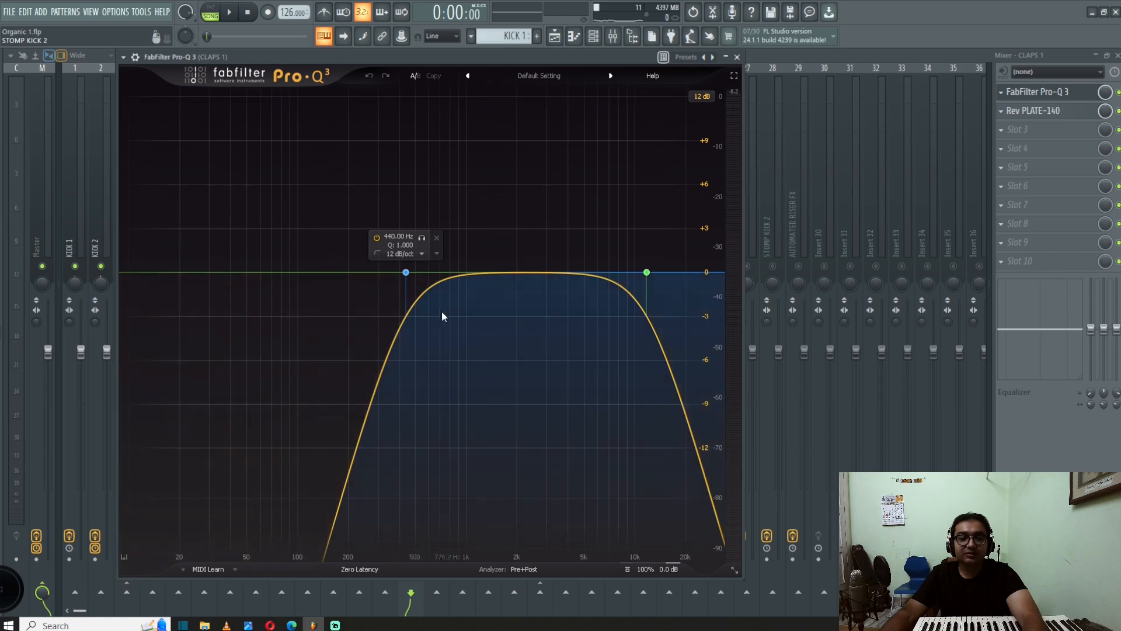
pyautogui.press('space')
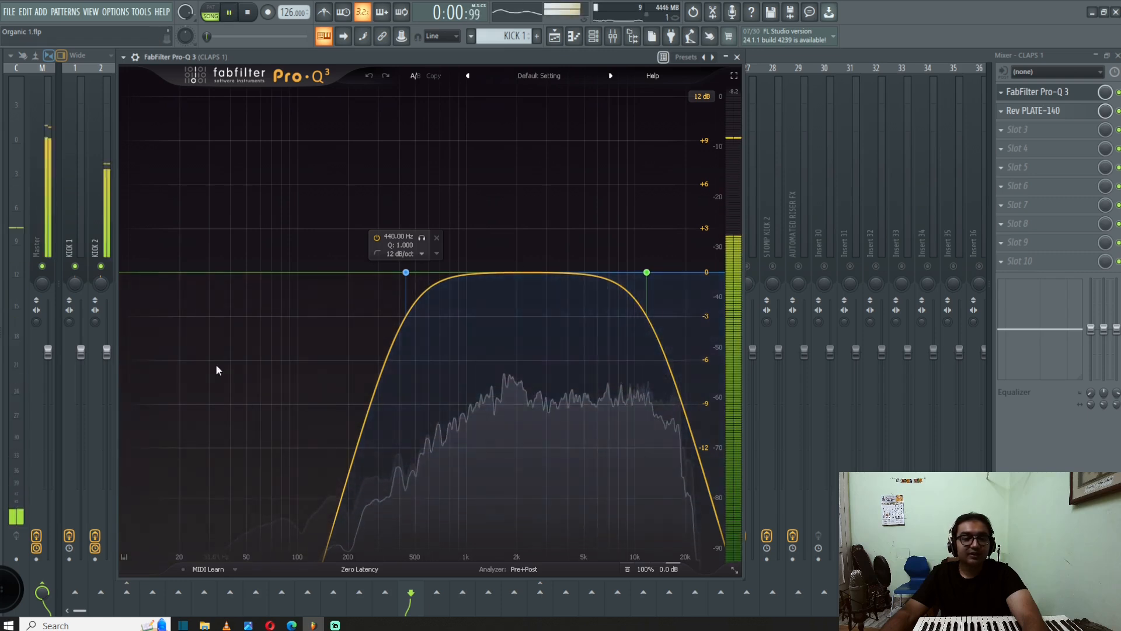
pyautogui.press('space')
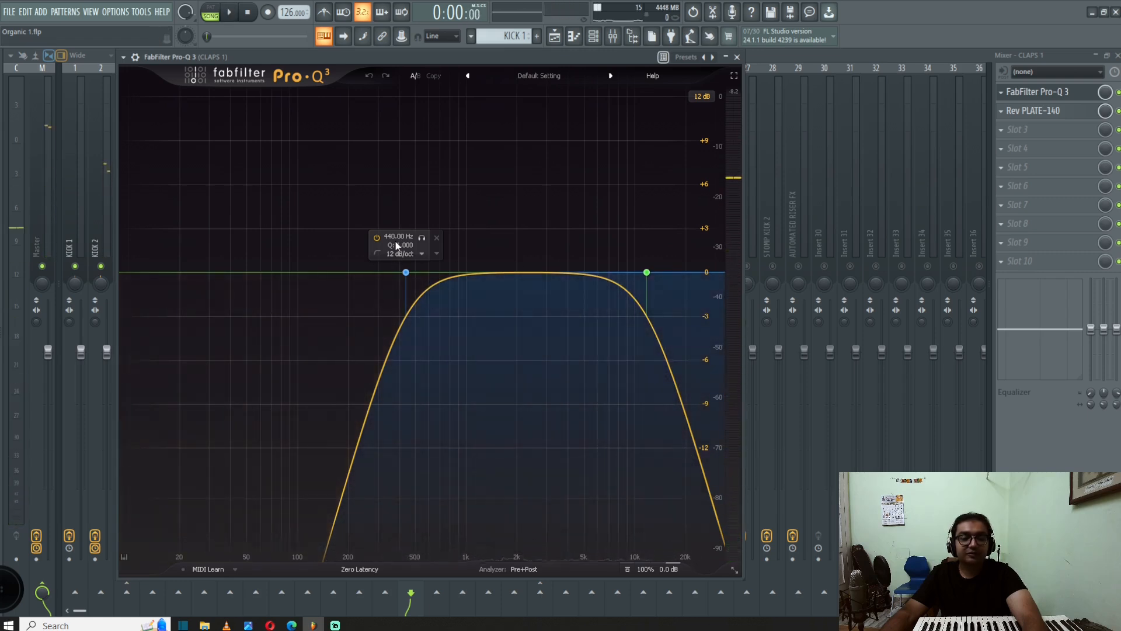
pyautogui.press('space')
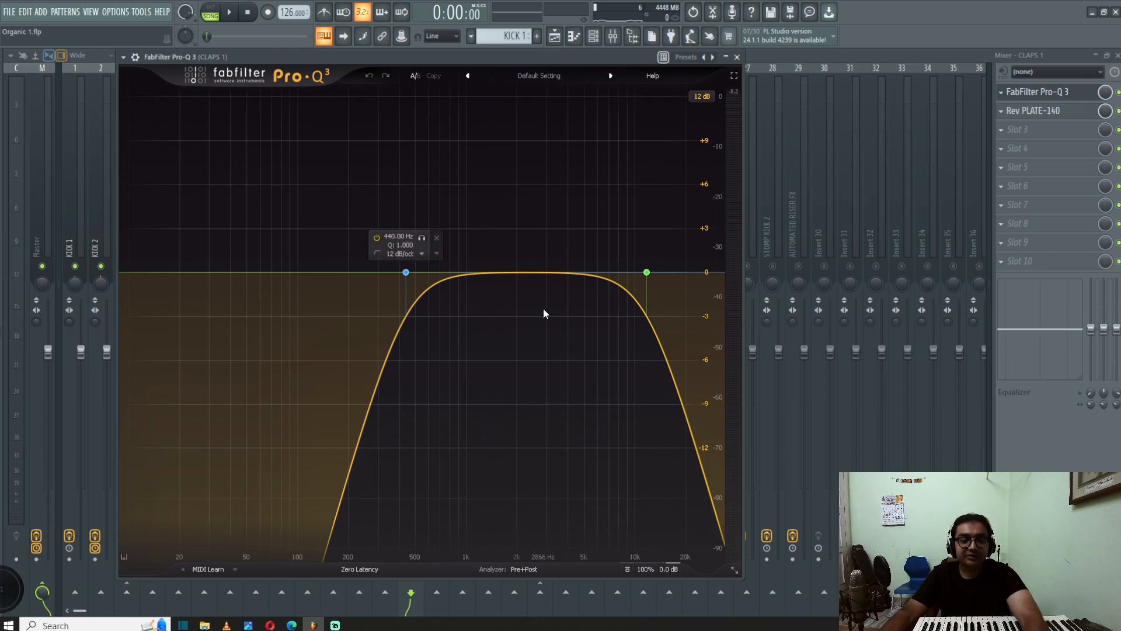
pyautogui.click(737, 57)
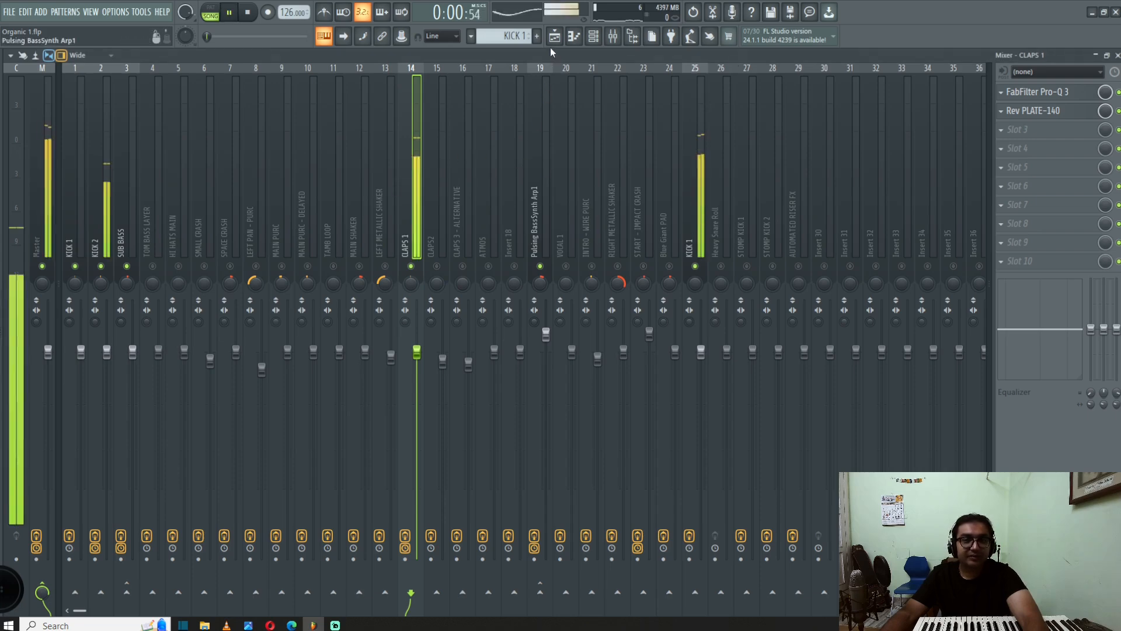
pyautogui.press('space')
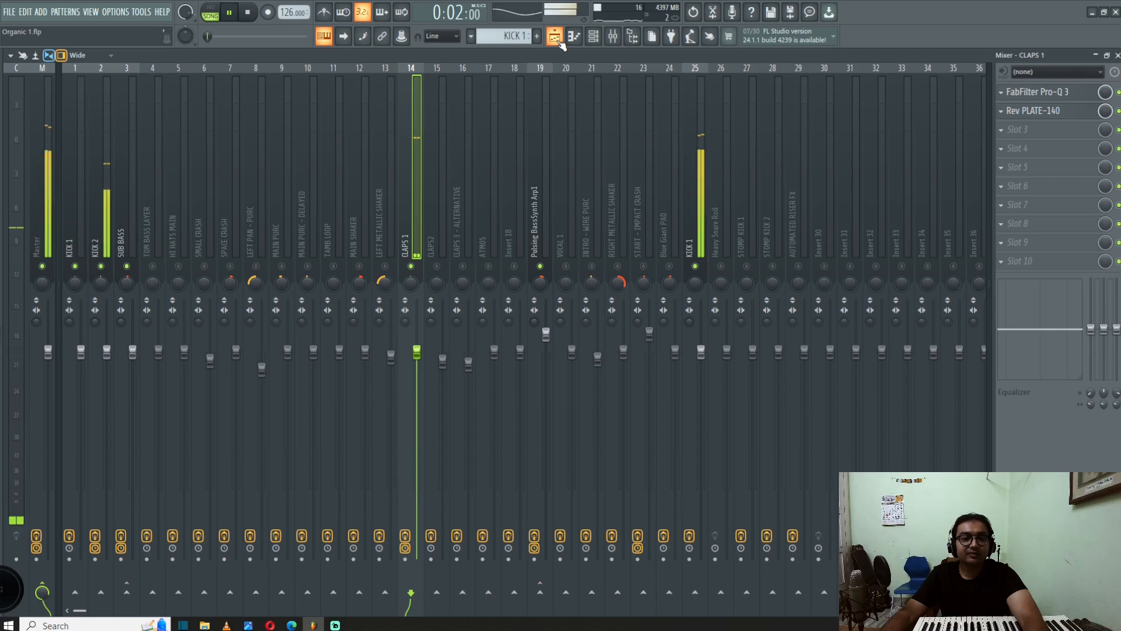
pyautogui.press('space')
# - Unmute the CLAP 2 track in the playlist and CLAPS2 on mixer insert 15, and start playback
pyautogui.click(554, 37)
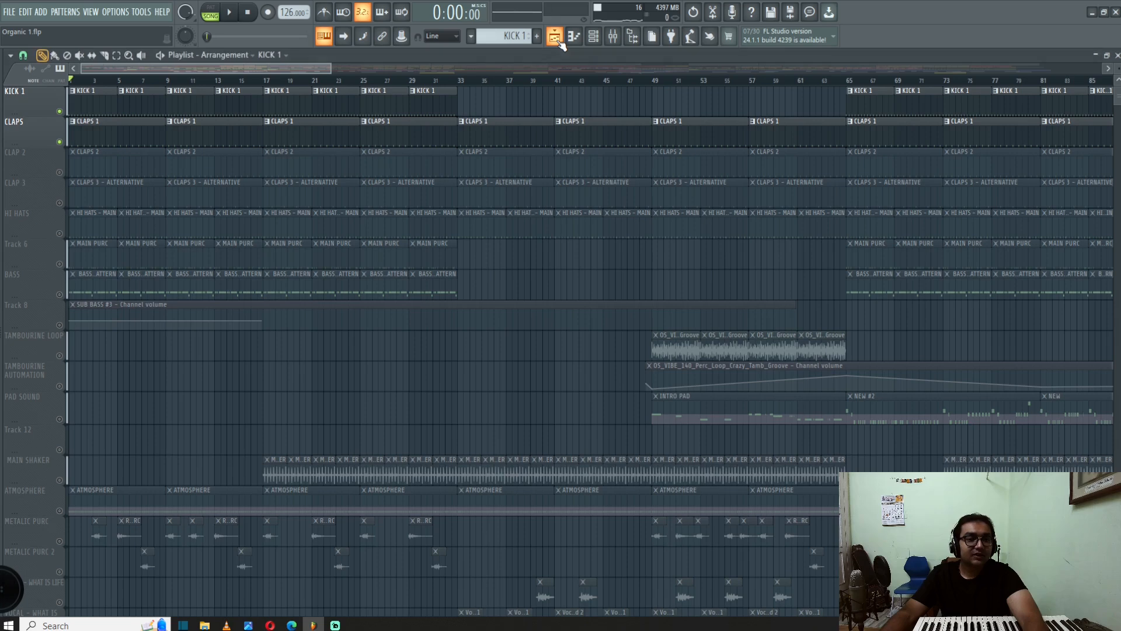
pyautogui.click(59, 173)
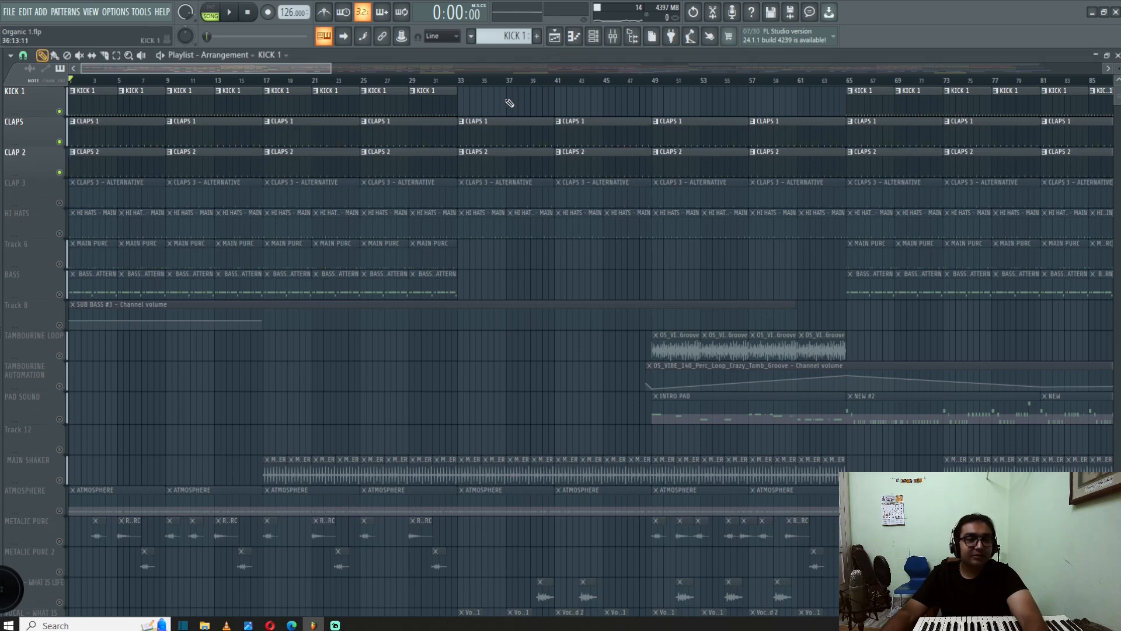
pyautogui.click(592, 39)
pyautogui.click(613, 39)
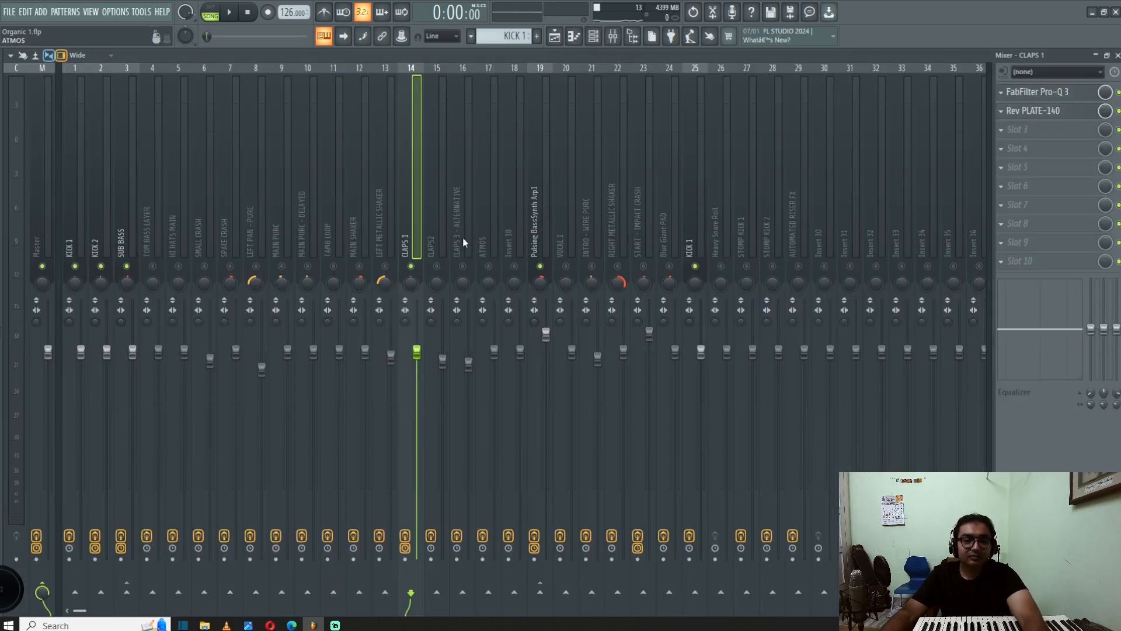
pyautogui.press('space')
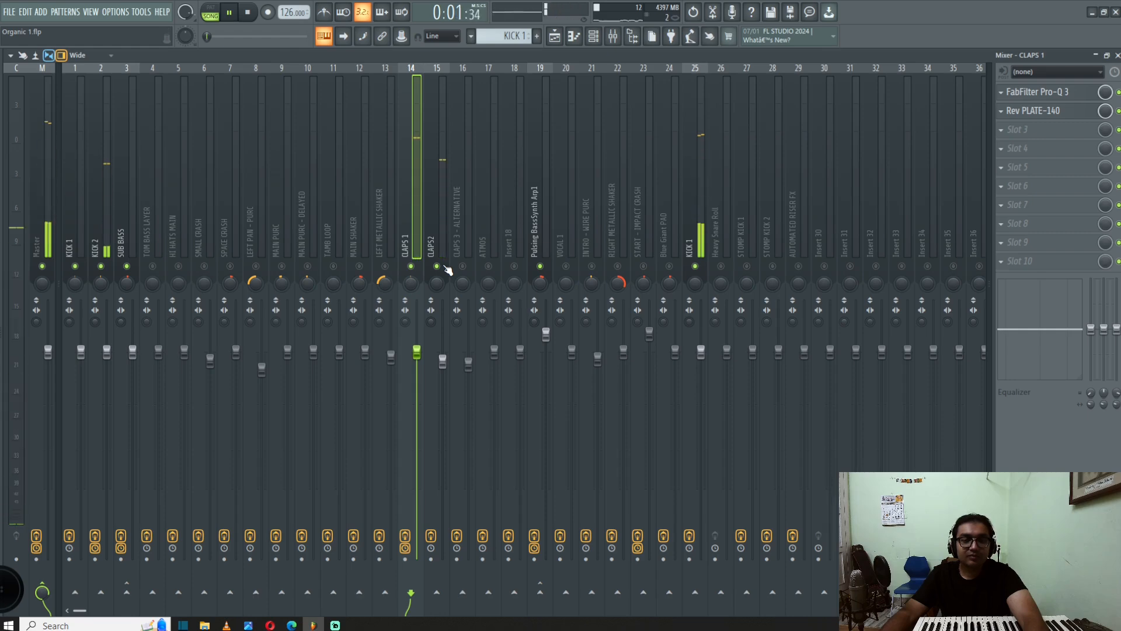
# - Check the playlist during playback, stop it, and unmute all mixer inserts from CLAPS 1
pyautogui.click(599, 42)
pyautogui.click(595, 38)
pyautogui.click(562, 38)
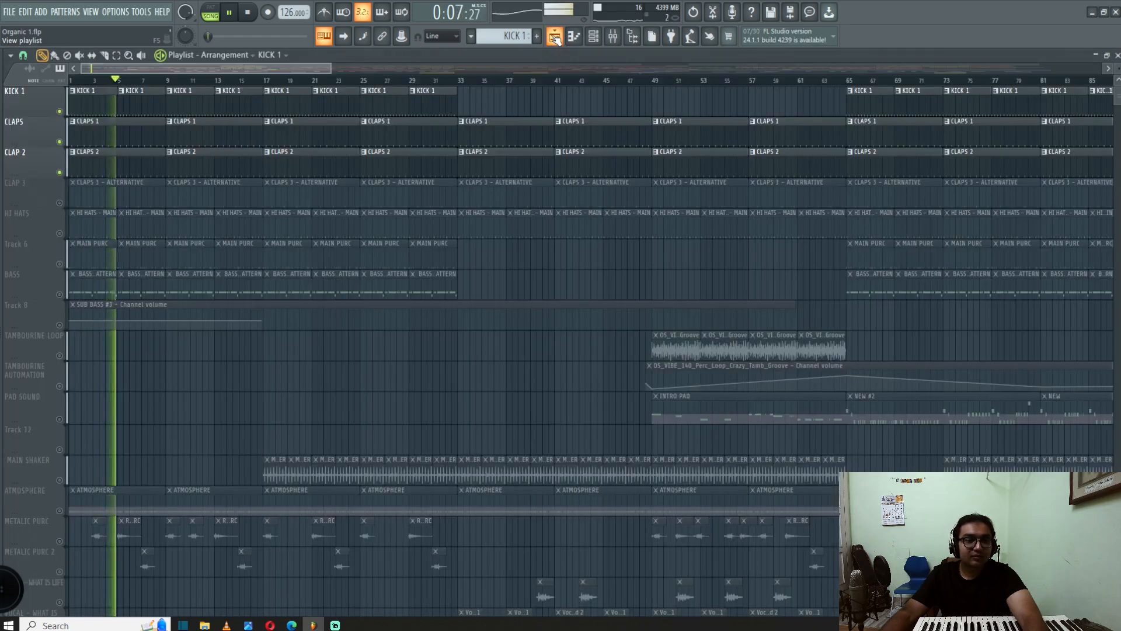
pyautogui.click(564, 38)
pyautogui.press('space')
pyautogui.rightClick(415, 267)
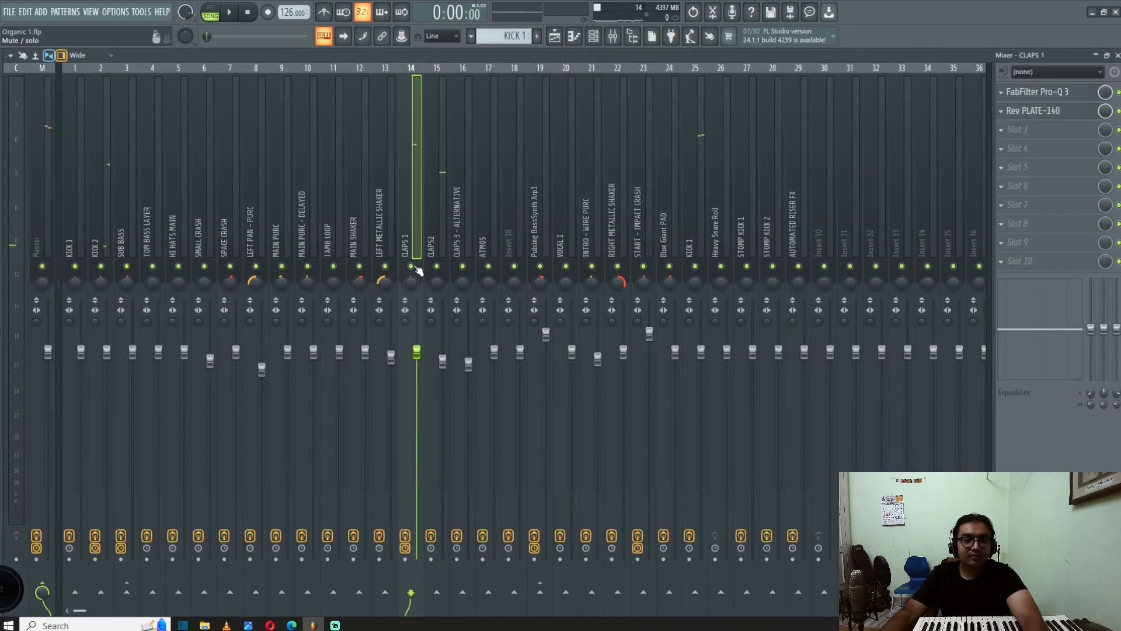
# - Examine the low-cut and high-cut bands in CLAPS2's FabFilter Pro-Q 3 during playback, close the plugin and stop playback
pyautogui.click(443, 206)
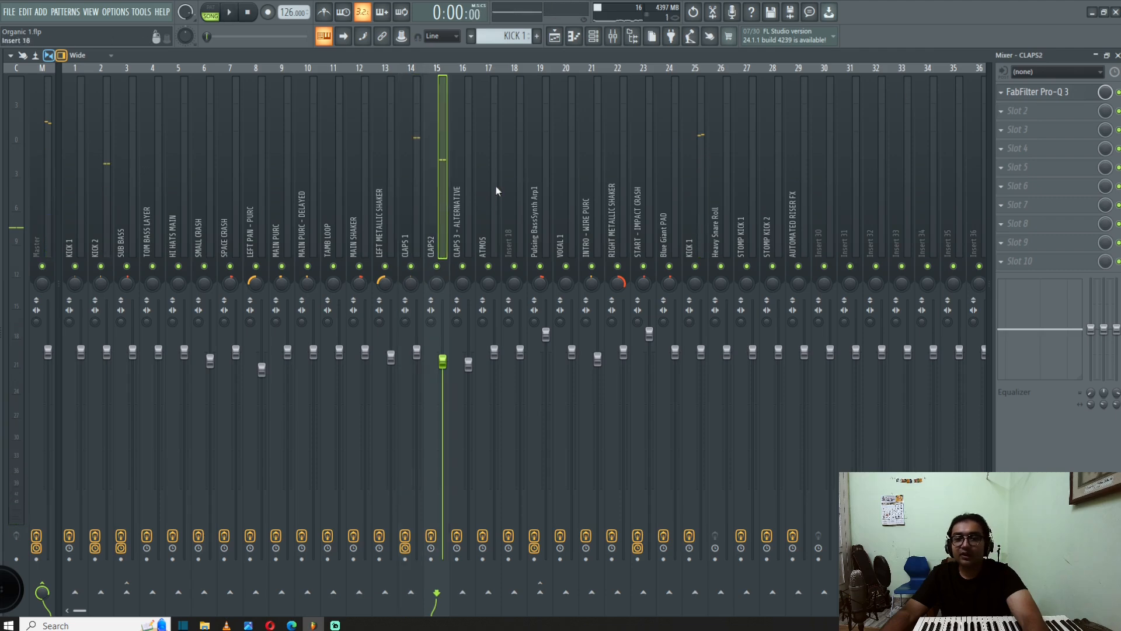
pyautogui.click(1071, 92)
pyautogui.press('space')
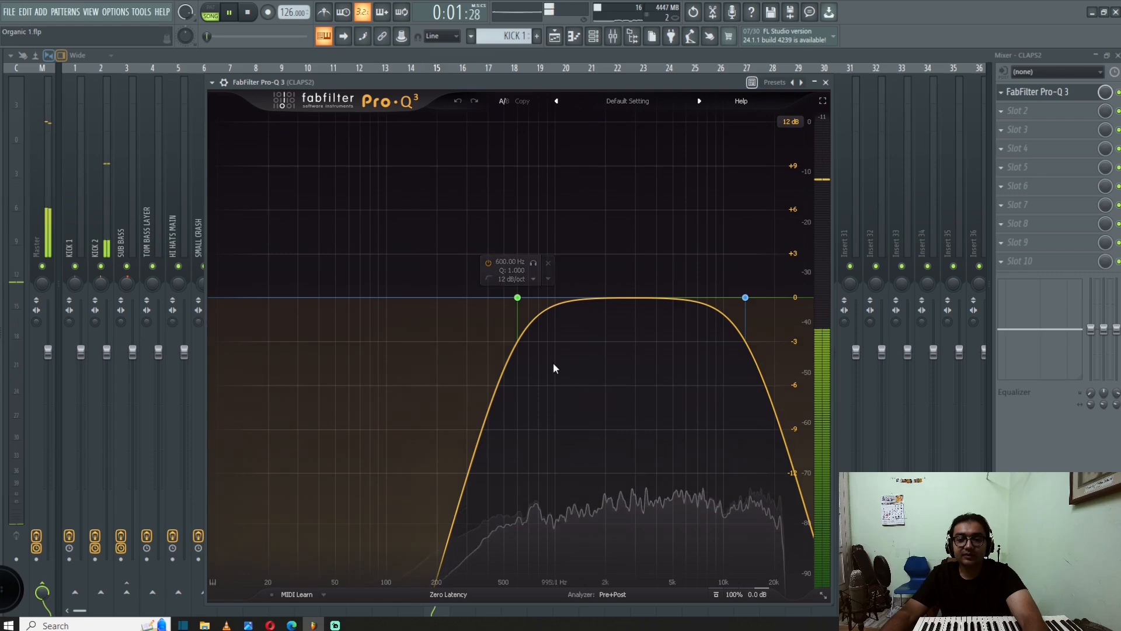
pyautogui.click(826, 82)
pyautogui.press('space')
# - Unmute the CLAP 3 track in the playlist and listen to it with the kicks and the other two clap layers
pyautogui.click(554, 36)
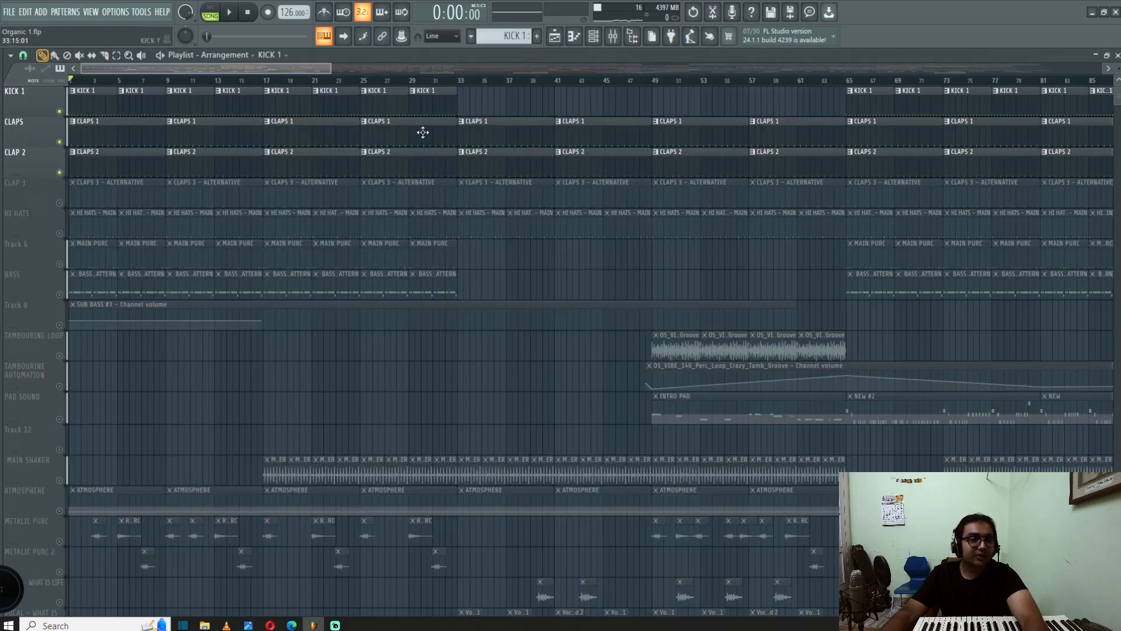
pyautogui.click(60, 204)
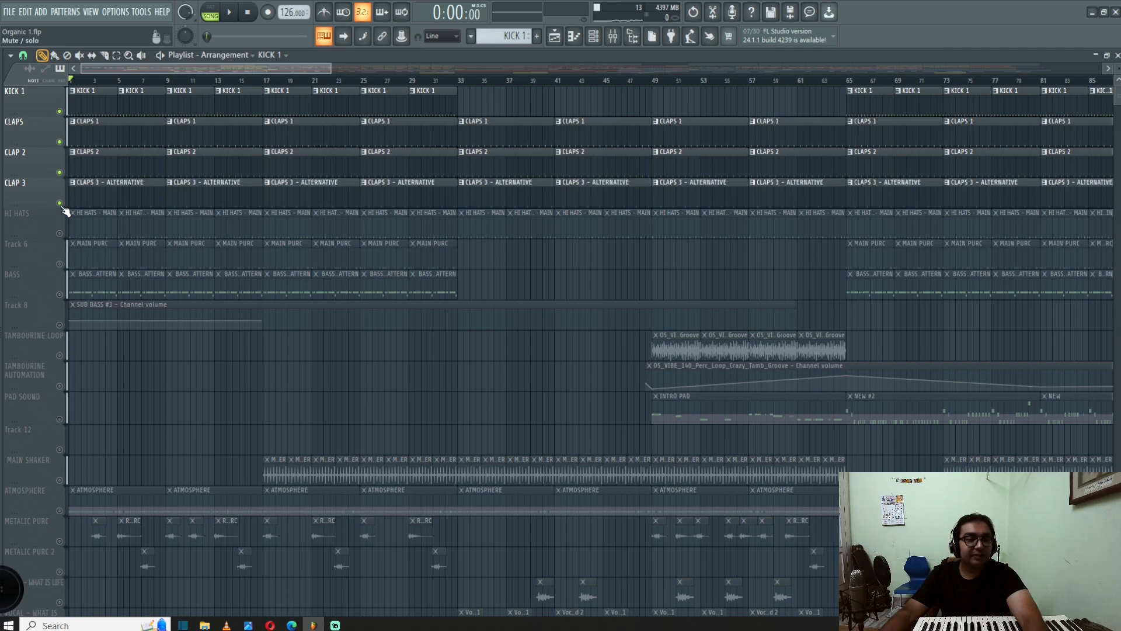
pyautogui.scroll(6, 61, 212)
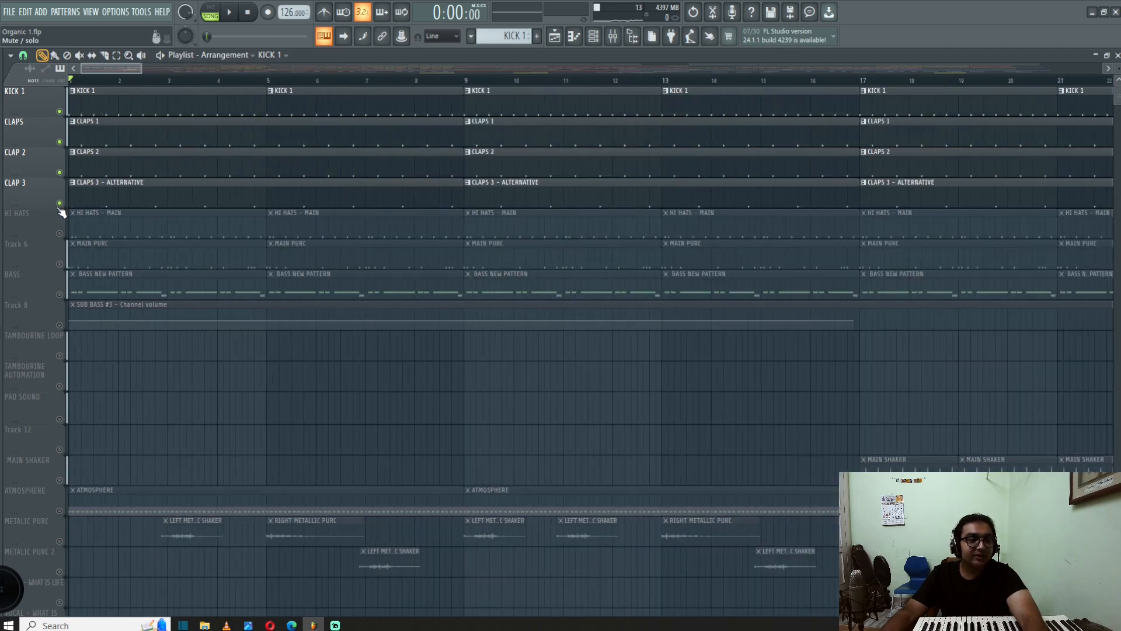
pyautogui.scroll(-4, 147, 192)
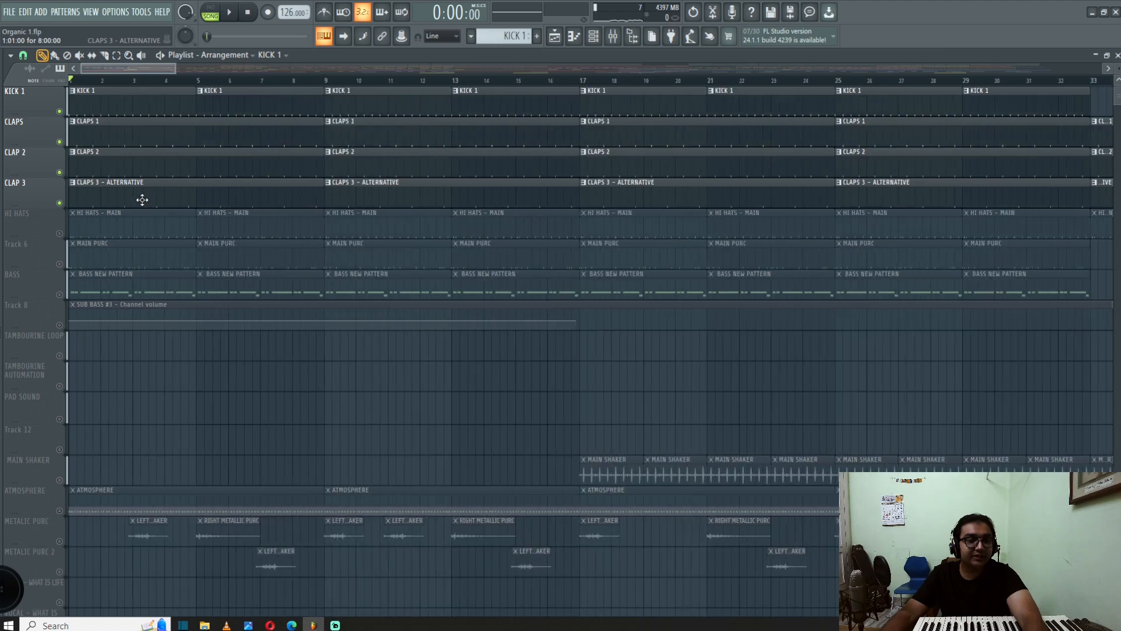
pyautogui.scroll(3, 53, 207)
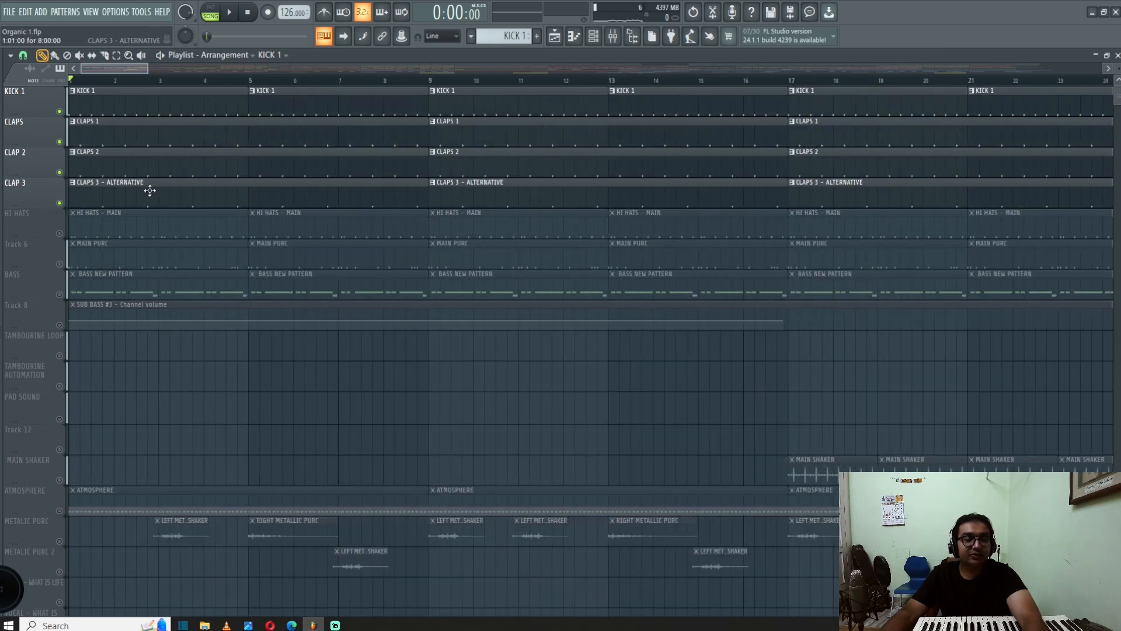
pyautogui.scroll(-4, 132, 208)
pyautogui.press('space')
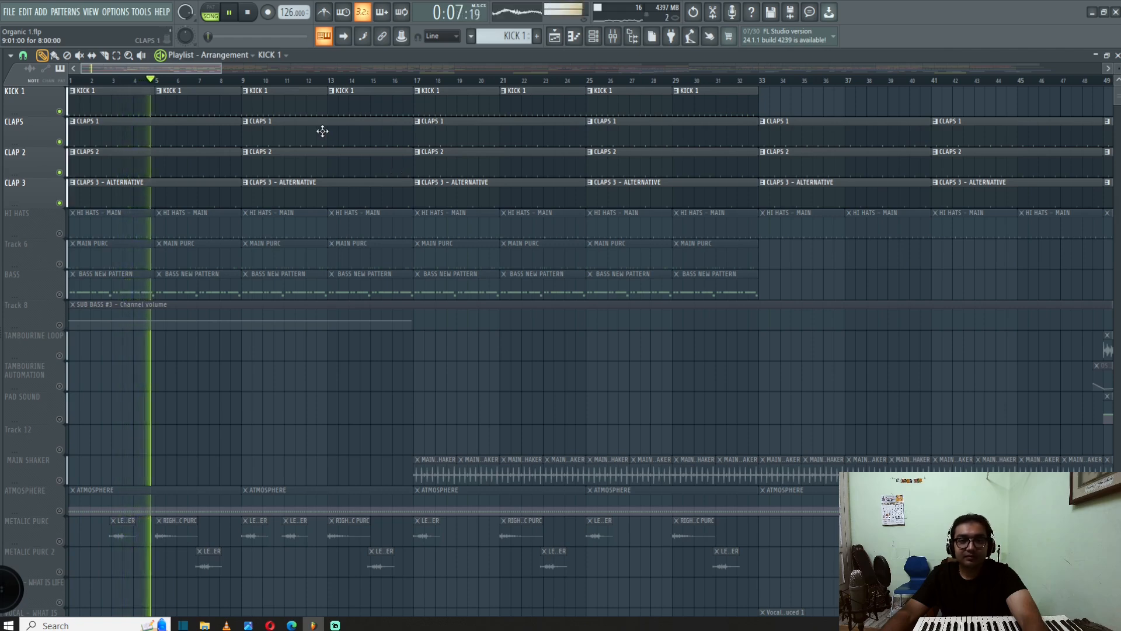
pyautogui.press('space')
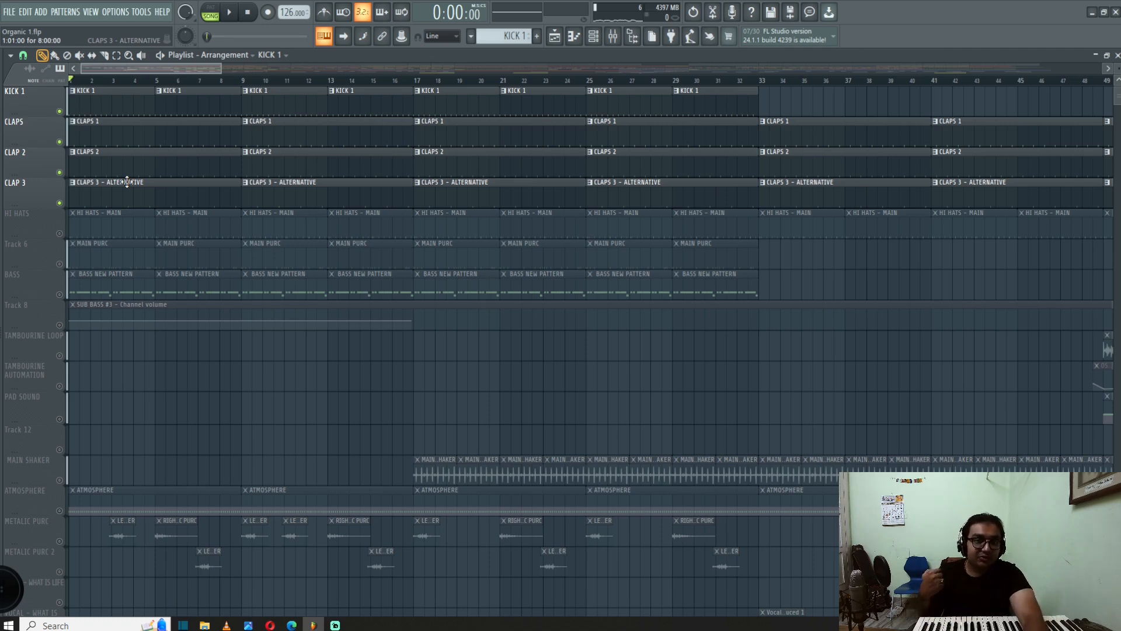
# - Replay the layered kicks and claps, check their levels in the mixer, and stop playback
pyautogui.press('space')
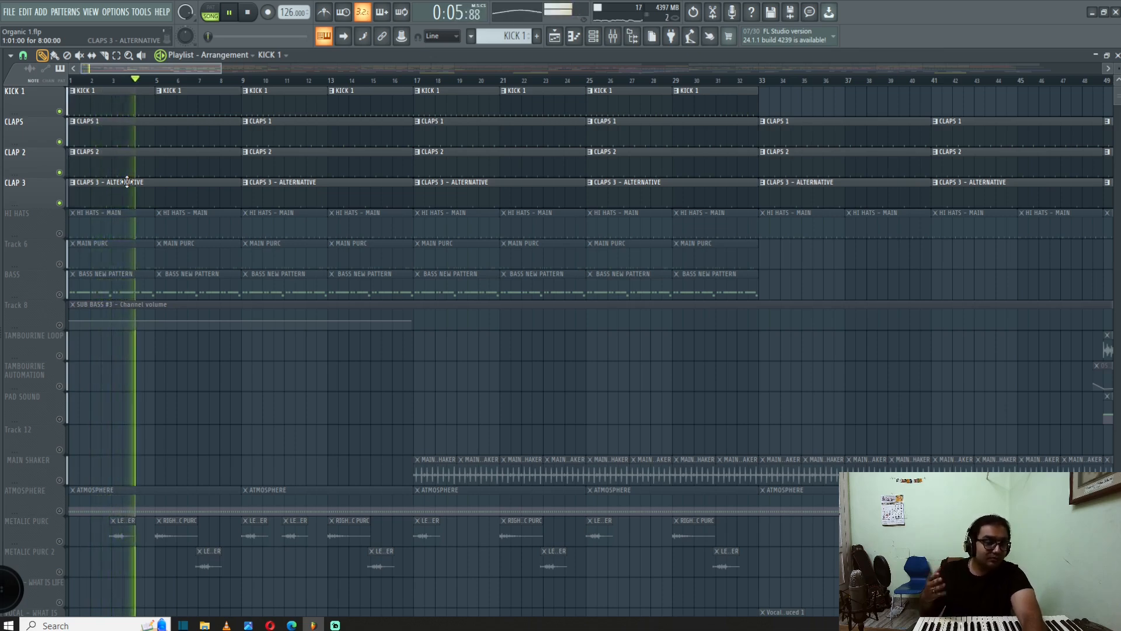
pyautogui.press('space')
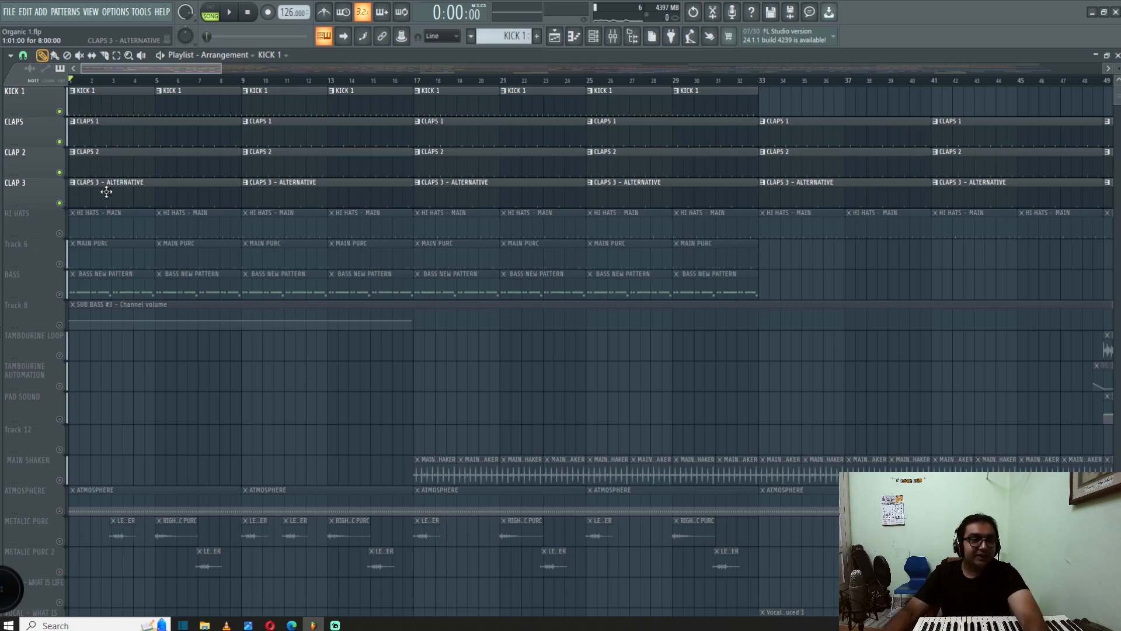
pyautogui.press('space')
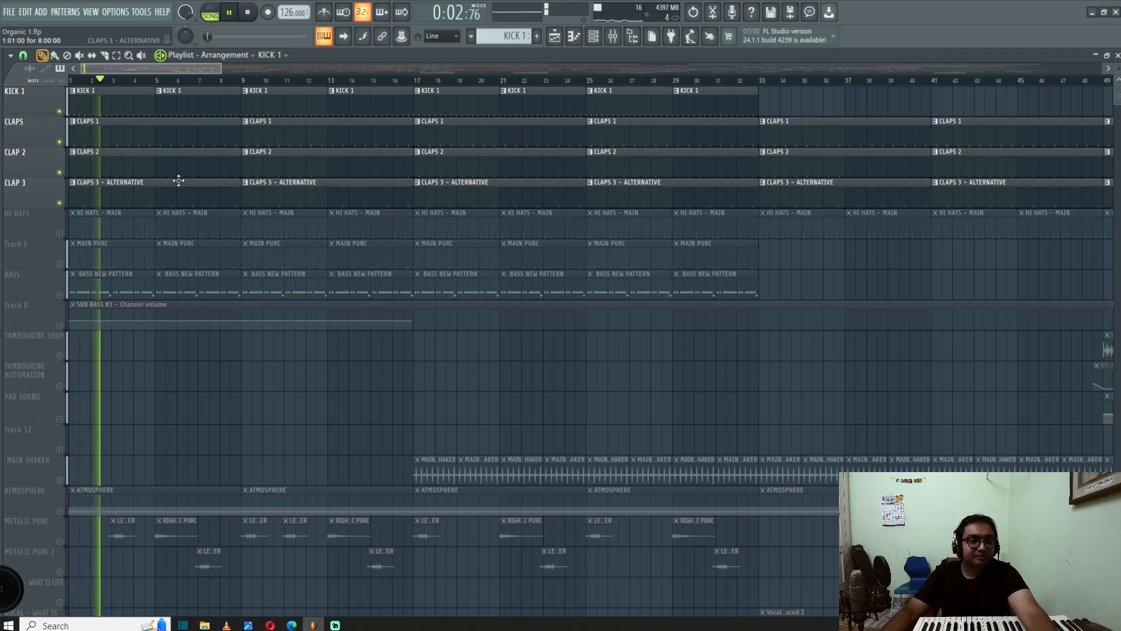
pyautogui.click(613, 37)
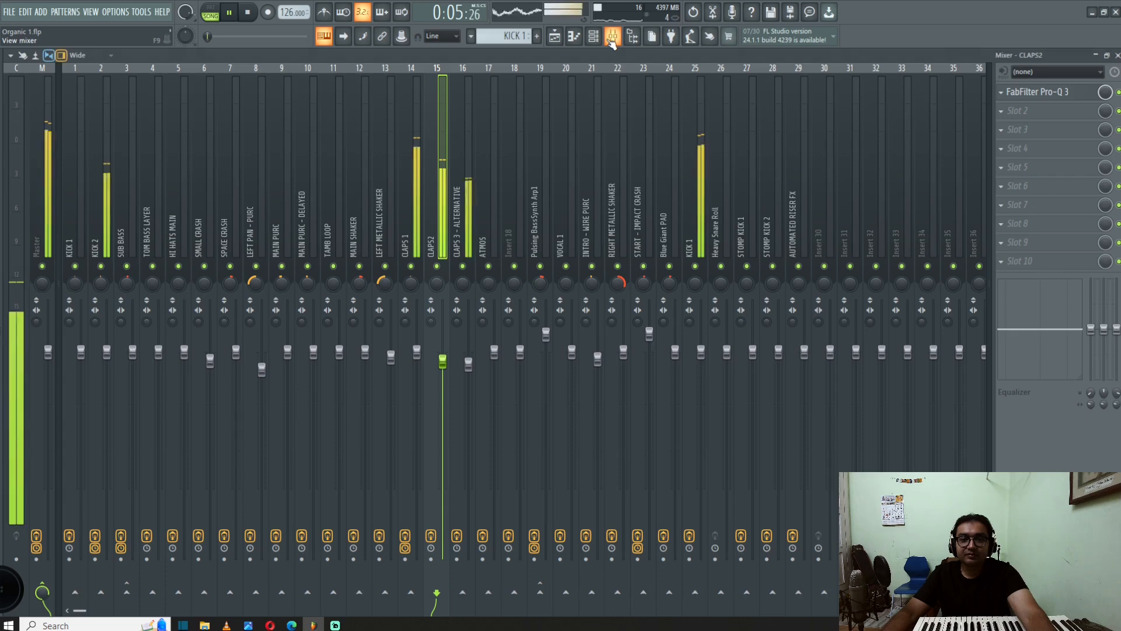
pyautogui.press('space')
# - Unmute the HI HATS track in the playlist and listen to it with the kicks and claps
pyautogui.click(555, 38)
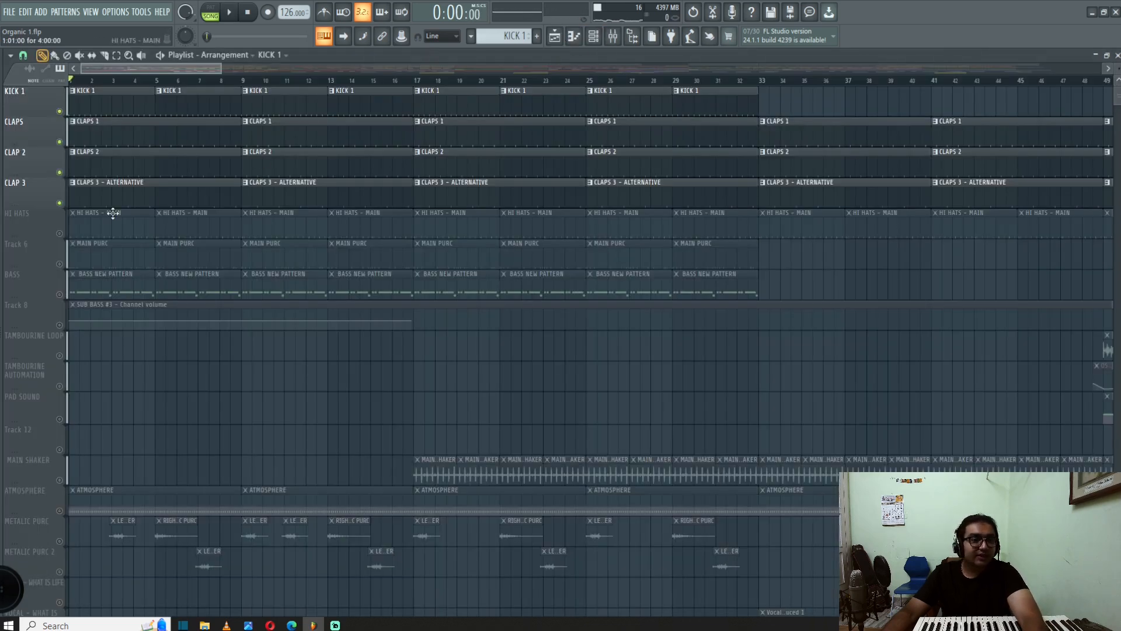
pyautogui.click(59, 233)
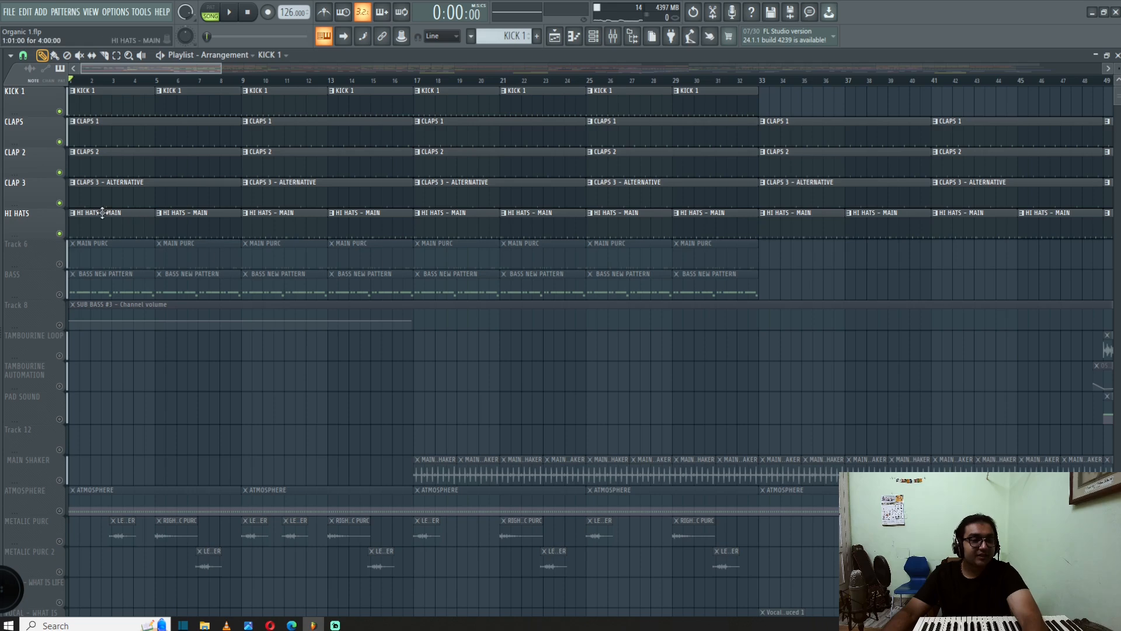
pyautogui.press('space')
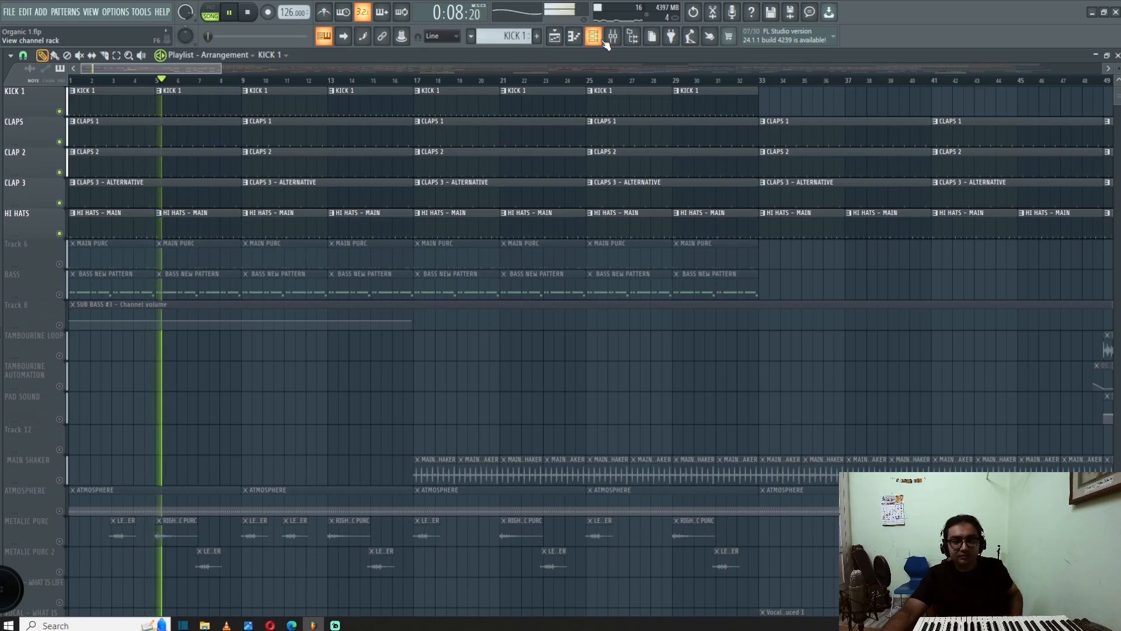
pyautogui.press('space')
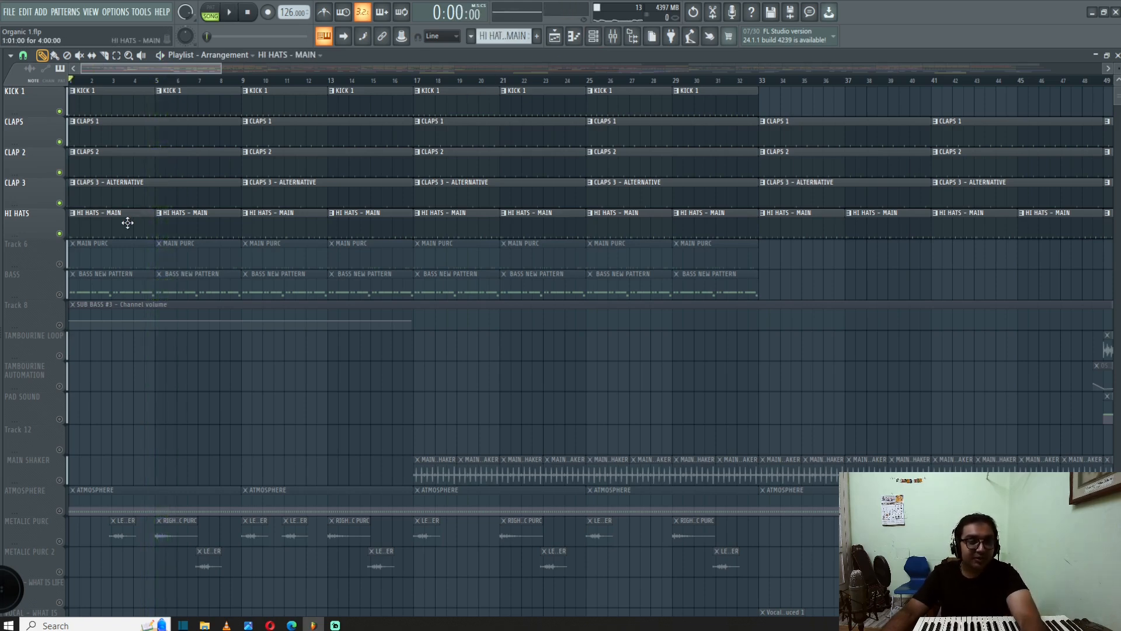
# - Examine the HI HATS - MAIN steps in the channel rack and open the 01 THS Hat sampler
pyautogui.click(596, 37)
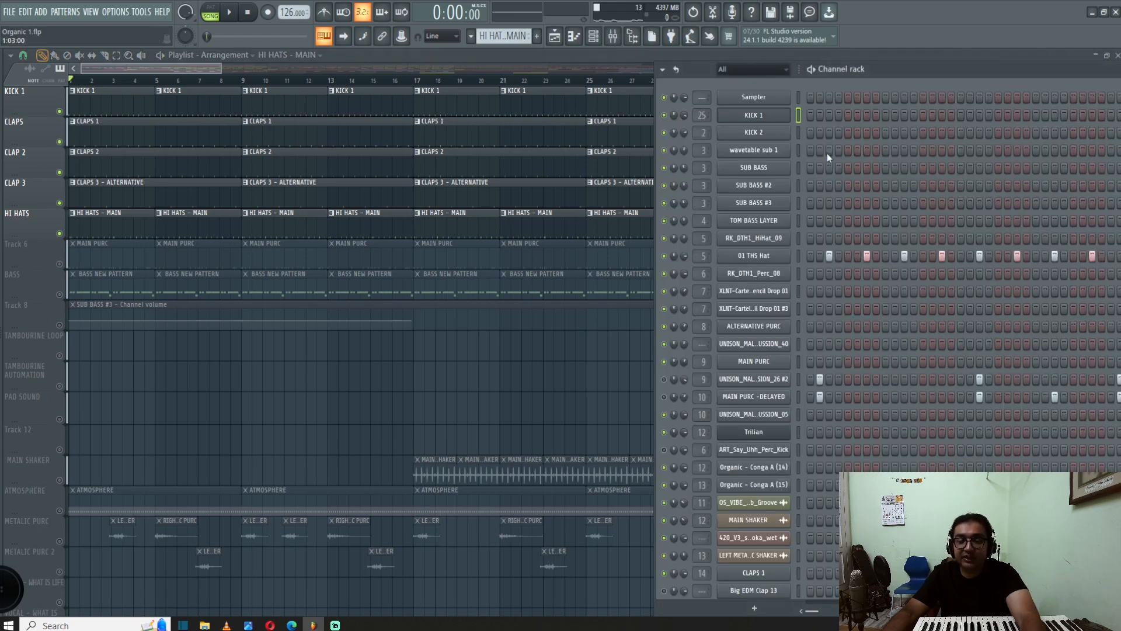
pyautogui.press('F6')
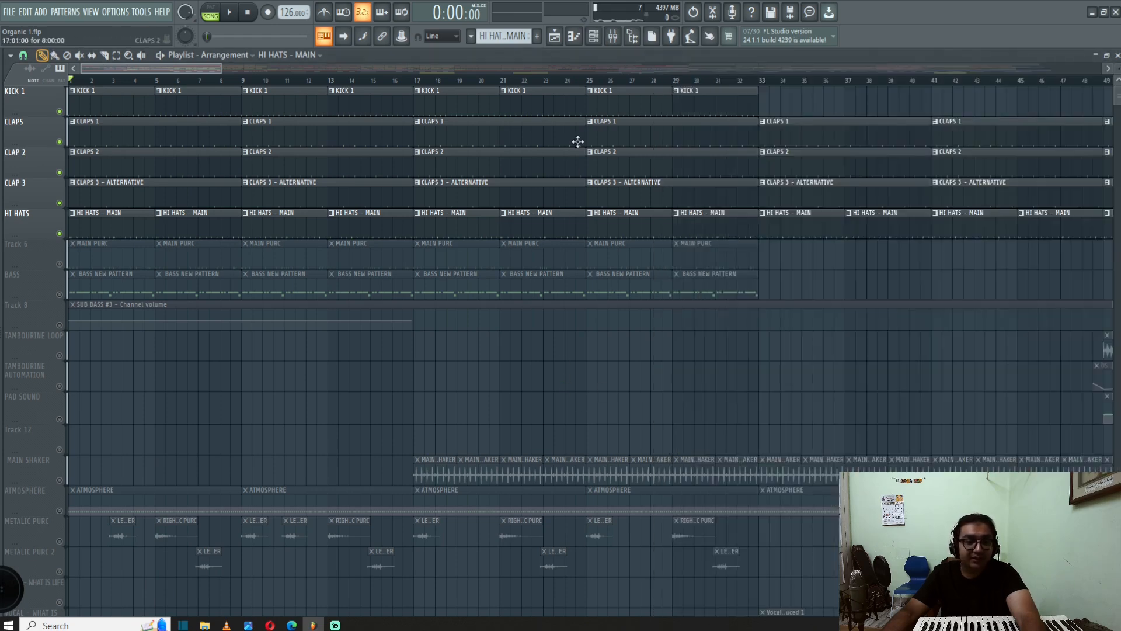
pyautogui.click(598, 39)
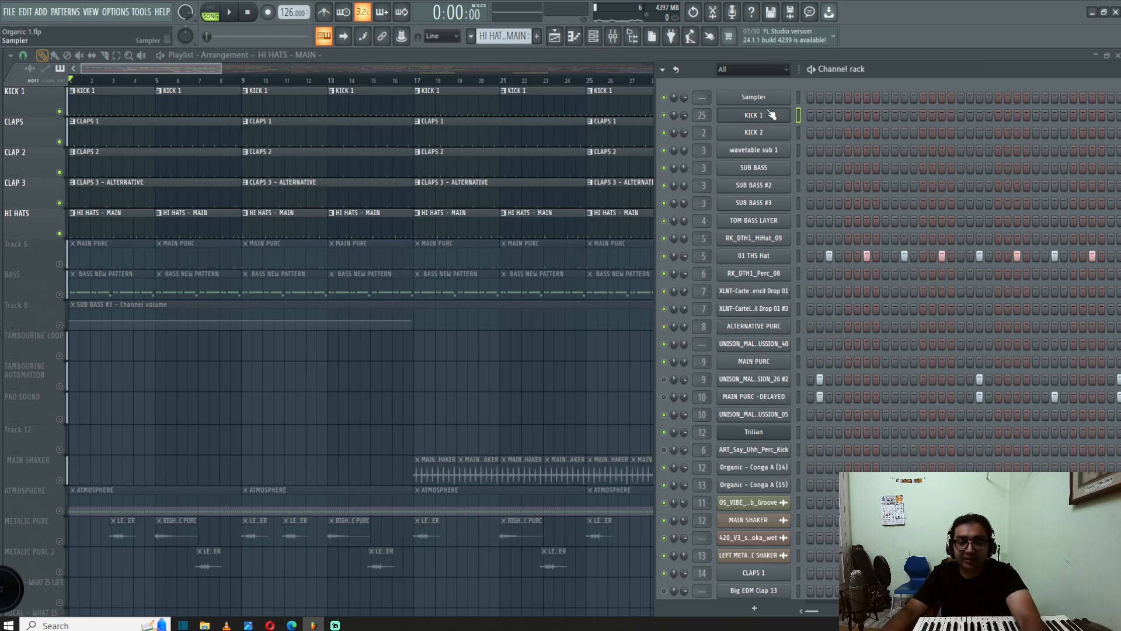
pyautogui.click(753, 256)
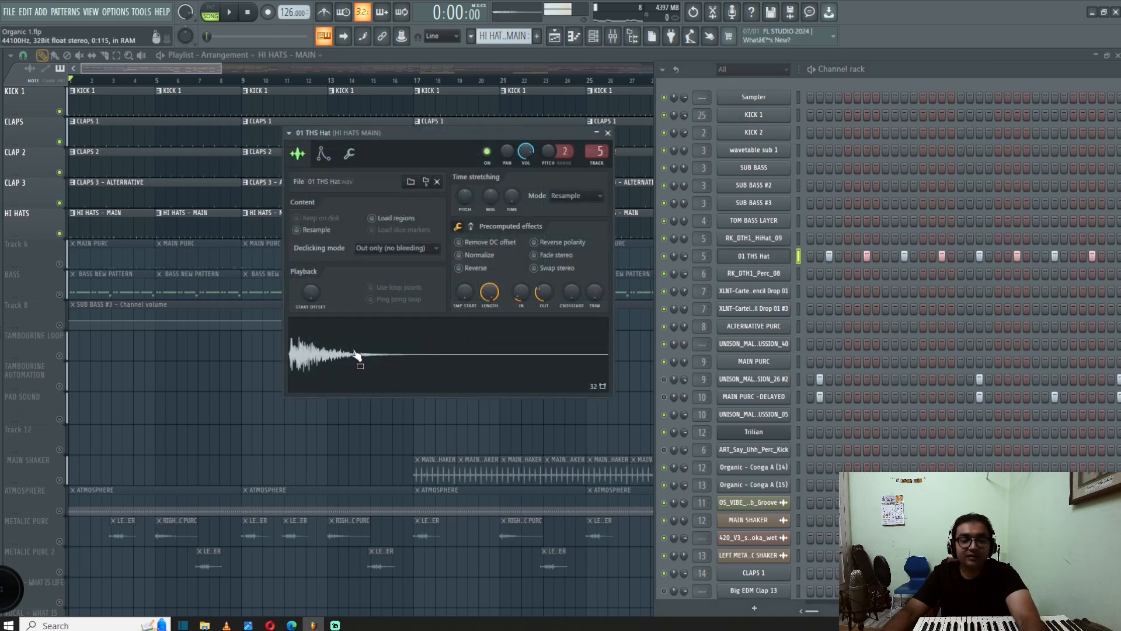
# - Try a different fade-out on the 01 THS Hat sample, undo it, and close the sampler
pyautogui.moveTo(356, 354); pyautogui.dragTo(341, 354)
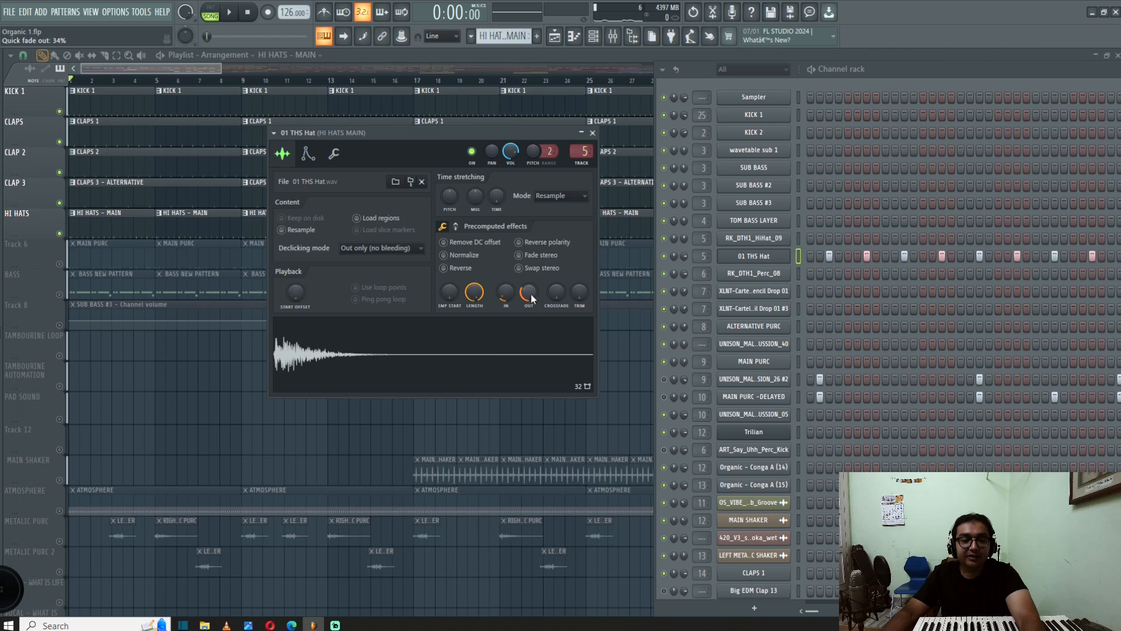
pyautogui.moveTo(530, 294); pyautogui.dragTo(531, 327)
pyautogui.hotkey('ctrl', 'z')
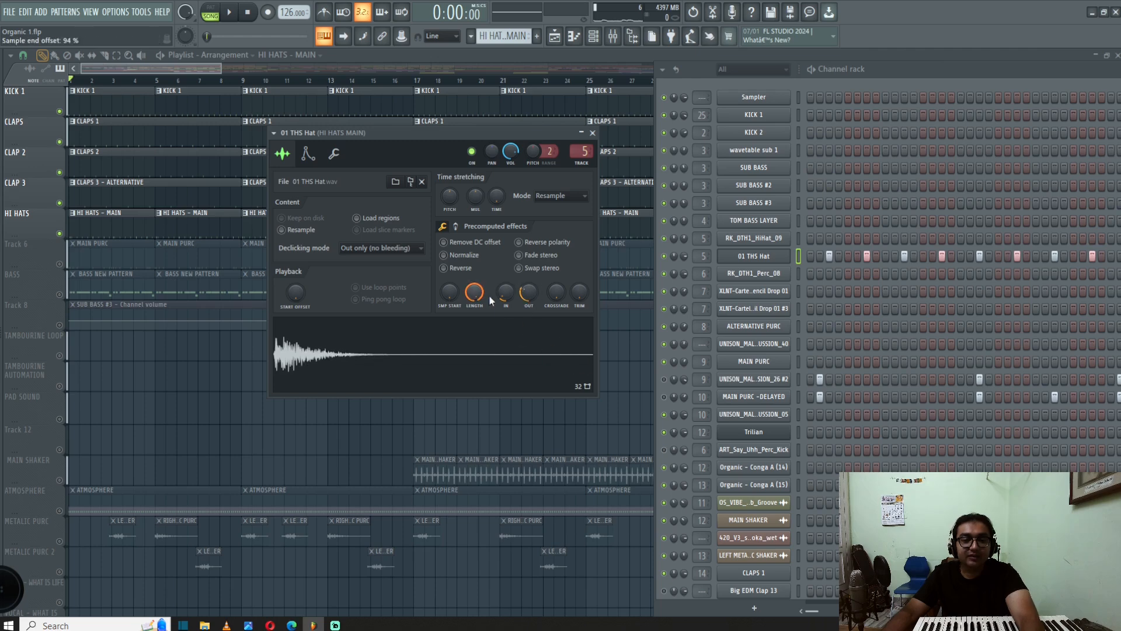
pyautogui.click(592, 133)
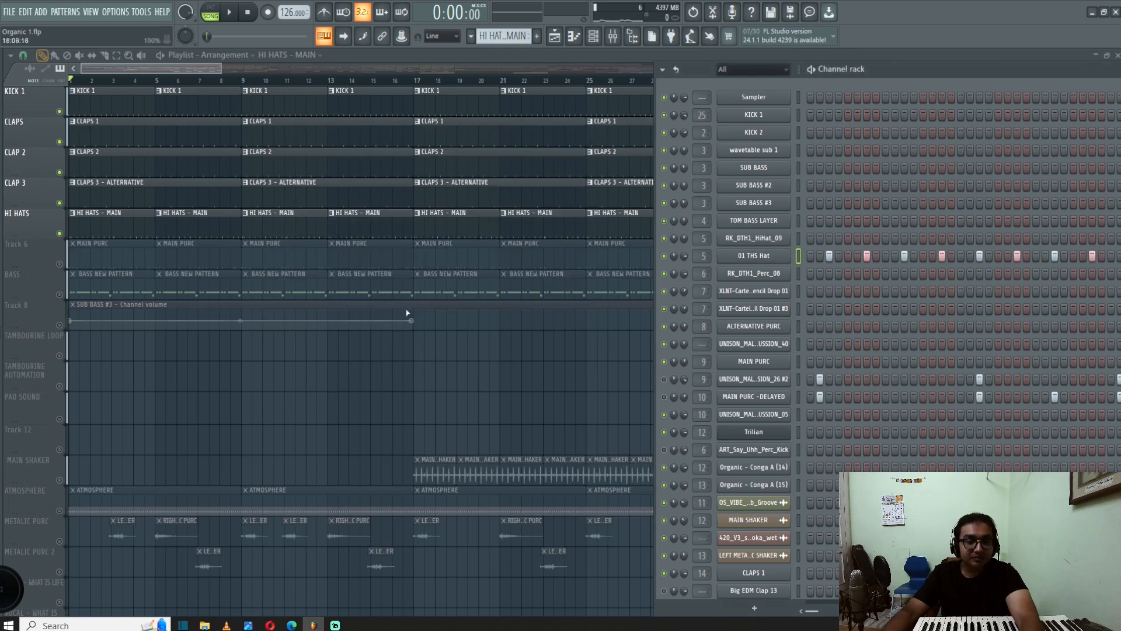
# - Play the beat and examine the time shift and swing settings in the 01 THS Hat channel's miscellaneous functions
pyautogui.press('space')
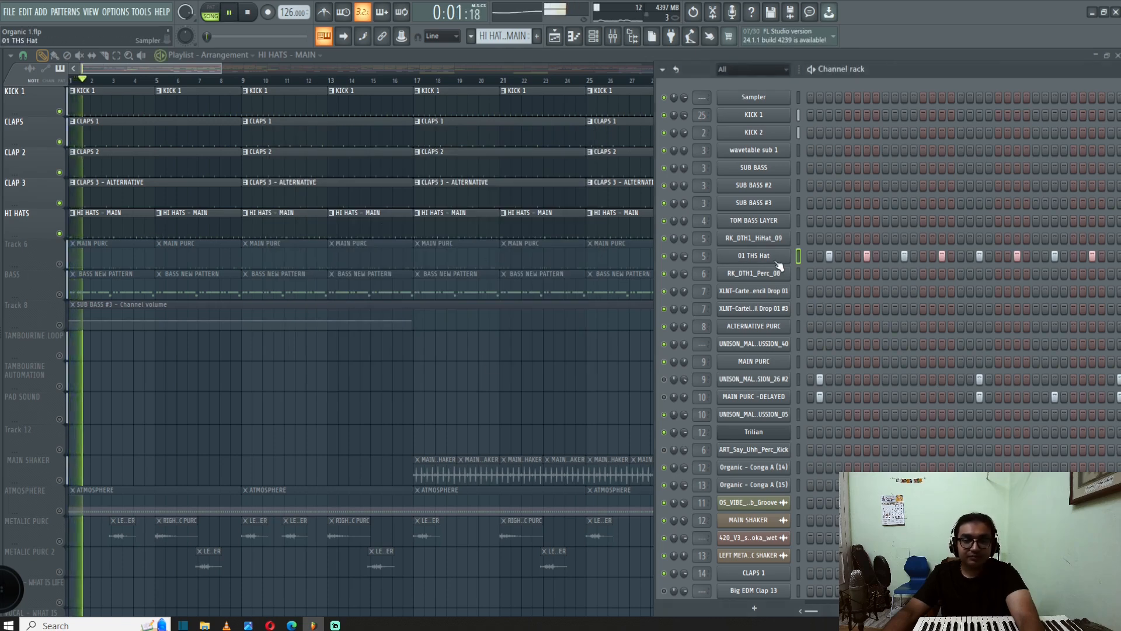
pyautogui.click(750, 257)
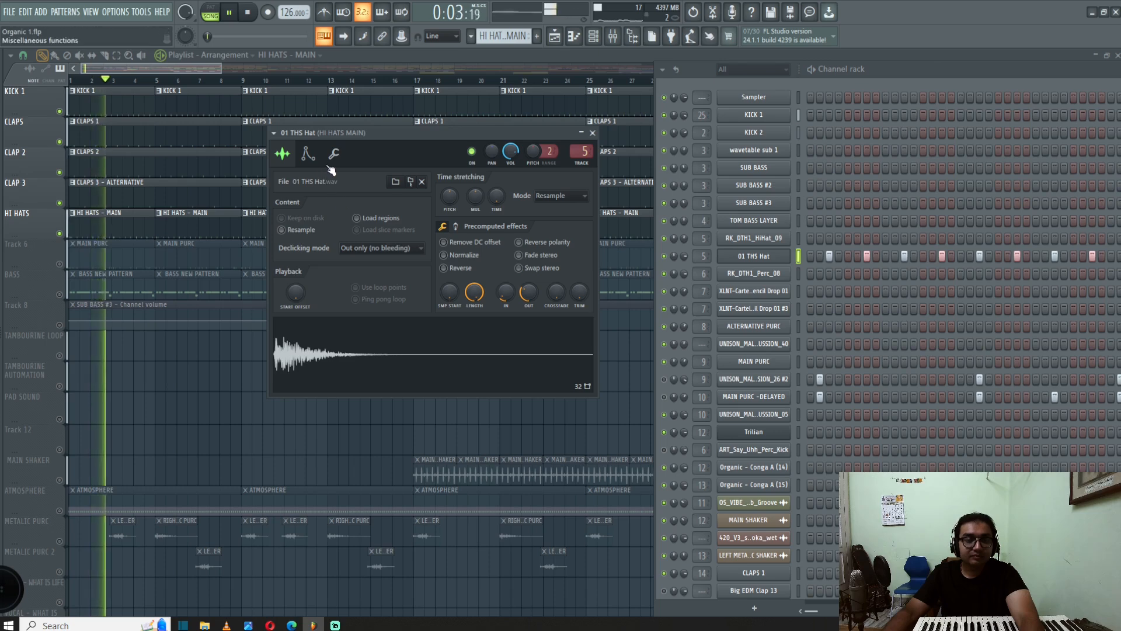
pyautogui.press('space')
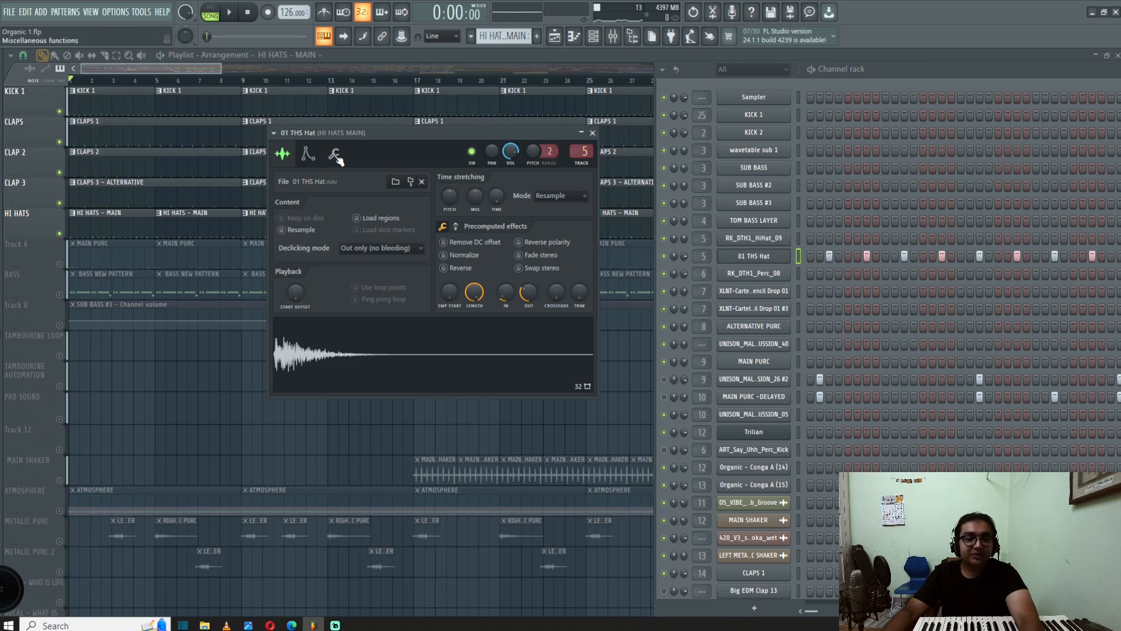
pyautogui.click(335, 156)
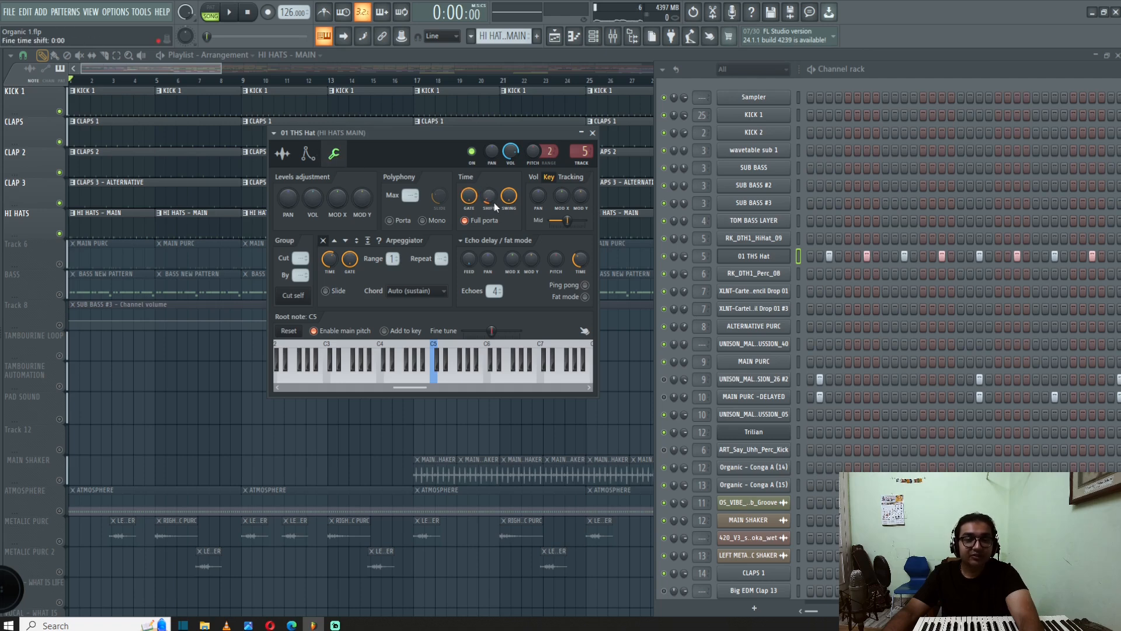
pyautogui.click(593, 133)
# - View the CLAPS 3 - ALTERNATIVE notes in the piano roll, and return to the playlist with the channel rack shown
pyautogui.doubleClick(123, 190)
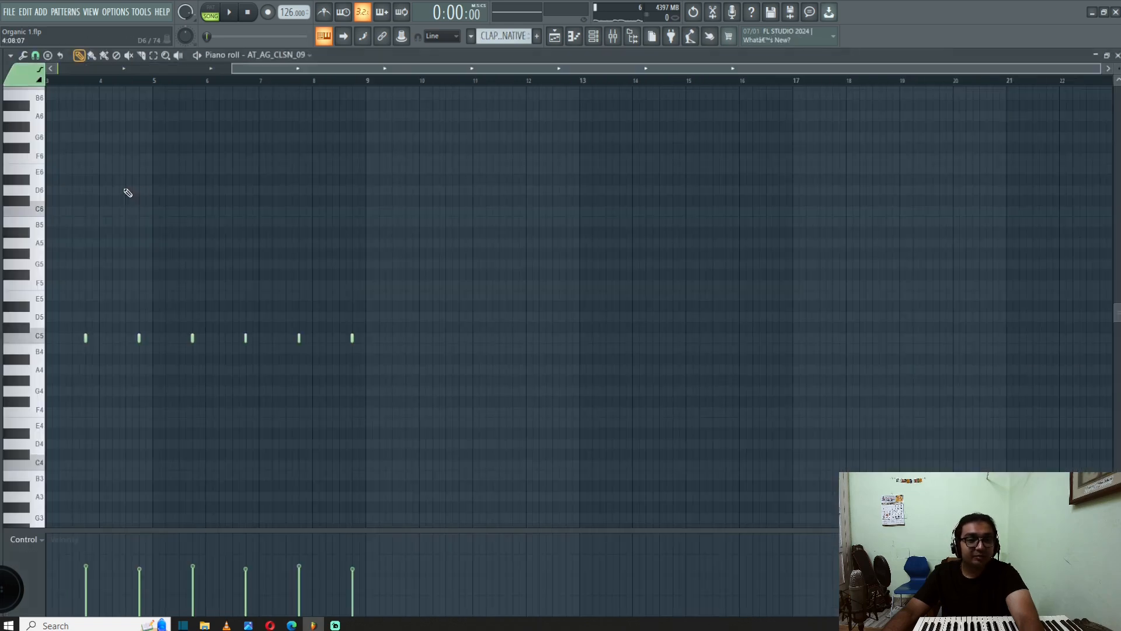
pyautogui.click(555, 36)
pyautogui.click(596, 37)
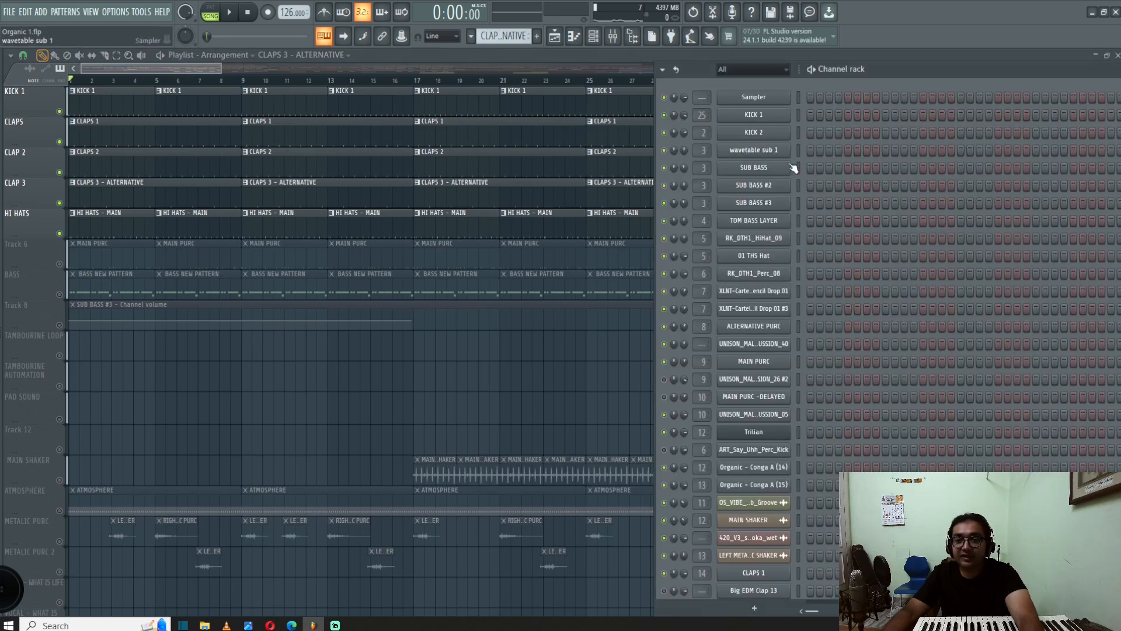
# - Select the HI HATS - MAIN pattern and reopen the 01 THS Hat channel's time settings from the channel rack
pyautogui.click(100, 218)
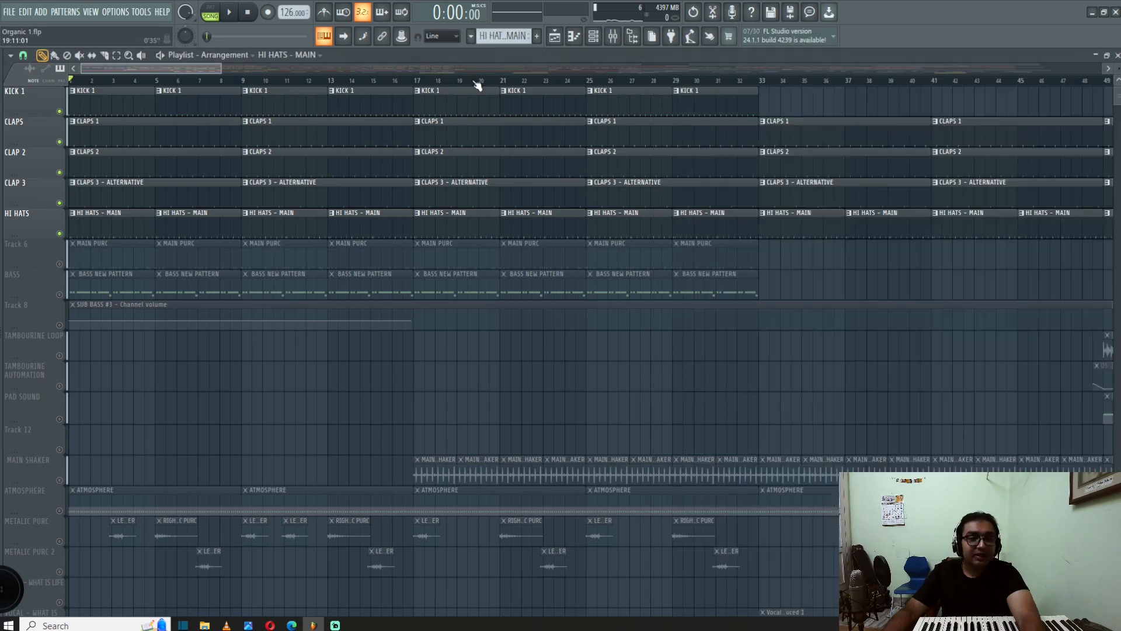
pyautogui.click(595, 41)
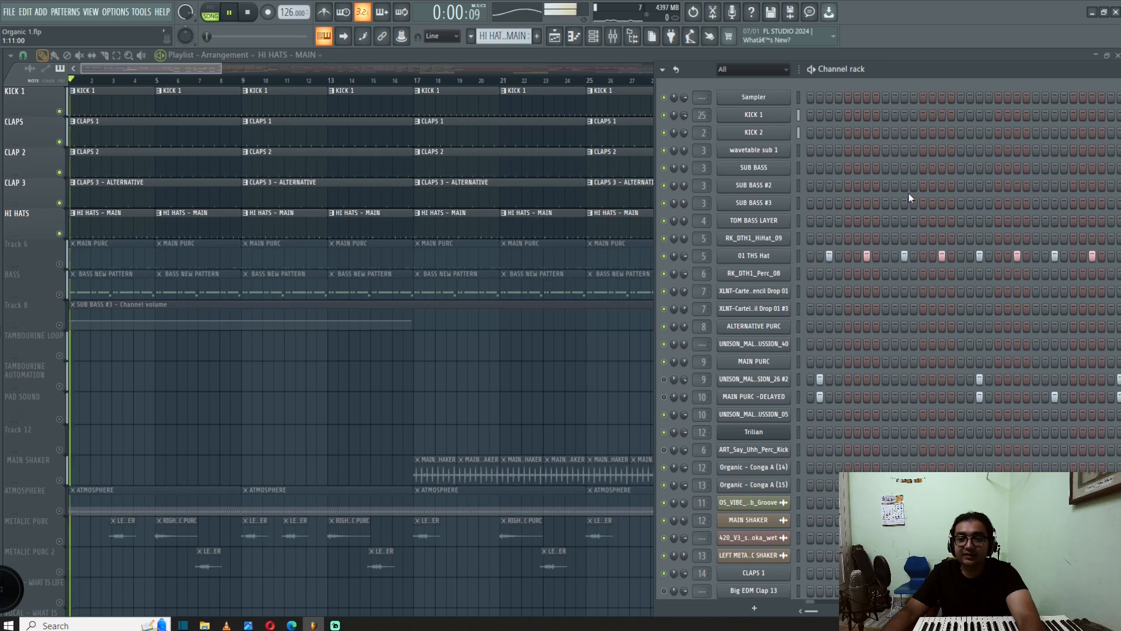
pyautogui.click(758, 255)
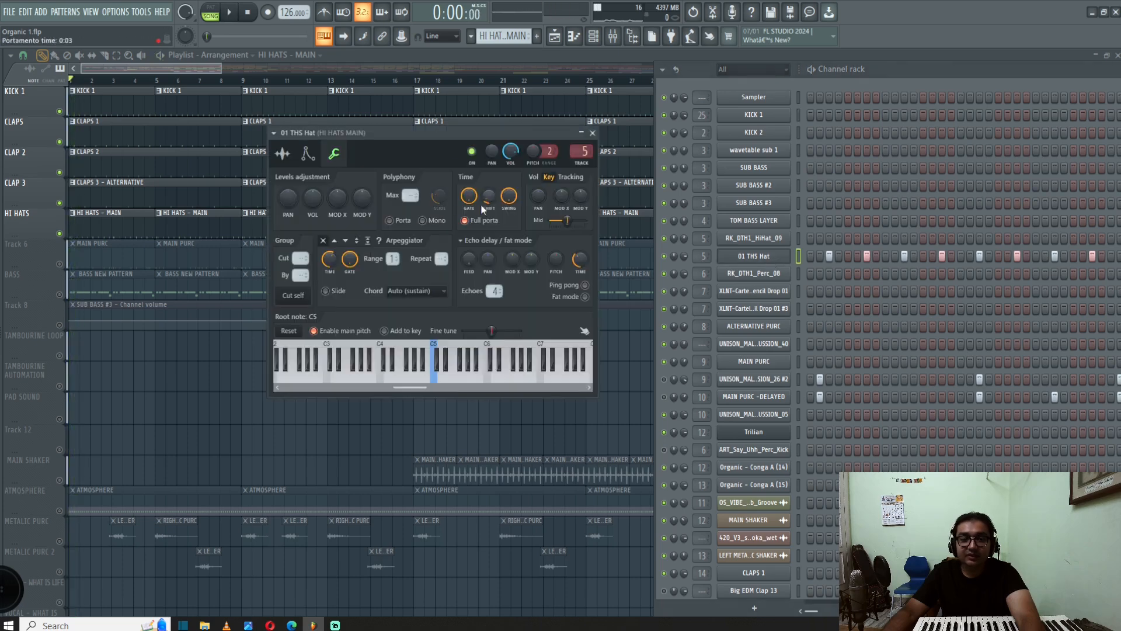
# - View the sample settings of the 01 THS Hat channel, close its sampler and start song playback
pyautogui.click(303, 159)
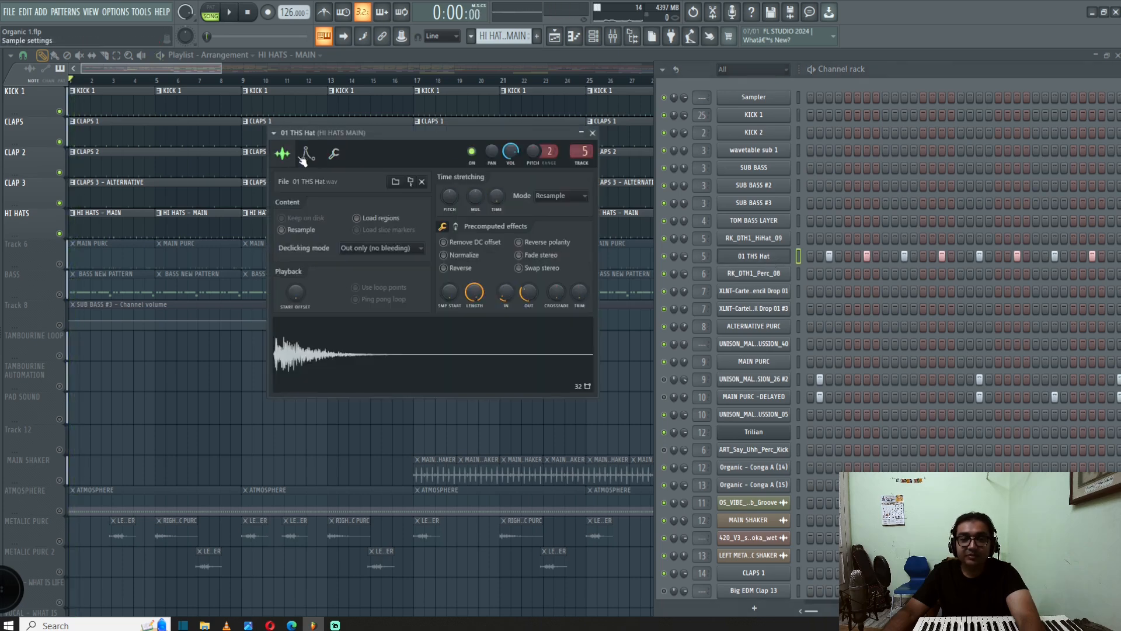
pyautogui.click(594, 134)
pyautogui.press('space')
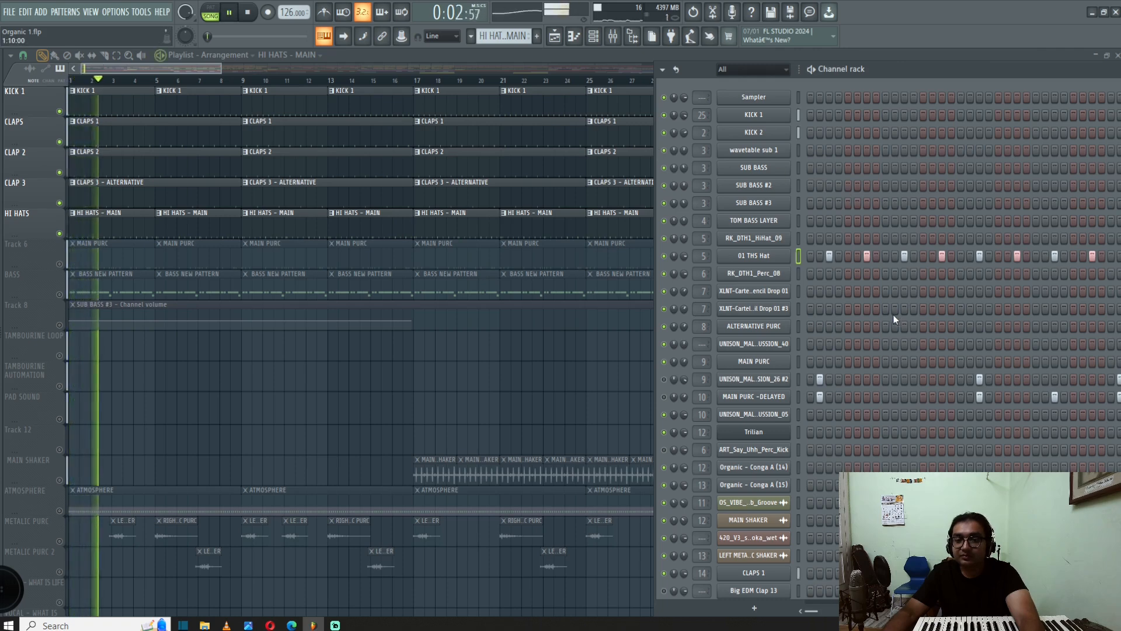
# - Find the CLAPS 2 channel in the channel rack, check its miscellaneous functions and close its sampler
pyautogui.scroll(-5, 894, 320)
pyautogui.scroll(-2, 896, 318)
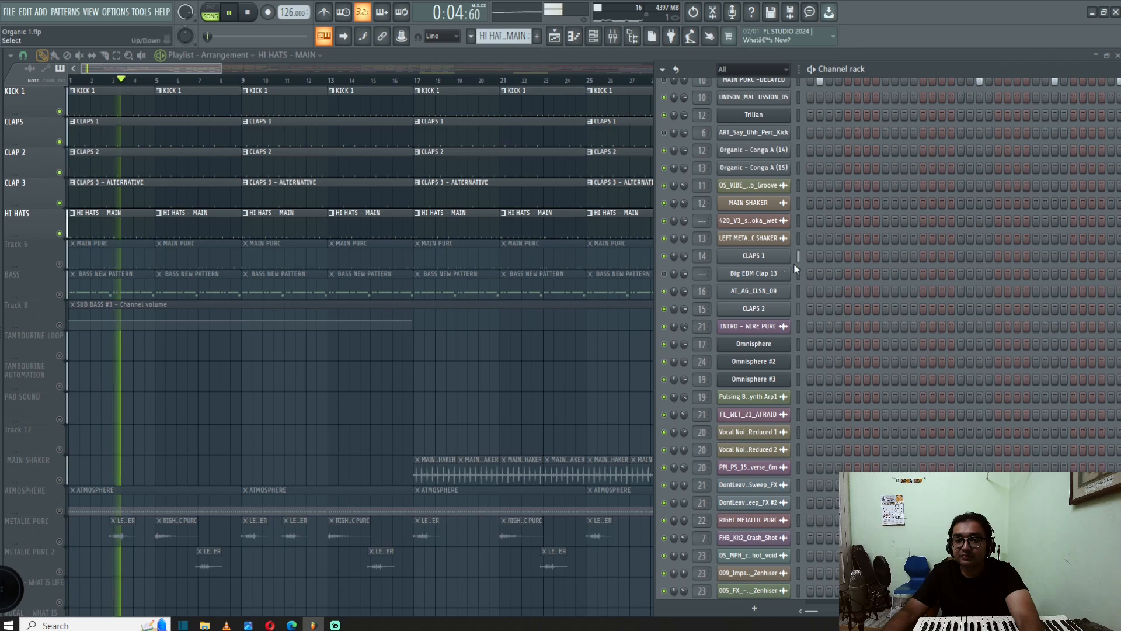
pyautogui.click(775, 312)
pyautogui.click(90, 146)
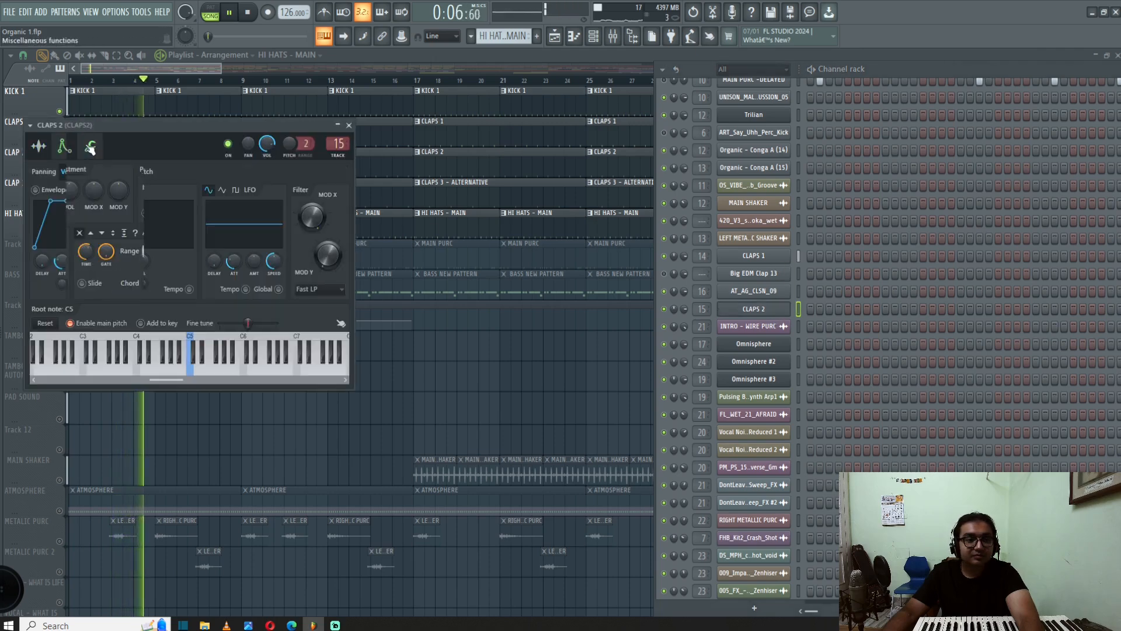
pyautogui.click(349, 125)
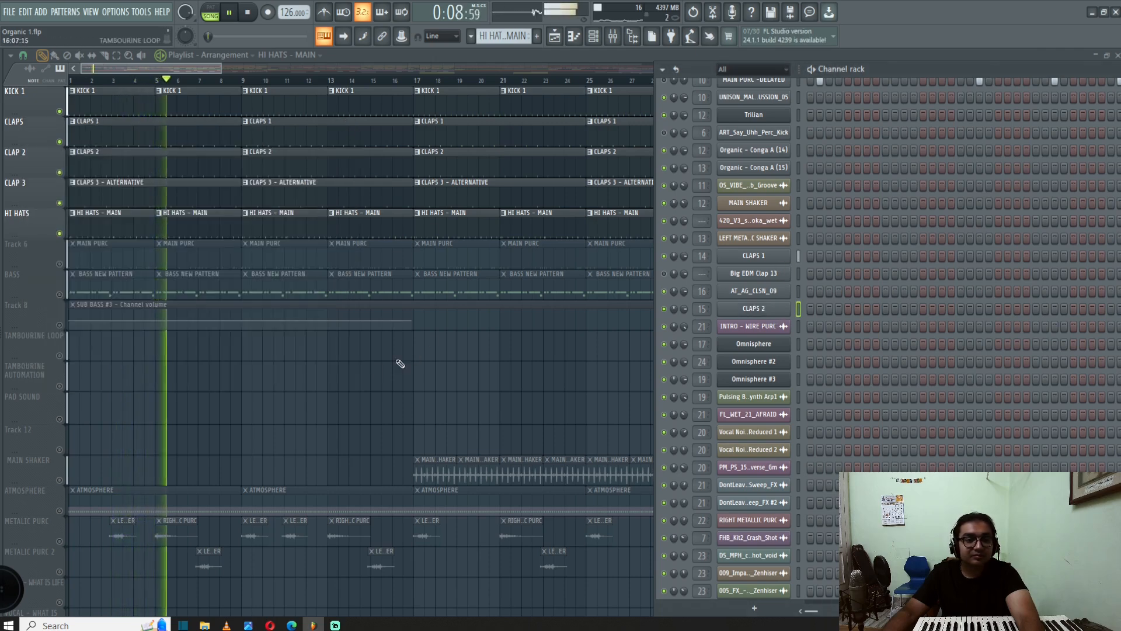
# - Show the mixer, restart playback and select the HI HATS MAIN track to check its level
pyautogui.press('F6')
pyautogui.press('space')
pyautogui.click(612, 36)
pyautogui.press('space')
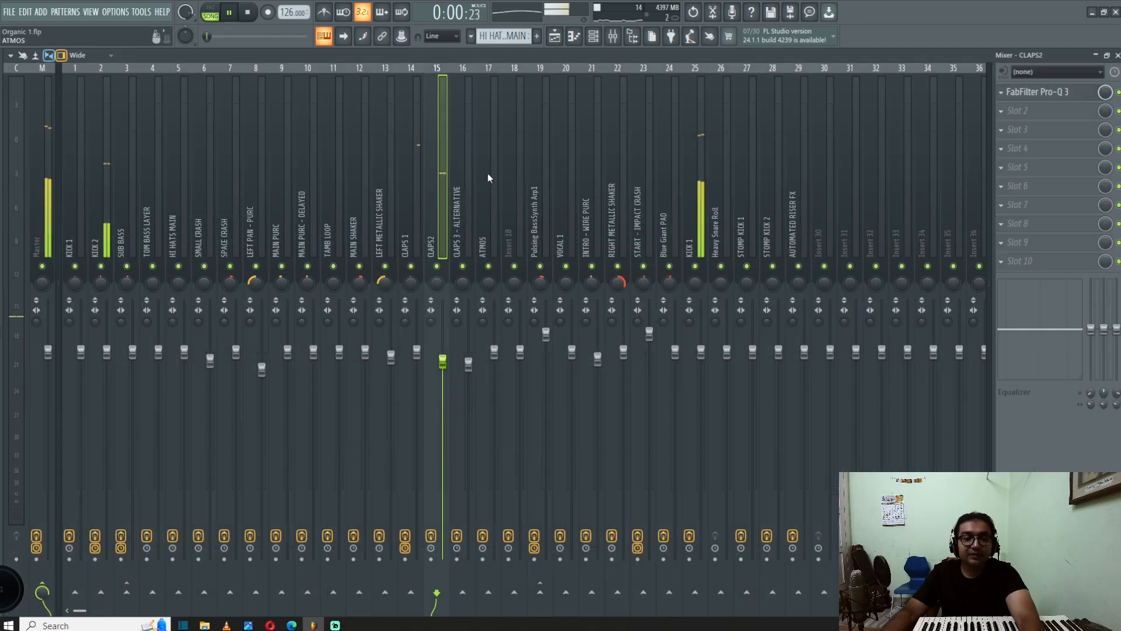
pyautogui.click(186, 201)
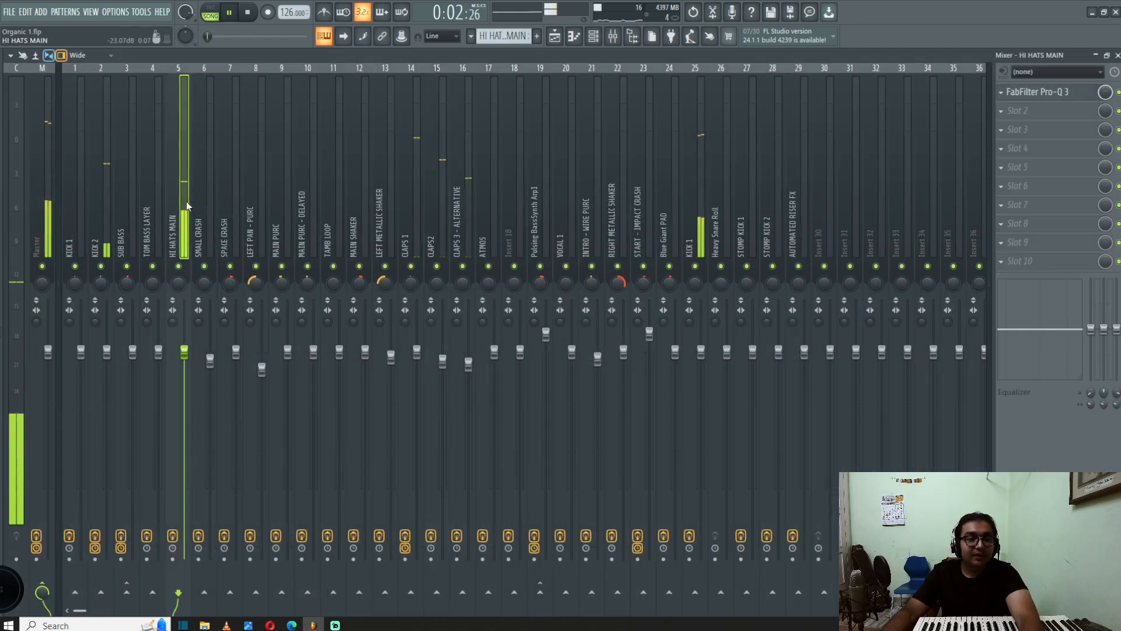
# - Examine the FabFilter Pro-Q 3 curve on the HI HATS MAIN track during playback, and close the equalizer
pyautogui.press('space')
pyautogui.click(1046, 92)
pyautogui.press('space')
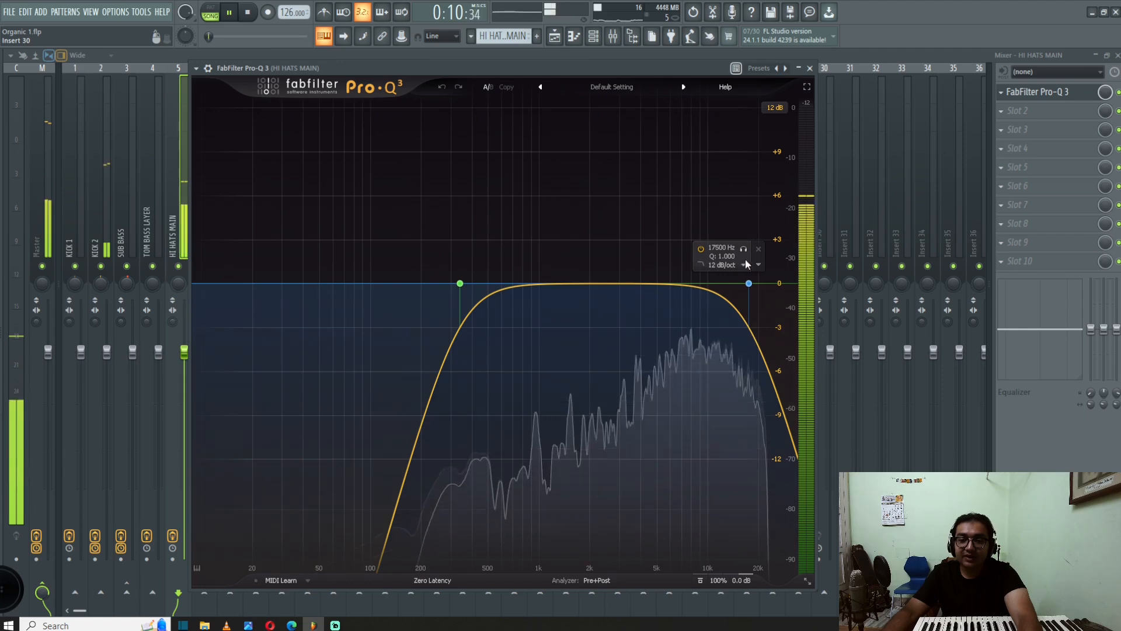
pyautogui.click(809, 68)
pyautogui.press('space')
# - Unmute Track 6 with the MAIN PURC clips in the playlist and play the arrangement with it
pyautogui.press('F5')
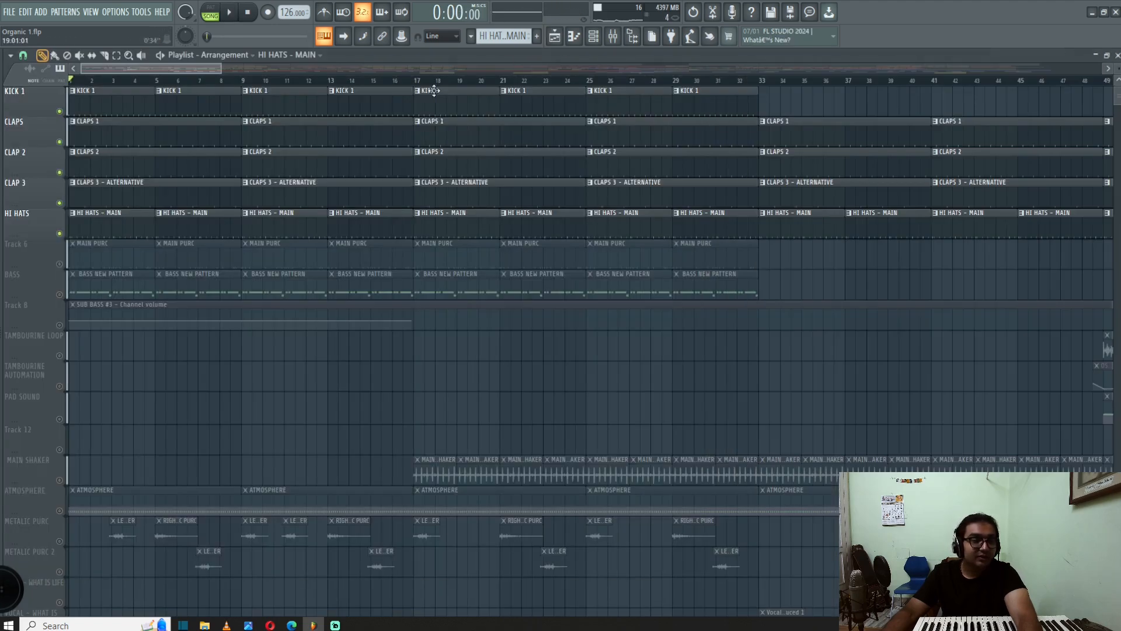
pyautogui.click(61, 265)
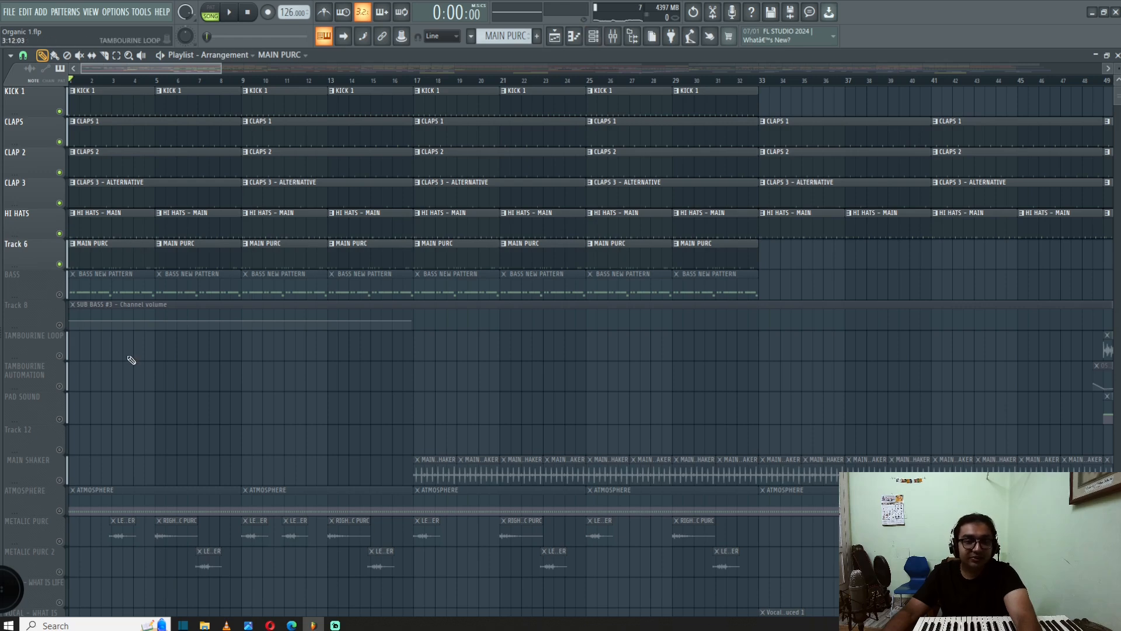
pyautogui.press('space')
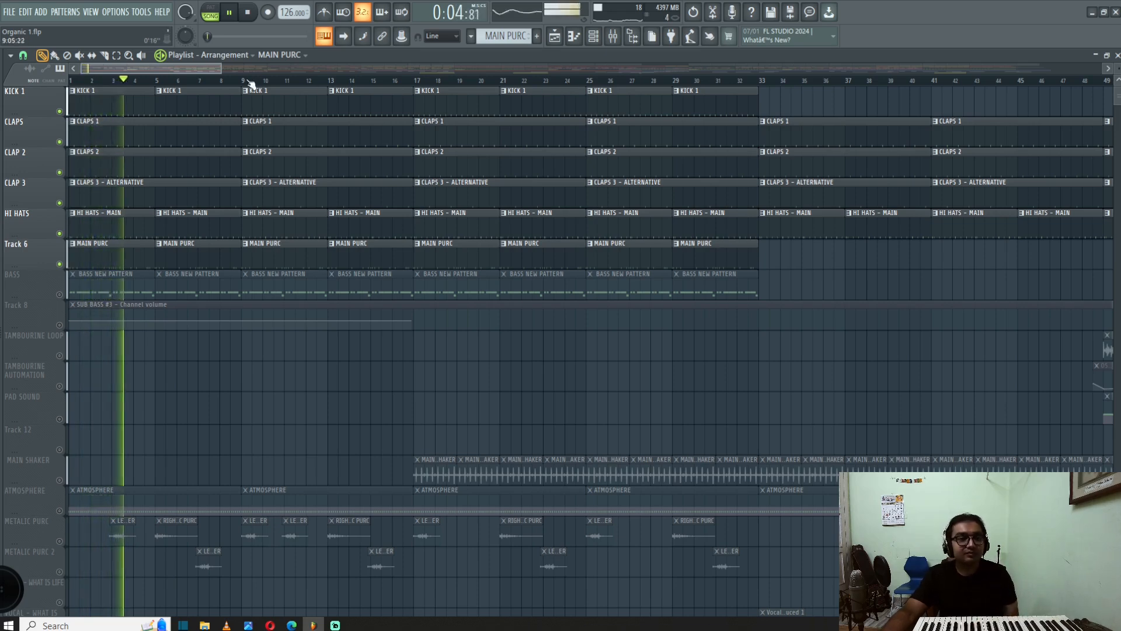
pyautogui.moveTo(221, 69); pyautogui.dragTo(296, 73)
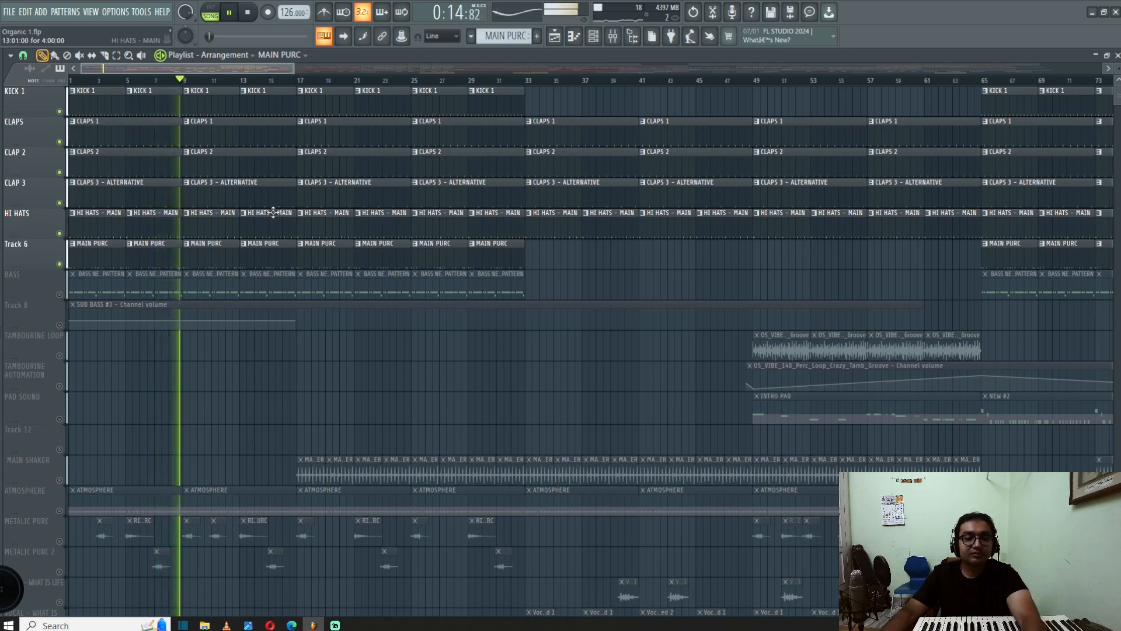
pyautogui.press('space')
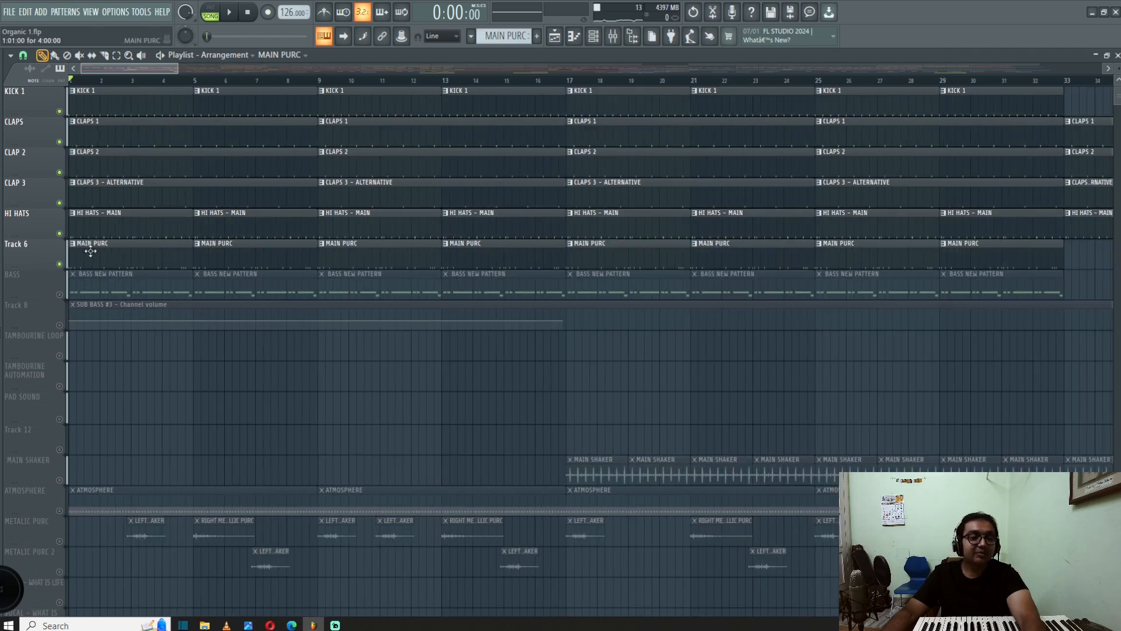
# - Show the MAIN PURC pattern's steps in the channel rack, move the rack over the playlist, and play the beat briefly
pyautogui.doubleClick(89, 253)
pyautogui.click(595, 38)
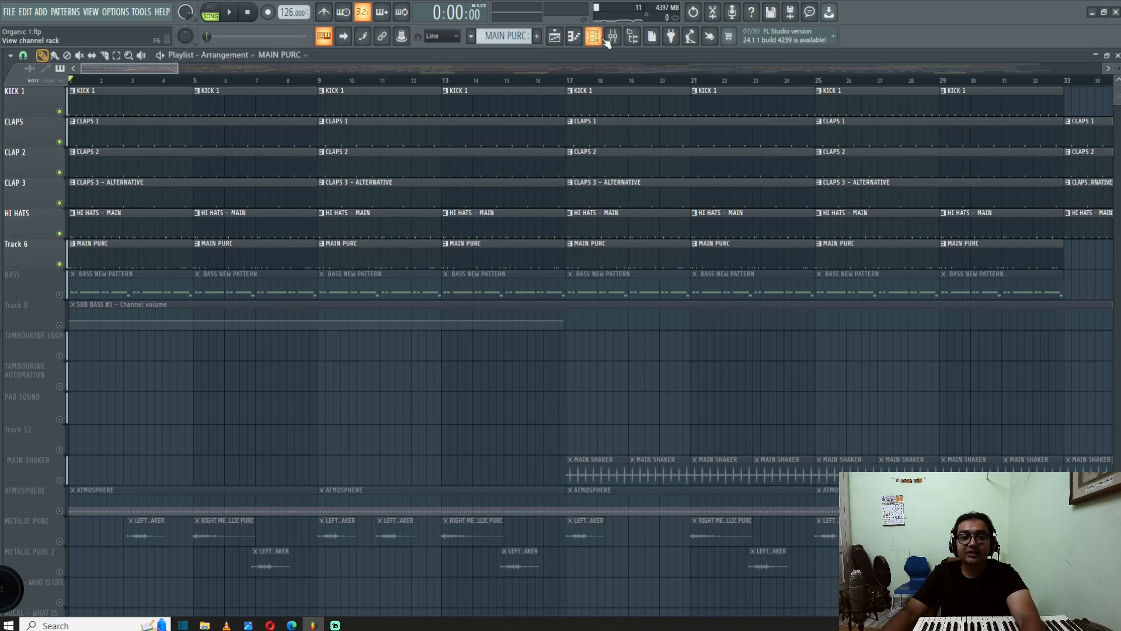
pyautogui.click(607, 39)
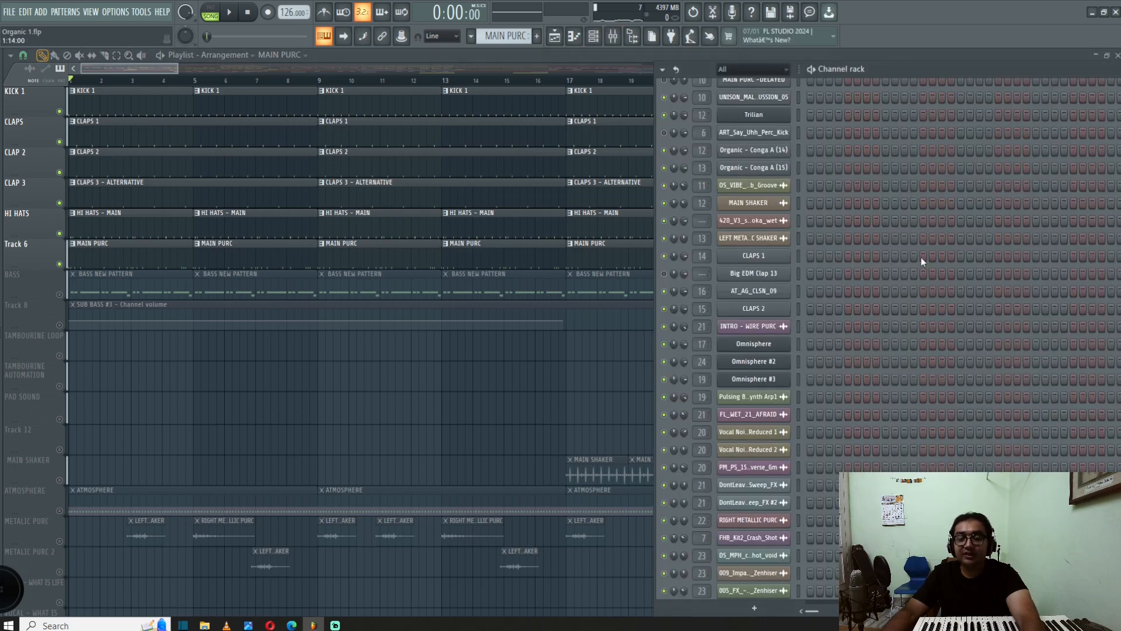
pyautogui.scroll(10, 920, 257)
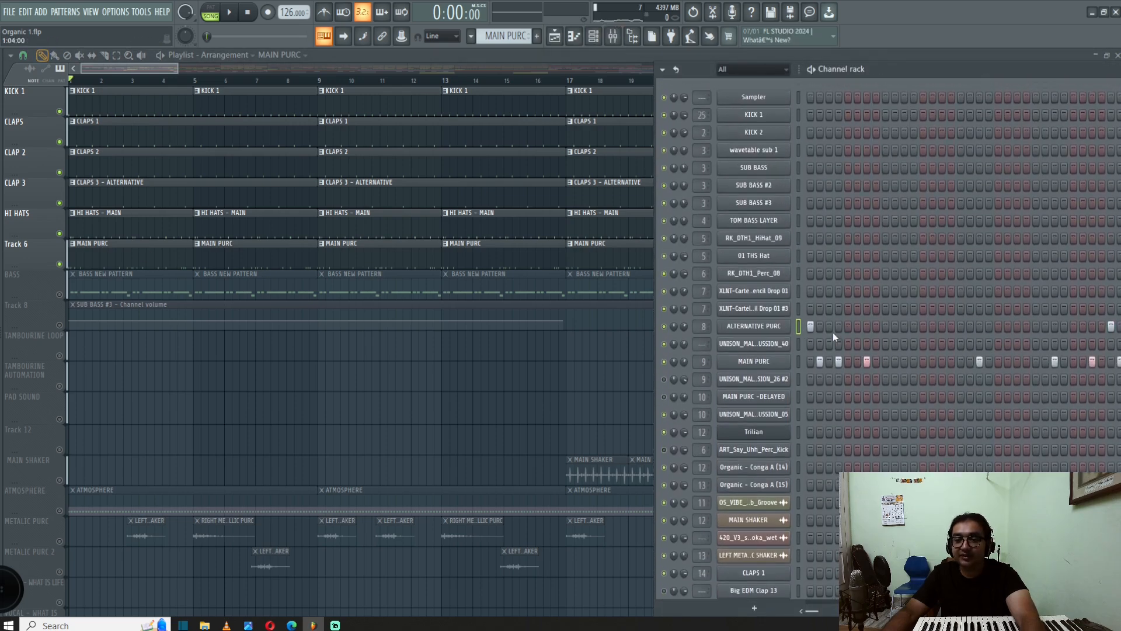
pyautogui.moveTo(880, 72); pyautogui.dragTo(492, 68)
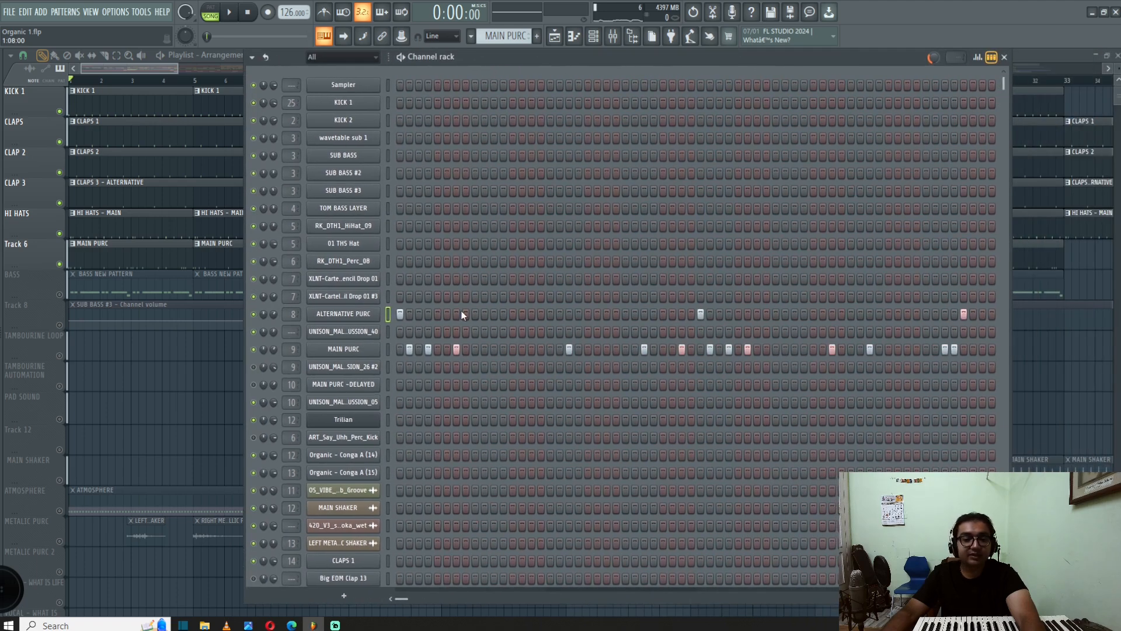
pyautogui.press('space')
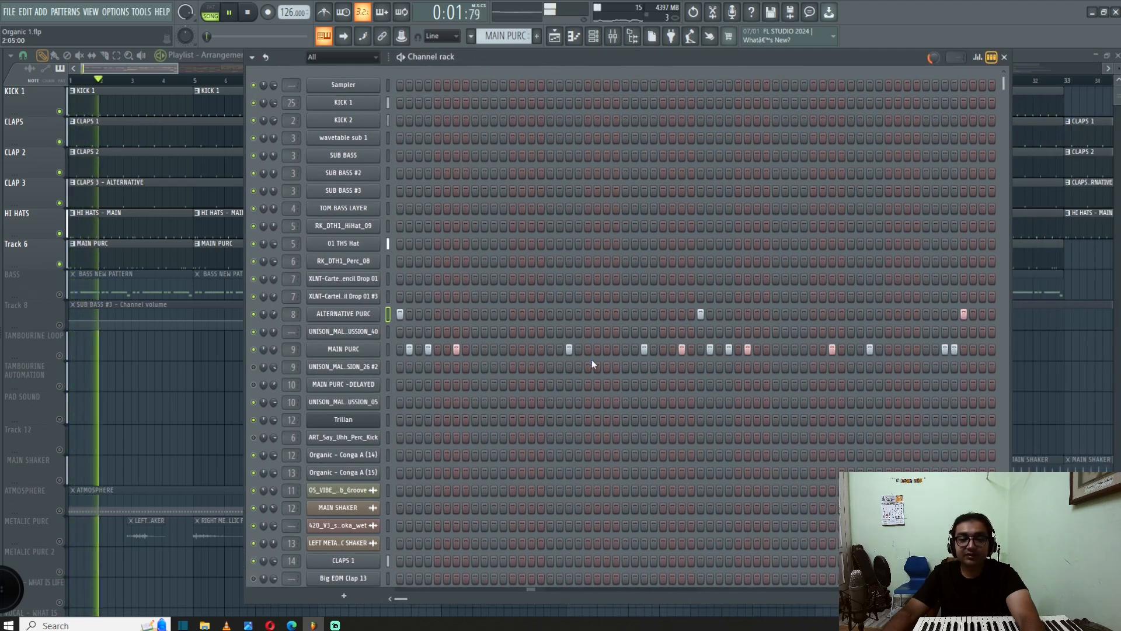
pyautogui.press('space')
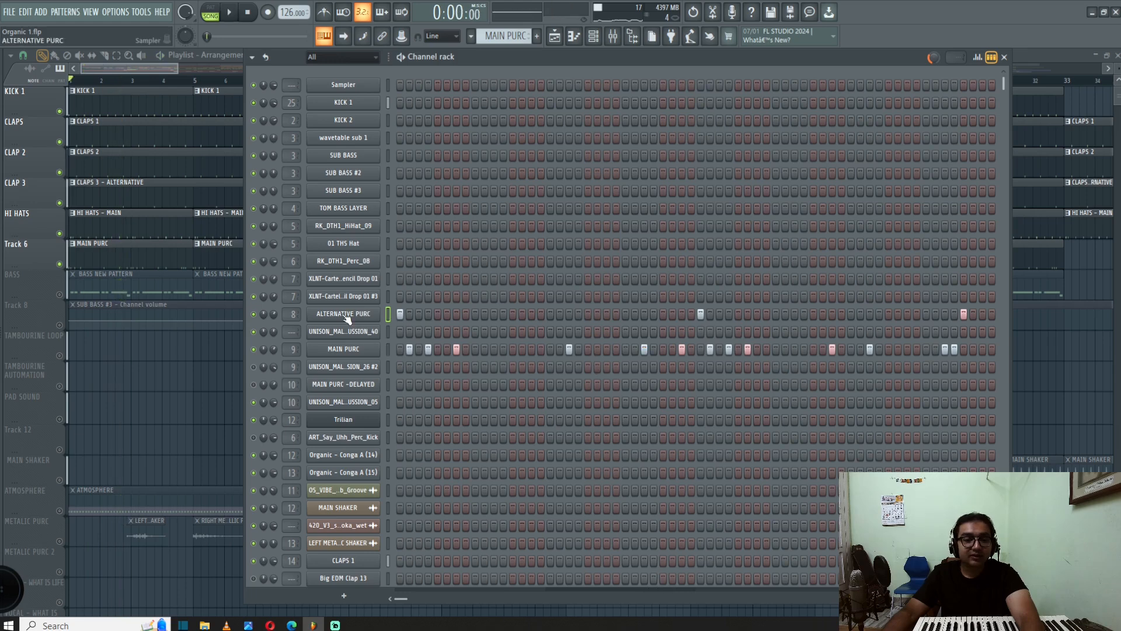
# - Inspect the sample waveforms of the ALTERNATIVE PURC and MAIN PURC channels, closing each sampler
pyautogui.click(343, 314)
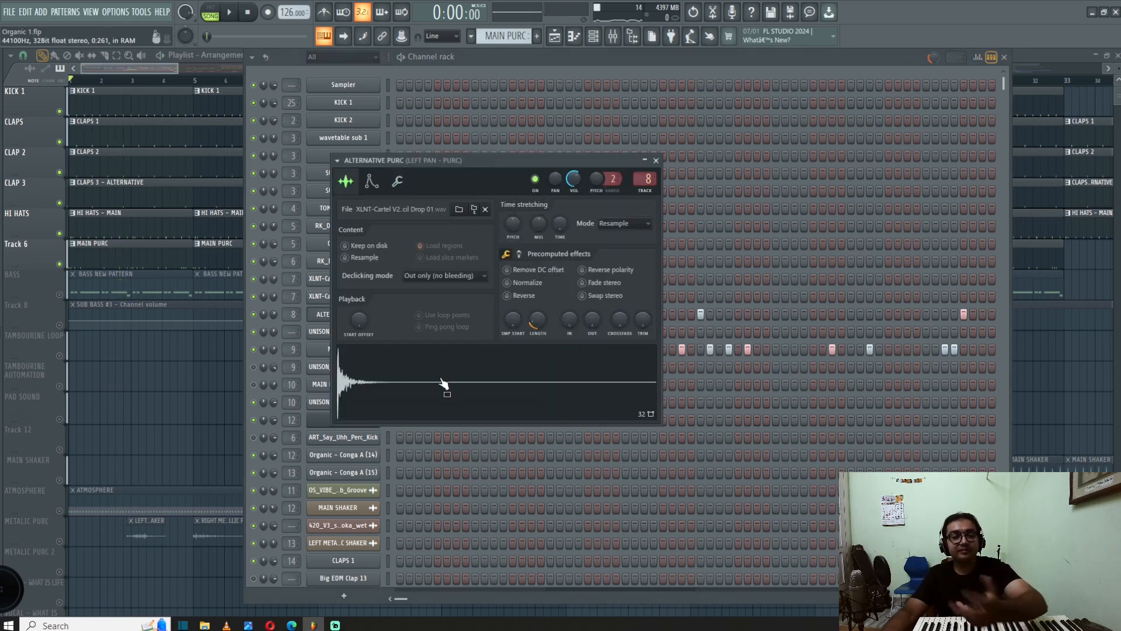
pyautogui.click(656, 160)
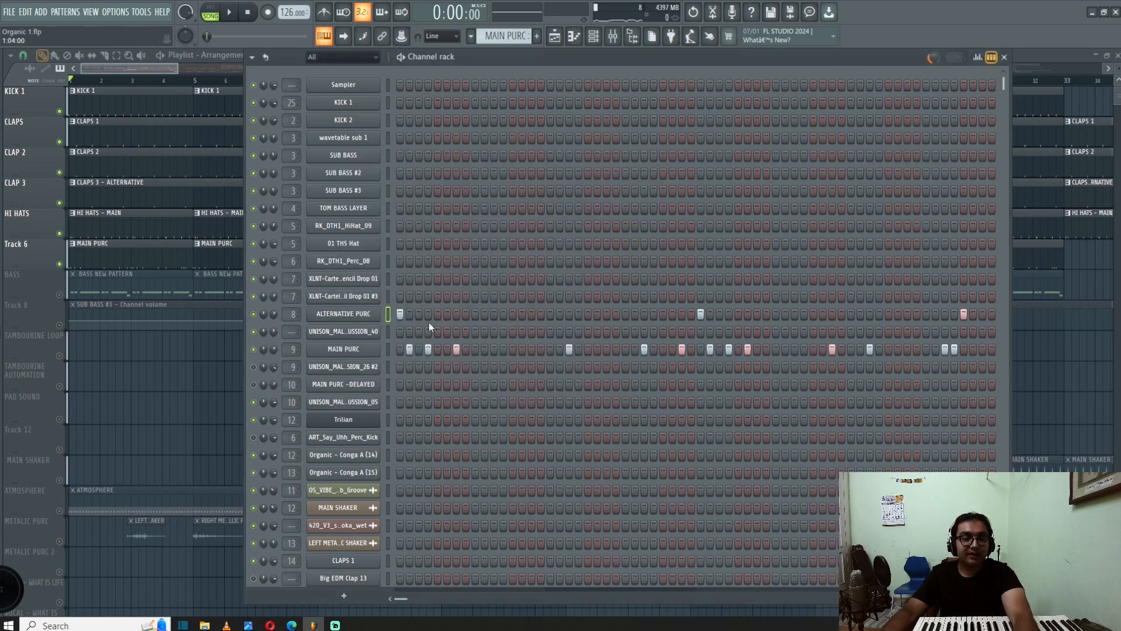
pyautogui.click(369, 353)
pyautogui.moveTo(304, 322); pyautogui.dragTo(779, 196)
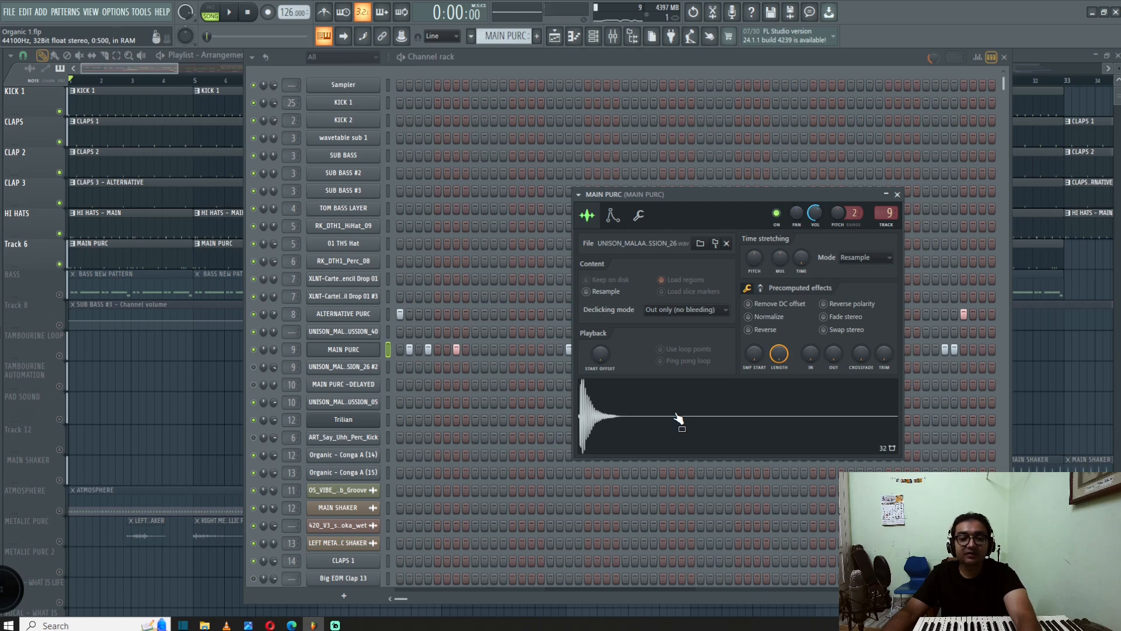
pyautogui.click(898, 194)
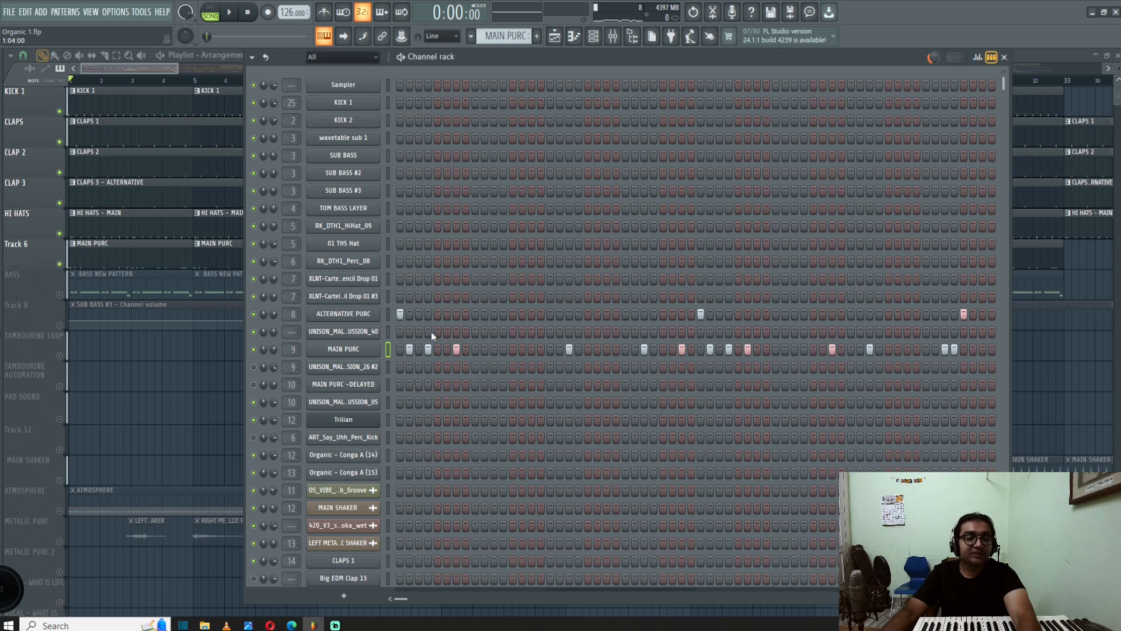
# - Play the beat with the mixer shown and examine the LEFT PAN - PURC track's level and effects
pyautogui.press('space')
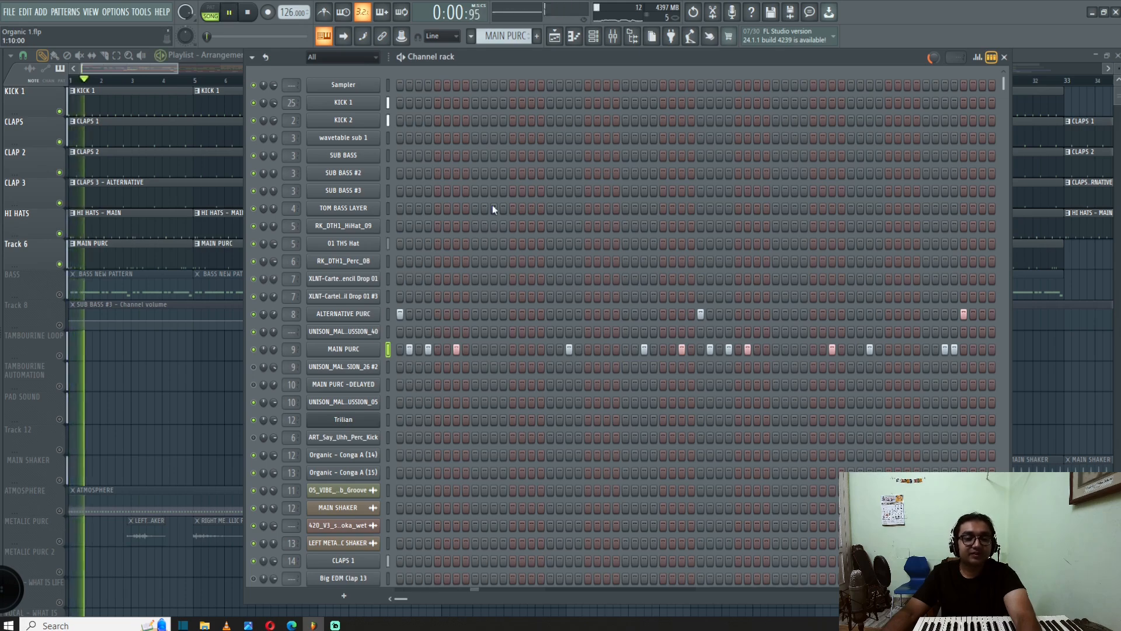
pyautogui.click(612, 41)
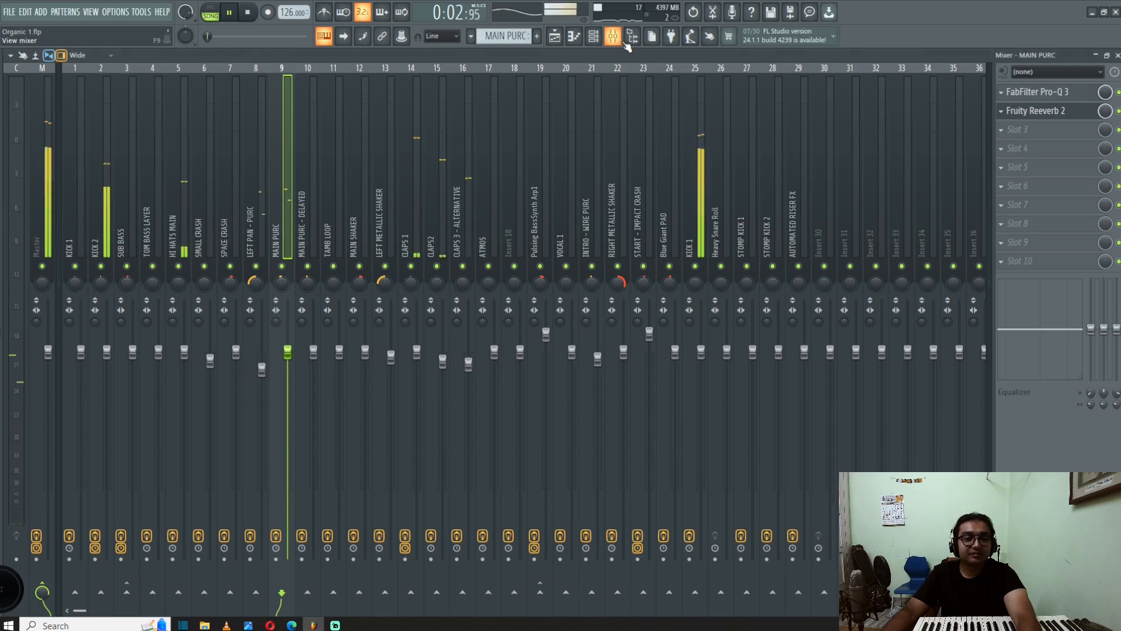
pyautogui.press('space')
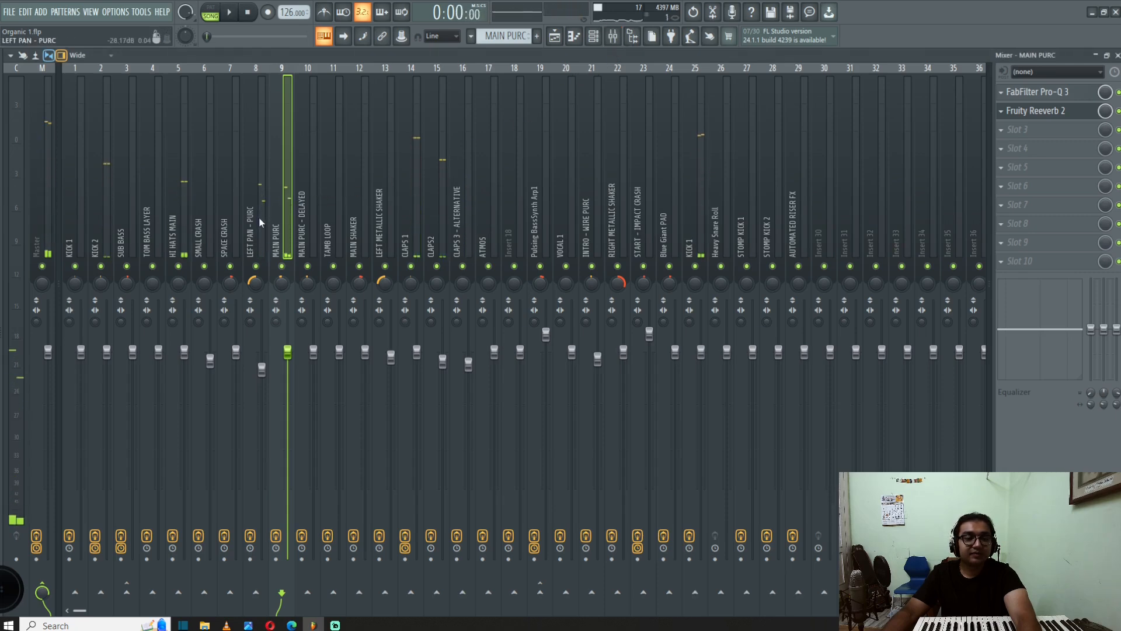
pyautogui.click(259, 219)
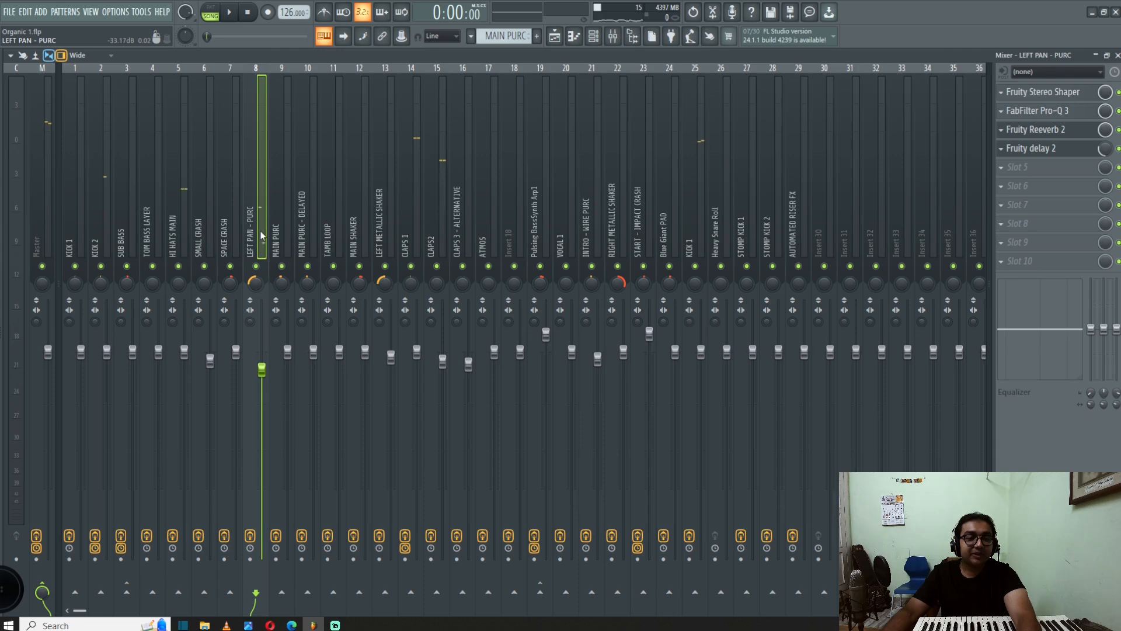
pyautogui.press('space')
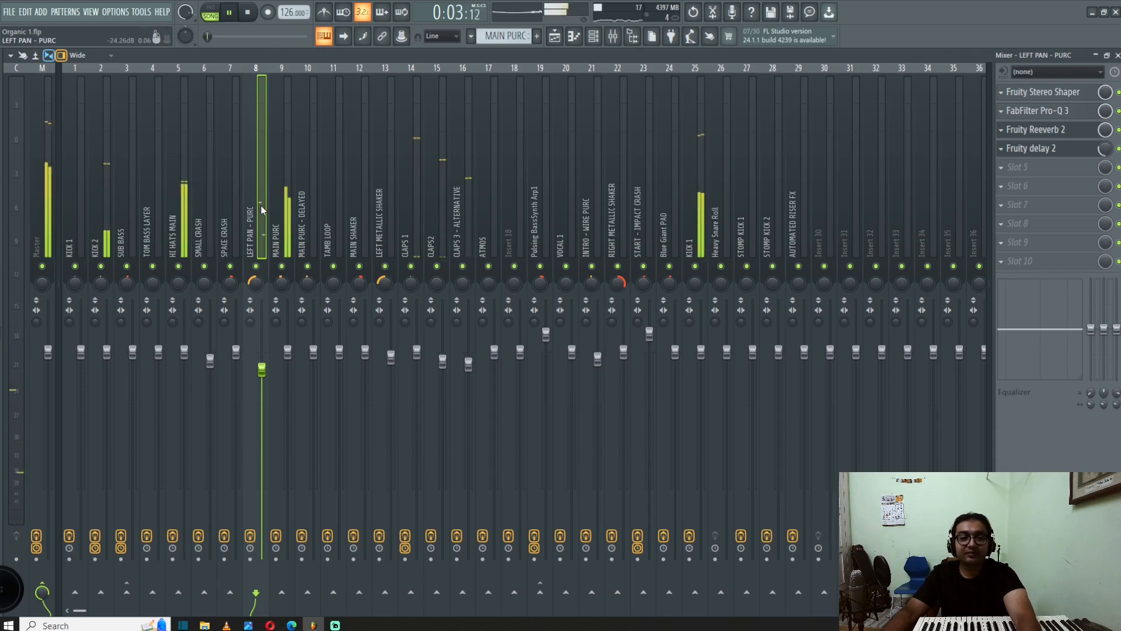
pyautogui.press('space')
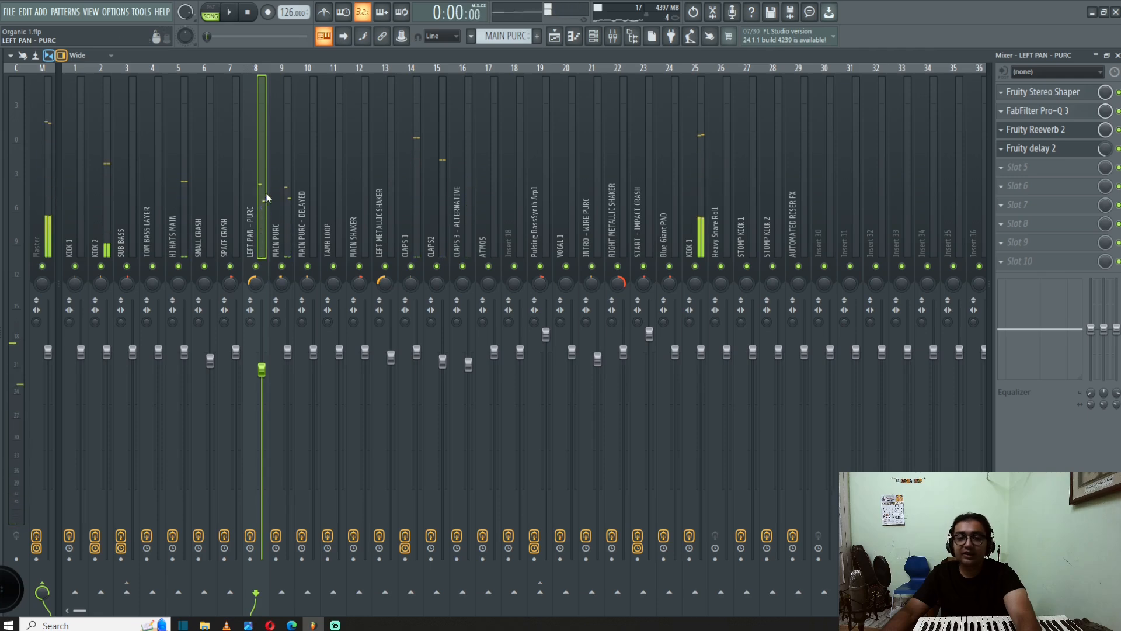
# - Compare the LEFT PAN - PURC track during playback with Fruity Reeverb 2 bypassed and with it enabled
pyautogui.click(1043, 131)
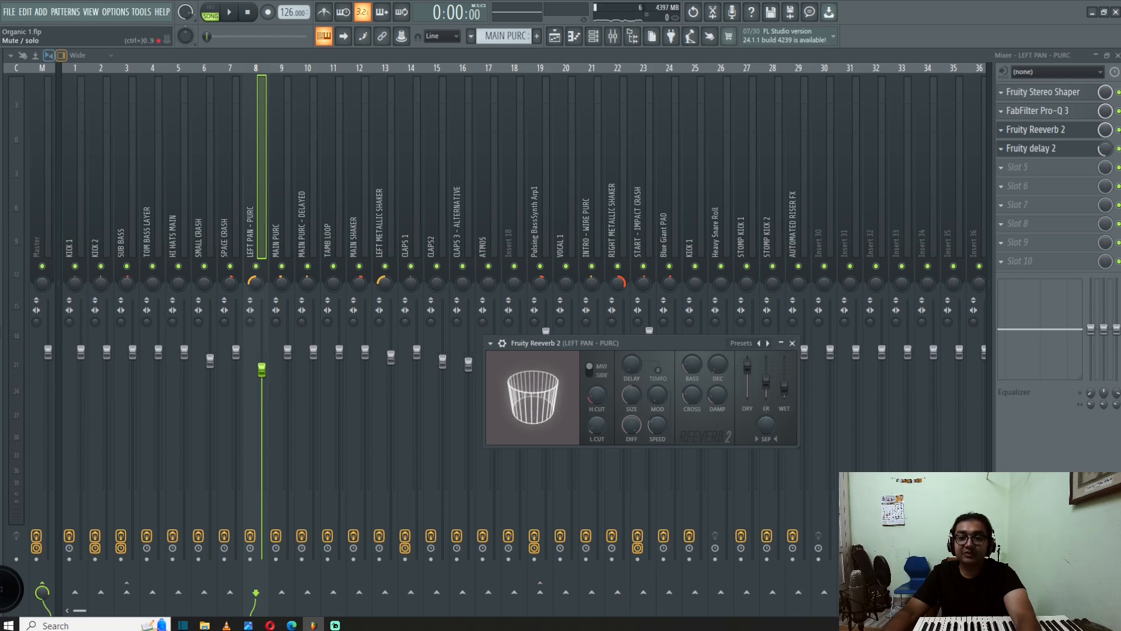
pyautogui.click(1118, 130)
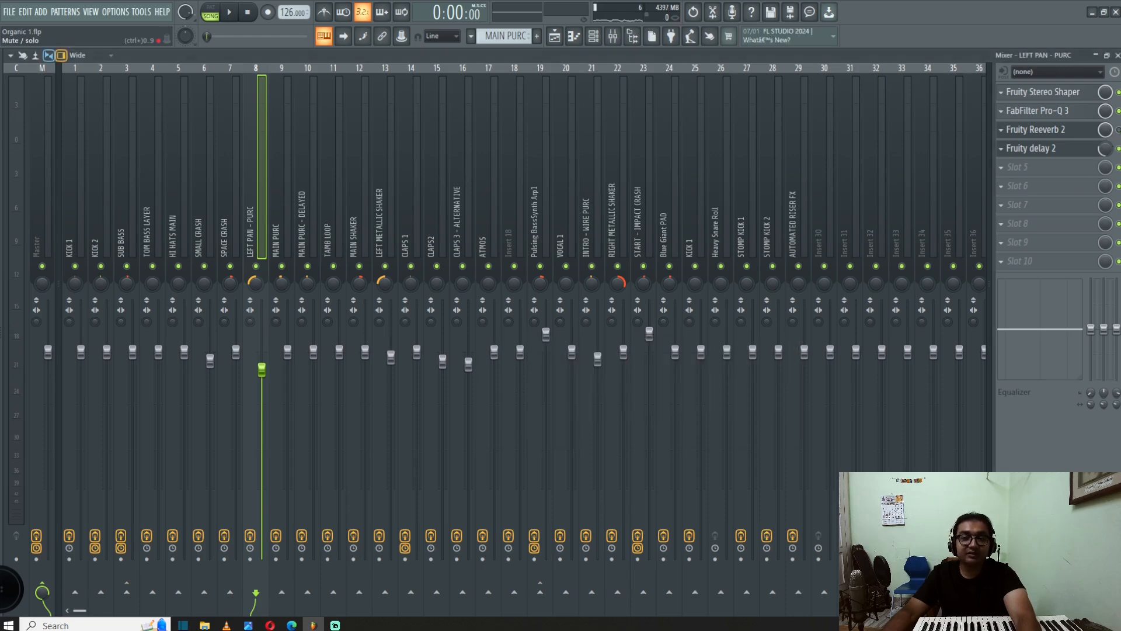
pyautogui.press('space')
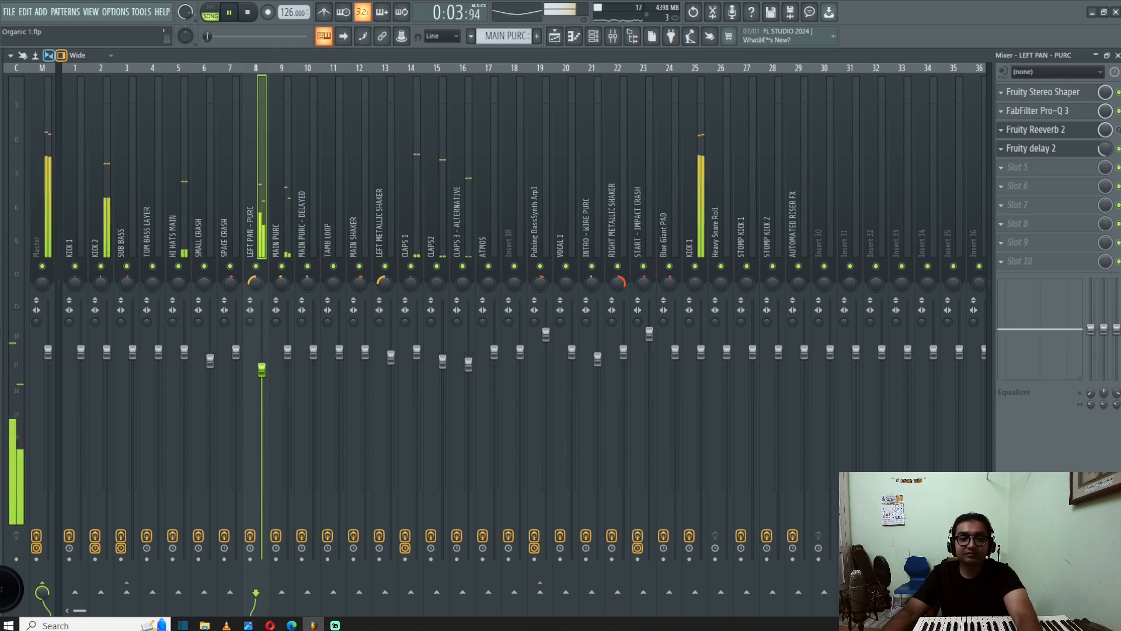
pyautogui.press('space')
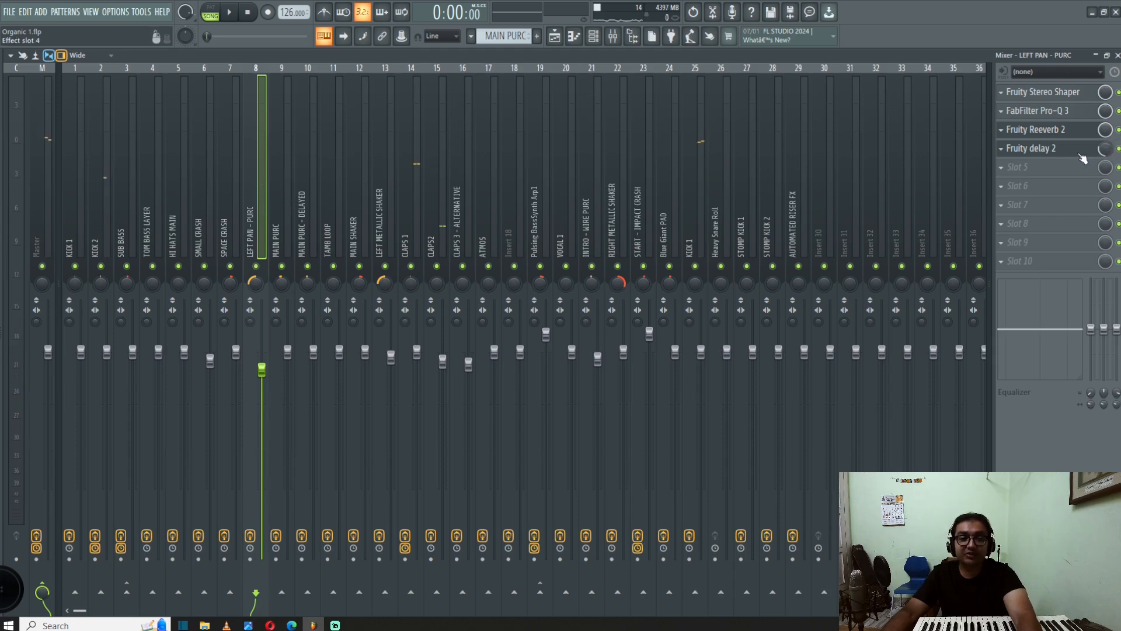
pyautogui.press('space')
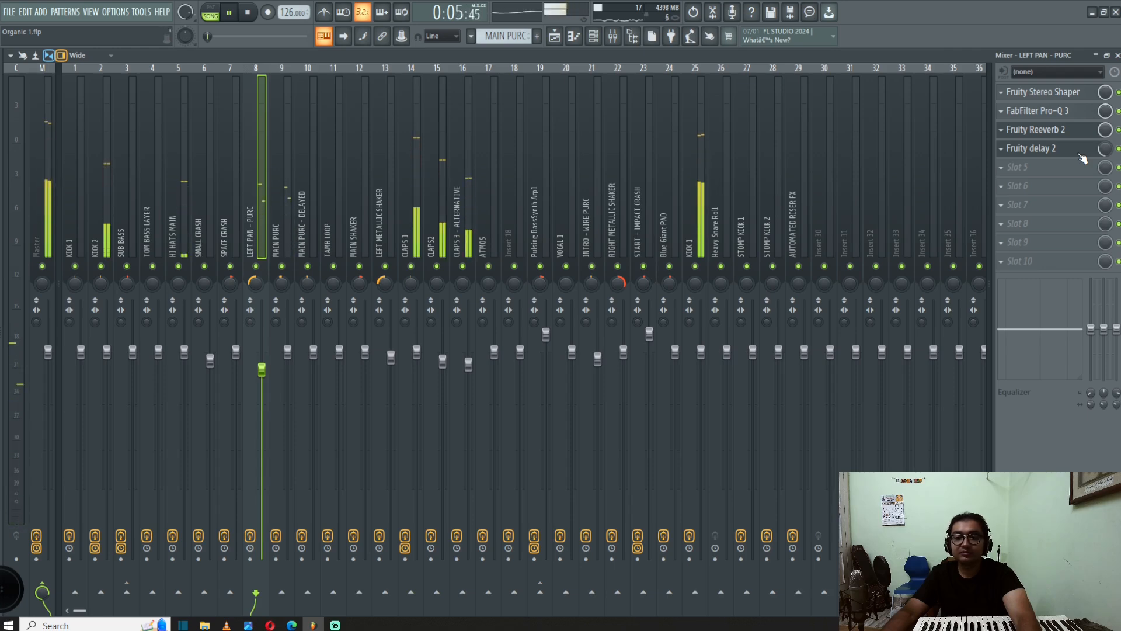
pyautogui.press('space')
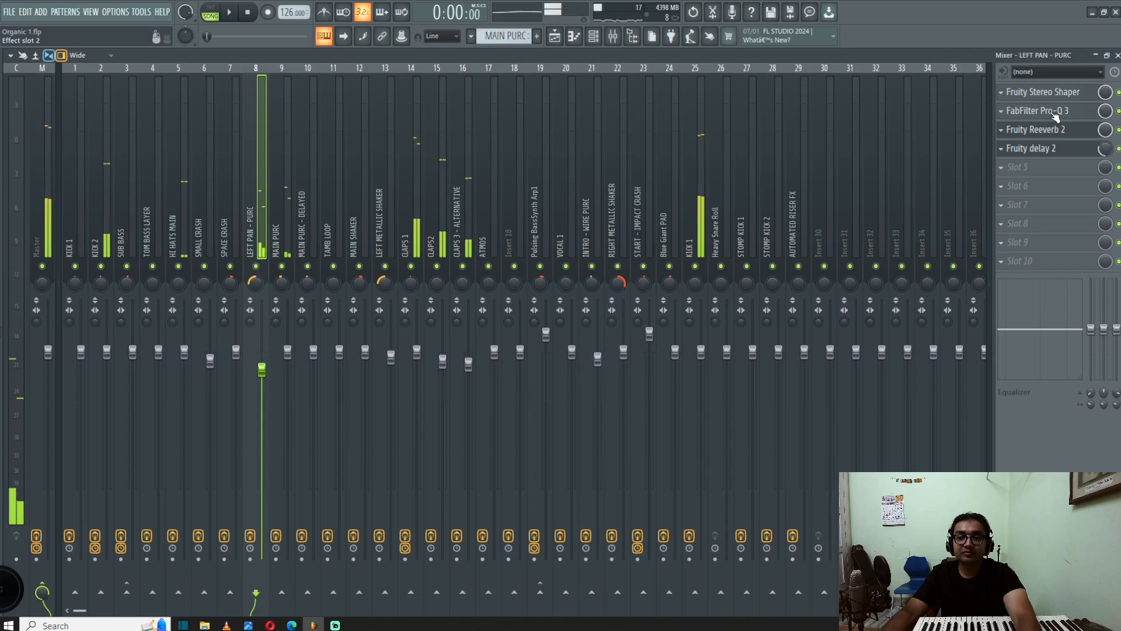
# - Examine the FabFilter Pro-Q 3 curve on the LEFT PAN - PURC track while the beat plays, and close the plugin
pyautogui.click(1056, 111)
pyautogui.press('space')
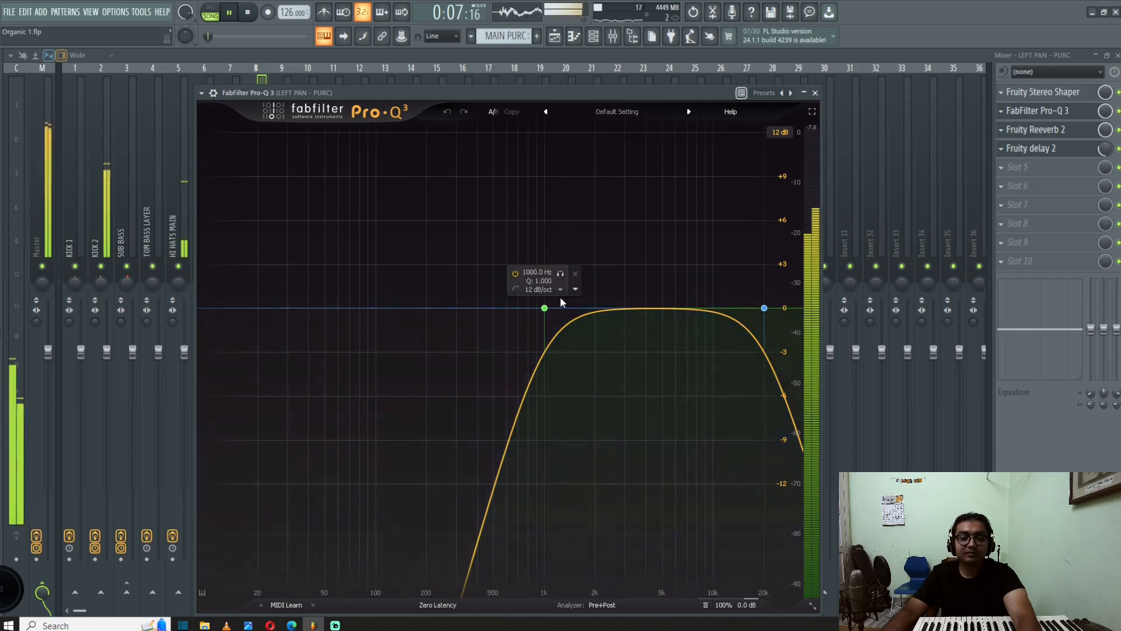
pyautogui.press('space')
pyautogui.press('Escape')
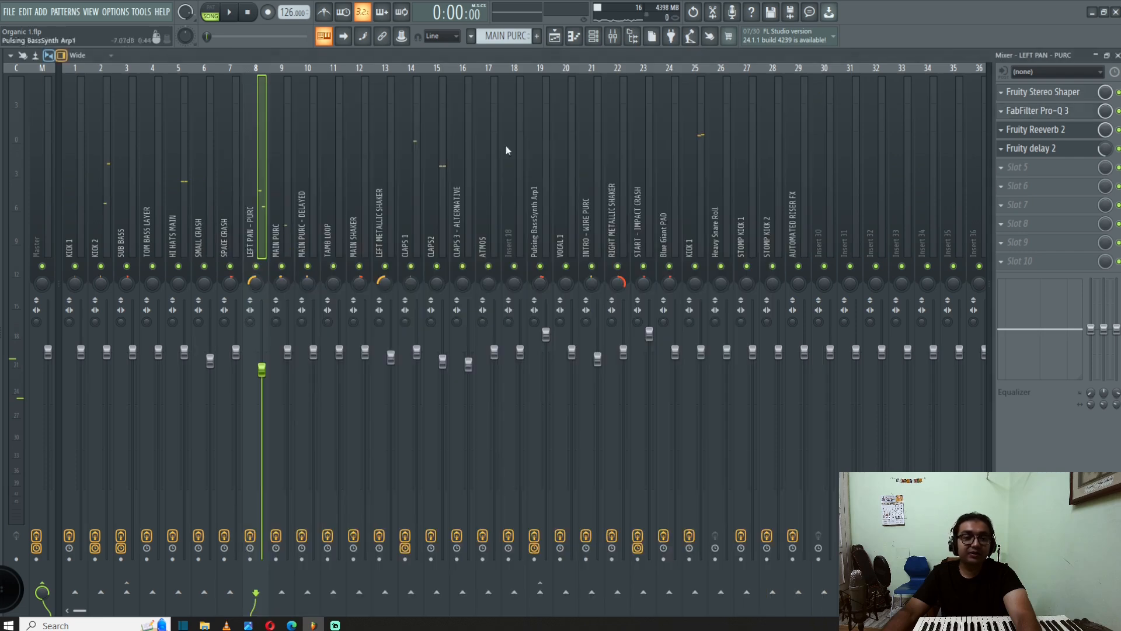
# - Play the beat with the MAIN PURC mixer track selected and inspect its Fruity Reeverb 2 settings
pyautogui.click(289, 230)
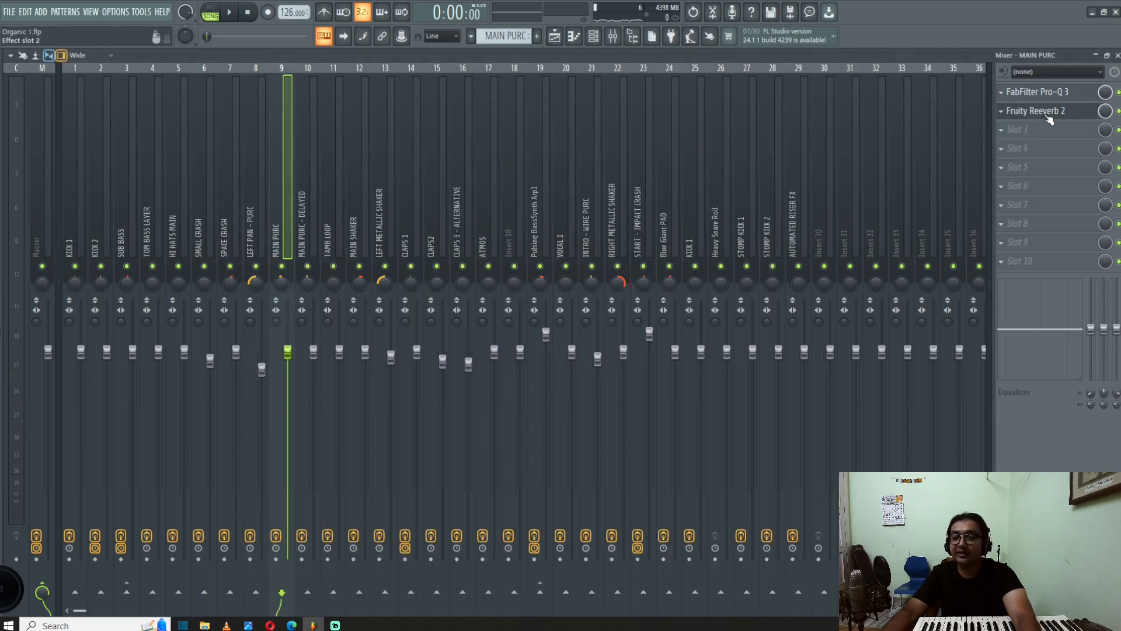
pyautogui.press('space')
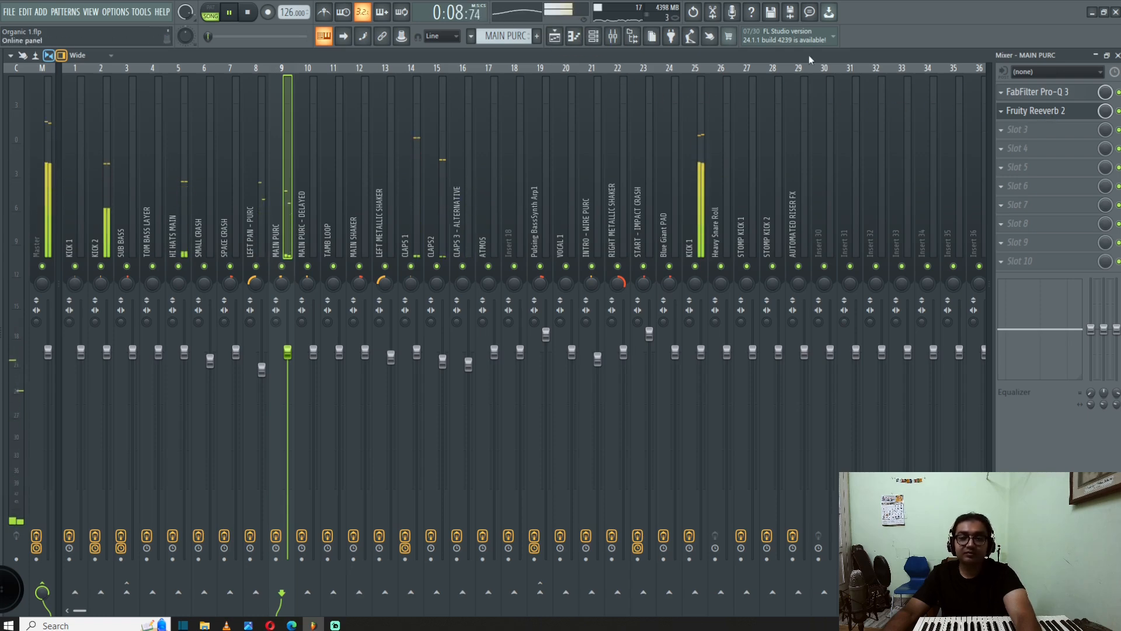
pyautogui.click(1068, 116)
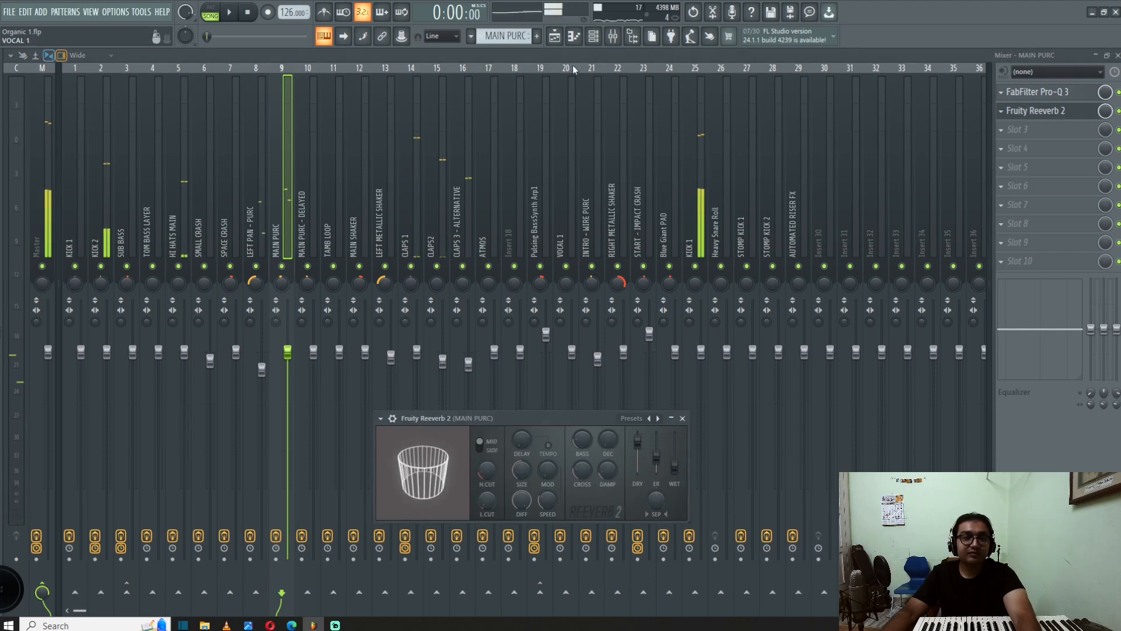
pyautogui.press('space')
# - Unmute the BASS track in the playlist
pyautogui.press('F5')
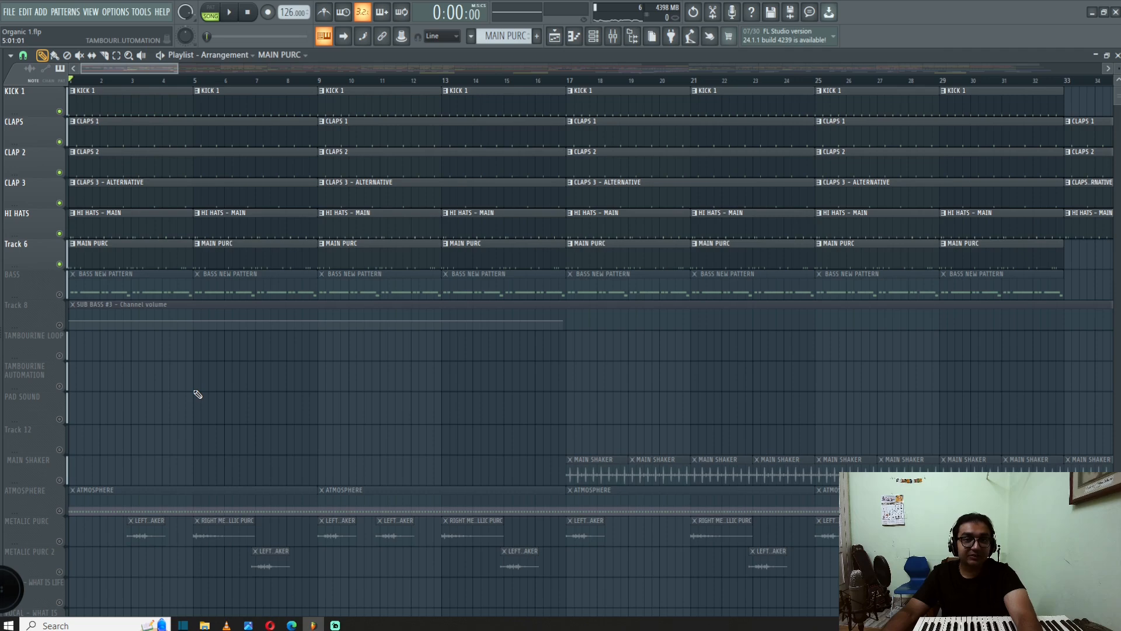
pyautogui.scroll(-3, 175, 396)
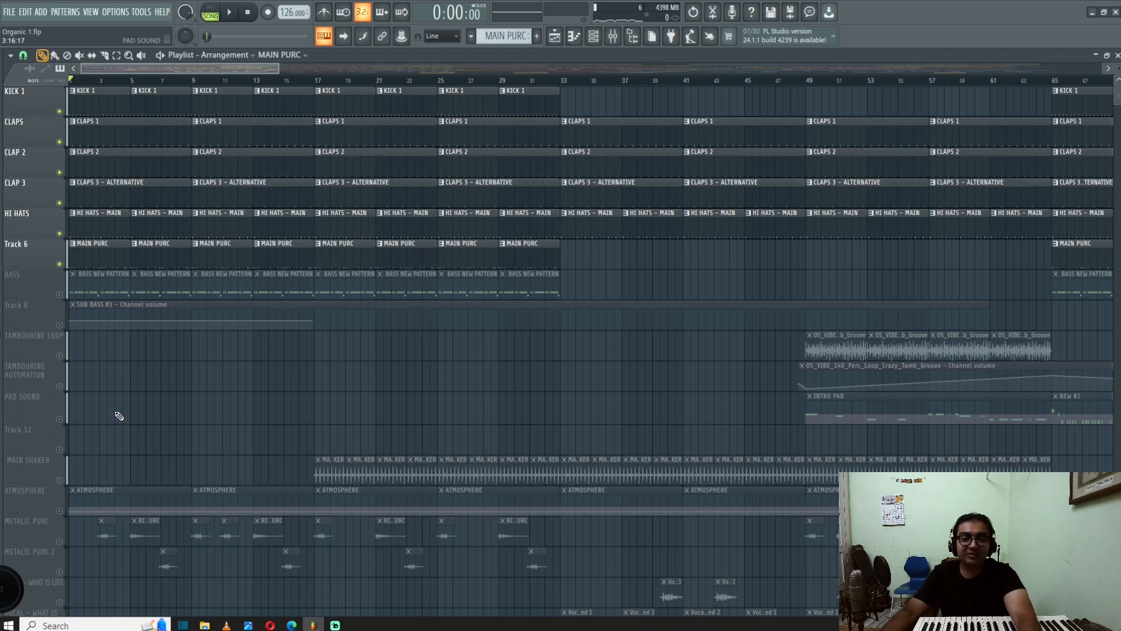
pyautogui.scroll(-5, 118, 409)
pyautogui.scroll(4, 118, 403)
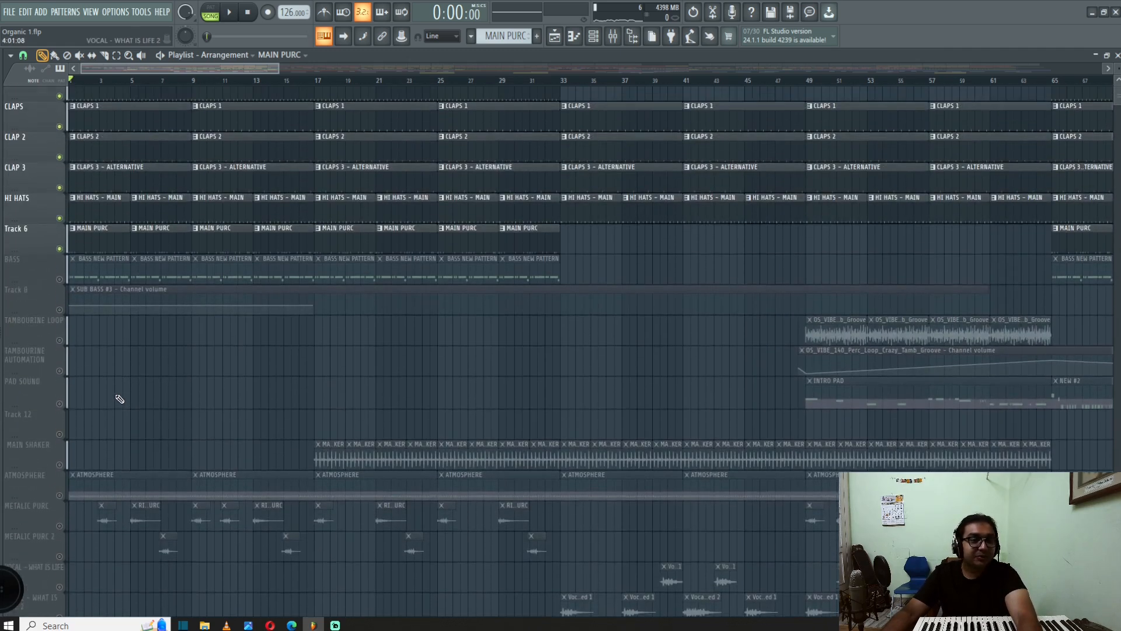
pyautogui.scroll(1, 105, 386)
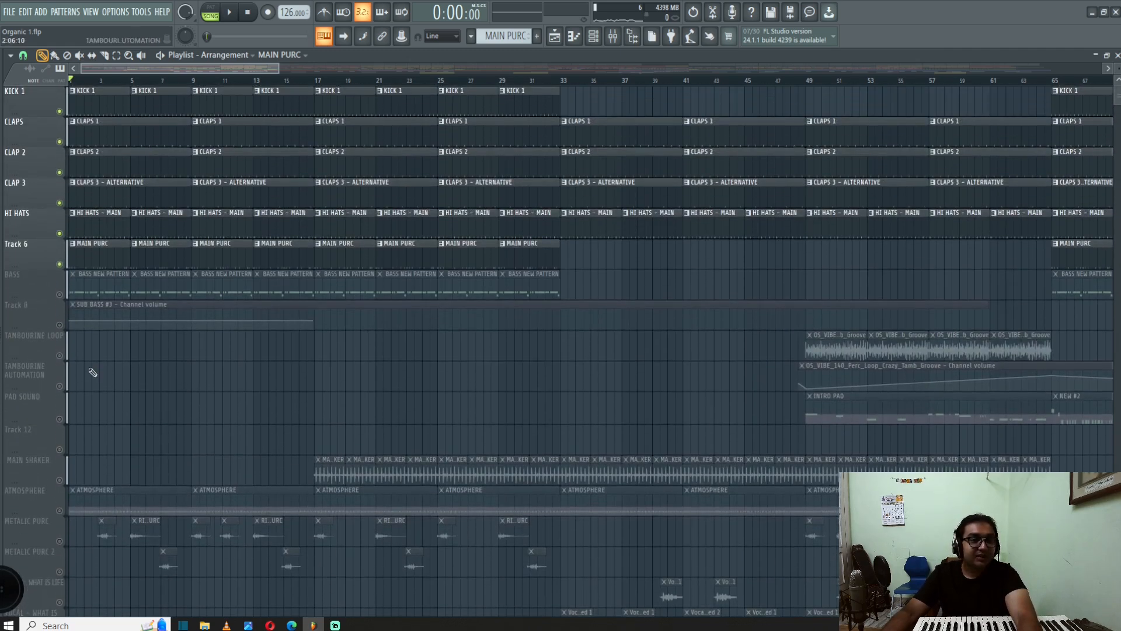
pyautogui.click(58, 294)
pyautogui.keyDown('ctrl'); pyautogui.scroll(3, 48, 337); pyautogui.keyUp('ctrl')
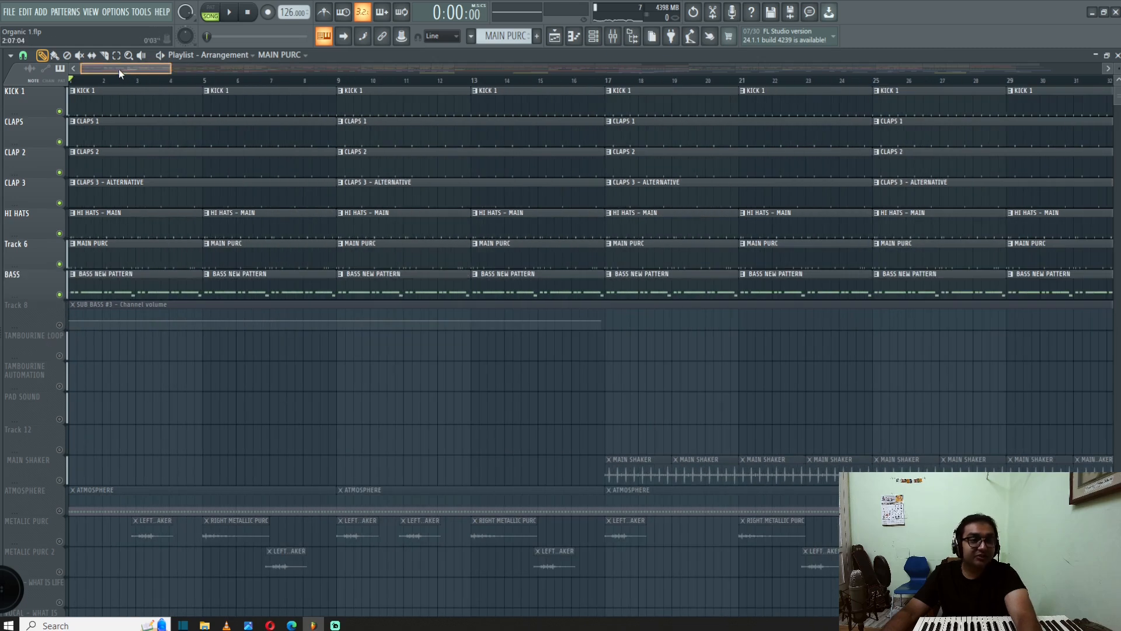
# - Play the arrangement with the bass, check the SUB BASS track's level and effects in the mixer, and return to the playlist
pyautogui.press('space')
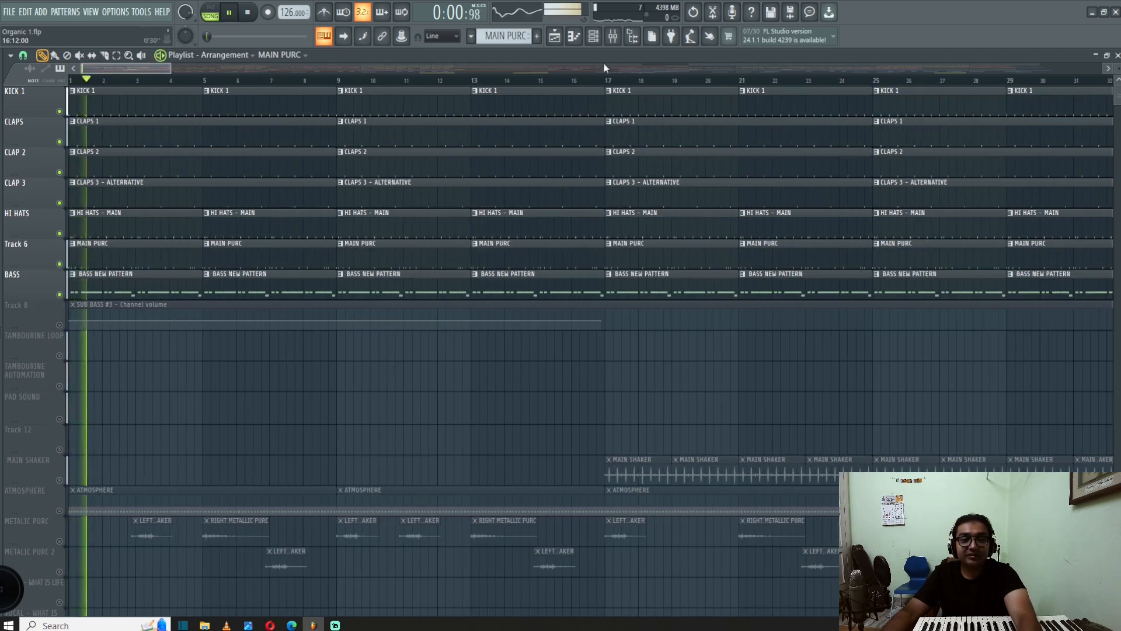
pyautogui.click(593, 36)
pyautogui.click(613, 36)
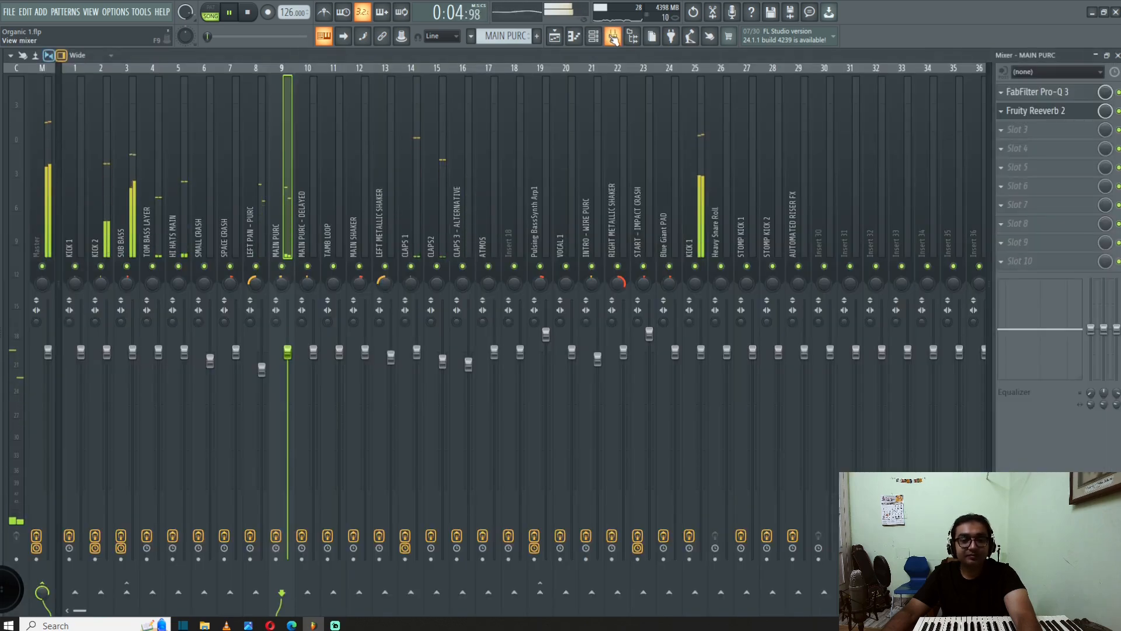
pyautogui.click(132, 167)
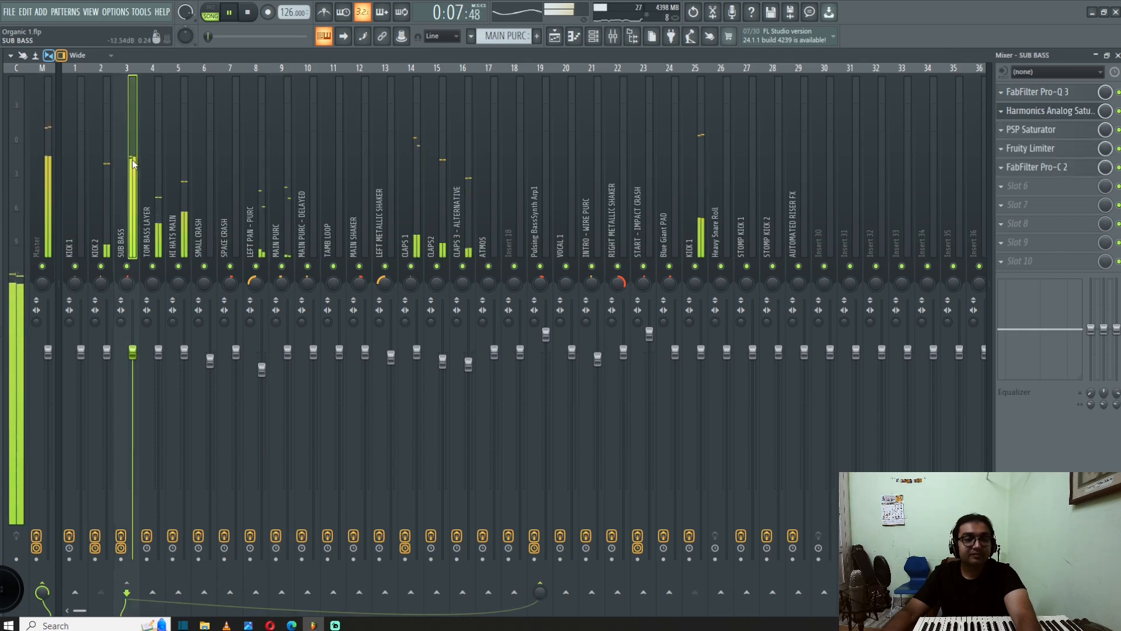
pyautogui.click(556, 37)
pyautogui.press('space')
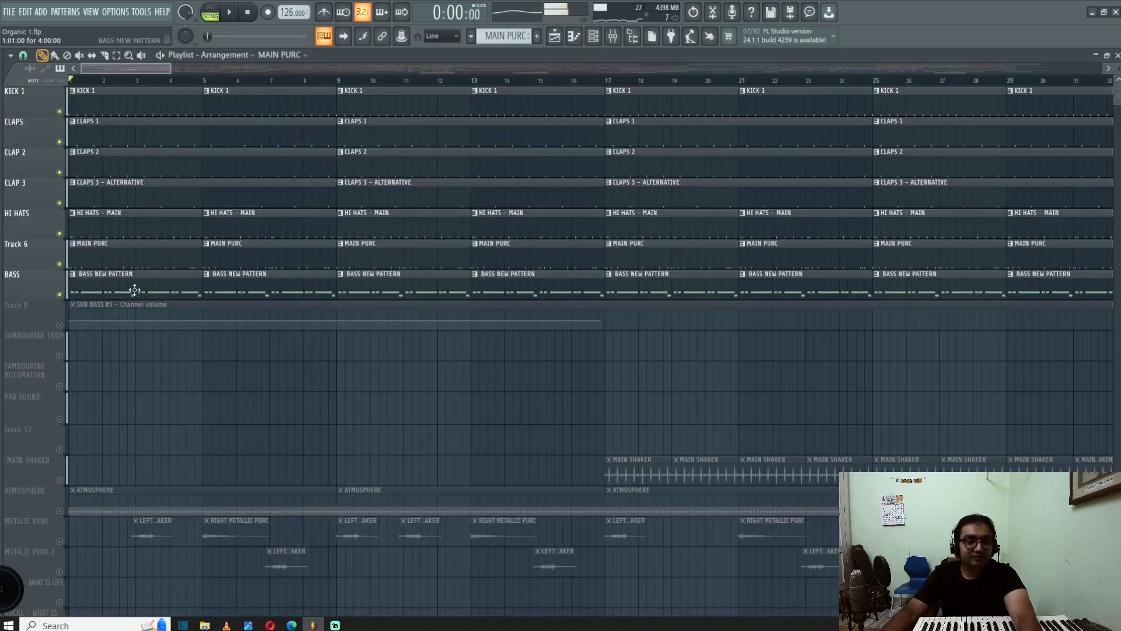
# - Show the BASS NEW PATTERN notes of SUB BASS #3 in the piano roll and play them with the beat
pyautogui.doubleClick(131, 286)
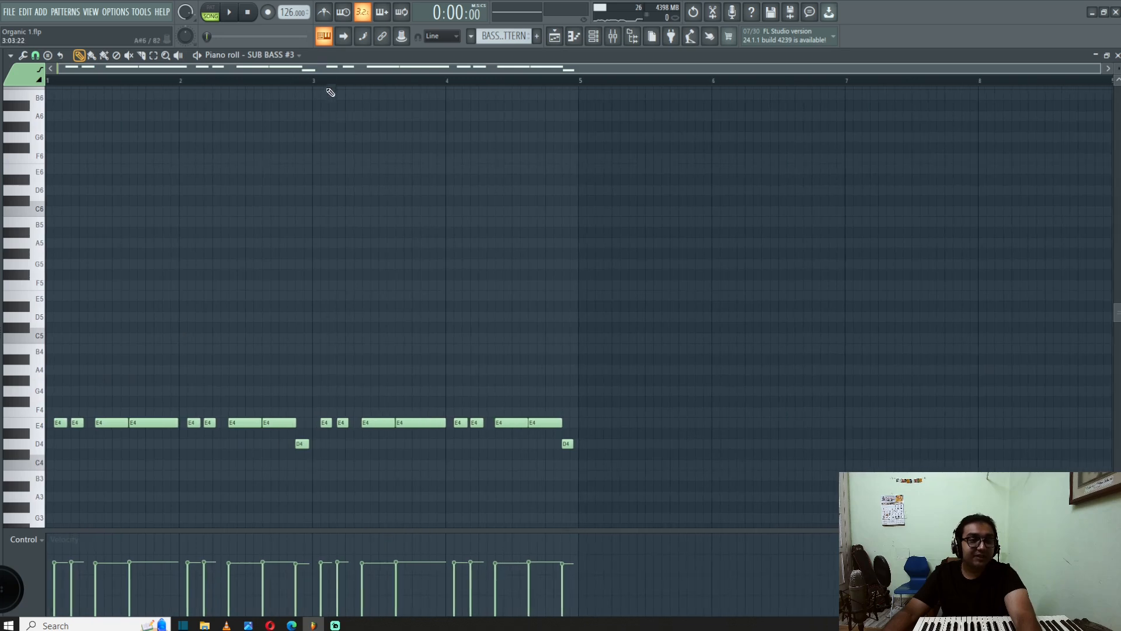
pyautogui.press('space')
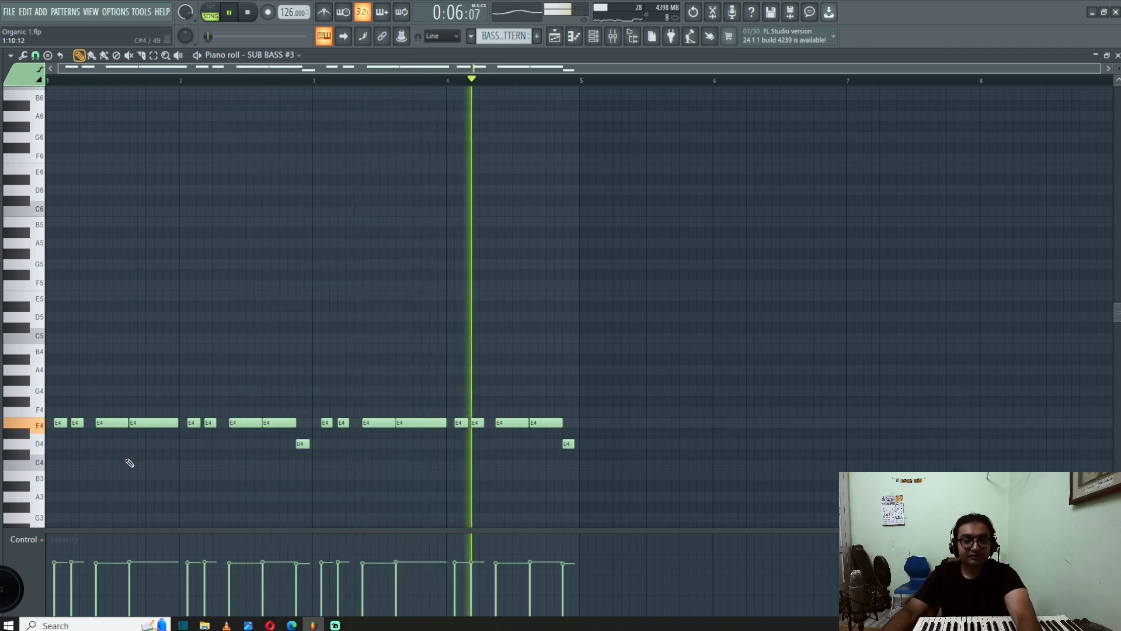
pyautogui.press('space')
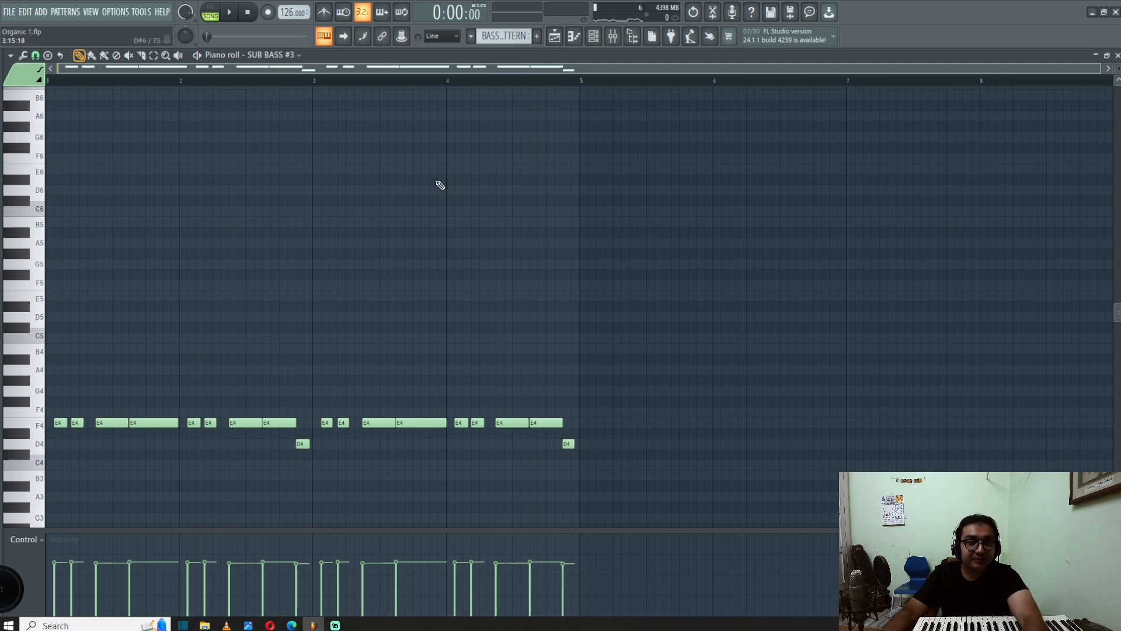
# - Play the arrangement from the playlist and watch the SUB BASS and TOM BASS LAYER levels in the mixer
pyautogui.click(562, 38)
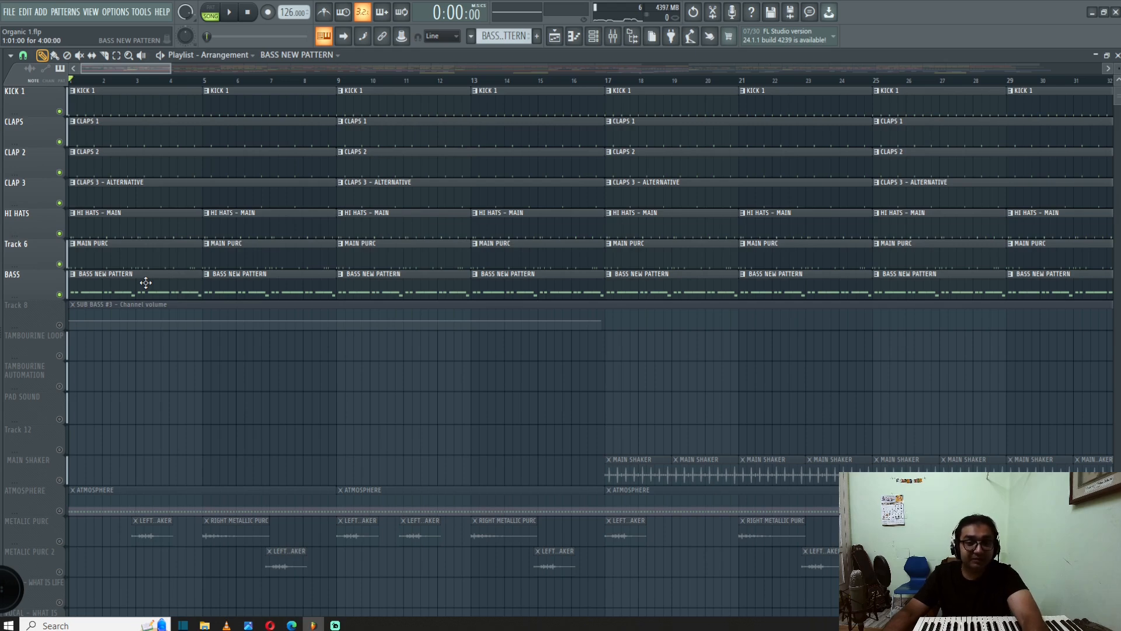
pyautogui.press('space')
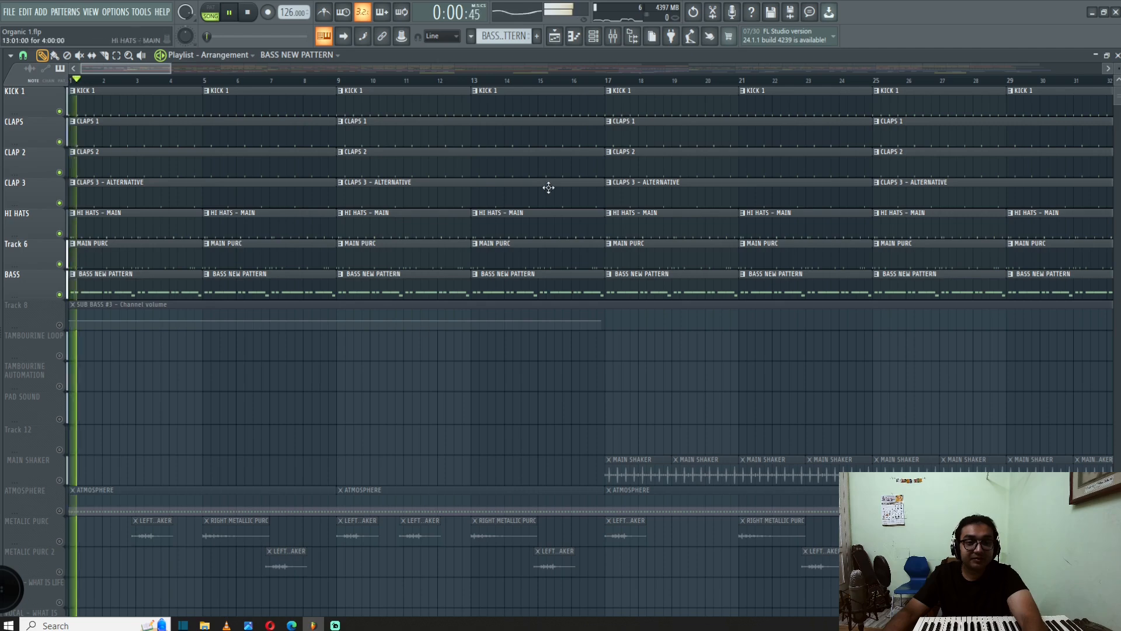
pyautogui.click(613, 37)
pyautogui.click(612, 38)
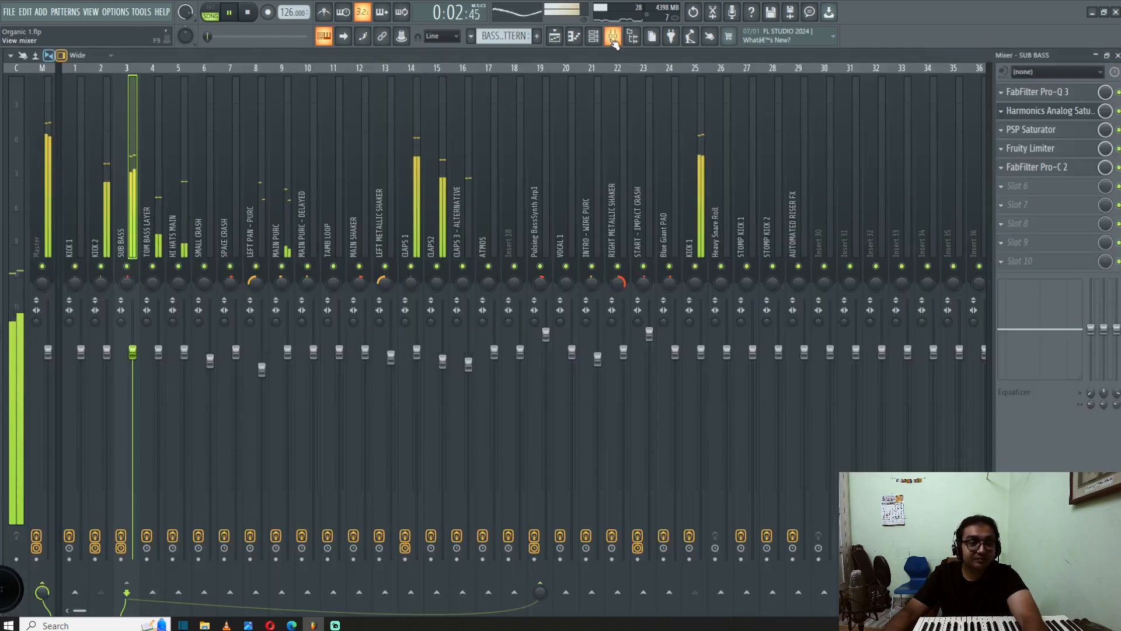
pyautogui.press('space')
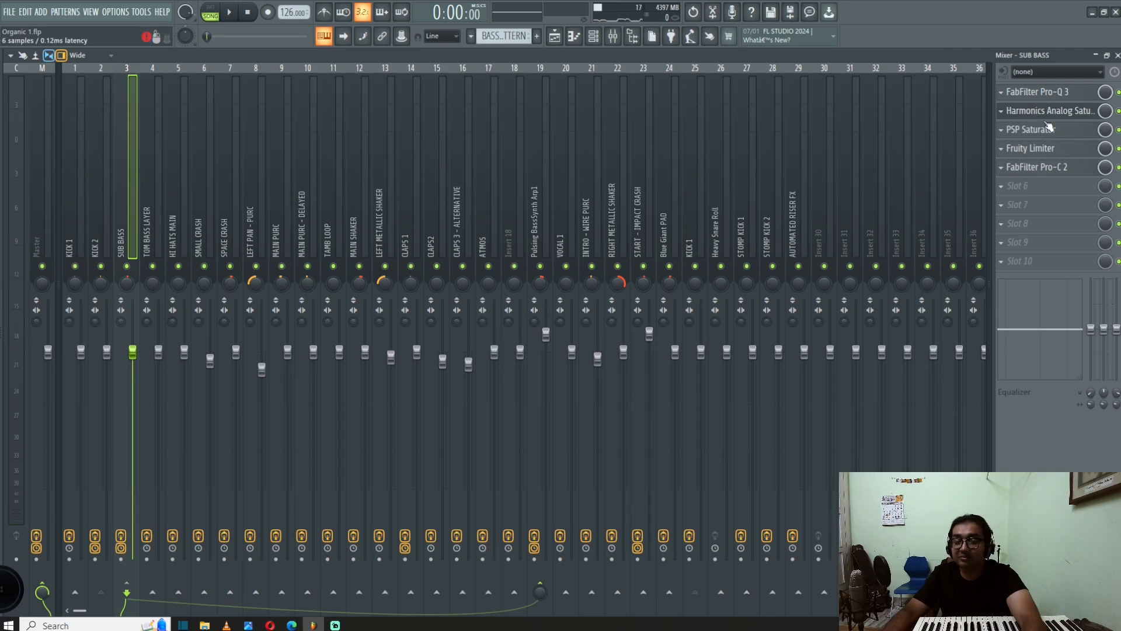
# - Show the bass pattern's channels in the channel rack, placed clear of the first mixer tracks, and play the beat briefly
pyautogui.click(601, 37)
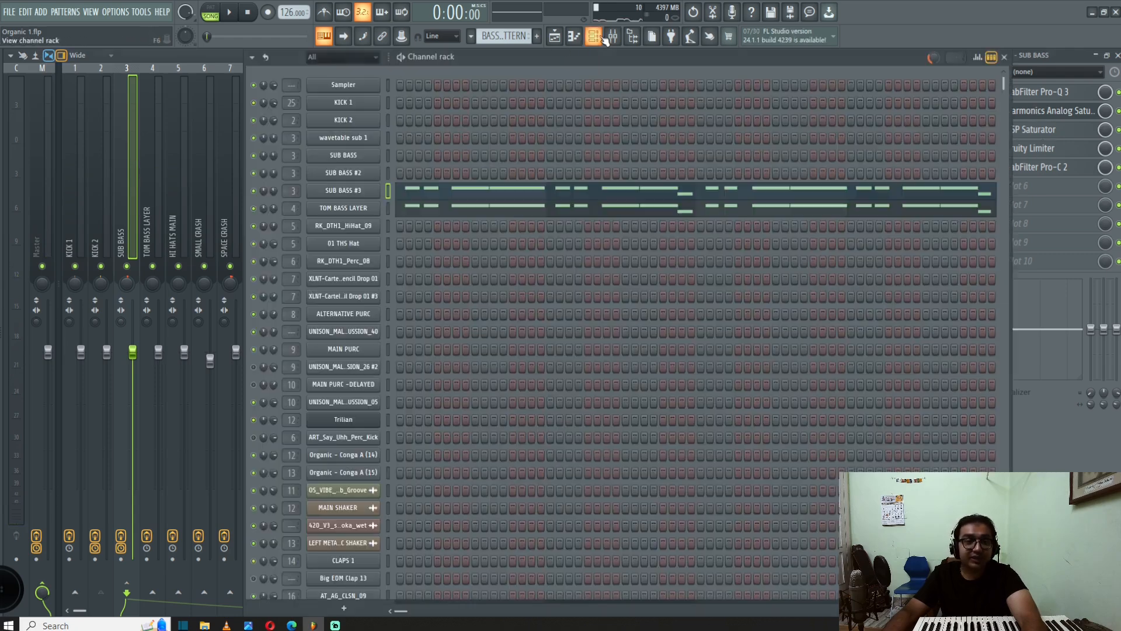
pyautogui.moveTo(511, 61); pyautogui.dragTo(658, 144)
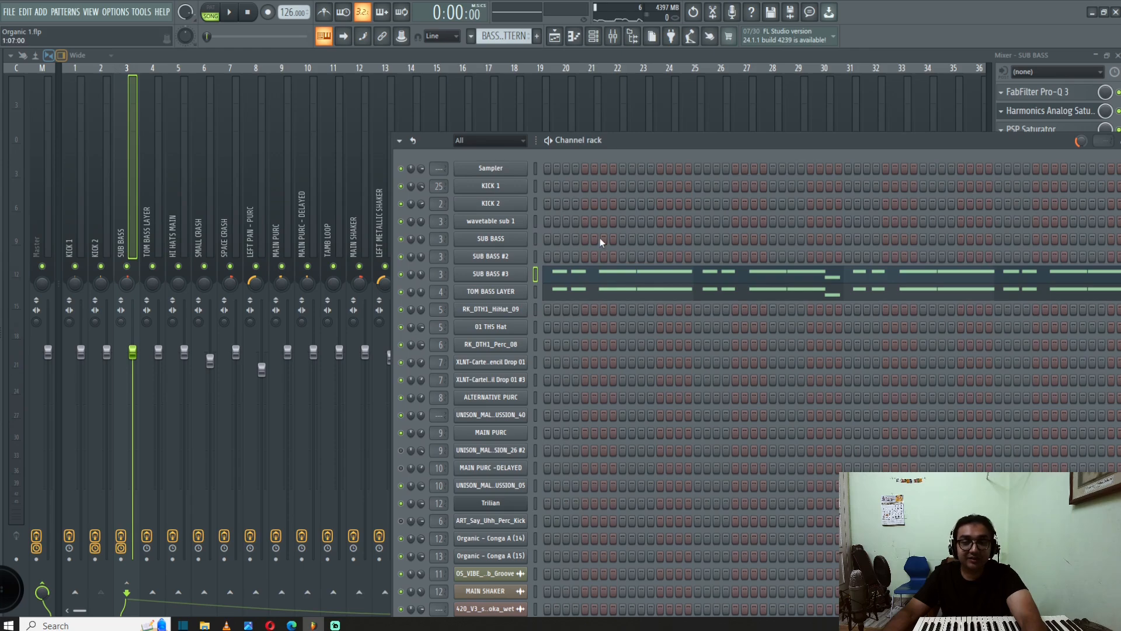
pyautogui.press('F5')
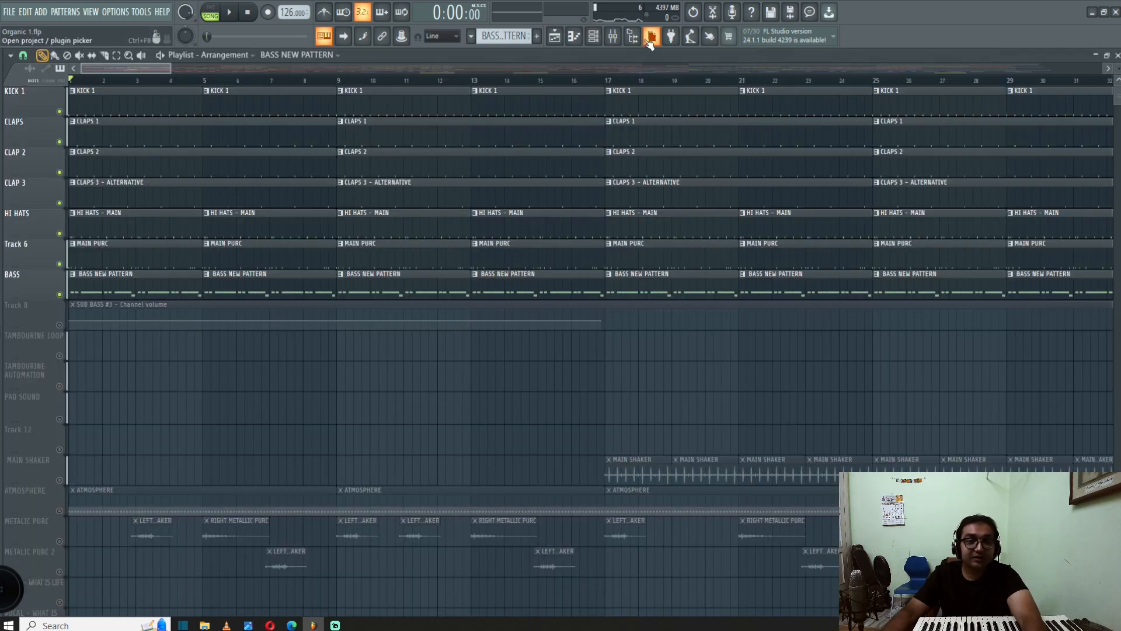
pyautogui.press('F5')
pyautogui.press('space')
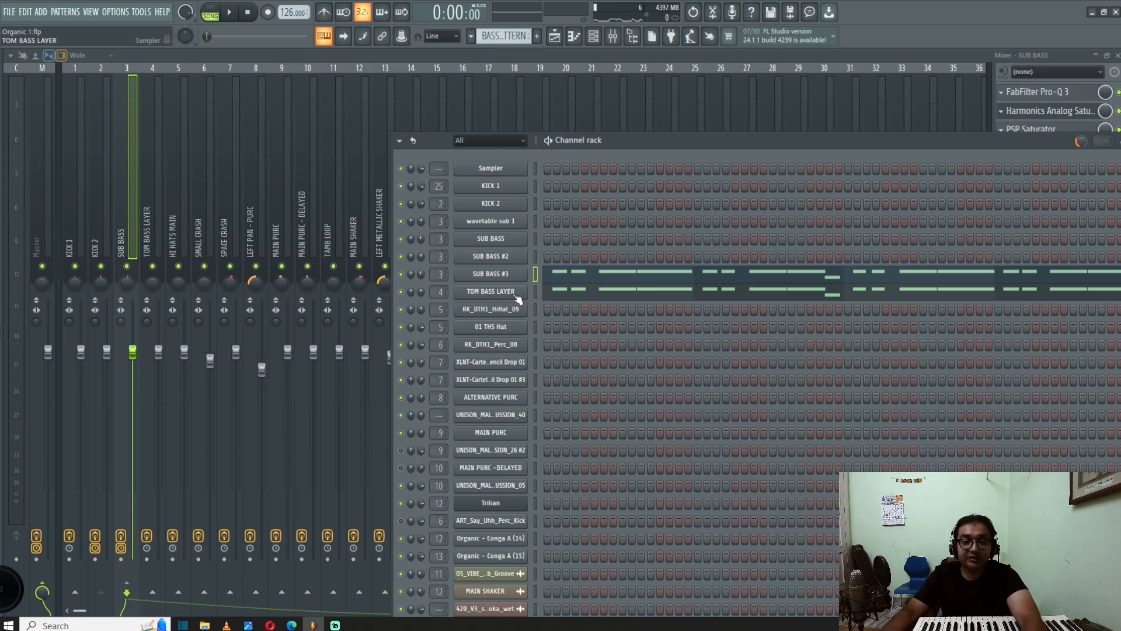
pyautogui.press('space')
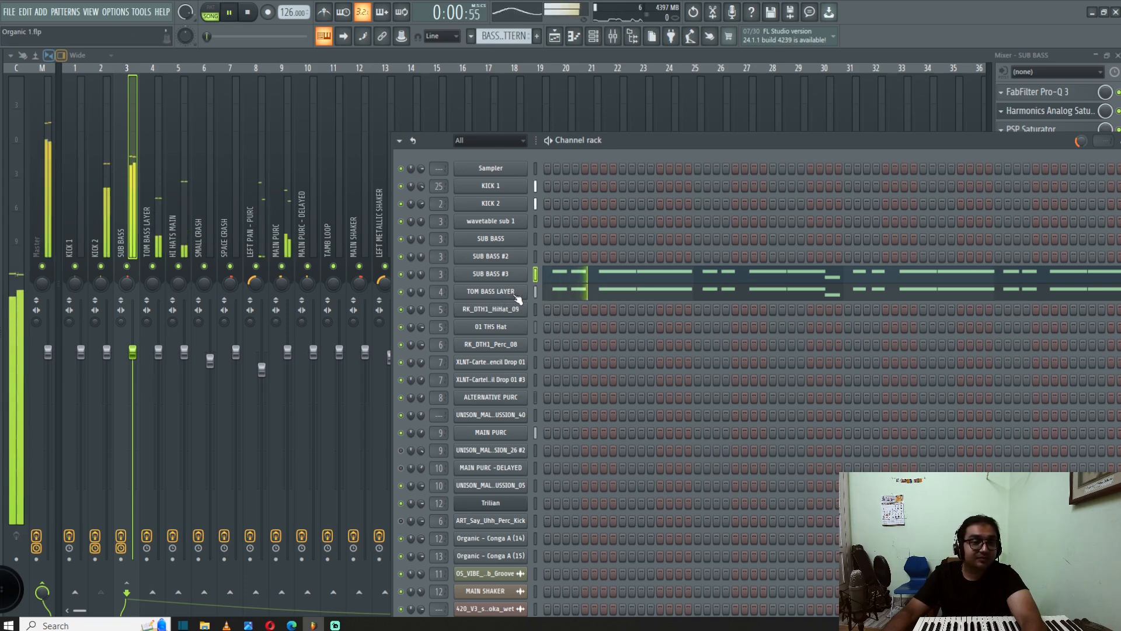
pyautogui.press('space')
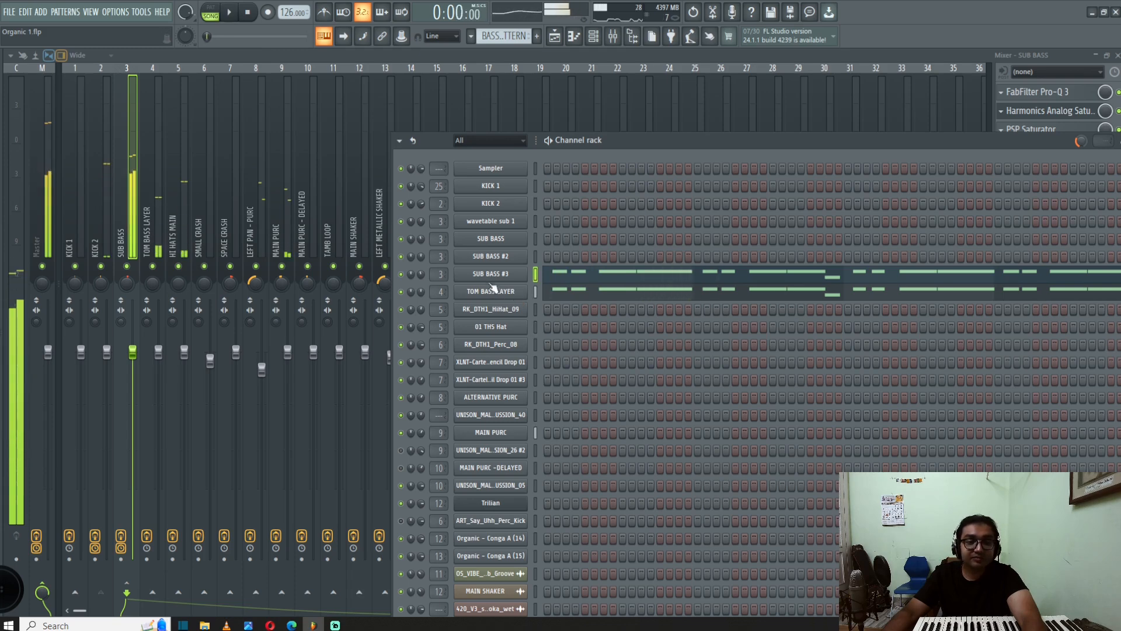
# - Inspect the SUB BASS #3 channel's sample, audition its waveform several times, and close the sampler
pyautogui.click(495, 274)
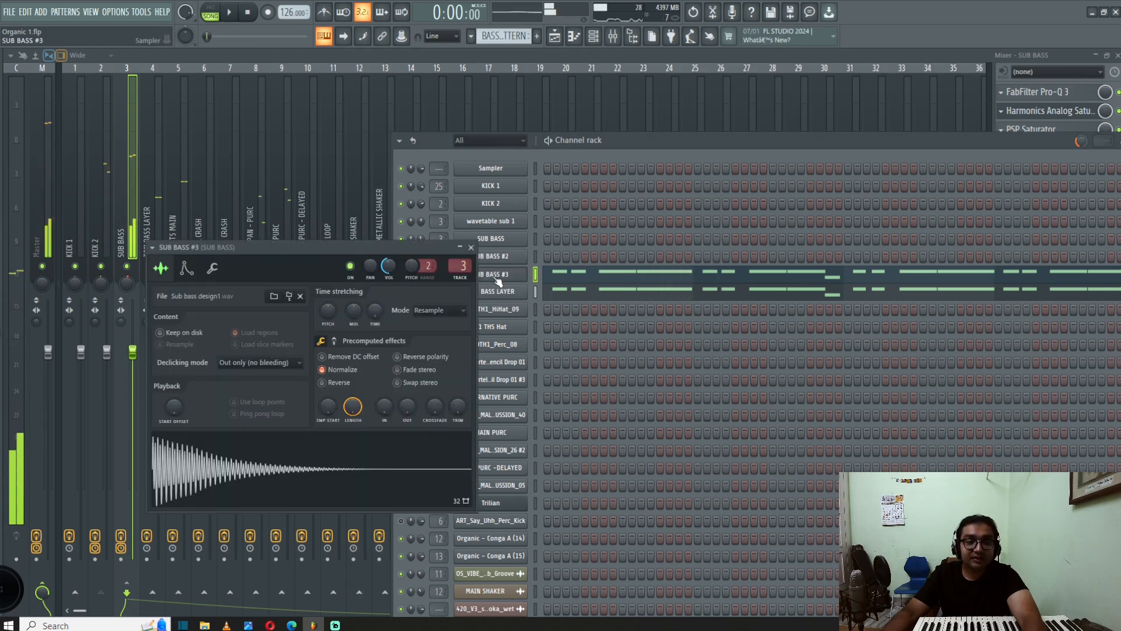
pyautogui.click(271, 461)
pyautogui.click(271, 461)
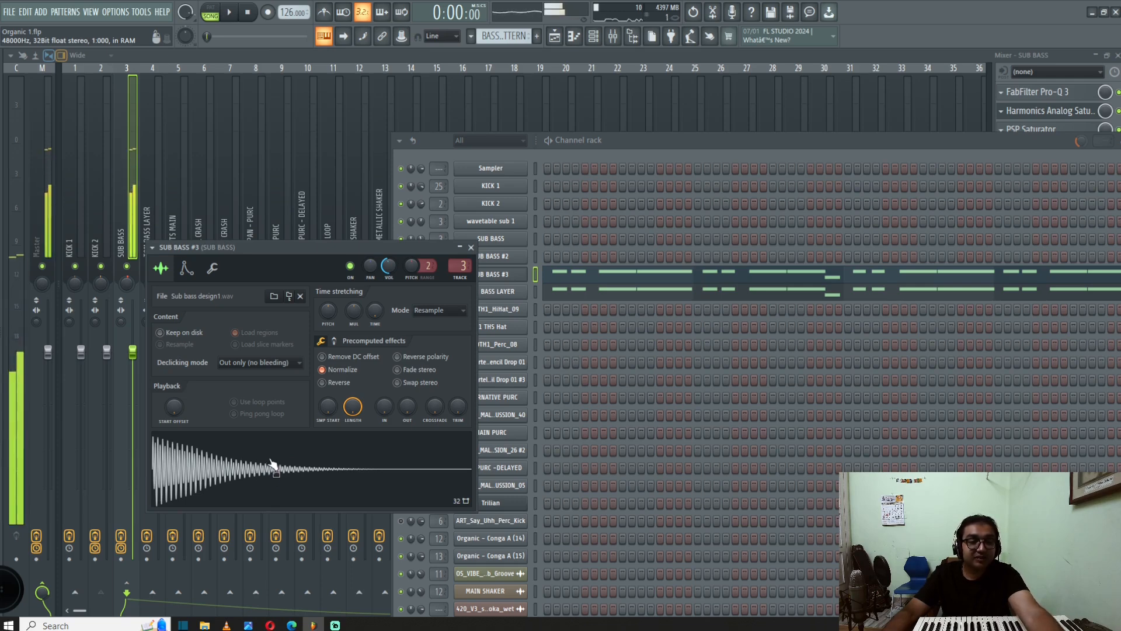
pyautogui.click(271, 461)
pyautogui.click(271, 460)
pyautogui.click(271, 461)
pyautogui.click(271, 461)
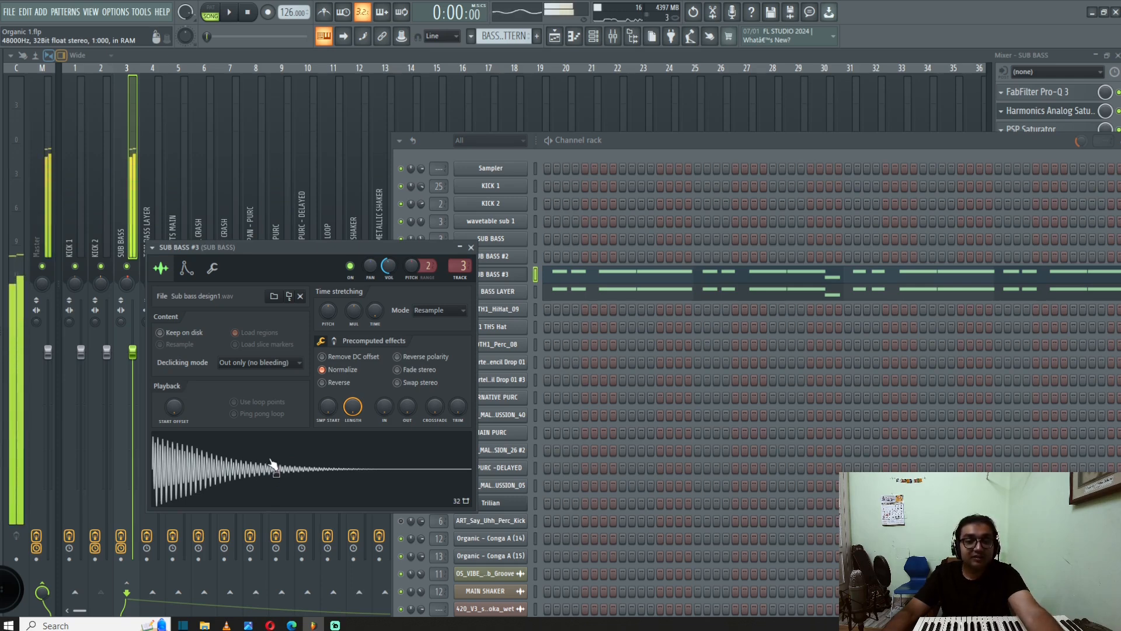
pyautogui.click(271, 461)
pyautogui.click(471, 247)
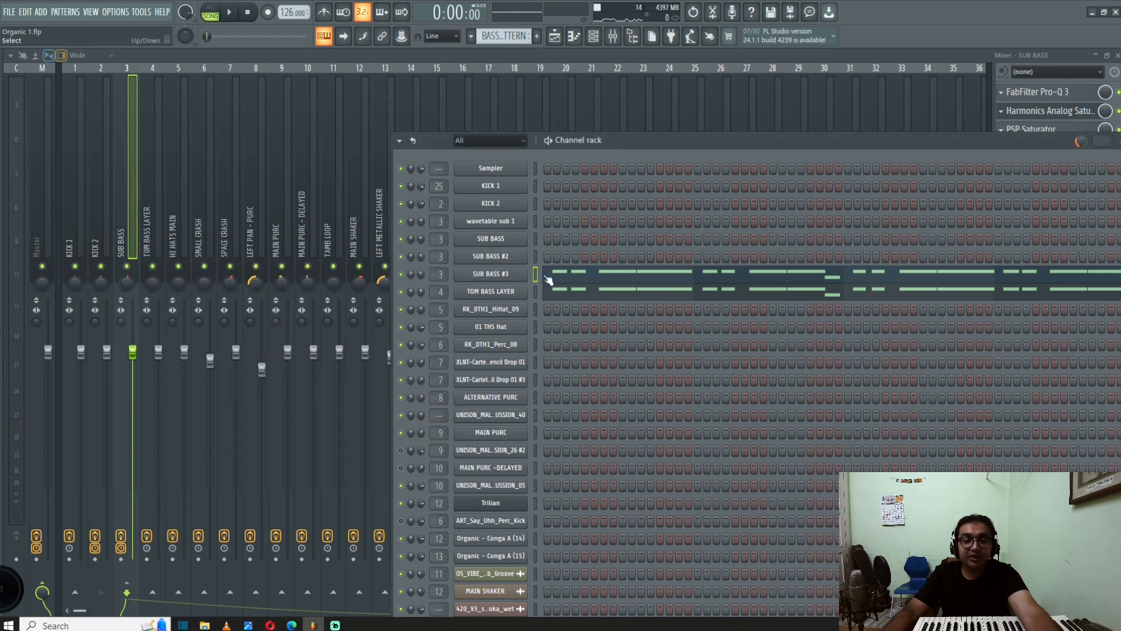
# - Inspect the TOM BASS LAYER channel's sample, audition its waveform repeatedly, and close the sampler
pyautogui.click(506, 295)
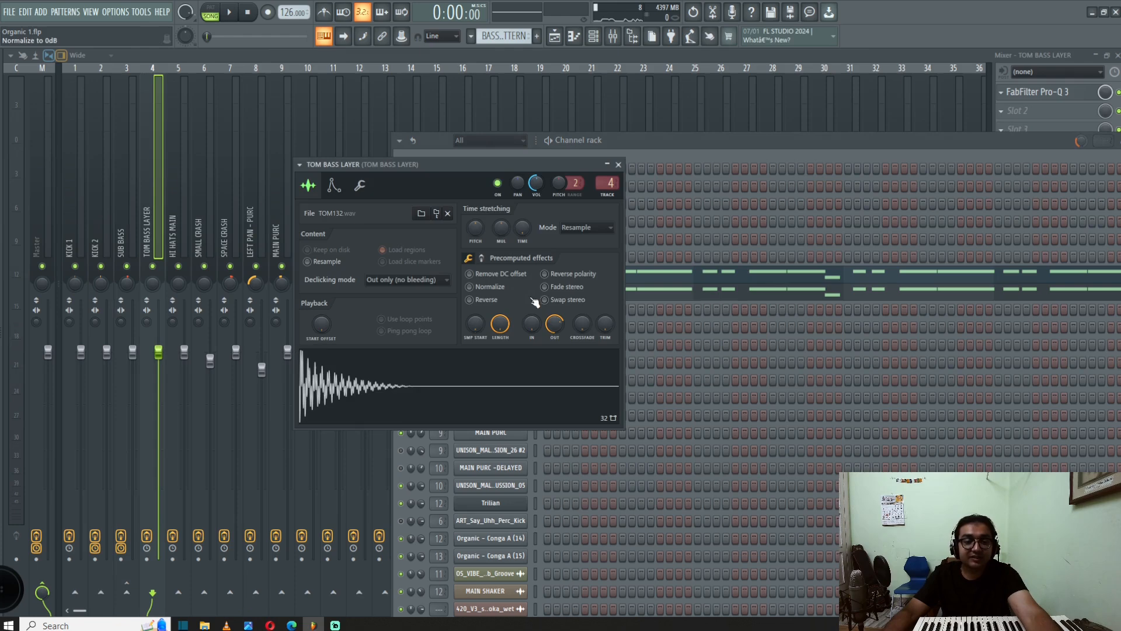
pyautogui.click(420, 384)
pyautogui.click(420, 383)
pyautogui.click(421, 383)
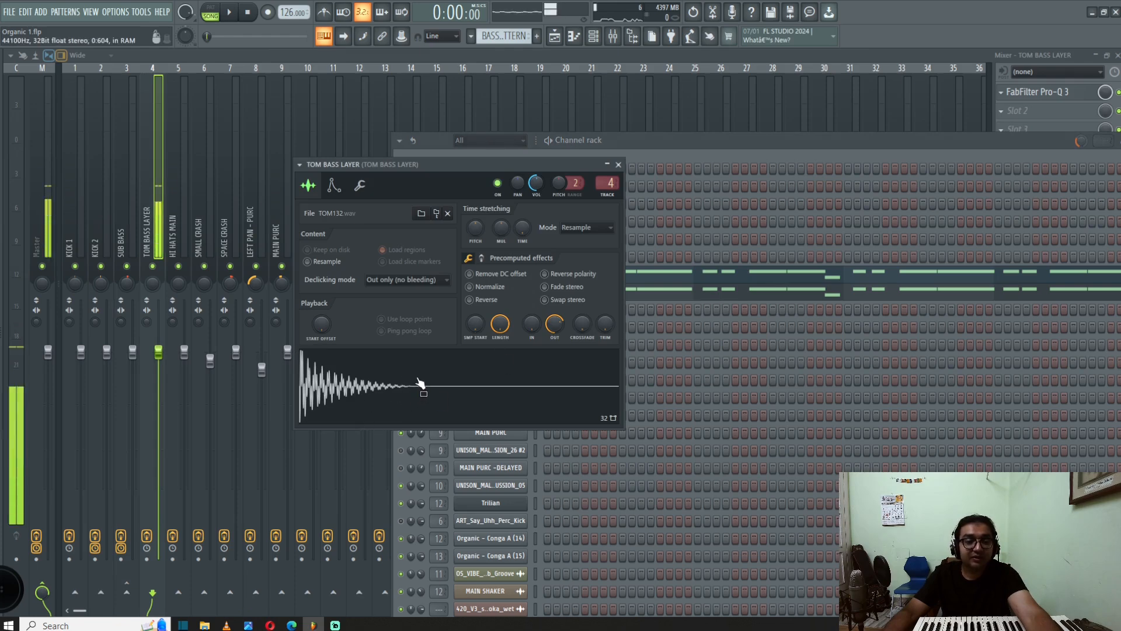
pyautogui.click(420, 383)
pyautogui.click(420, 382)
pyautogui.click(421, 382)
pyautogui.click(420, 383)
pyautogui.click(421, 383)
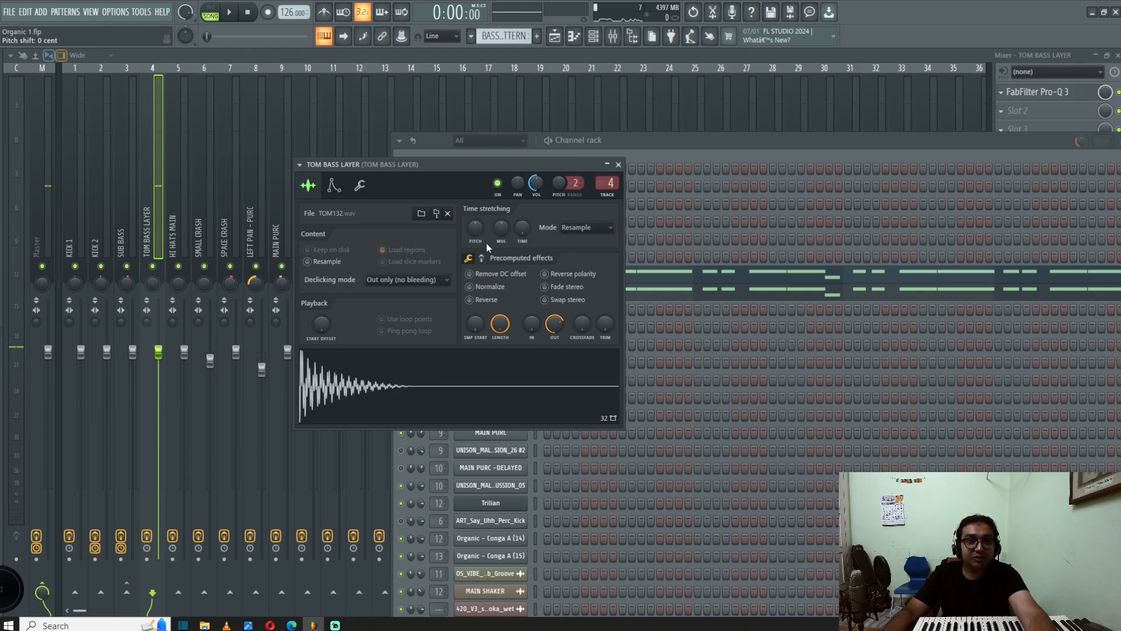
pyautogui.click(618, 164)
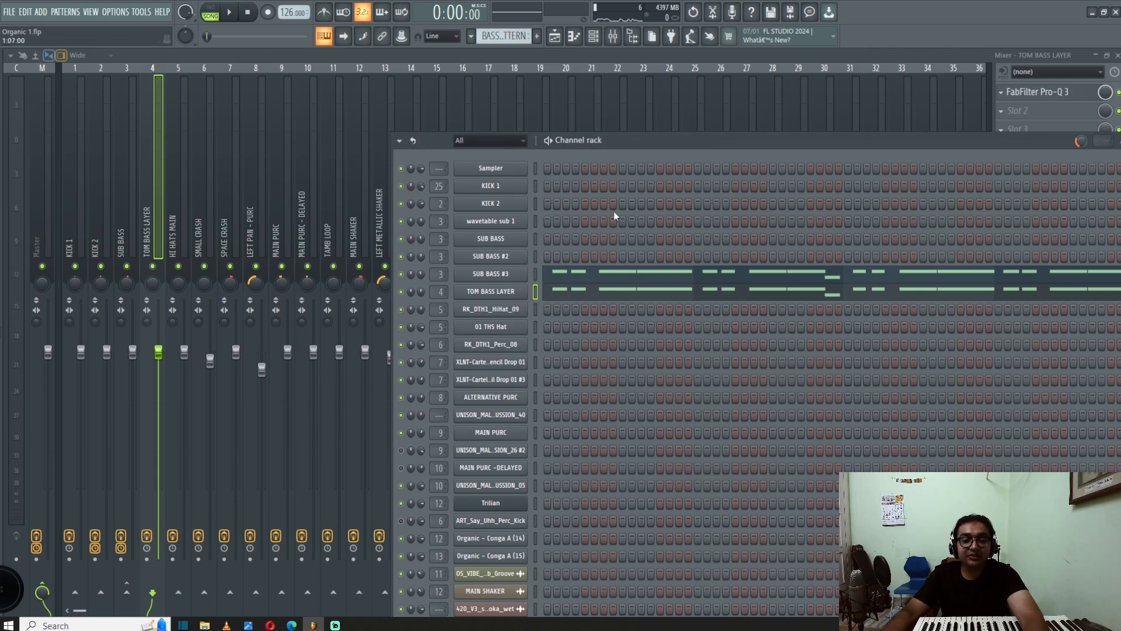
# - Inspect the SUB BASS mixer track's FabFilter Pro-Q 3 low cut while the beat plays, stop playback and close the equalizer
pyautogui.click(127, 212)
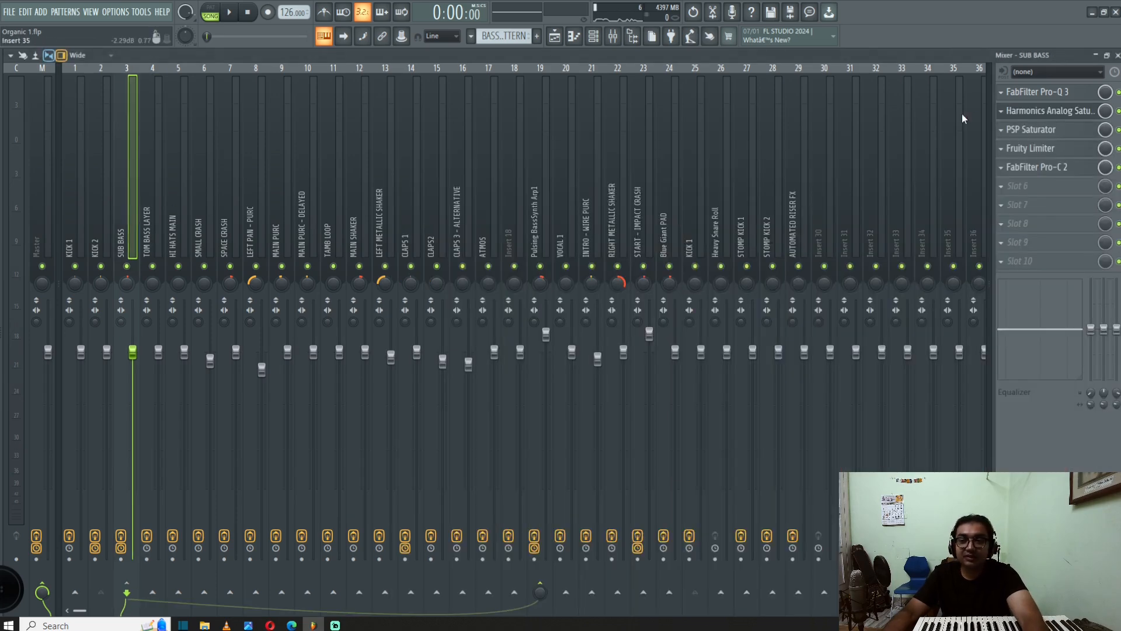
pyautogui.press('space')
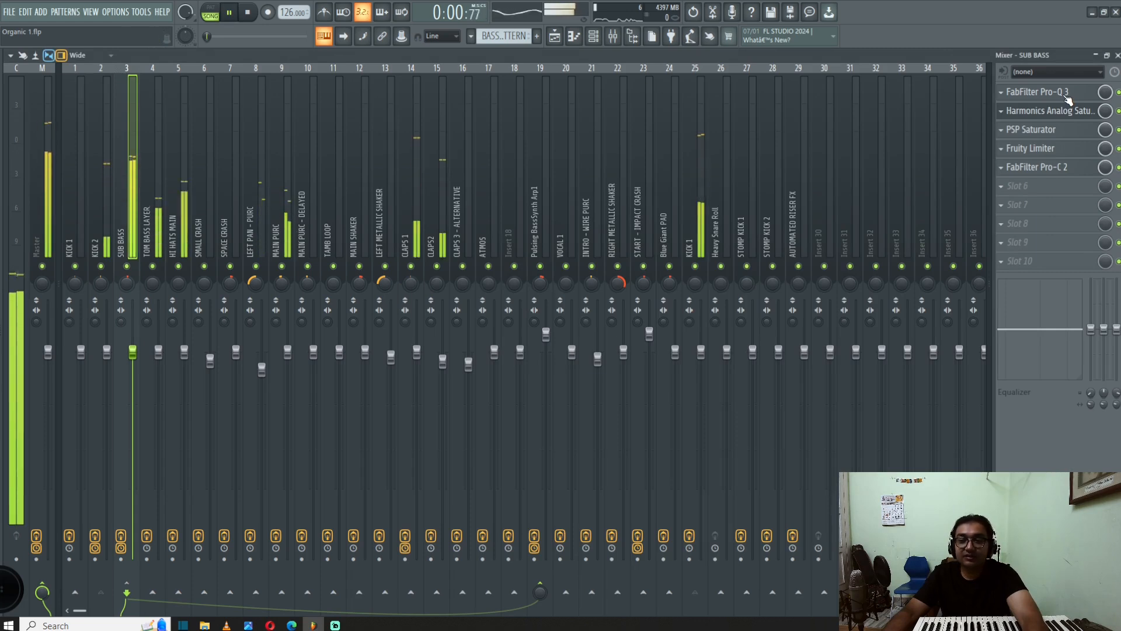
pyautogui.click(1066, 97)
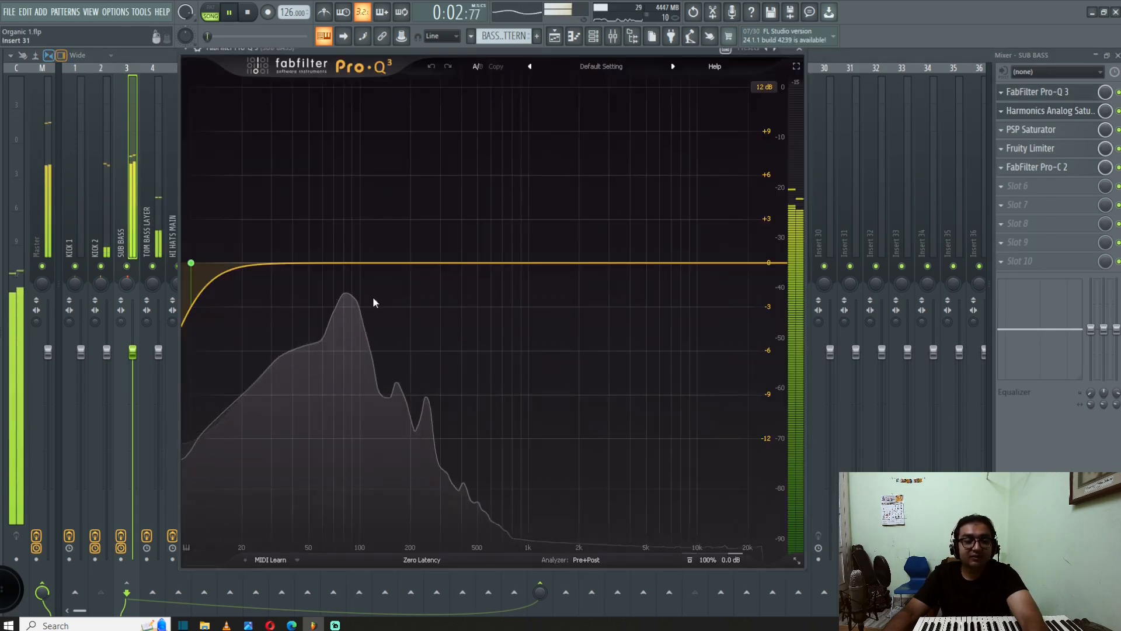
pyautogui.press('space')
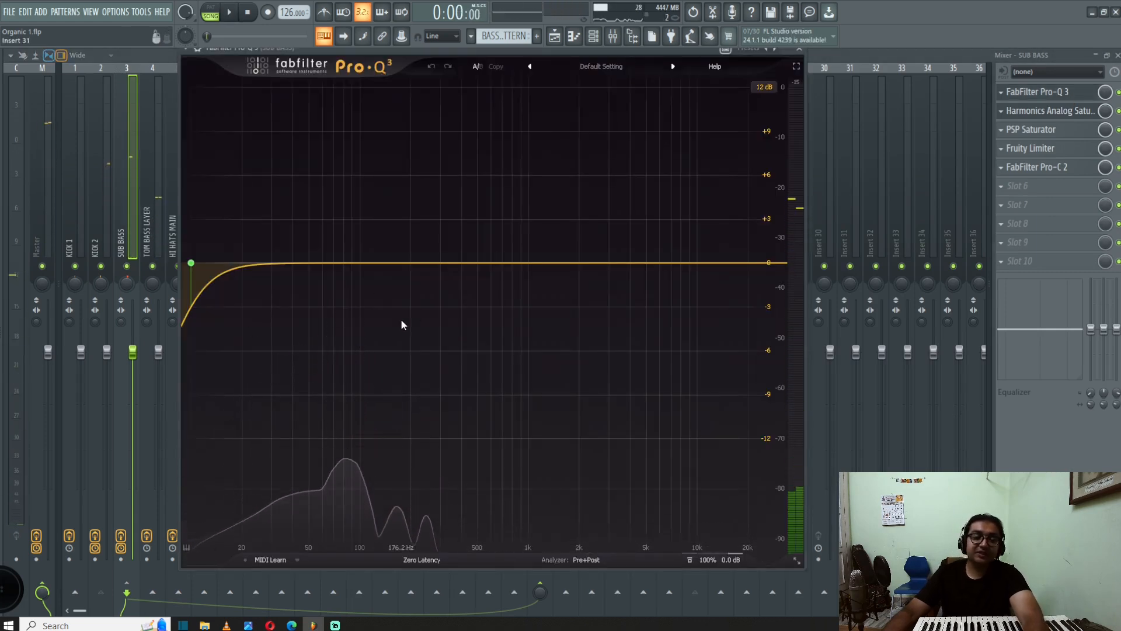
pyautogui.moveTo(226, 282)
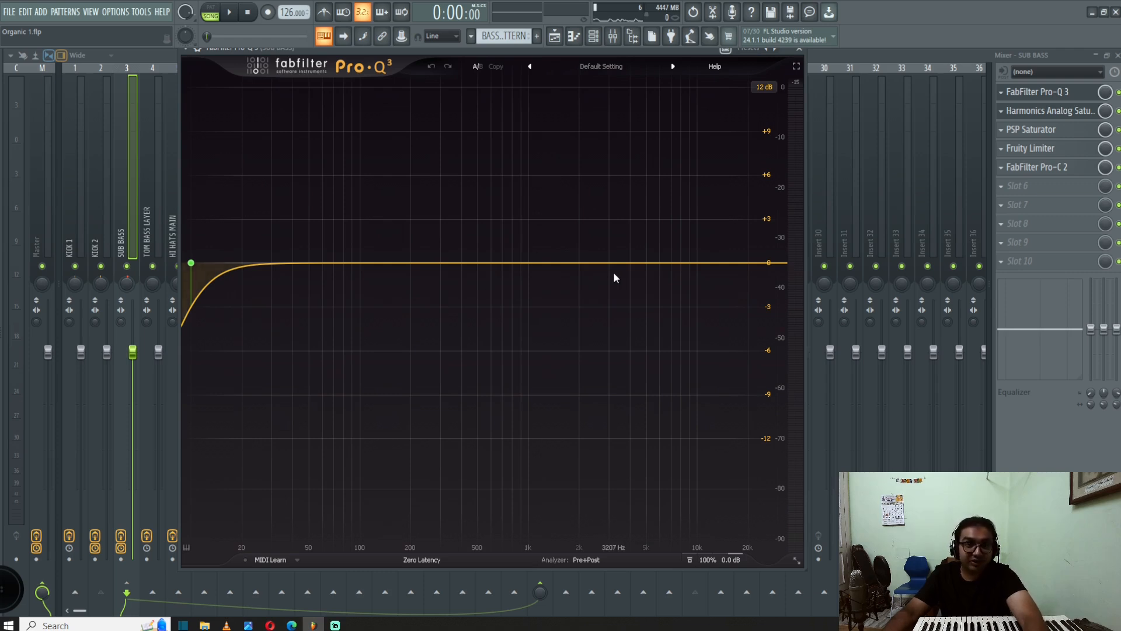
pyautogui.click(798, 49)
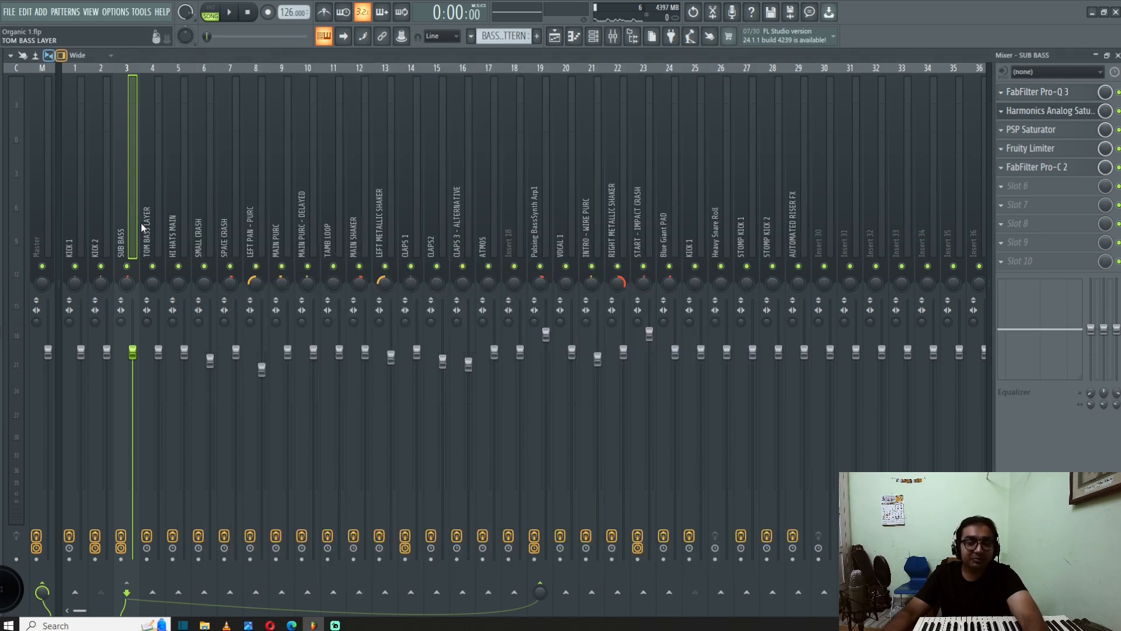
# - Play the beat briefly, view the SUB BASS track's Harmonics Analog Saturation Processor settings, and close the plugin
pyautogui.press('space')
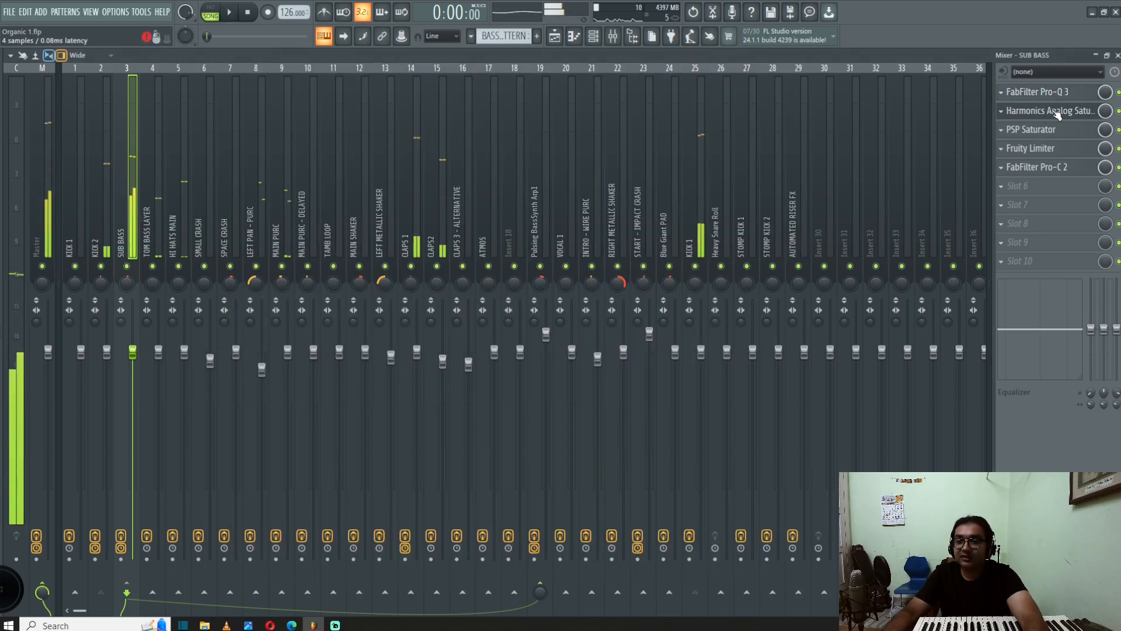
pyautogui.click(1077, 111)
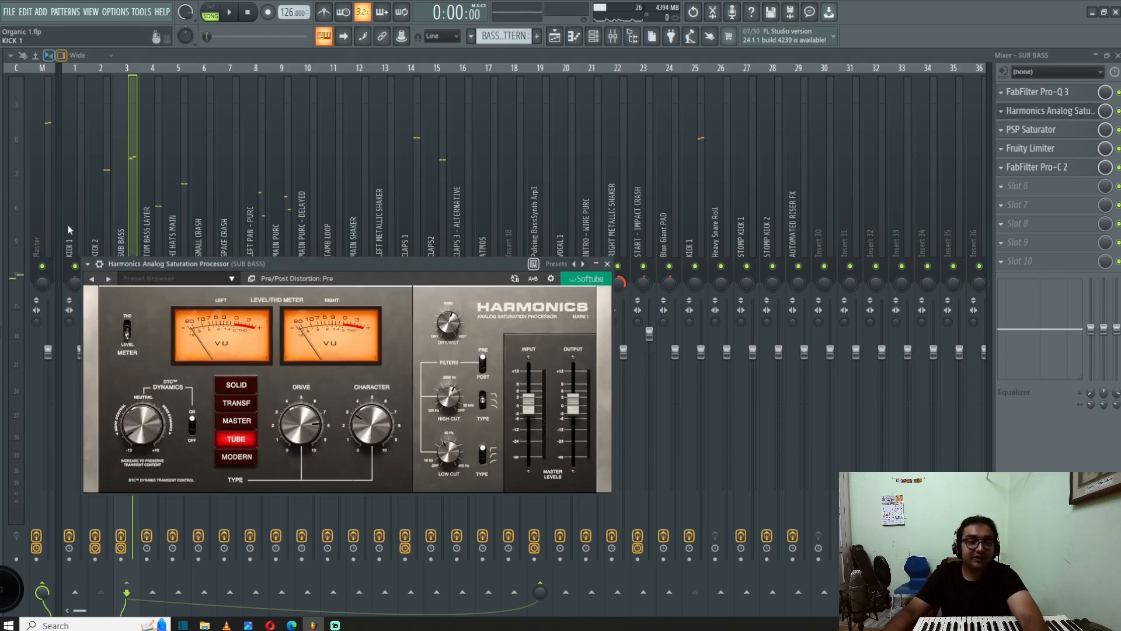
pyautogui.click(607, 264)
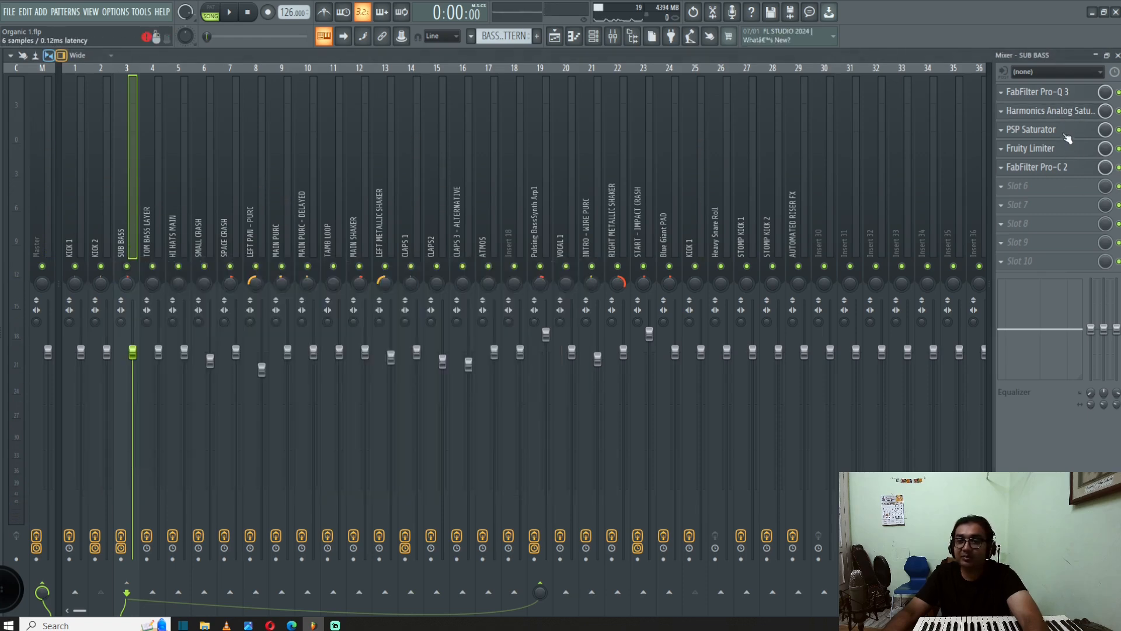
# - Watch the SUB BASS track's Fruity Limiter compress the signal during playback, close it and stop the beat
pyautogui.click(1049, 150)
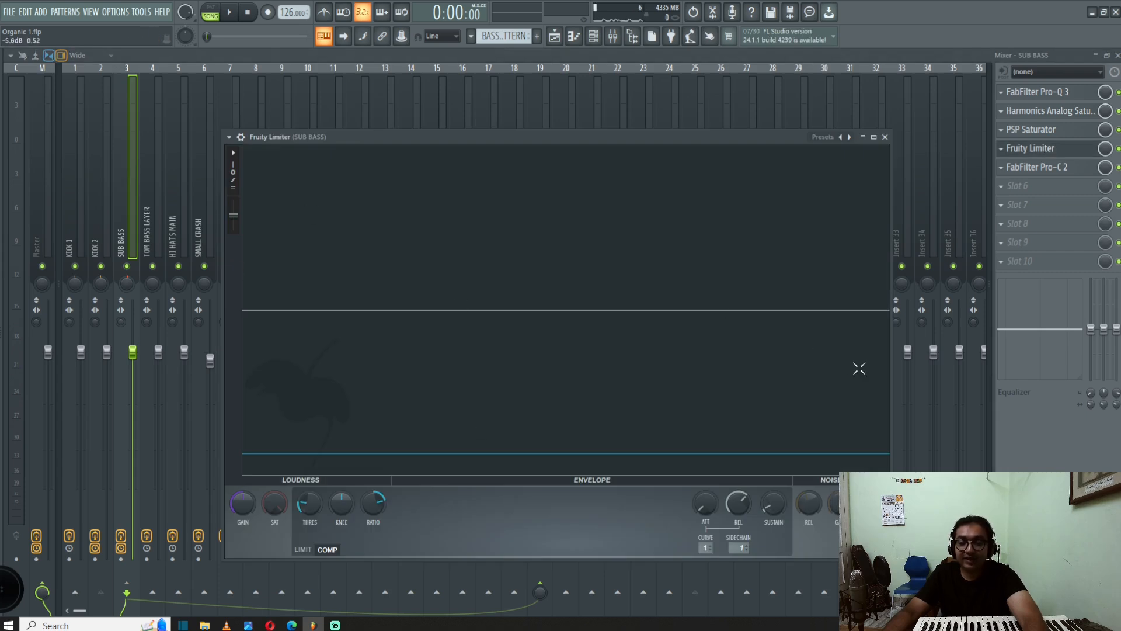
pyautogui.press('space')
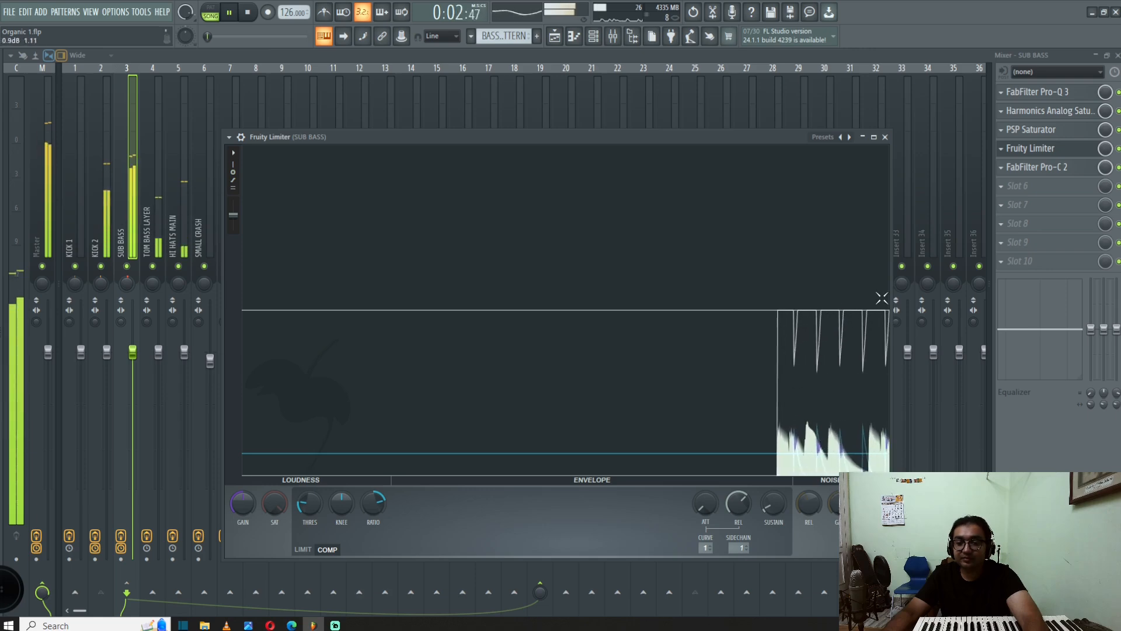
pyautogui.click(885, 138)
pyautogui.press('space')
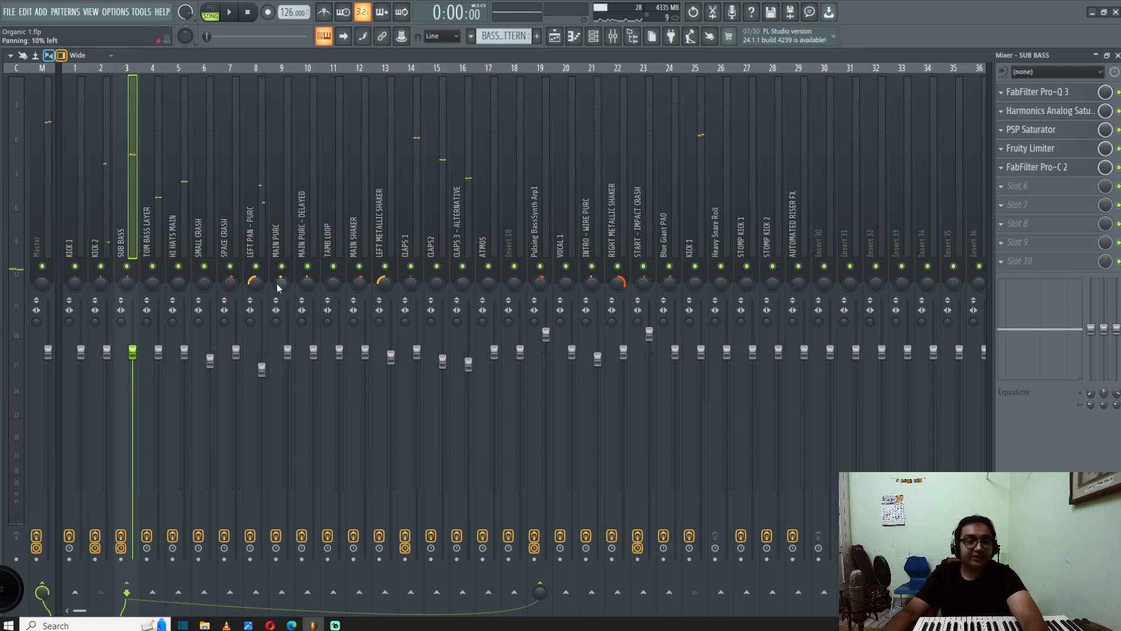
# - Examine the FabFilter Pro-Q 3 curve on the TOM BASS LAYER track and watch its spectrum while the beat plays
pyautogui.click(163, 215)
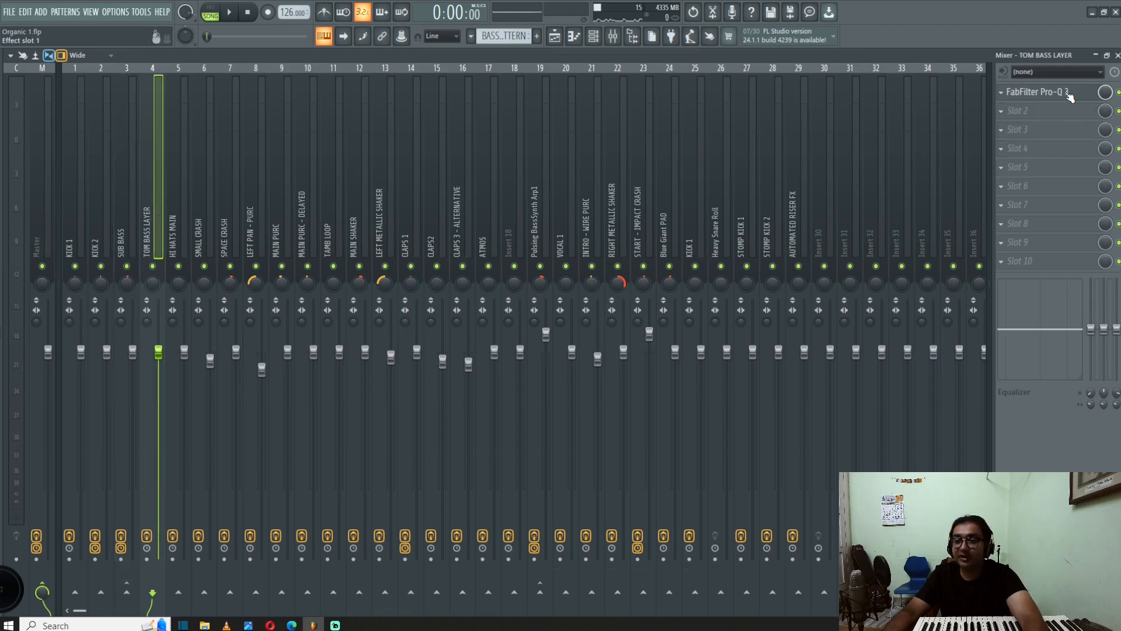
pyautogui.click(1037, 92)
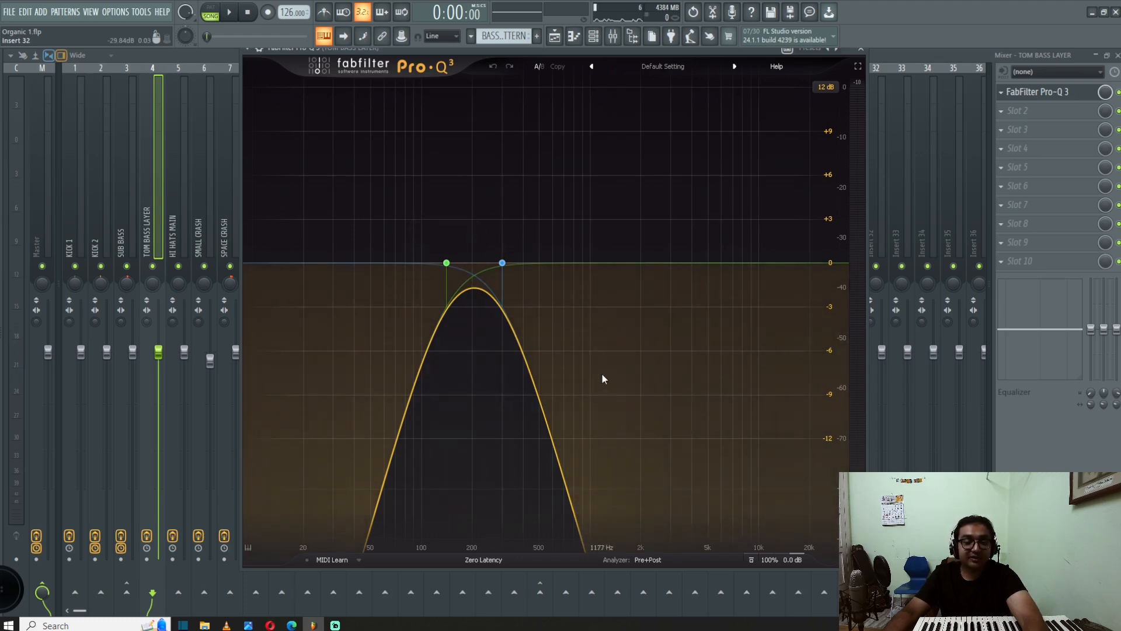
pyautogui.press('space')
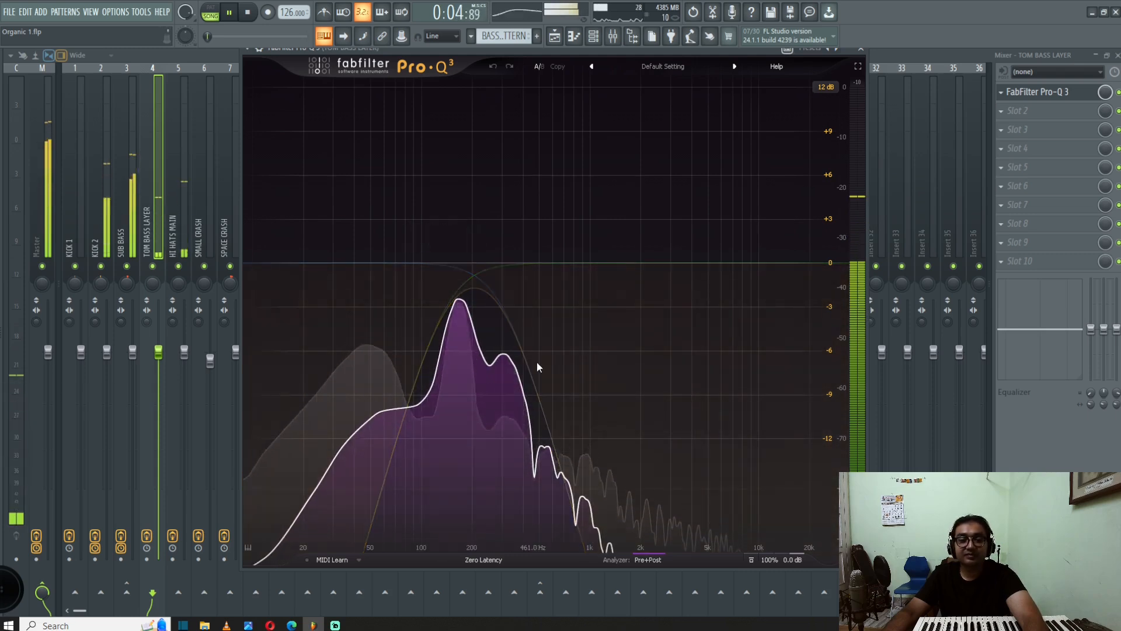
pyautogui.press('space')
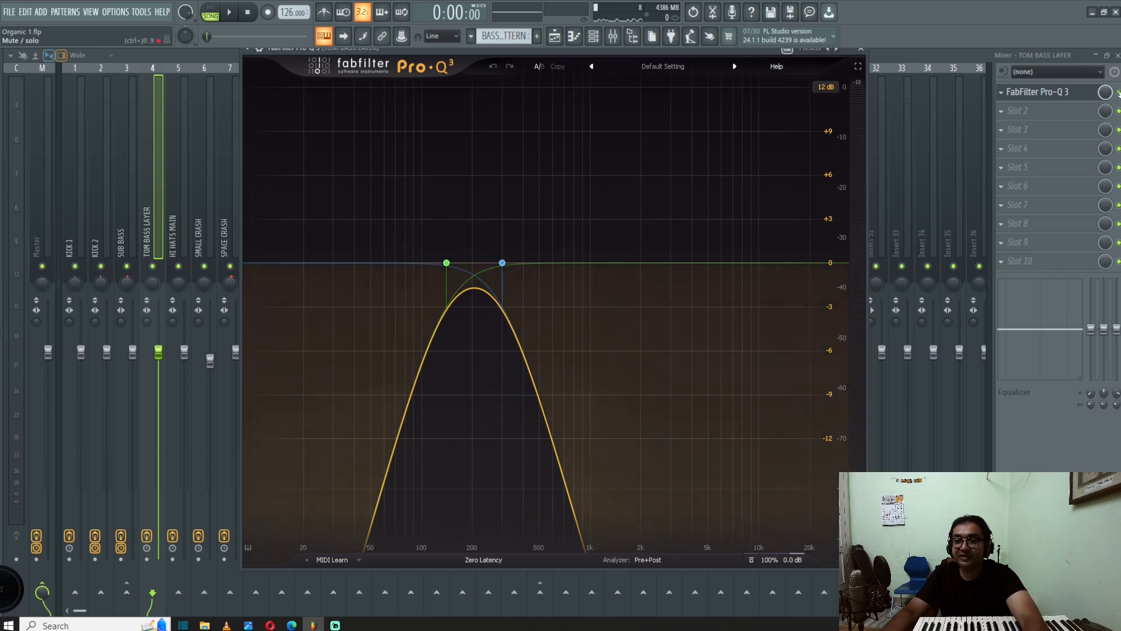
# - Audition the TOM BASS LAYER with its FabFilter Pro-Q 3 bypassed, stop playback, re-enable the effect and close the equalizer
pyautogui.click(1089, 96)
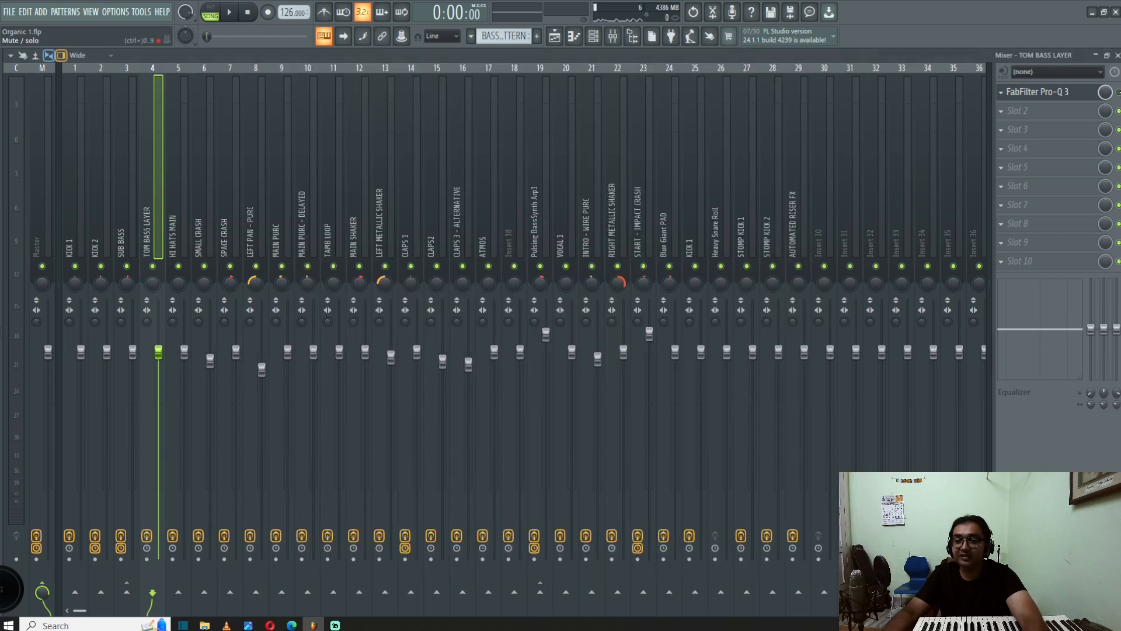
pyautogui.click(1089, 97)
pyautogui.press('space')
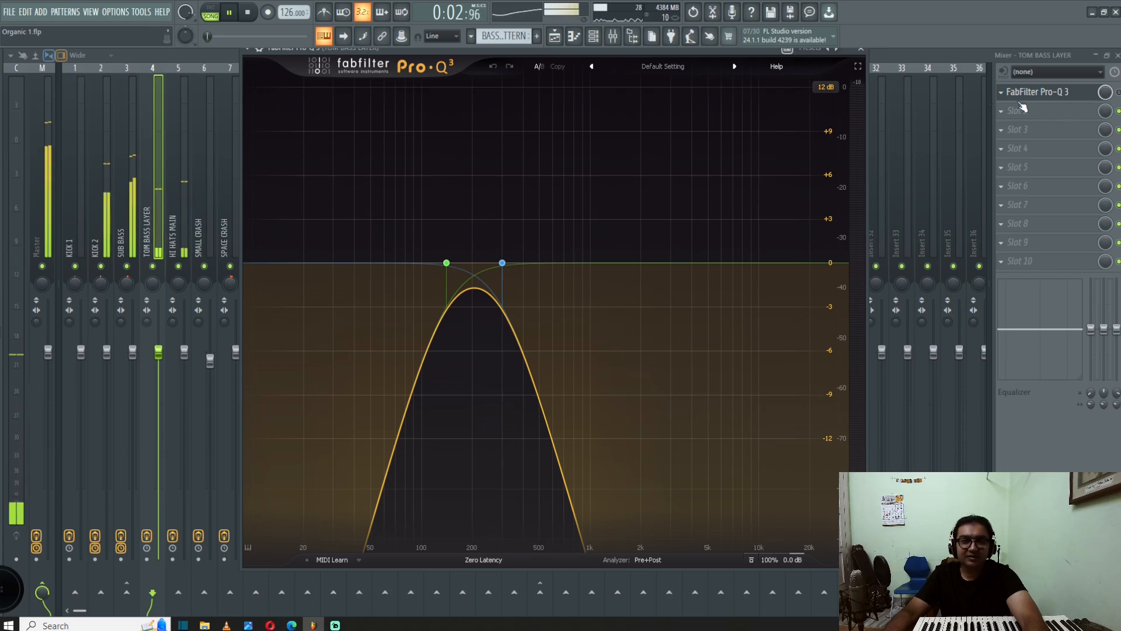
pyautogui.press('space')
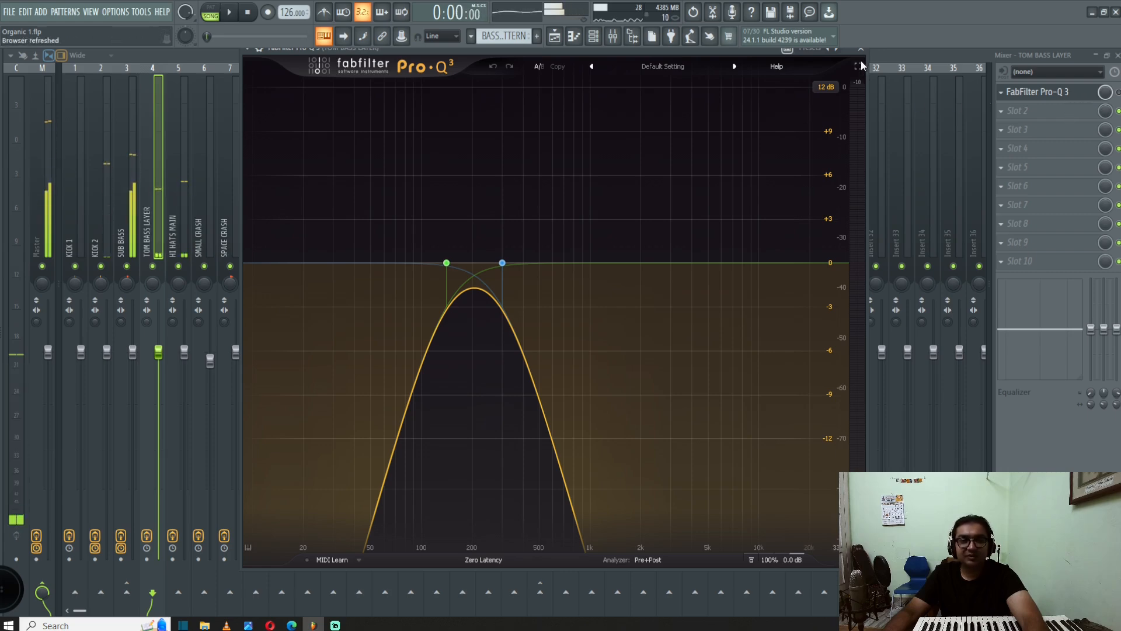
pyautogui.click(861, 50)
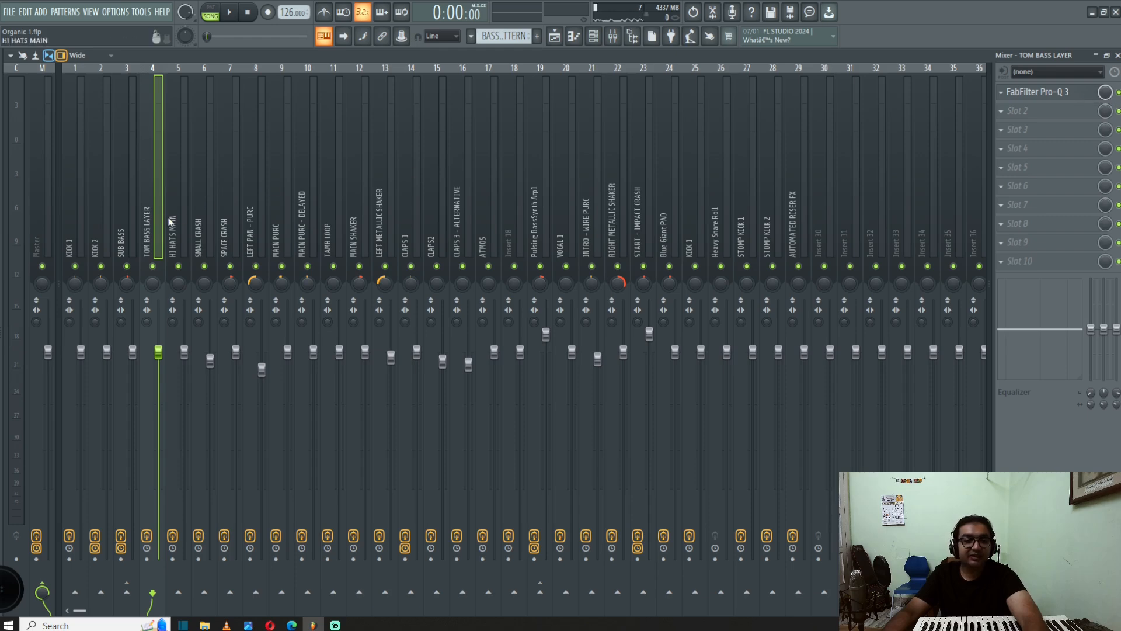
# - Play the beat with the TOM BASS LAYER equalizer active, check its 300 Hz filter band, and close the equalizer
pyautogui.press('space')
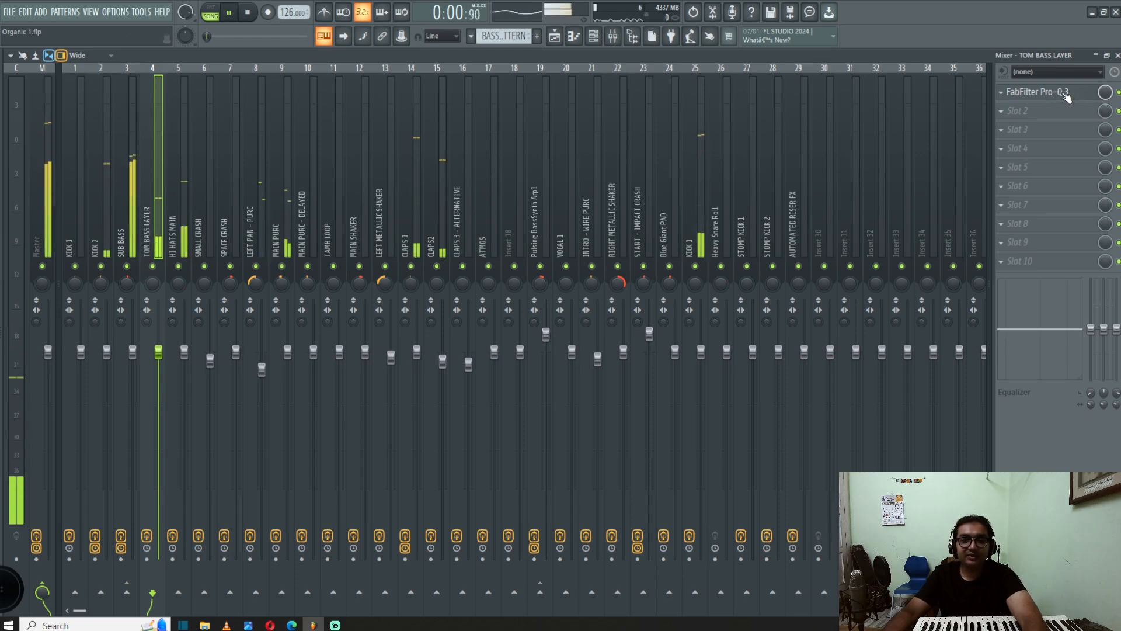
pyautogui.click(1091, 93)
pyautogui.press('space')
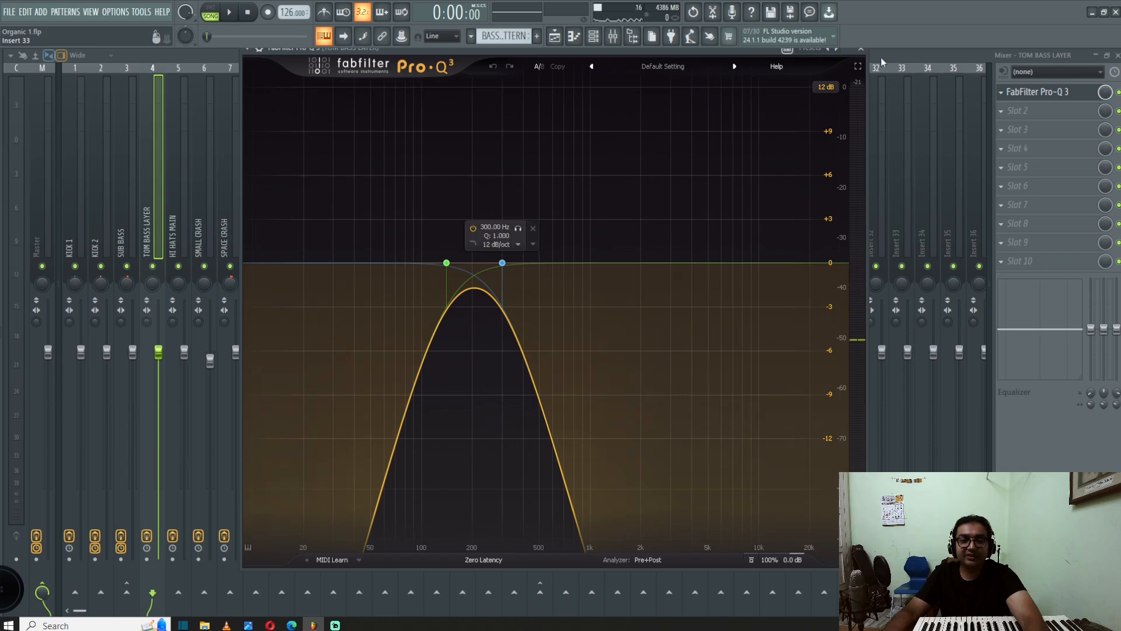
pyautogui.click(861, 50)
# - Play the arrangement in the playlist from the start and look over the muted tracks below the BASS track
pyautogui.click(554, 36)
pyautogui.press('space')
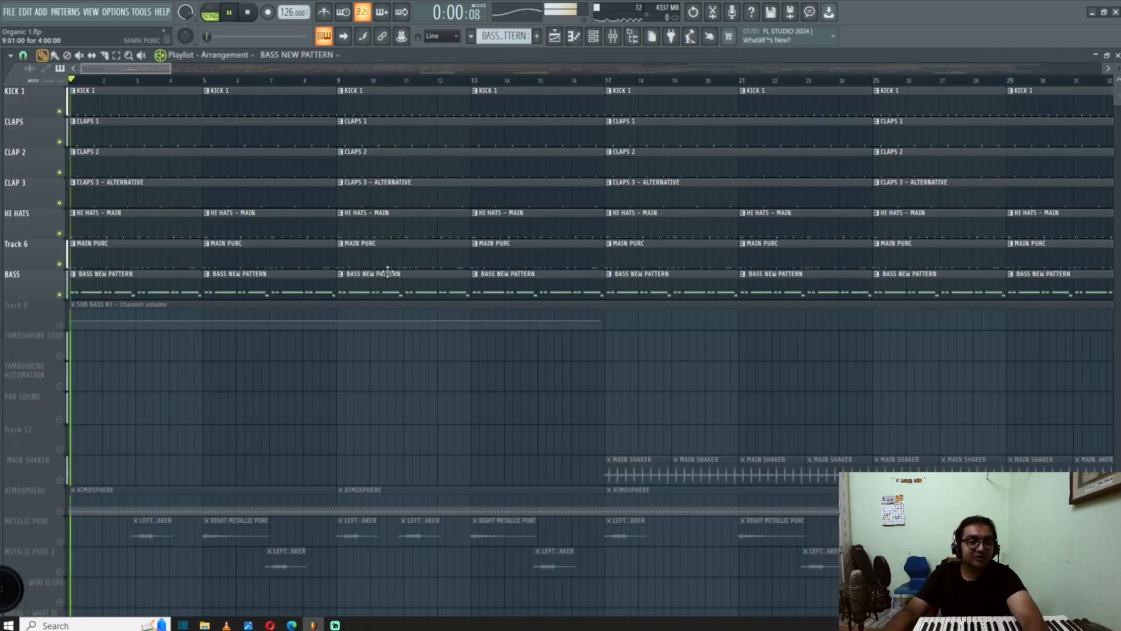
pyautogui.scroll(-5, 237, 397)
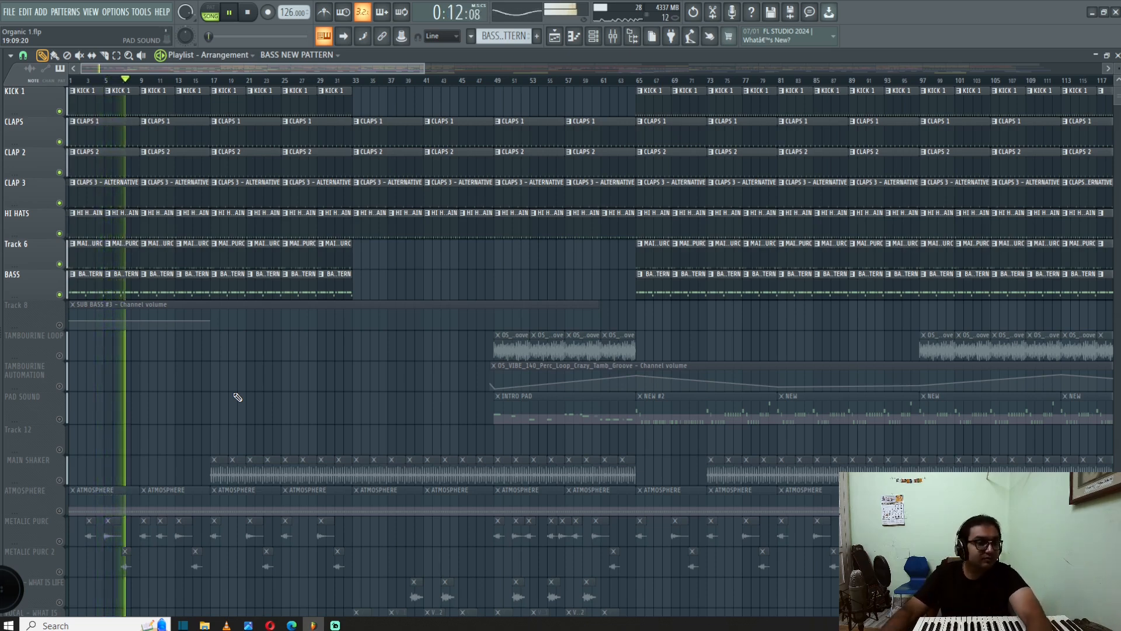
pyautogui.scroll(-3, 233, 392)
pyautogui.scroll(-1, 205, 357)
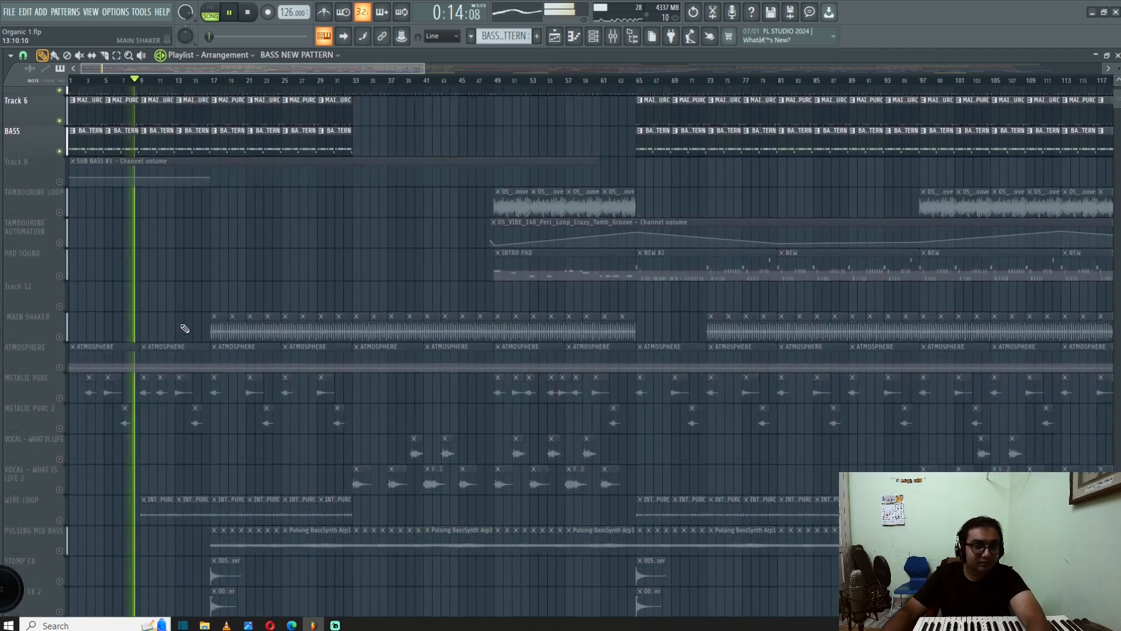
pyautogui.scroll(4, 181, 325)
pyautogui.press('space')
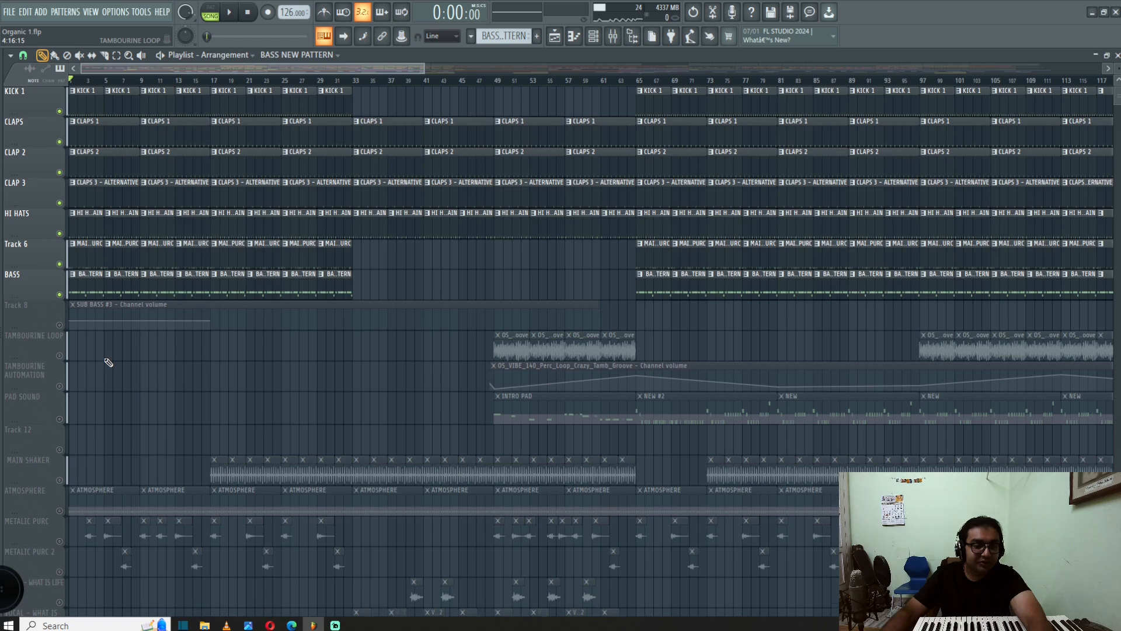
# - Unmute the ATMOSPHERE track in the playlist
pyautogui.scroll(-4, 102, 291)
pyautogui.scroll(-4, 88, 263)
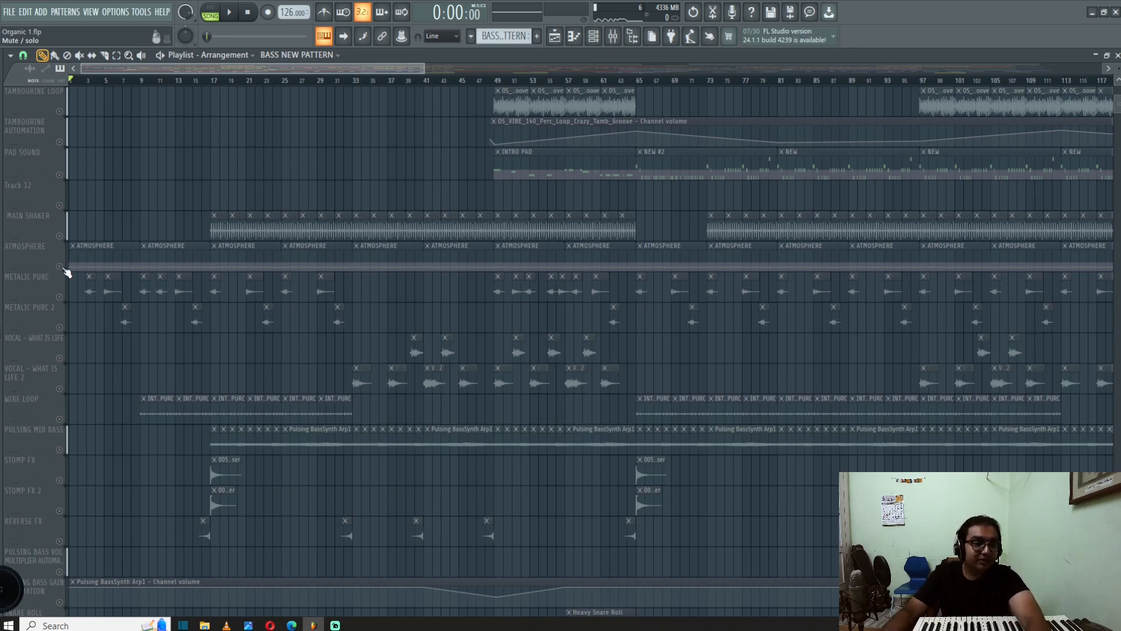
pyautogui.click(79, 259)
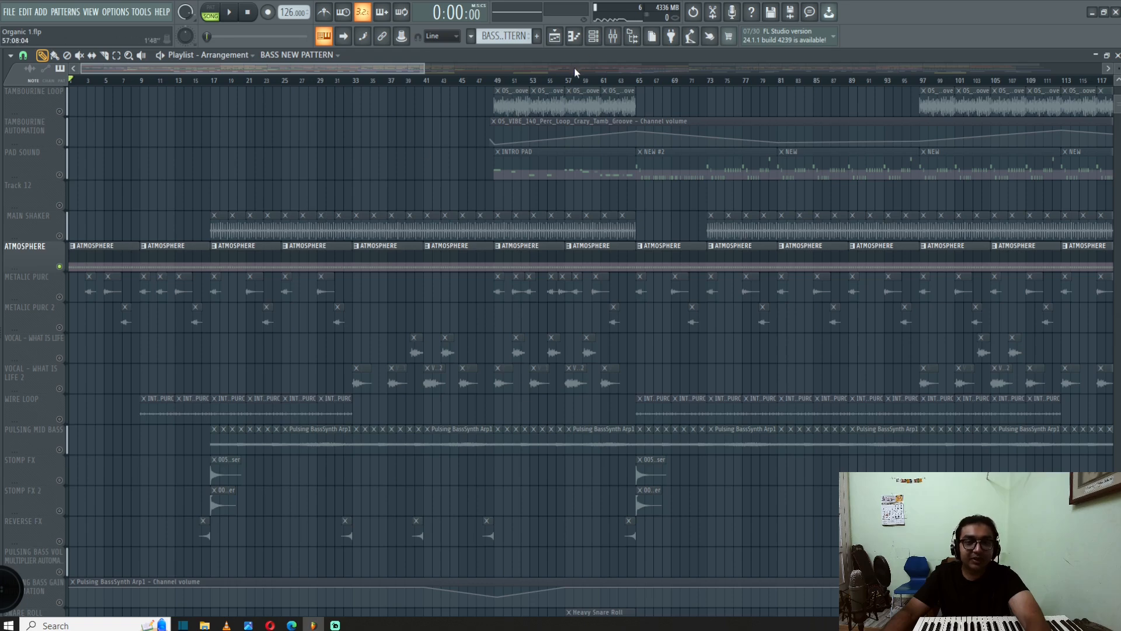
# - Browse the channel rack down to the Omnisphere channels and return to the ATMOSPHERE clips in the playlist
pyautogui.click(598, 38)
pyautogui.scroll(-10, 620, 461)
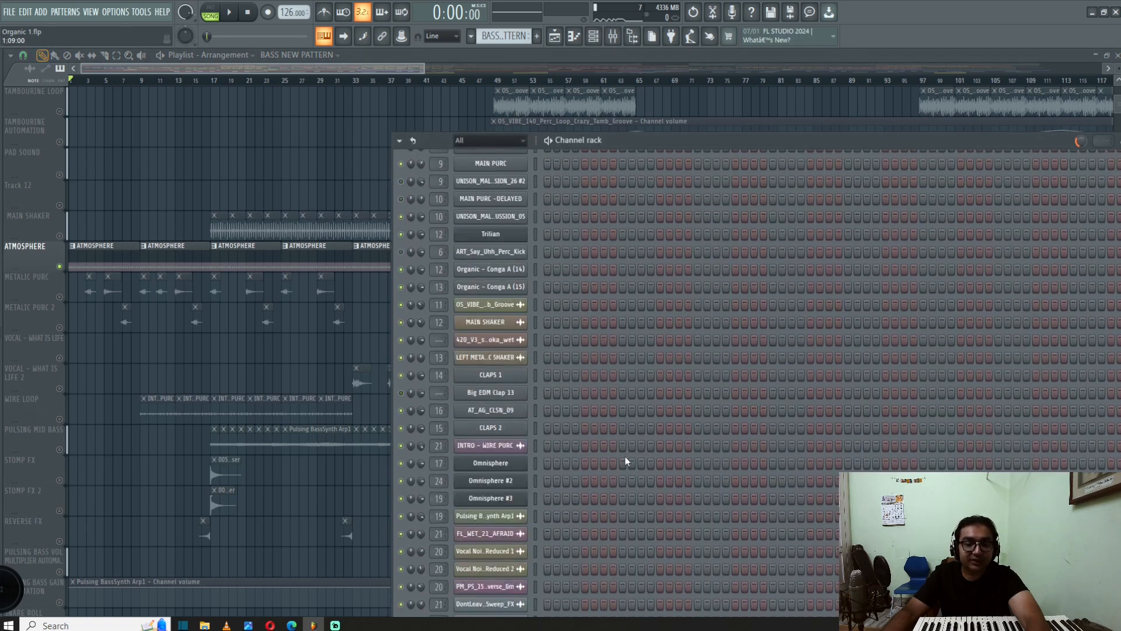
pyautogui.click(88, 252)
# - Show a longer stretch of the arrangement in the playlist and play it with the ATMOSPHERE track active
pyautogui.scroll(-6, 94, 244)
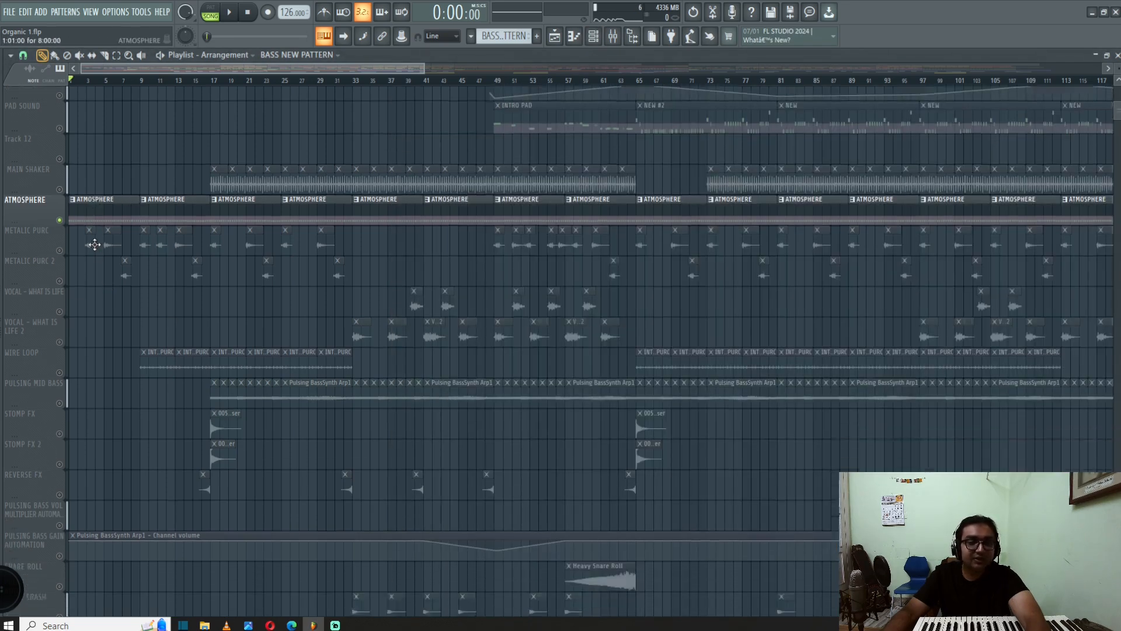
pyautogui.scroll(6, 95, 251)
pyautogui.scroll(1, 95, 269)
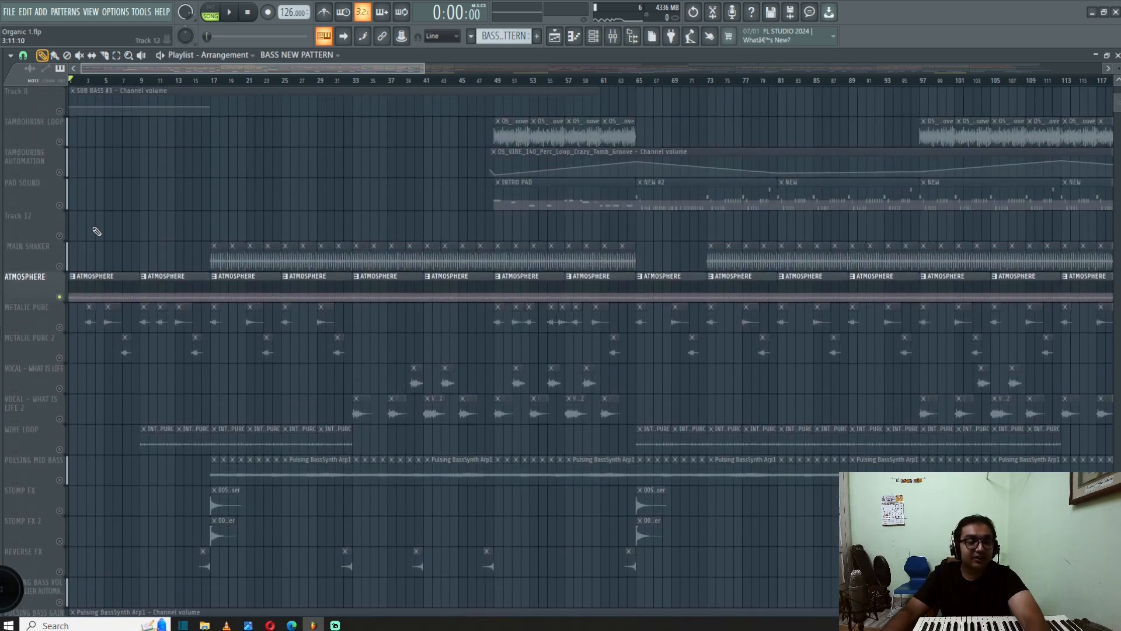
pyautogui.scroll(2, 97, 230)
pyautogui.scroll(-2, 97, 229)
pyautogui.scroll(-6, 98, 229)
pyautogui.scroll(4, 113, 264)
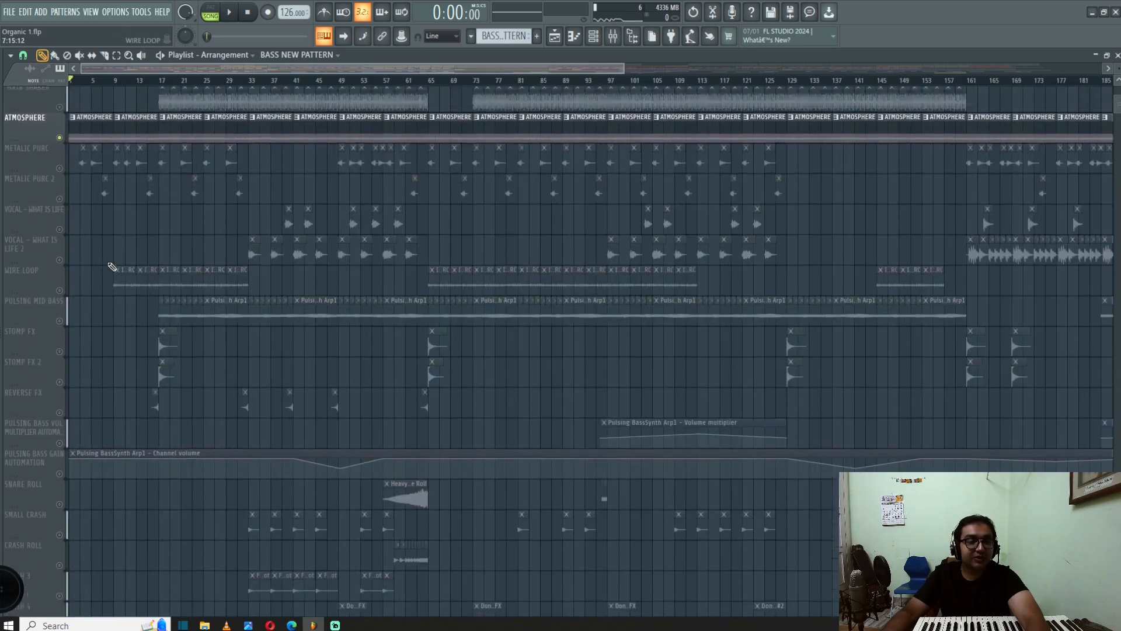
pyautogui.press('space')
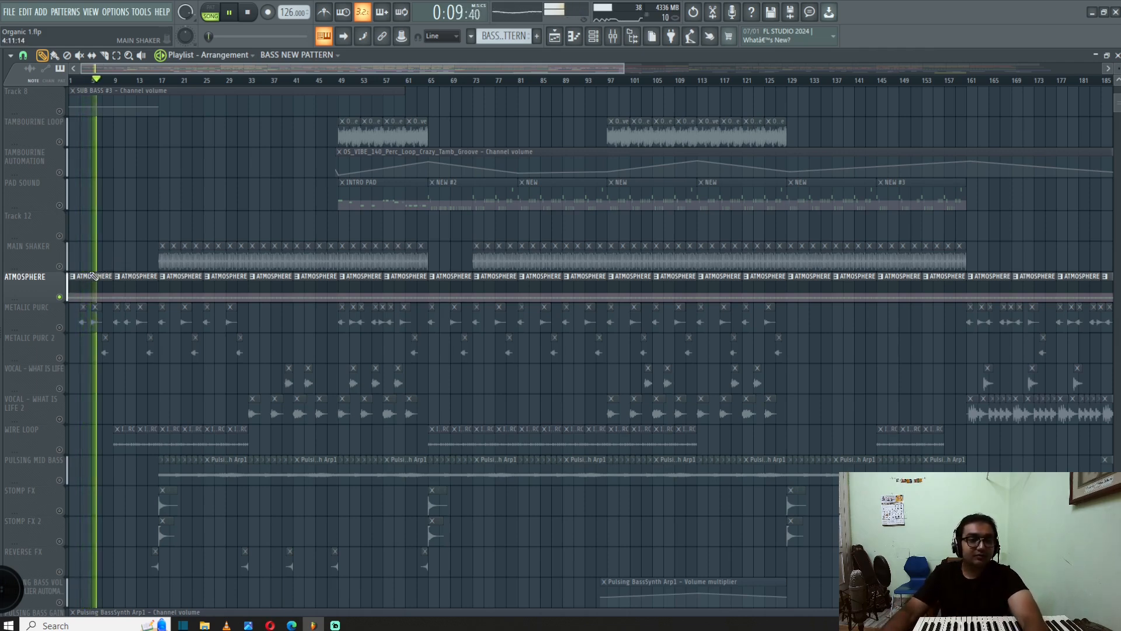
pyautogui.press('space')
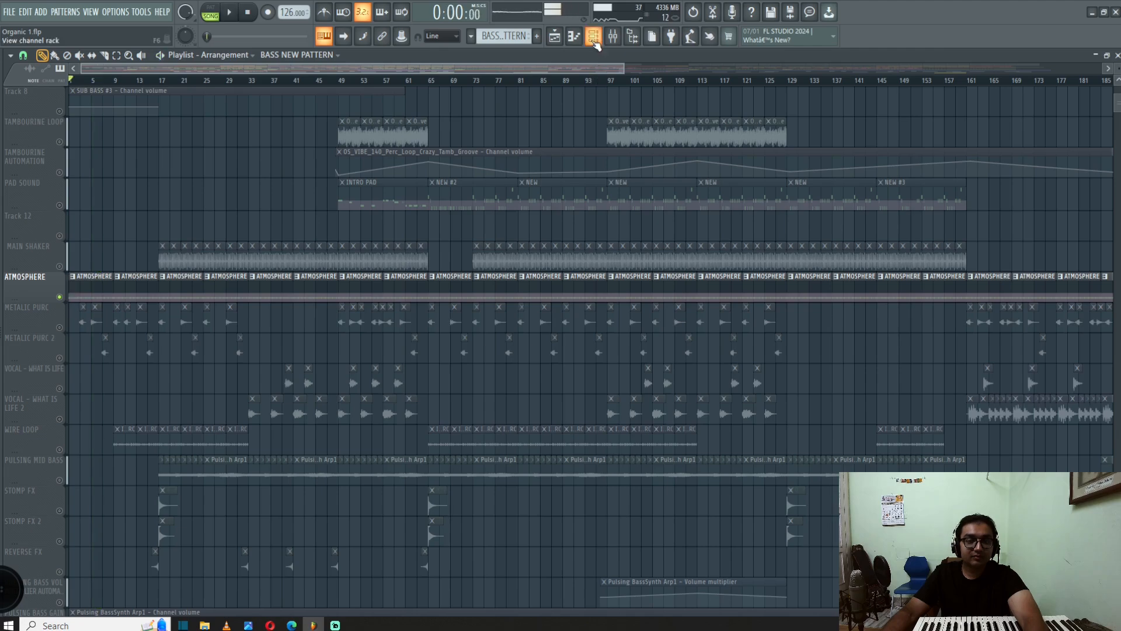
# - Open the first Omnisphere channel from the channel rack to examine its atmosphere patch, and return to the playlist
pyautogui.click(593, 37)
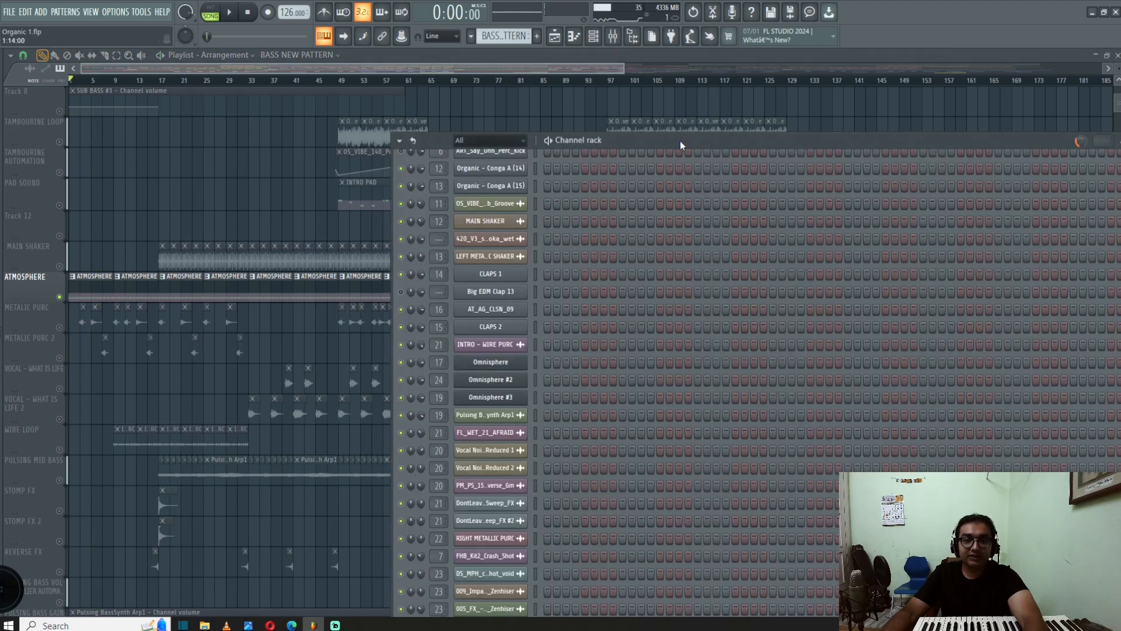
pyautogui.moveTo(680, 141); pyautogui.dragTo(678, 104)
pyautogui.scroll(5, 661, 352)
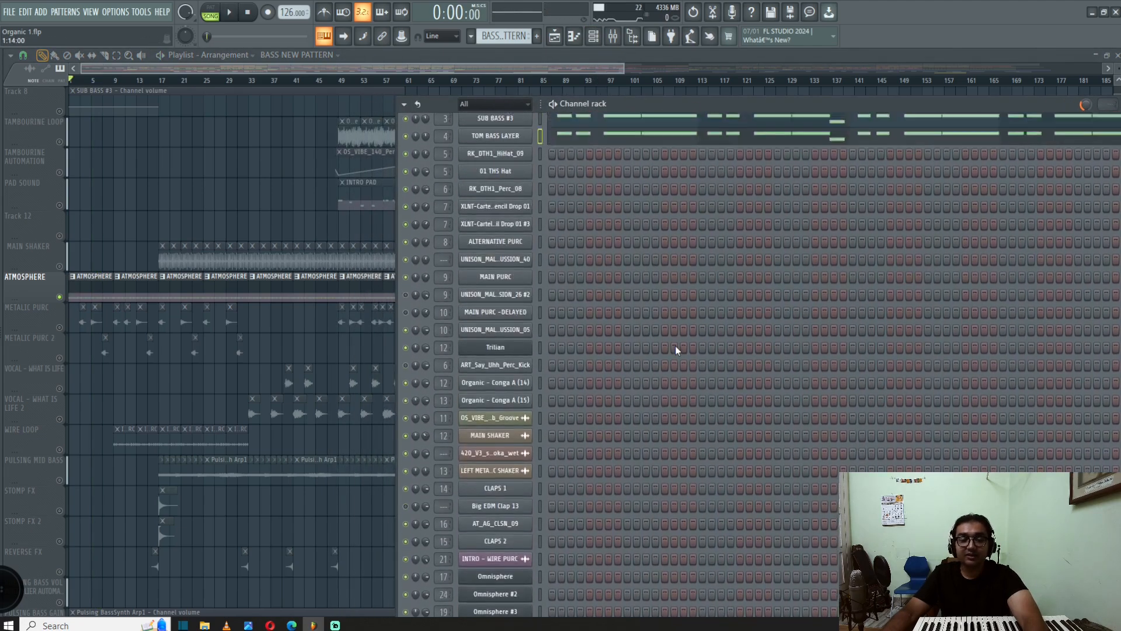
pyautogui.scroll(-6, 675, 346)
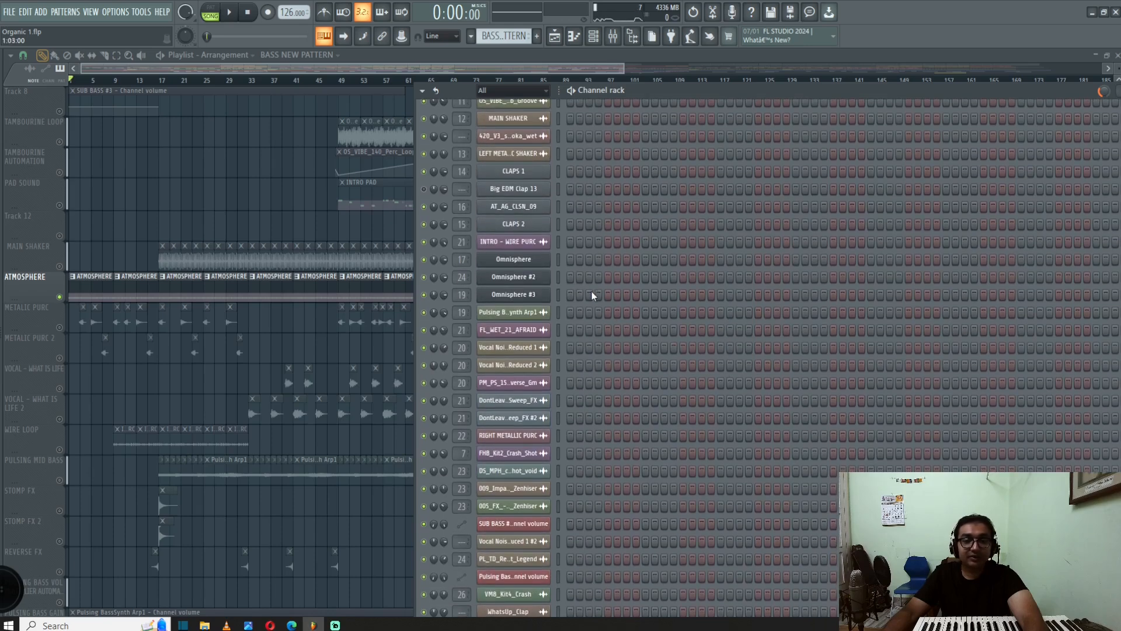
pyautogui.click(531, 259)
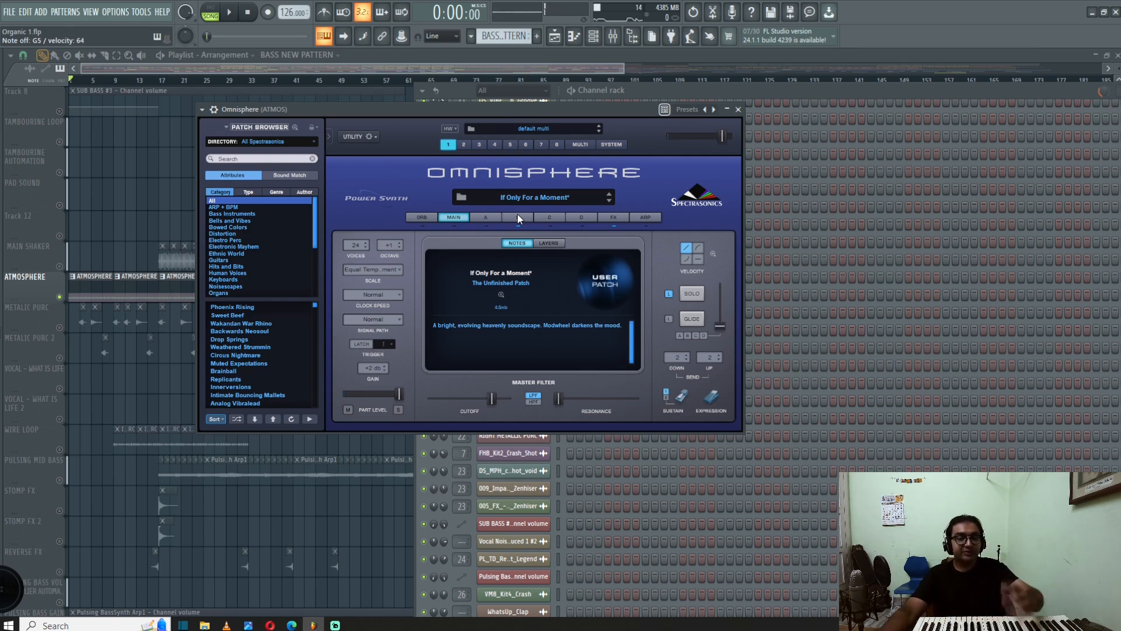
pyautogui.click(88, 290)
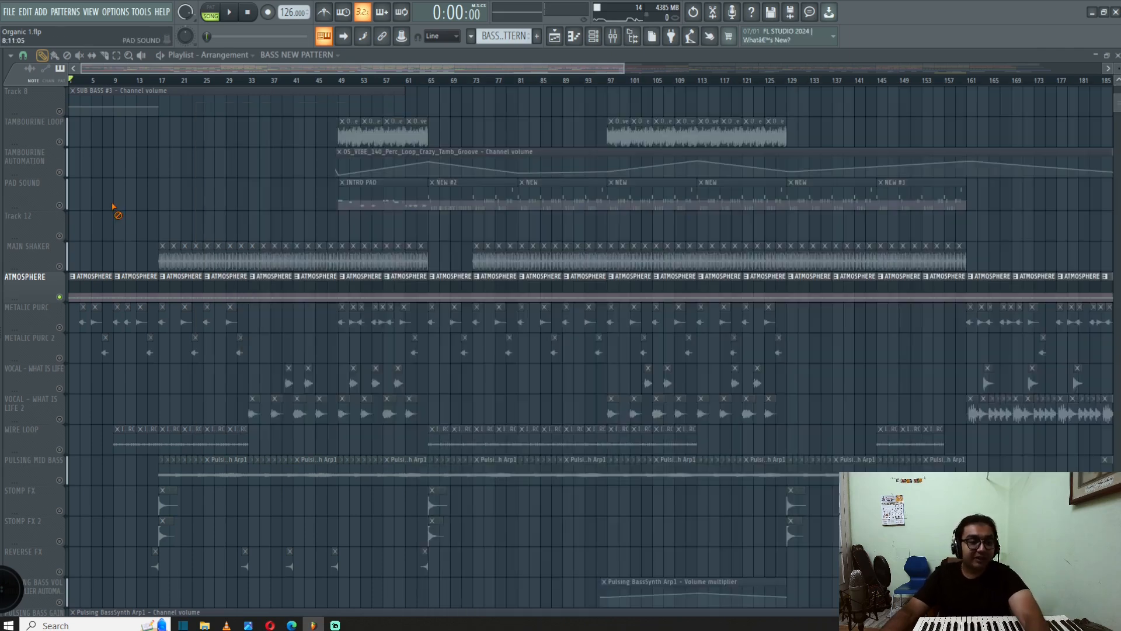
# - Select the ATMOSPHERE pattern, mute the ATMOSPHERE track and play the arrangement from the start without it
pyautogui.doubleClick(92, 286)
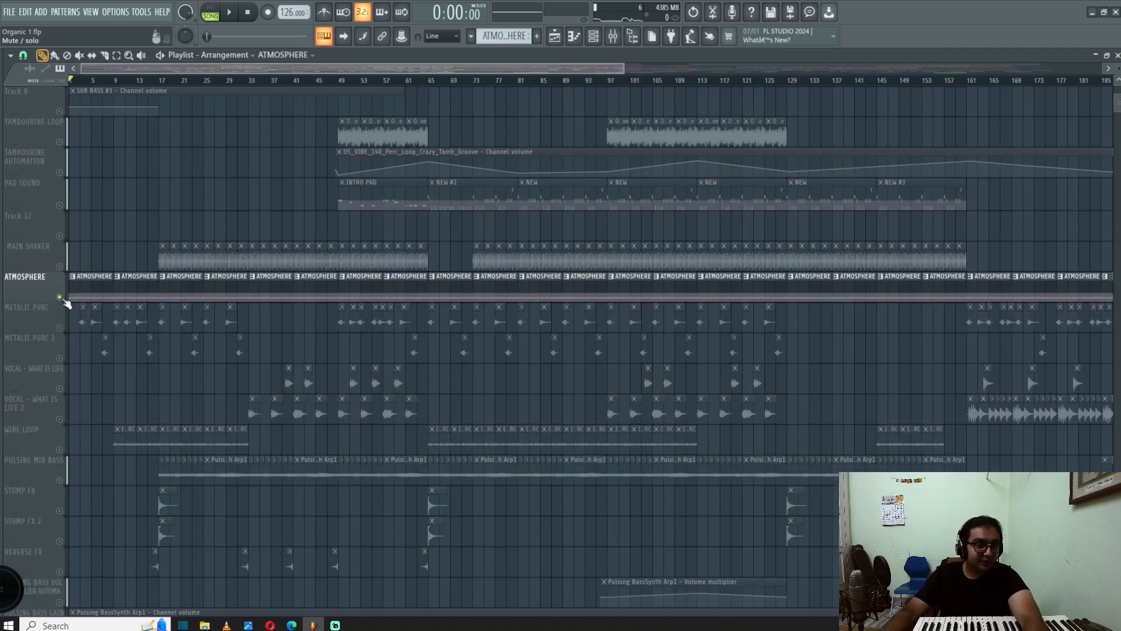
pyautogui.click(60, 296)
pyautogui.scroll(4, 111, 283)
pyautogui.scroll(1, 113, 284)
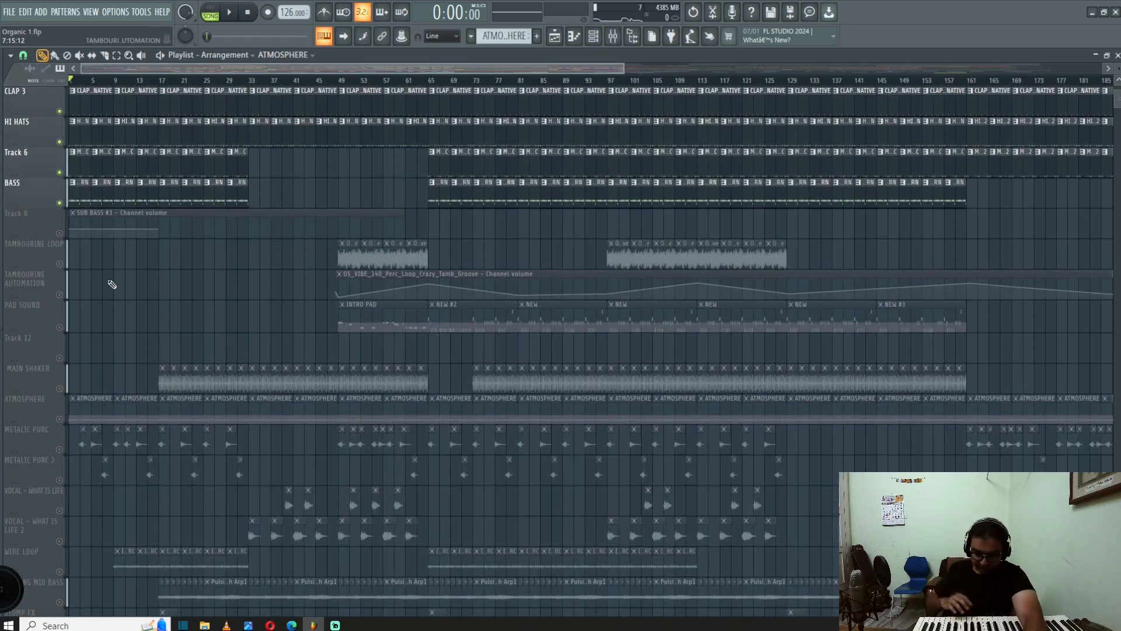
pyautogui.press('space')
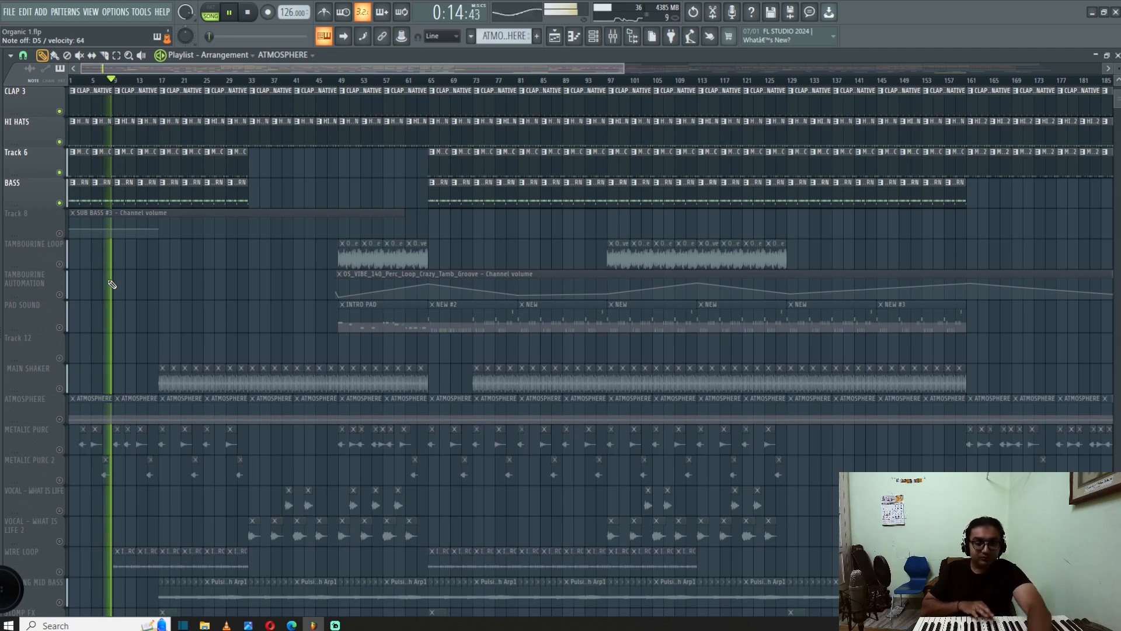
pyautogui.press('space')
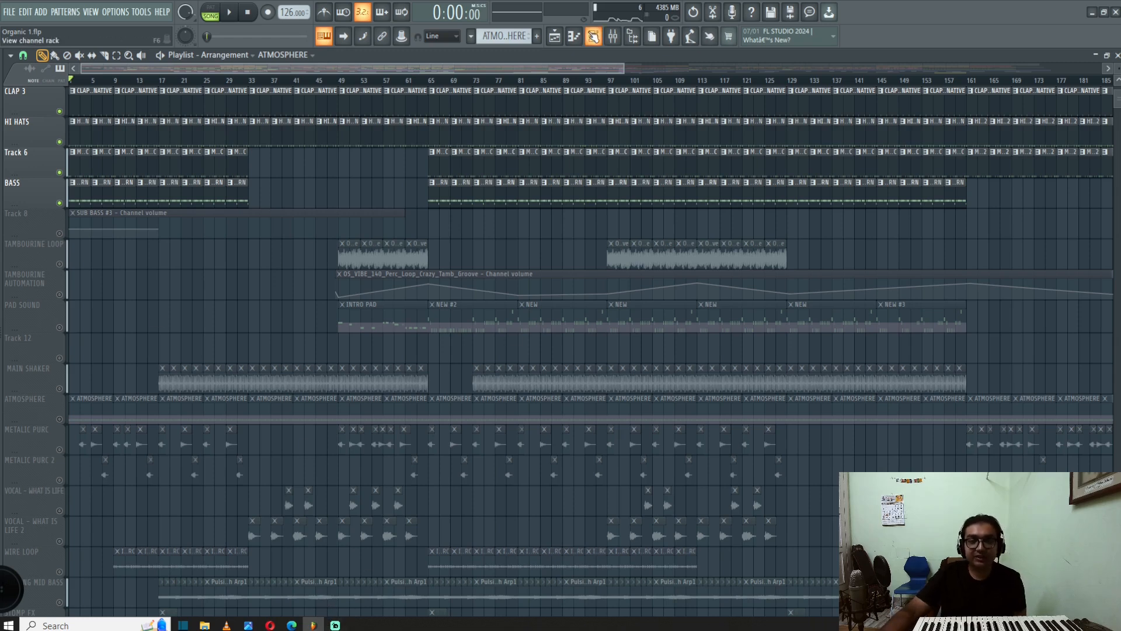
# - Reopen the atmosphere Omnisphere instrument, examine the settings of its layer B, and close it together with the channel rack
pyautogui.click(593, 36)
pyautogui.click(535, 261)
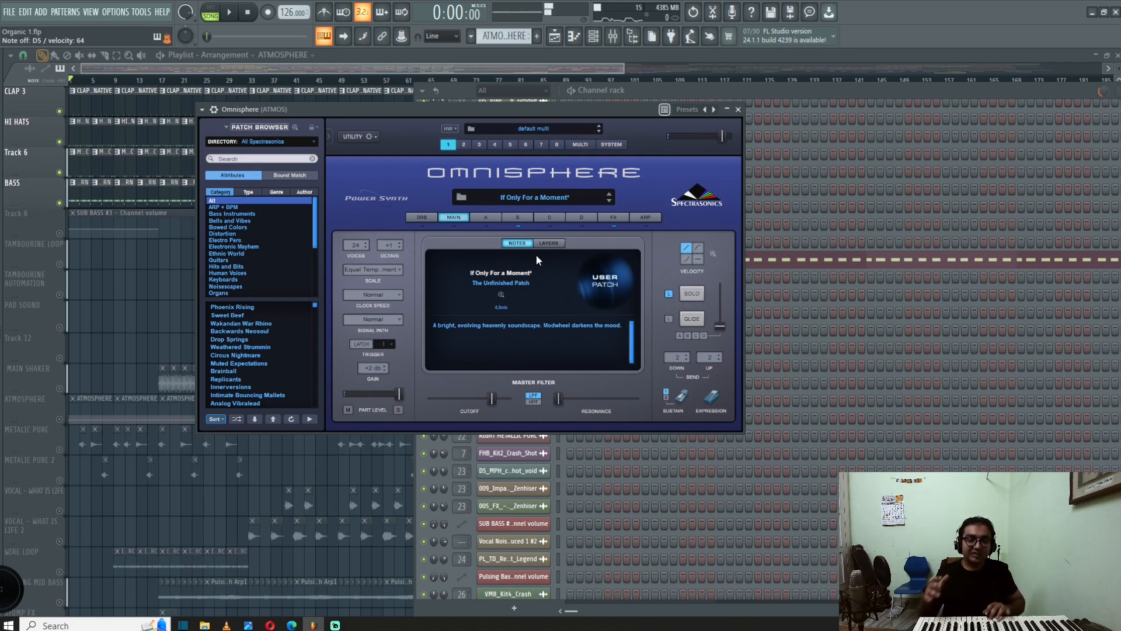
pyautogui.click(519, 219)
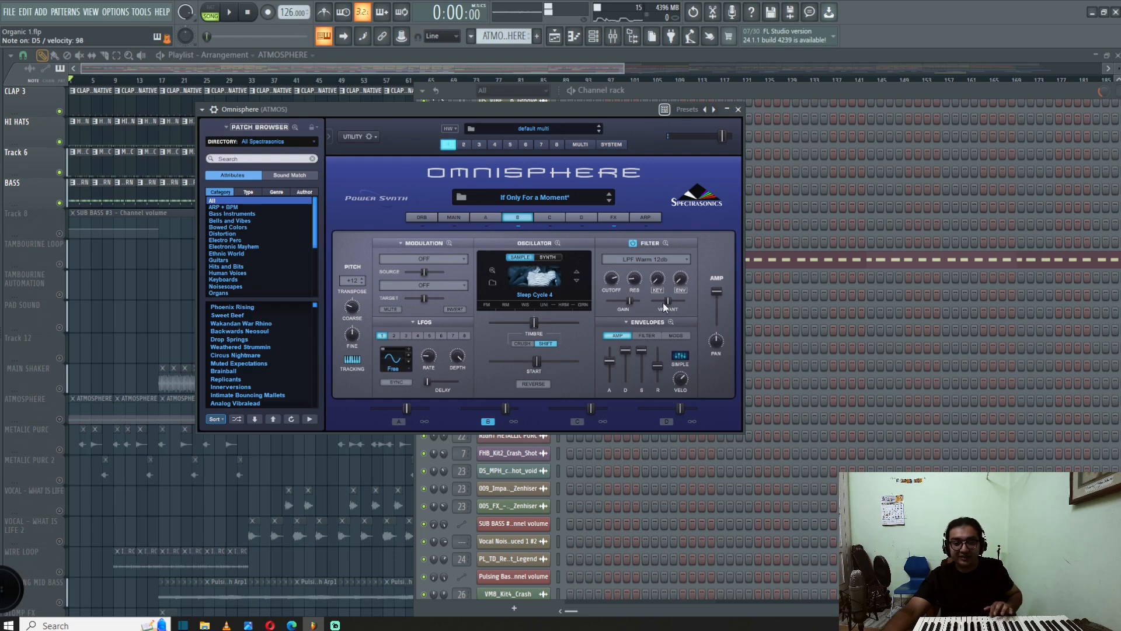
pyautogui.click(738, 110)
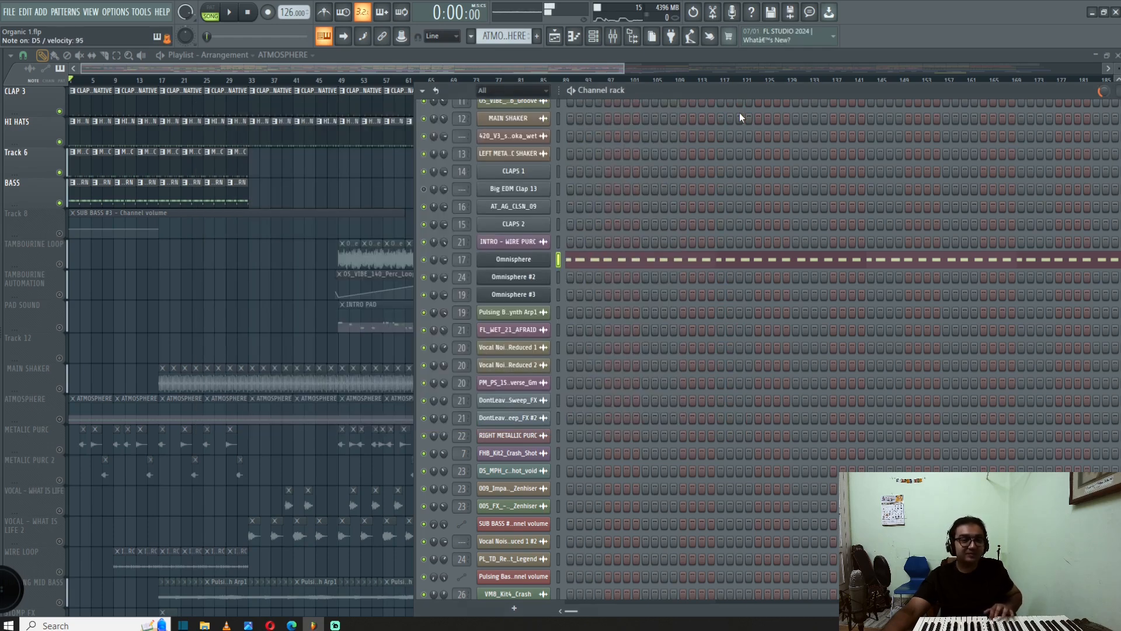
pyautogui.press('F6')
# - Unmute the ATMOSPHERE, METALIC PURC and METALIC PURC 2 tracks in the playlist
pyautogui.scroll(-3, 164, 312)
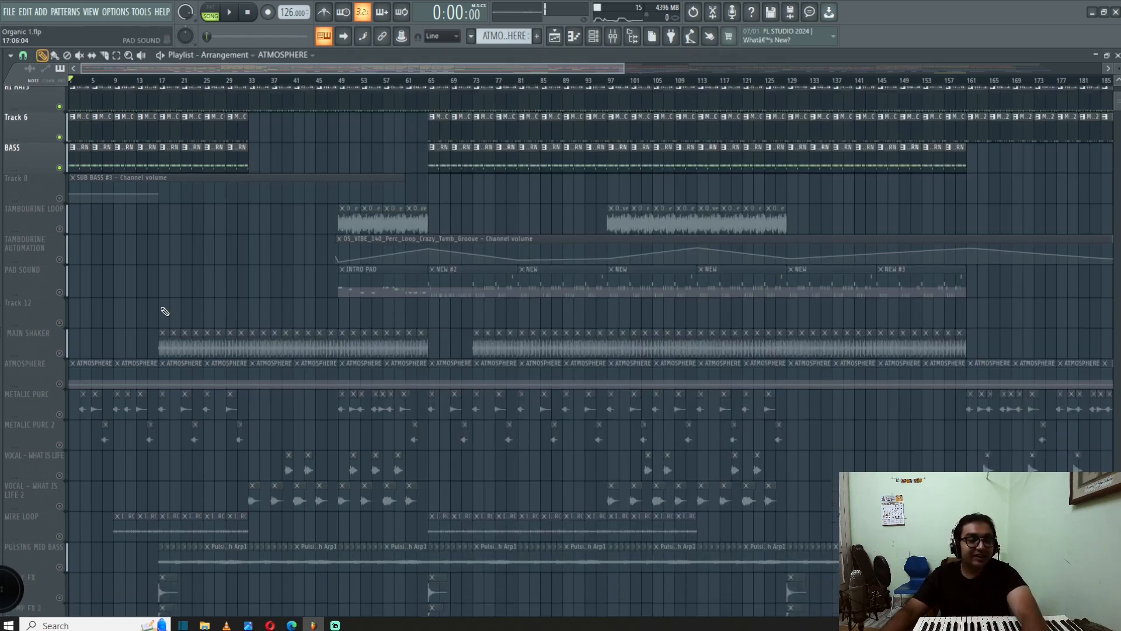
pyautogui.scroll(6, 107, 281)
pyautogui.scroll(-6, 109, 300)
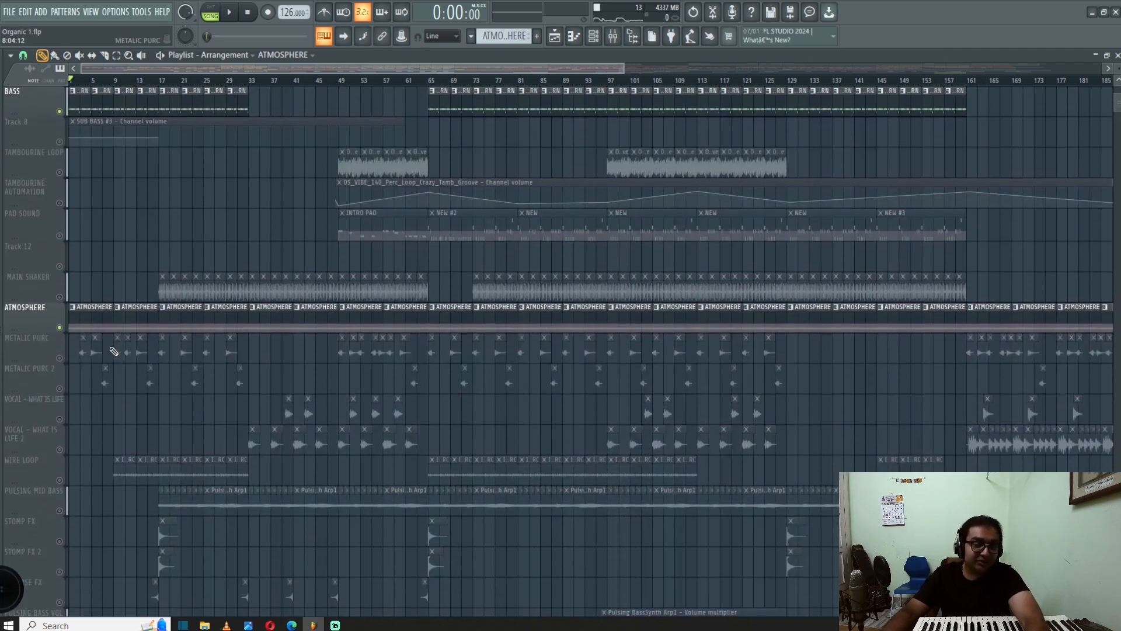
pyautogui.scroll(-3, 113, 350)
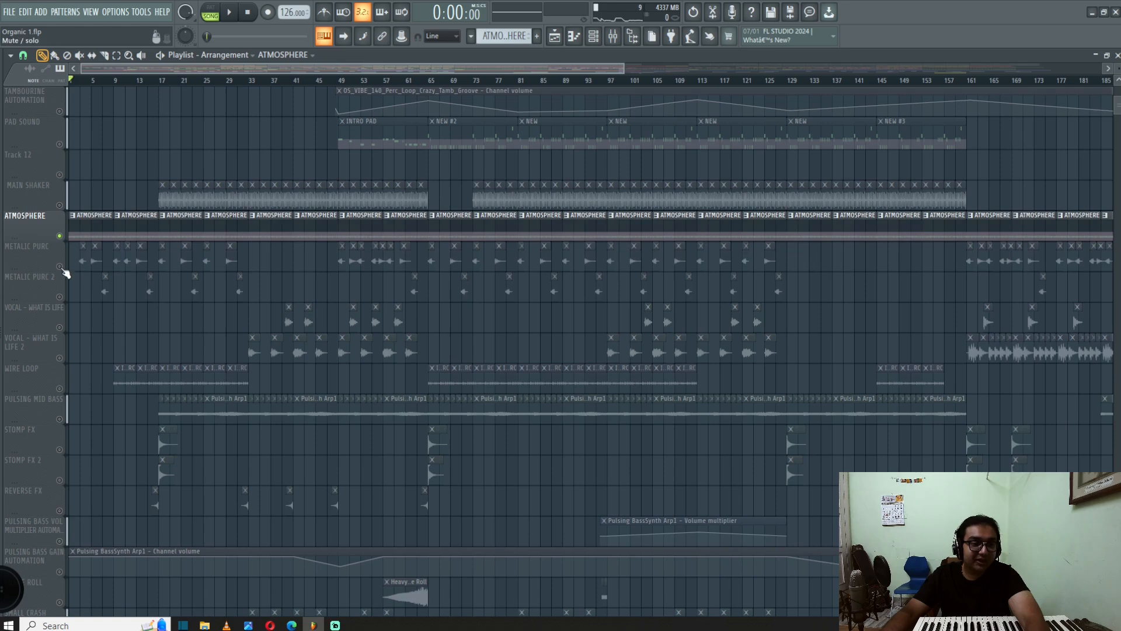
pyautogui.click(62, 268)
pyautogui.click(62, 295)
# - Show the metallic percussion clips in the playlist at closer range and play the arrangement from the start with them active
pyautogui.scroll(-3, 310, 290)
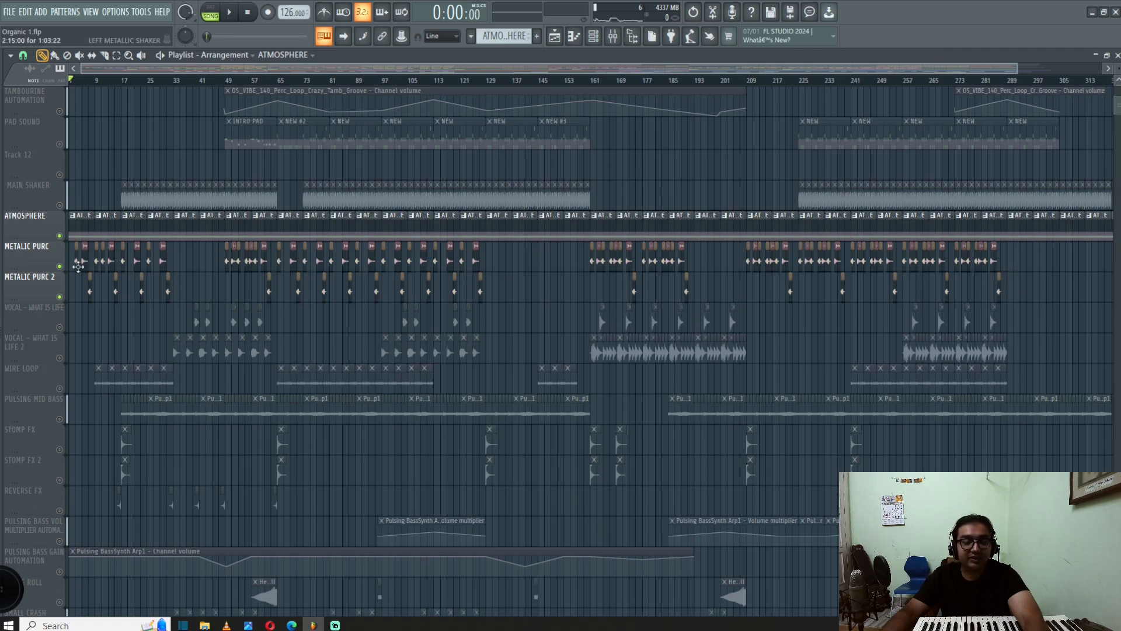
pyautogui.scroll(3, 47, 284)
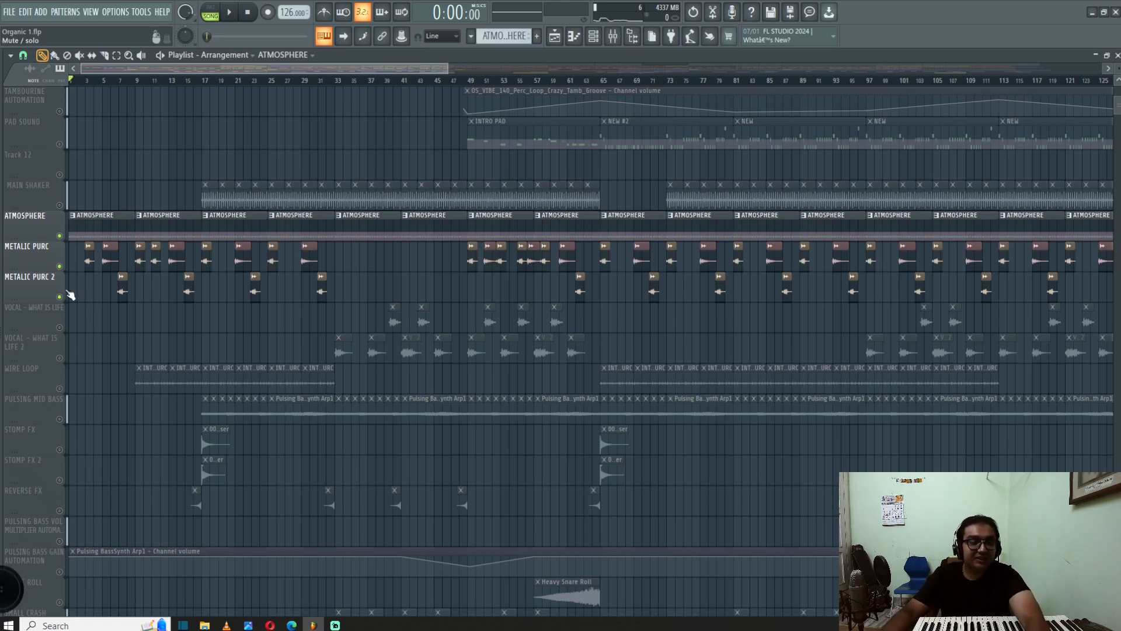
pyautogui.scroll(2, 67, 295)
pyautogui.press('space')
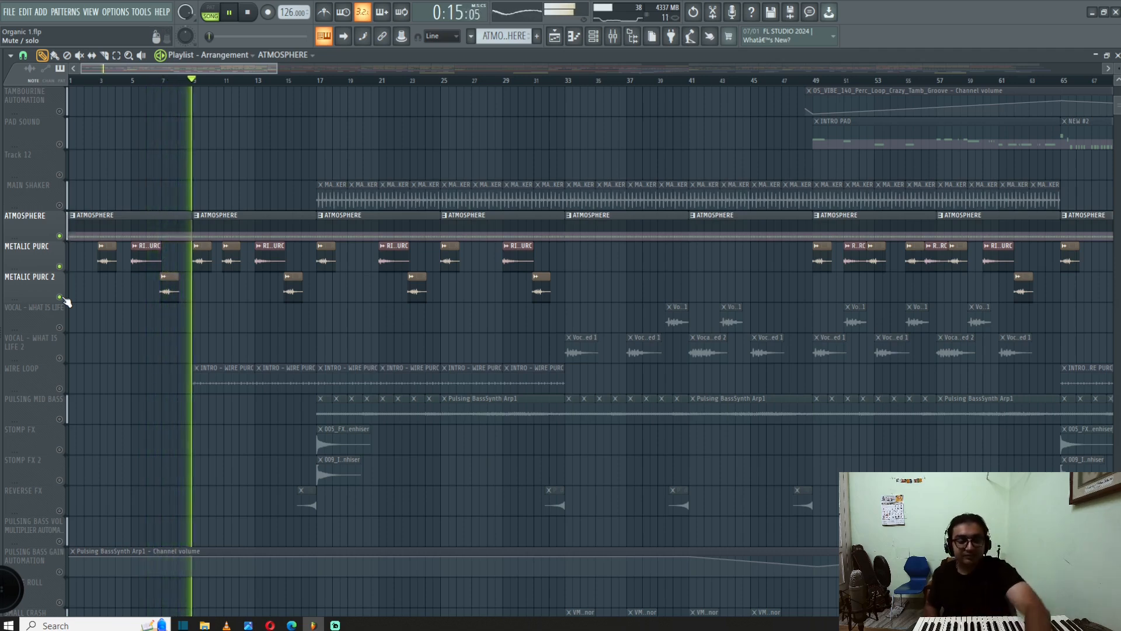
pyautogui.press('space')
# - Place the playhead at the first LEFT METALLIC SHAKER clip, open the clip's channel settings and show its mixer track
pyautogui.scroll(4, 66, 301)
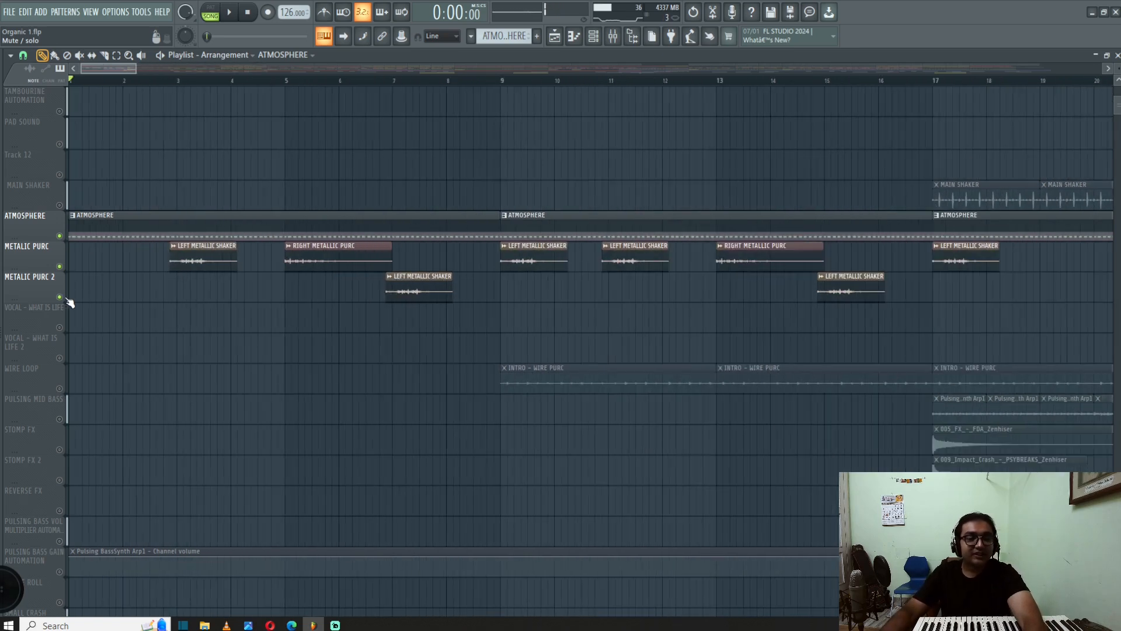
pyautogui.scroll(3, 178, 265)
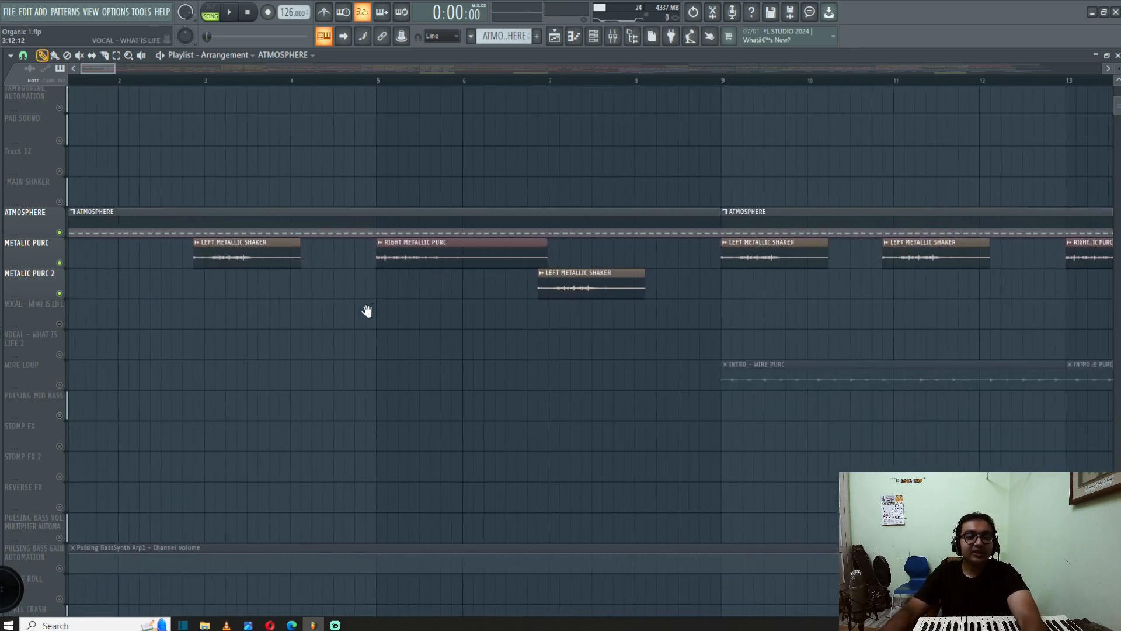
pyautogui.click(234, 83)
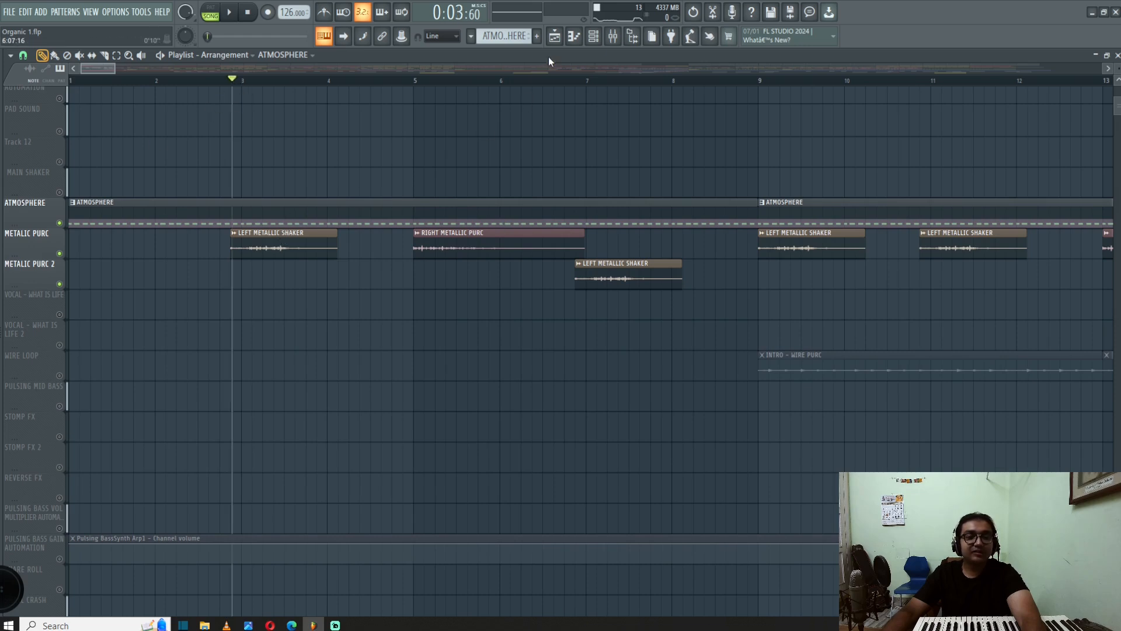
pyautogui.doubleClick(269, 241)
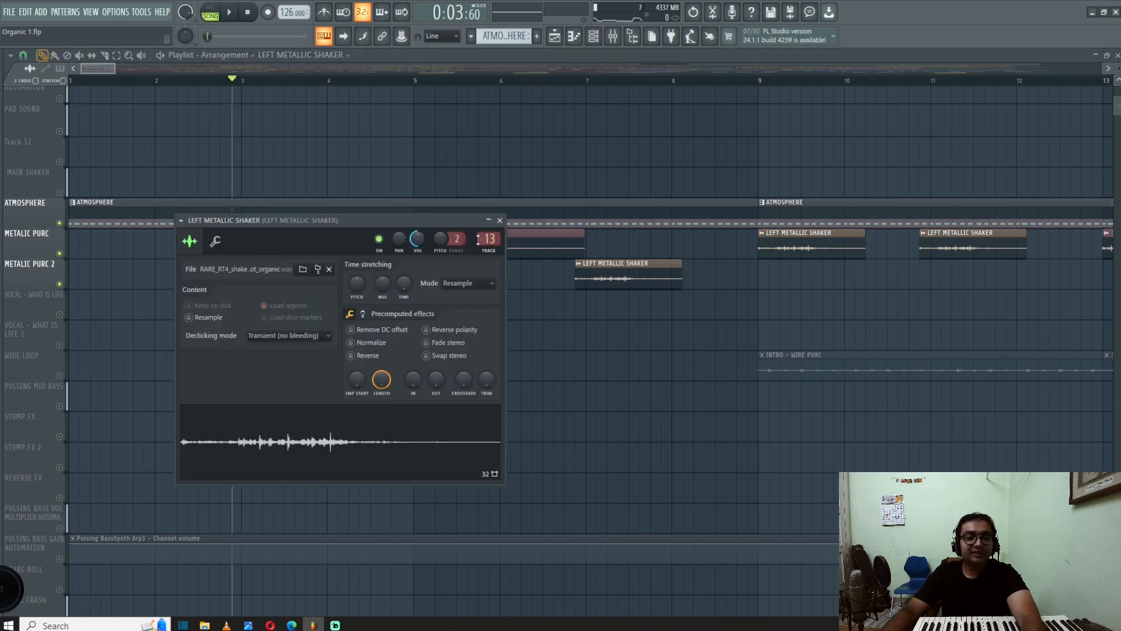
pyautogui.click(612, 37)
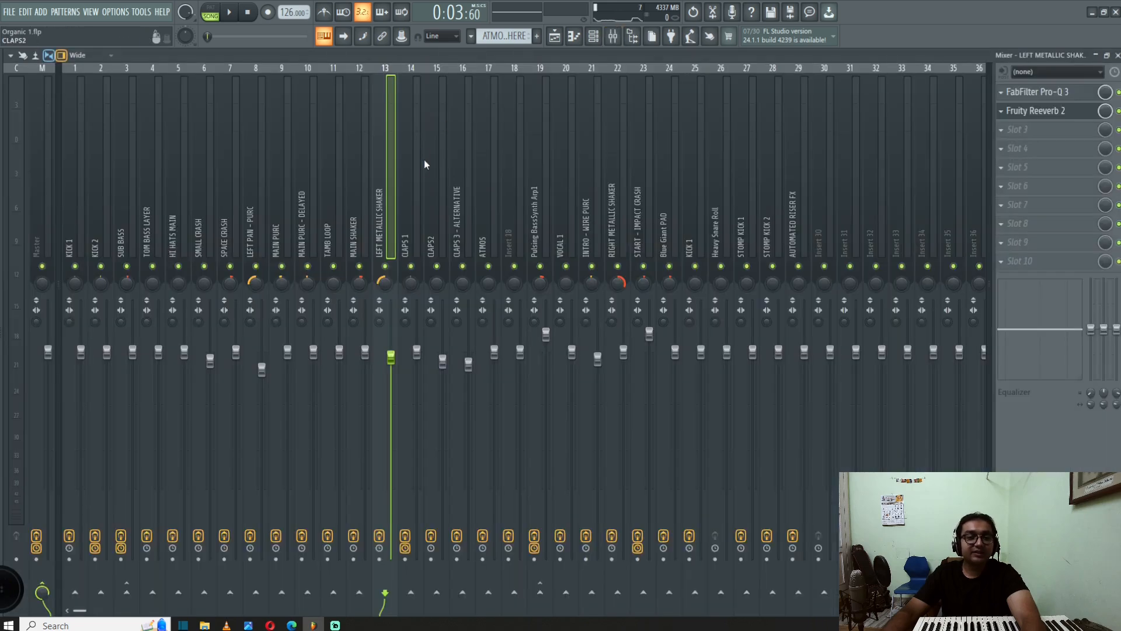
# - Solo the LEFT METALLIC SHAKER mixer track and play the shaker on its own from the playhead
pyautogui.press('space')
pyautogui.press('space')
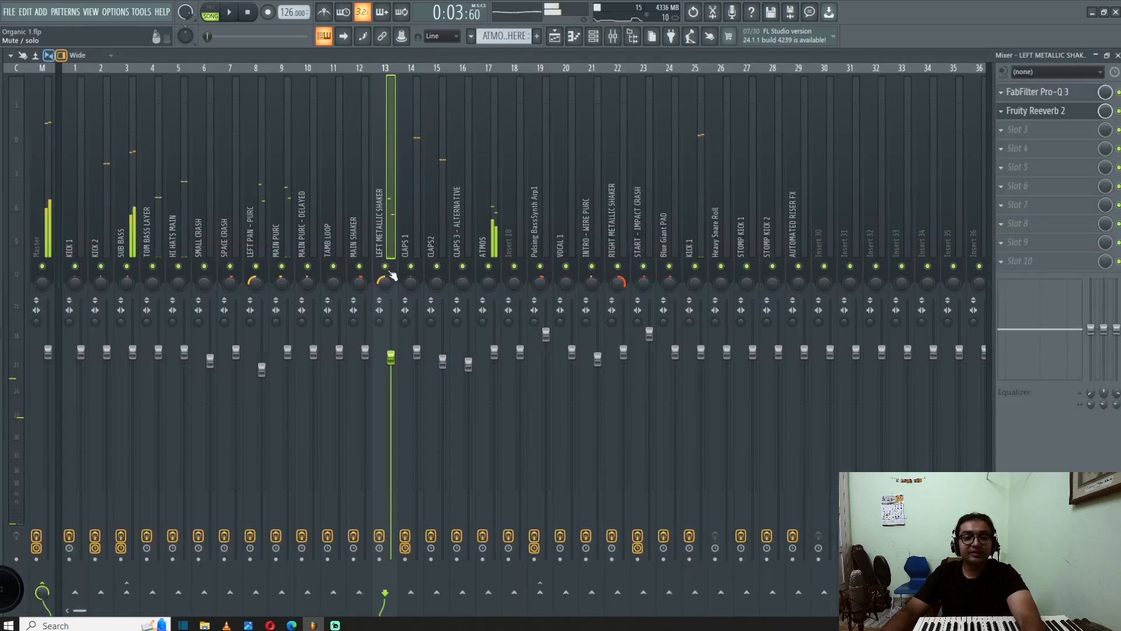
pyautogui.rightClick(386, 266)
pyautogui.press('space')
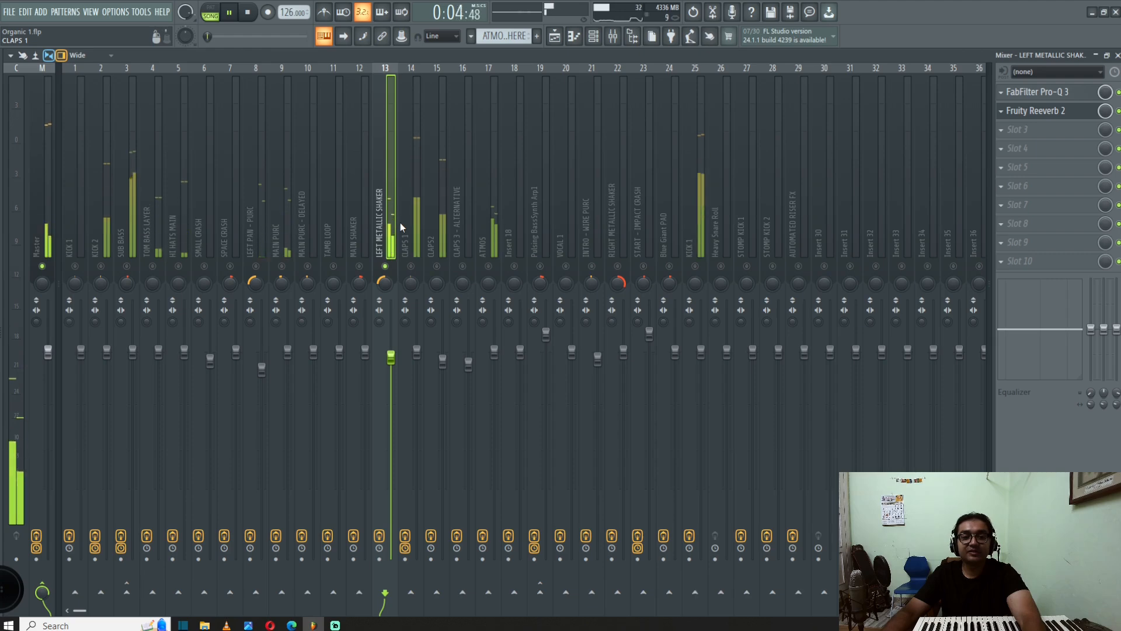
pyautogui.press('space')
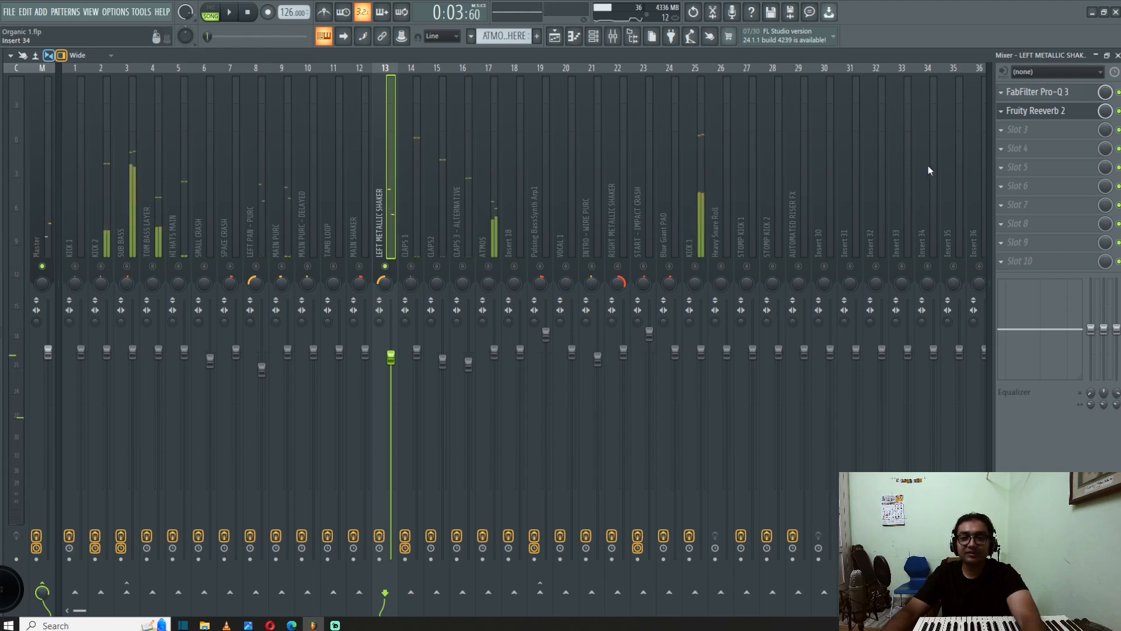
# - Examine the FabFilter Pro-Q 3 filter curve on the LEFT METALLIC SHAKER track while it plays, and close the plugin
pyautogui.click(1034, 94)
pyautogui.press('space')
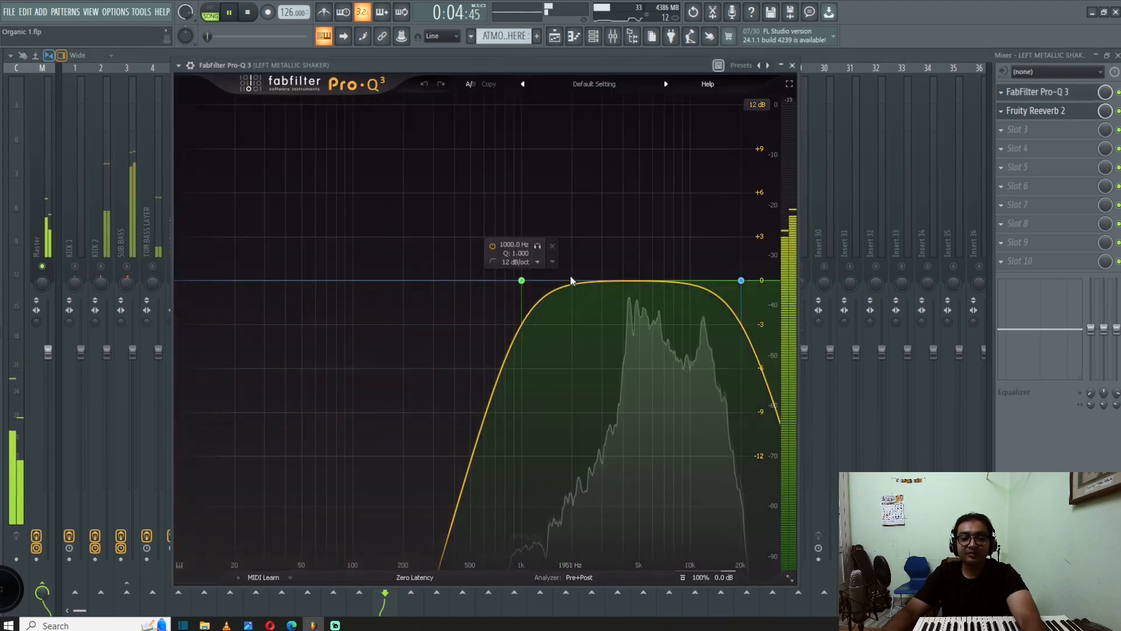
pyautogui.press('space')
pyautogui.click(792, 65)
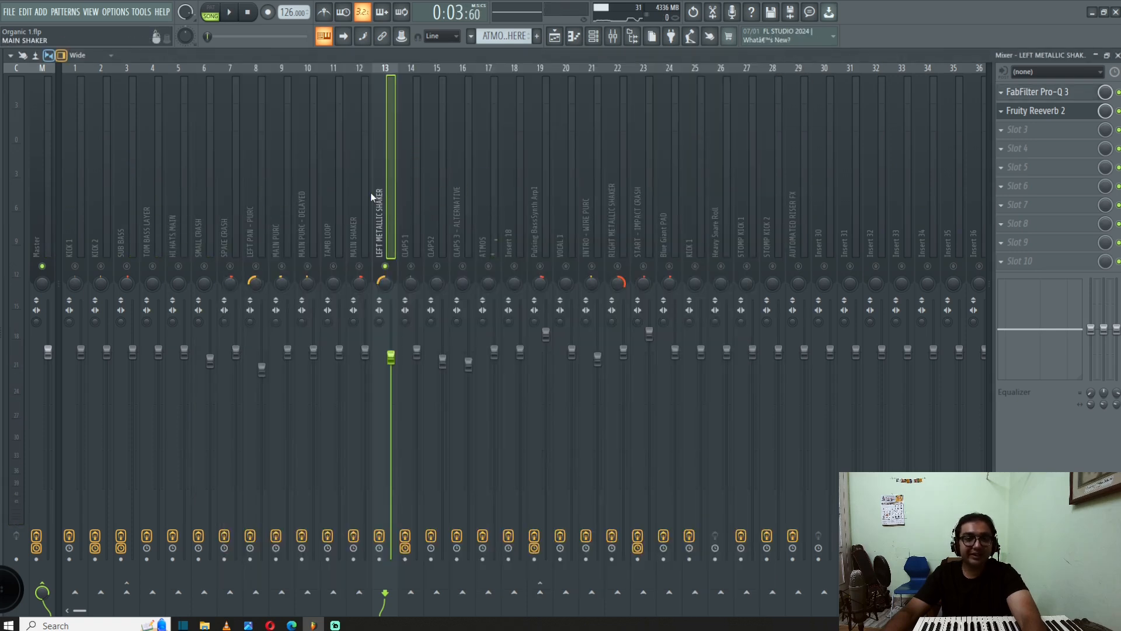
# - Examine the Fruity Reeverb 2 settings on the LEFT METALLIC SHAKER track, close the plugin and play the shaker with the reverb active
pyautogui.click(1045, 111)
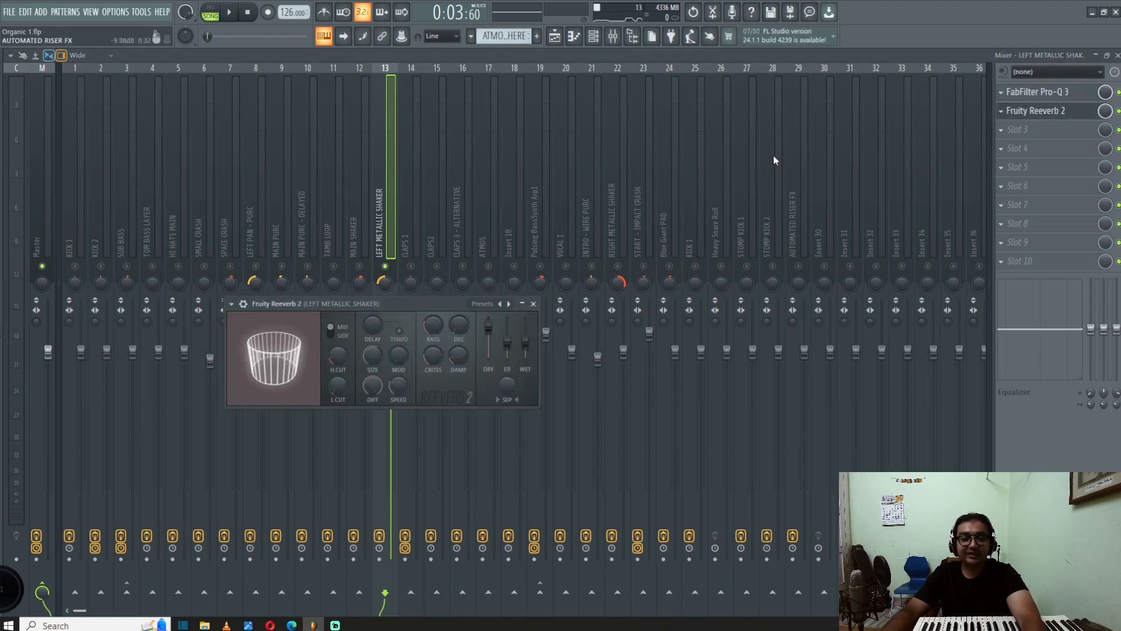
pyautogui.click(533, 303)
pyautogui.press('space')
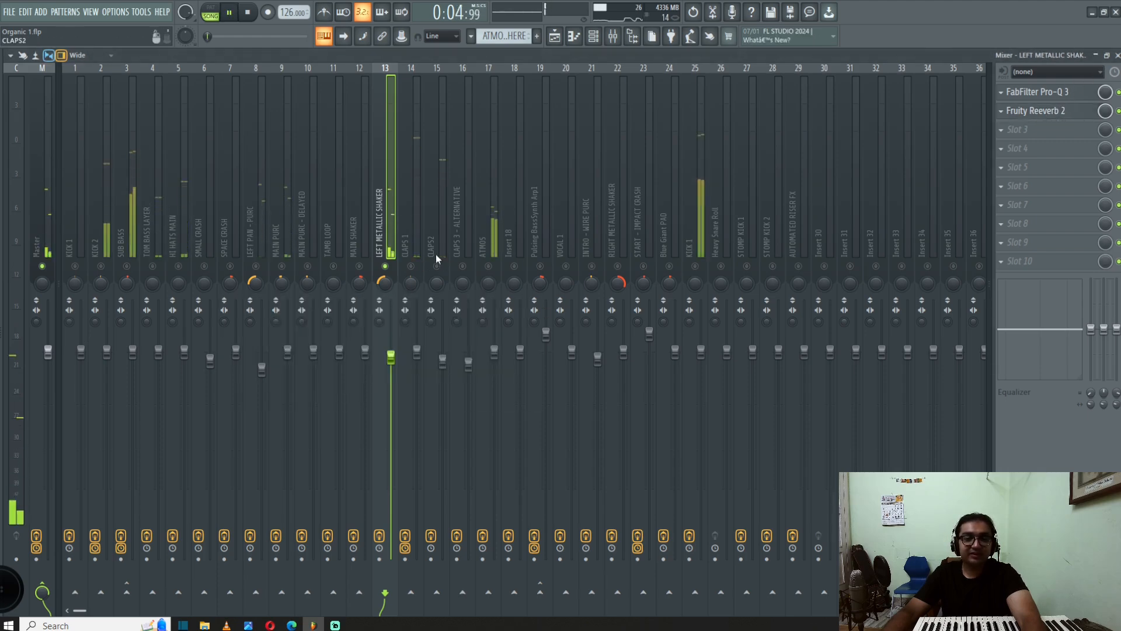
pyautogui.press('space')
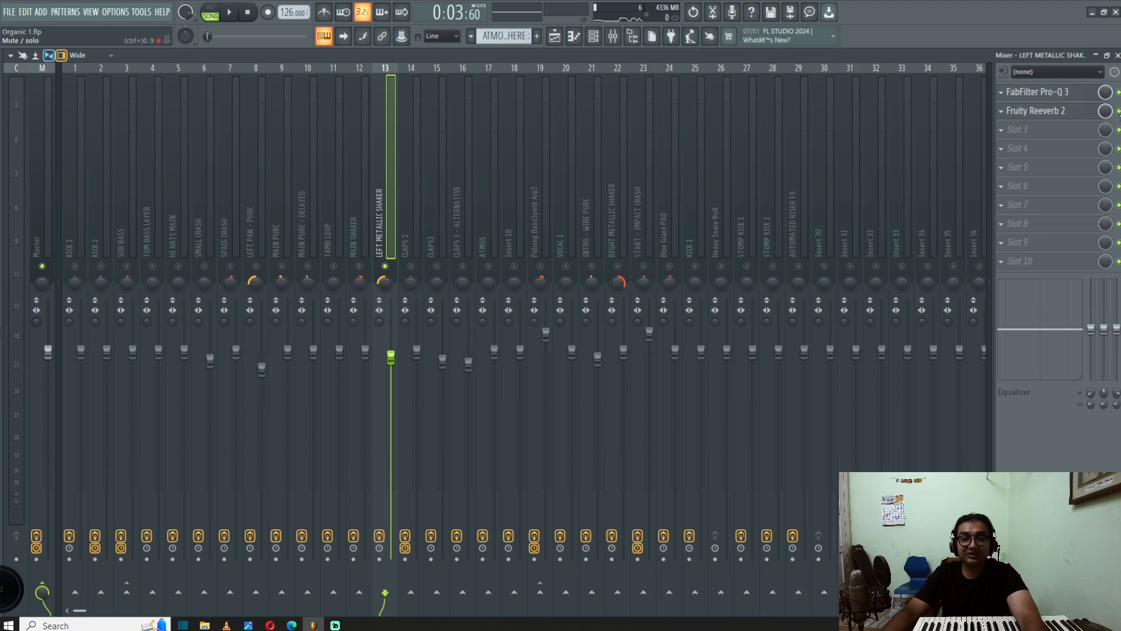
# - Compare the LEFT METALLIC SHAKER sound by playing it with Fruity Reeverb 2 bypassed and with it enabled again
pyautogui.press('space')
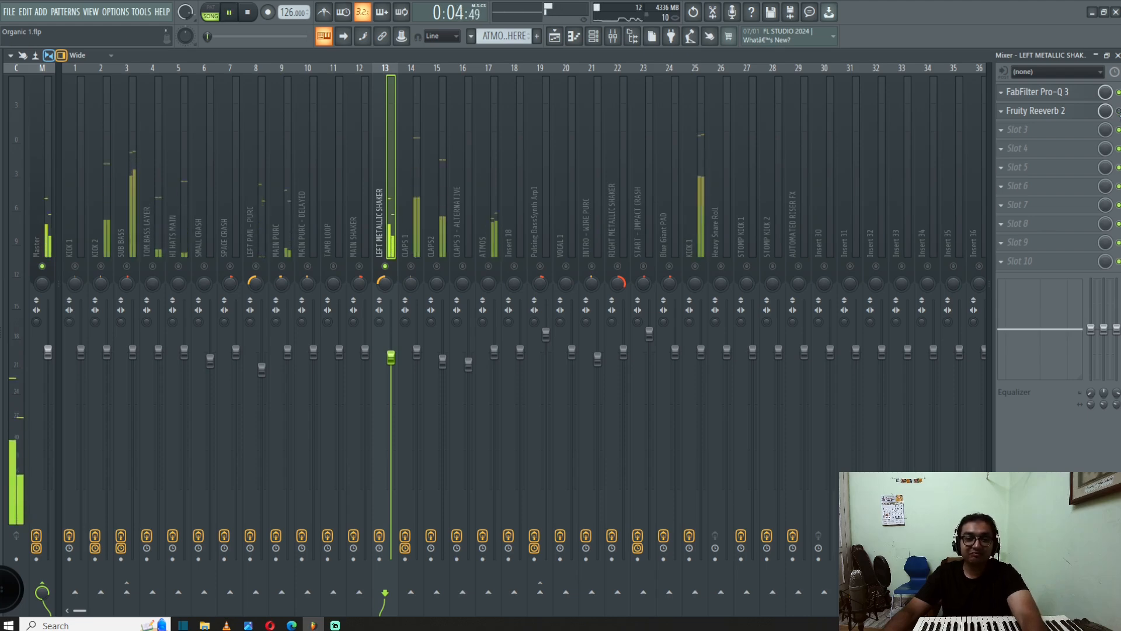
pyautogui.press('space')
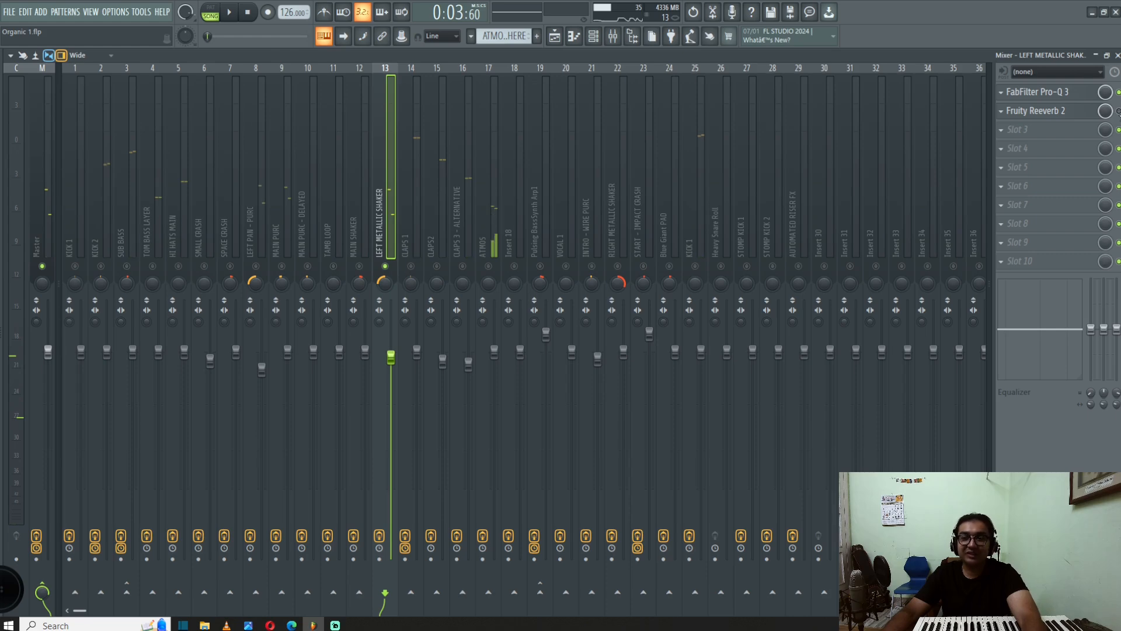
pyautogui.press('space')
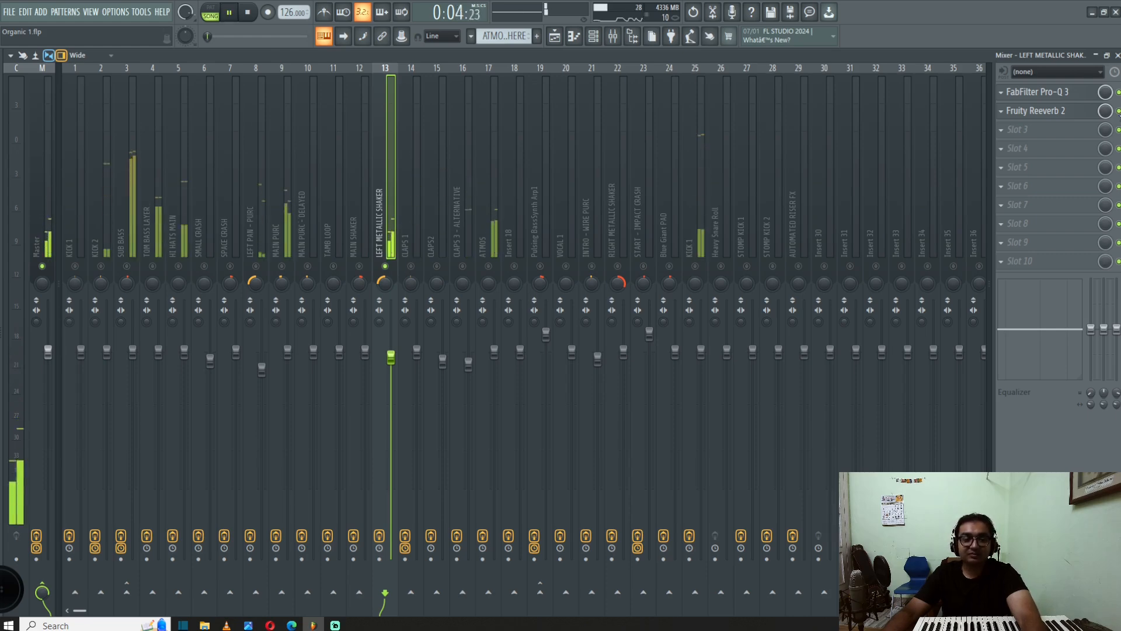
pyautogui.press('space')
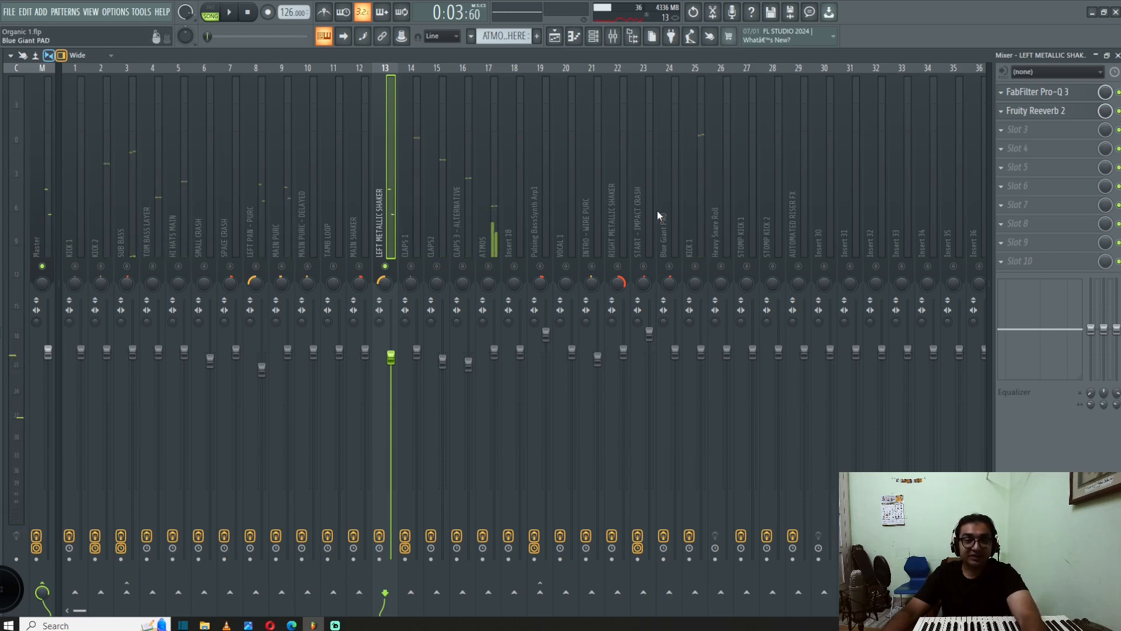
# - Open the RIGHT METALLIC PURC sample's channel settings and its RIGHT METALLIC SHAKER mixer track, and play the panned percussion
pyautogui.press('F5')
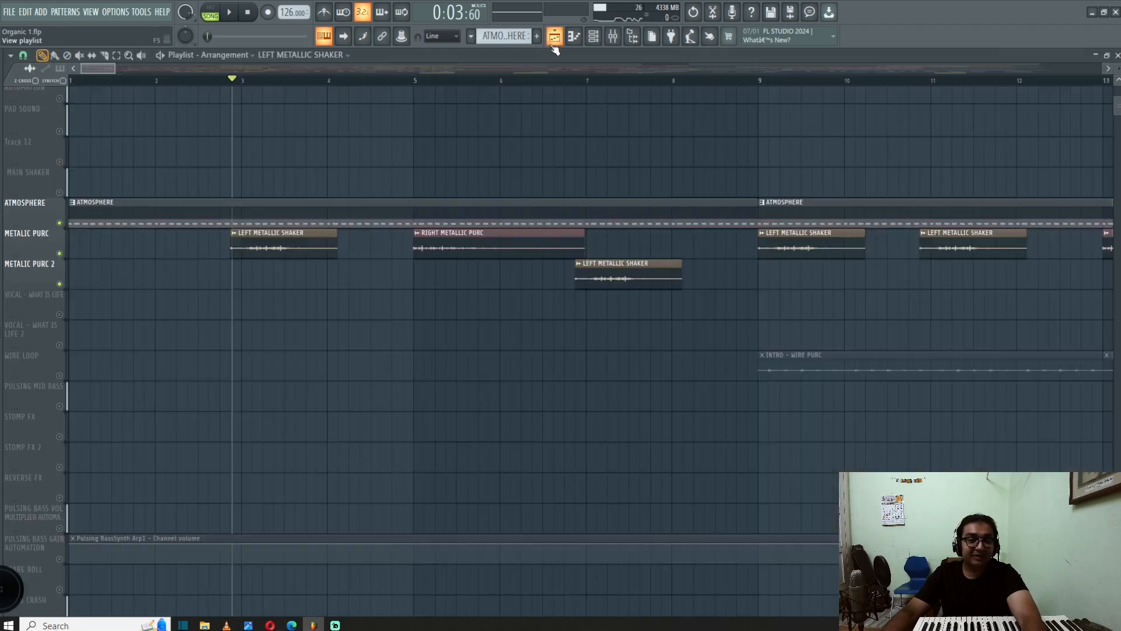
pyautogui.doubleClick(477, 249)
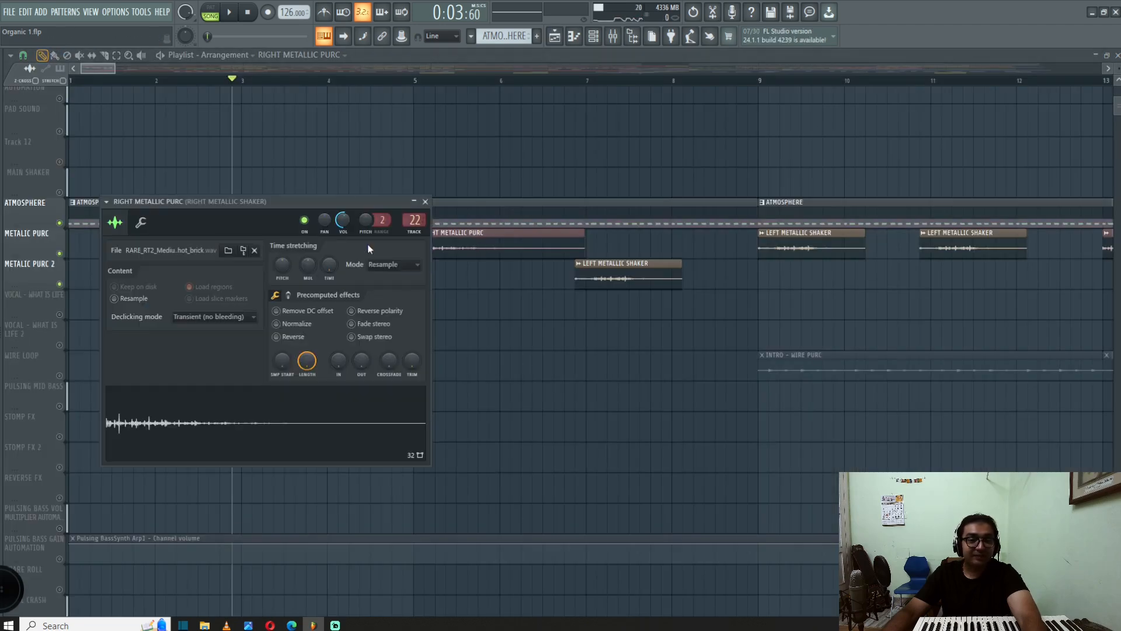
pyautogui.click(611, 38)
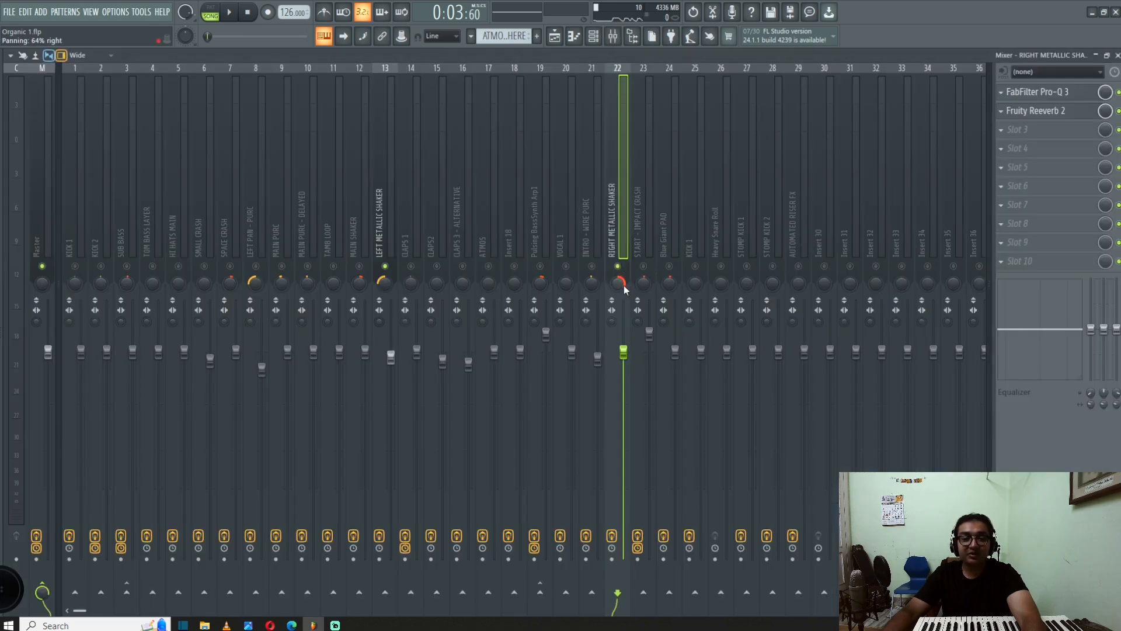
pyautogui.press('space')
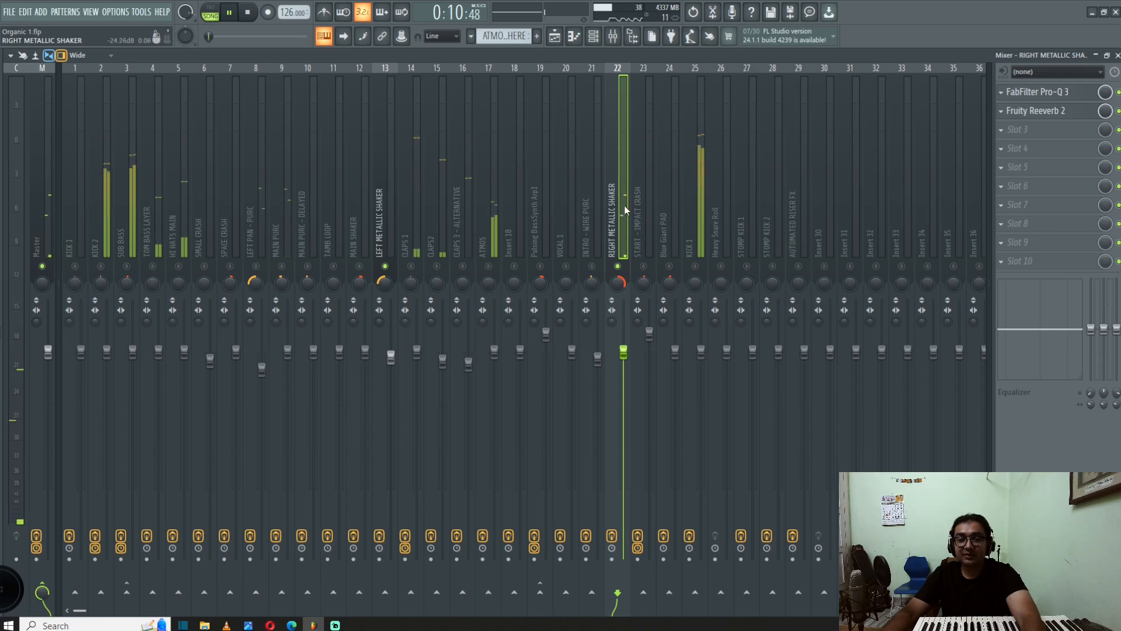
pyautogui.press('space')
# - Examine the FabFilter Pro-Q 3 filter curve and the Fruity Reeverb 2 settings on the RIGHT METALLIC SHAKER track
pyautogui.click(1031, 91)
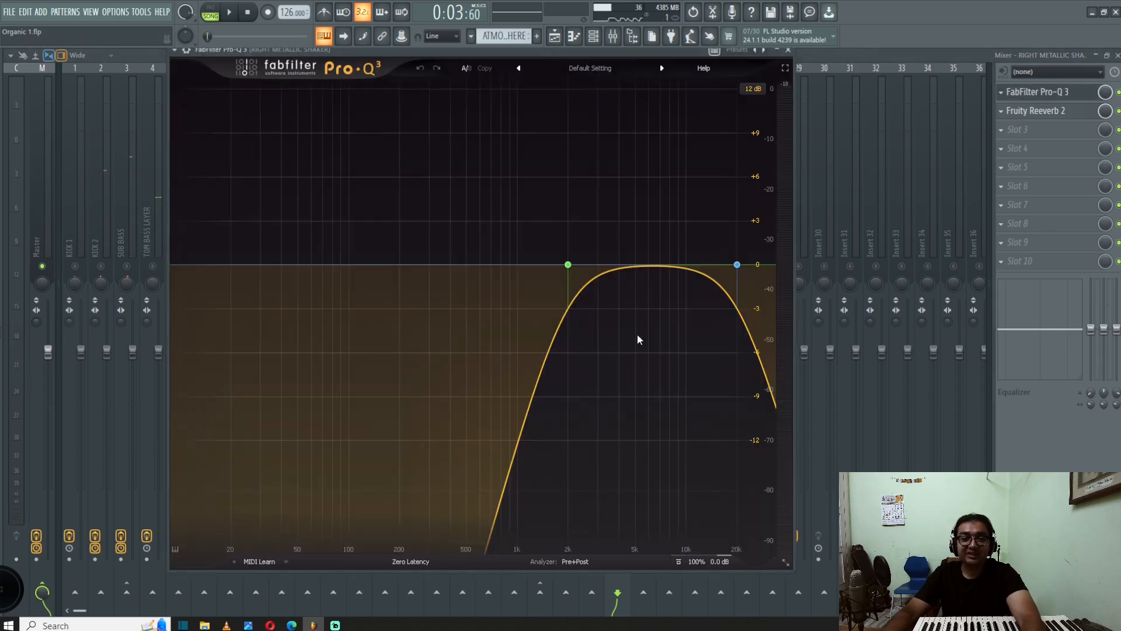
pyautogui.click(788, 50)
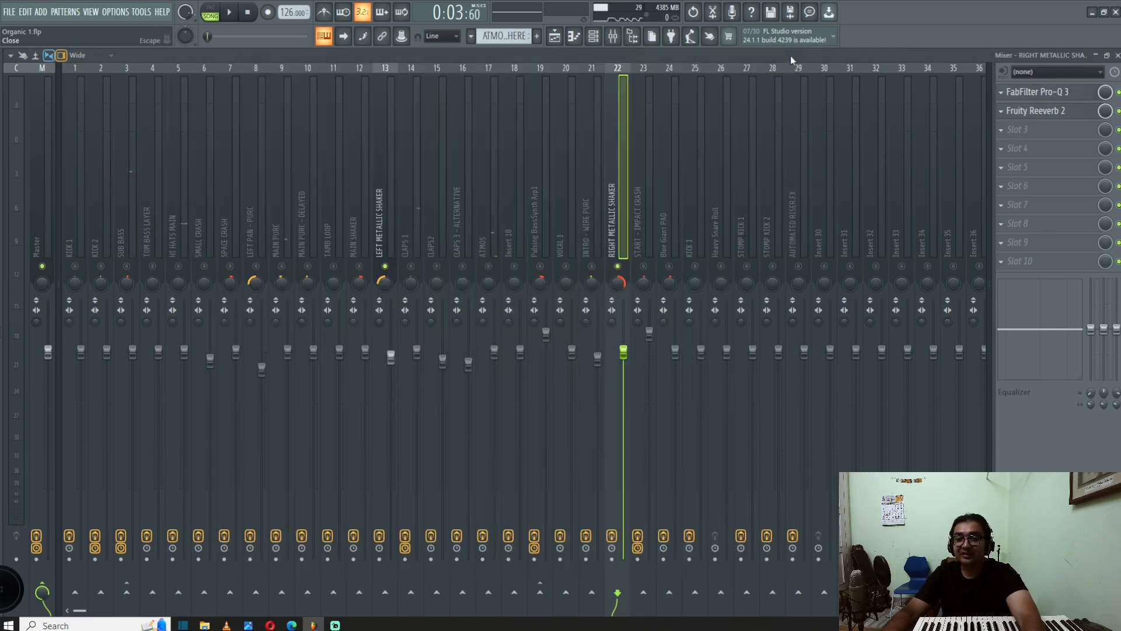
pyautogui.click(1050, 117)
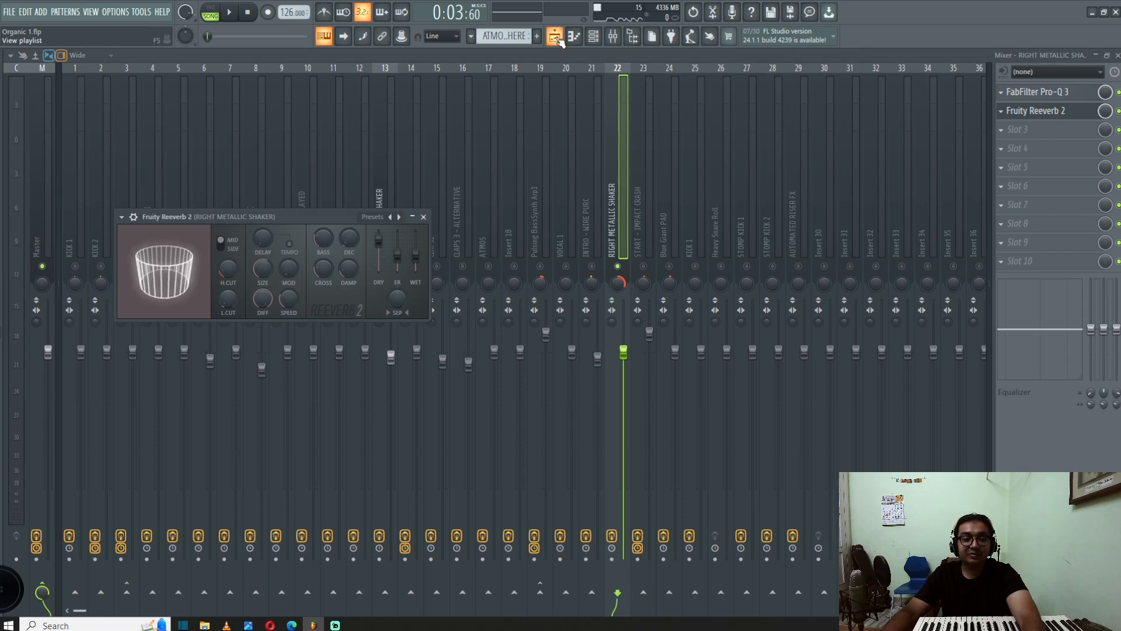
# - In the playlist, solo the VOCAL - WHAT IS LIFE track and unmute ATMOSPHERE, METALIC PURC and METALIC PURC 2
pyautogui.press('F5')
pyautogui.scroll(-3, 321, 313)
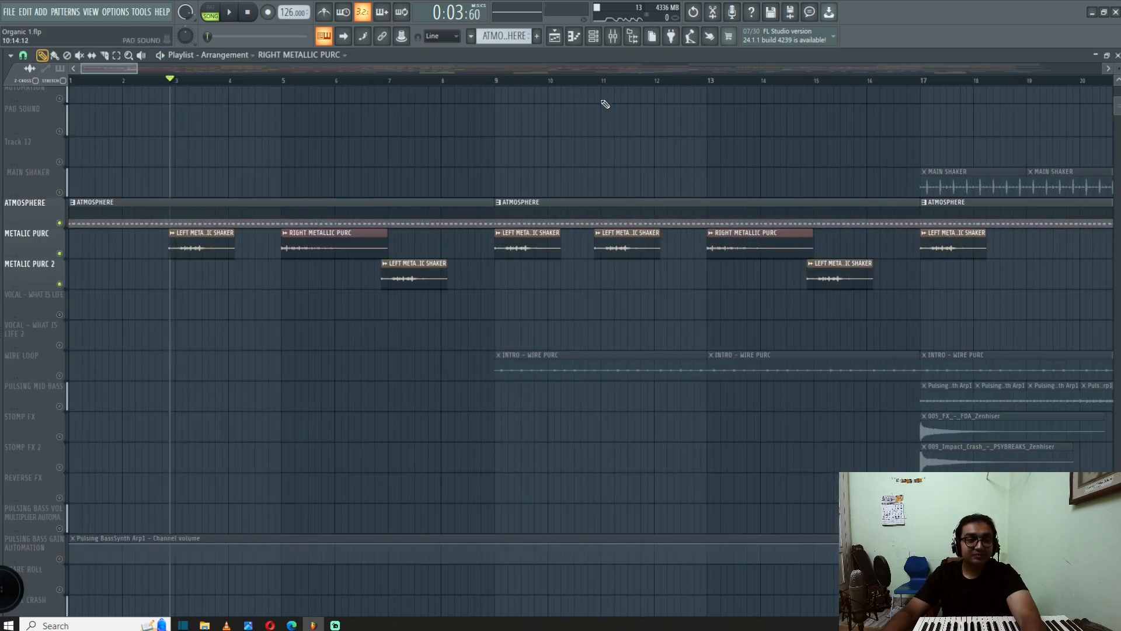
pyautogui.click(59, 193)
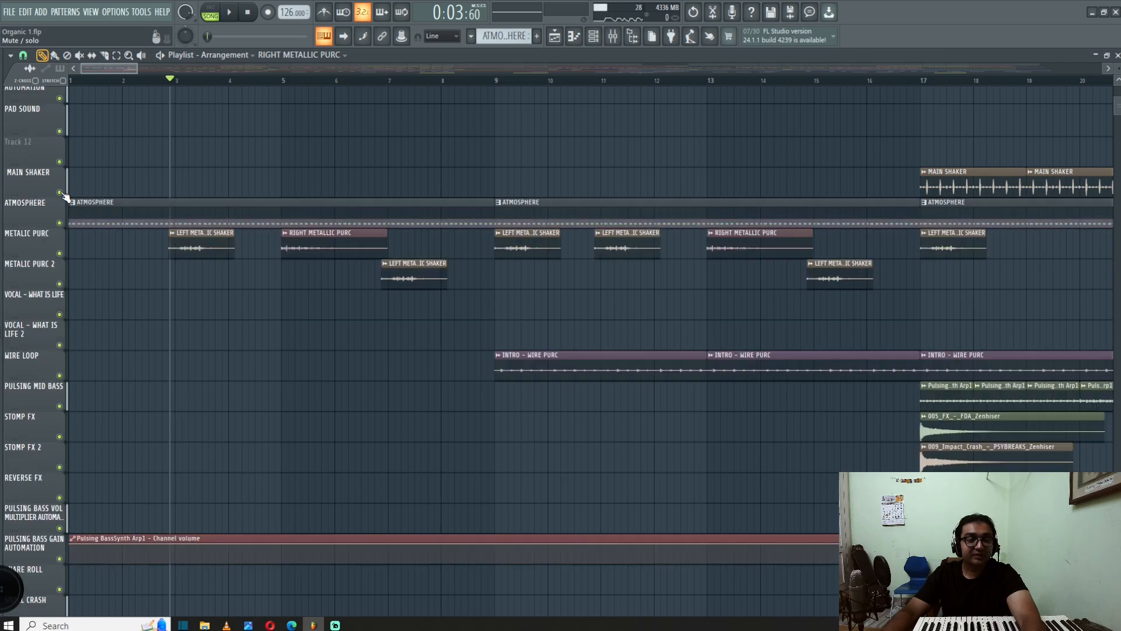
pyautogui.scroll(-6, 63, 421)
pyautogui.keyDown('ctrl'); pyautogui.click(59, 314); pyautogui.keyUp('ctrl')
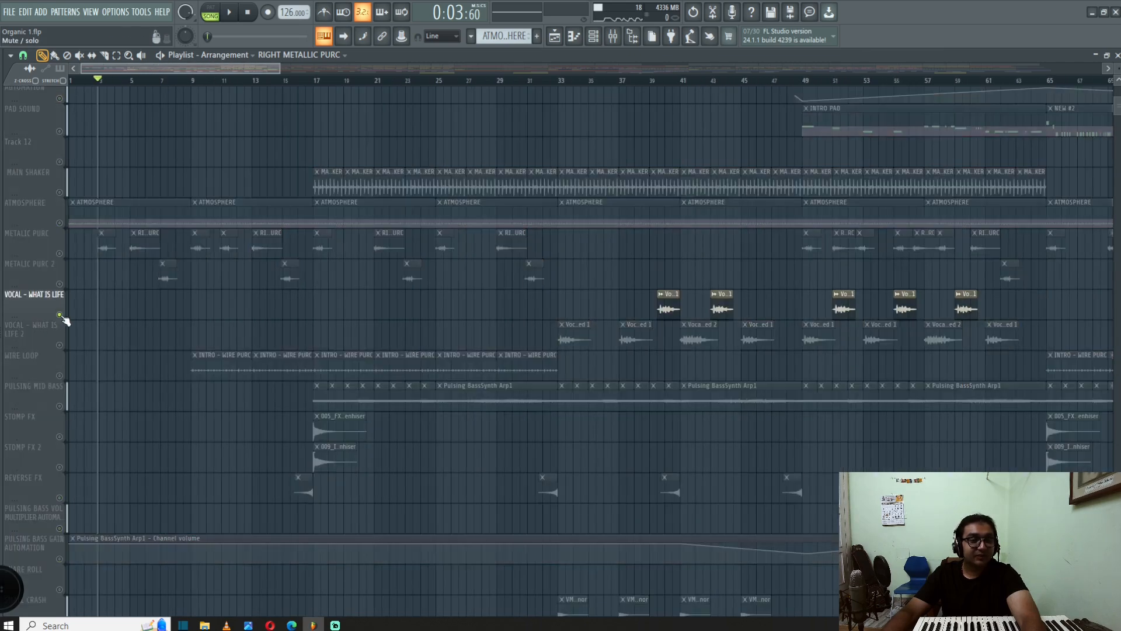
pyautogui.click(59, 223)
pyautogui.click(59, 254)
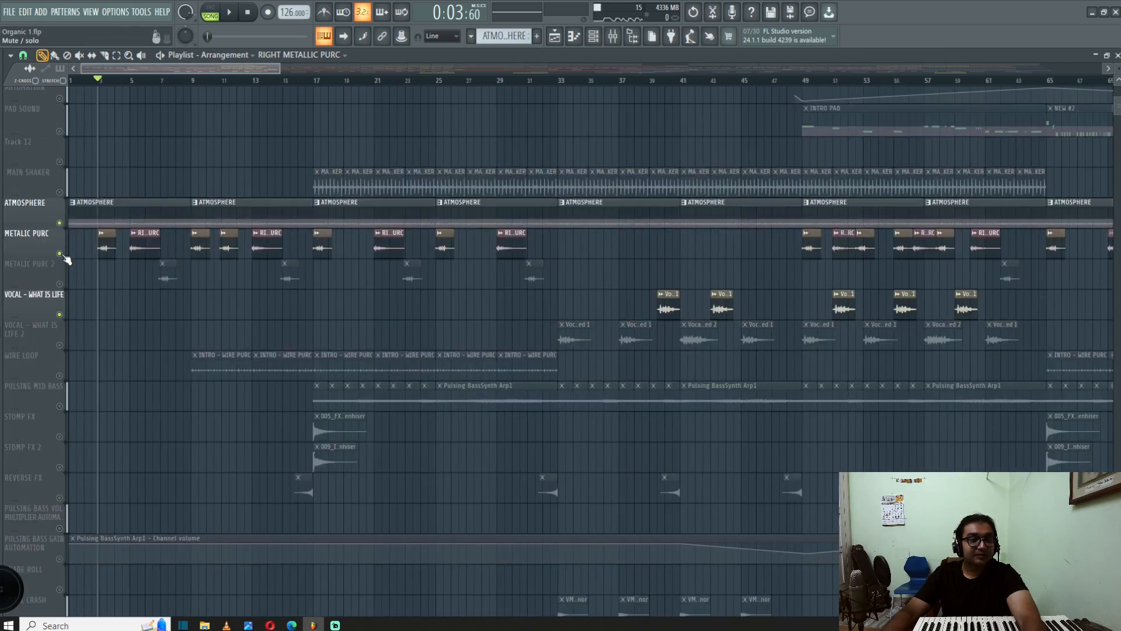
pyautogui.click(59, 284)
# - Unmute the BASS, Track 6, HI HATS, CLAP 2, CLAPS, KICK 1 and CLAP 3 playlist tracks
pyautogui.scroll(5, 65, 285)
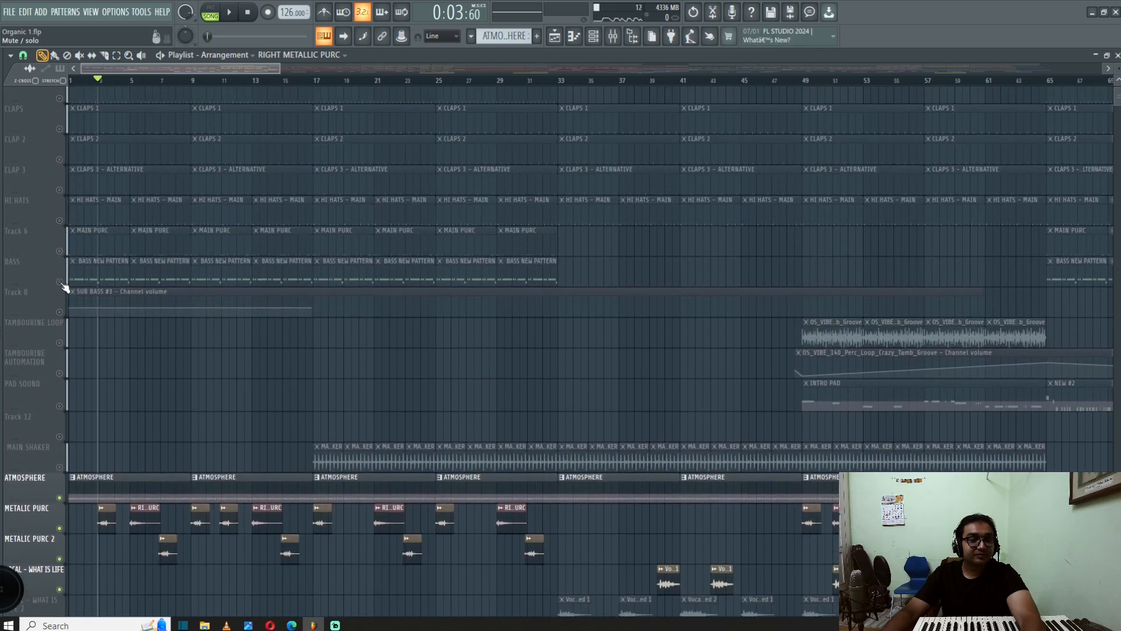
pyautogui.click(59, 281)
pyautogui.click(59, 251)
pyautogui.click(59, 221)
pyautogui.click(59, 159)
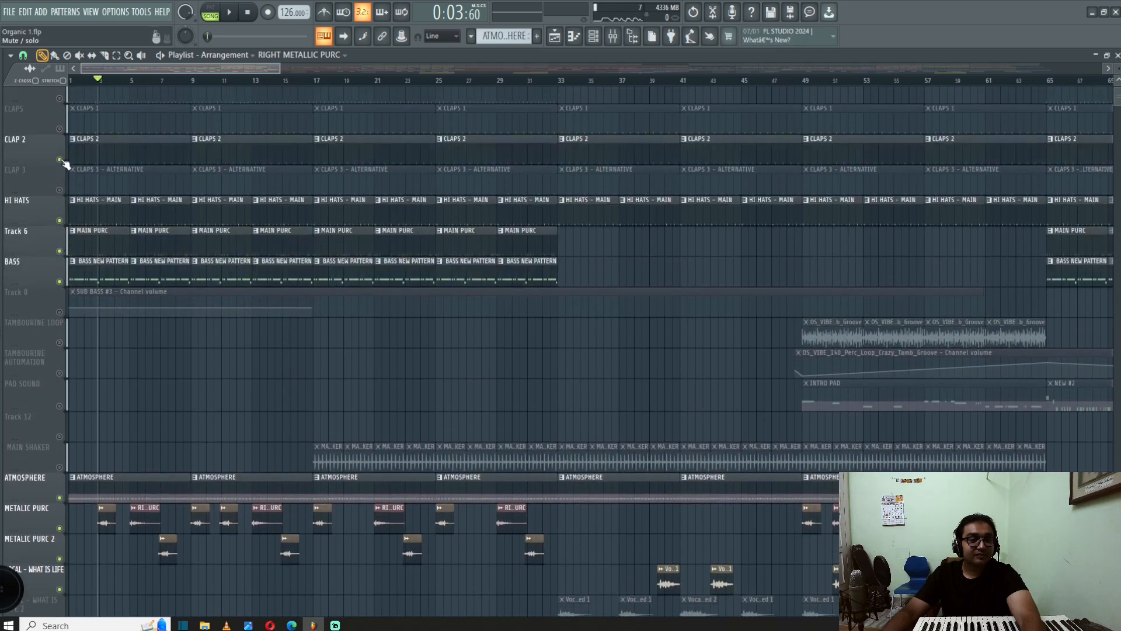
pyautogui.click(59, 128)
pyautogui.click(59, 98)
pyautogui.scroll(1, 50, 219)
pyautogui.scroll(1, 50, 219)
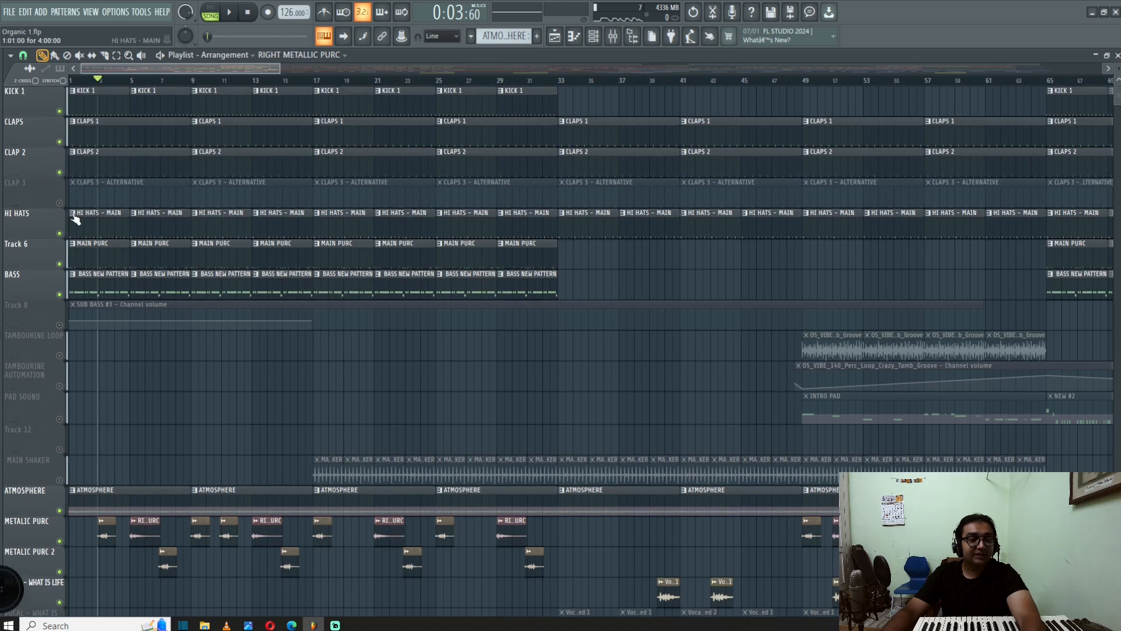
pyautogui.click(59, 202)
# - Play the enabled drum, bass, atmosphere and metallic percussion tracks together from just before bar 9
pyautogui.scroll(-6, 133, 377)
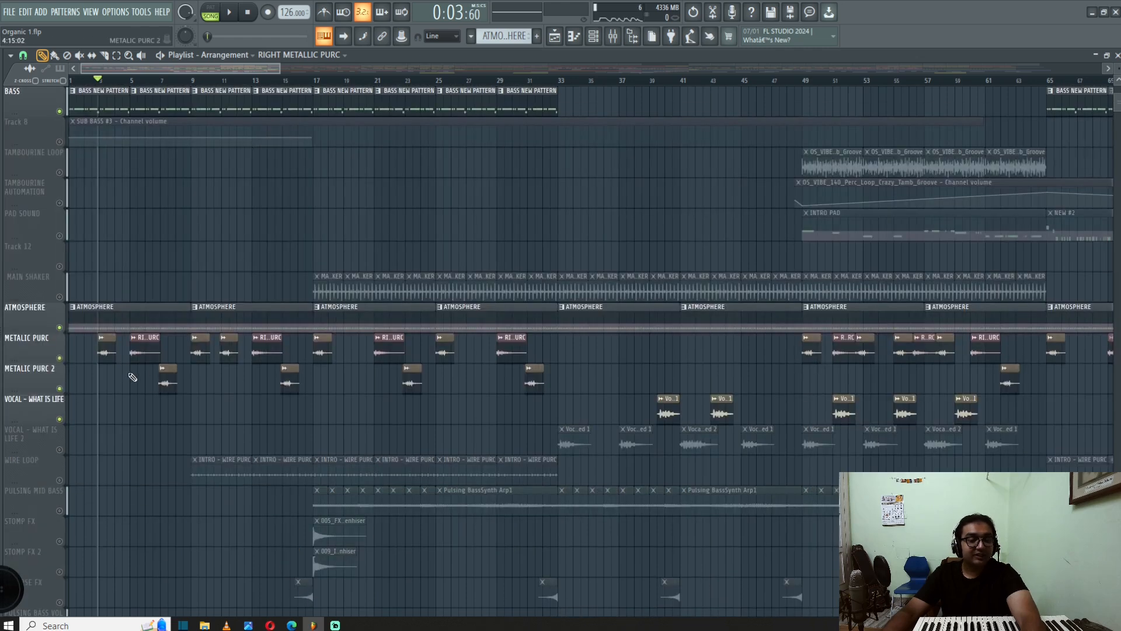
pyautogui.click(182, 81)
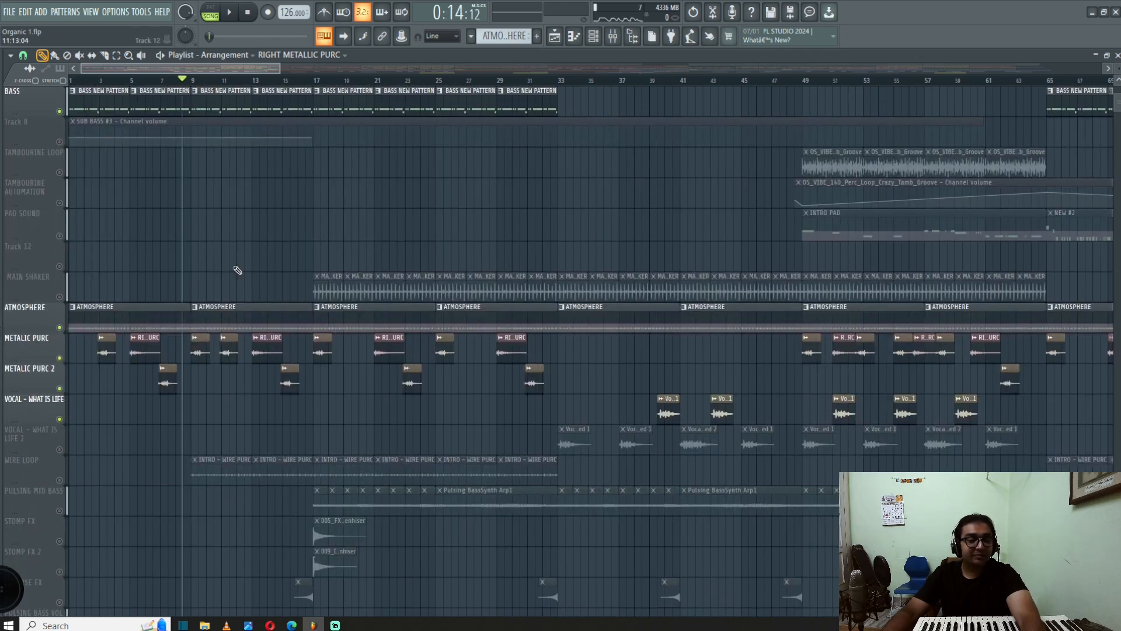
pyautogui.press('space')
pyautogui.press('F9')
pyautogui.click(555, 40)
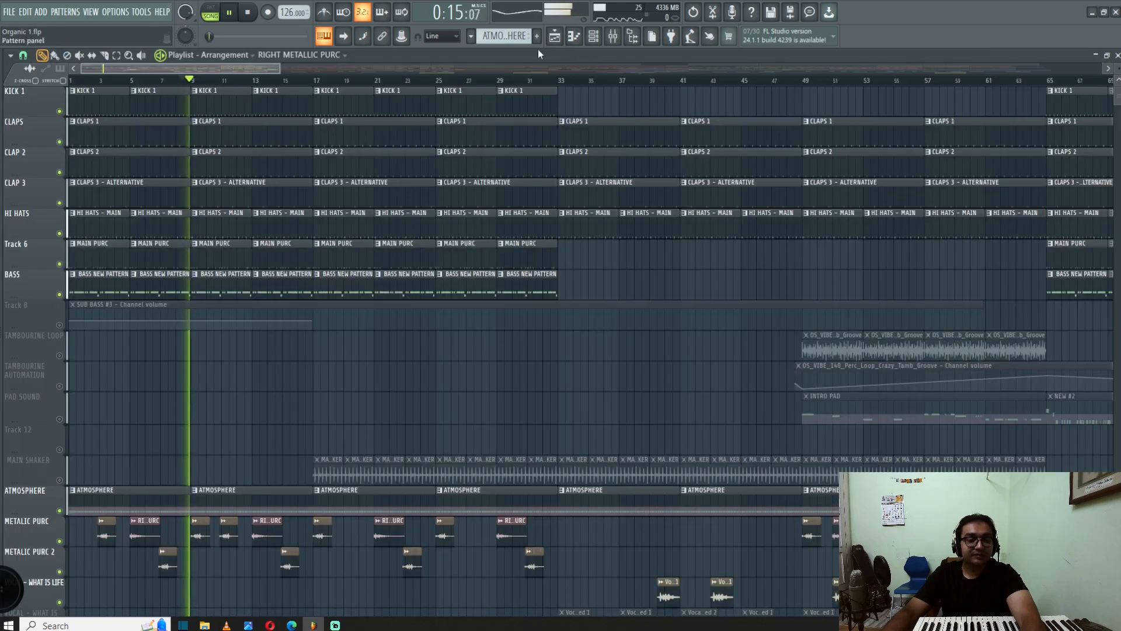
pyautogui.scroll(-5, 268, 380)
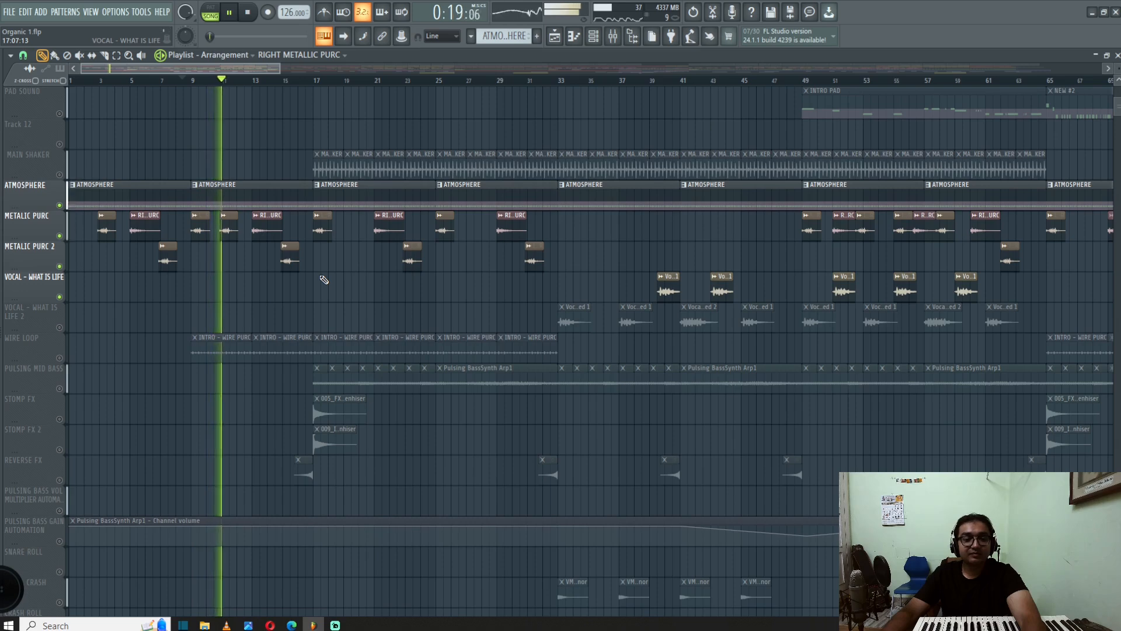
pyautogui.press('space')
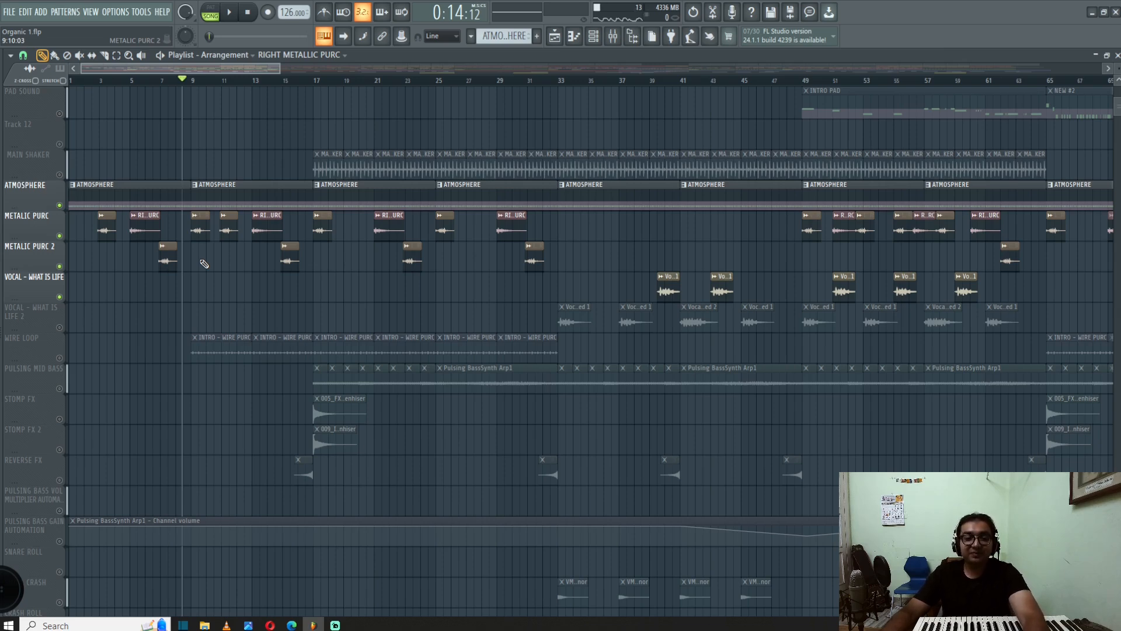
# - Examine the playlist layout to see where the wire loop clips sit against the drums, bass, shaker and metallic percussion
pyautogui.scroll(9, 204, 268)
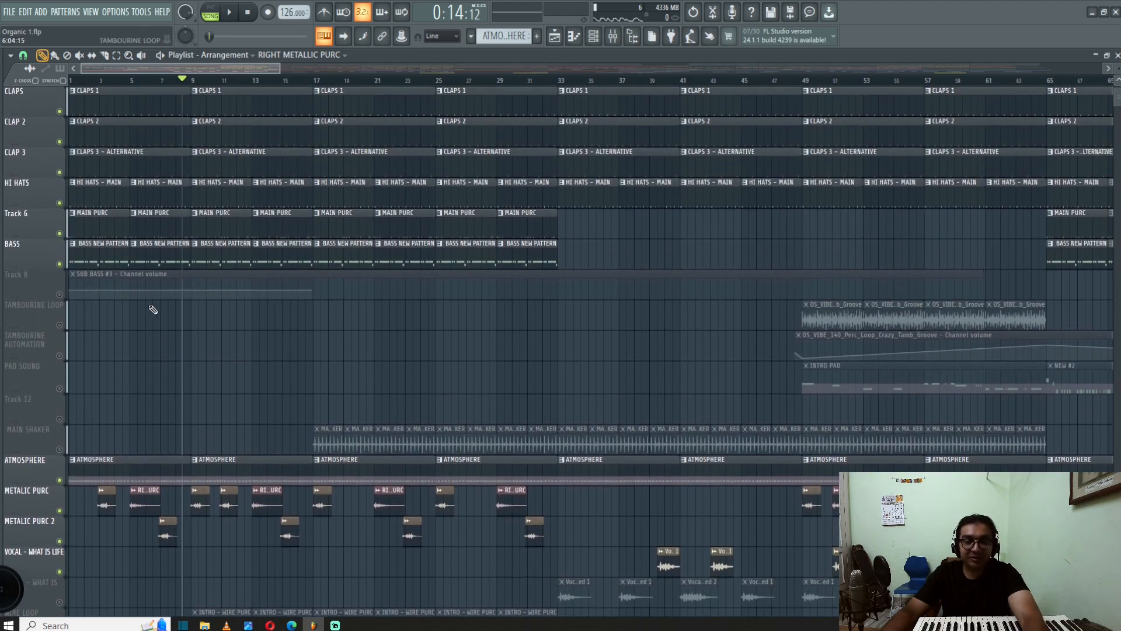
pyautogui.scroll(-5, 200, 361)
pyautogui.scroll(-1, 201, 361)
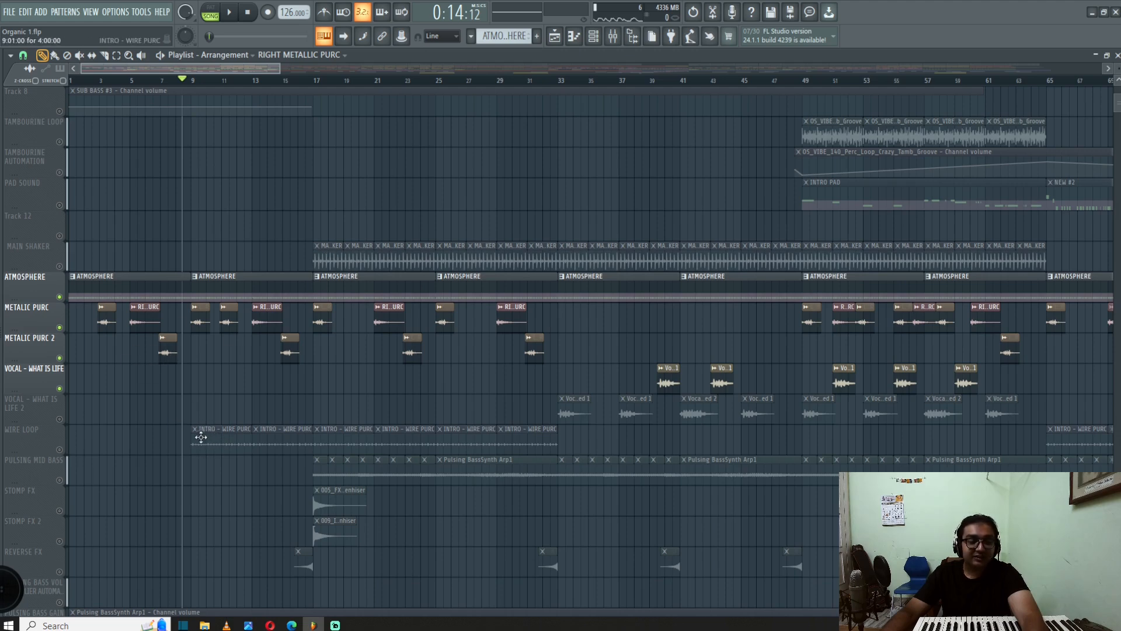
pyautogui.keyDown('ctrl'); pyautogui.scroll(2, 200, 441); pyautogui.keyUp('ctrl')
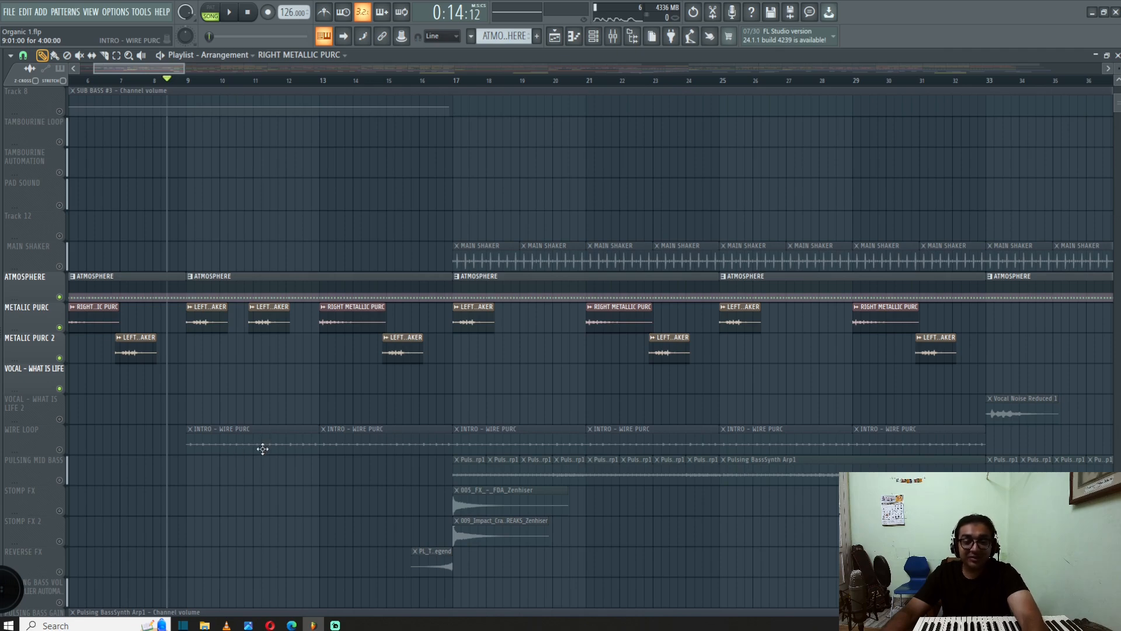
pyautogui.keyDown('ctrl'); pyautogui.scroll(-2, 262, 449); pyautogui.keyUp('ctrl')
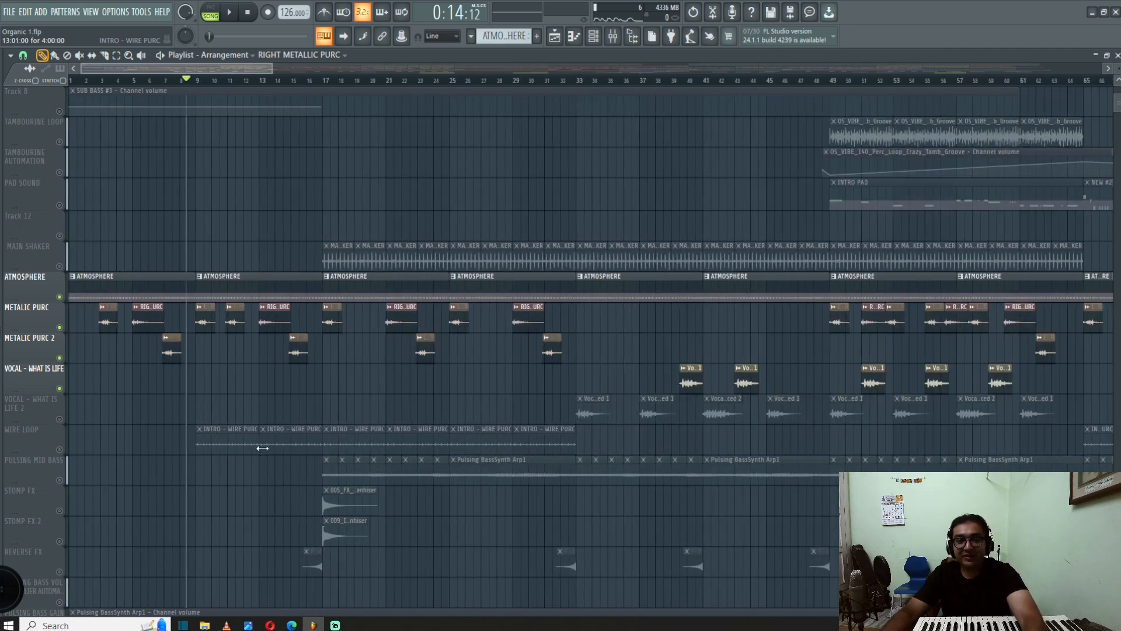
pyautogui.keyDown('ctrl'); pyautogui.scroll(-2, 251, 365); pyautogui.keyUp('ctrl')
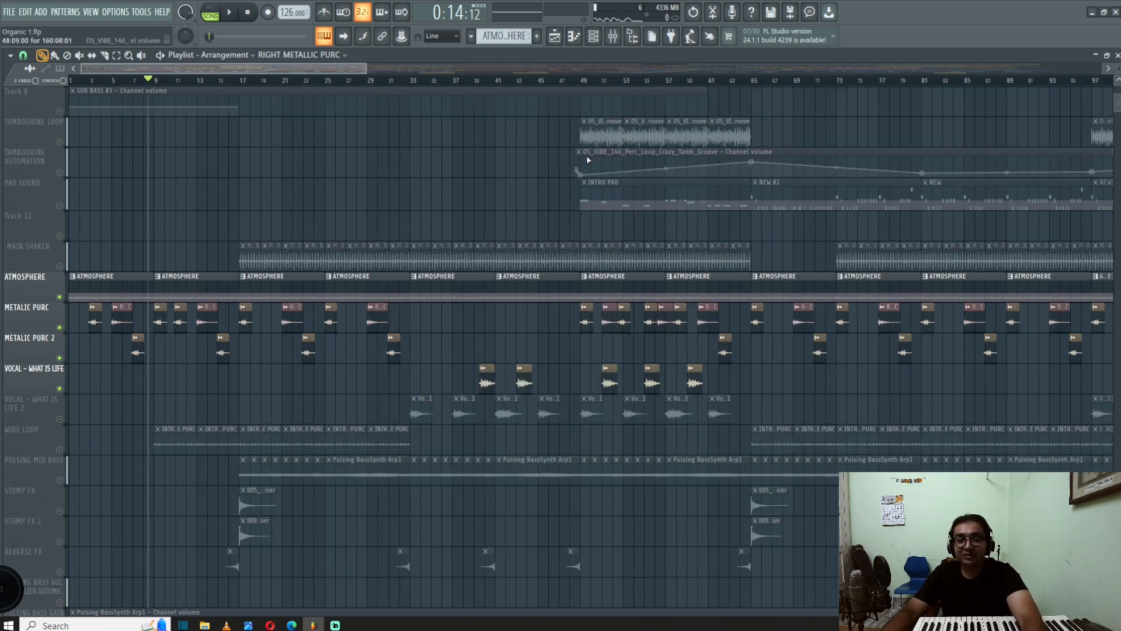
pyautogui.scroll(-3, 448, 284)
pyautogui.scroll(-1, 448, 284)
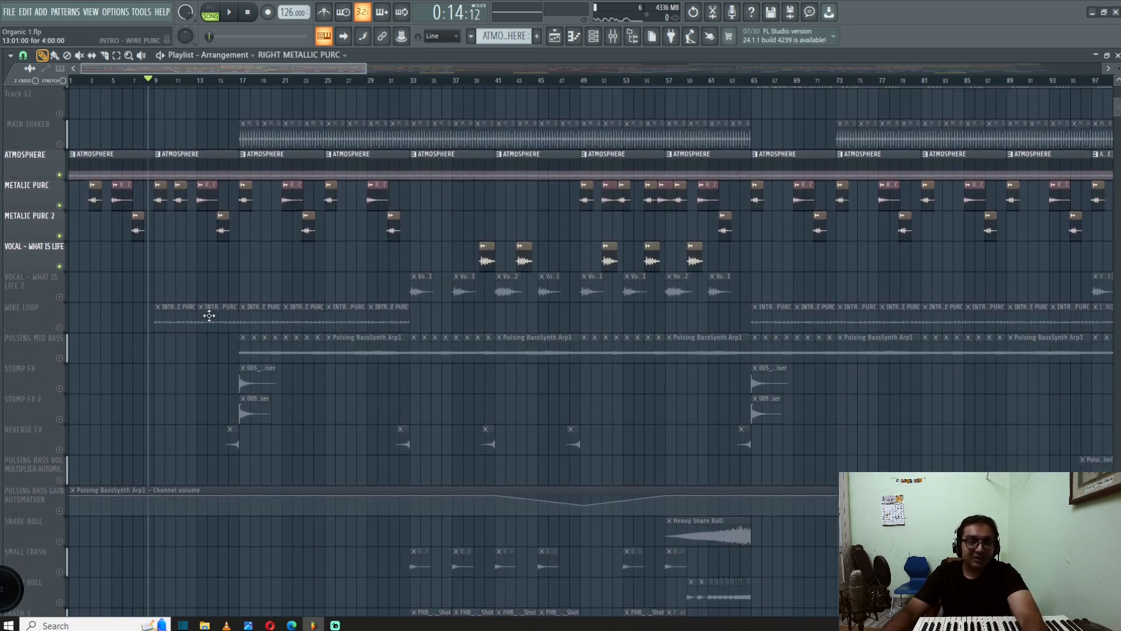
pyautogui.scroll(-3, 217, 313)
pyautogui.scroll(10, 212, 283)
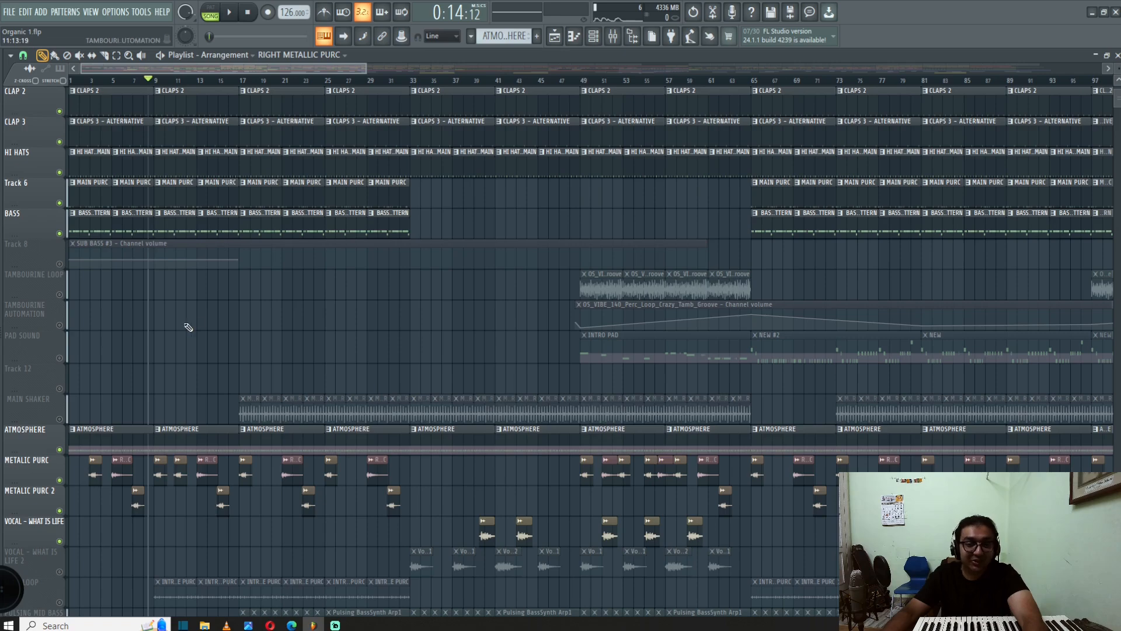
# - Unmute the WIRE LOOP playlist track, play the arrangement from just before bar 9 and check the mixer
pyautogui.scroll(-5, 186, 325)
pyautogui.click(60, 389)
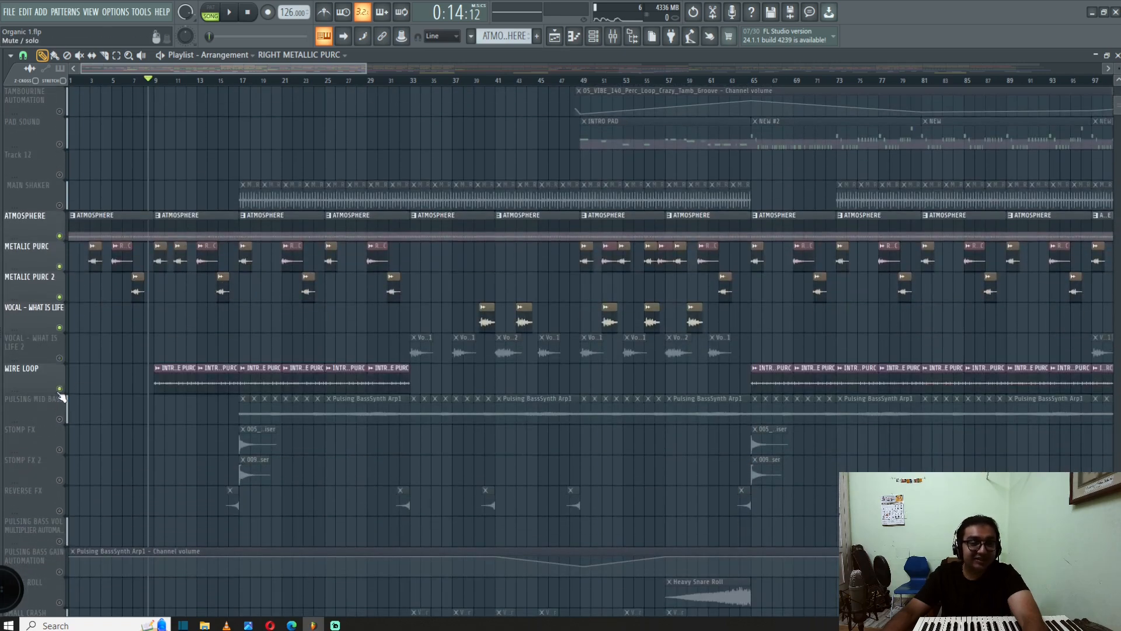
pyautogui.scroll(3, 187, 433)
pyautogui.press('space')
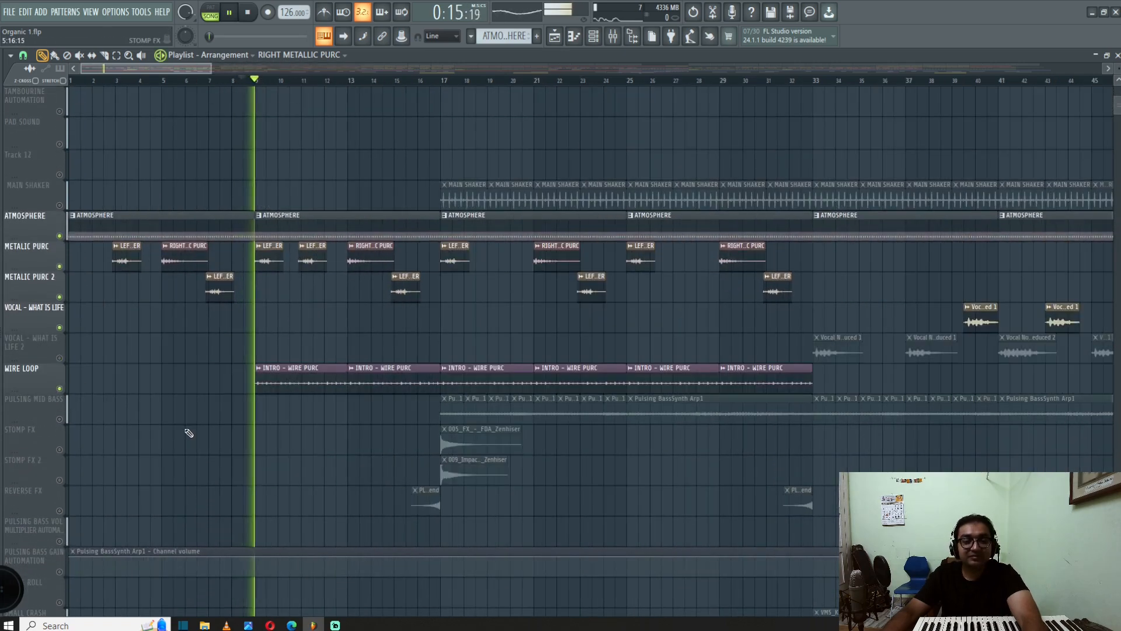
pyautogui.scroll(-3, 184, 432)
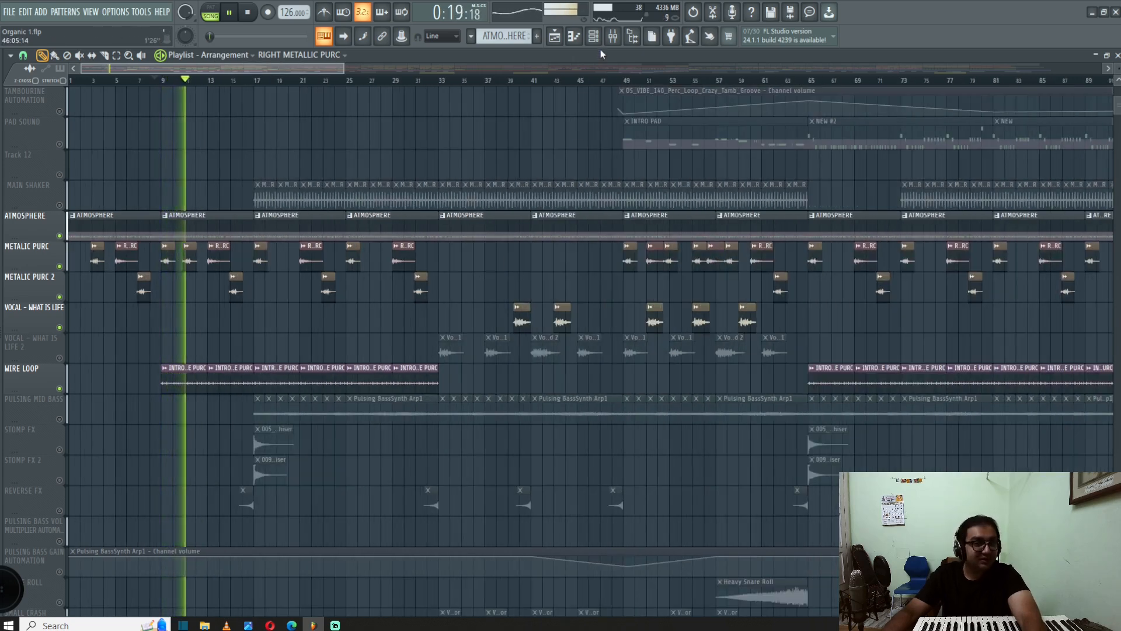
pyautogui.click(613, 37)
pyautogui.click(613, 37)
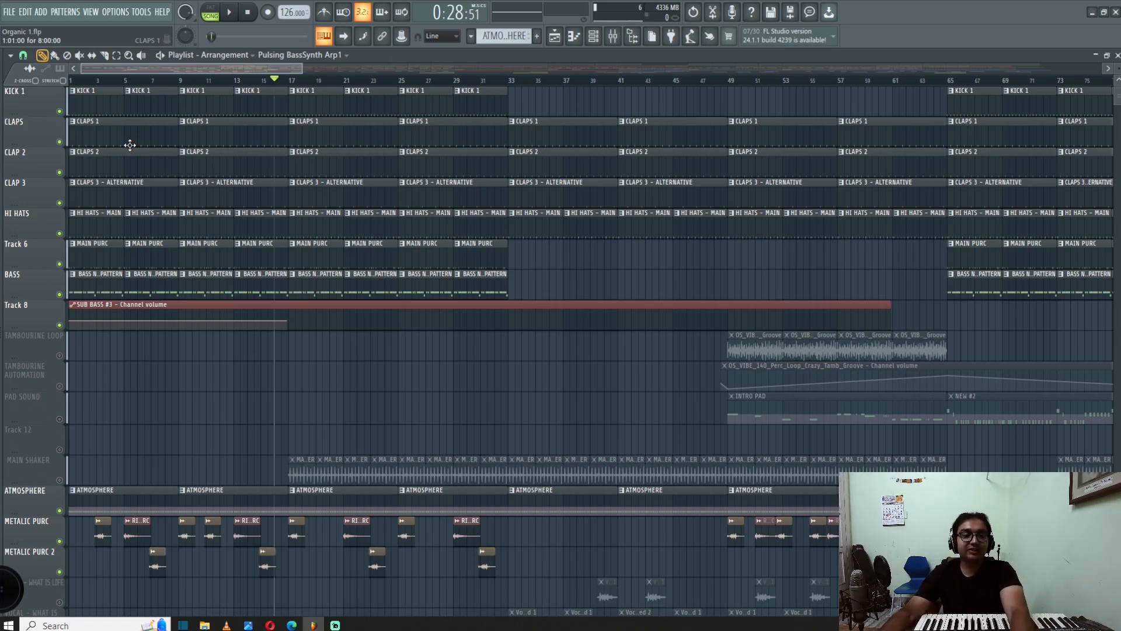
# - Return the playhead to the start of the song and examine where the WIRE LOOP and MAIN SHAKER clips begin
pyautogui.scroll(-5, 199, 390)
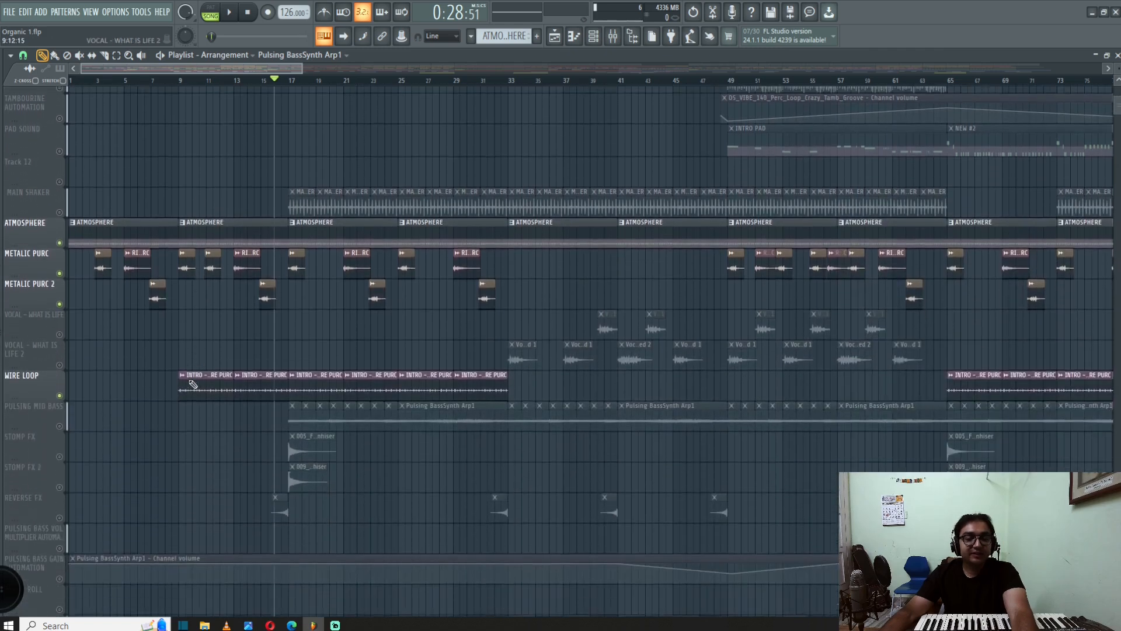
pyautogui.scroll(3, 129, 377)
pyautogui.click(70, 81)
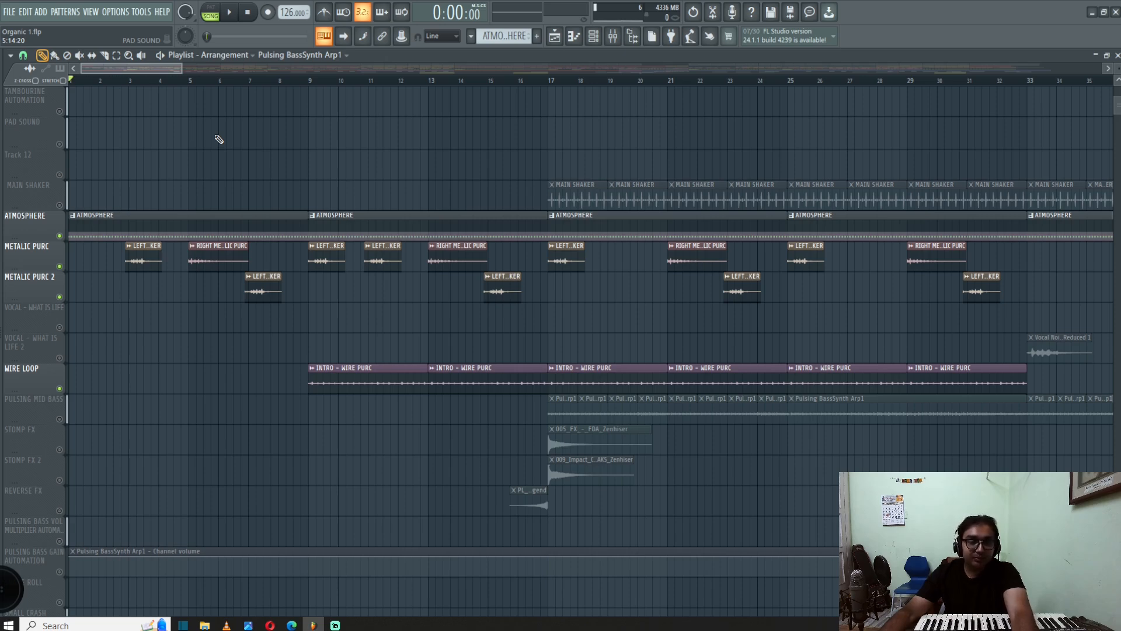
pyautogui.scroll(-3, 196, 368)
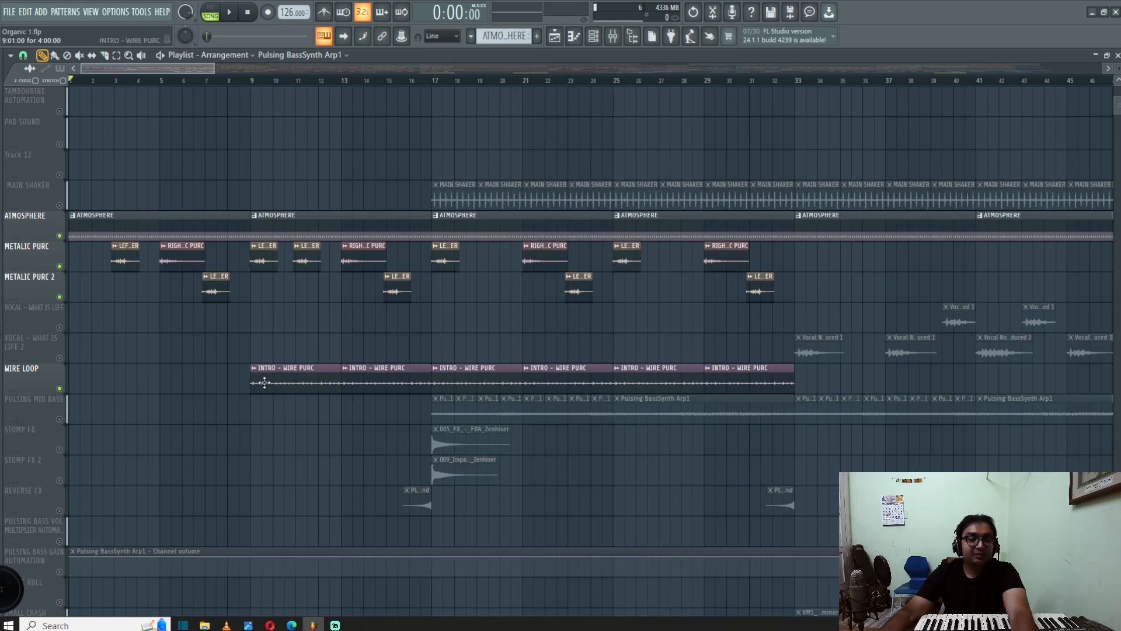
pyautogui.scroll(-4, 173, 348)
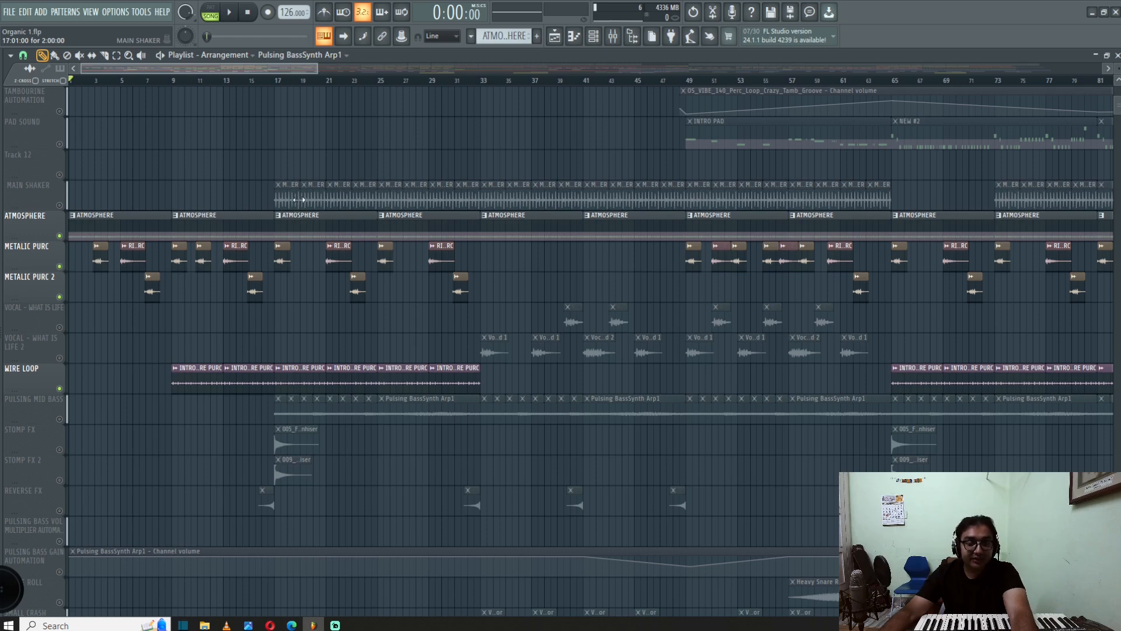
pyautogui.scroll(3, 303, 199)
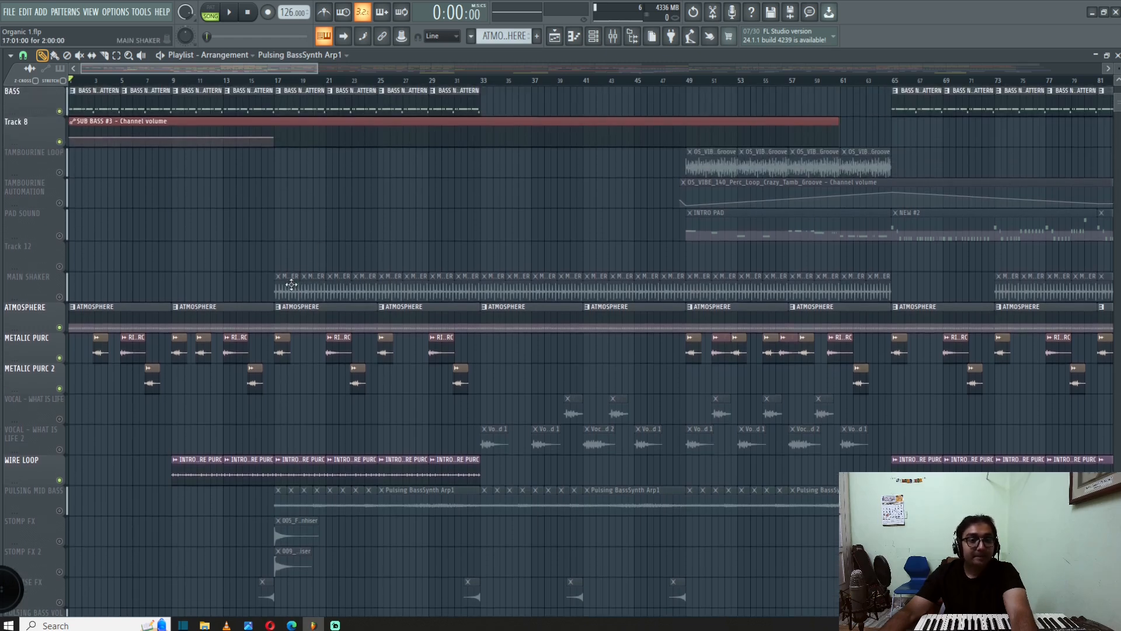
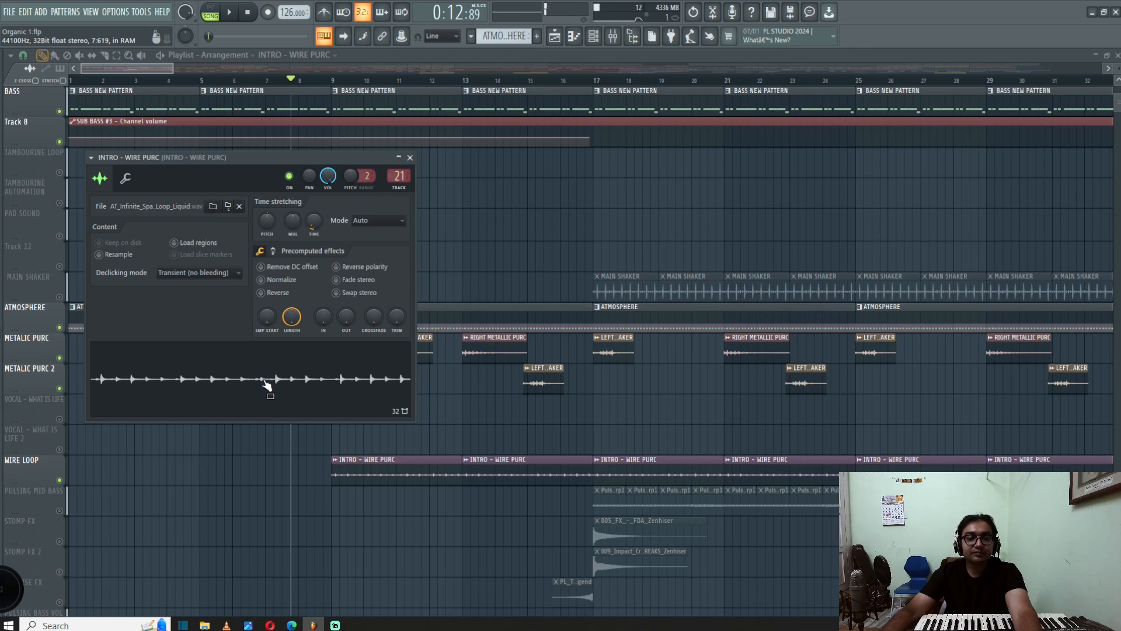
# - Close the INTRO - WIRE PURC sampler window and examine where the WIRE LOOP clips are placed across the whole arrangement
pyautogui.click(410, 157)
pyautogui.keyDown('ctrl'); pyautogui.scroll(-5, 435, 434); pyautogui.keyUp('ctrl')
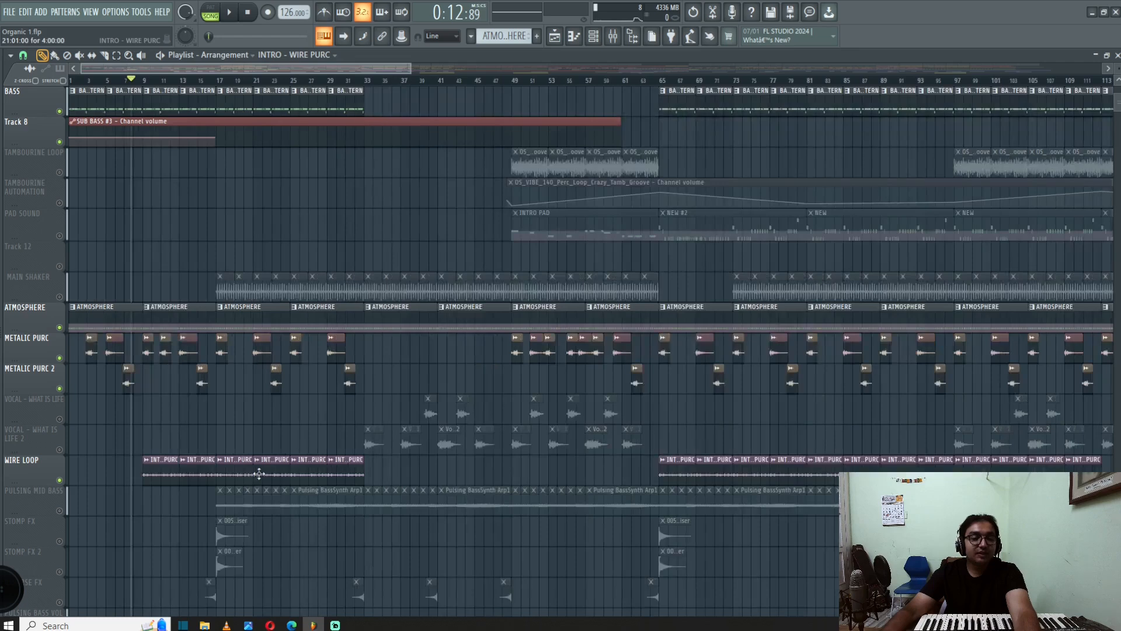
pyautogui.keyDown('ctrl'); pyautogui.scroll(-2, 195, 483); pyautogui.keyUp('ctrl')
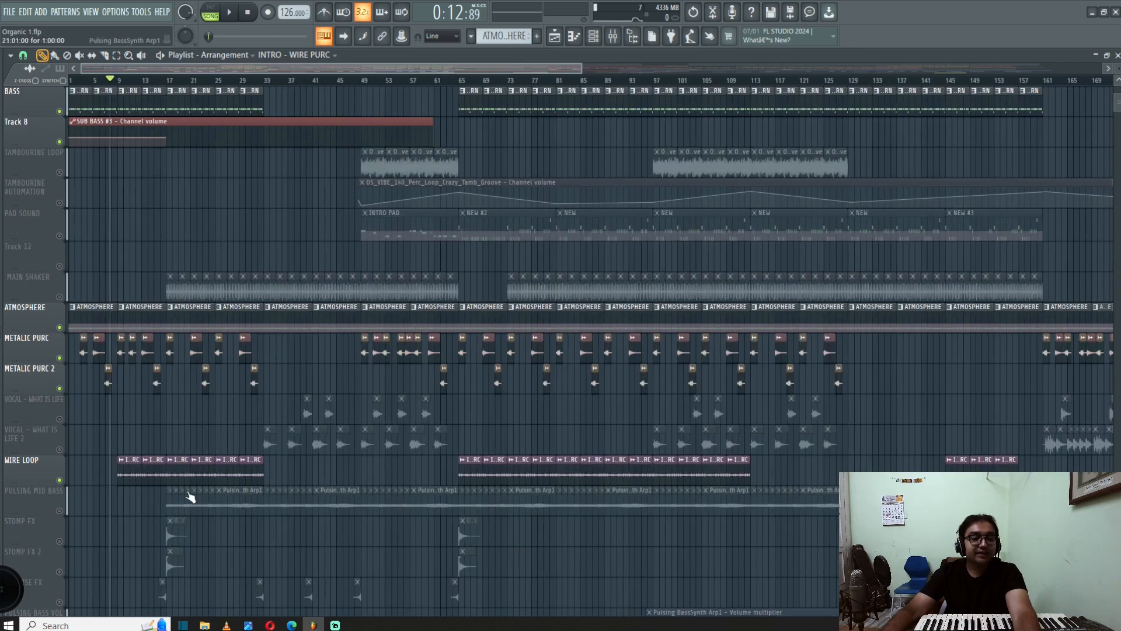
pyautogui.keyDown('ctrl'); pyautogui.scroll(-1, 580, 475); pyautogui.keyUp('ctrl')
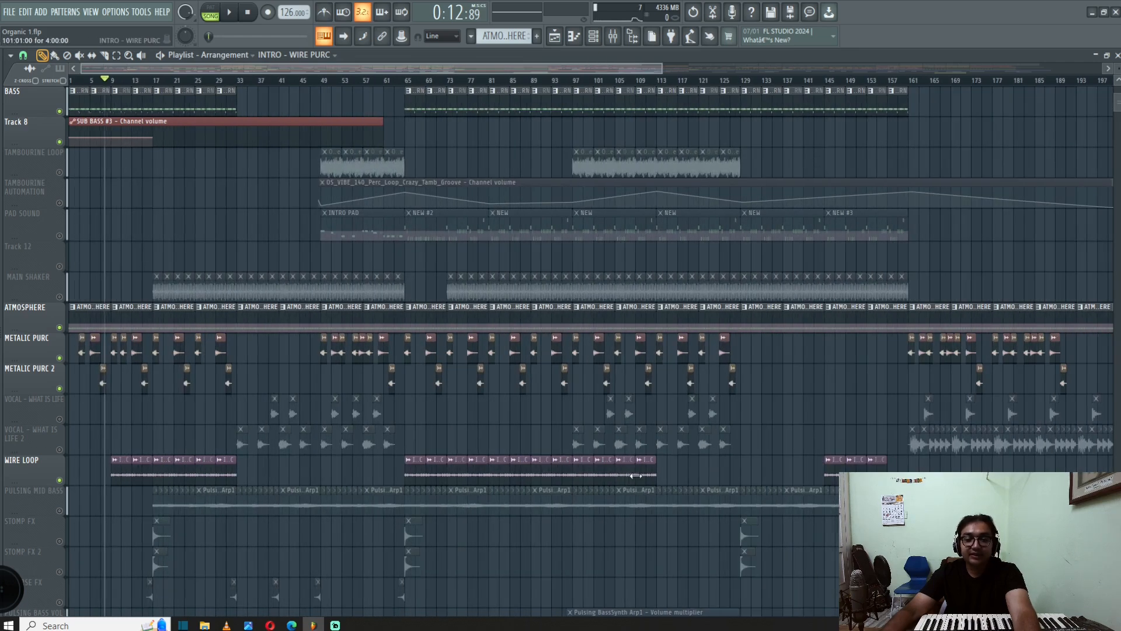
pyautogui.keyDown('ctrl'); pyautogui.scroll(-1, 824, 476); pyautogui.keyUp('ctrl')
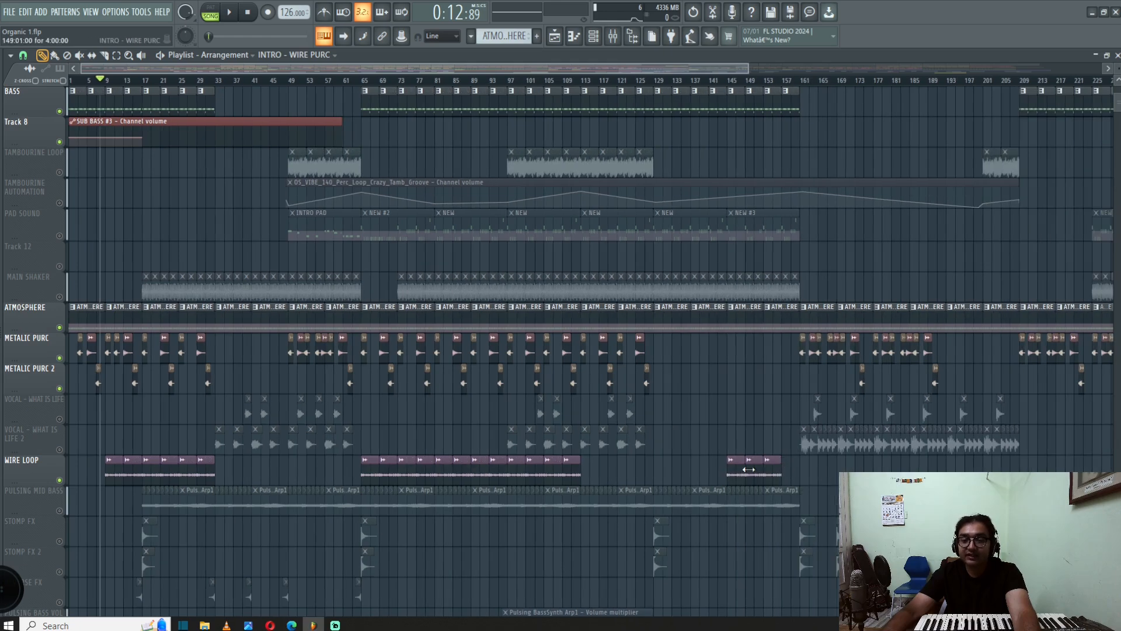
pyautogui.keyDown('ctrl'); pyautogui.scroll(-1, 762, 474); pyautogui.keyUp('ctrl')
pyautogui.keyDown('ctrl'); pyautogui.scroll(-1, 899, 470); pyautogui.keyUp('ctrl')
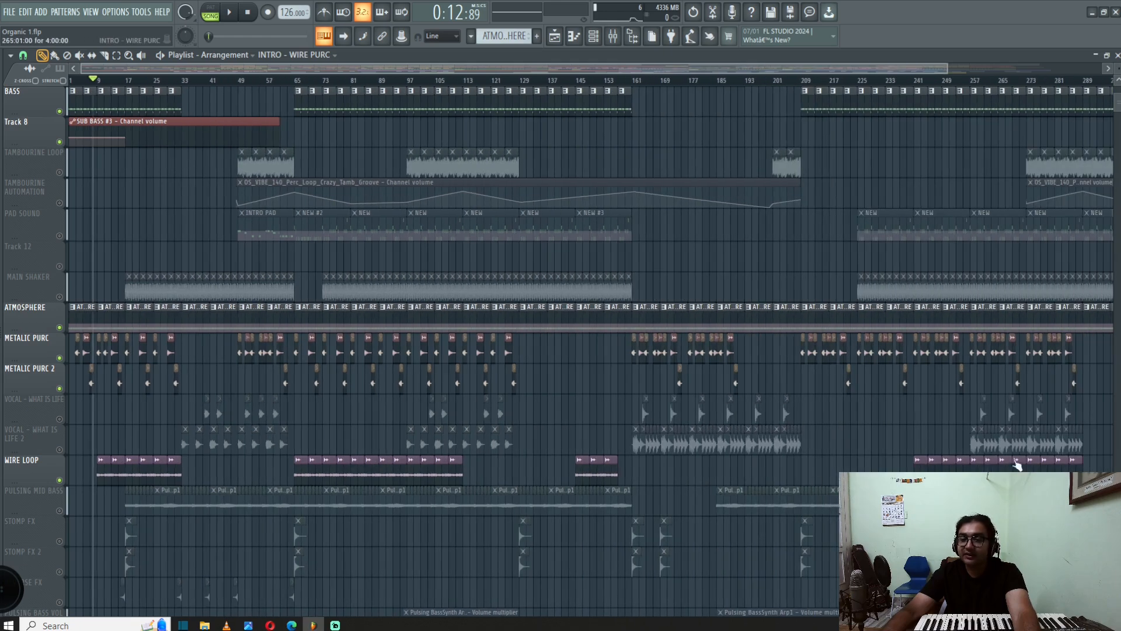
# - Unmute the PULSING MID BASS track and place the playhead at about bar 15
pyautogui.keyDown('ctrl'); pyautogui.scroll(2, 847, 470); pyautogui.keyUp('ctrl')
pyautogui.keyDown('ctrl'); pyautogui.scroll(3, 181, 492); pyautogui.keyUp('ctrl')
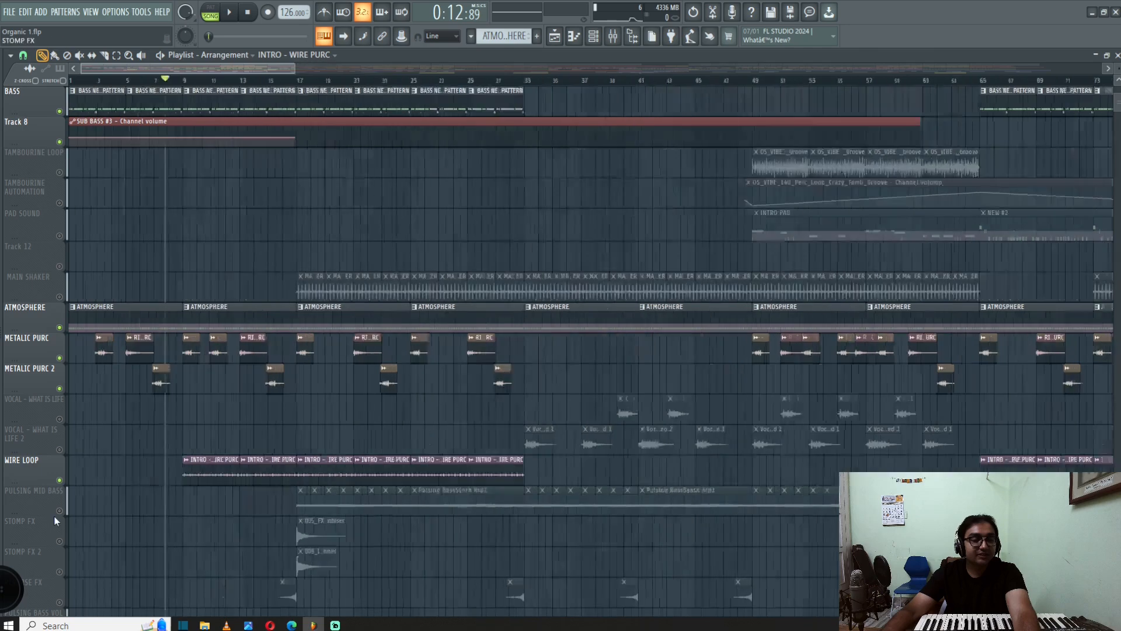
pyautogui.keyDown('ctrl'); pyautogui.scroll(-2, 413, 453); pyautogui.keyUp('ctrl')
pyautogui.scroll(-4, 186, 329)
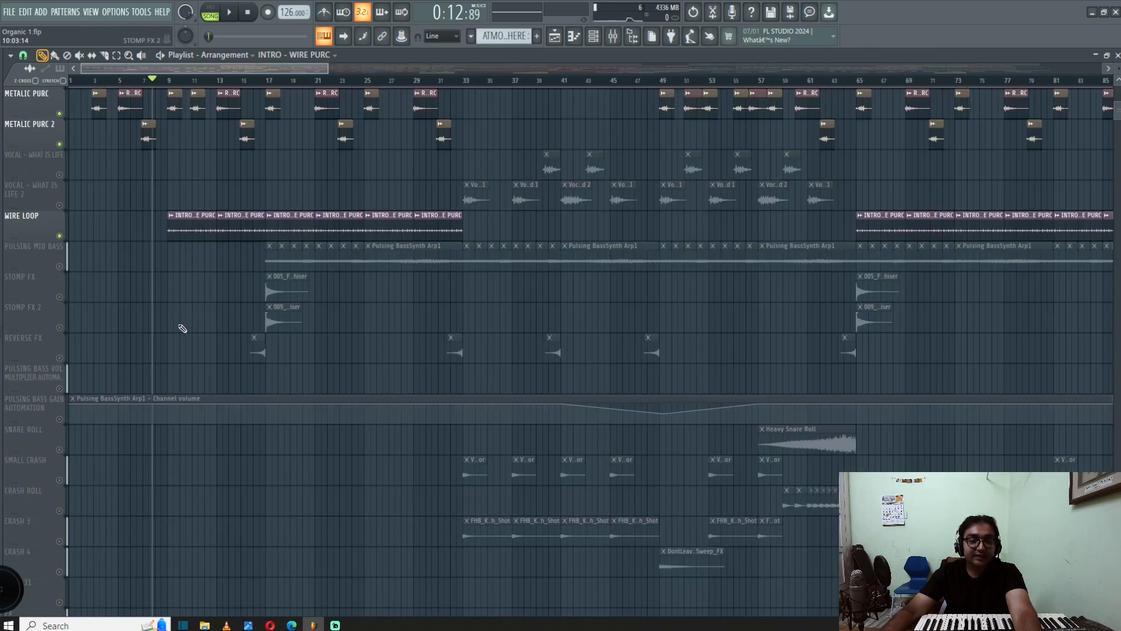
pyautogui.keyDown('ctrl'); pyautogui.scroll(3, 355, 270); pyautogui.keyUp('ctrl')
pyautogui.click(504, 80)
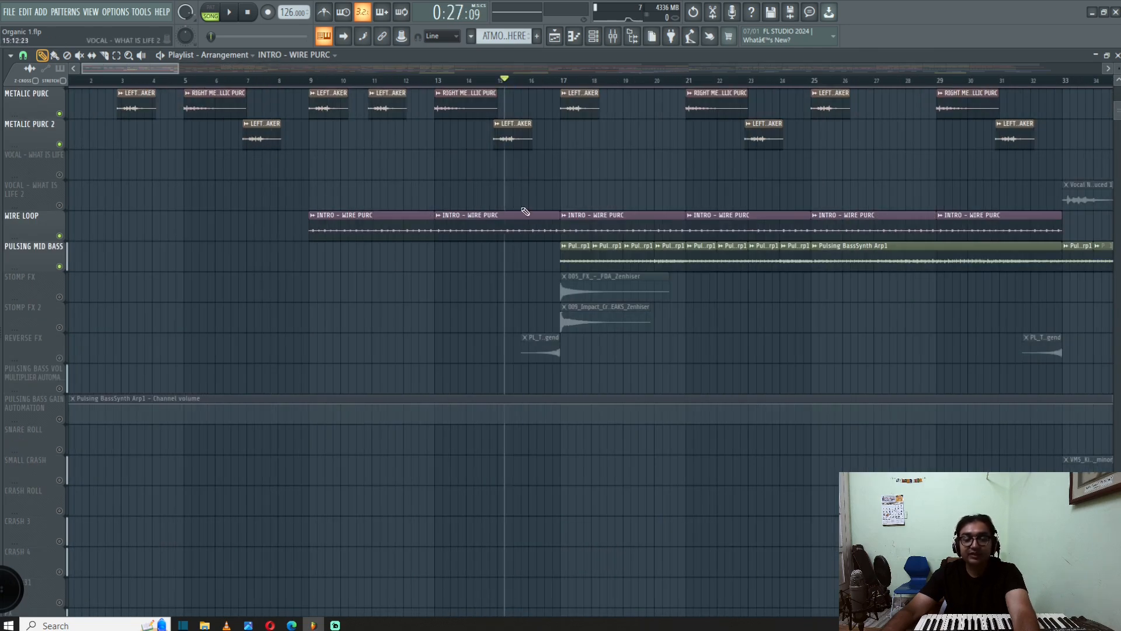
pyautogui.keyDown('ctrl'); pyautogui.scroll(-2, 470, 325); pyautogui.keyUp('ctrl')
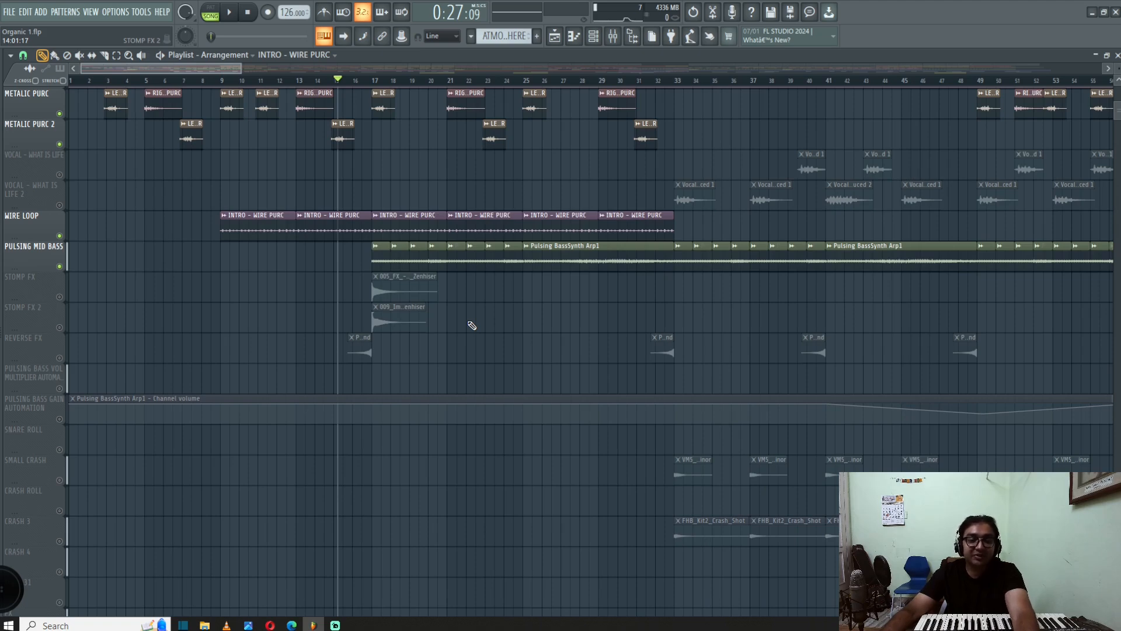
# - Inspect the Pulsing BassSynth Arp1 clip's channel settings and its entry in the channel rack, closing both afterward
pyautogui.doubleClick(581, 257)
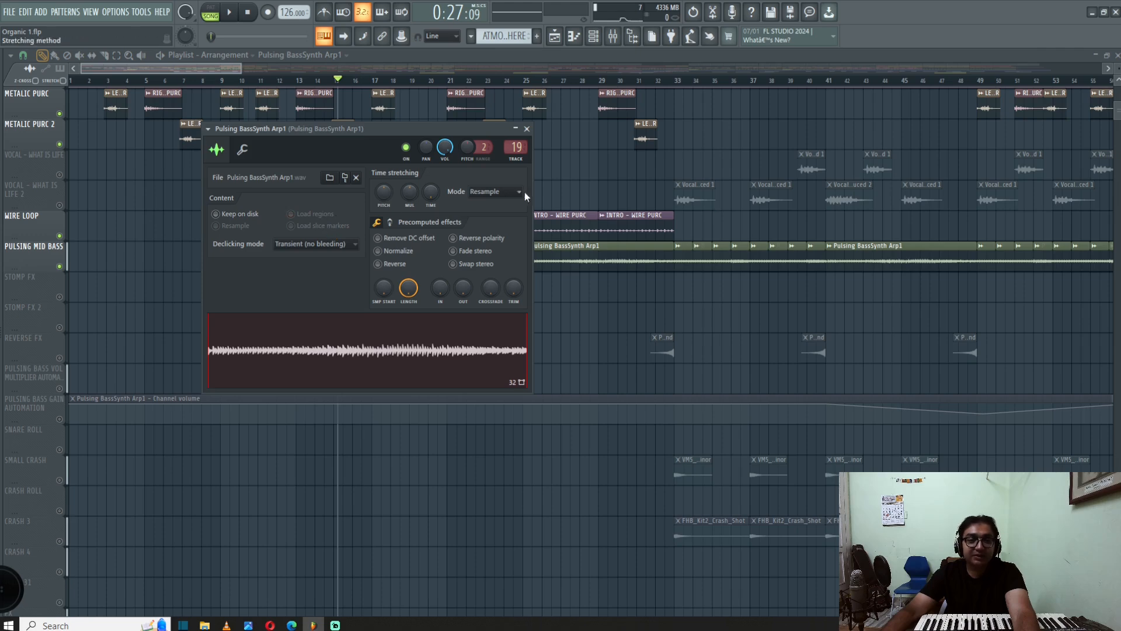
pyautogui.click(527, 128)
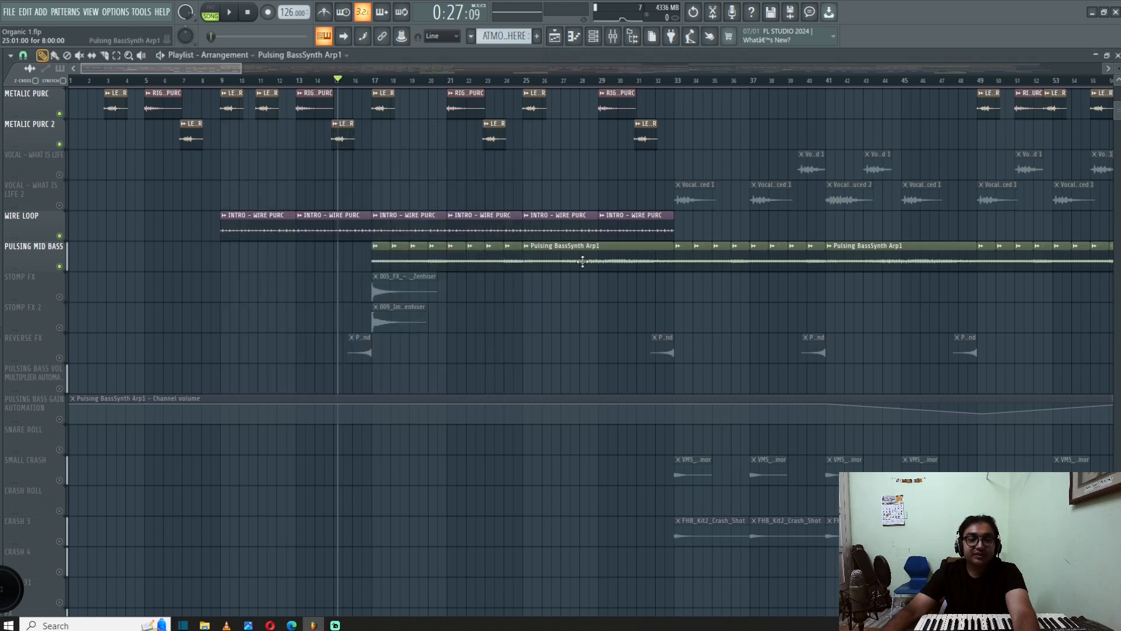
pyautogui.click(593, 35)
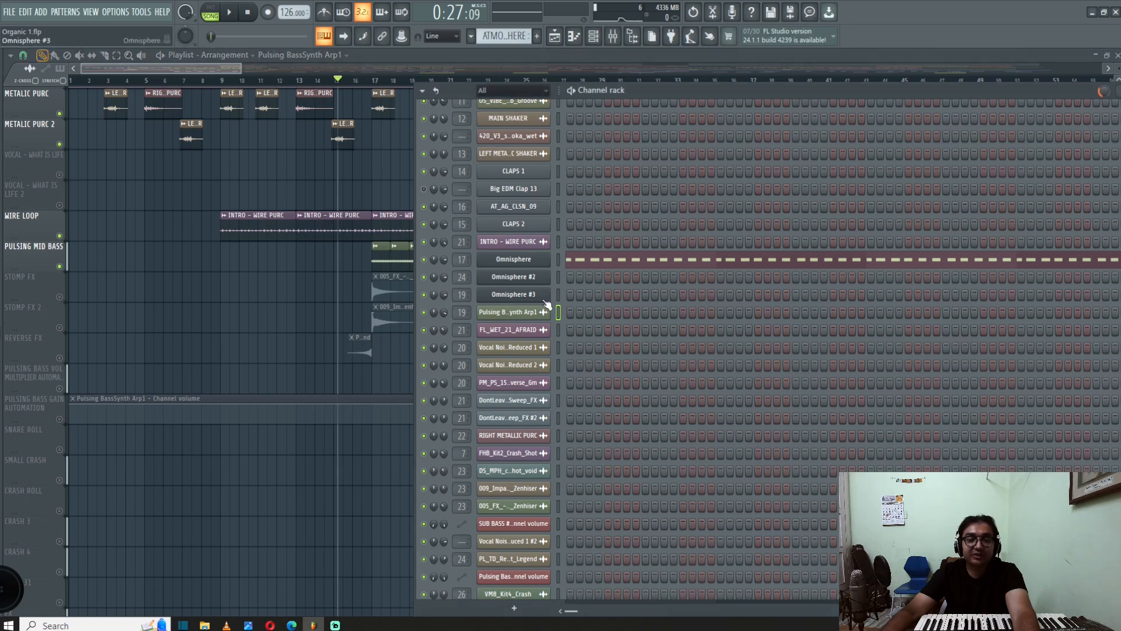
pyautogui.press('F6')
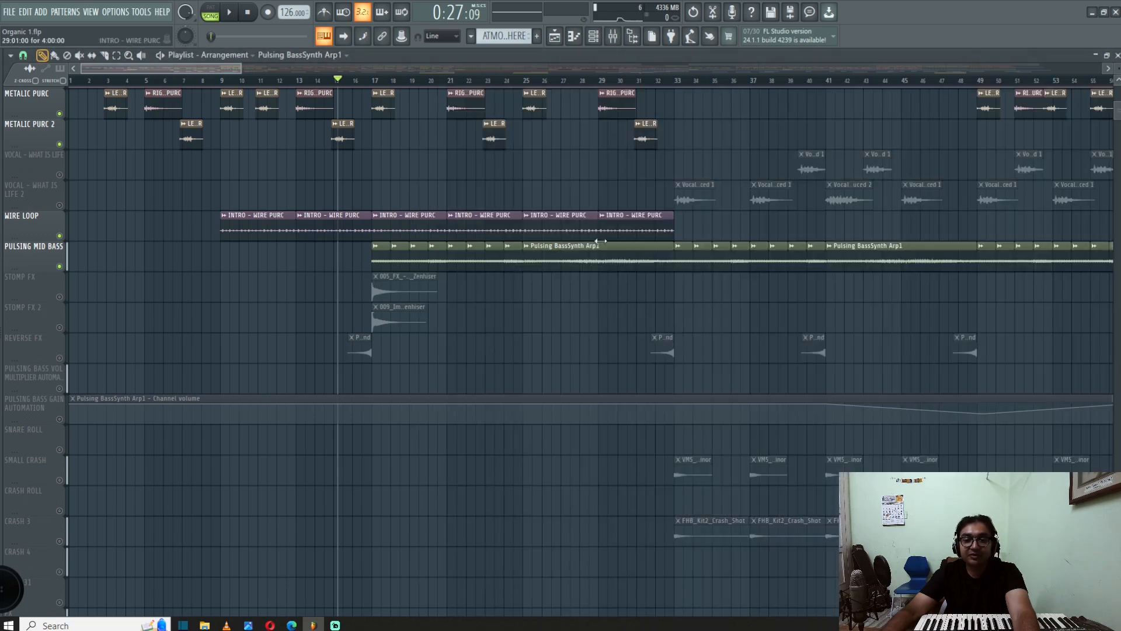
# - Unmute the PULSING BASS GAIN AUTOMATION track
pyautogui.keyDown('ctrl'); pyautogui.scroll(-3, 478, 315); pyautogui.keyUp('ctrl')
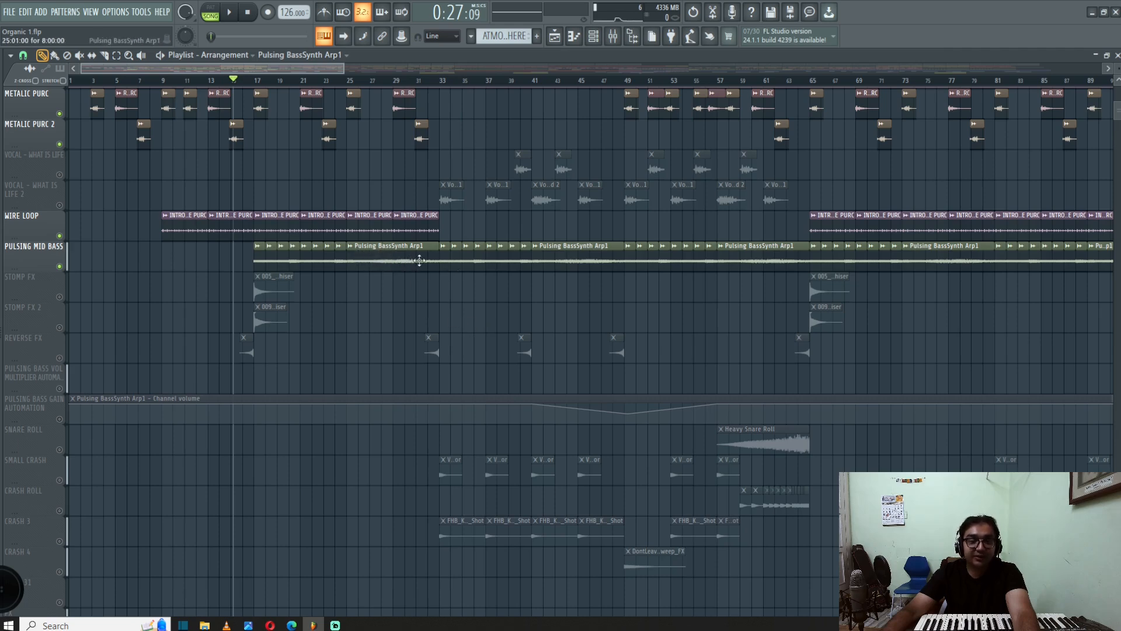
pyautogui.scroll(3, 182, 278)
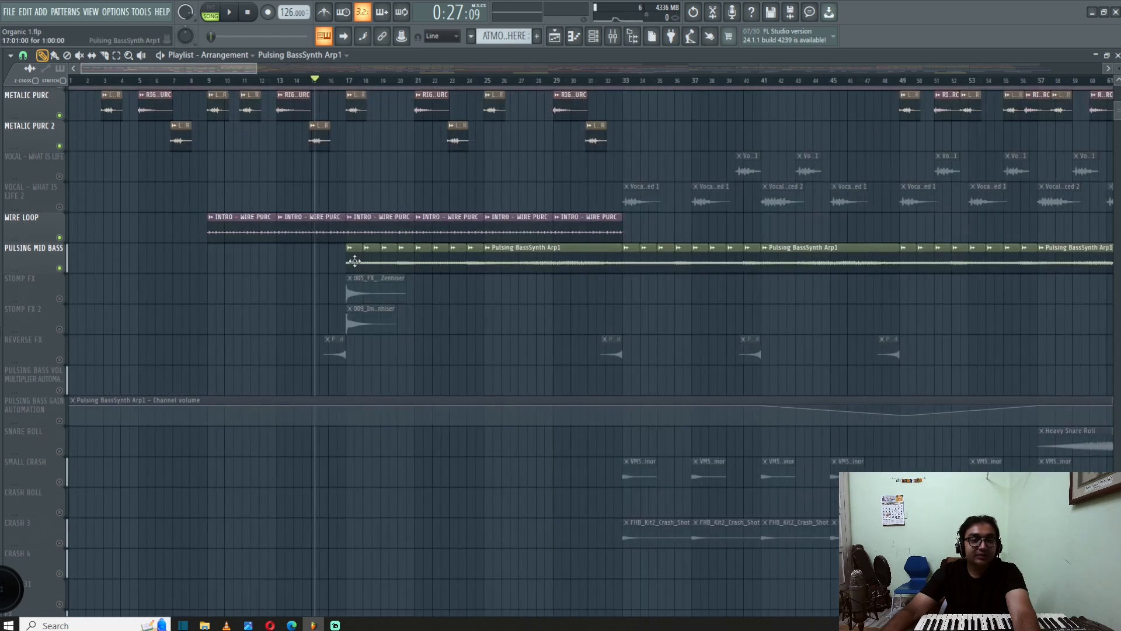
pyautogui.click(61, 422)
pyautogui.scroll(5, 64, 426)
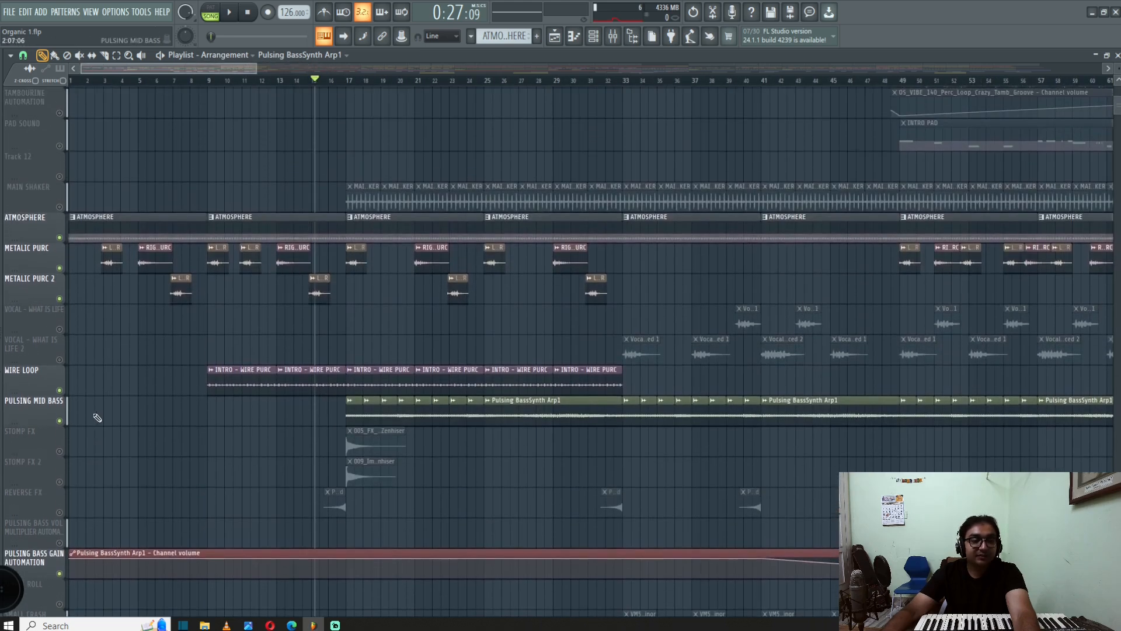
# - Play the arrangement from bar 17 to hear the pulsing mid bass enter, and stop with the playhead back near bar 17
pyautogui.click(346, 82)
pyautogui.press('space')
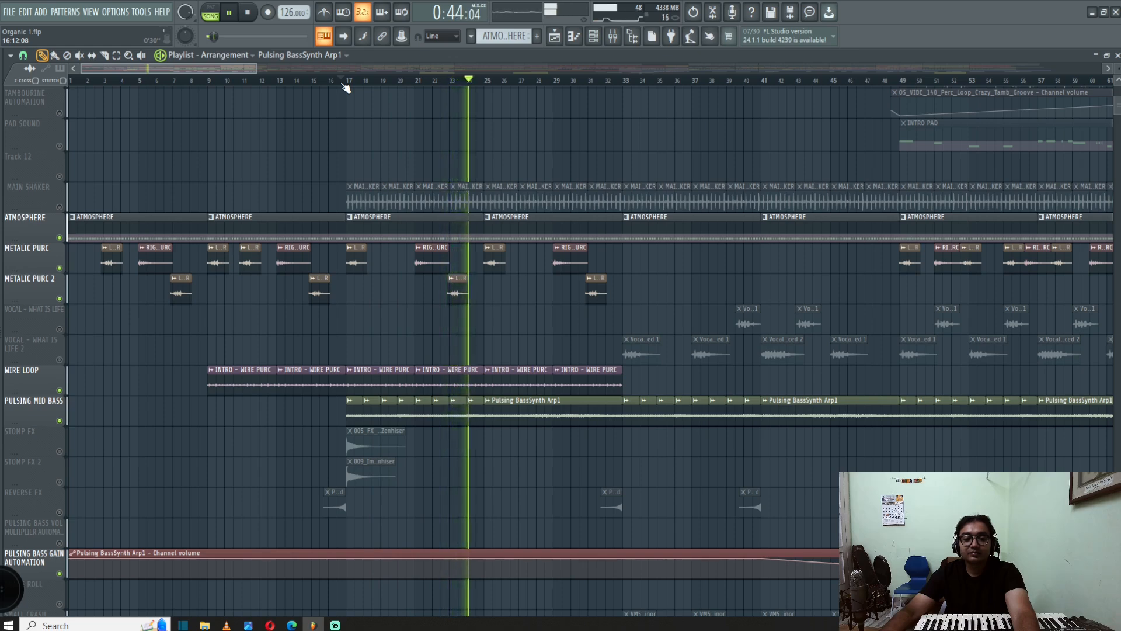
pyautogui.click(343, 82)
pyautogui.press('space')
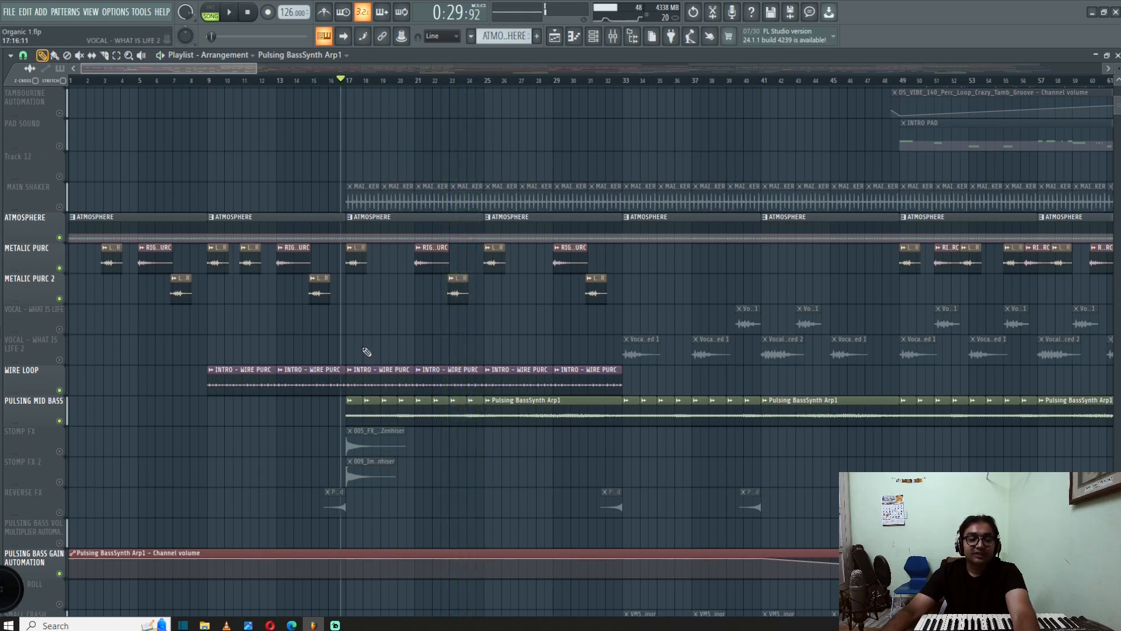
# - Audition the pulsing mid bass with the drum, bass and vocal tracks unmuted, playing from about bar 14, and stop playback
pyautogui.doubleClick(555, 411)
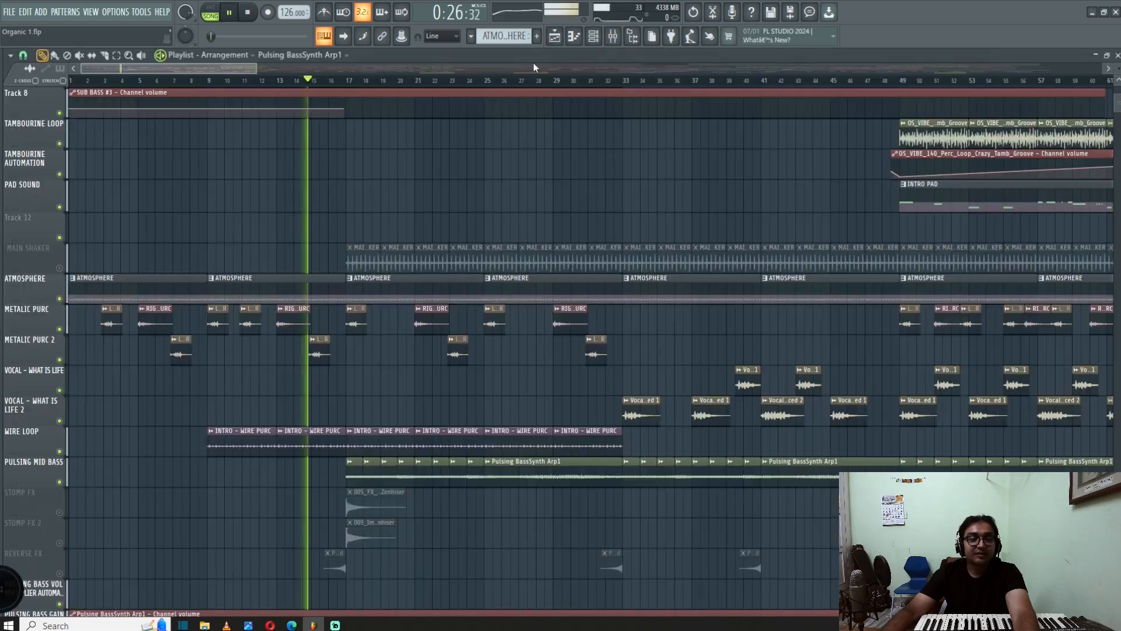
pyautogui.scroll(5, 412, 360)
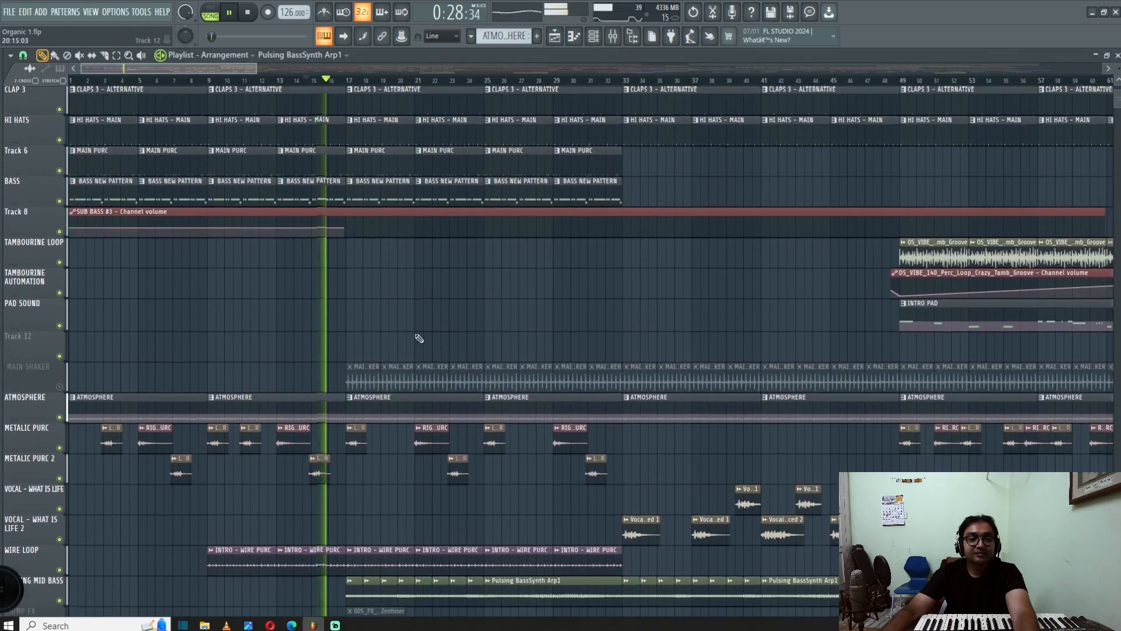
pyautogui.scroll(-6, 458, 370)
pyautogui.scroll(-4, 460, 372)
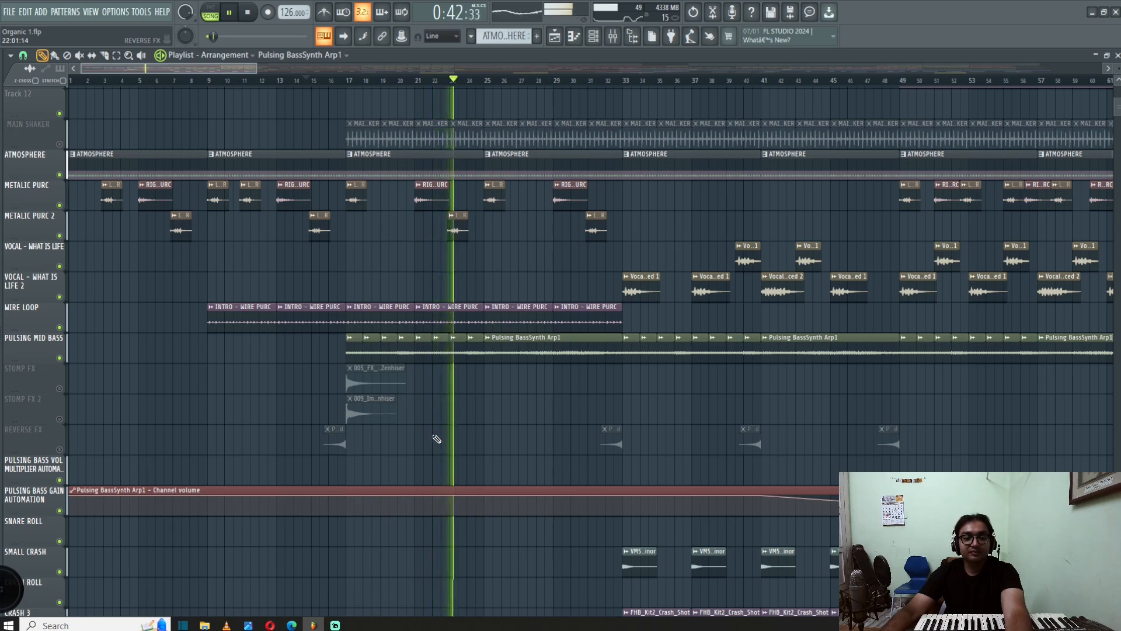
pyautogui.scroll(-2, 435, 439)
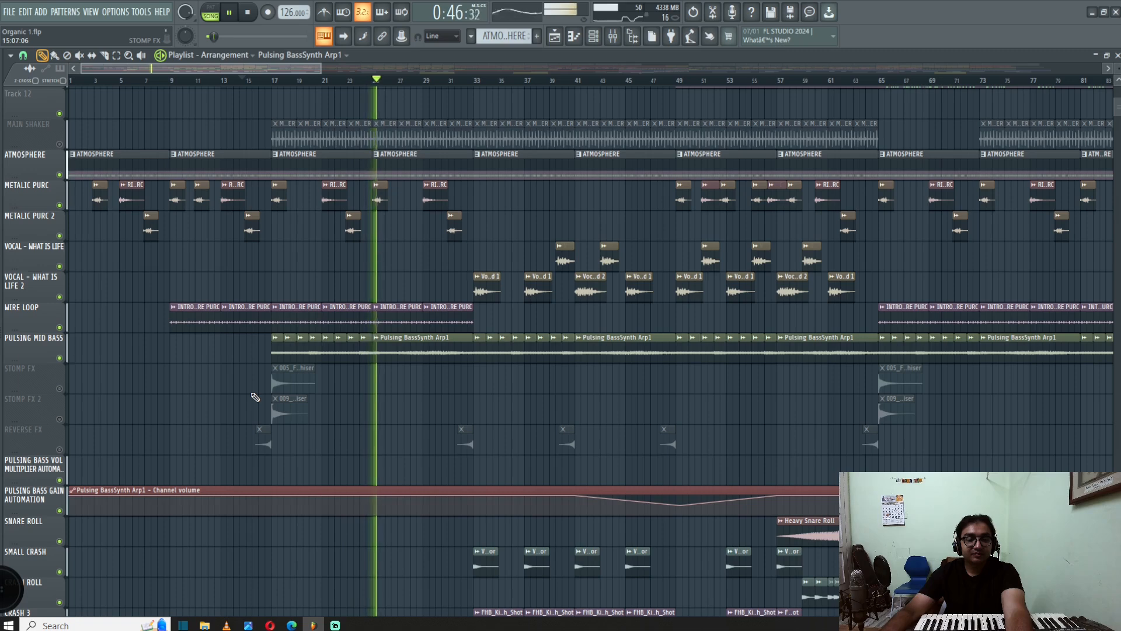
pyautogui.press('space')
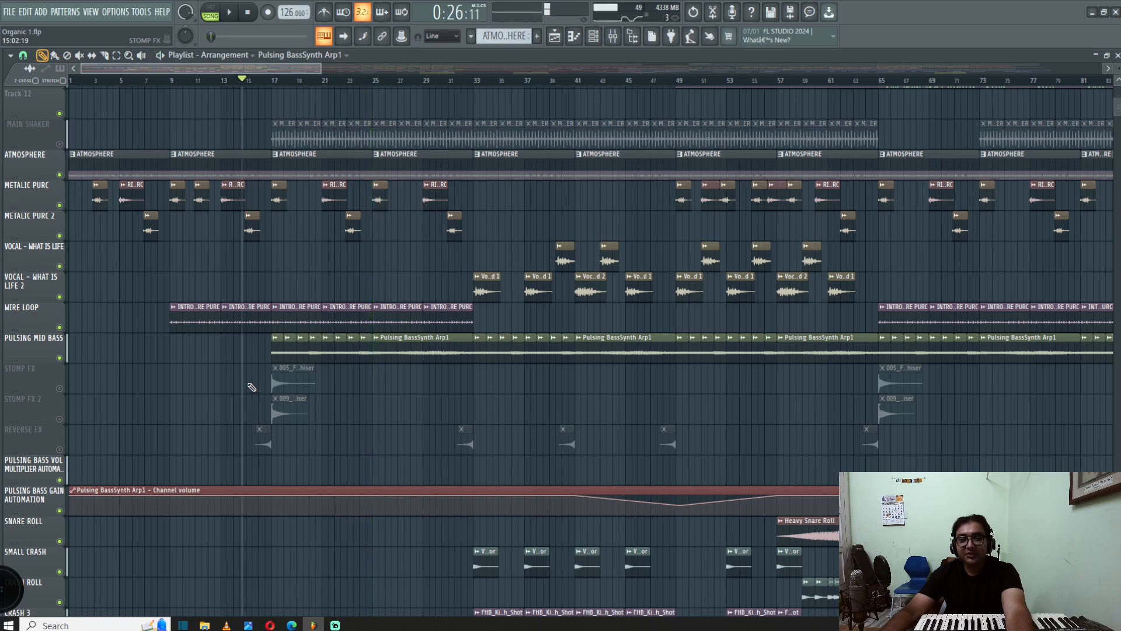
# - Solo the BASS track, play it briefly from about bar 14, stop and bring all other tracks back in
pyautogui.scroll(5, 252, 384)
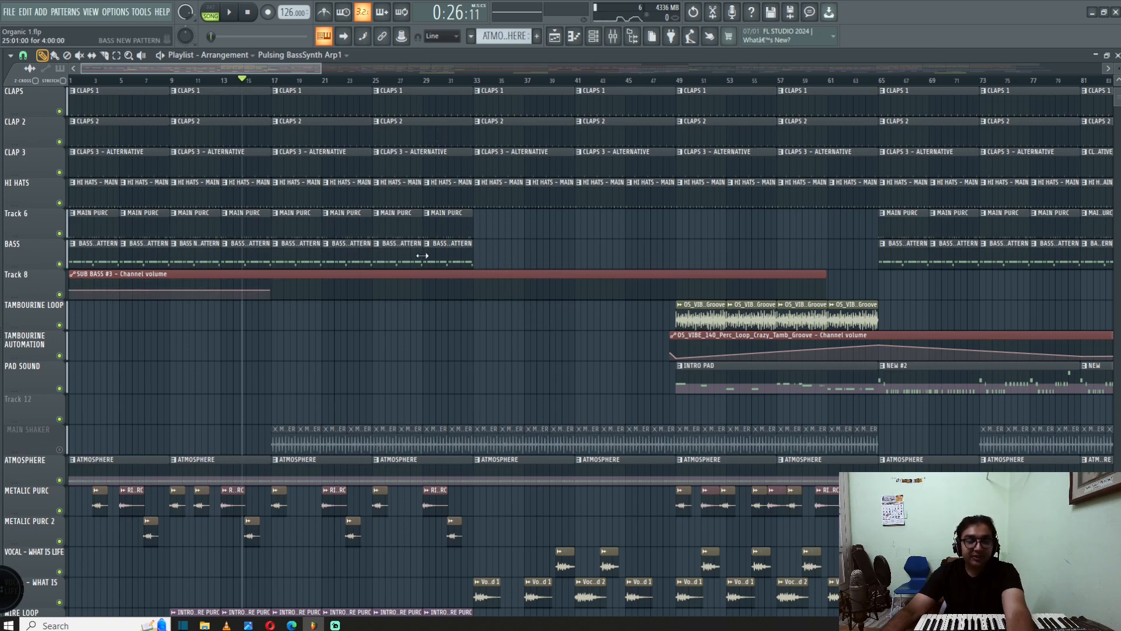
pyautogui.scroll(-3, 423, 255)
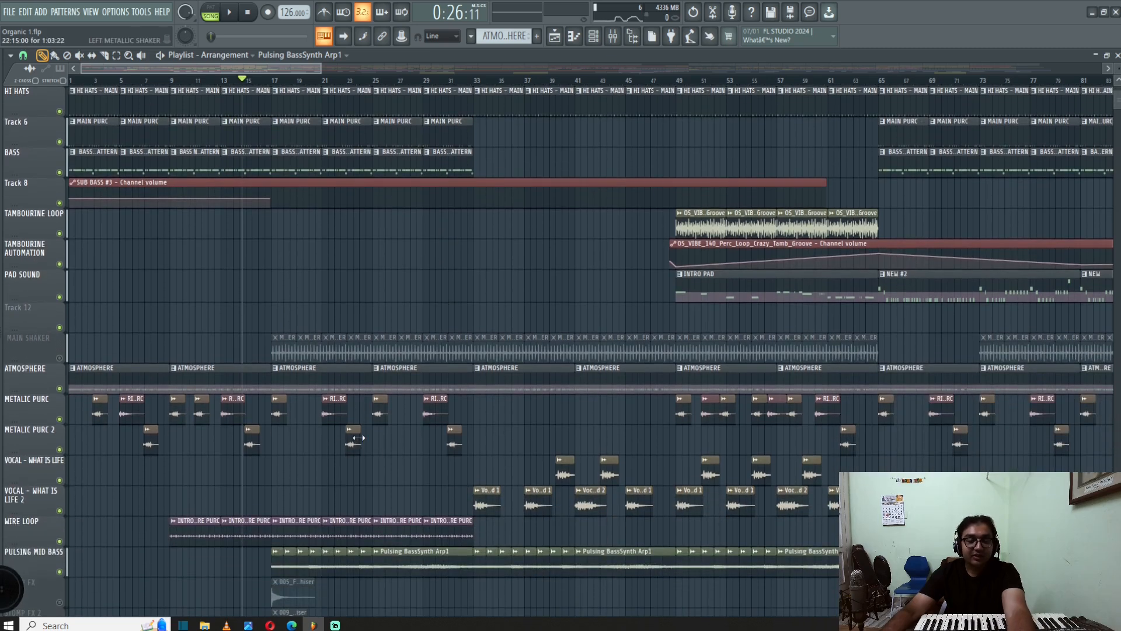
pyautogui.scroll(-4, 358, 437)
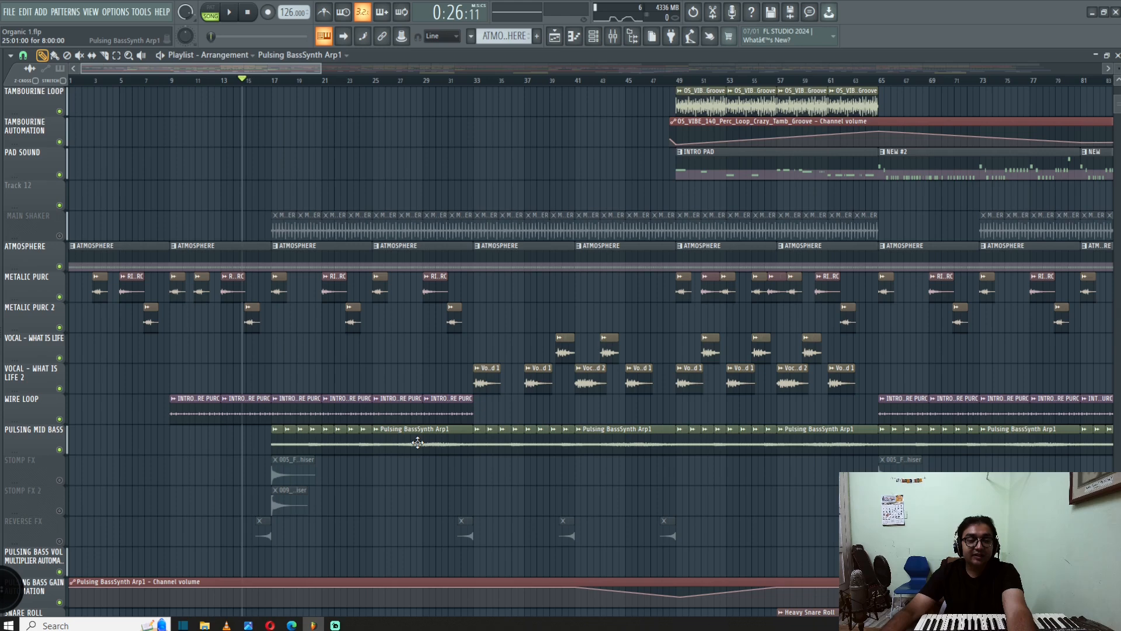
pyautogui.scroll(8, 417, 443)
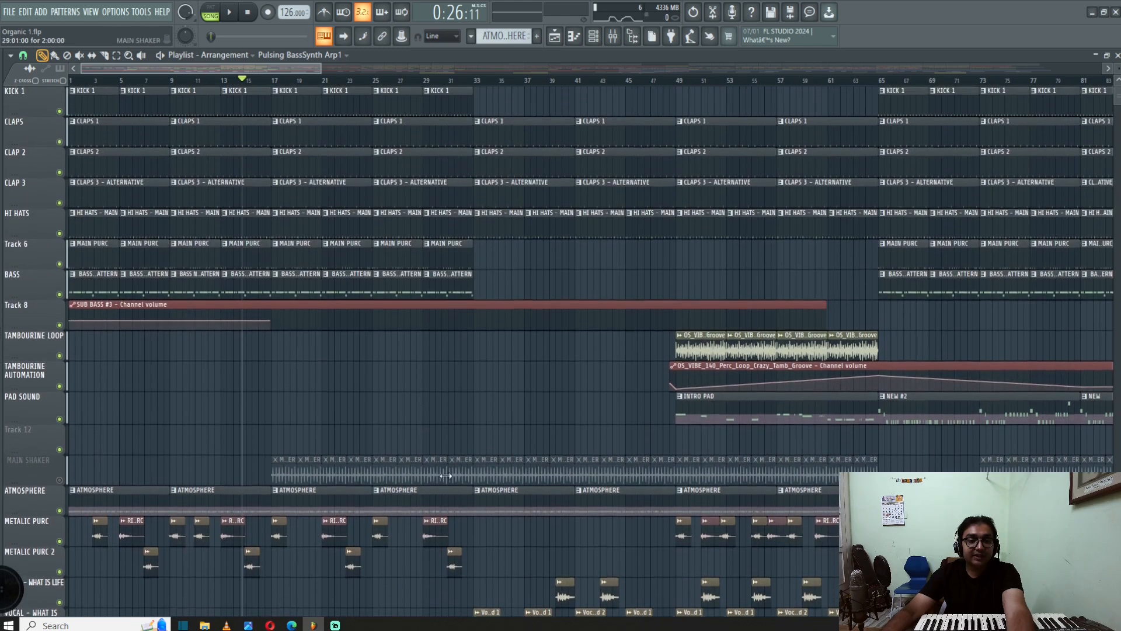
pyautogui.scroll(-3, 434, 397)
pyautogui.scroll(-1, 435, 397)
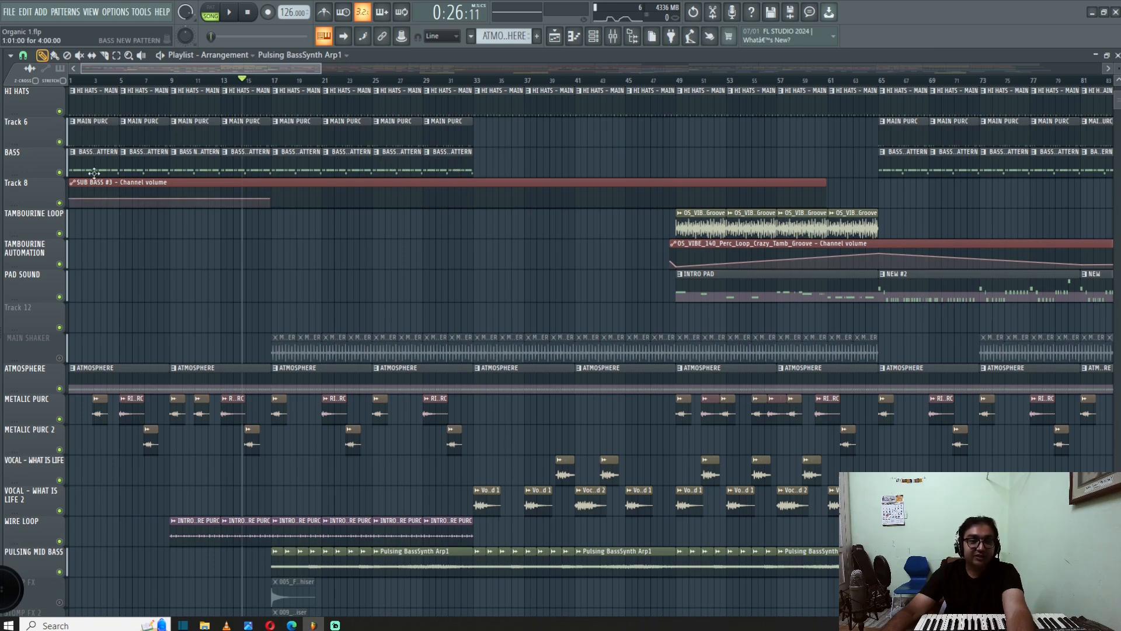
pyautogui.rightClick(67, 181)
pyautogui.press('space')
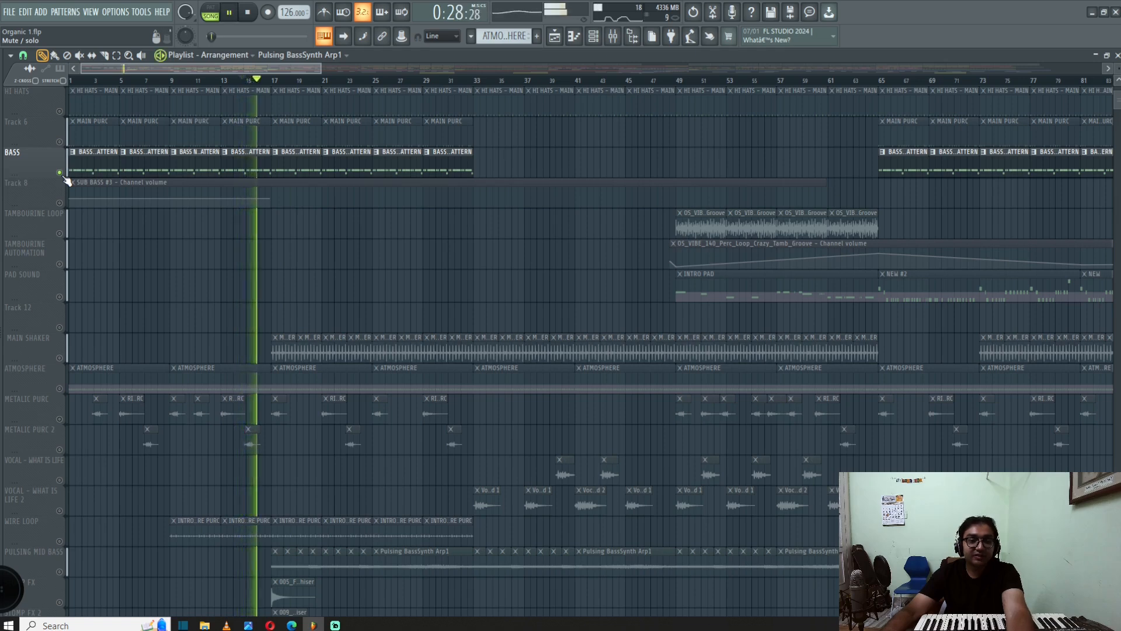
pyautogui.press('space')
pyautogui.rightClick(67, 181)
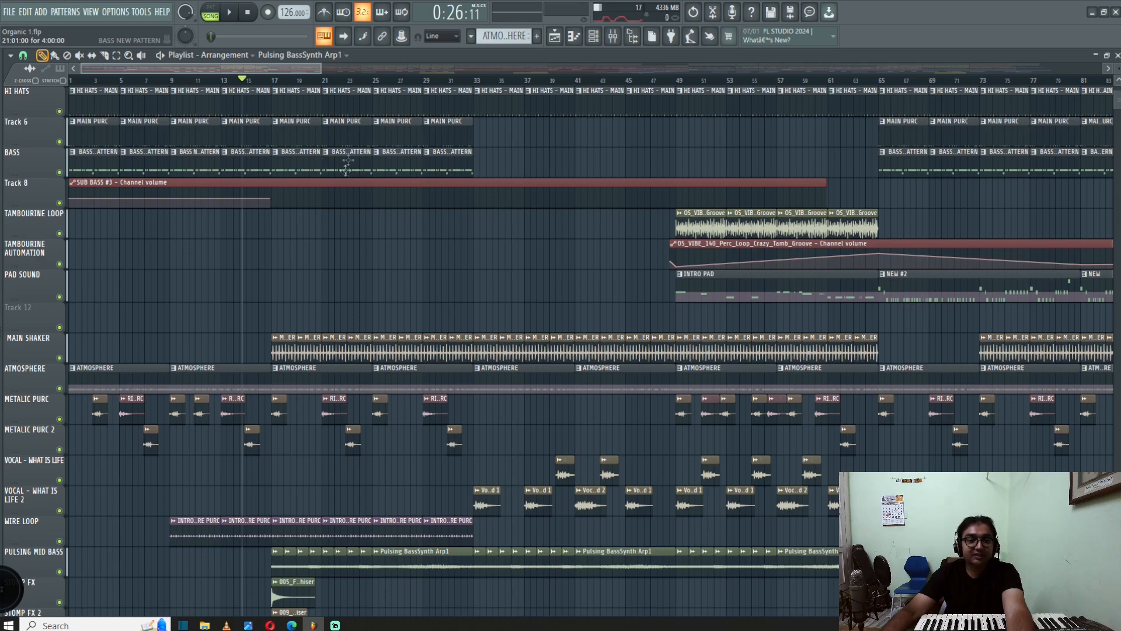
# - View the FabFilter Pro-Q 3 curve on the Pulsing BassSynth Arp1 mixer track and return to the playlist
pyautogui.scroll(-5, 320, 280)
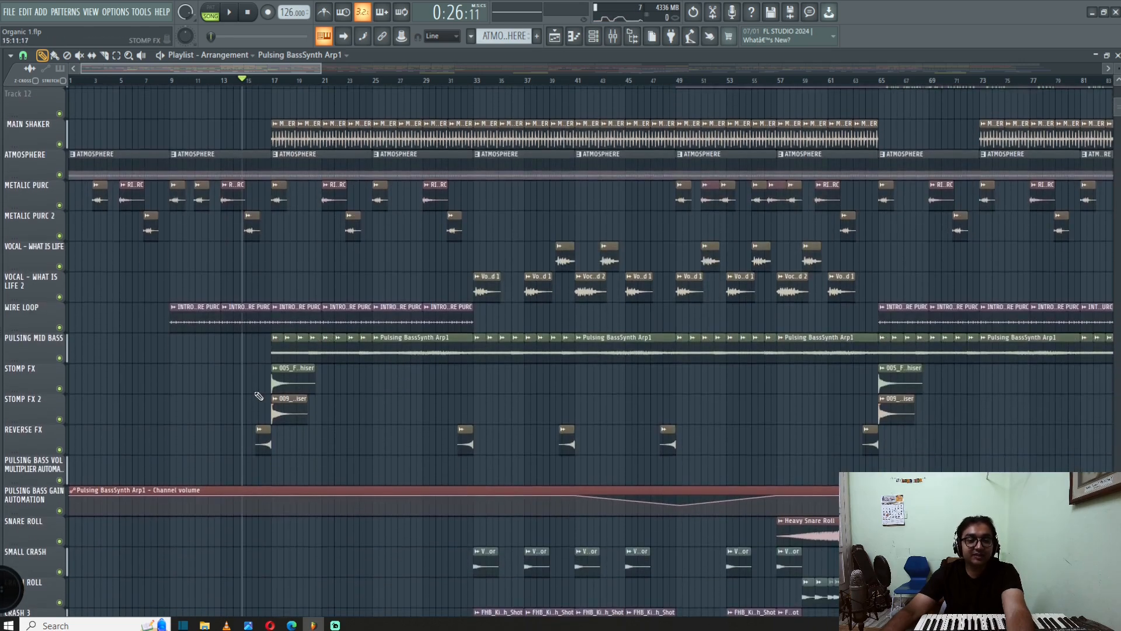
pyautogui.keyDown('ctrl'); pyautogui.scroll(3, 357, 371); pyautogui.keyUp('ctrl')
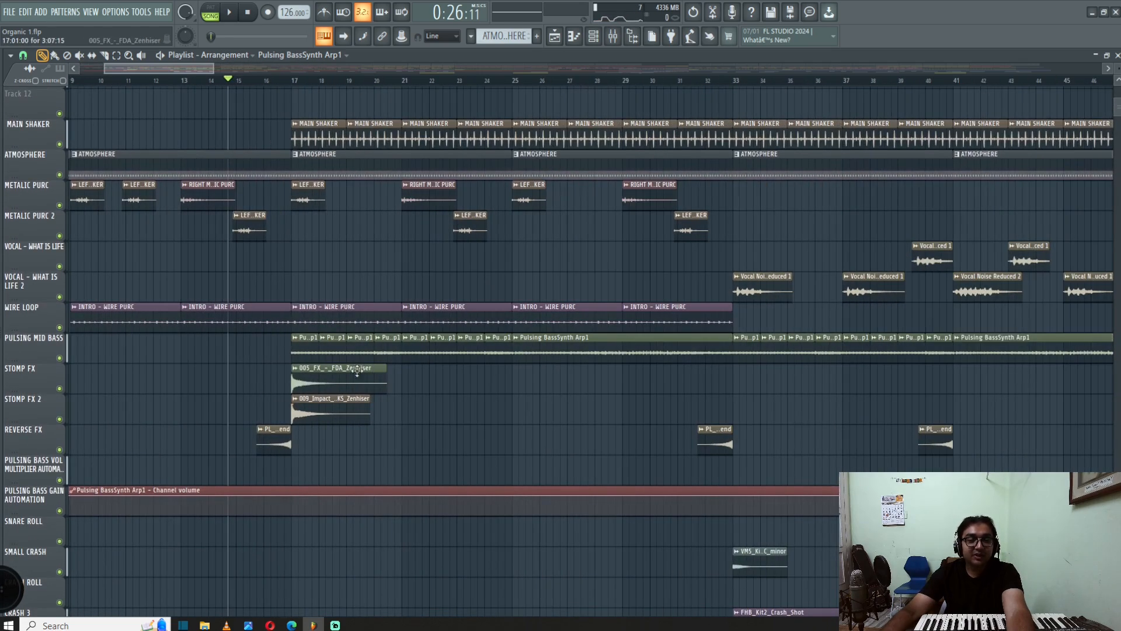
pyautogui.doubleClick(626, 349)
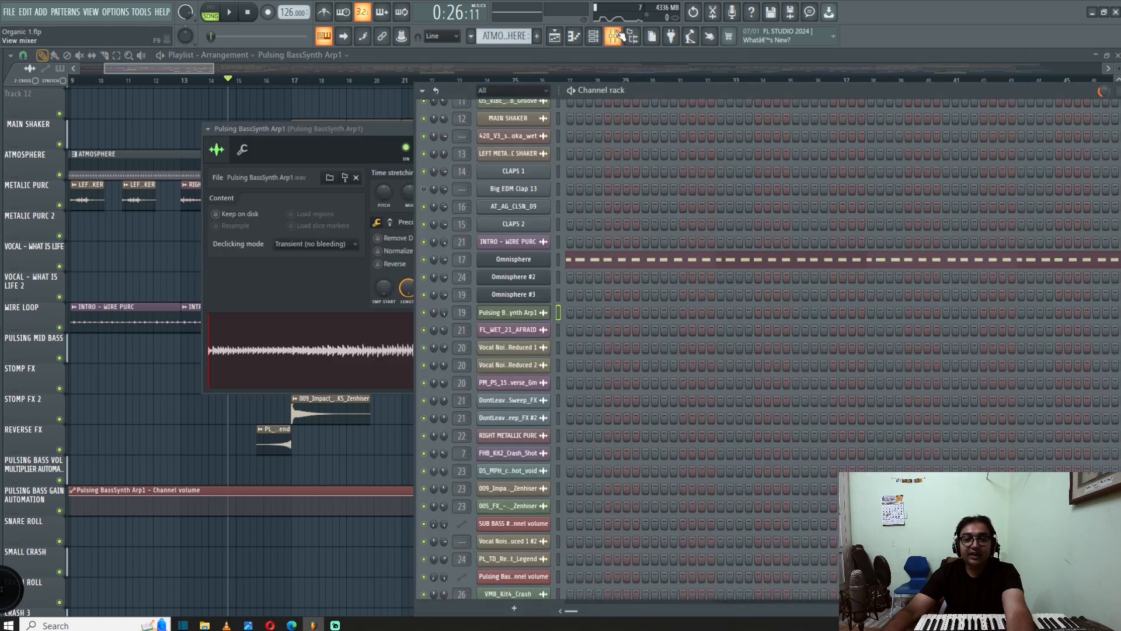
pyautogui.click(613, 36)
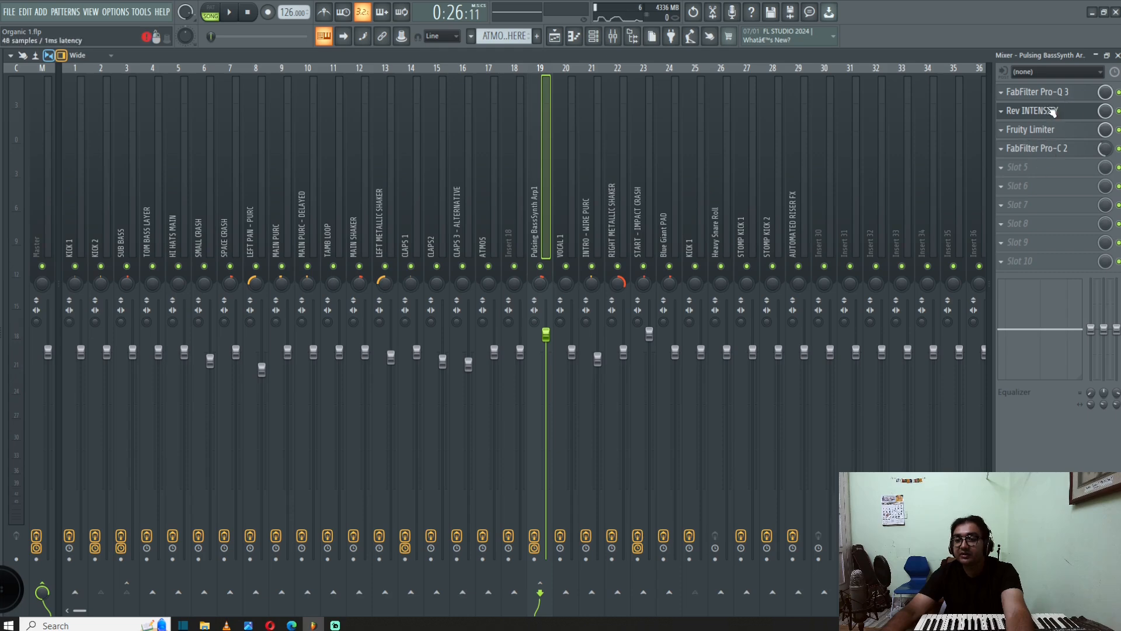
pyautogui.click(1037, 92)
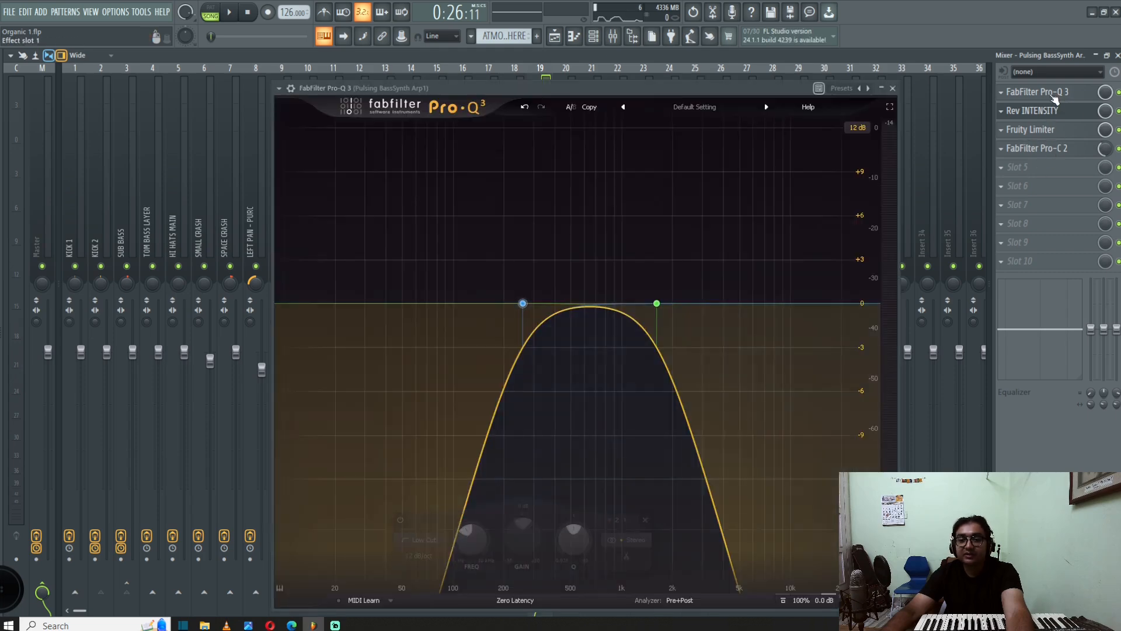
pyautogui.click(600, 38)
pyautogui.click(596, 37)
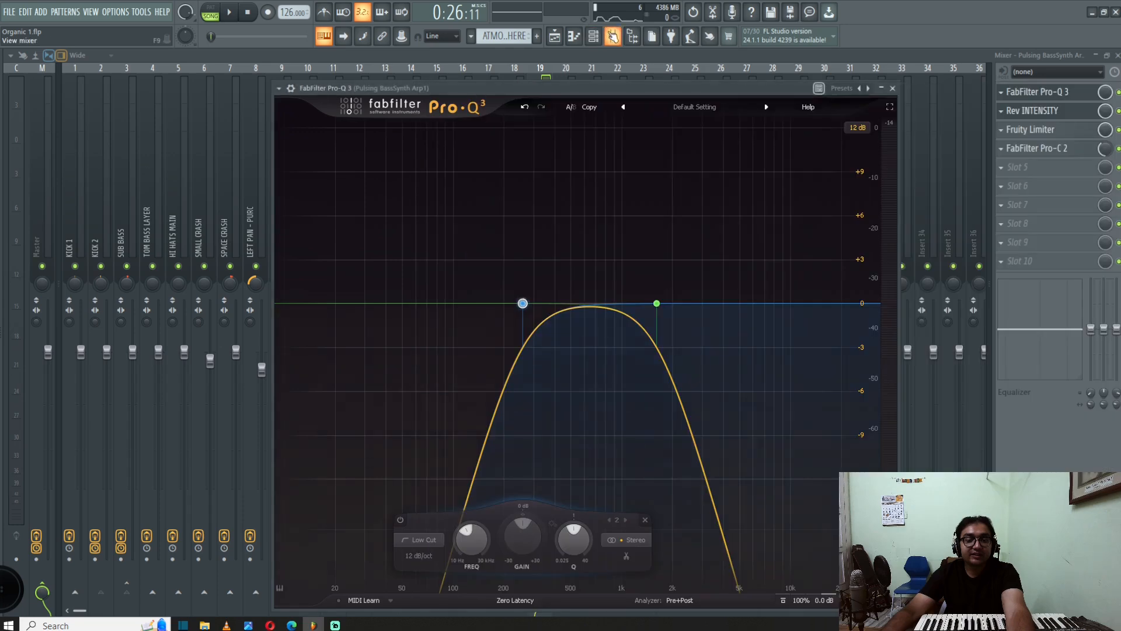
pyautogui.click(612, 38)
pyautogui.click(558, 39)
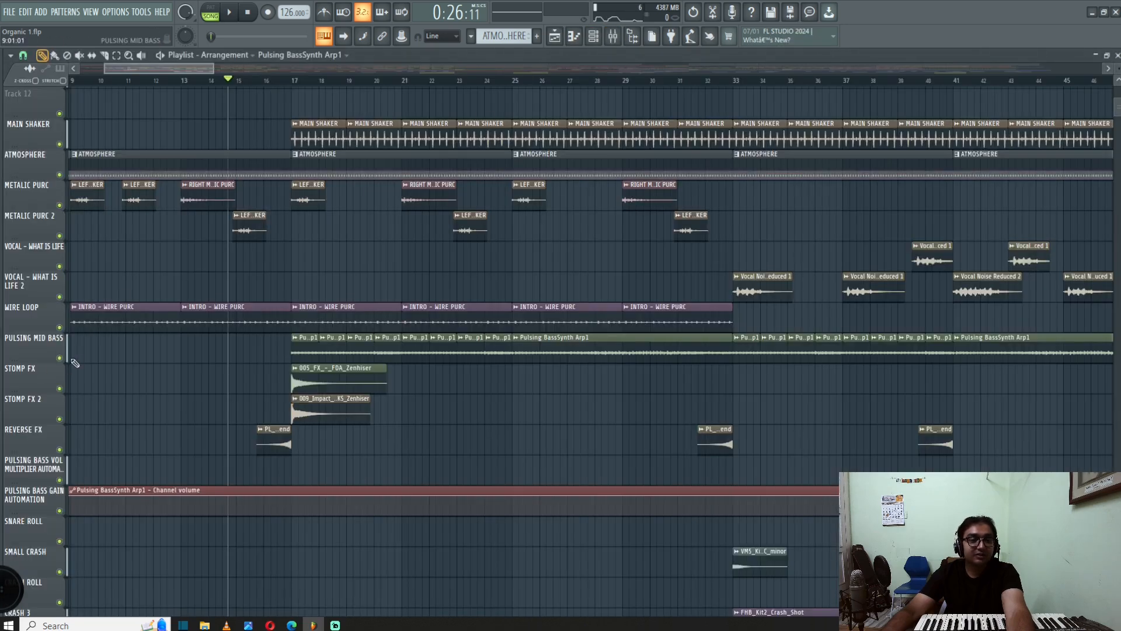
# - Solo the PULSING MID BASS track and start playback from just before bar 17
pyautogui.rightClick(59, 358)
pyautogui.click(286, 80)
pyautogui.press('space')
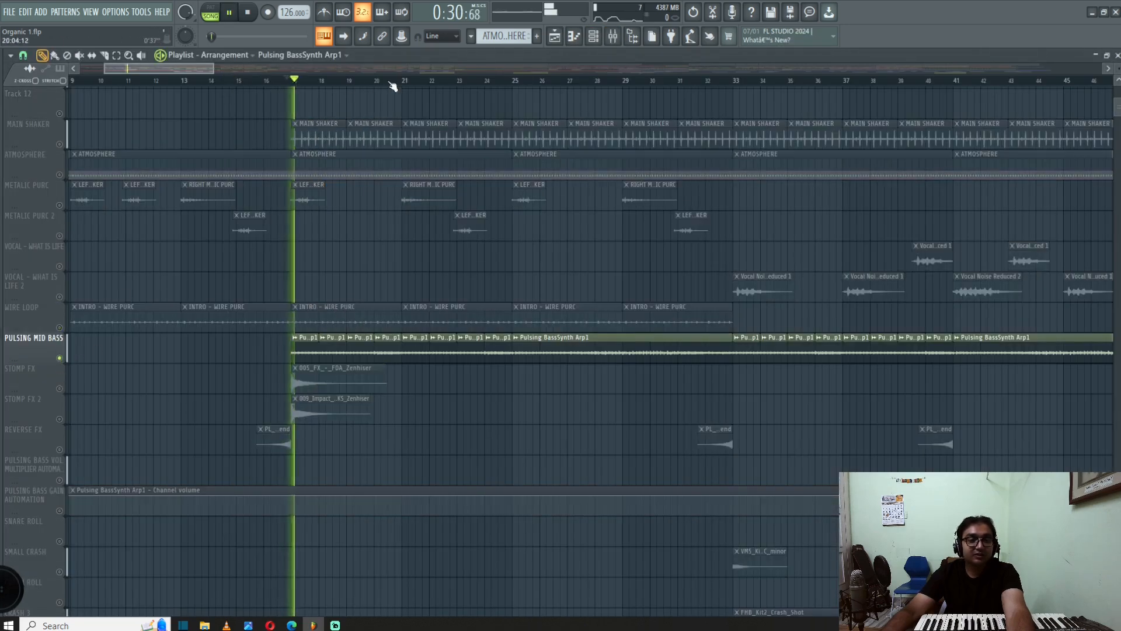
# - Examine the low-cut and high-cut filtering in the Pulsing BassSynth Arp1 track's FabFilter Pro-Q 3 during playback
pyautogui.click(613, 37)
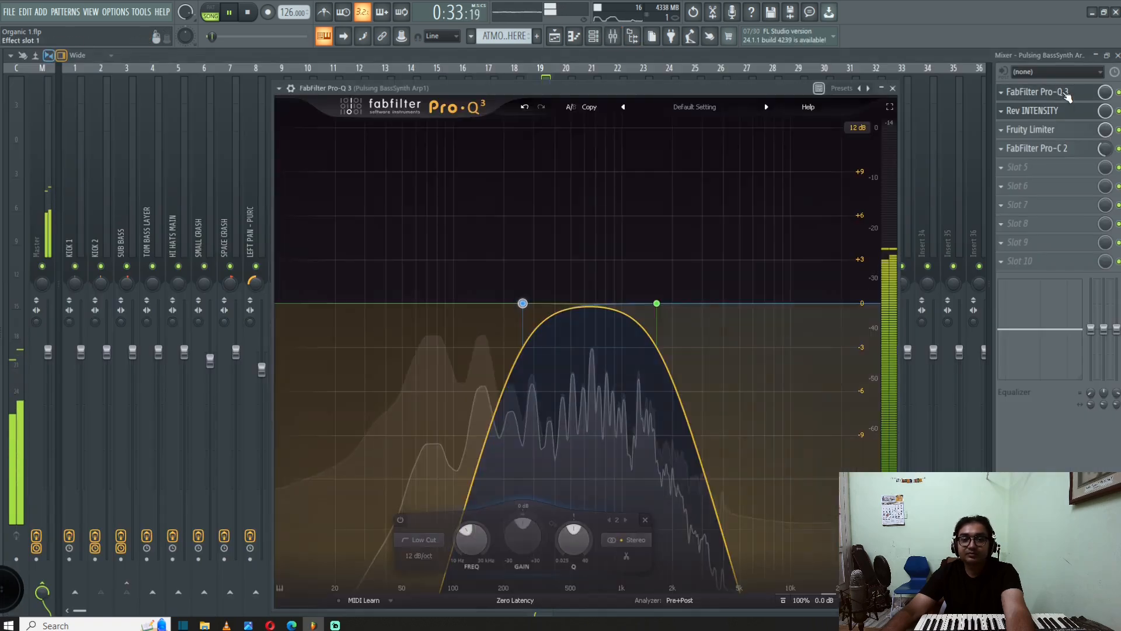
pyautogui.click(1037, 92)
pyautogui.moveTo(534, 338)
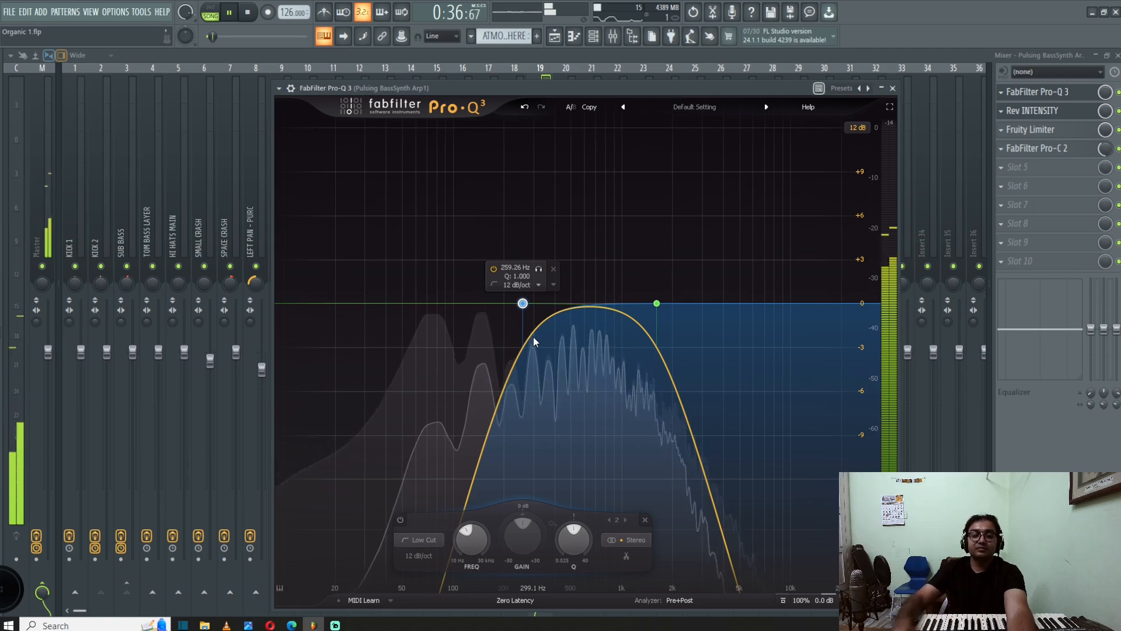
# - Try the low-cut band at 10 Hz in Pro-Q 3, audition the pulsing bass with it, and undo the frequency change
pyautogui.press('space')
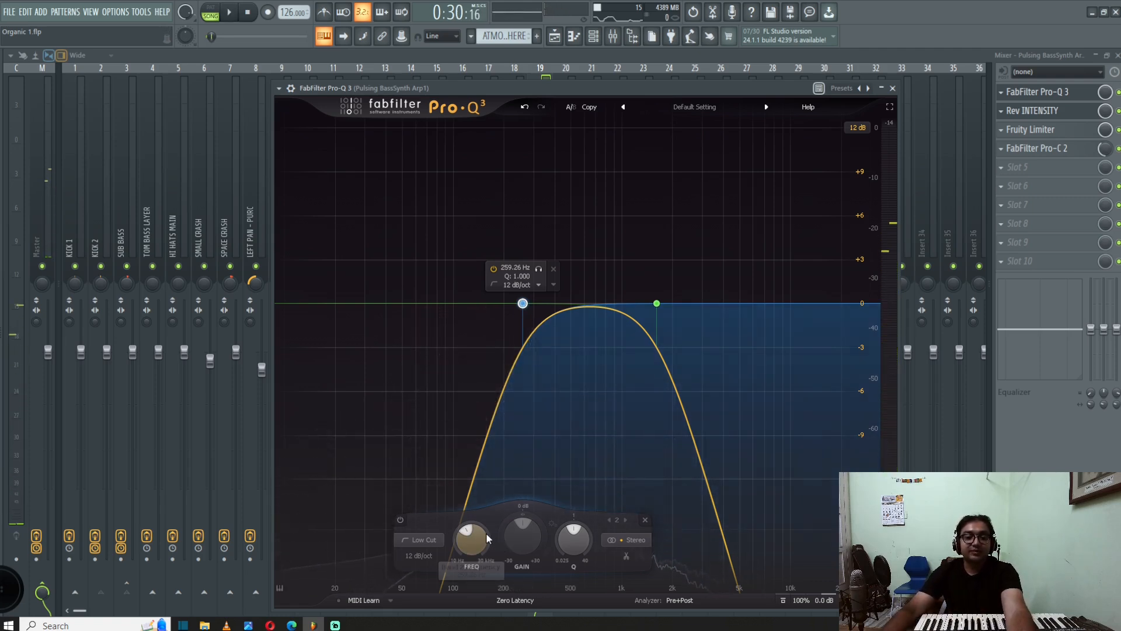
pyautogui.moveTo(483, 549); pyautogui.dragTo(487, 581)
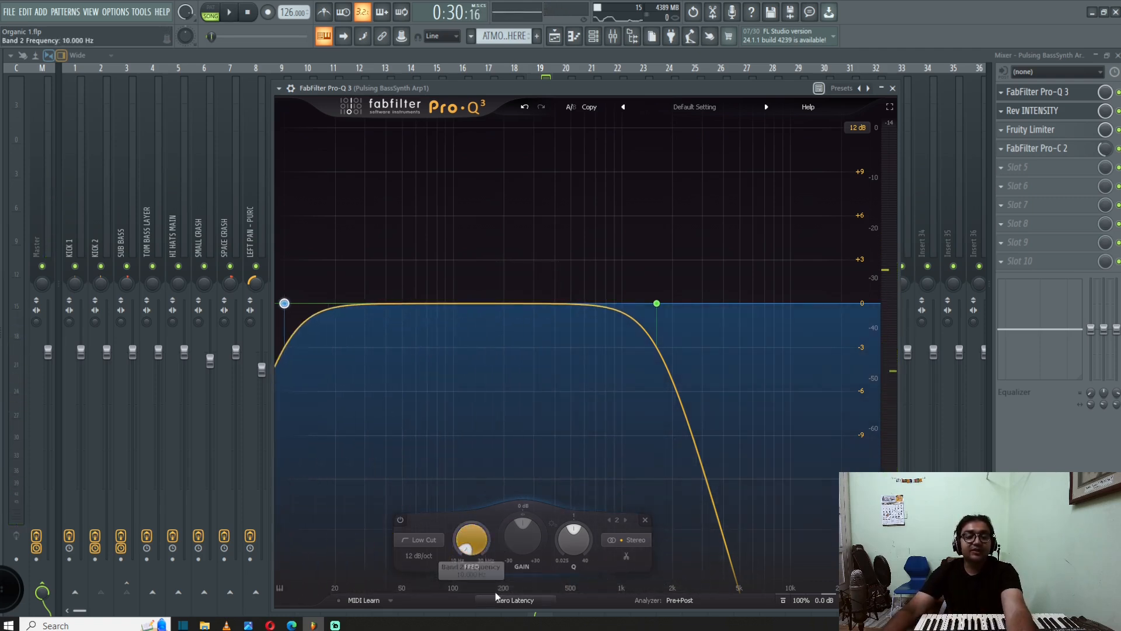
pyautogui.press('space')
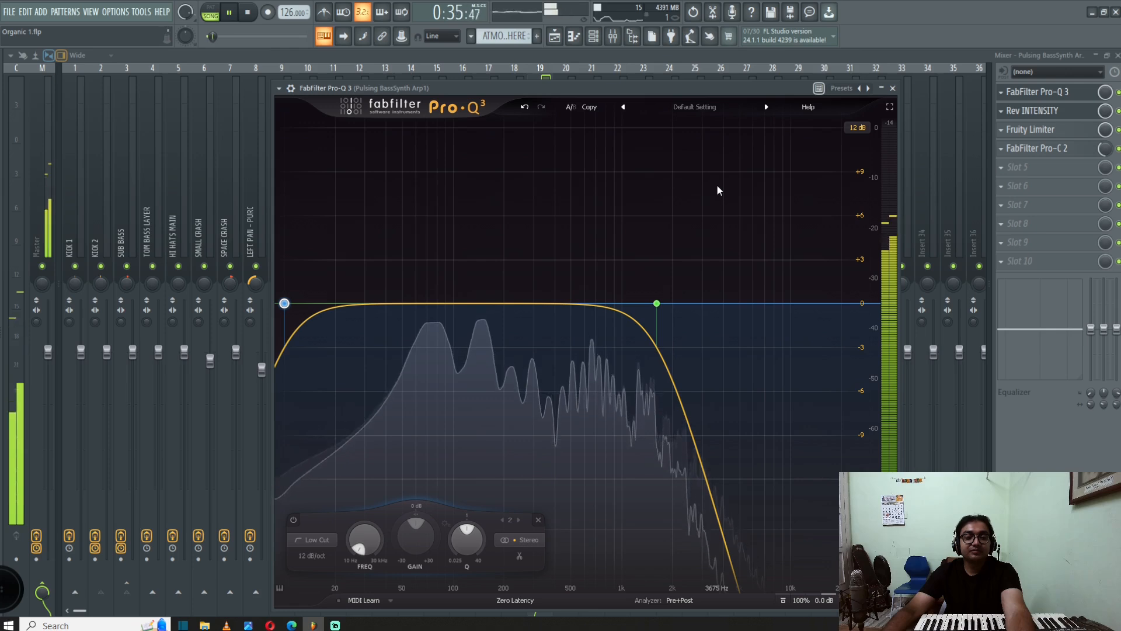
pyautogui.press('space')
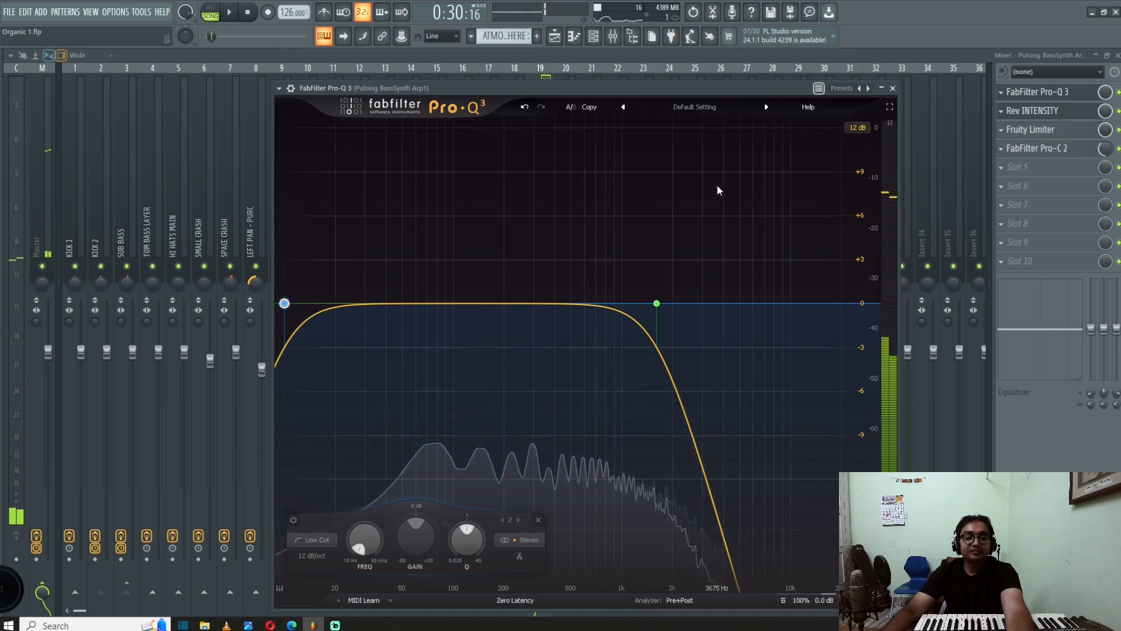
pyautogui.hotkey('ctrl', 'z')
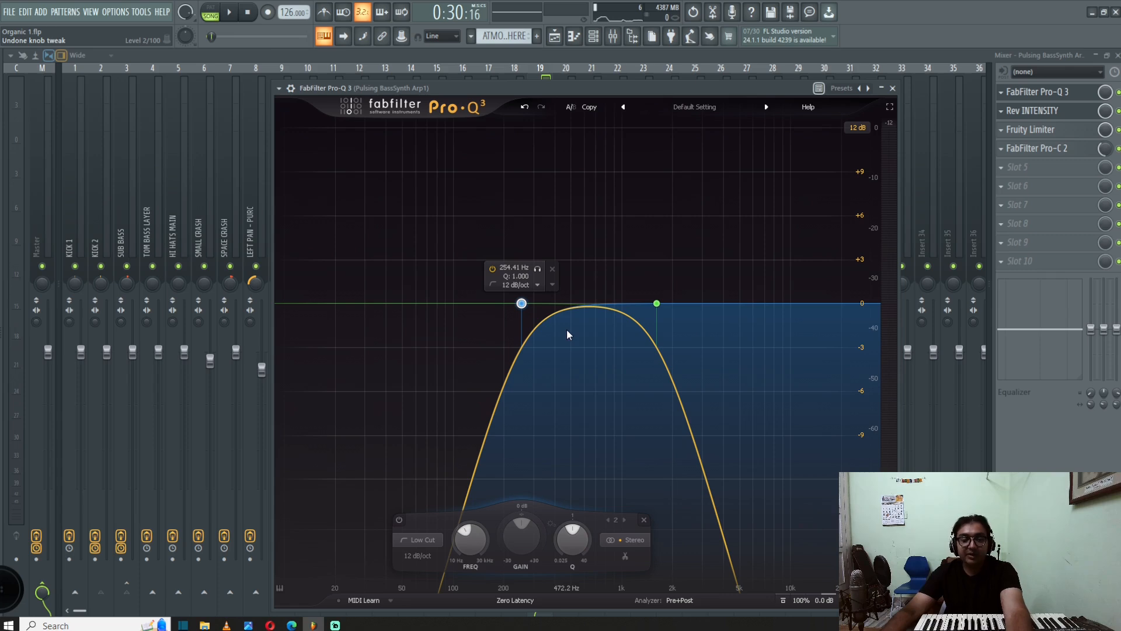
# - Audition the pulsing bass with the low cut restored, stop playback and close FabFilter Pro-Q 3
pyautogui.press('space')
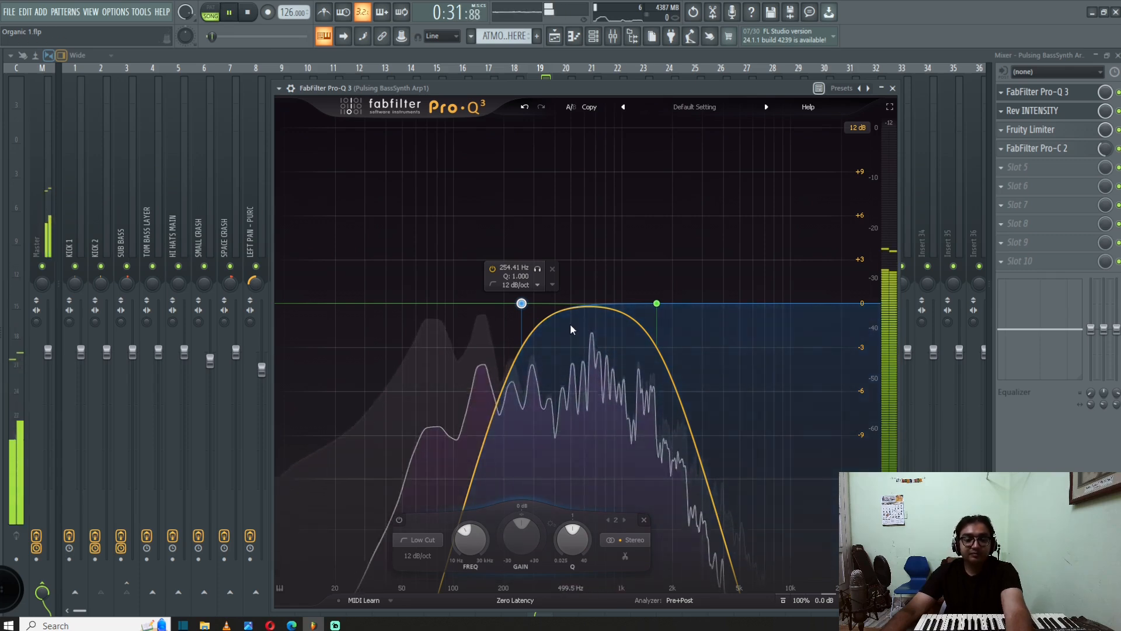
pyautogui.press('space')
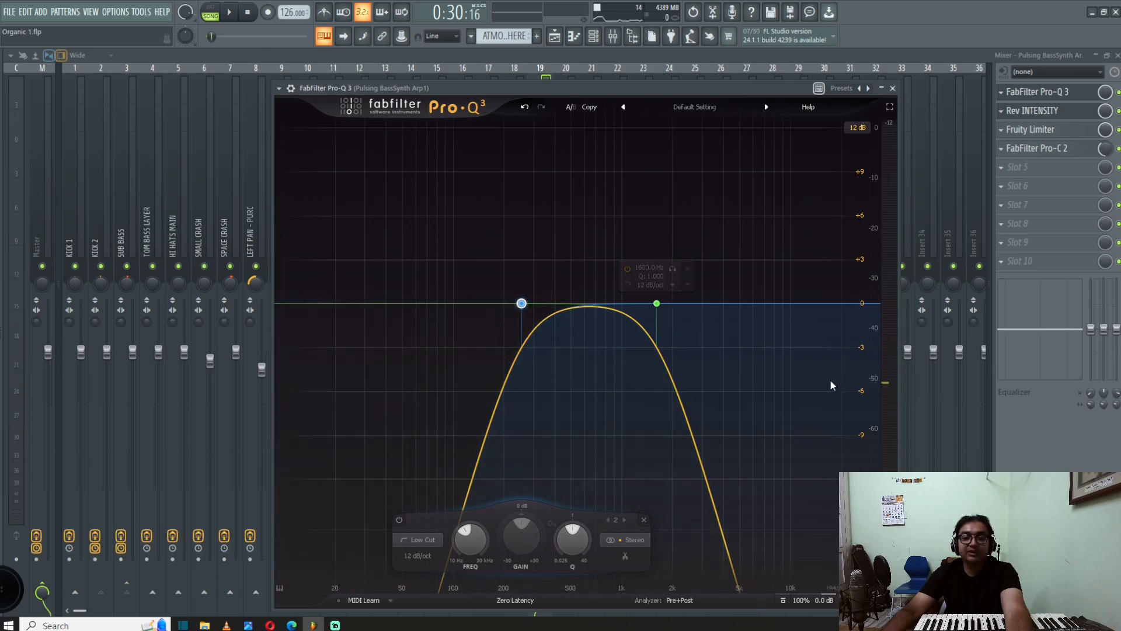
pyautogui.press('space')
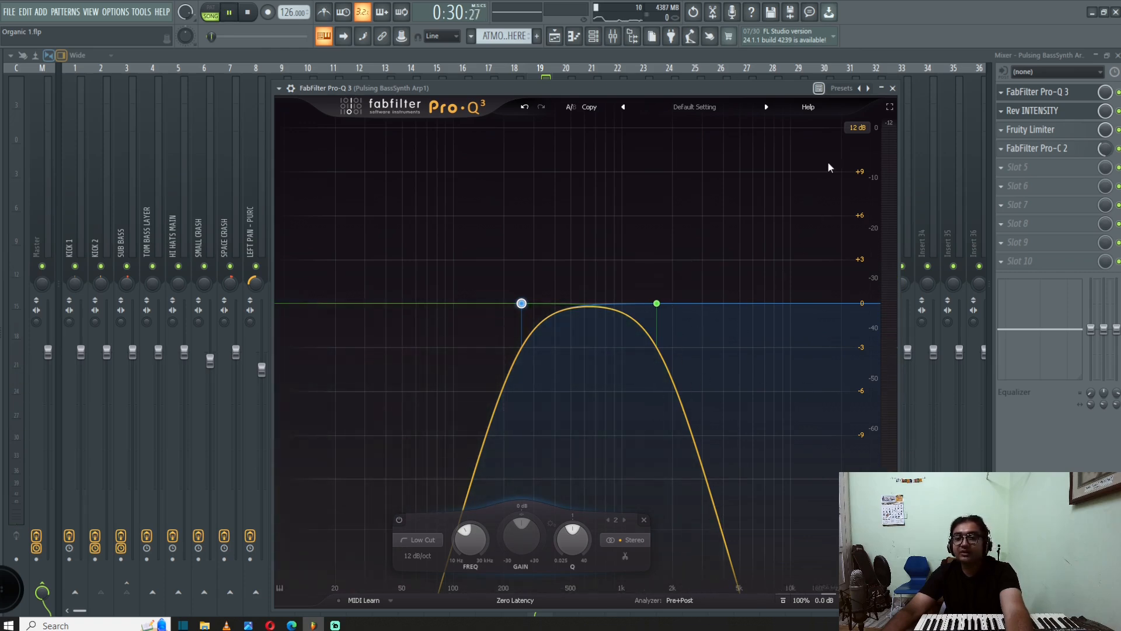
pyautogui.press('space')
pyautogui.click(893, 89)
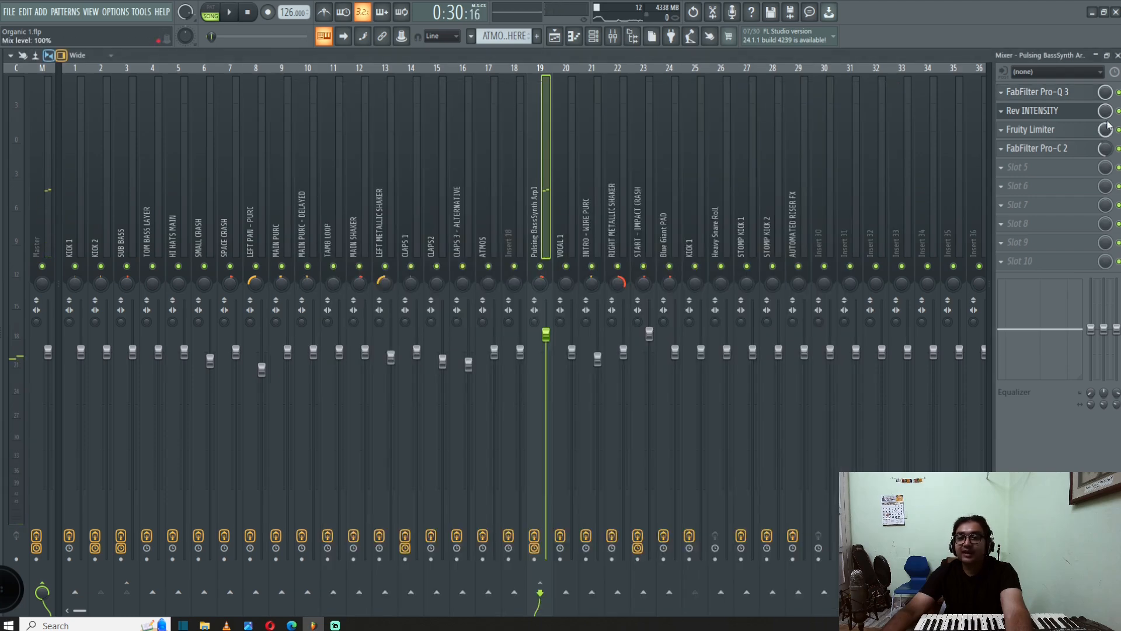
# - View the Rev INTENSITY settings on the Pulsing BassSynth Arp1 track, and compare playback with the reverb bypassed and enabled
pyautogui.click(1050, 115)
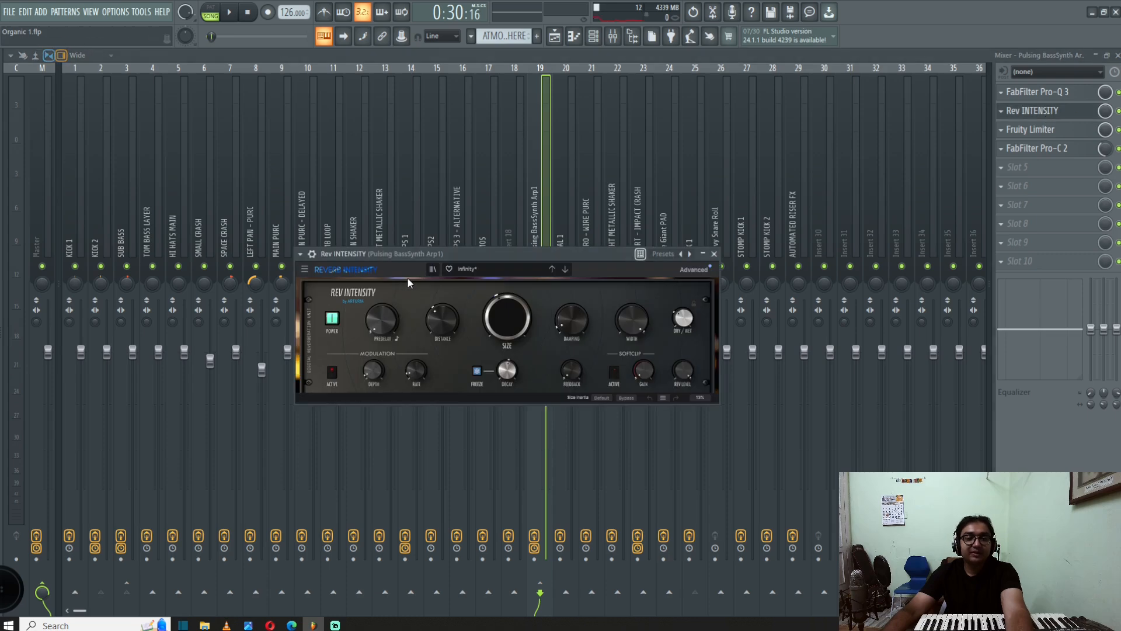
pyautogui.click(714, 255)
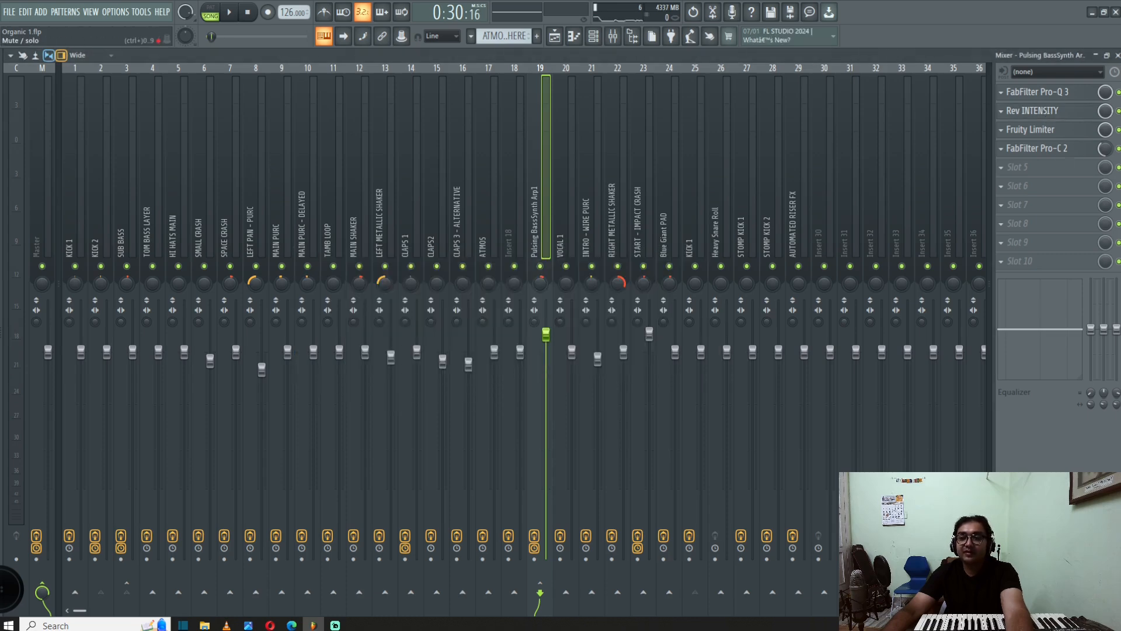
pyautogui.press('space')
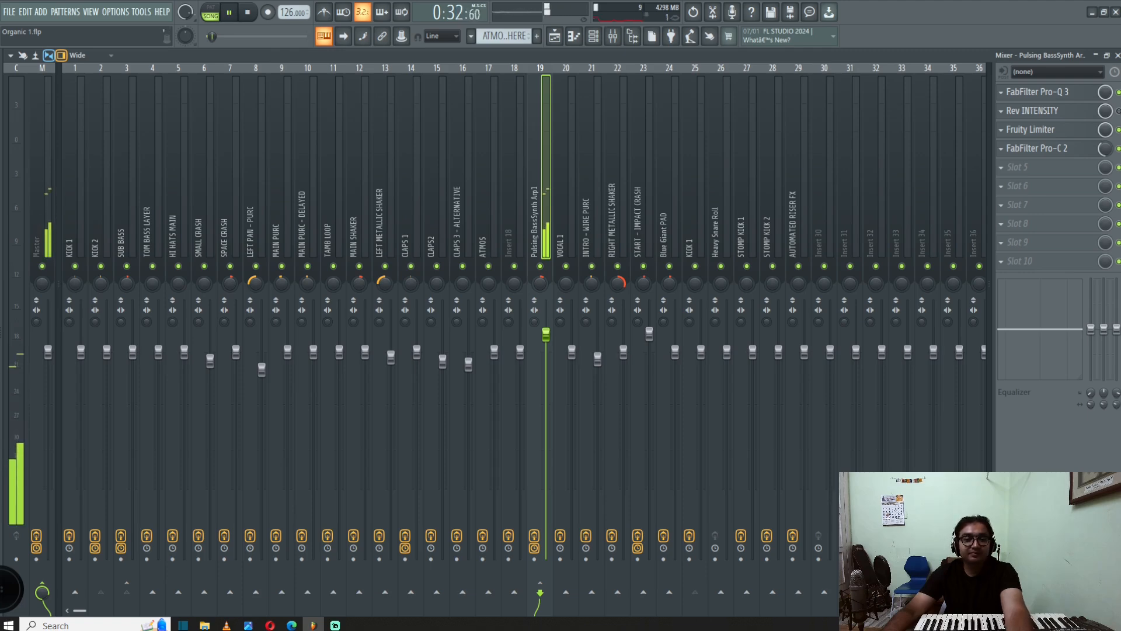
pyautogui.press('space')
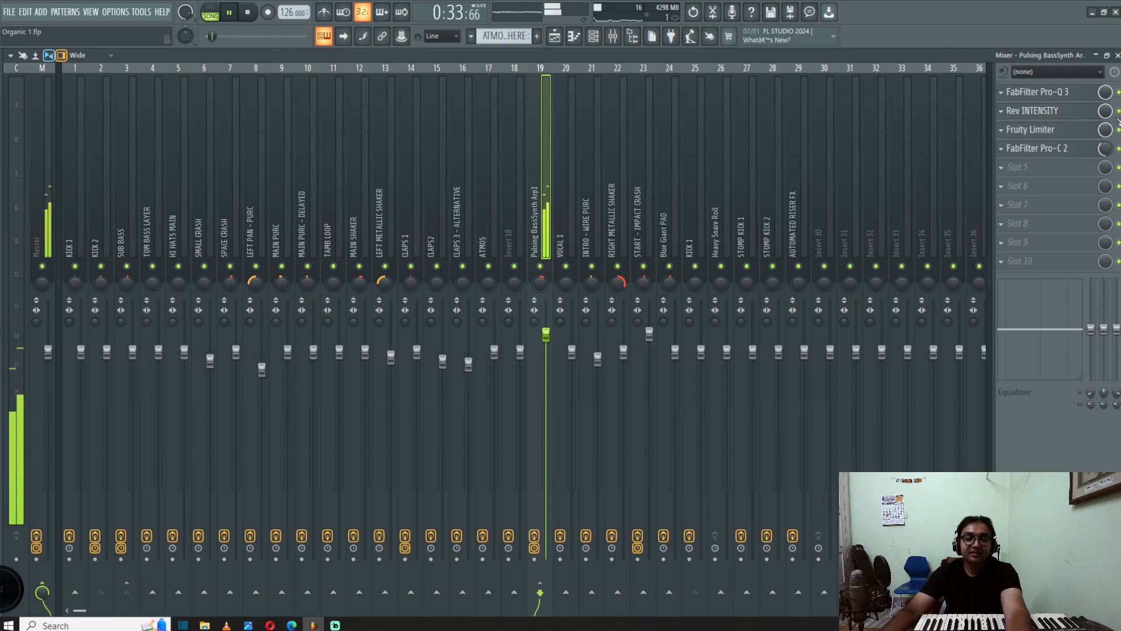
pyautogui.press('space')
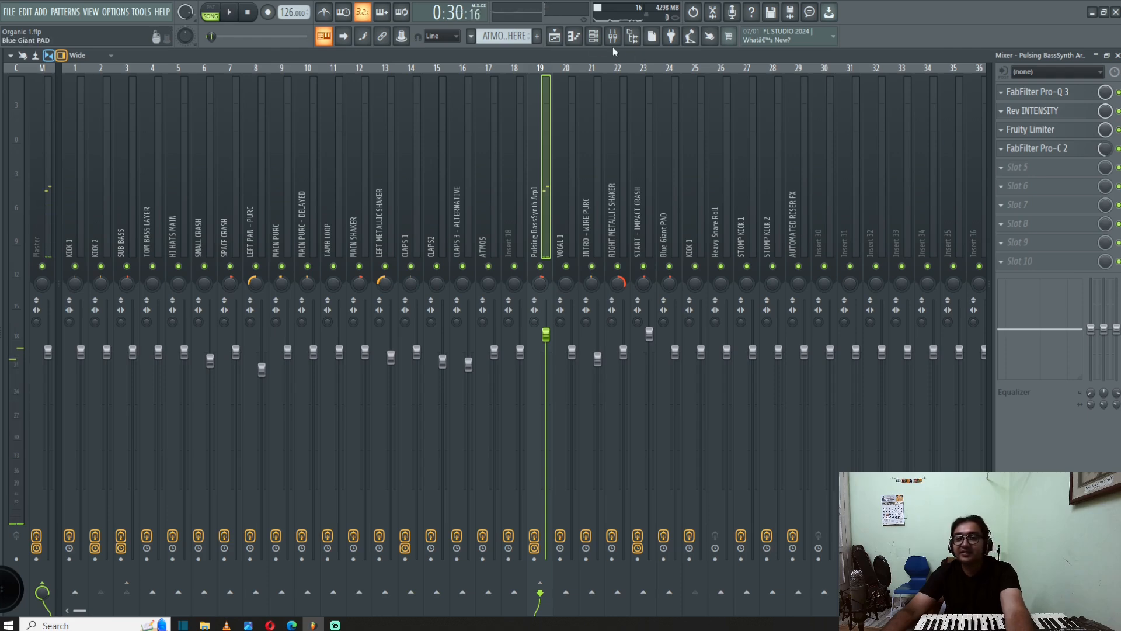
# - Return to the playlist and unsolo the PULSING MID BASS track so all tracks are active
pyautogui.click(554, 36)
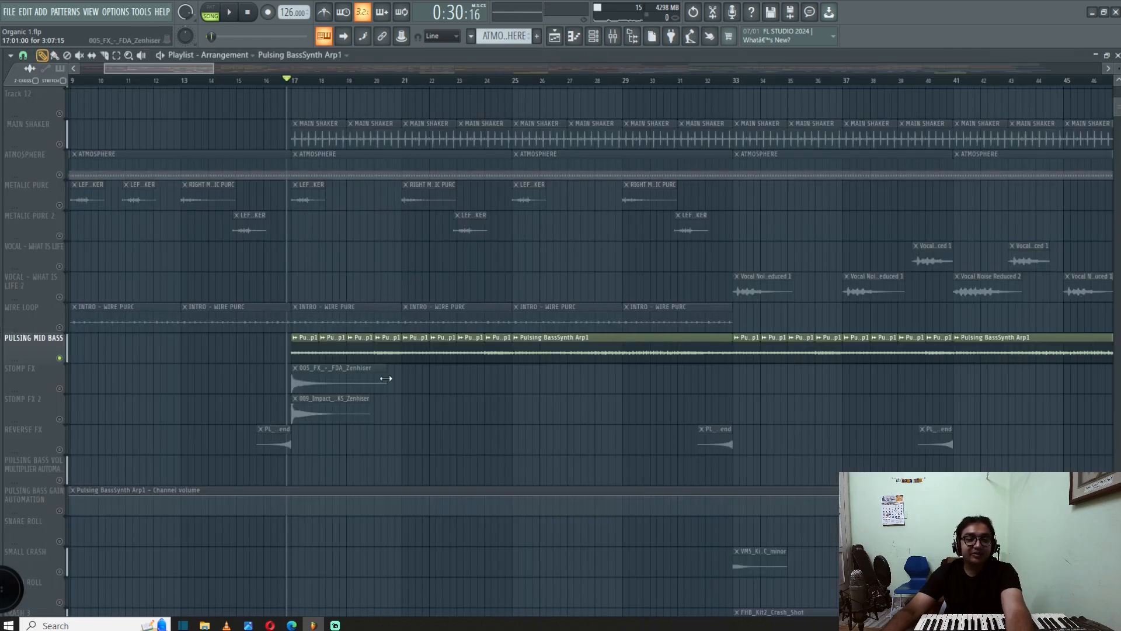
pyautogui.scroll(-1, 386, 379)
pyautogui.keyDown('ctrl'); pyautogui.scroll(-3, 390, 378); pyautogui.keyUp('ctrl')
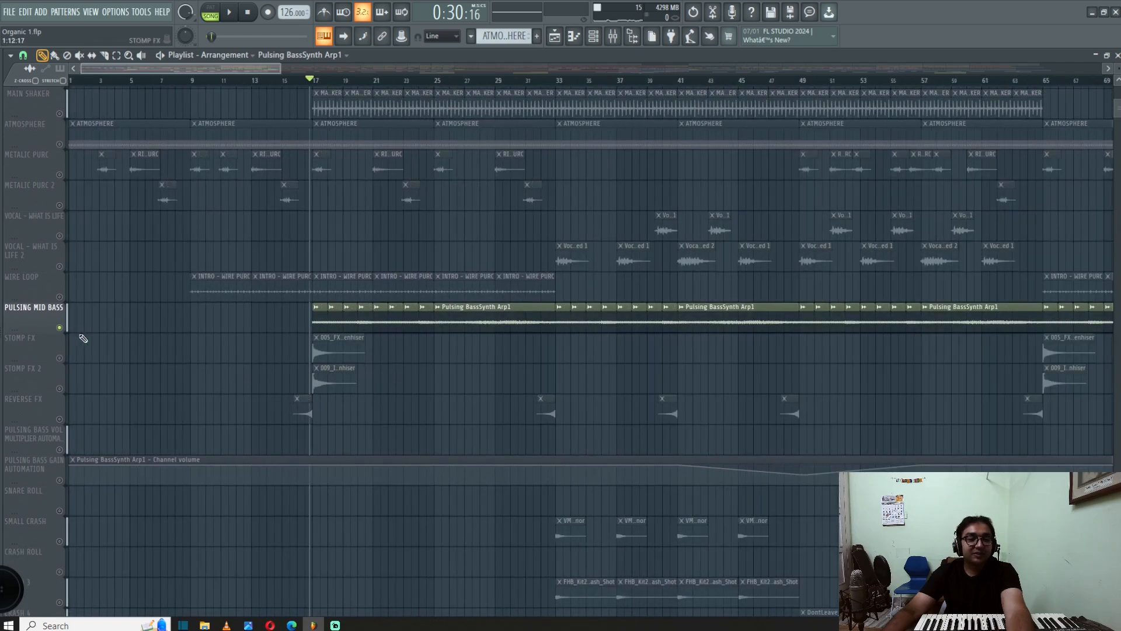
pyautogui.rightClick(59, 328)
pyautogui.scroll(4, 399, 372)
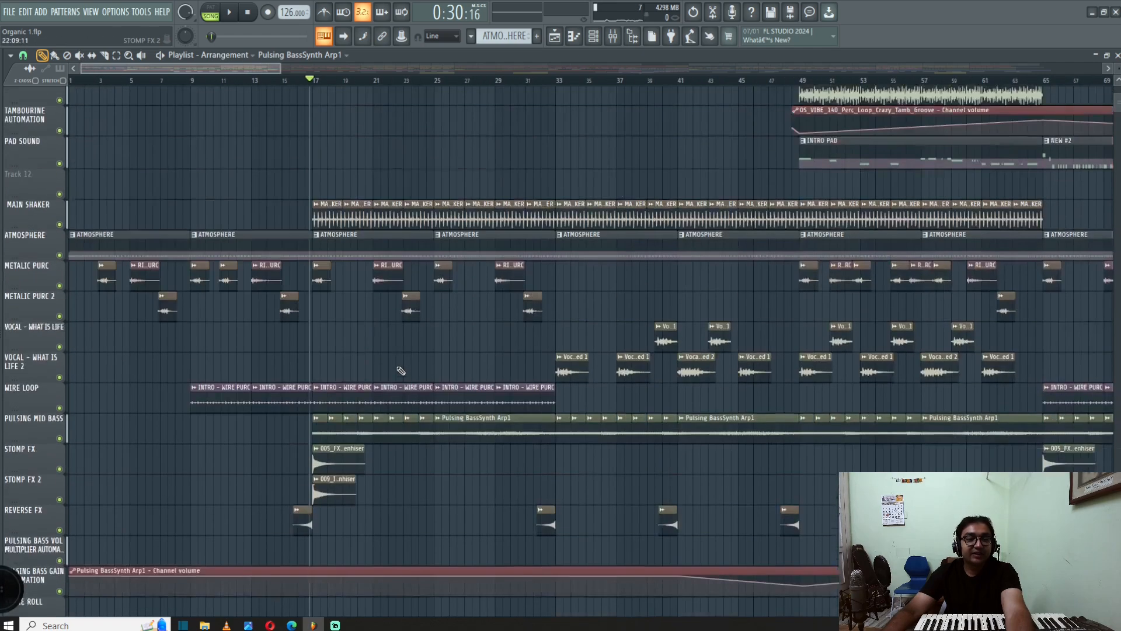
# - Examine the PULSING MID BASS clips together with their channel volume and volume multiplier automation across the arrangement
pyautogui.scroll(-3, 637, 352)
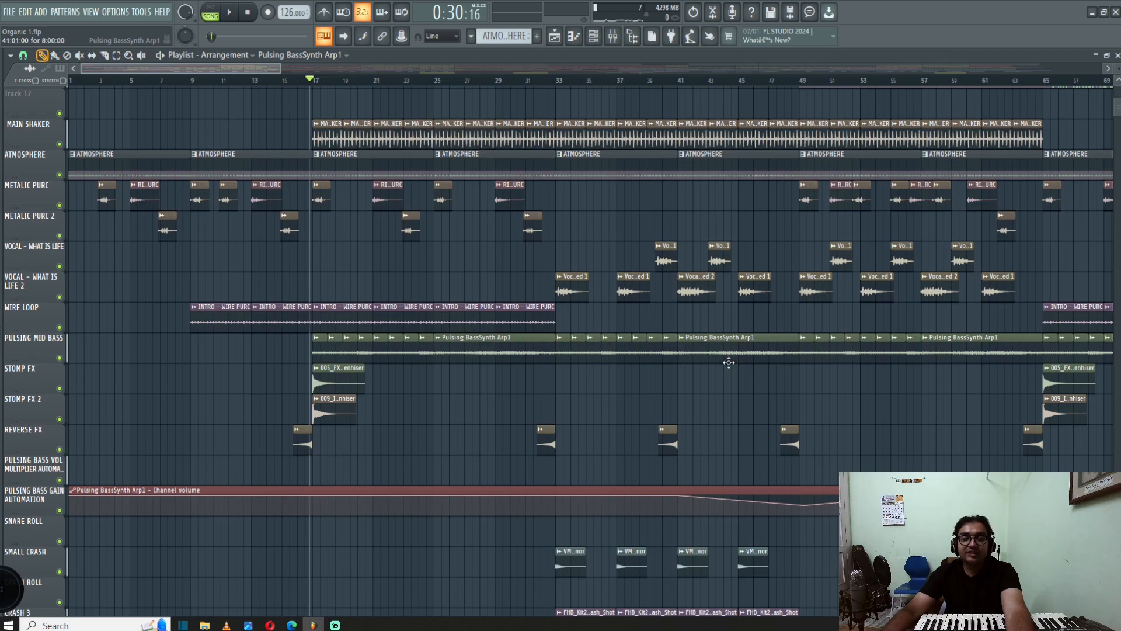
pyautogui.scroll(-2, 378, 387)
pyautogui.scroll(-2, 461, 370)
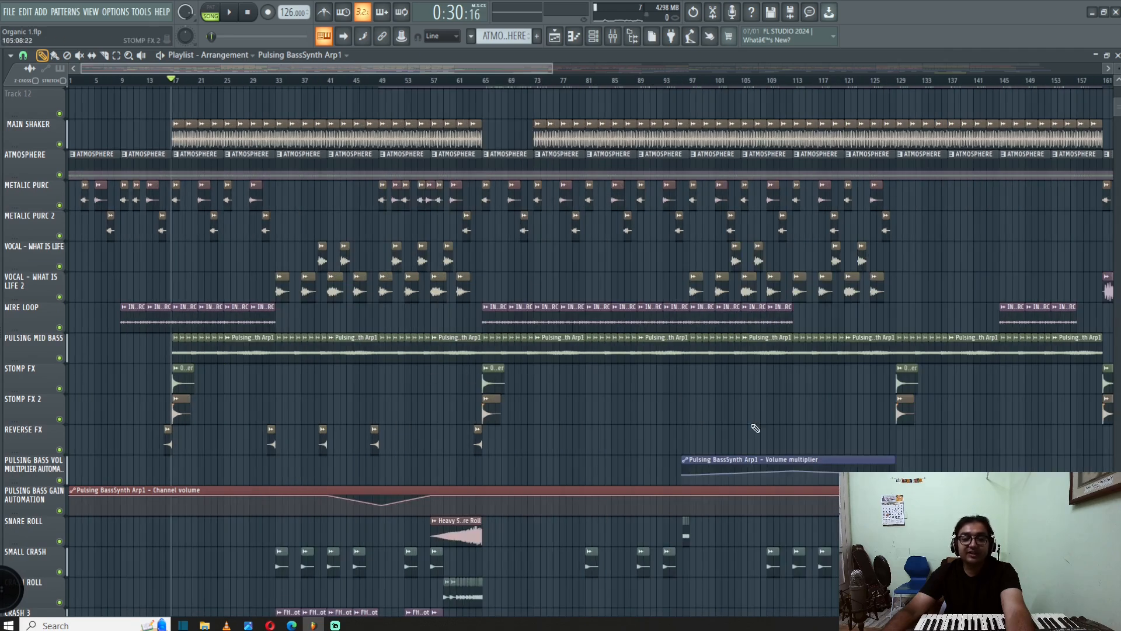
pyautogui.scroll(-1, 777, 433)
pyautogui.scroll(-1, 748, 442)
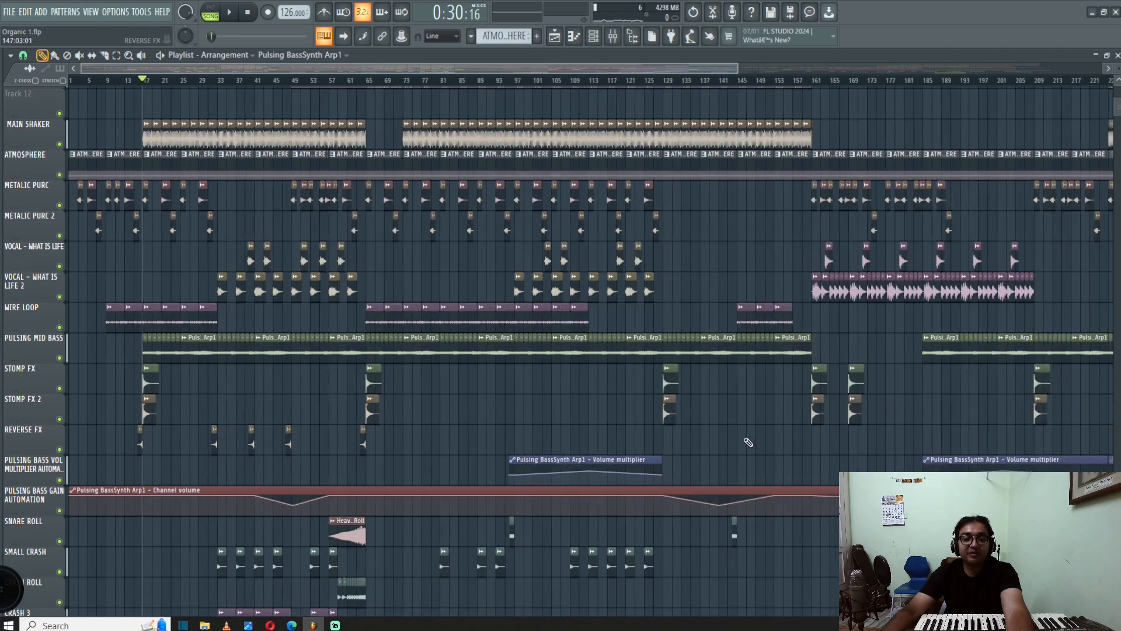
pyautogui.scroll(-1, 130, 467)
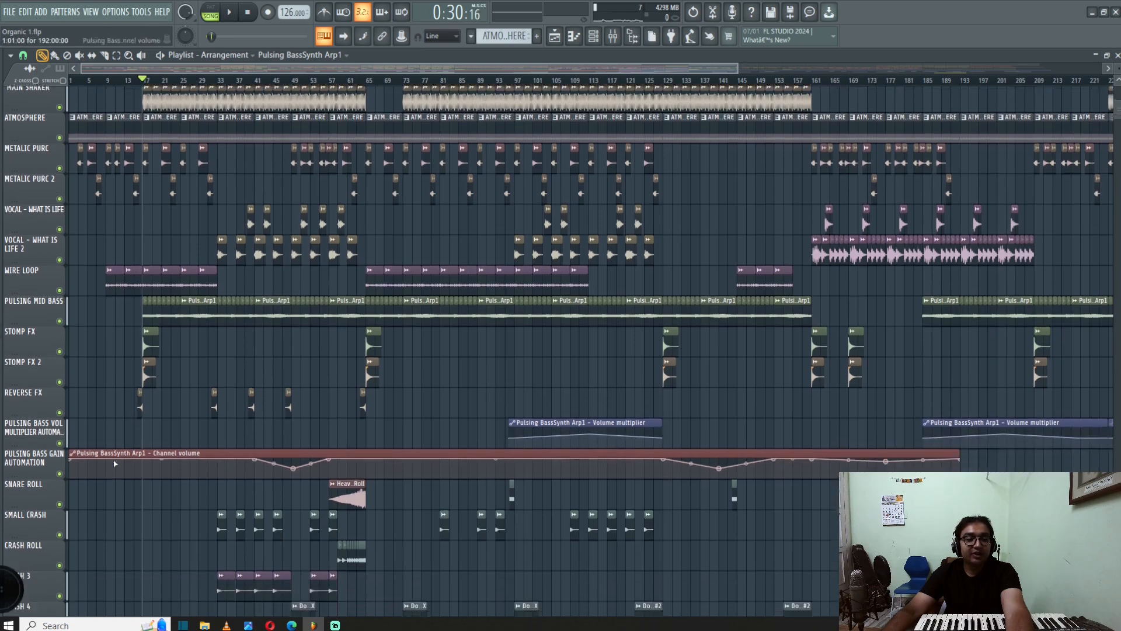
pyautogui.scroll(4, 114, 462)
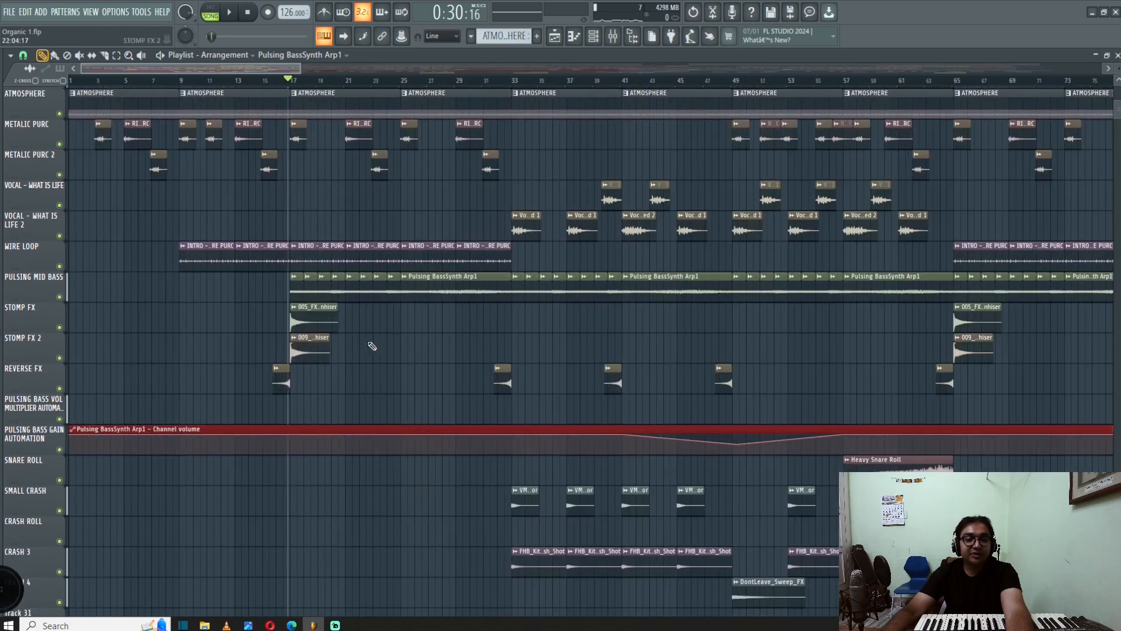
pyautogui.scroll(-3, 445, 299)
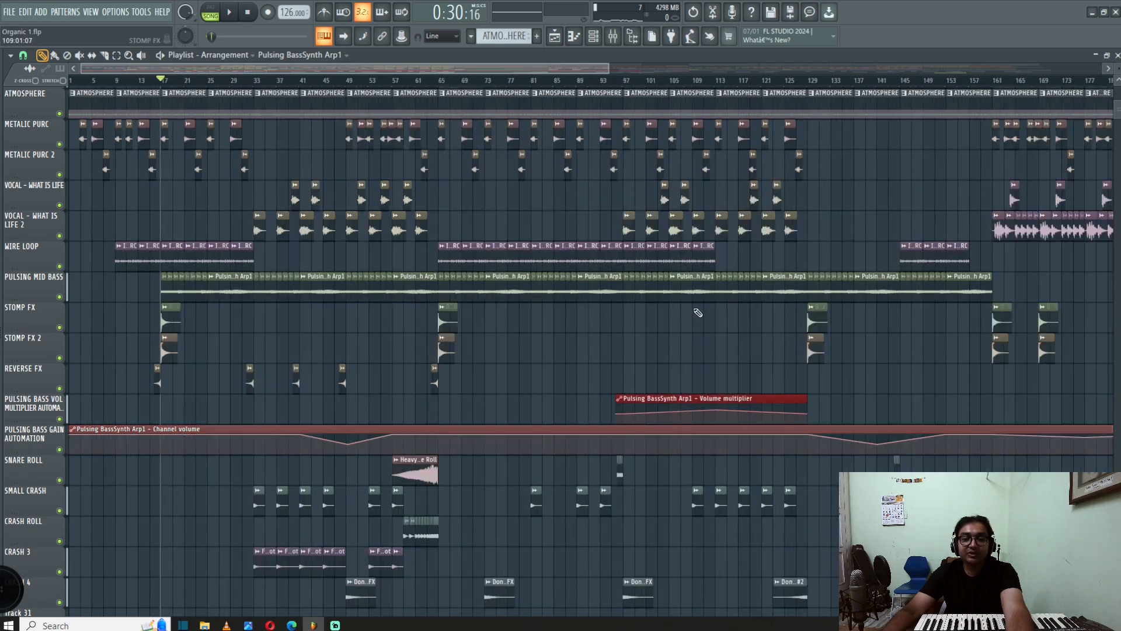
# - View the MAIN SHAKER clip's sample settings and waveform at bar 17, and close its channel window
pyautogui.scroll(7, 253, 360)
pyautogui.scroll(-1, 233, 346)
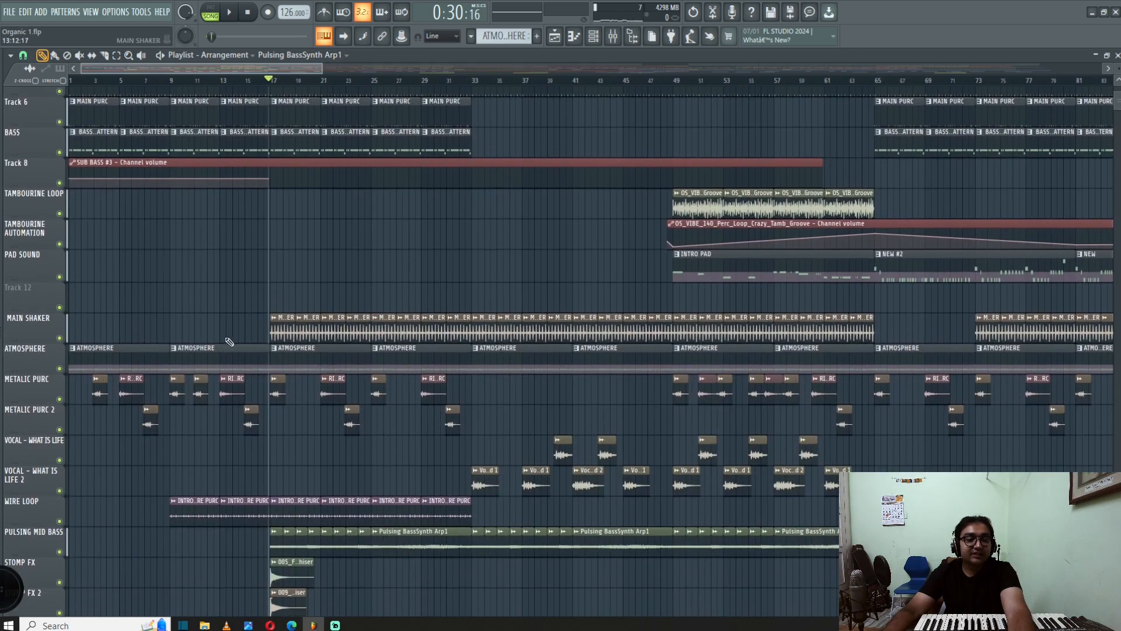
pyautogui.scroll(3, 263, 308)
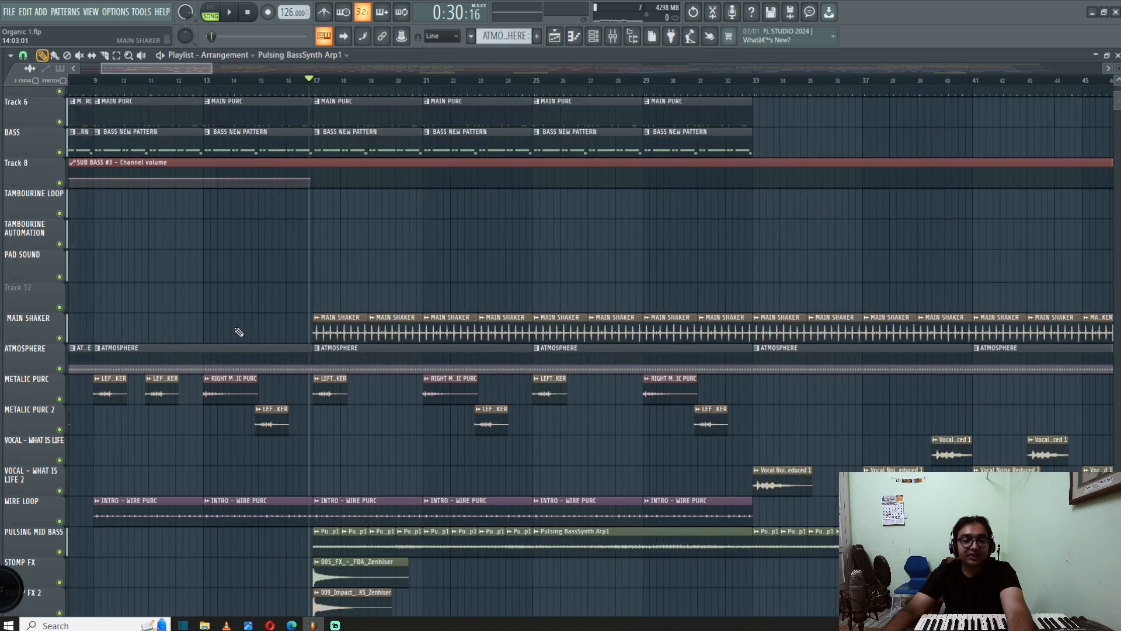
pyautogui.doubleClick(348, 328)
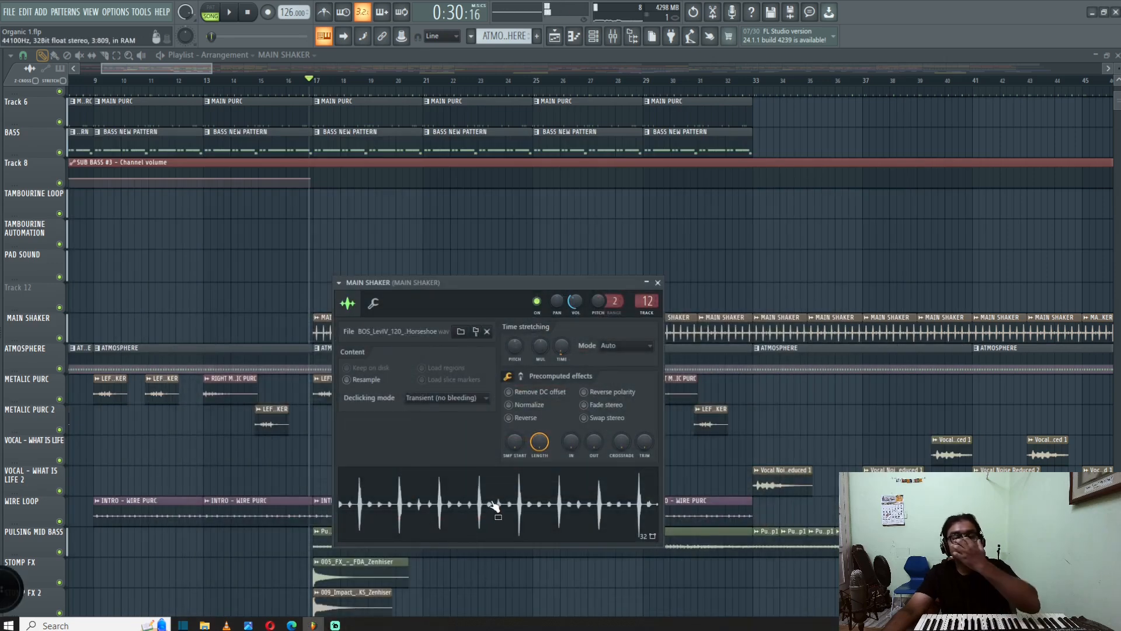
pyautogui.click(658, 282)
# - Mute the STOMP FX, STOMP FX 2 and REVERSE FX tracks, keep PULSING MID BASS active, and set the playback position shortly before bar 15
pyautogui.scroll(-2, 354, 298)
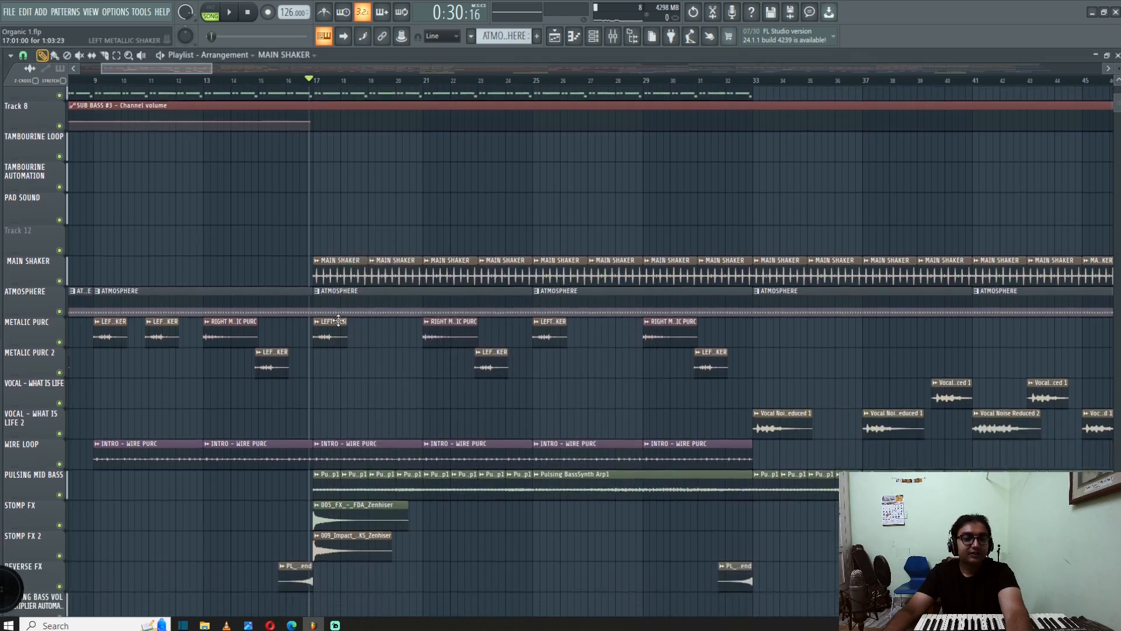
pyautogui.scroll(-2, 335, 382)
pyautogui.scroll(-5, 292, 385)
pyautogui.click(59, 339)
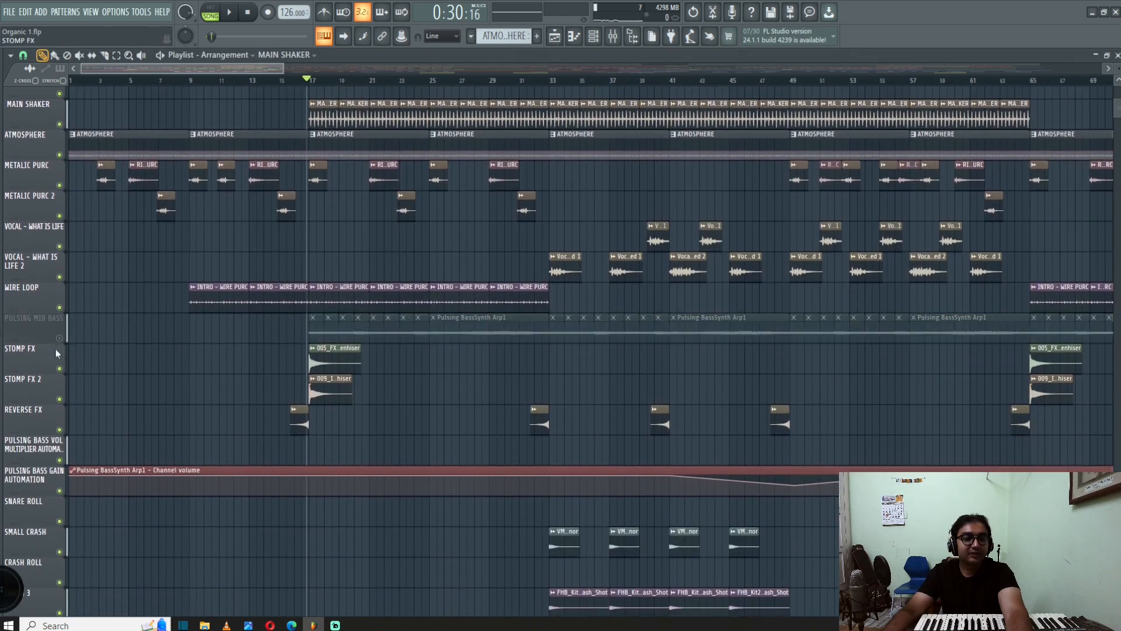
pyautogui.click(59, 368)
pyautogui.click(59, 399)
pyautogui.click(59, 430)
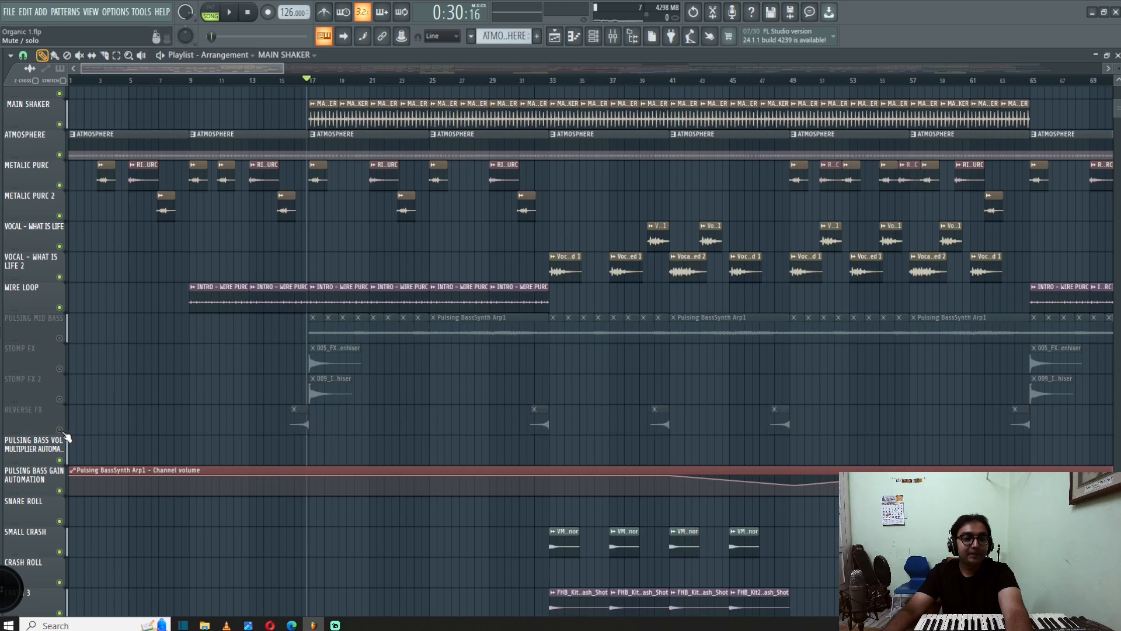
pyautogui.click(59, 338)
pyautogui.scroll(-1, 299, 330)
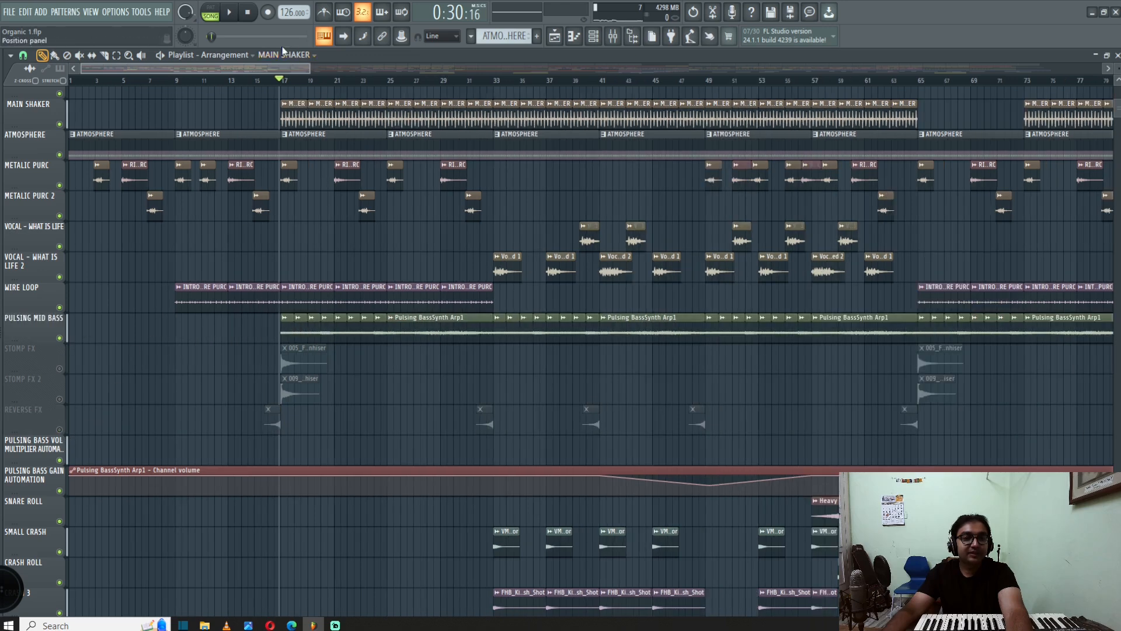
pyautogui.click(258, 82)
# - Select the METALIC PURC and METALIC PURC 2 clips in the first 33 bars to examine their placement
pyautogui.scroll(5, 309, 250)
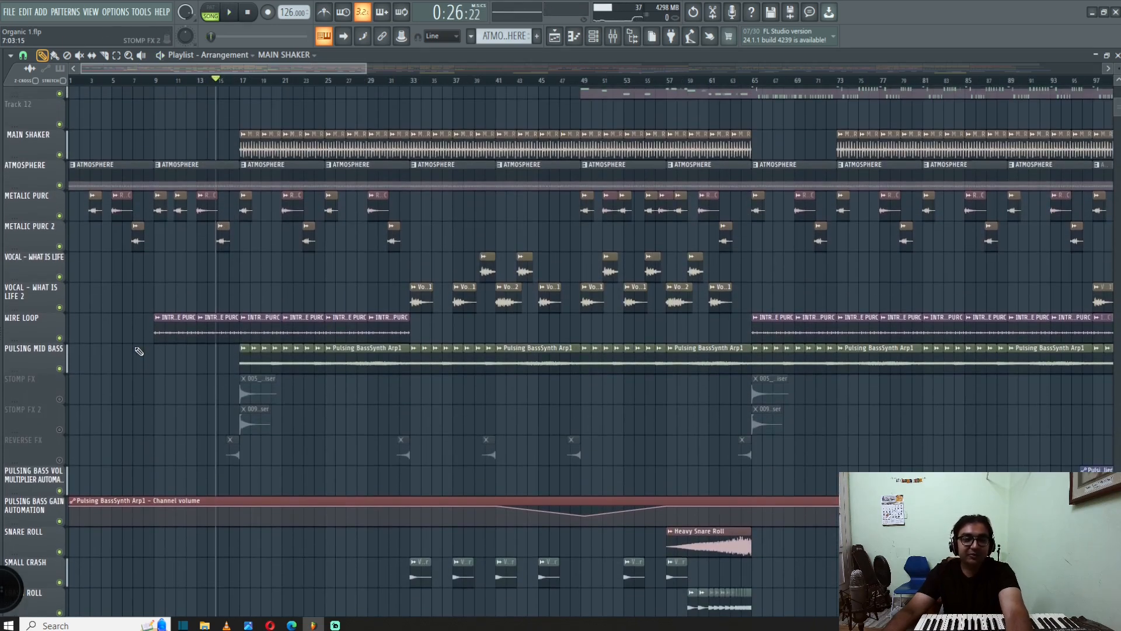
pyautogui.scroll(6, 146, 347)
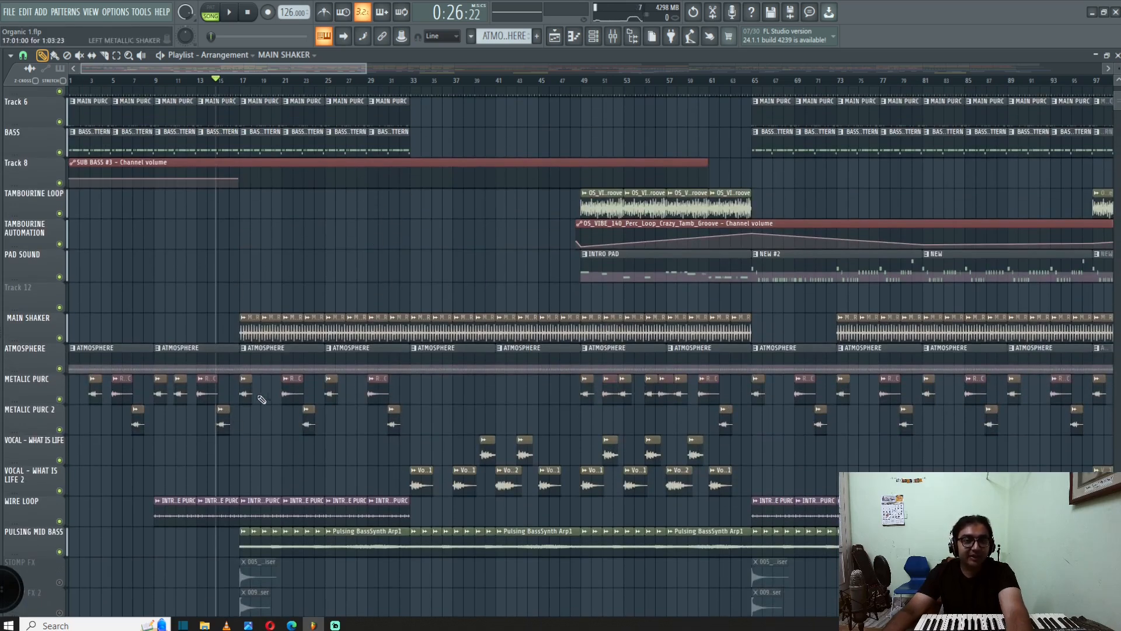
pyautogui.moveTo(441, 465); pyautogui.dragTo(78, 374)
pyautogui.scroll(5, 72, 393)
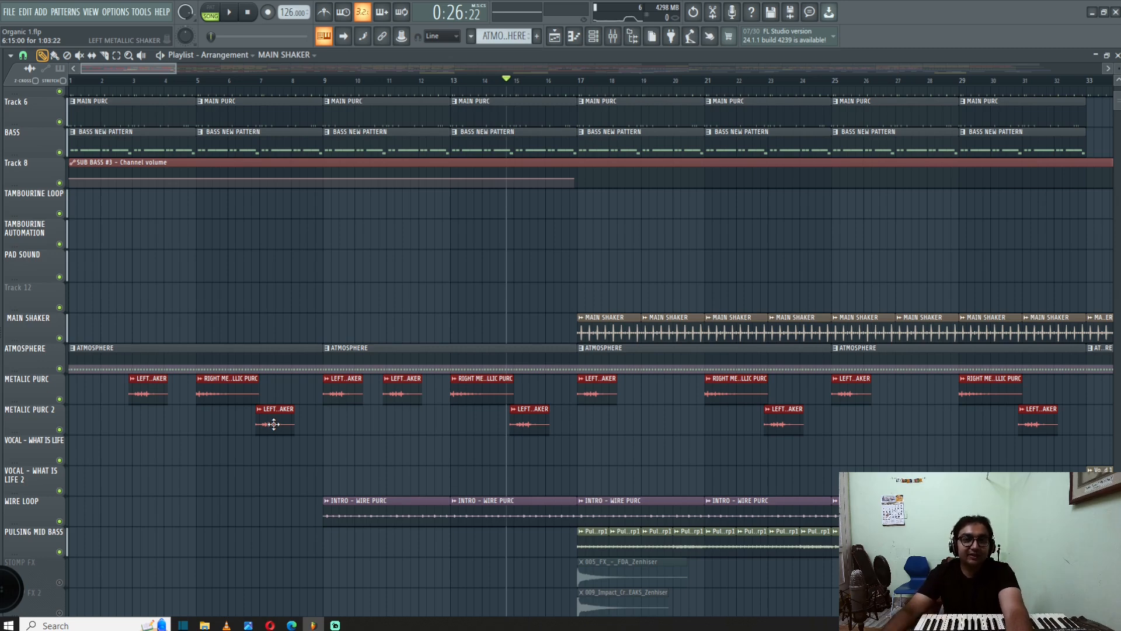
pyautogui.scroll(-5, 273, 424)
# - Highlight the MAIN SHAKER clips around bars 21 to 25, clear the selection and view the vocal tracks
pyautogui.moveTo(292, 285); pyautogui.dragTo(311, 340)
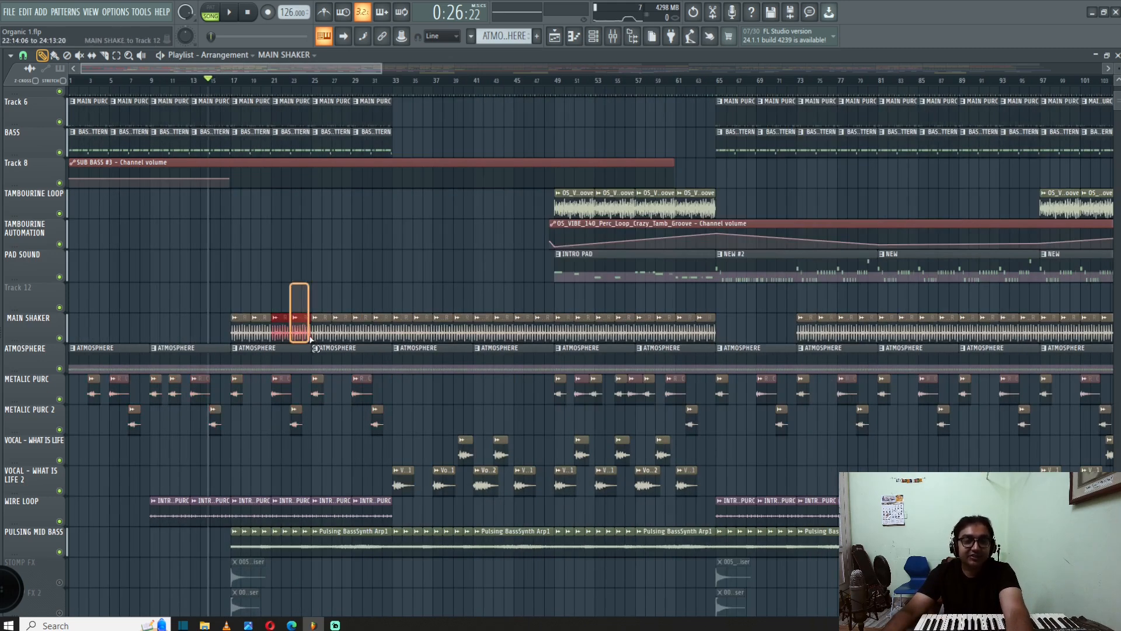
pyautogui.click(355, 276)
pyautogui.scroll(-3, 252, 496)
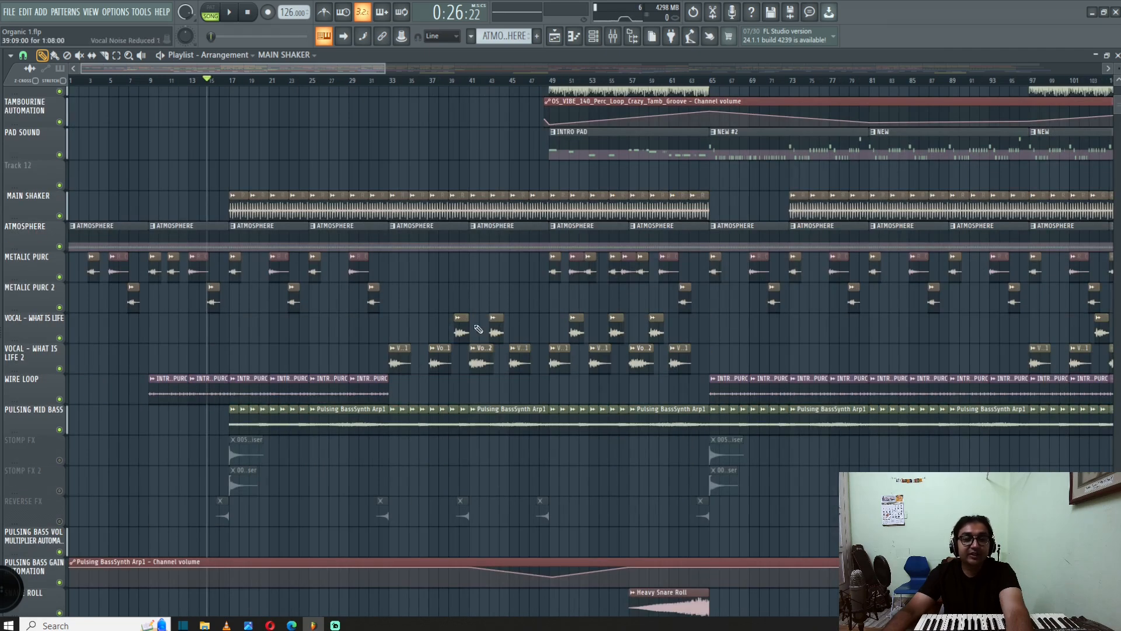
# - Set the playback position shortly before bar 33, play the transition into the vocal section, and stop playback
pyautogui.scroll(5, 181, 315)
pyautogui.click(381, 81)
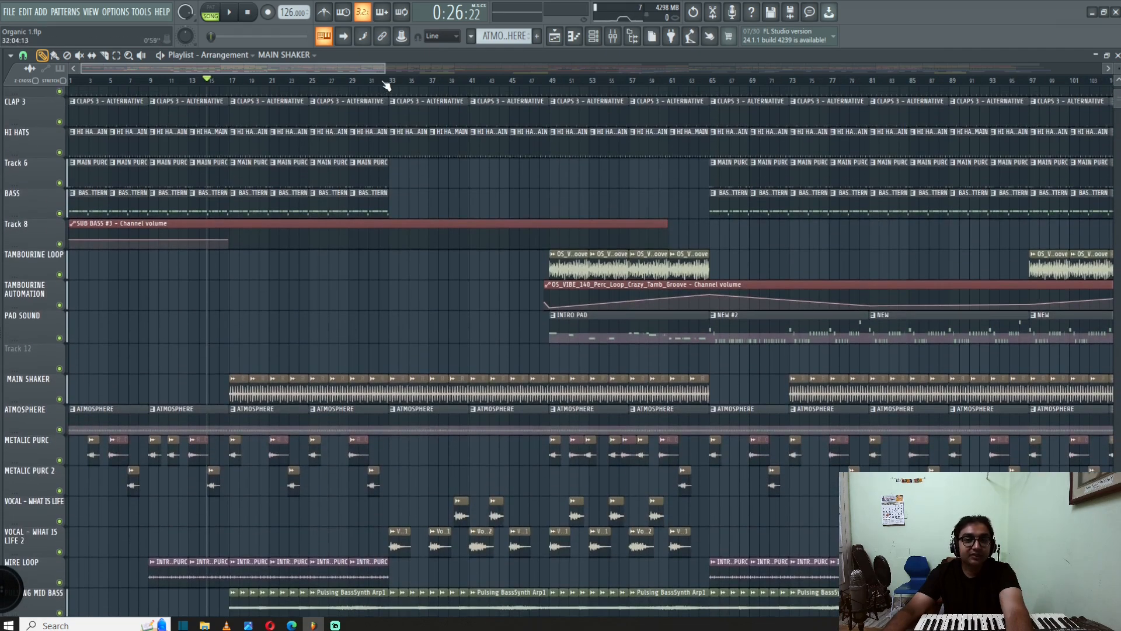
pyautogui.scroll(-12, 354, 381)
pyautogui.press('space')
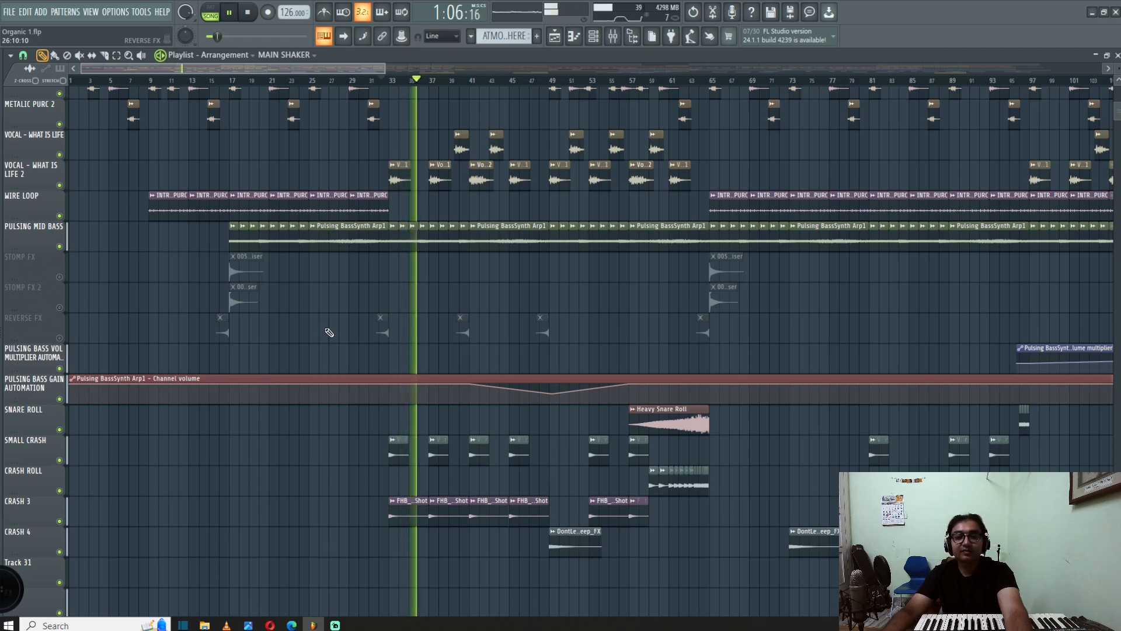
pyautogui.scroll(3, 330, 332)
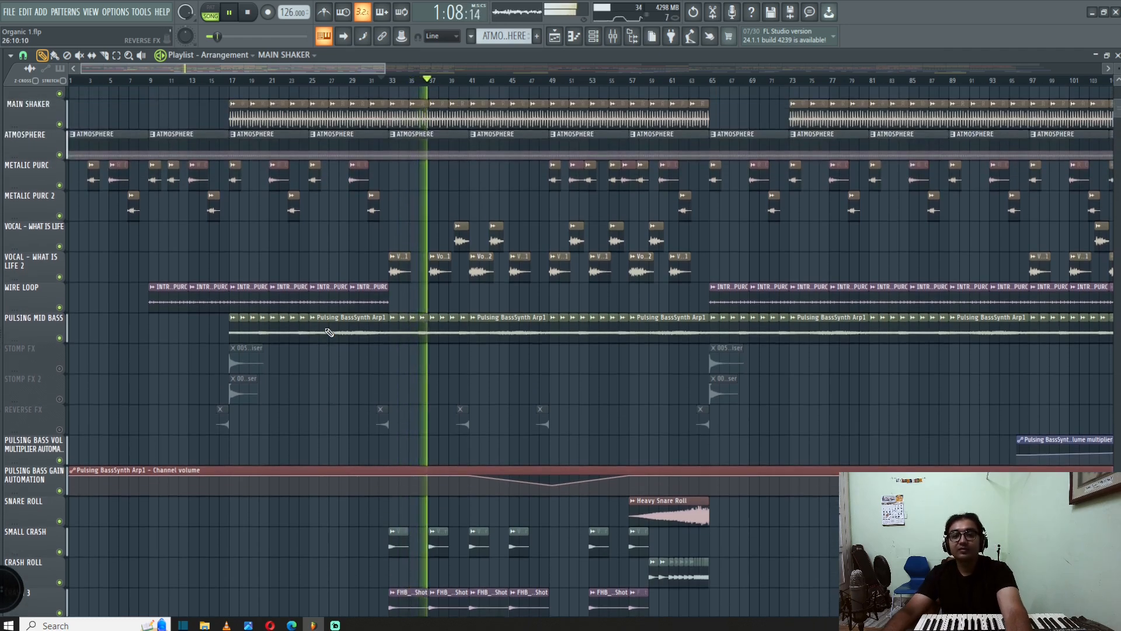
pyautogui.press('space')
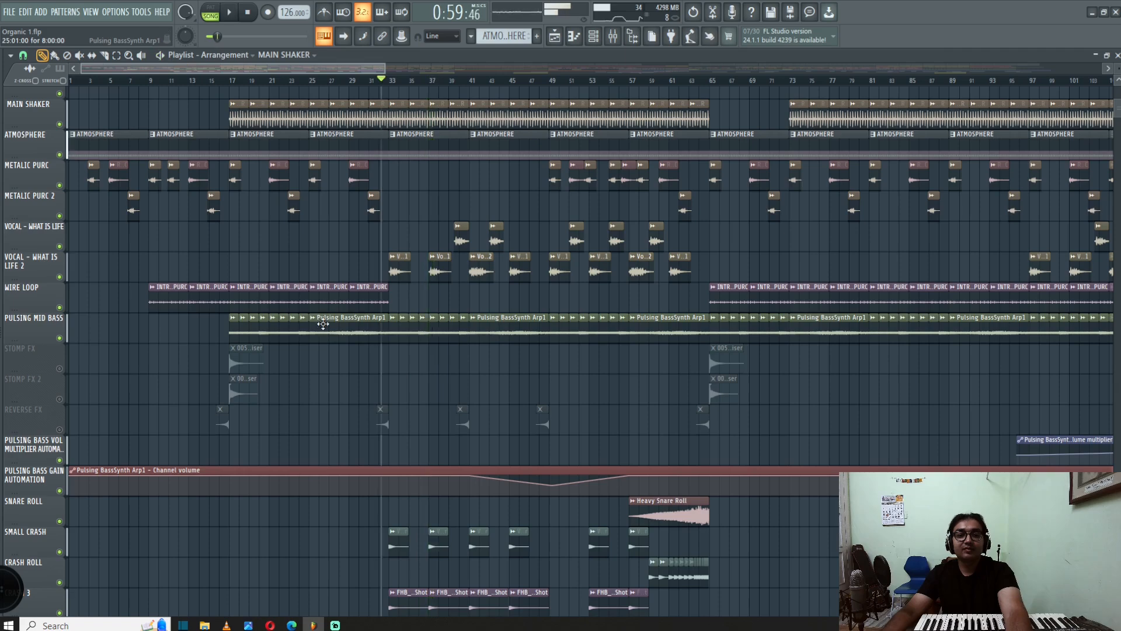
# - Inspect the first VOCAL - WHAT IS LIFE 2 clip at bar 33 and examine how the two vocal tracks are placed
pyautogui.keyDown('ctrl'); pyautogui.scroll(5, 404, 282); pyautogui.keyUp('ctrl')
pyautogui.doubleClick(402, 273)
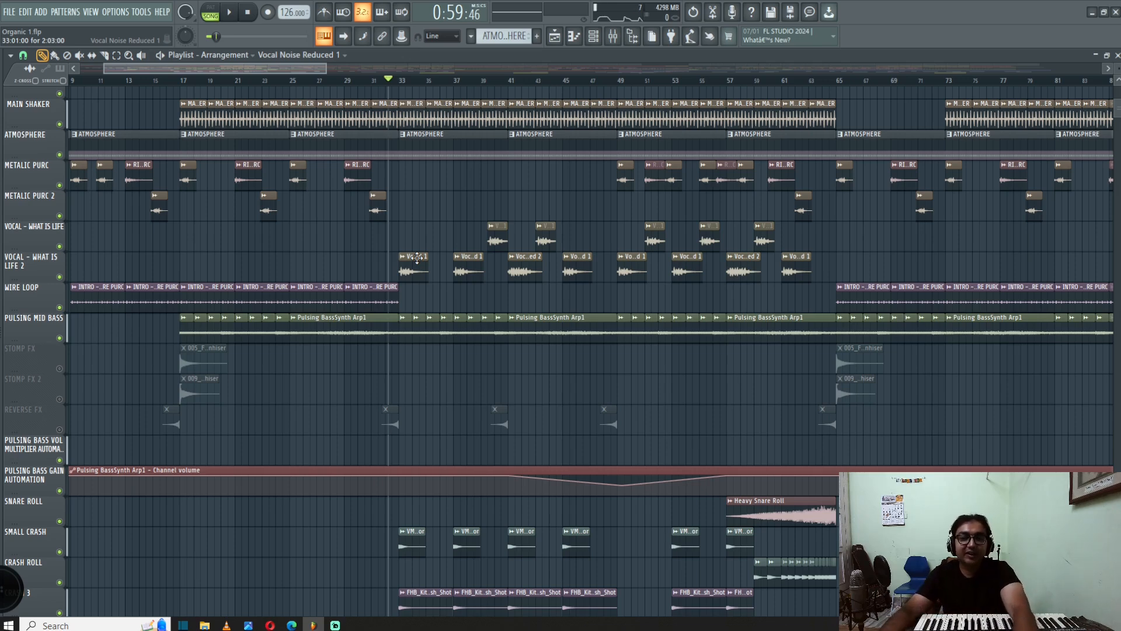
pyautogui.scroll(3, 417, 259)
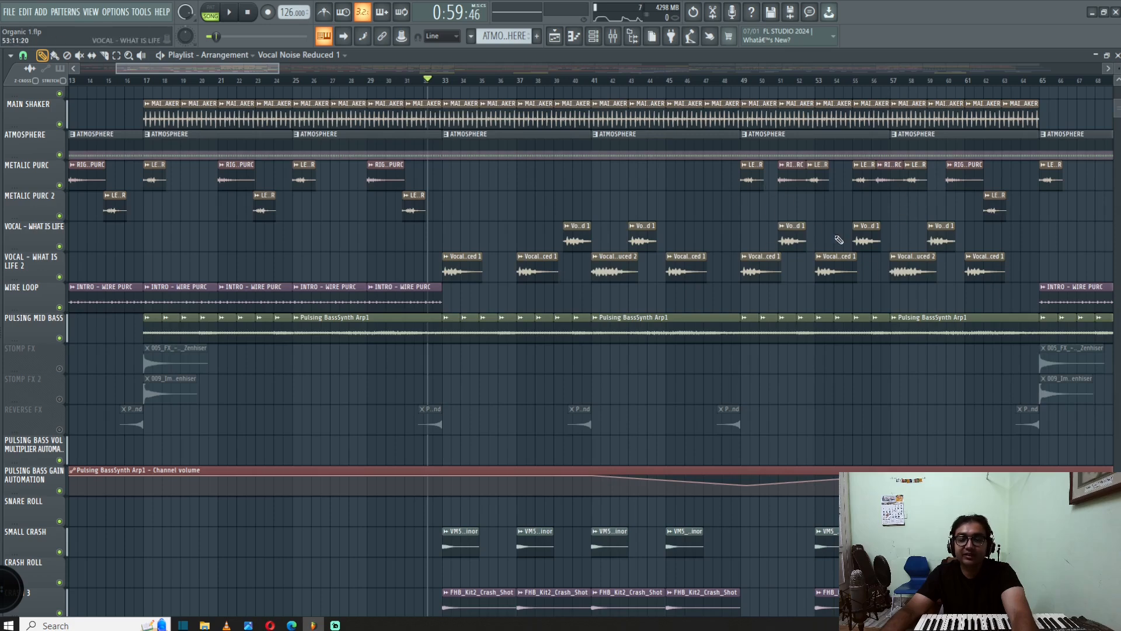
pyautogui.scroll(-3, 629, 219)
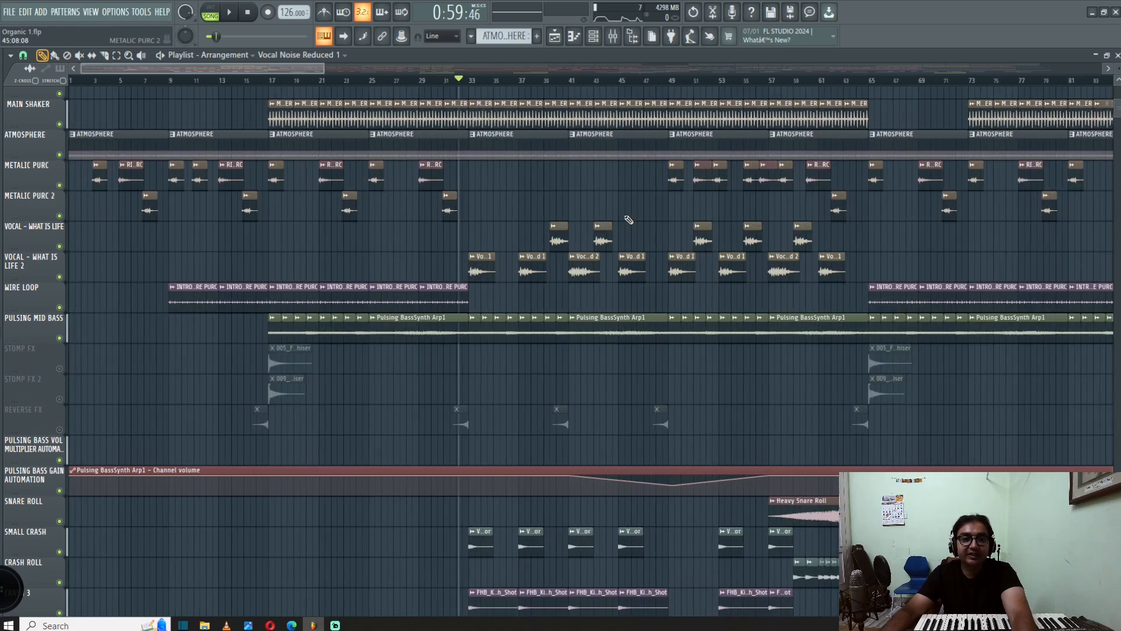
# - Examine the placement of the SNARE ROLL, SMALL CRASH, CRASH ROLL, CRASH 3 and CRASH 4 clips across the arrangement
pyautogui.scroll(-10, 629, 220)
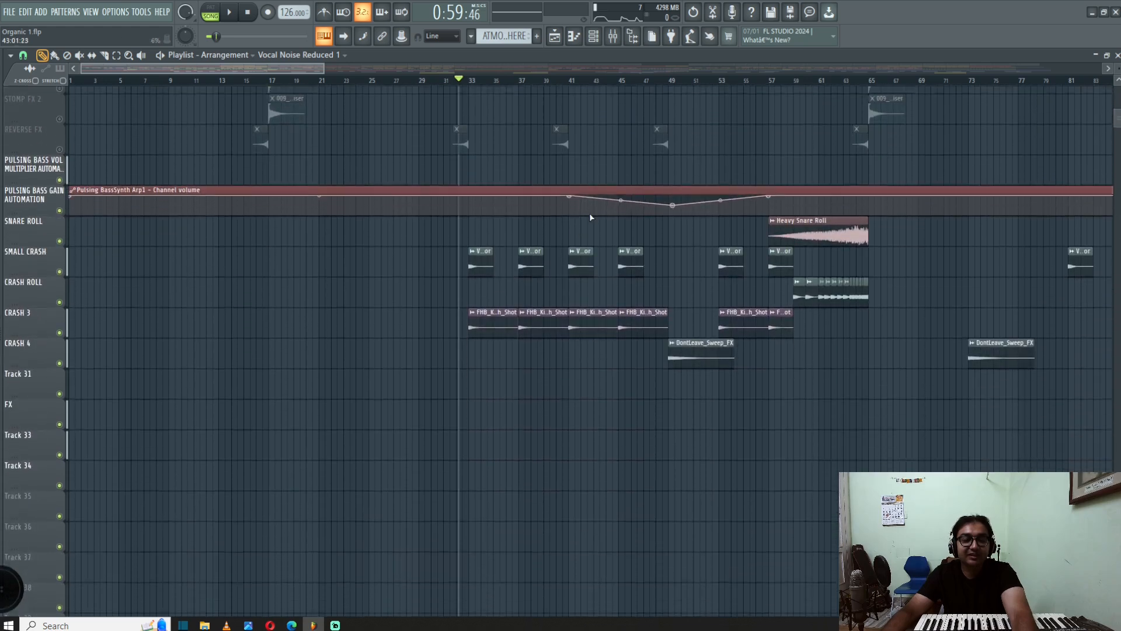
pyautogui.scroll(5, 517, 343)
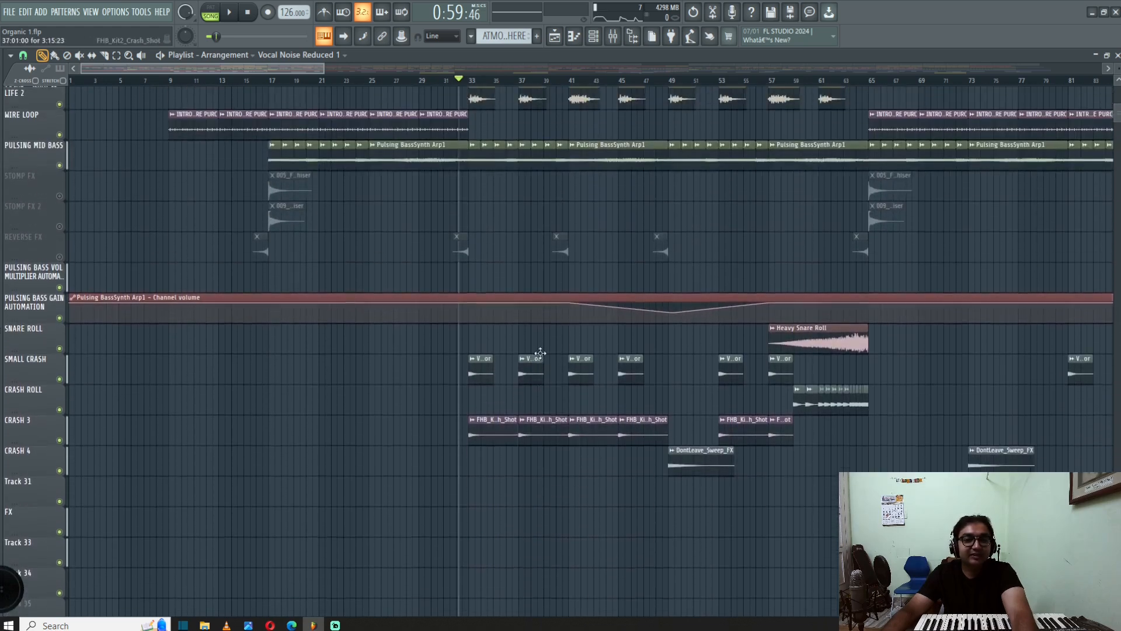
pyautogui.scroll(-4, 468, 284)
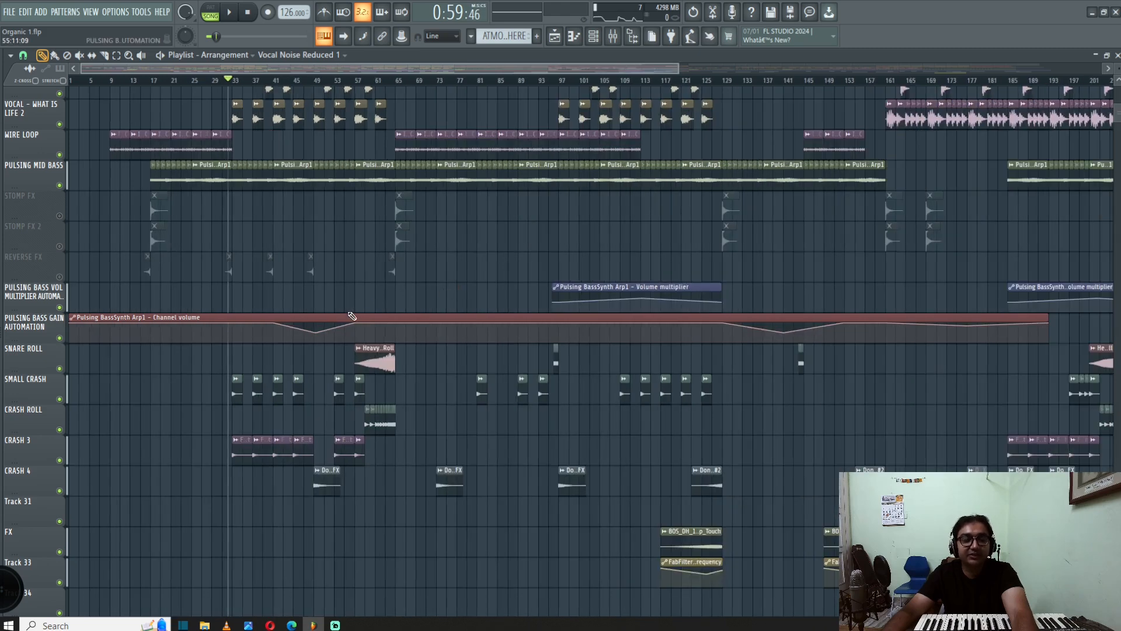
pyautogui.scroll(-2, 338, 316)
pyautogui.scroll(-1, 467, 313)
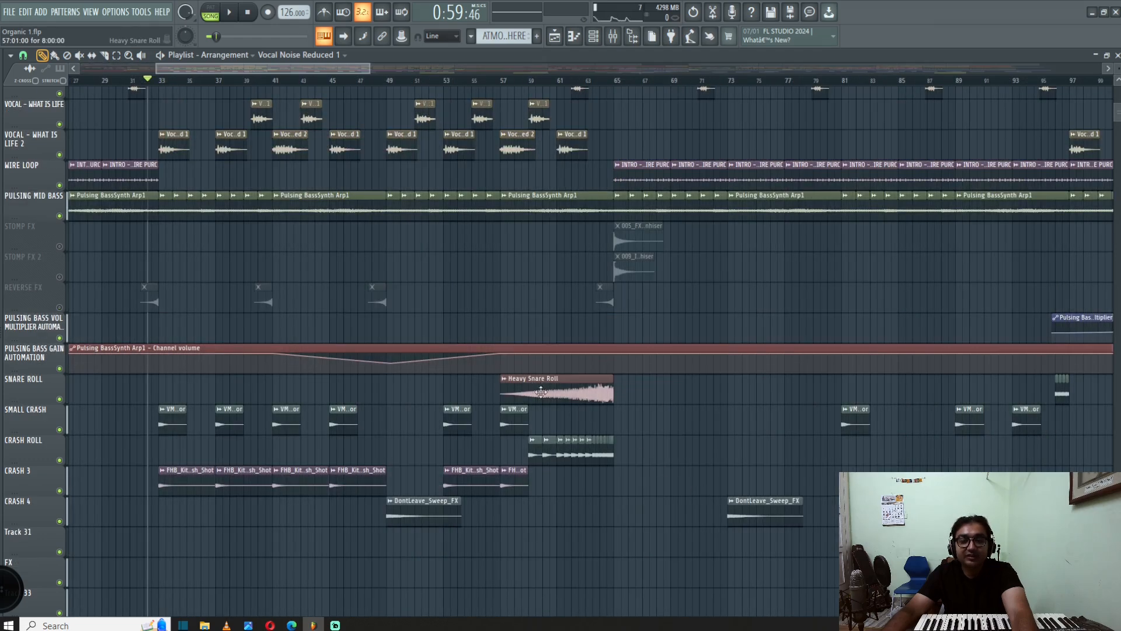
pyautogui.keyDown('ctrl'); pyautogui.scroll(-3, 541, 392); pyautogui.keyUp('ctrl')
pyautogui.moveTo(774, 460); pyautogui.dragTo(400, 370)
pyautogui.keyDown('ctrl'); pyautogui.scroll(-2, 410, 368); pyautogui.keyUp('ctrl')
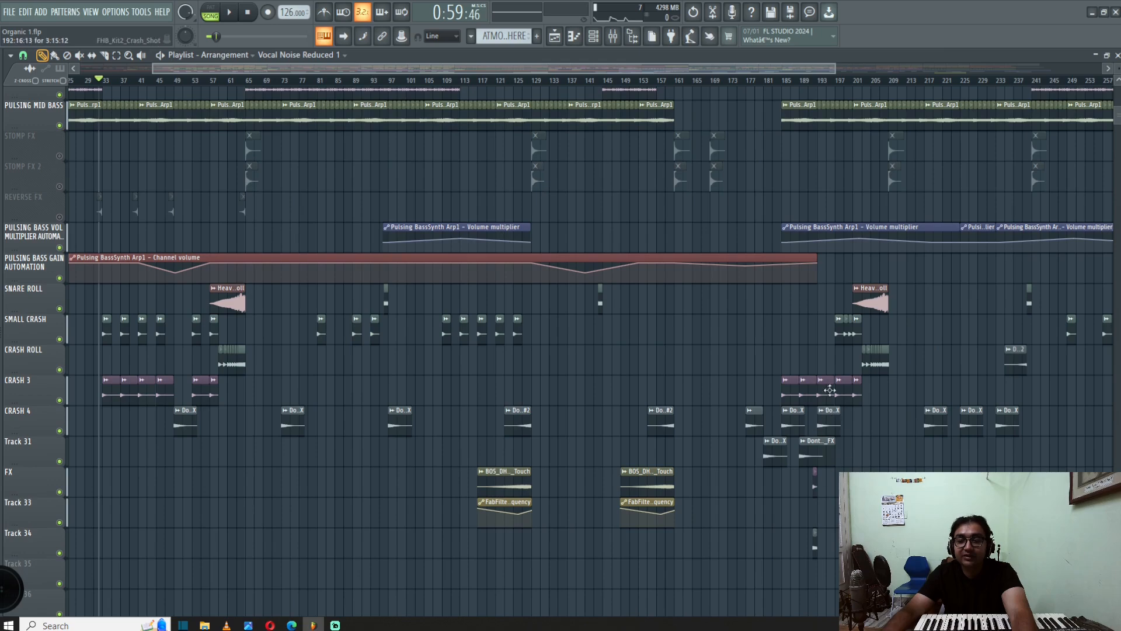
pyautogui.scroll(-2, 841, 396)
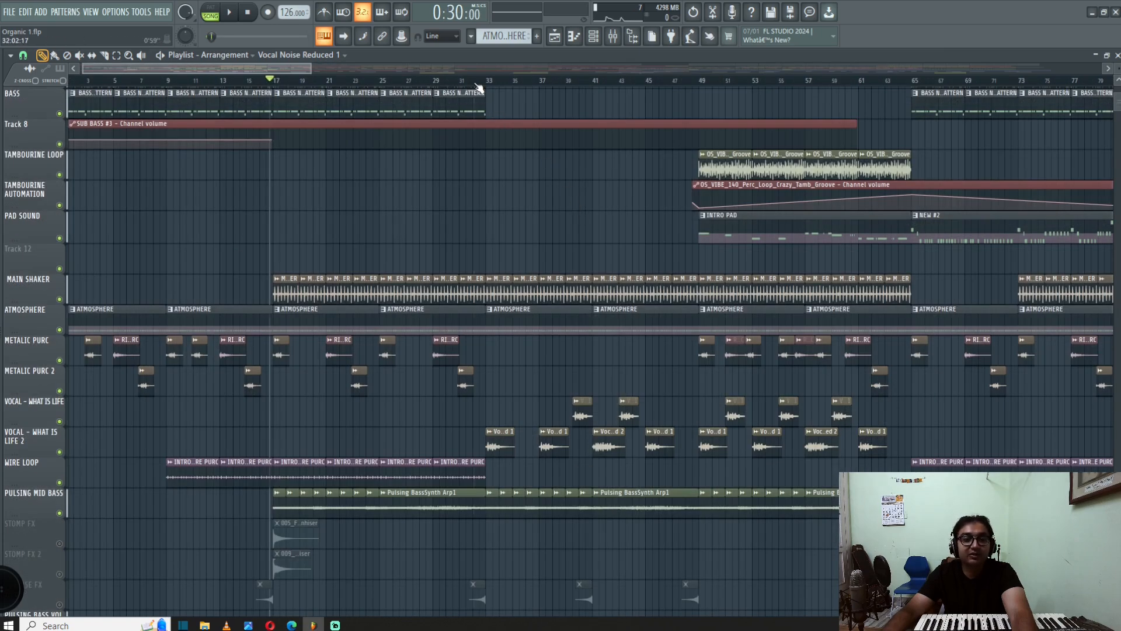
# - Unmute the STOMP FX, STOMP FX 2 and REVERSE FX tracks and play the arrangement from shortly before bar 33
pyautogui.click(474, 82)
pyautogui.scroll(-10, 505, 444)
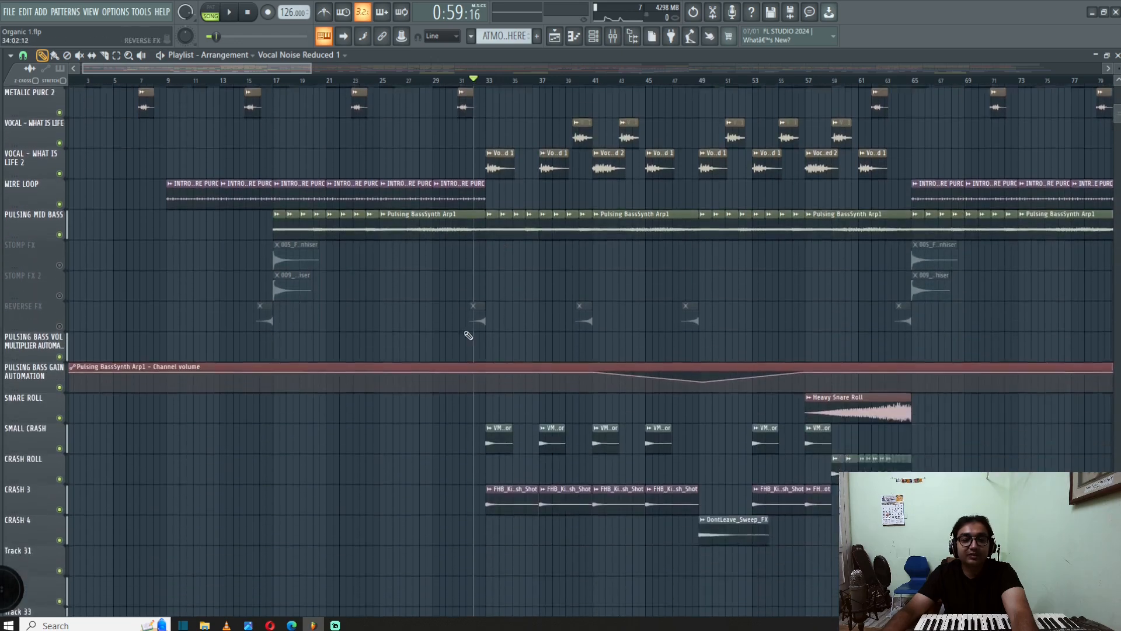
pyautogui.press('space')
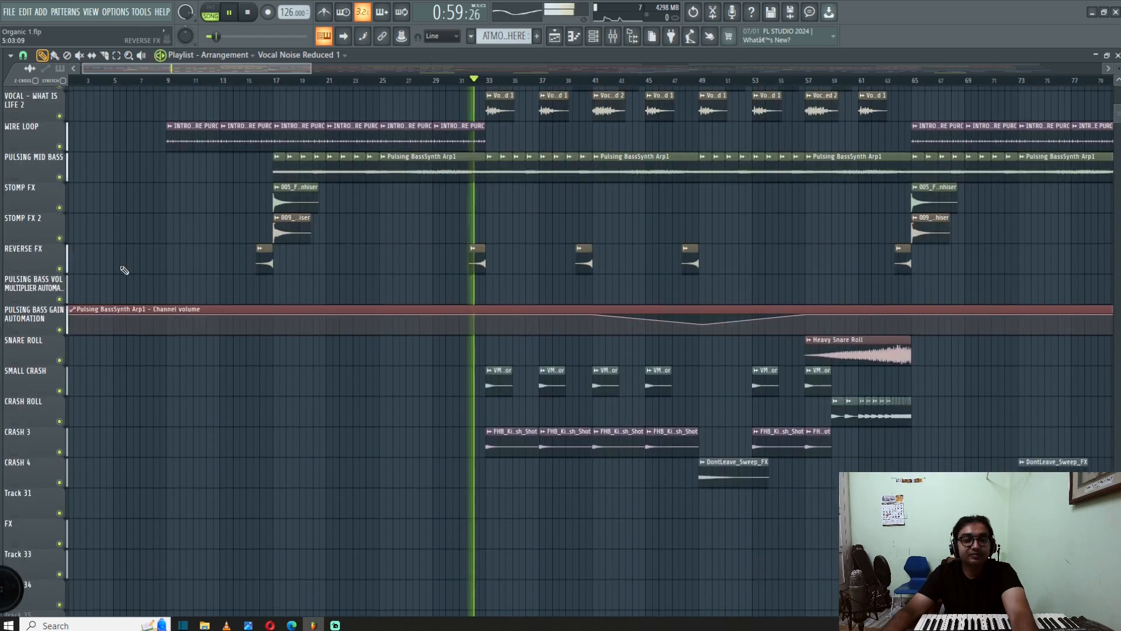
pyautogui.scroll(-3, 73, 271)
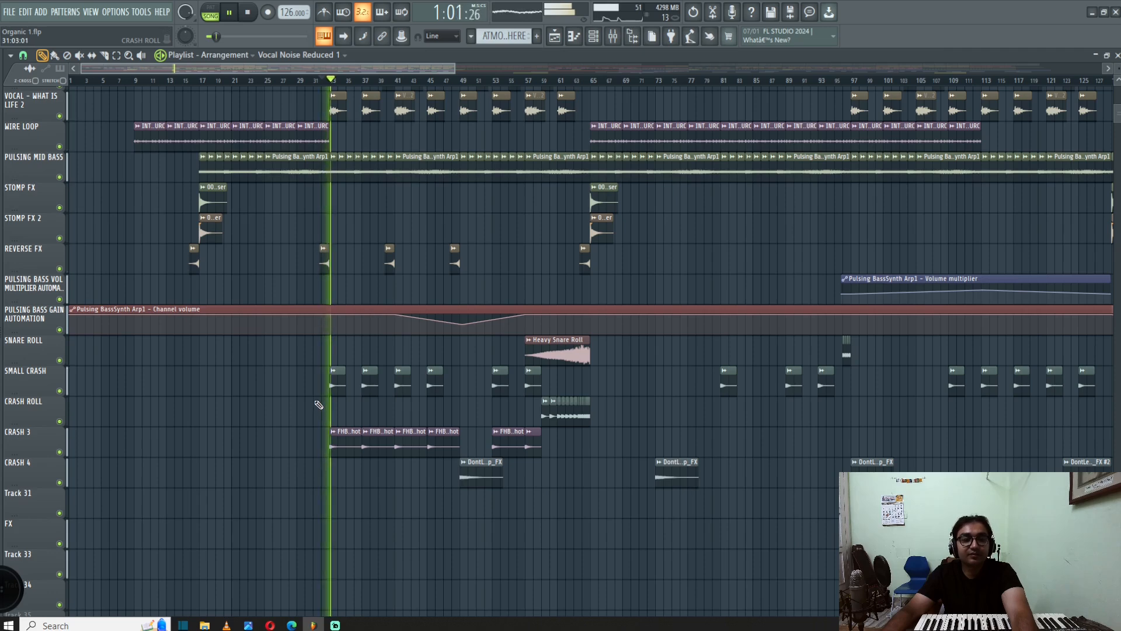
pyautogui.scroll(2, 331, 417)
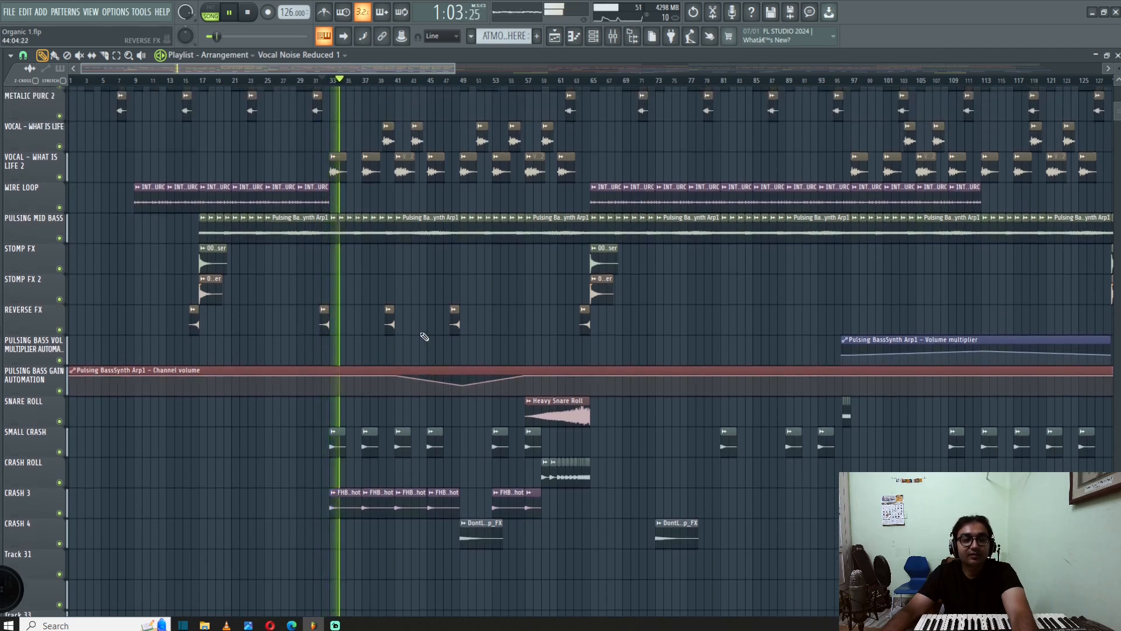
pyautogui.press('space')
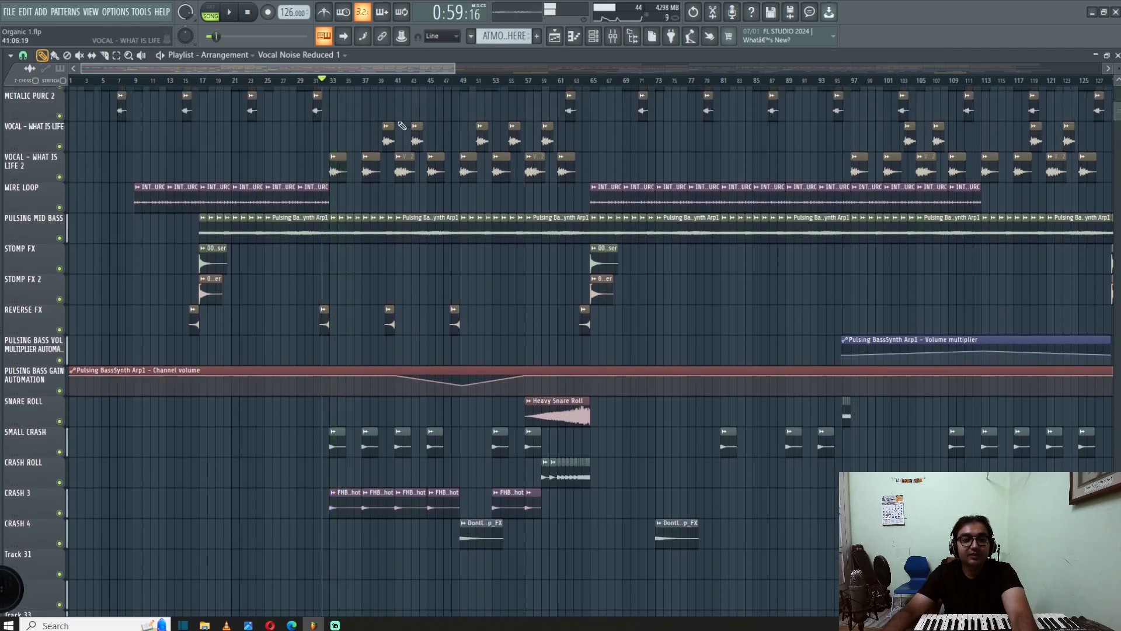
# - Set the playback position just before bar 41 and view the tambourine and pad clips that start at bar 49
pyautogui.click(400, 83)
pyautogui.moveTo(401, 87); pyautogui.dragTo(399, 87)
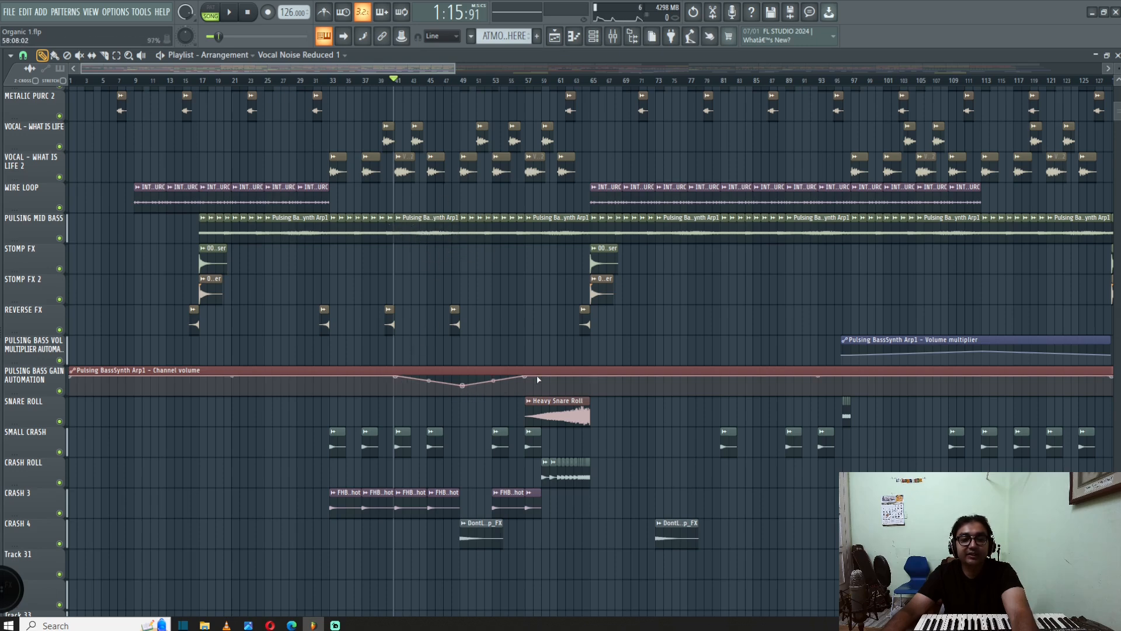
pyautogui.scroll(5, 521, 368)
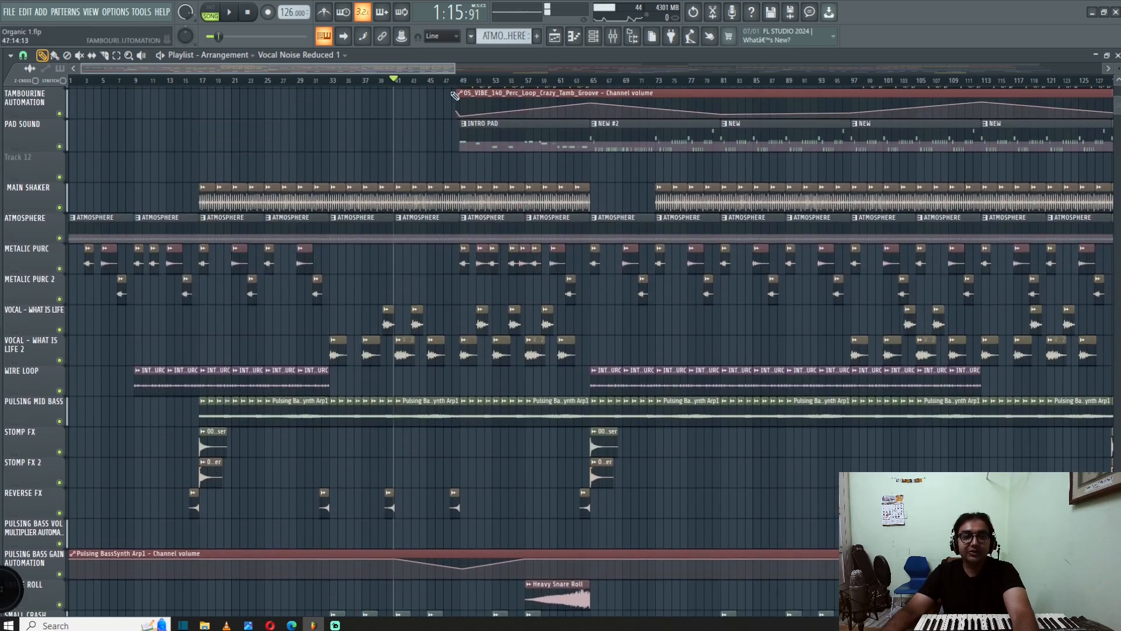
pyautogui.scroll(3, 494, 169)
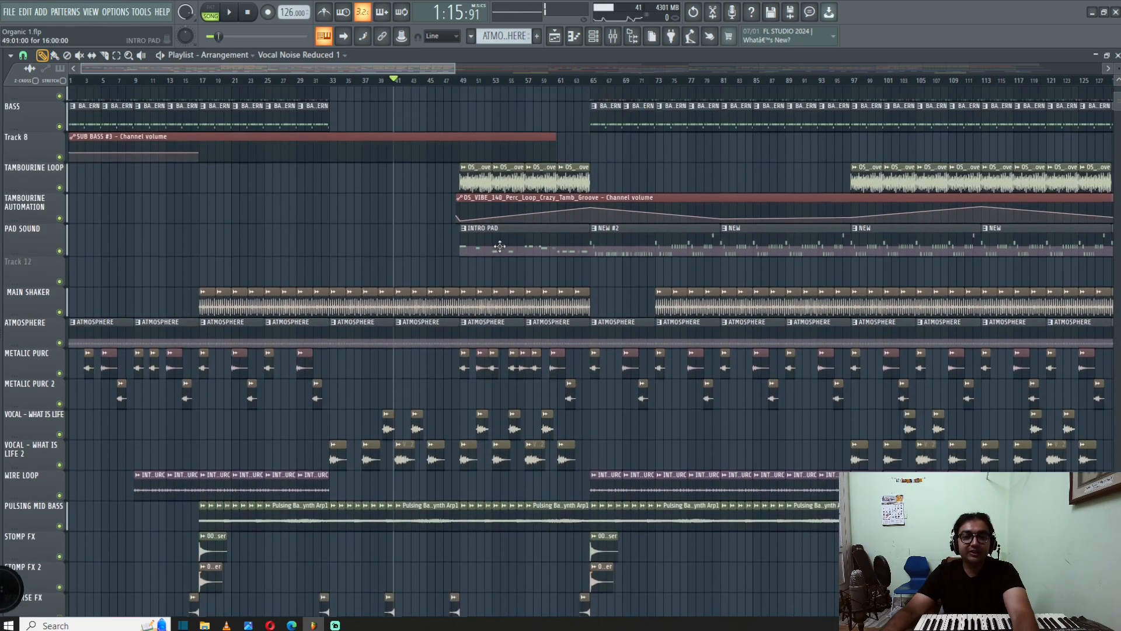
# - View the TAMBOURINE LOOP clip's sample settings and waveform at bar 49, and close its channel window
pyautogui.scroll(-3, 514, 280)
pyautogui.scroll(4, 483, 210)
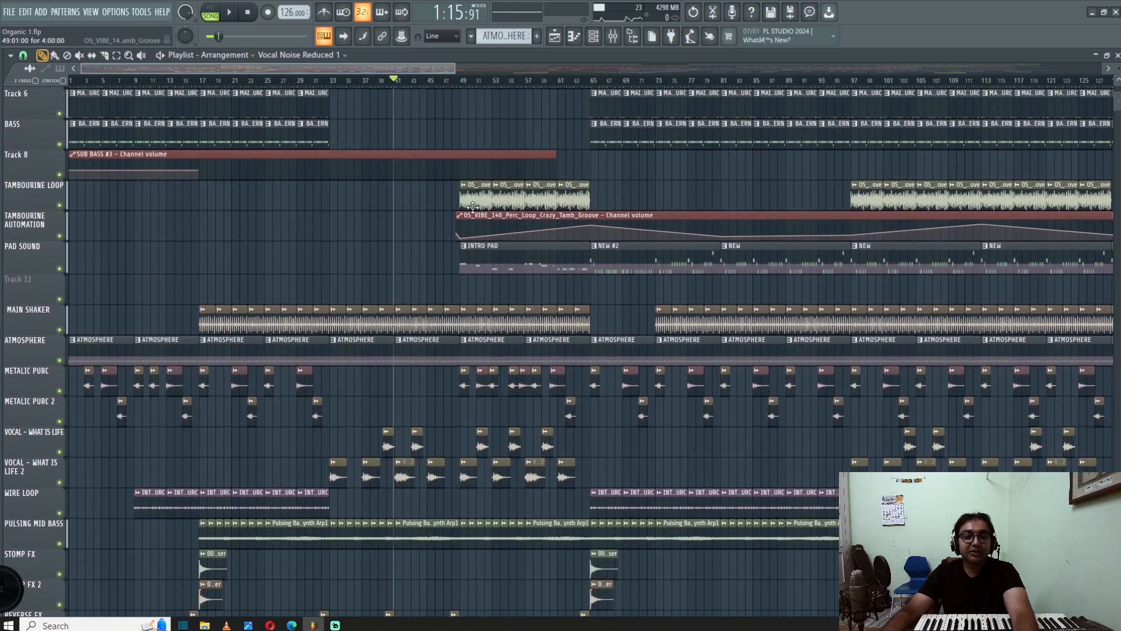
pyautogui.scroll(3, 472, 206)
pyautogui.scroll(-2, 483, 135)
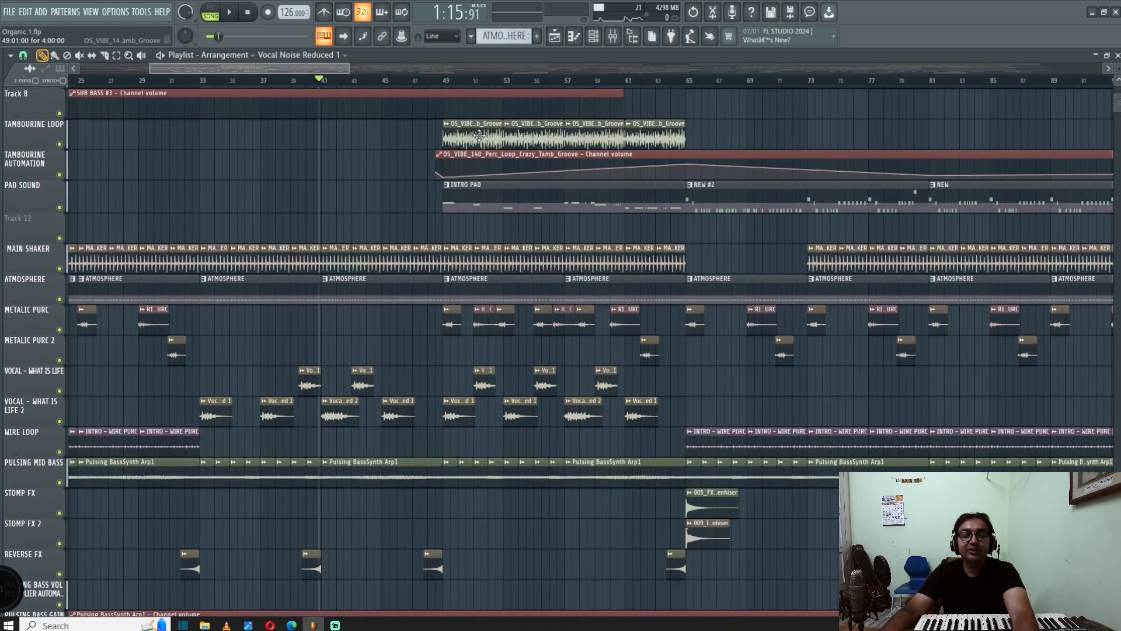
pyautogui.doubleClick(479, 135)
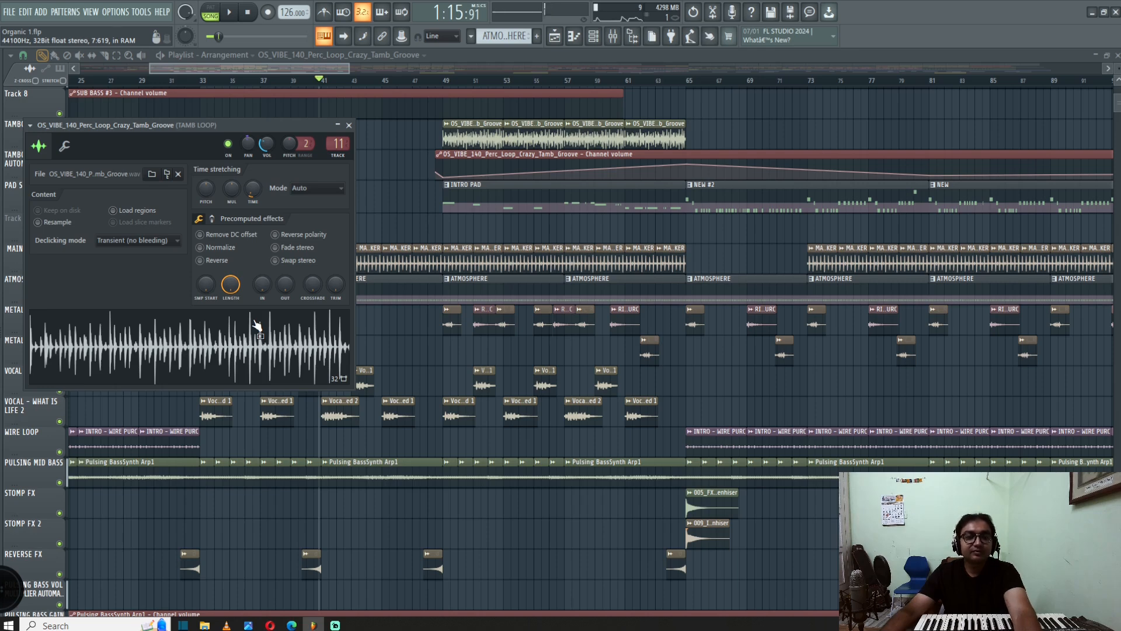
pyautogui.click(349, 125)
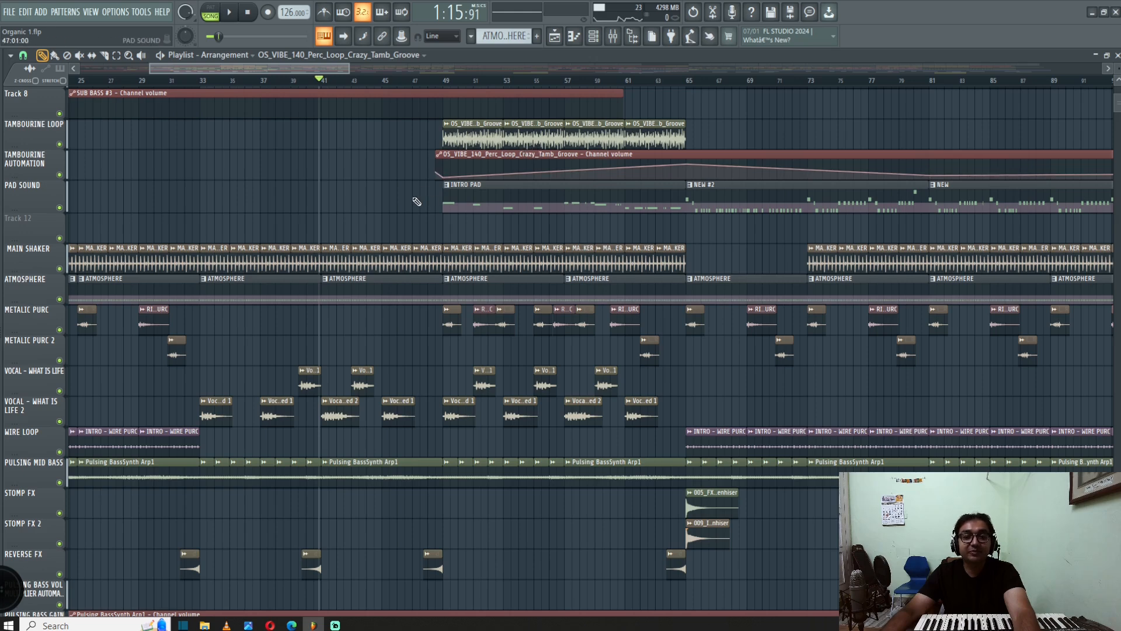
# - Show the INTRO PAD's Omnisphere #2 instrument with the Blue Giant patch, audition it, and close its windows
pyautogui.click(487, 194)
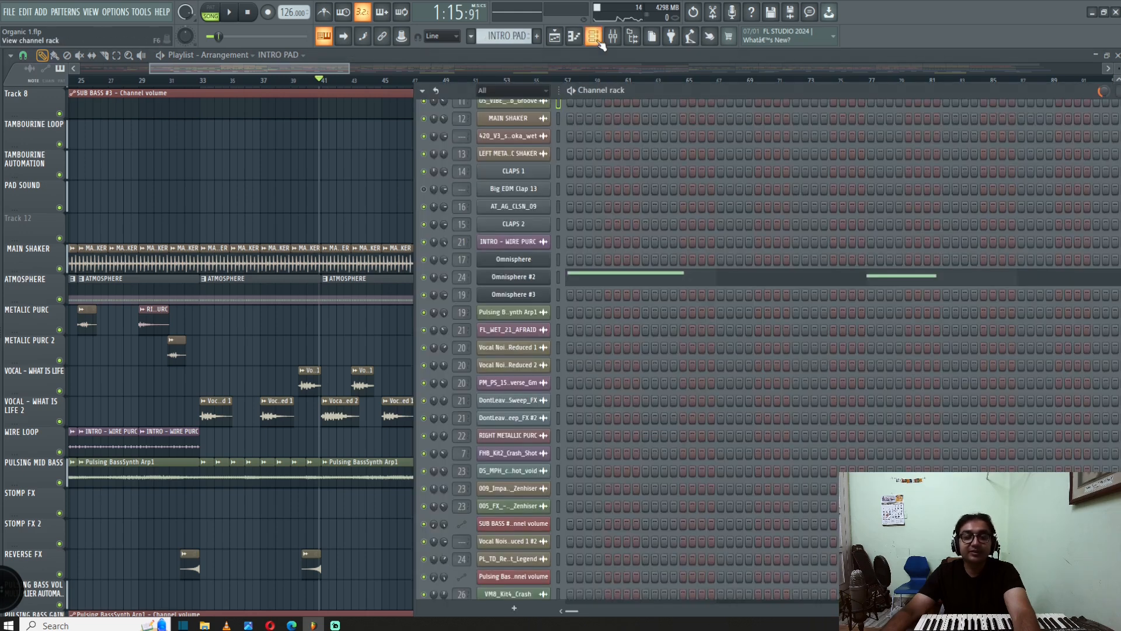
pyautogui.click(593, 36)
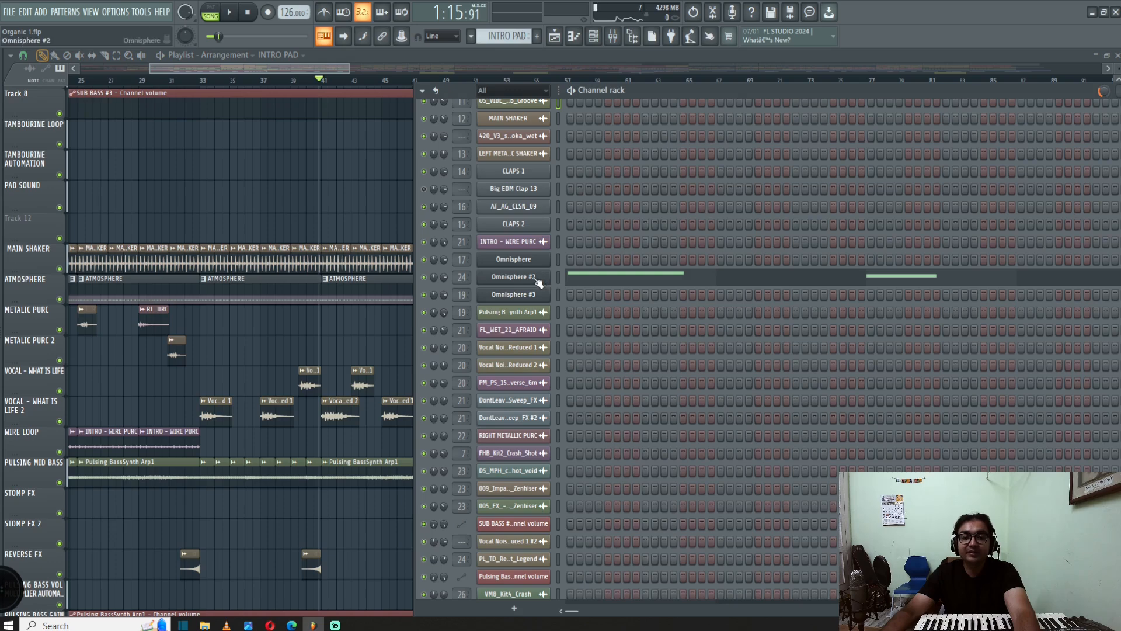
pyautogui.click(534, 278)
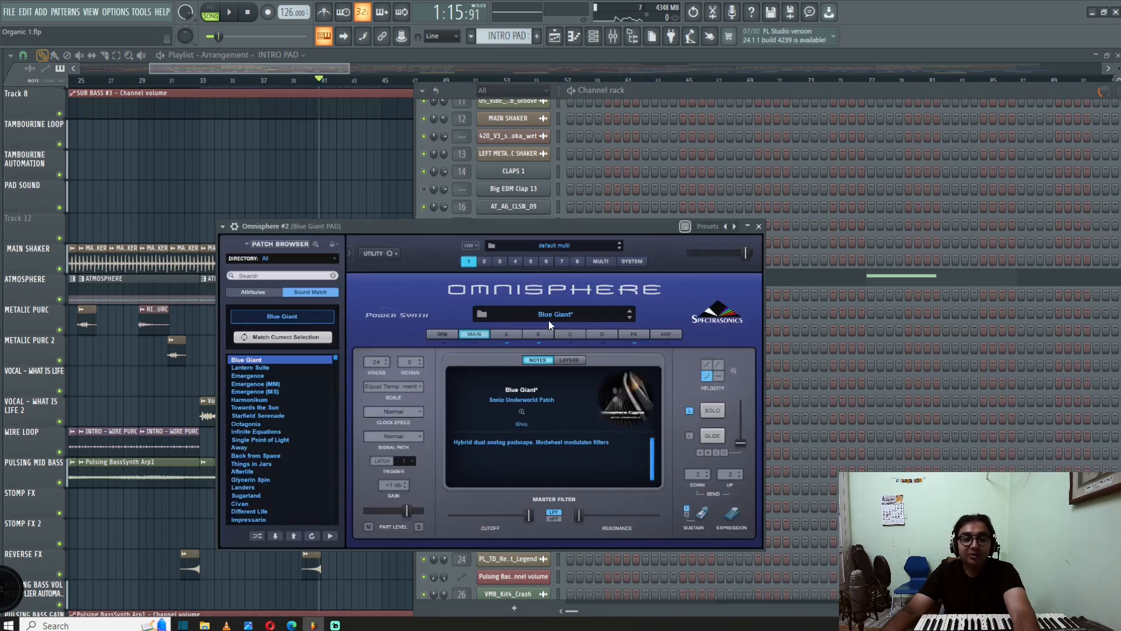
pyautogui.moveTo(825, 90); pyautogui.dragTo(815, 455)
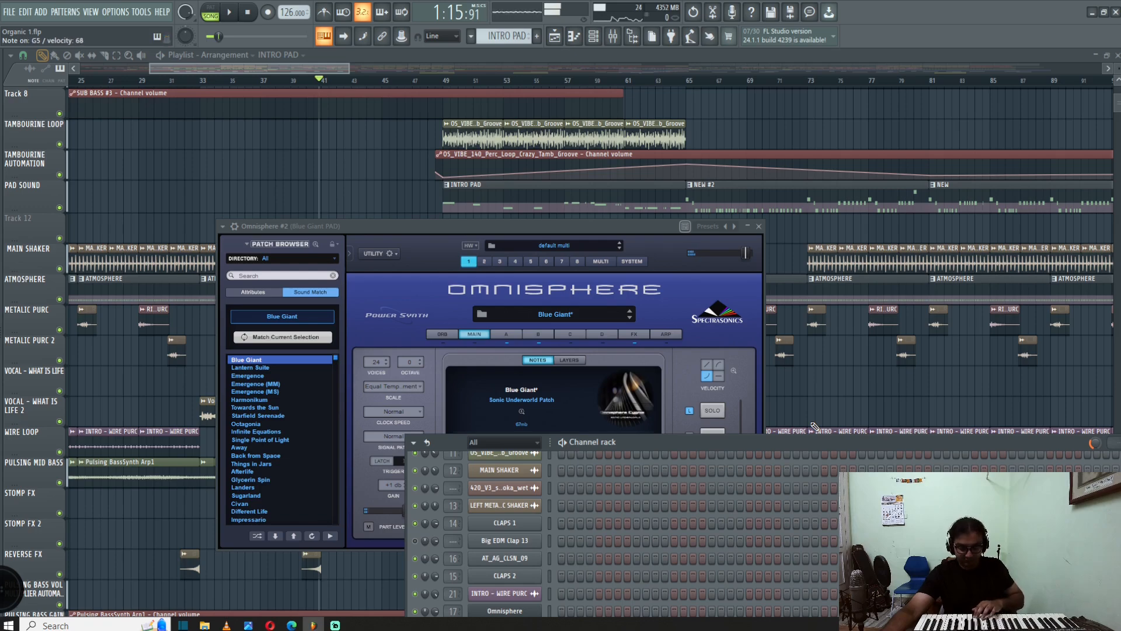
pyautogui.press('F12')
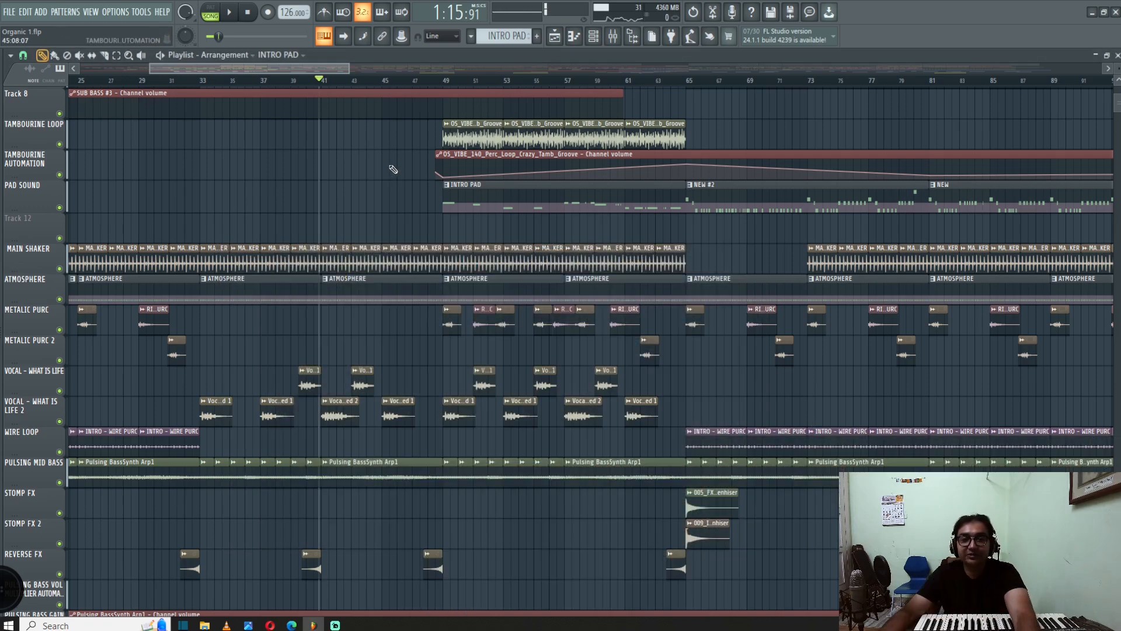
# - Set the playback position shortly before bar 49 and examine the PAD SOUND and tambourine tracks from there on
pyautogui.scroll(-2, 374, 178)
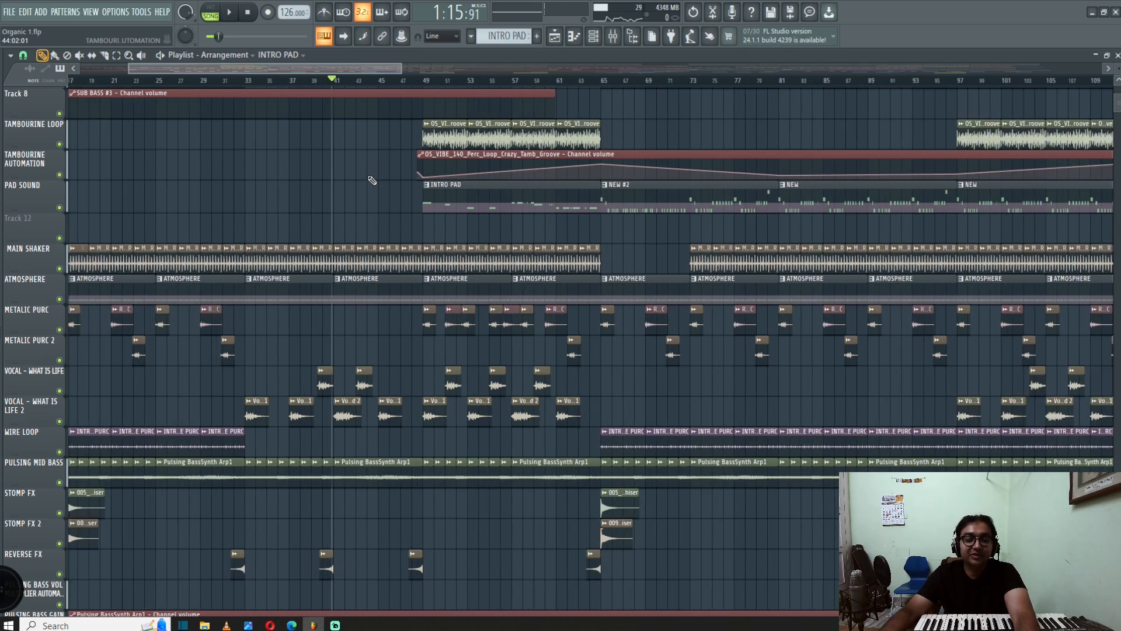
pyautogui.scroll(-3, 375, 176)
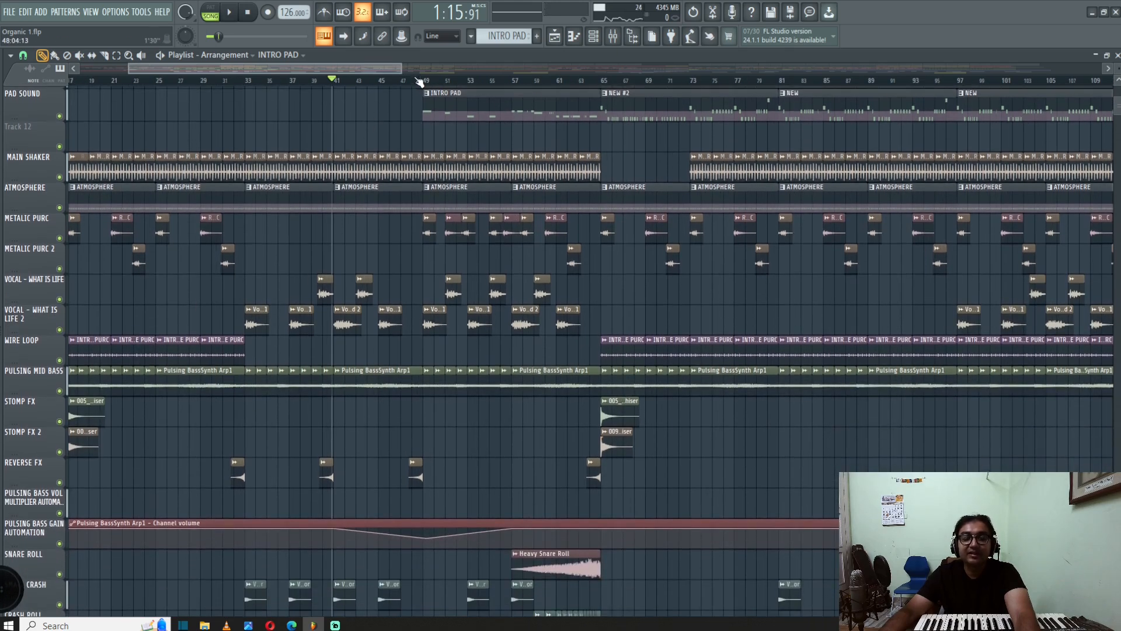
pyautogui.click(416, 80)
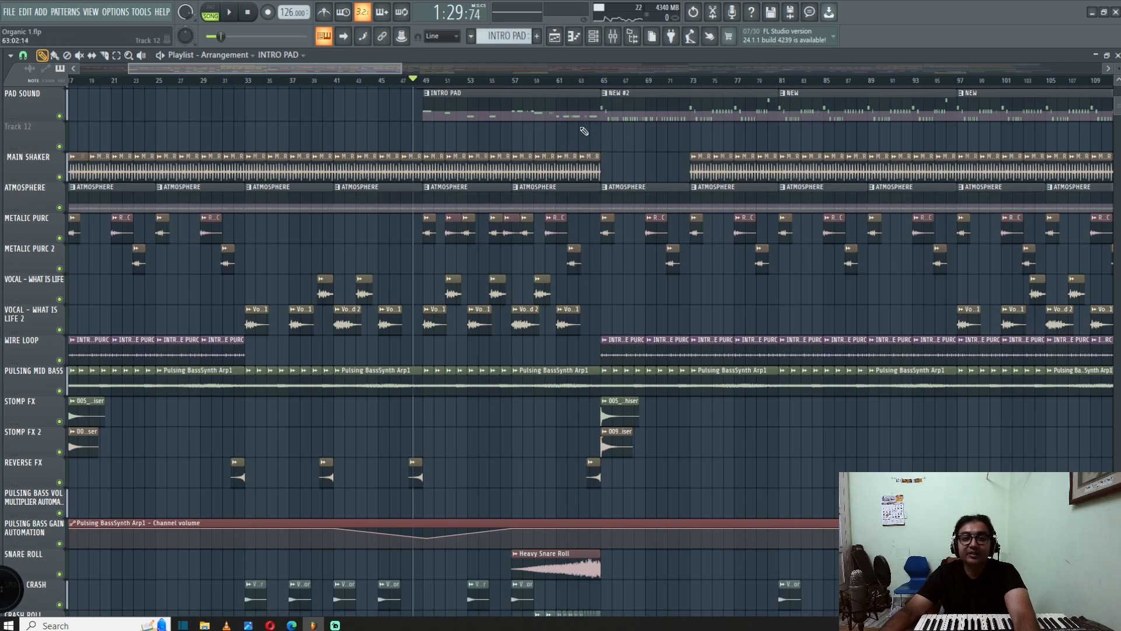
pyautogui.scroll(-2, 641, 161)
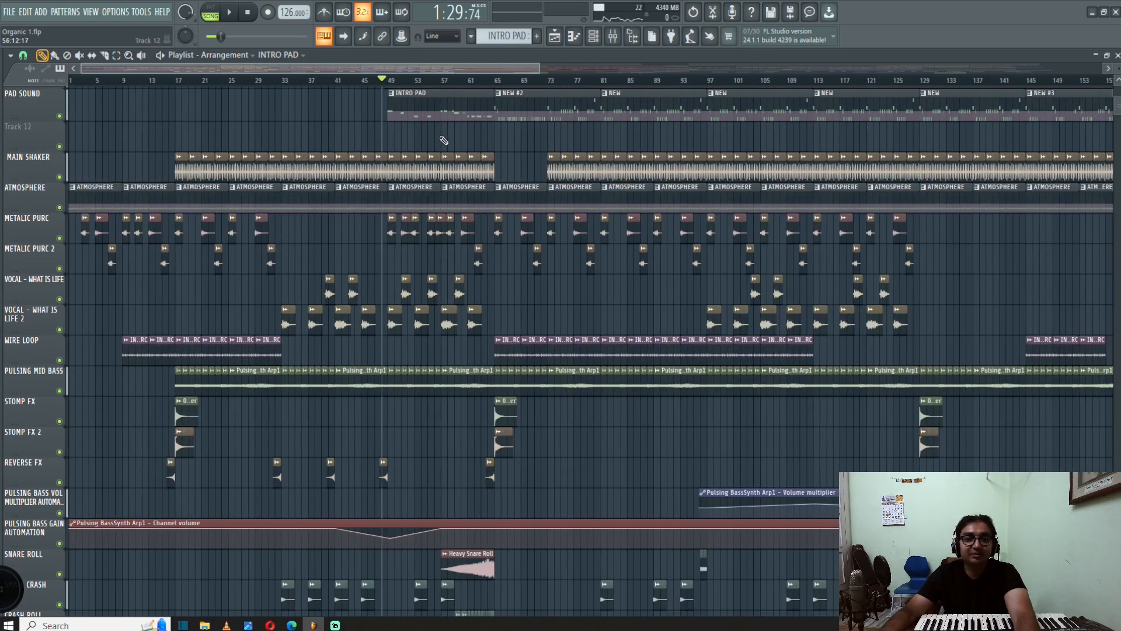
pyautogui.scroll(5, 445, 139)
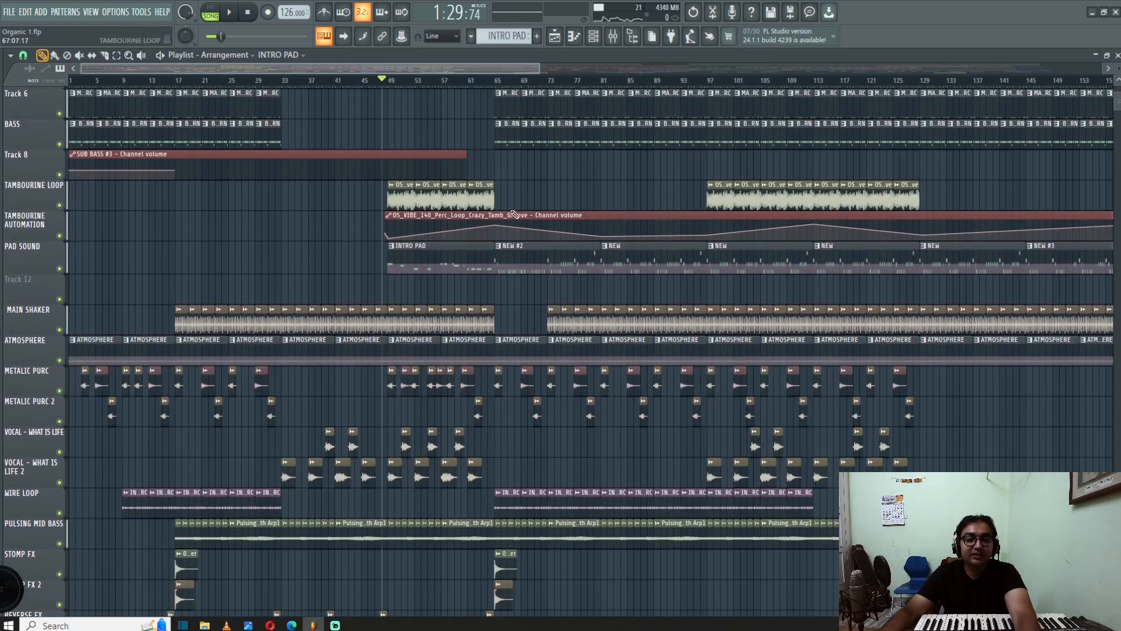
# - Examine the tambourine loop, its volume automation and the surrounding tracks between bars 49 and 65
pyautogui.scroll(-2, 593, 282)
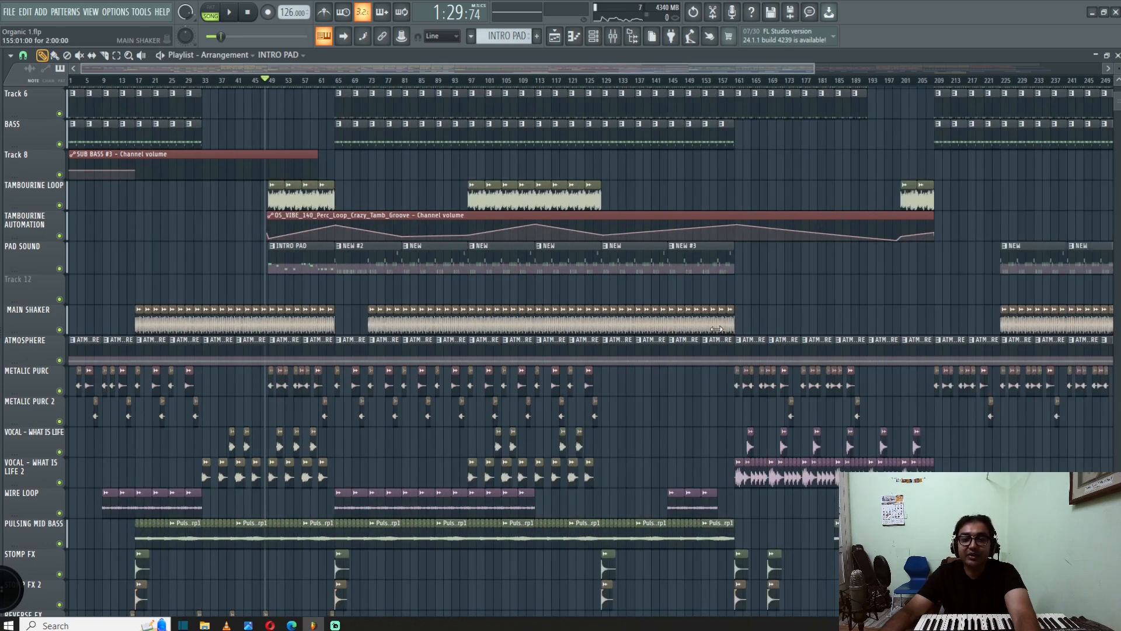
pyautogui.scroll(4, 219, 274)
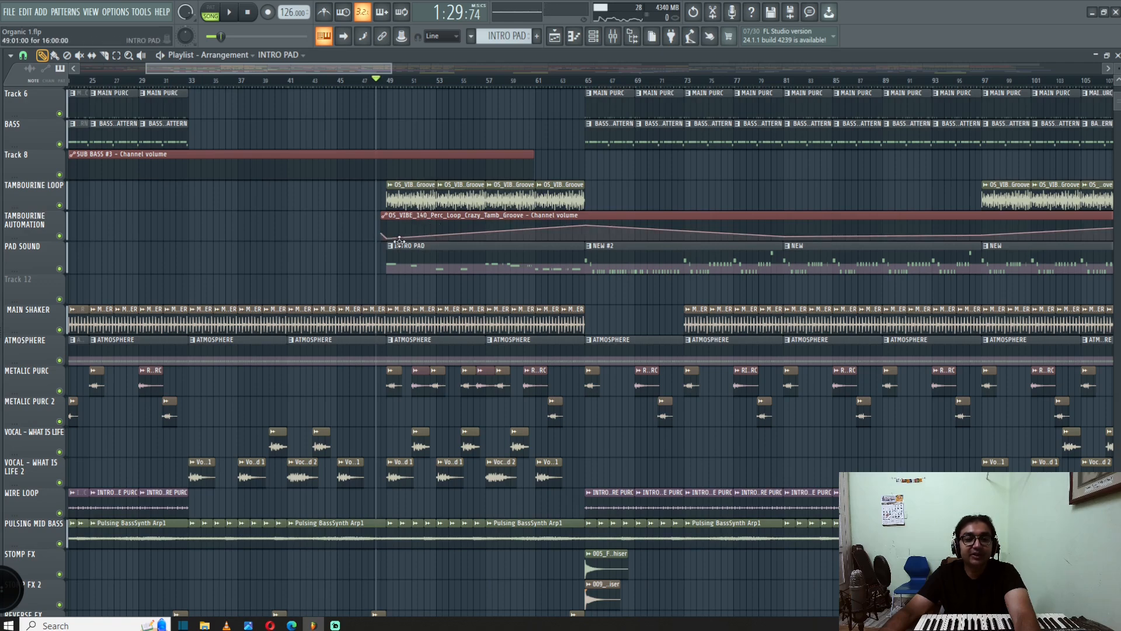
pyautogui.scroll(-1, 580, 197)
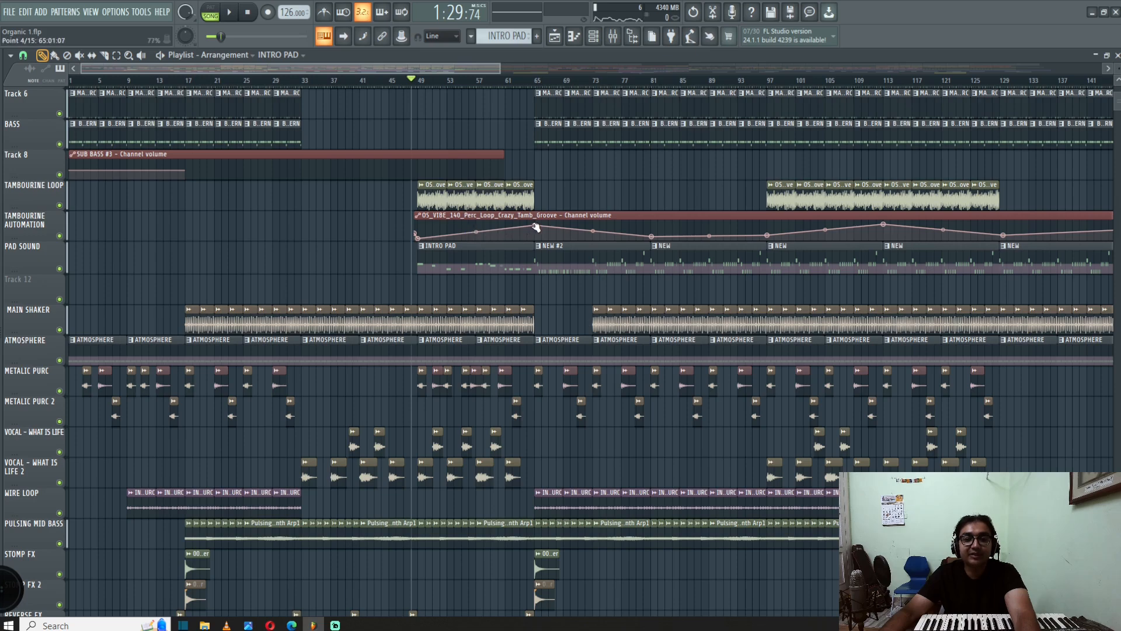
pyautogui.scroll(-3, 450, 248)
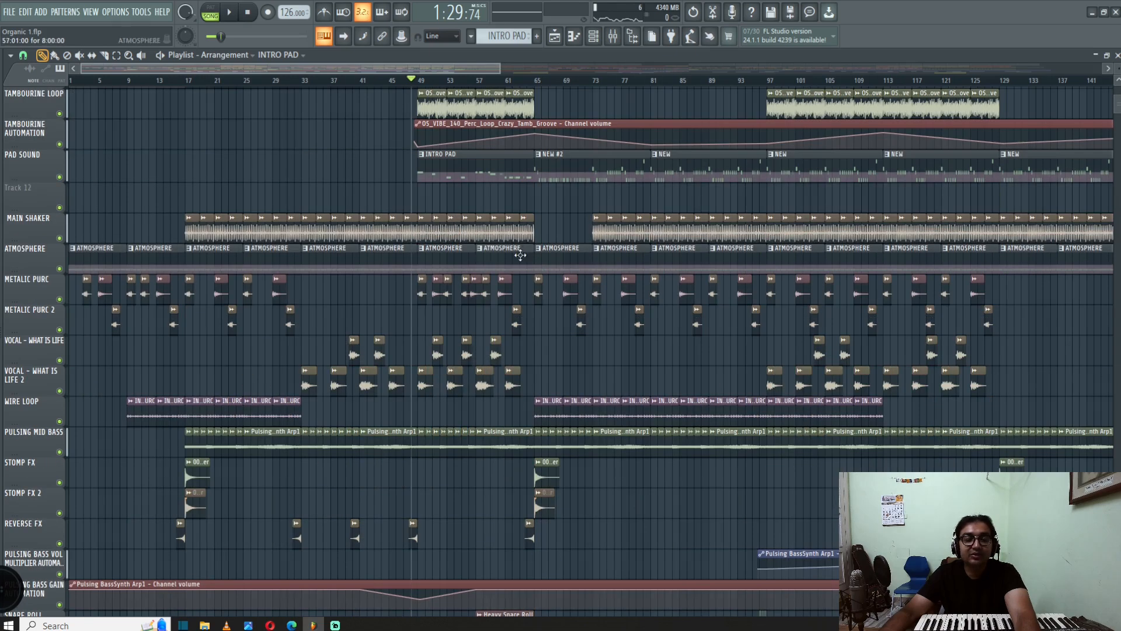
pyautogui.scroll(-4, 497, 294)
pyautogui.scroll(6, 502, 309)
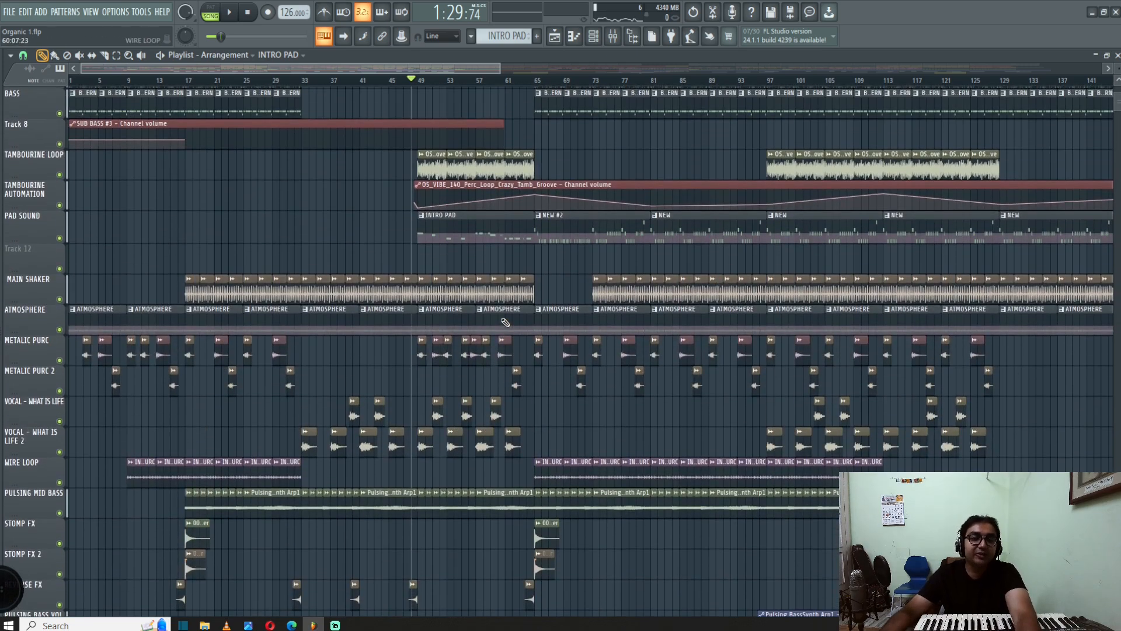
# - Play the arrangement from just before bar 49 and review all tracks, from the kick down to the crashes, through the build-up
pyautogui.press('space')
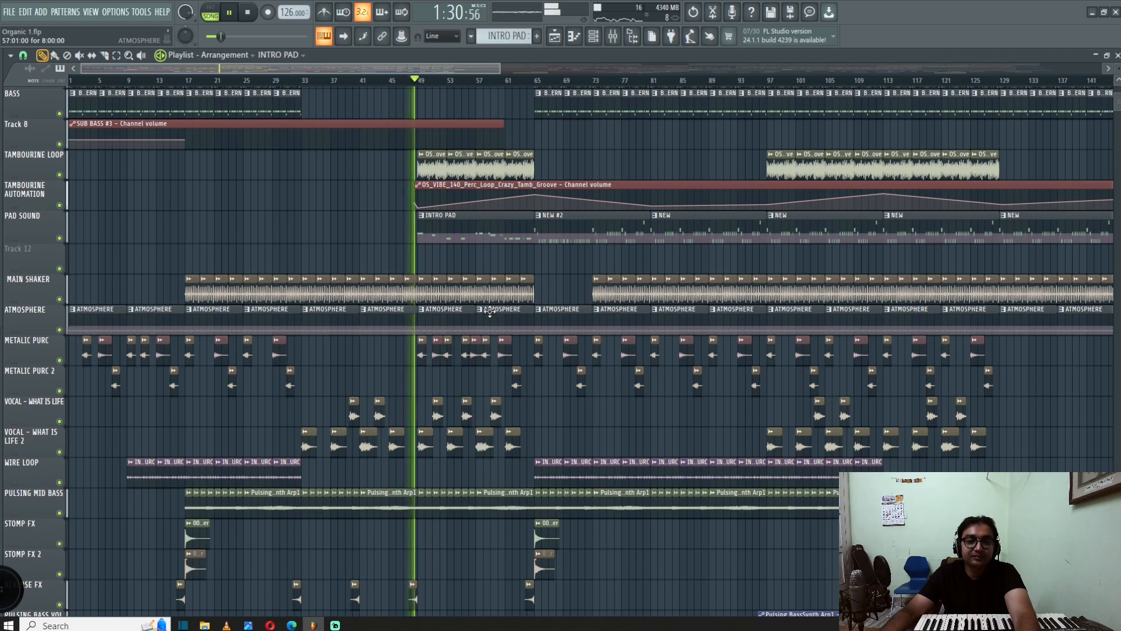
pyautogui.scroll(-12, 502, 327)
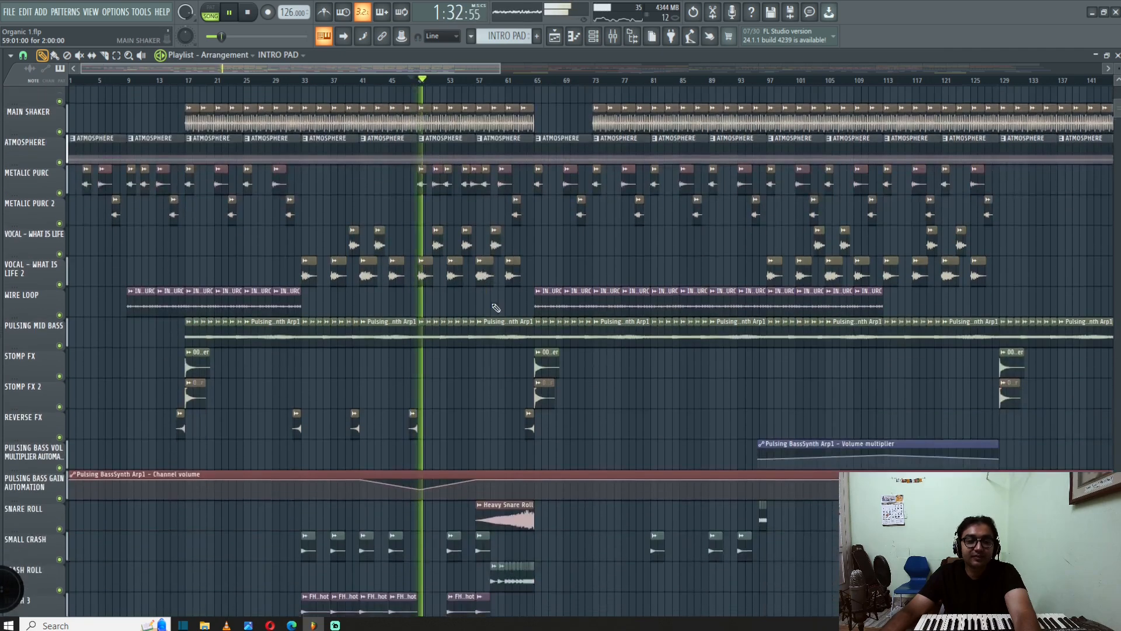
pyautogui.scroll(-2, 550, 463)
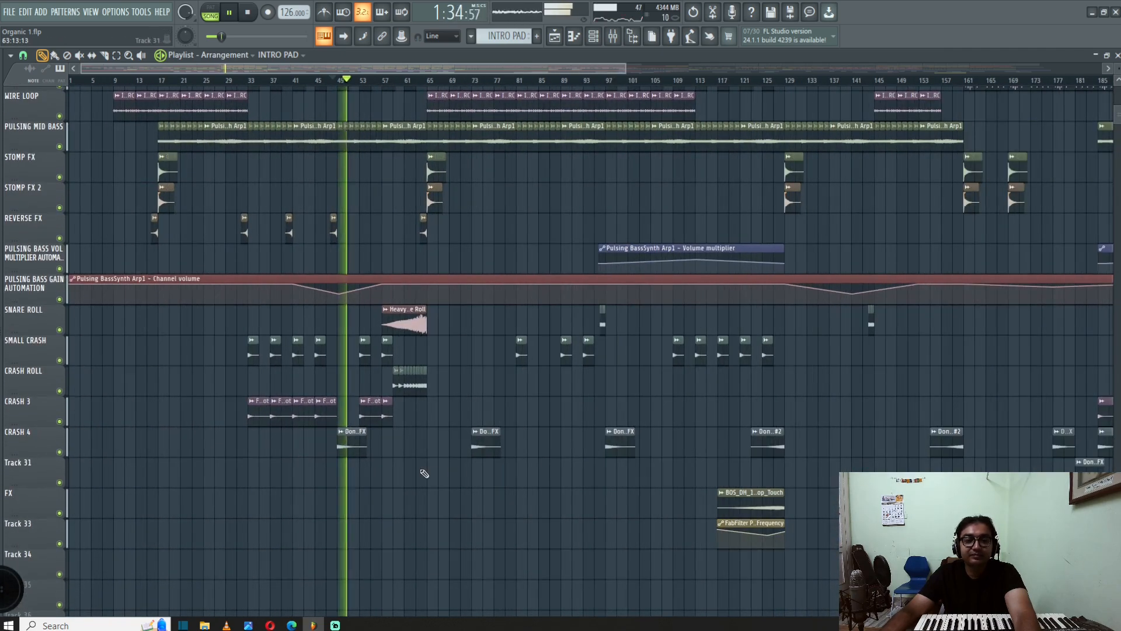
pyautogui.scroll(2, 280, 447)
pyautogui.scroll(3, 286, 380)
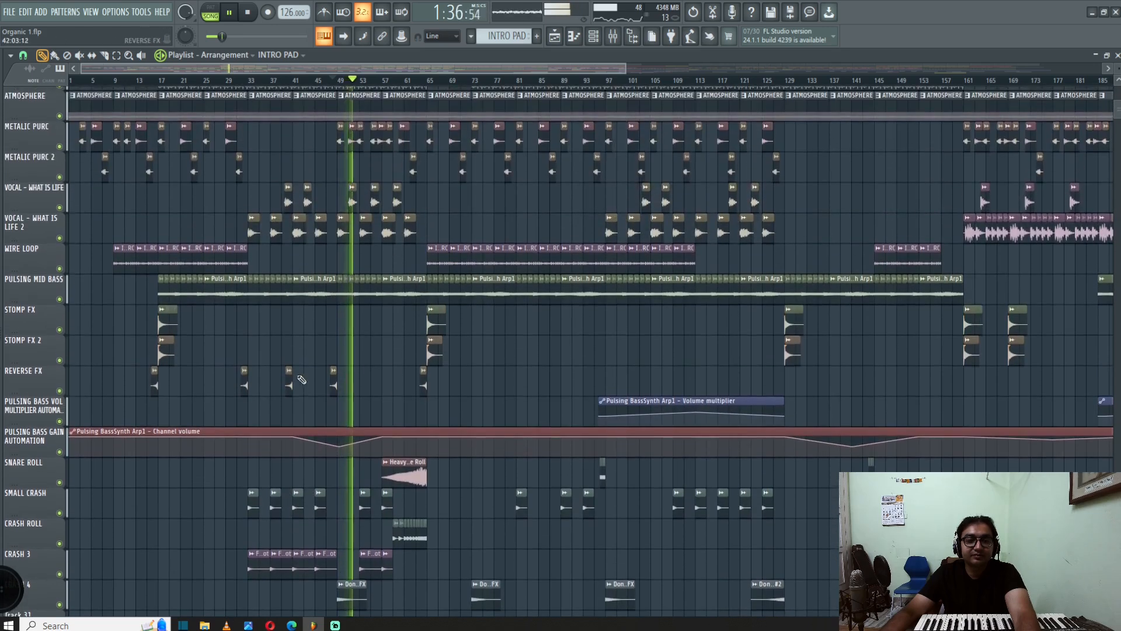
pyautogui.scroll(2, 315, 368)
pyautogui.hscroll(-3, 333, 367)
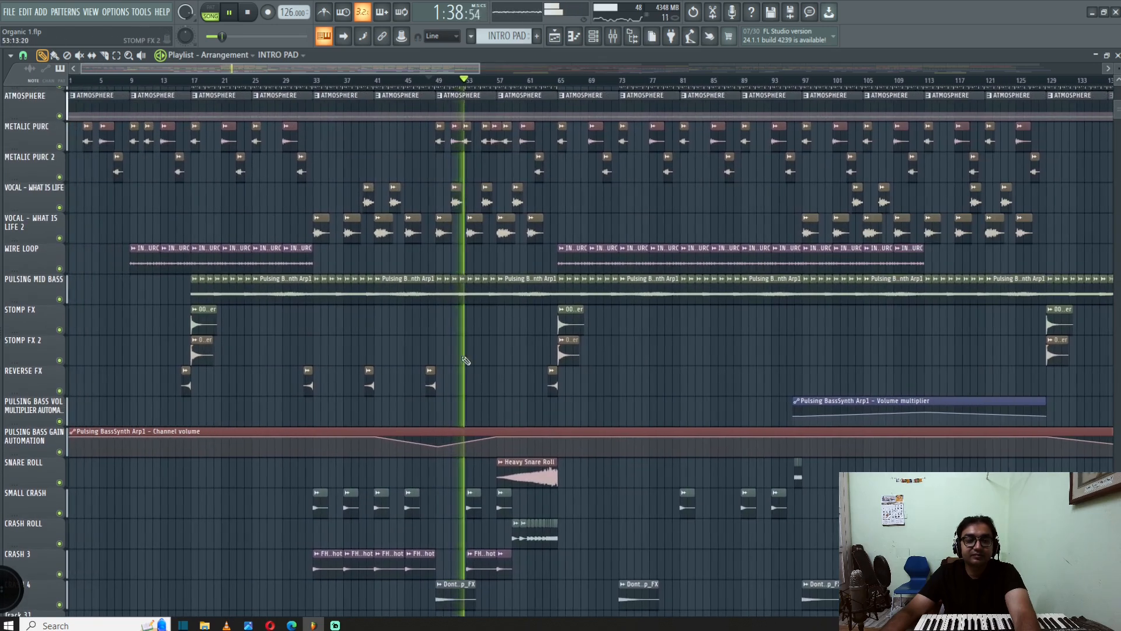
pyautogui.scroll(6, 467, 374)
pyautogui.scroll(2, 501, 399)
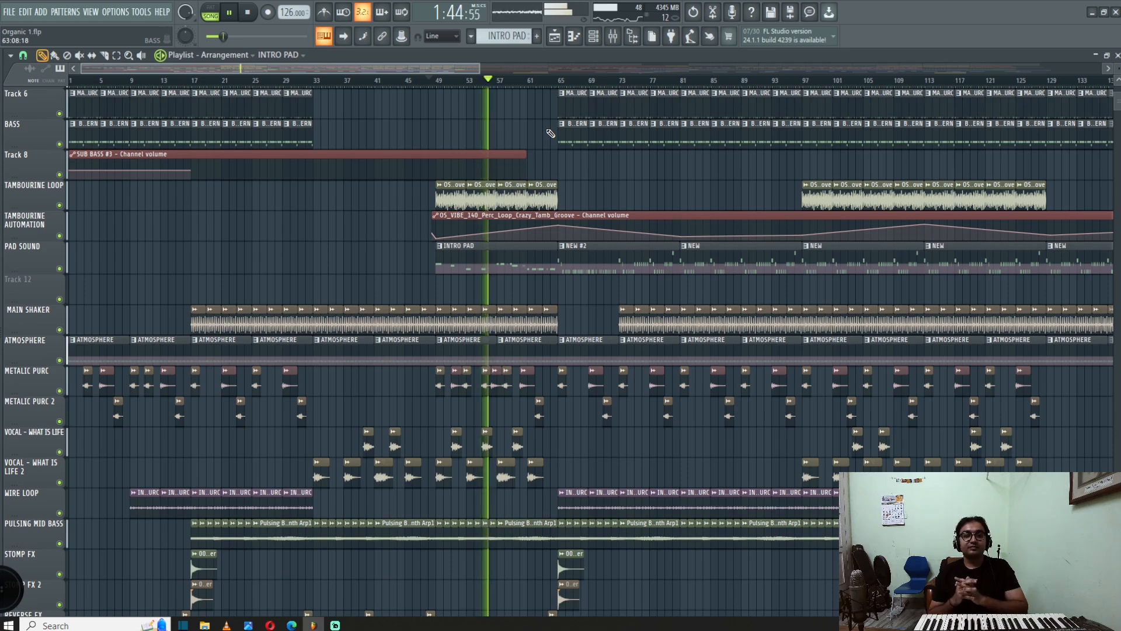
pyautogui.scroll(5, 551, 133)
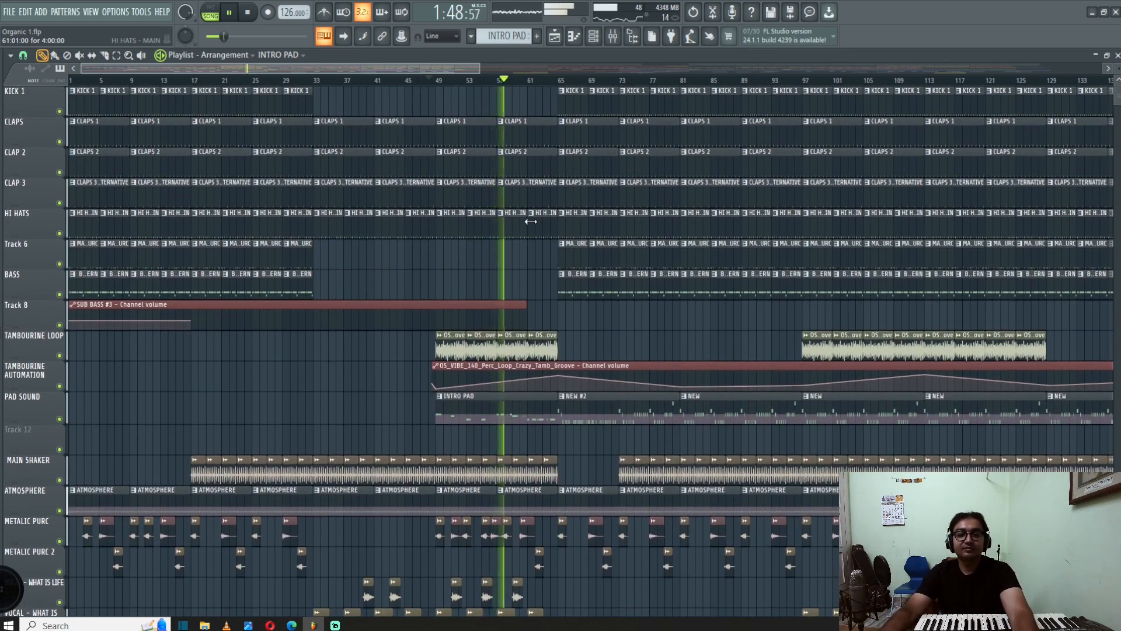
pyautogui.scroll(-5, 531, 222)
pyautogui.scroll(-6, 531, 222)
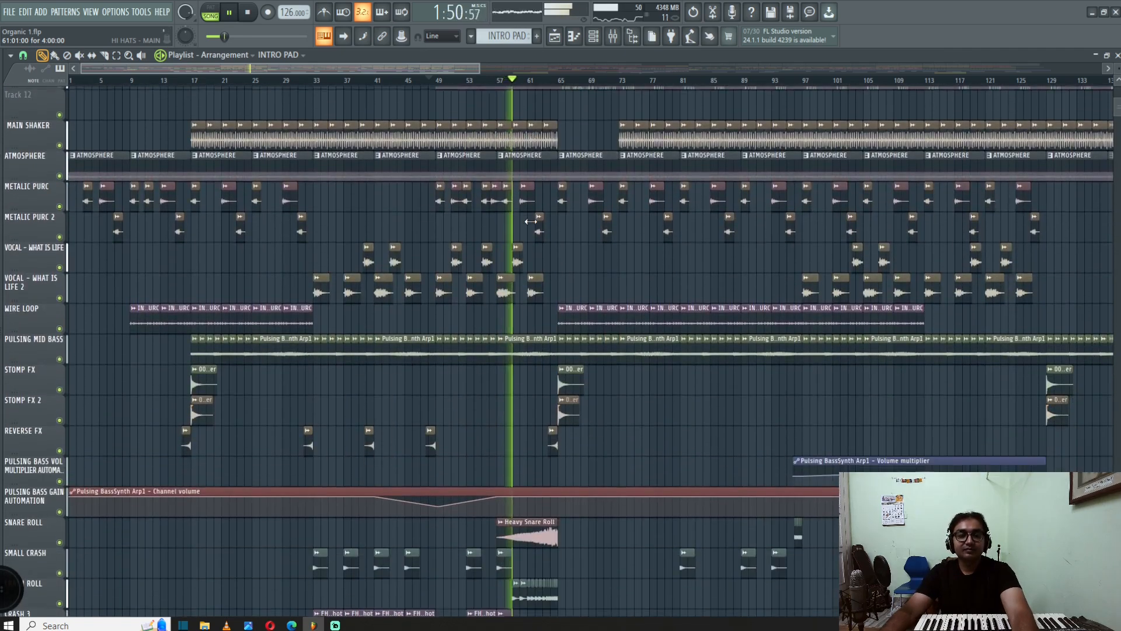
pyautogui.scroll(-5, 576, 383)
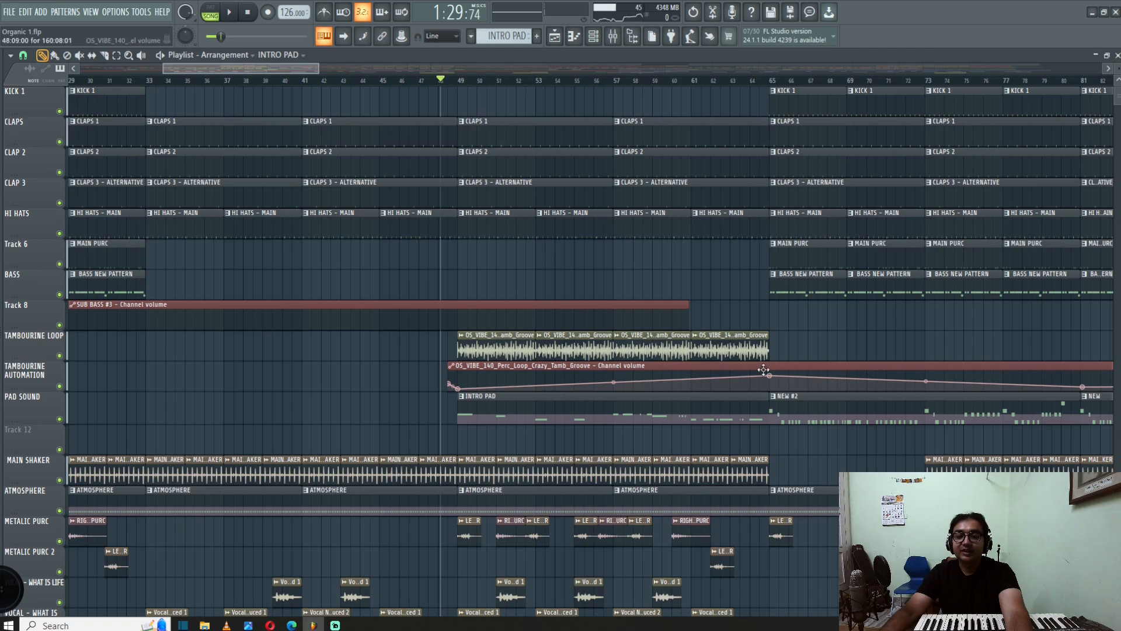
# - Set the playback position just before bar 65 and view the tracks around the section change
pyautogui.scroll(-5, 778, 347)
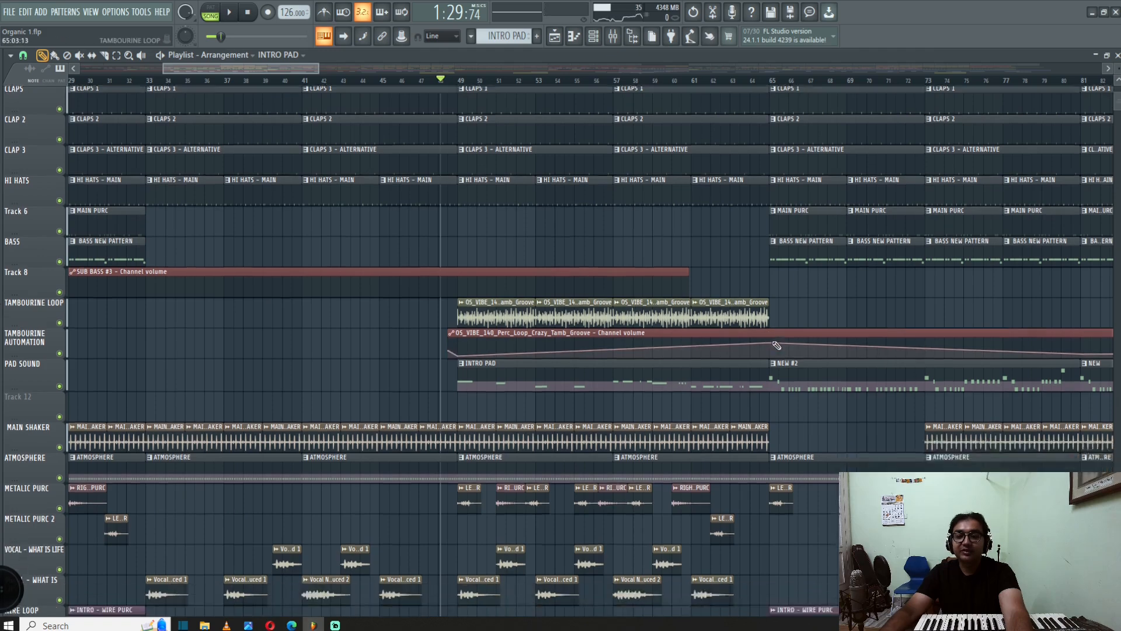
pyautogui.scroll(-4, 764, 379)
pyautogui.click(682, 80)
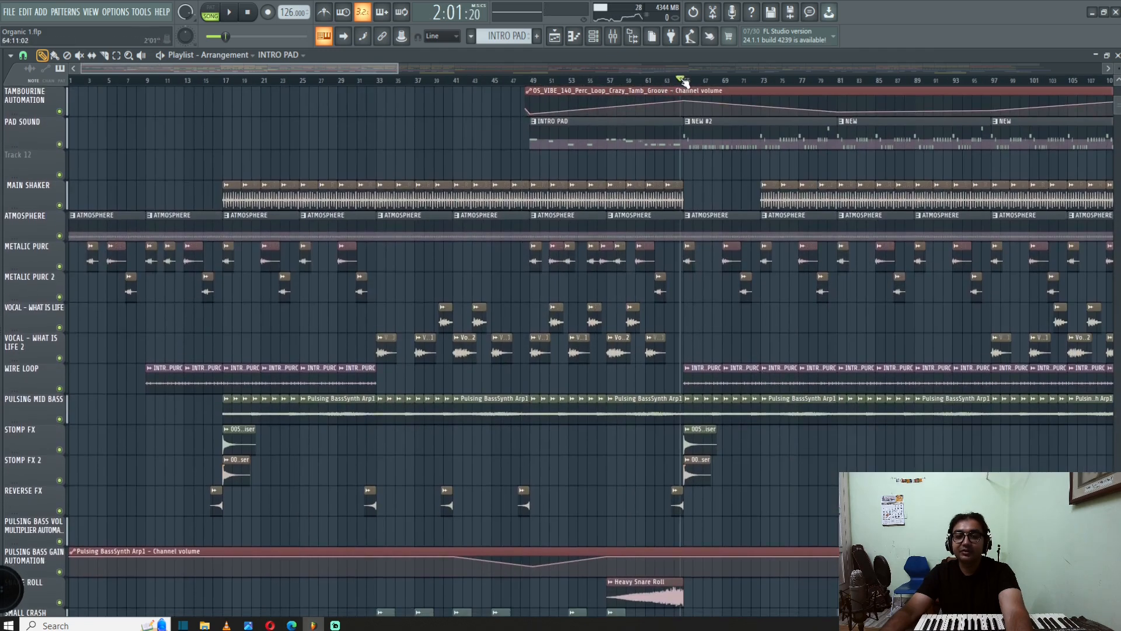
pyautogui.scroll(5, 717, 401)
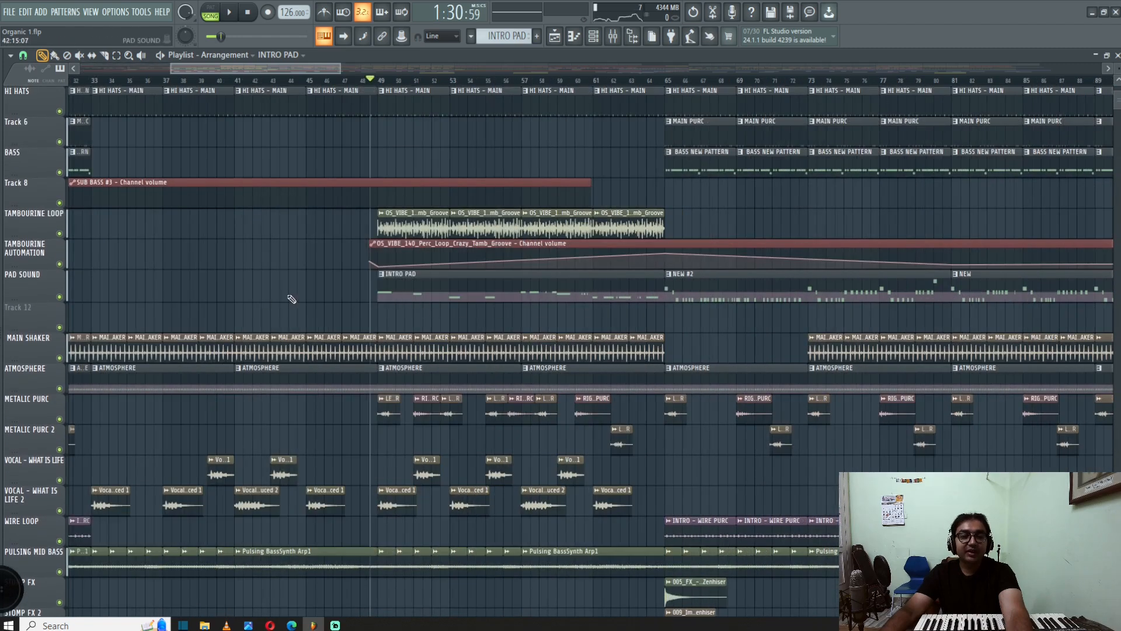
# - View the Omnisphere #2 piano roll notes of the INTRO PAD and NEW #2 patterns, returning to the playlist after each
pyautogui.doubleClick(497, 279)
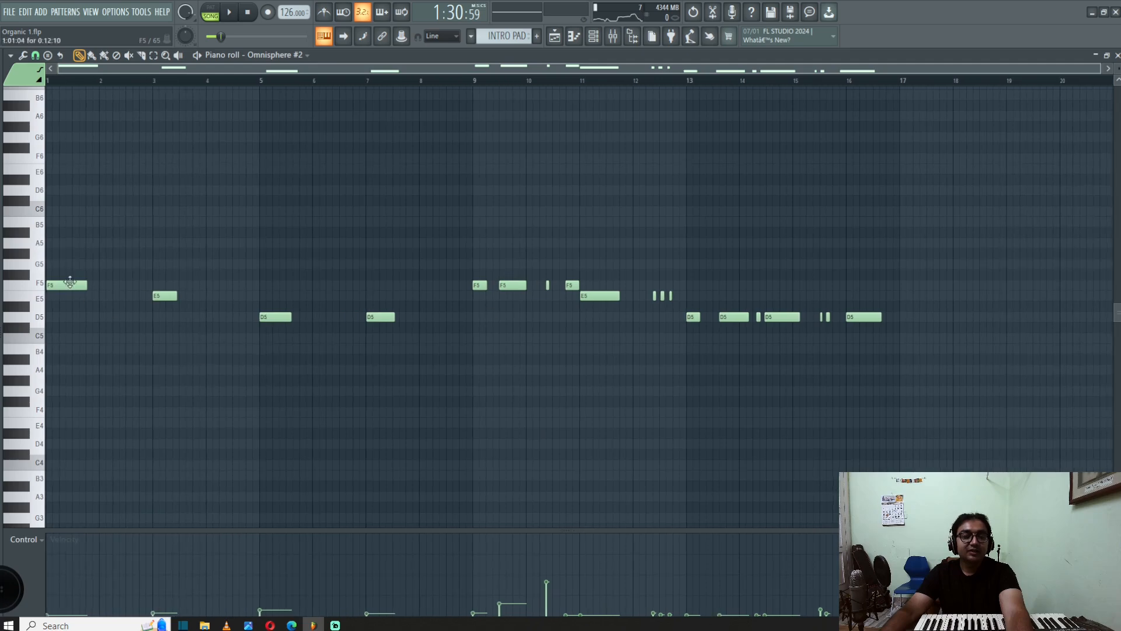
pyautogui.press('F5')
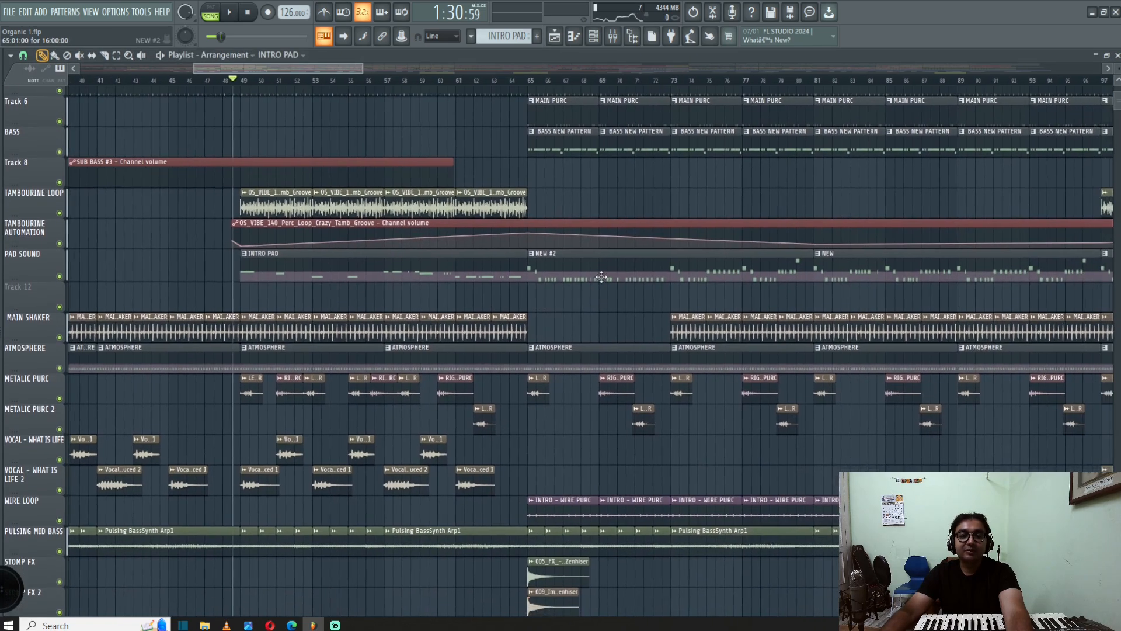
pyautogui.doubleClick(601, 277)
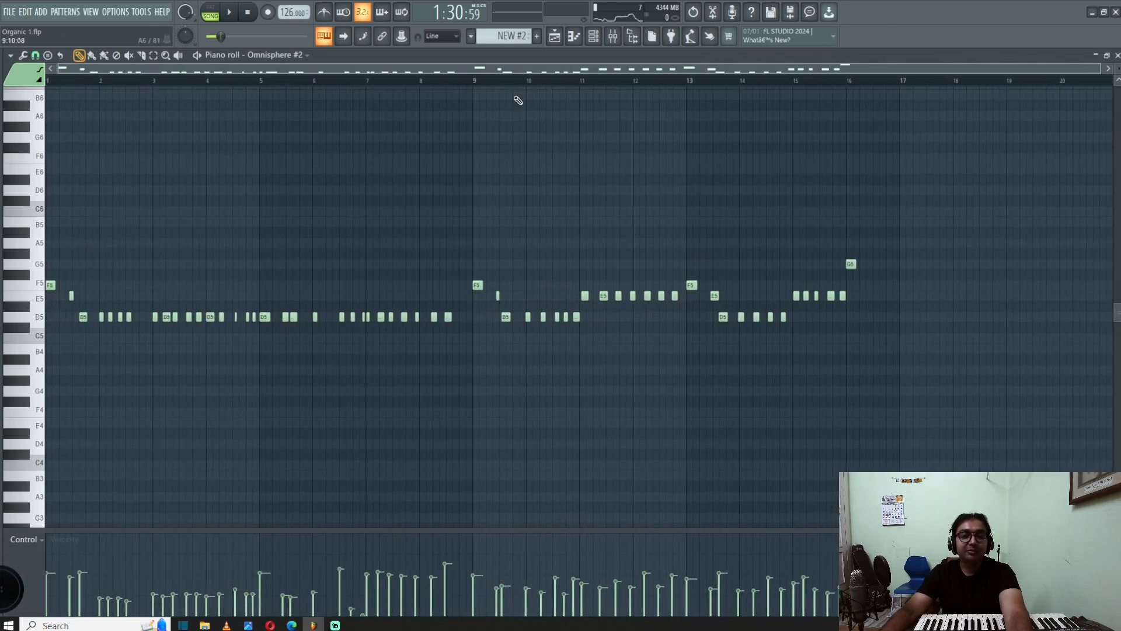
pyautogui.click(552, 43)
# - Solo the PAD SOUND track and audition its NEW #2 pattern from just before bar 65
pyautogui.rightClick(59, 276)
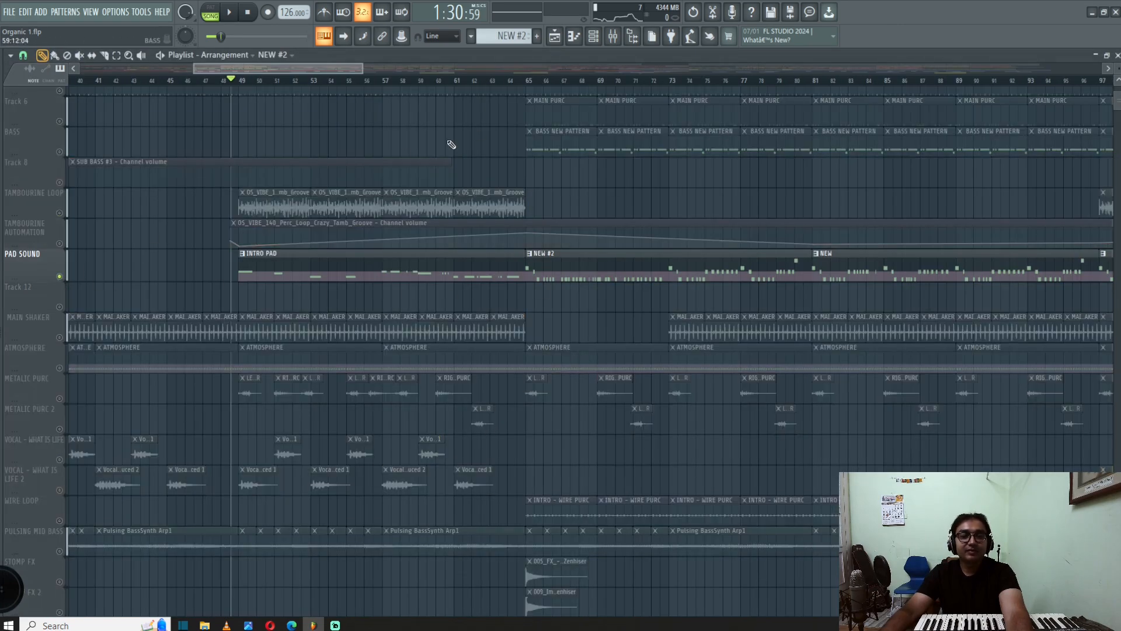
pyautogui.click(520, 81)
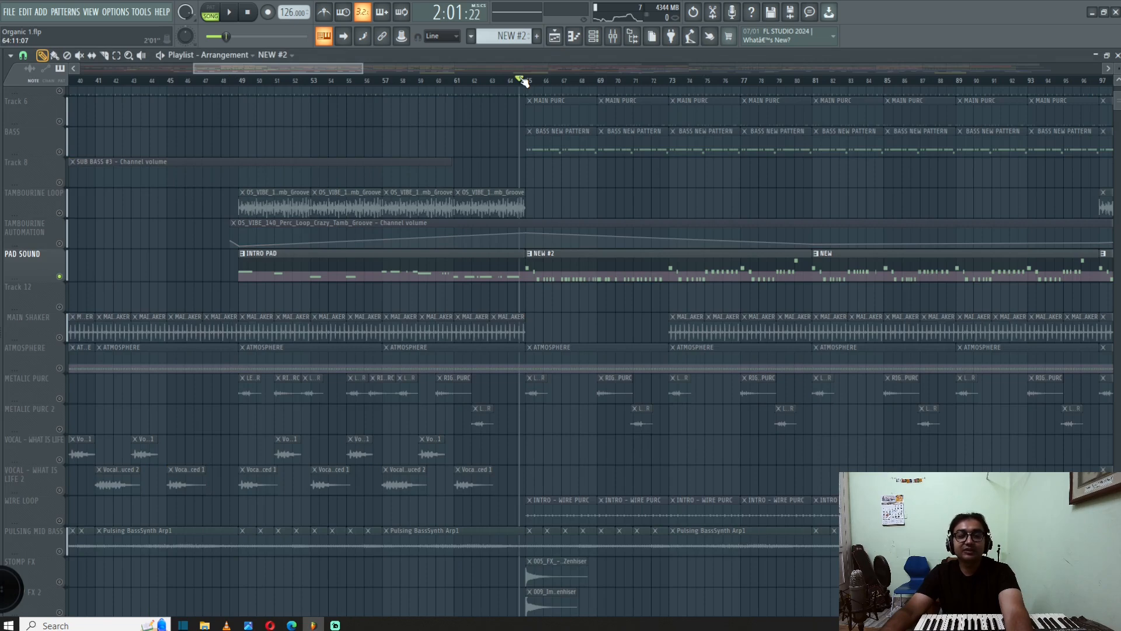
pyautogui.press('space')
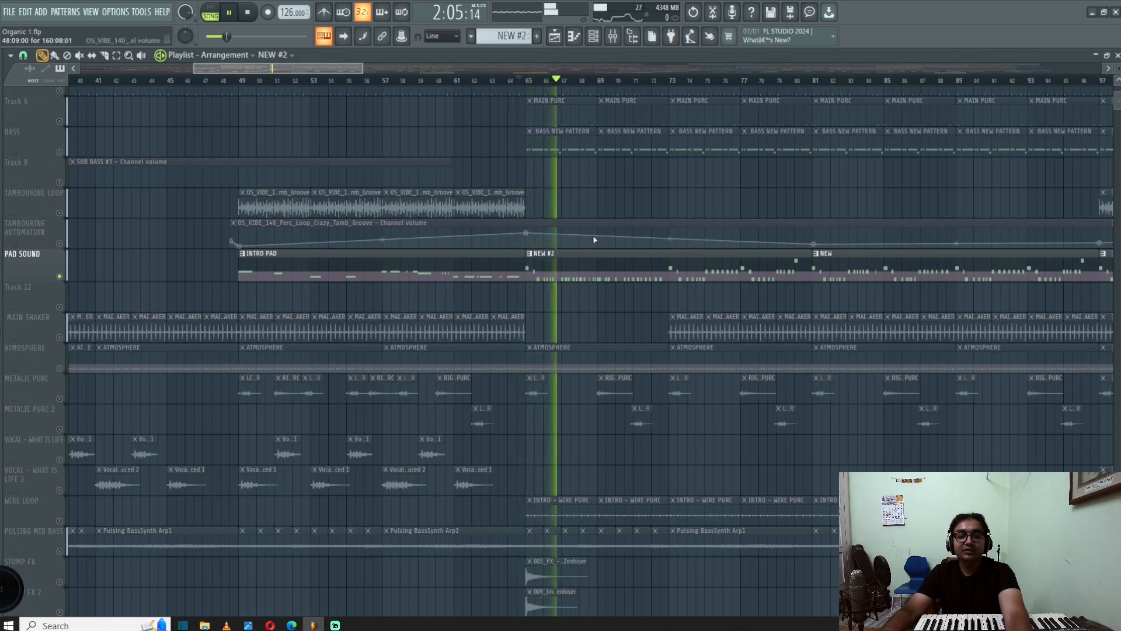
pyautogui.doubleClick(608, 269)
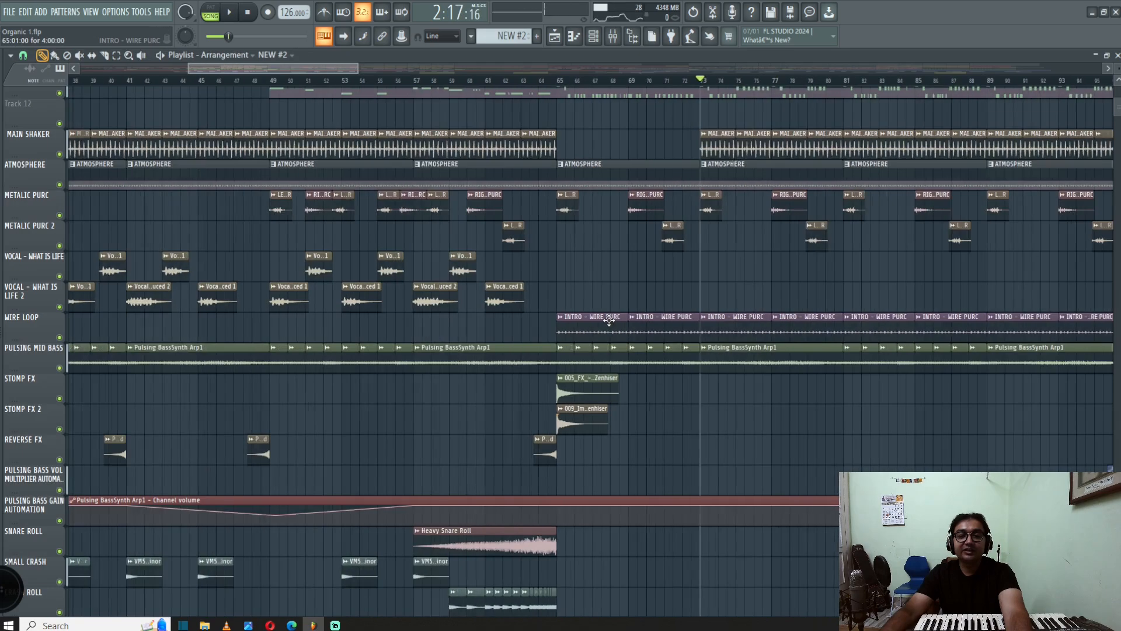
# - Set the playback position to bar 65 and examine the shaker, percussion, wire loop, effects and crash tracks around it
pyautogui.scroll(-3, 609, 319)
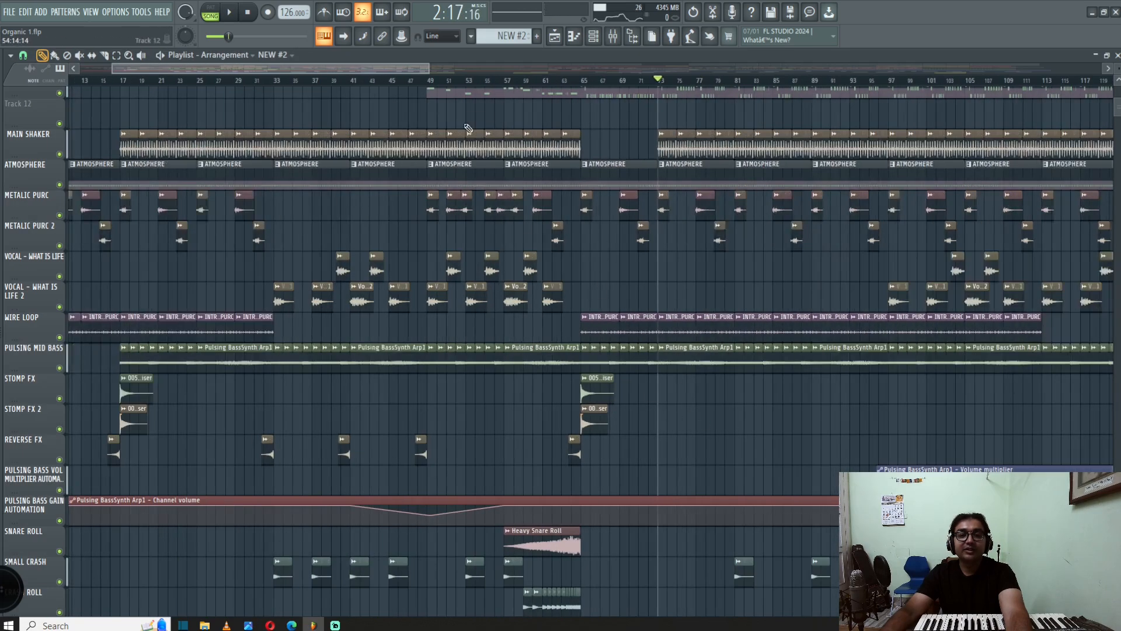
pyautogui.scroll(-2, 468, 128)
pyautogui.scroll(4, 554, 263)
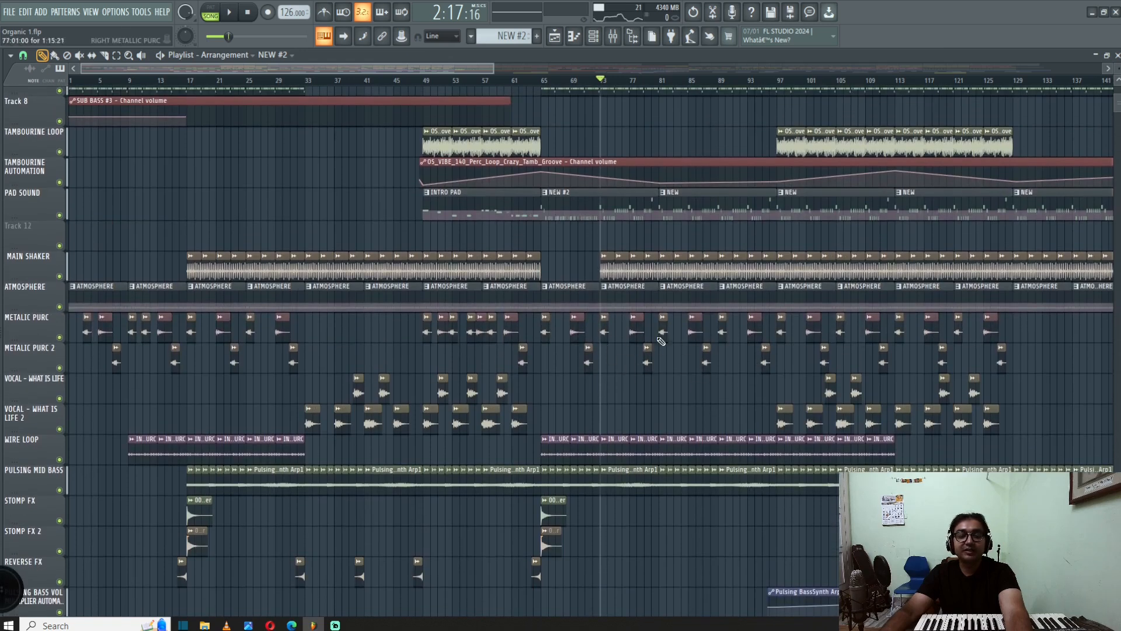
pyautogui.click(545, 79)
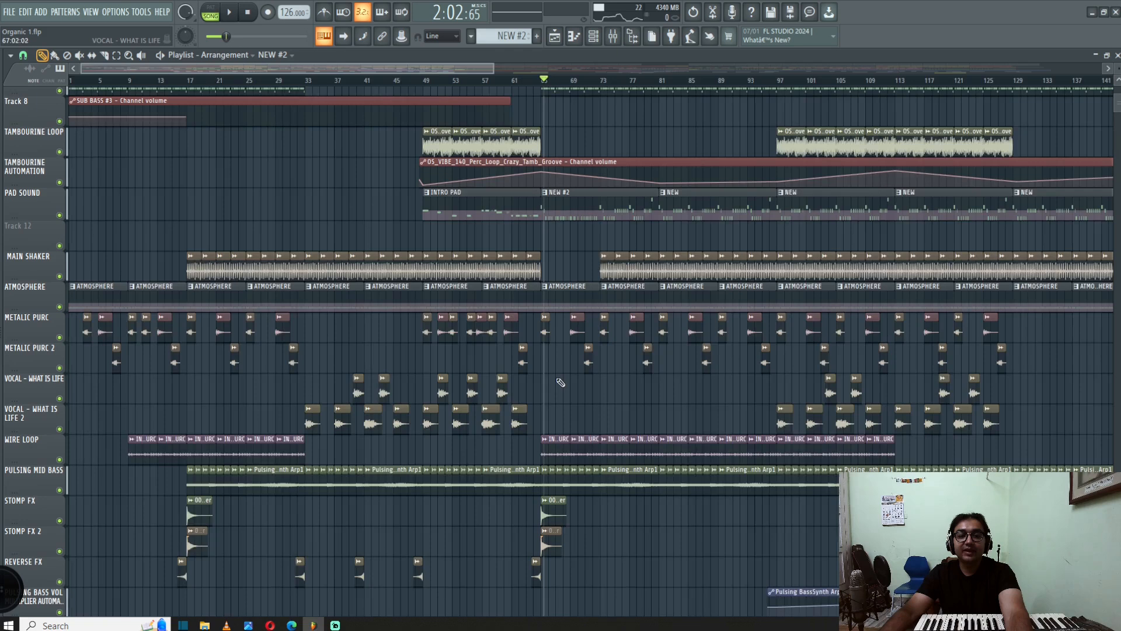
pyautogui.scroll(2, 561, 383)
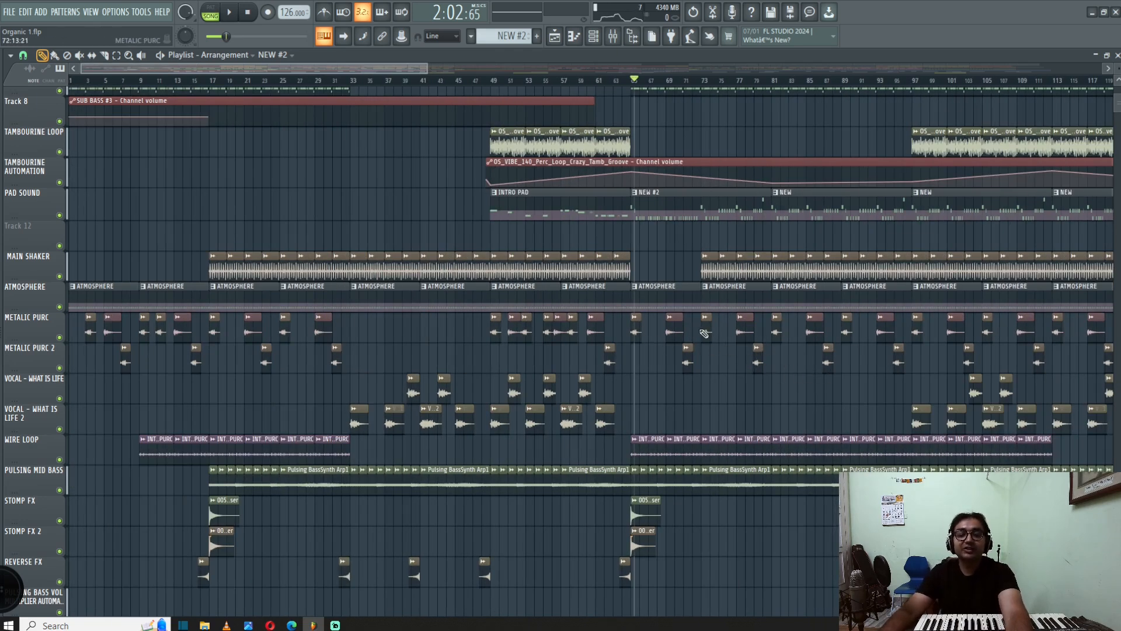
pyautogui.scroll(-4, 650, 341)
pyautogui.scroll(3, 658, 400)
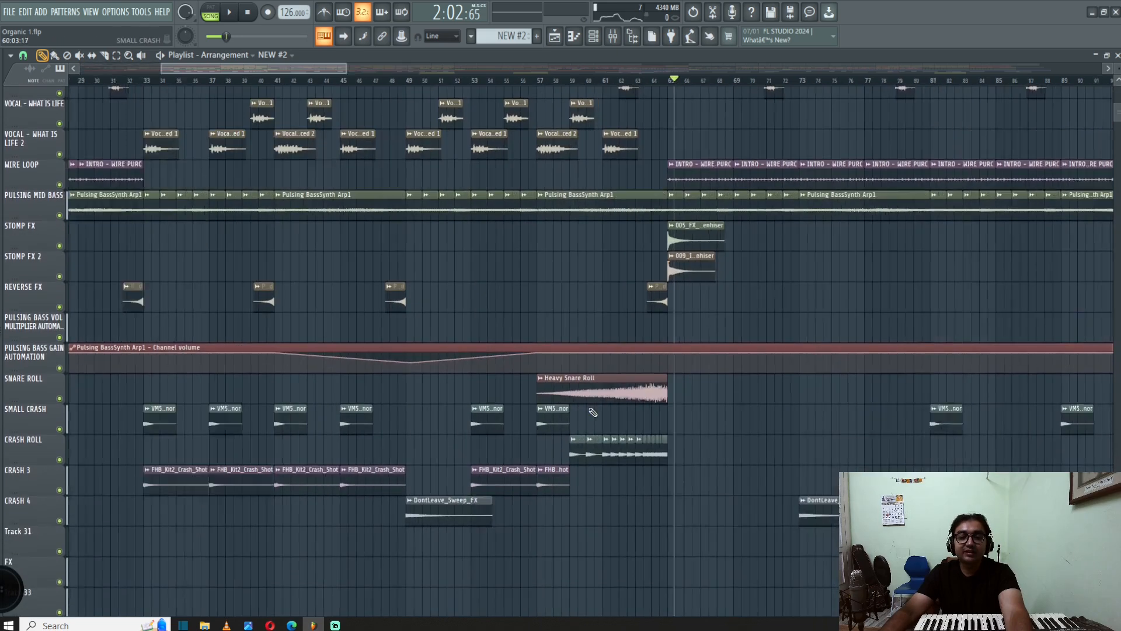
# - Play from just before bar 57, solo the SNARE ROLL track to hear it alone, unsolo it and stop playback
pyautogui.click(516, 80)
pyautogui.press('space')
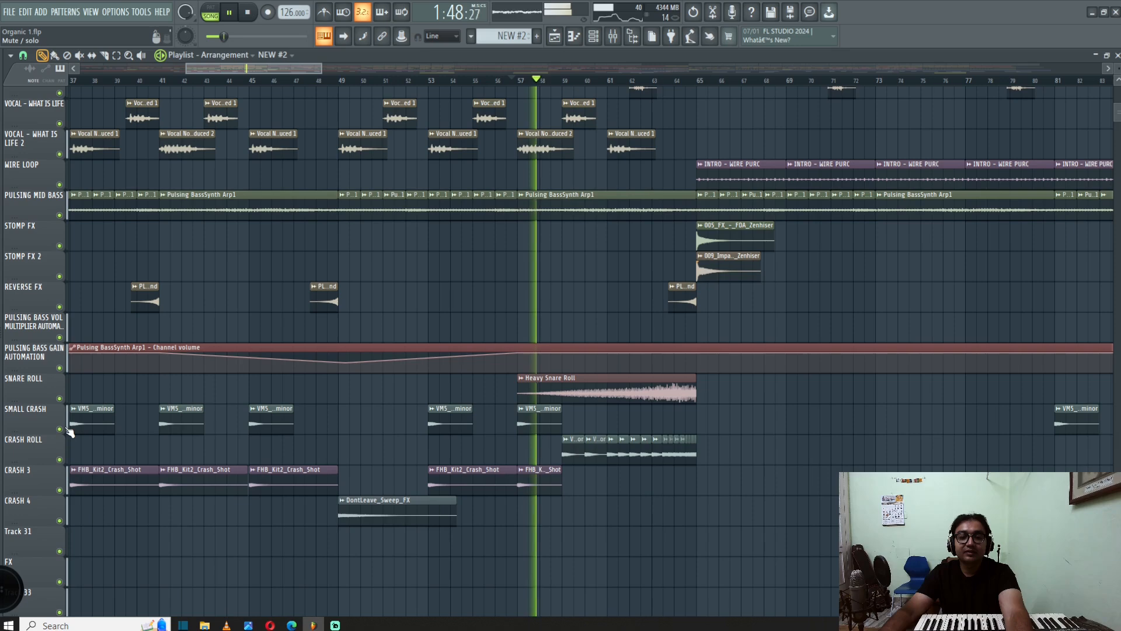
pyautogui.rightClick(60, 399)
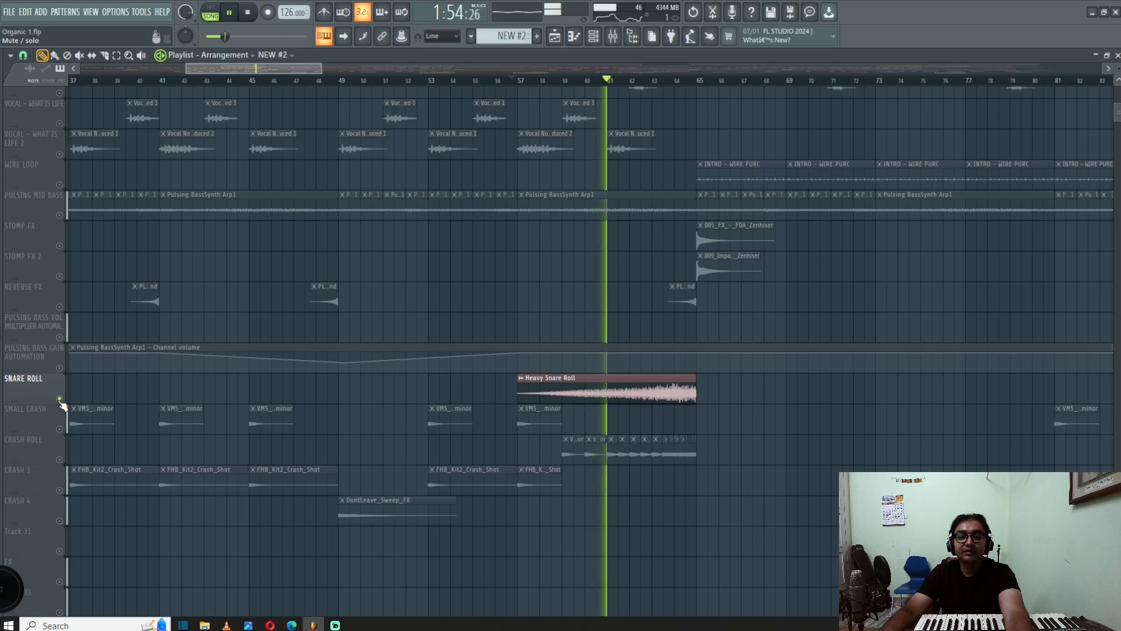
pyautogui.rightClick(59, 399)
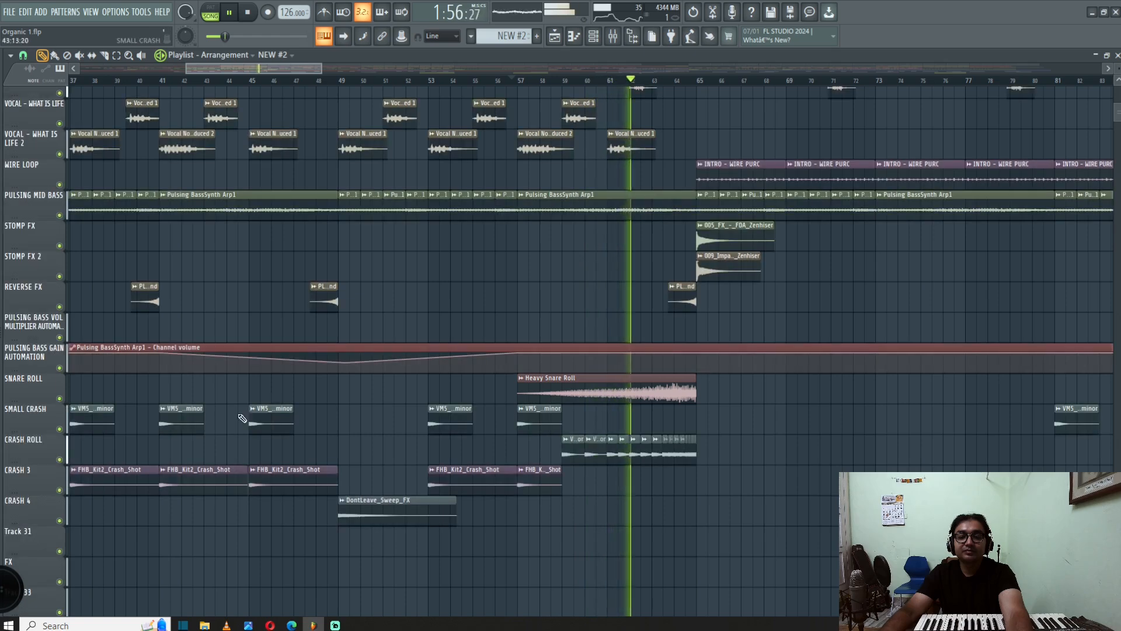
pyautogui.press('space')
# - Examine the CRASH ROLL clips between bars 59 and 65 at close range
pyautogui.scroll(3, 646, 516)
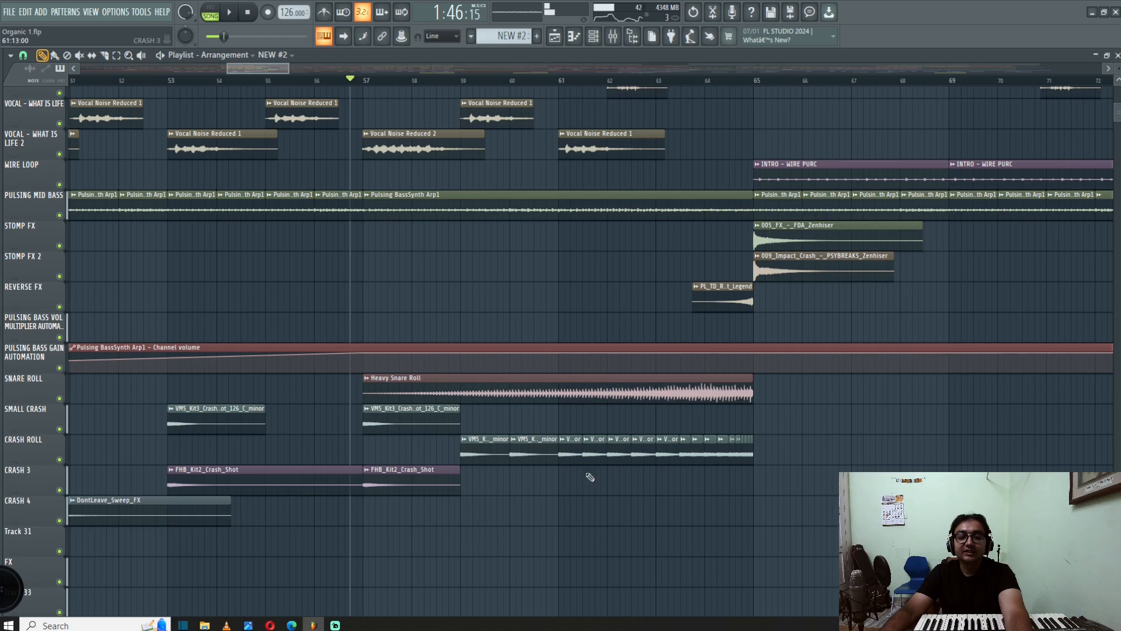
pyautogui.scroll(3, 408, 429)
pyautogui.scroll(-4, 539, 451)
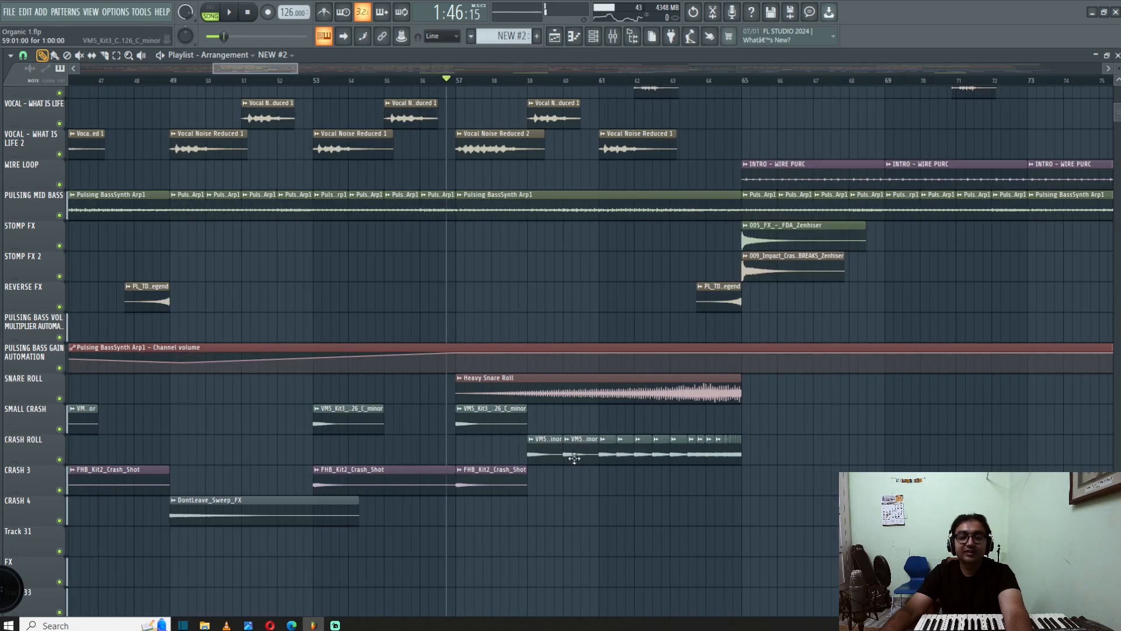
pyautogui.scroll(3, 724, 477)
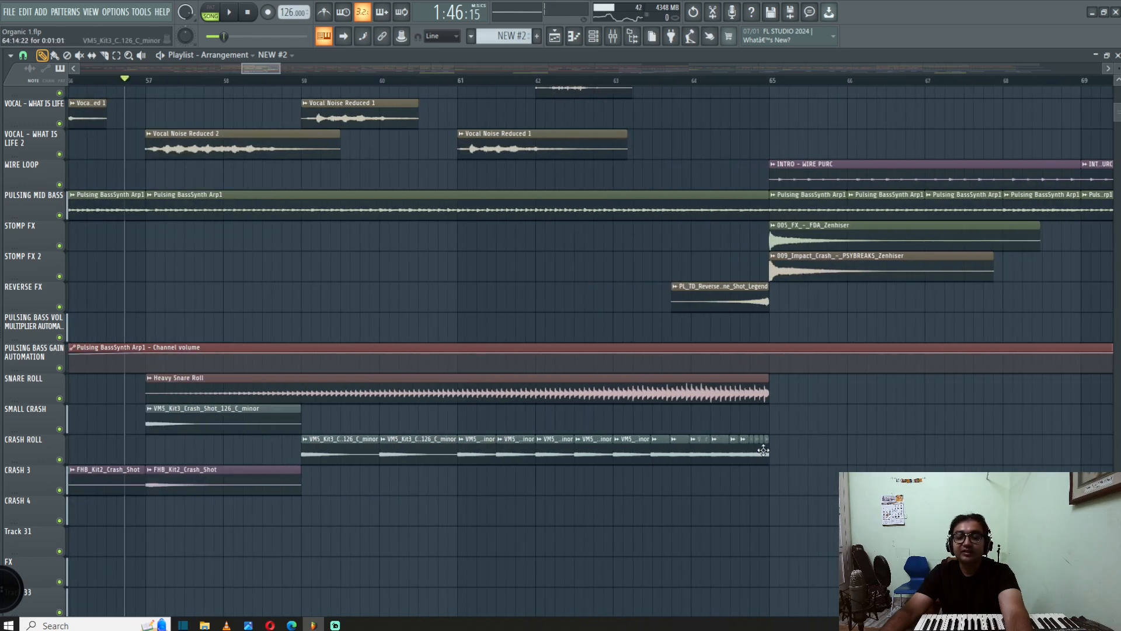
# - Solo the STOMP FX and STOMP FX 2 tracks together and play them from just before bar 65
pyautogui.scroll(4, 762, 470)
pyautogui.scroll(-4, 757, 459)
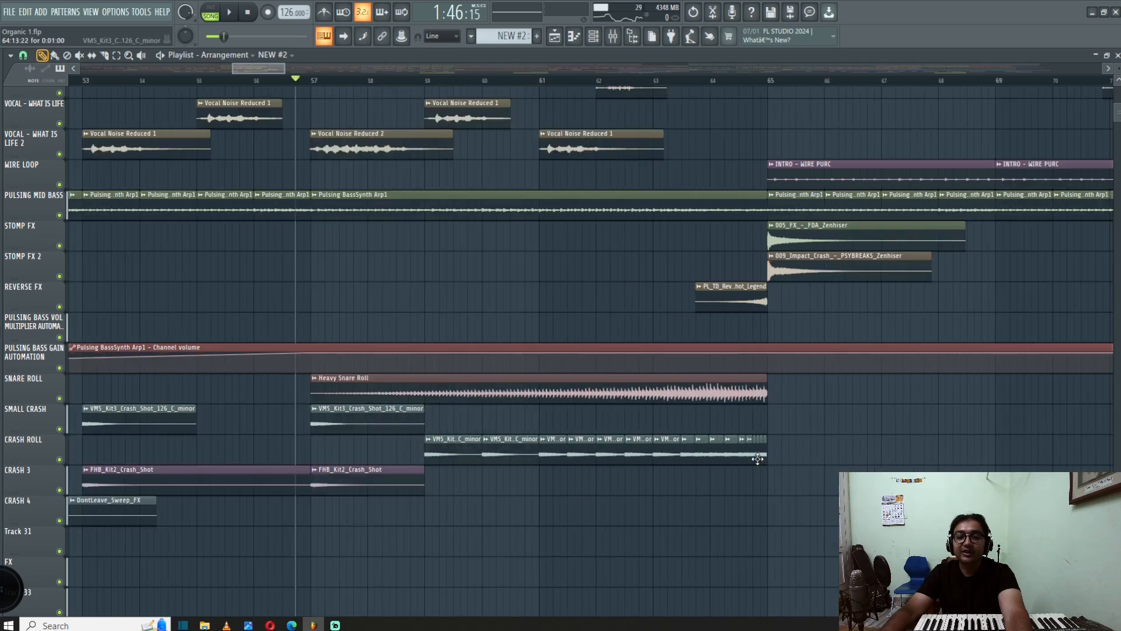
pyautogui.hscroll(3, 782, 319)
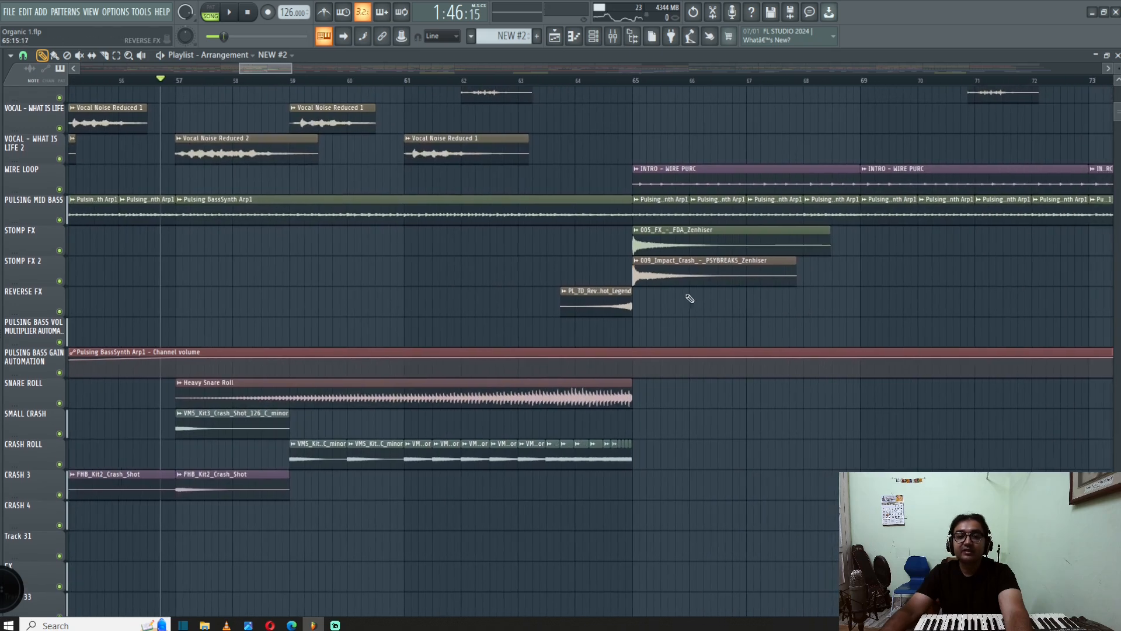
pyautogui.scroll(3, 779, 313)
pyautogui.moveTo(821, 316); pyautogui.dragTo(594, 239)
pyautogui.keyDown('ctrl'); pyautogui.click(616, 457); pyautogui.keyUp('ctrl')
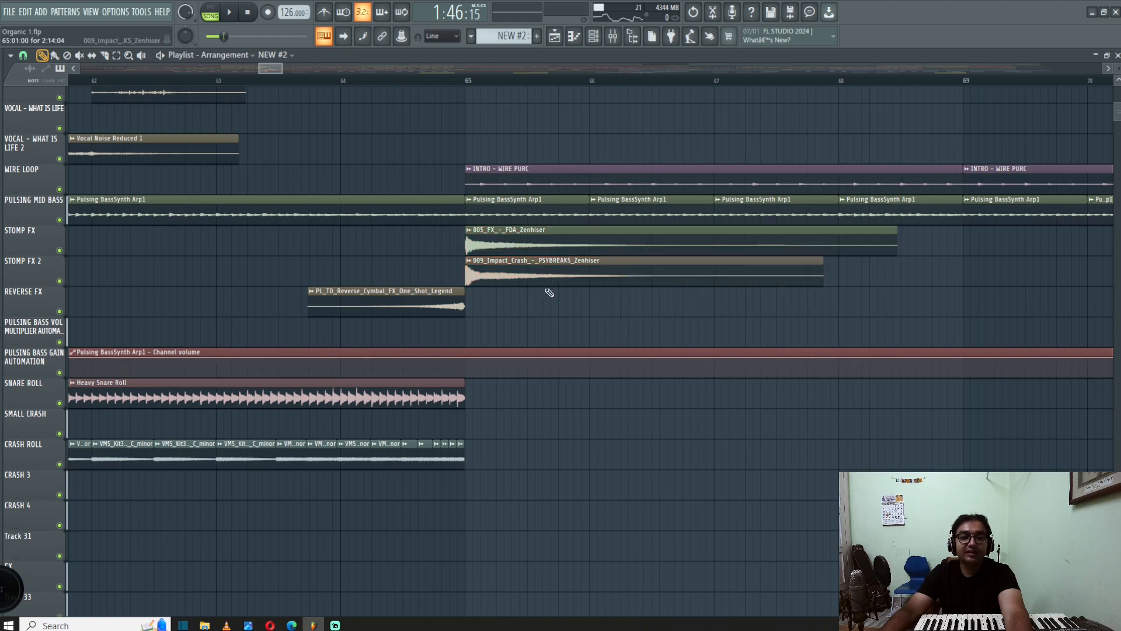
pyautogui.scroll(-3, 549, 292)
pyautogui.rightClick(59, 251)
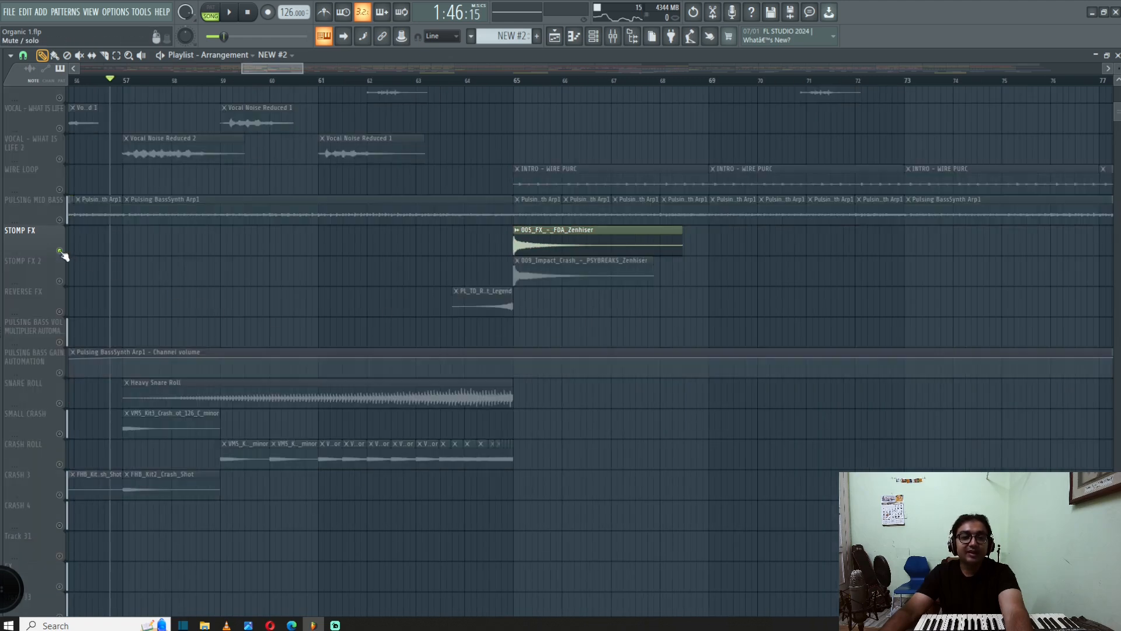
pyautogui.click(60, 283)
pyautogui.click(502, 81)
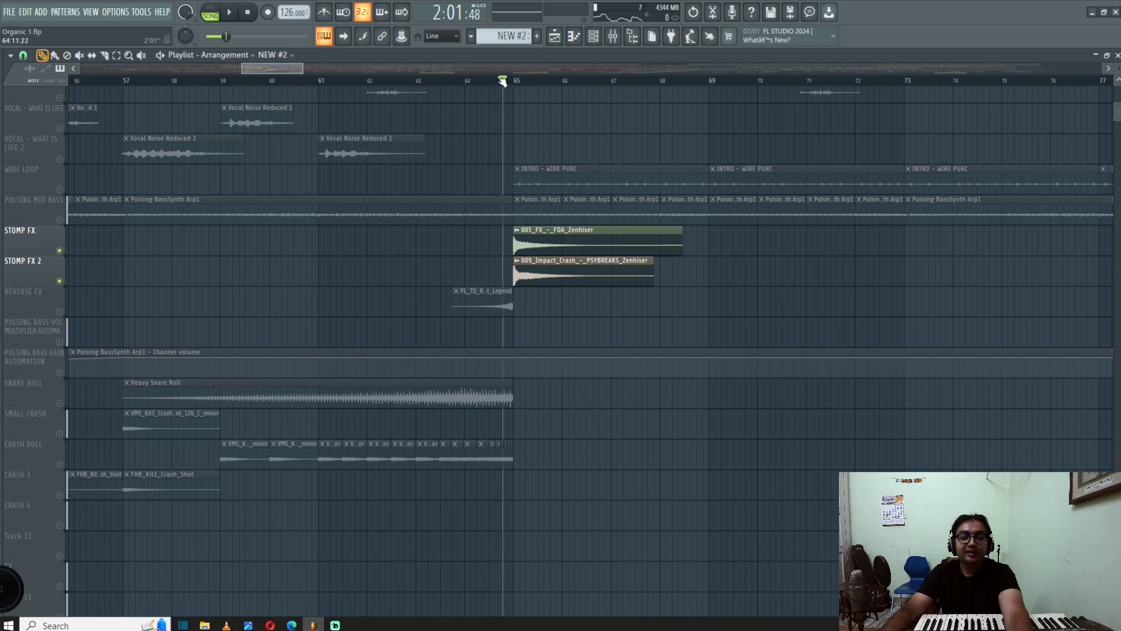
pyautogui.press('space')
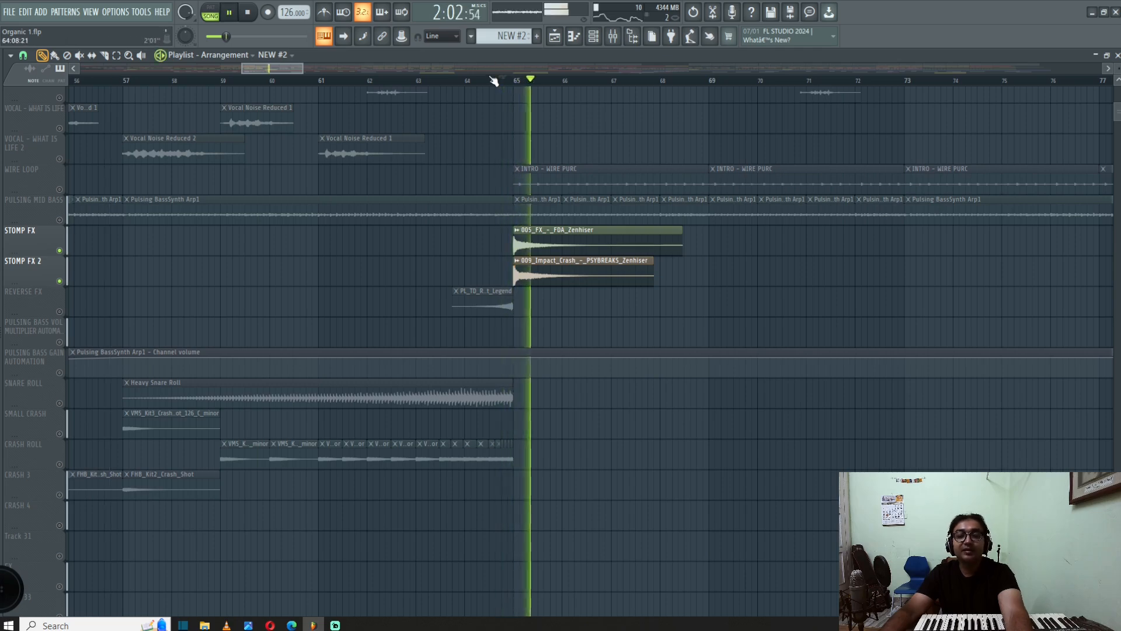
pyautogui.press('space')
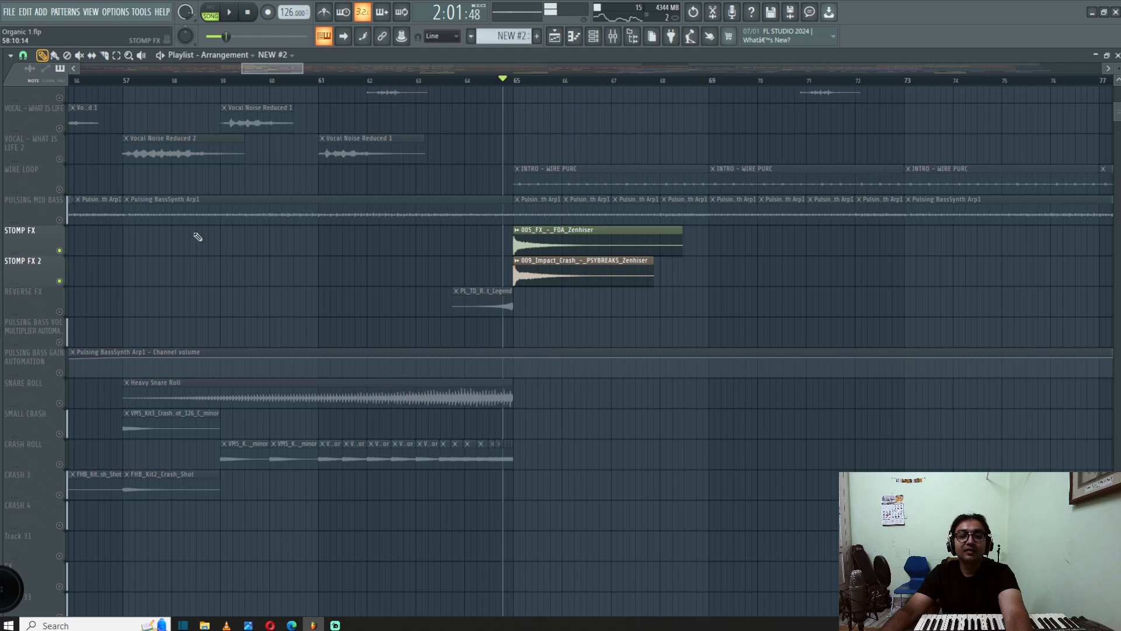
# - Audition STOMP FX alone and STOMP FX 2 alone from just before bar 65, and restore all tracks from solo
pyautogui.click(59, 252)
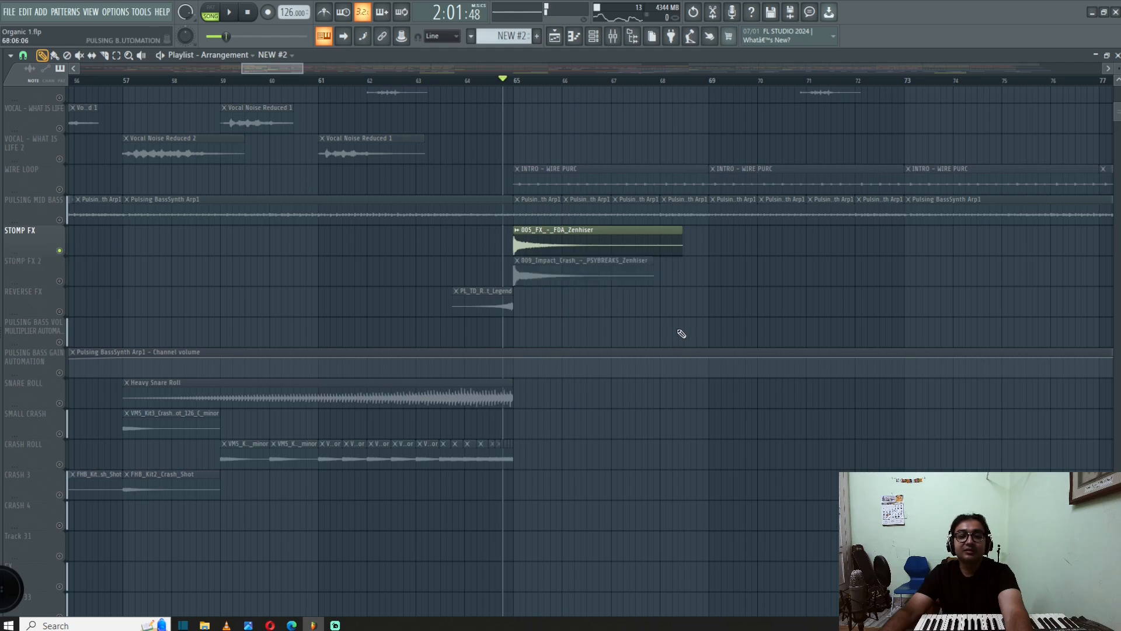
pyautogui.press('space')
pyautogui.press('space')
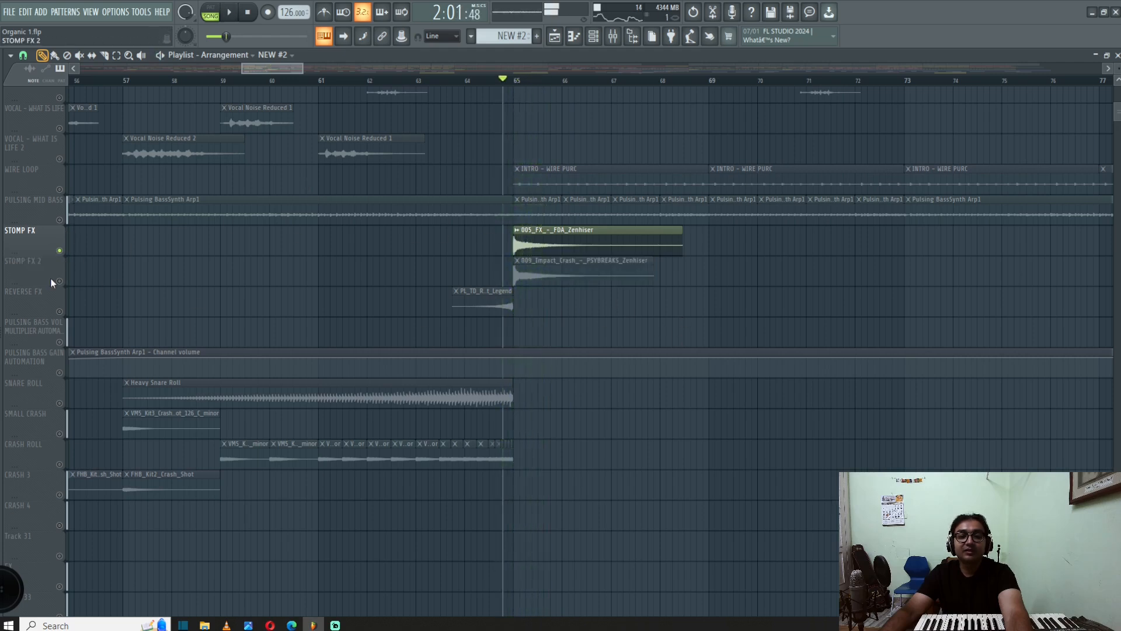
pyautogui.keyDown('ctrl'); pyautogui.click(60, 282); pyautogui.keyUp('ctrl')
pyautogui.press('space')
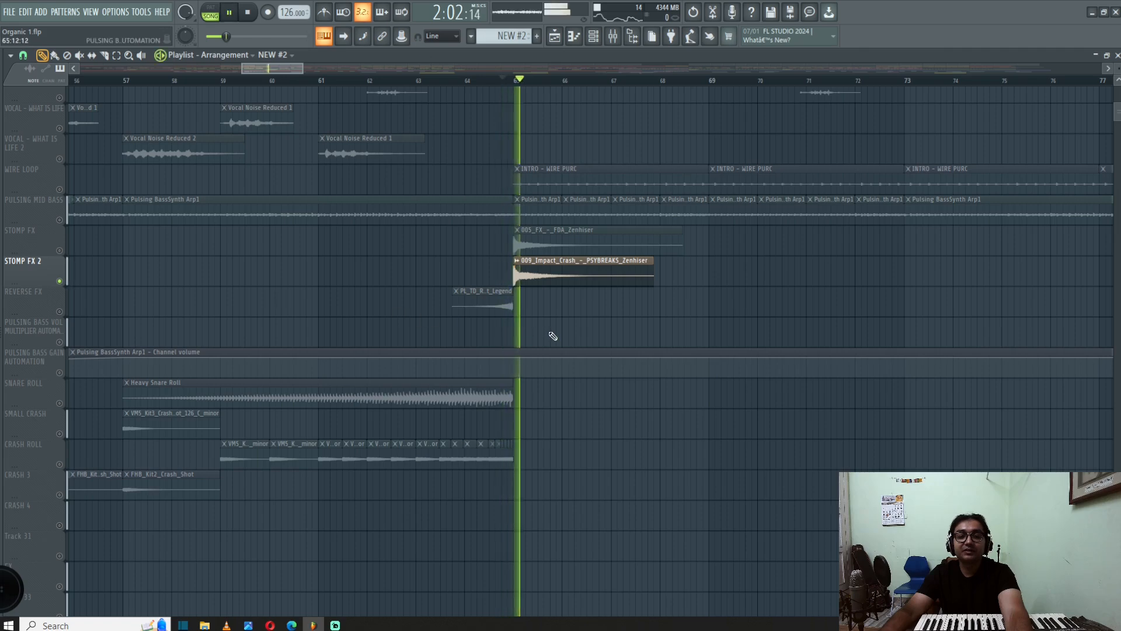
pyautogui.press('space')
pyautogui.keyDown('ctrl'); pyautogui.click(60, 251); pyautogui.keyUp('ctrl')
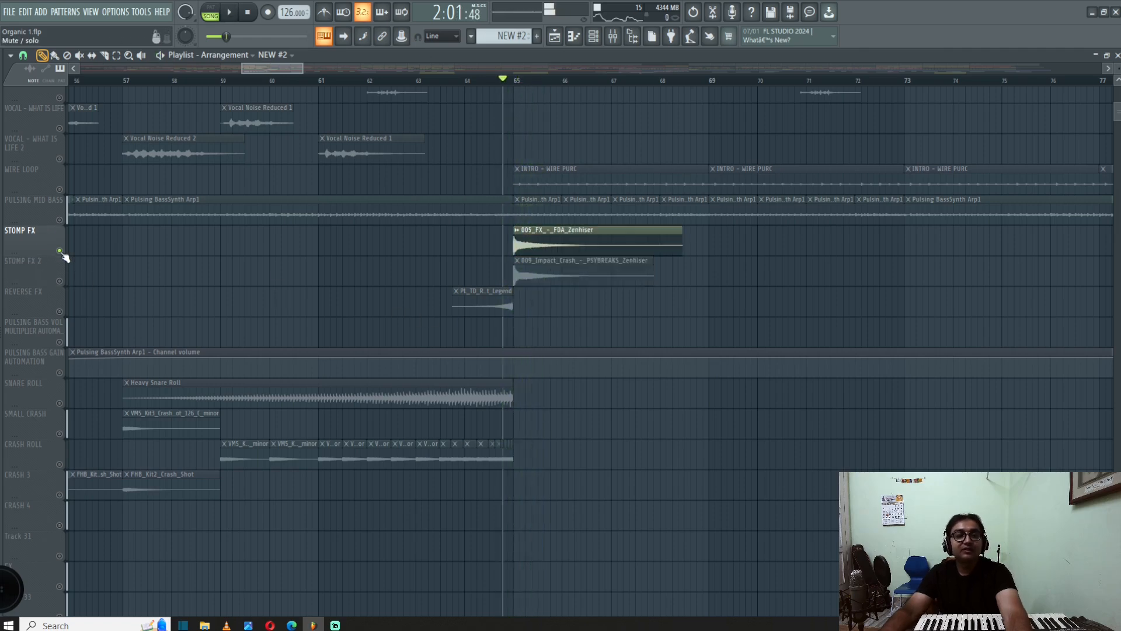
pyautogui.keyDown('ctrl'); pyautogui.click(59, 251); pyautogui.keyUp('ctrl')
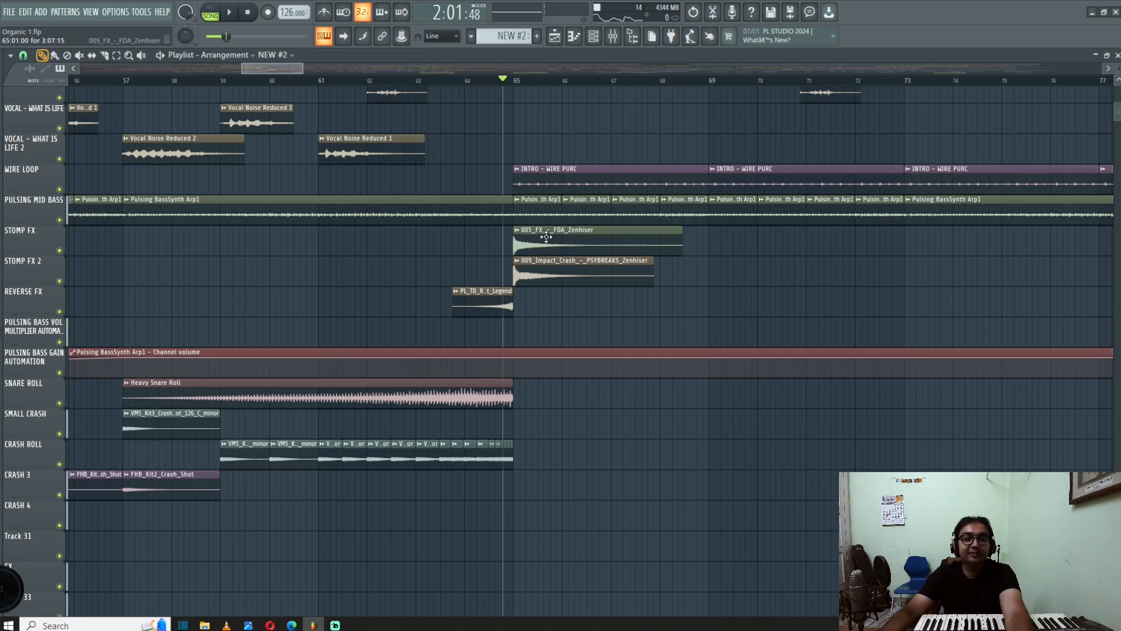
# - Solo the REVERSE FX track, play its clip leading into bar 65, stop playback and unsolo the track
pyautogui.scroll(-3, 556, 260)
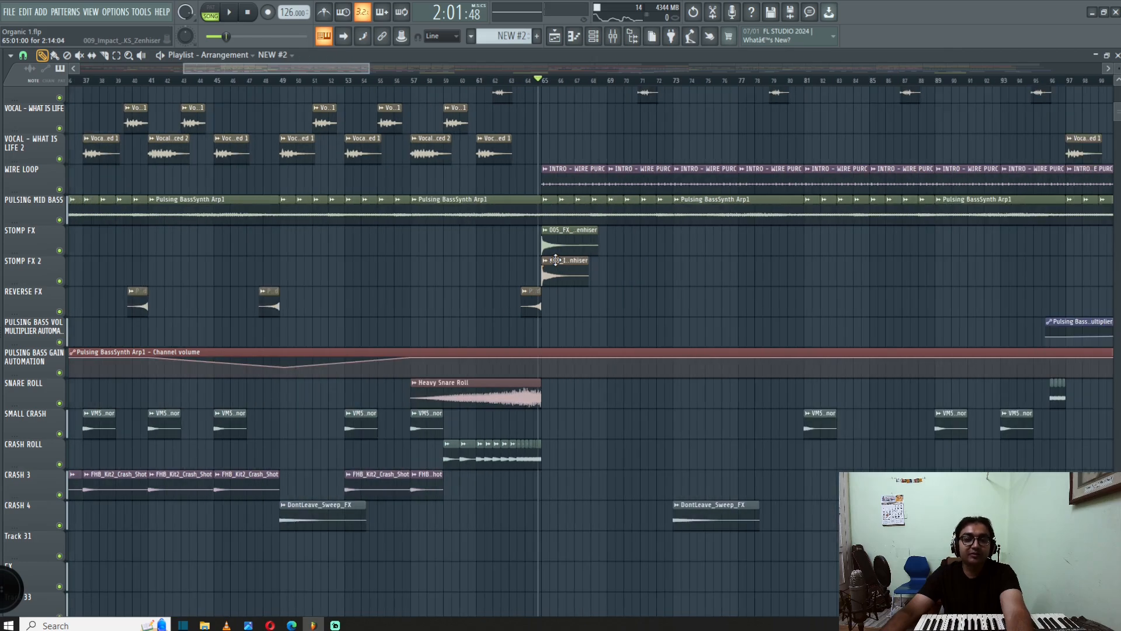
pyautogui.scroll(-3, 556, 260)
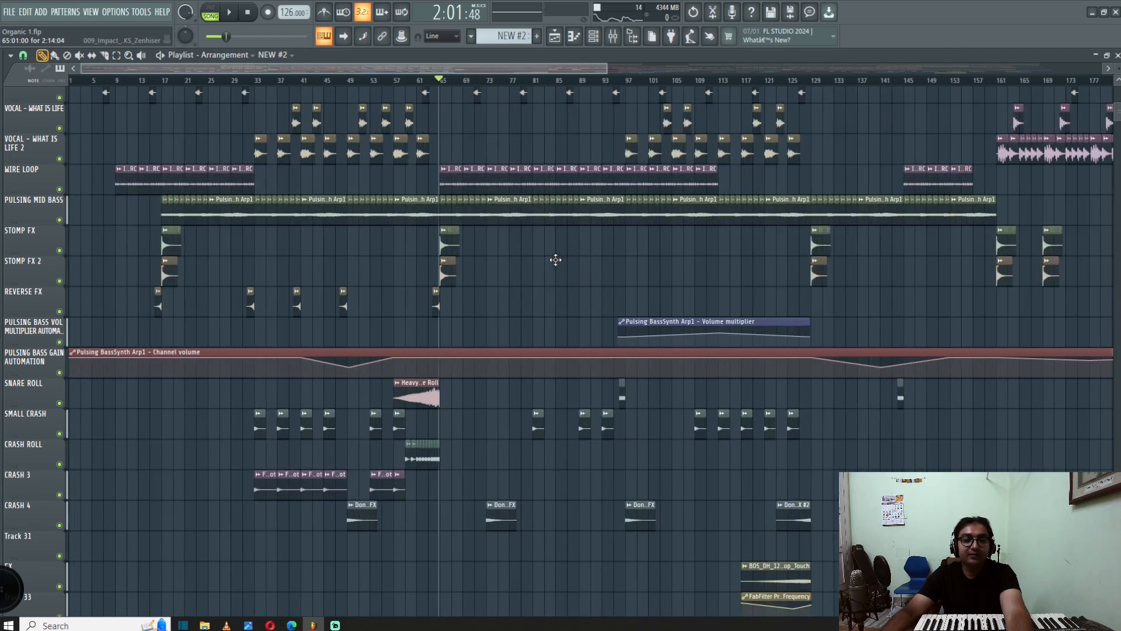
pyautogui.scroll(5, 422, 304)
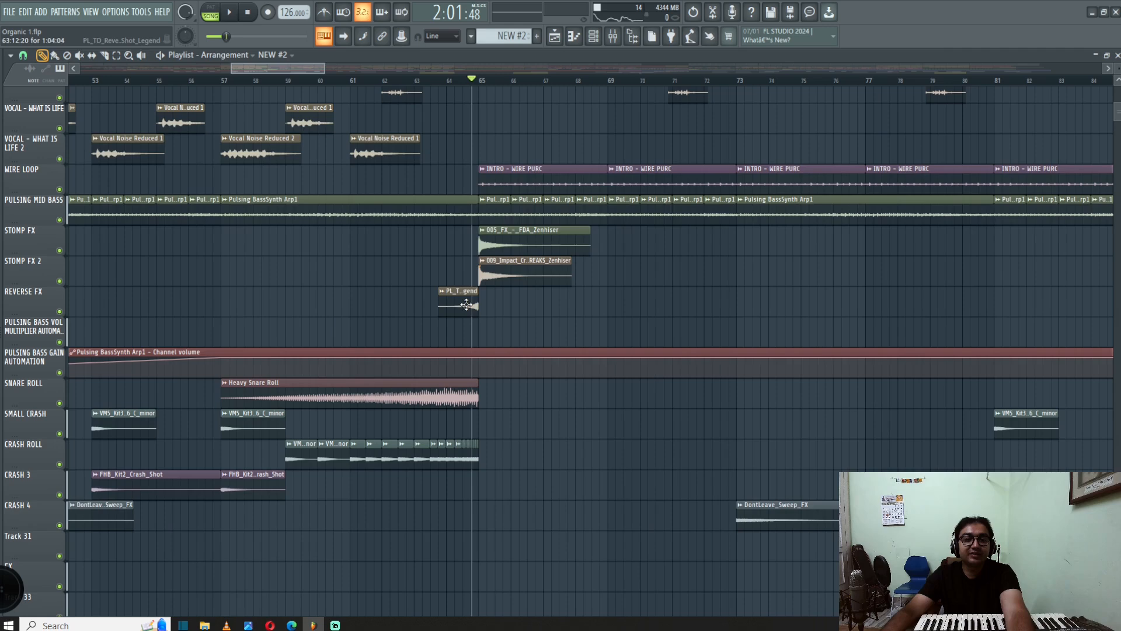
pyautogui.click(443, 80)
pyautogui.keyDown('ctrl'); pyautogui.click(59, 311); pyautogui.keyUp('ctrl')
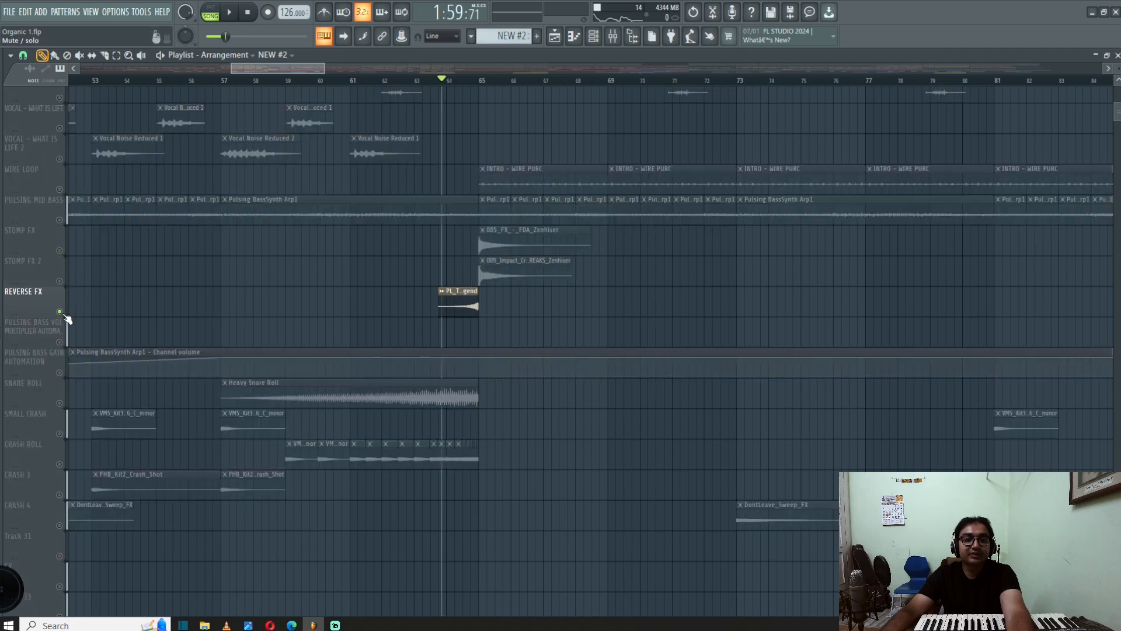
pyautogui.press('space')
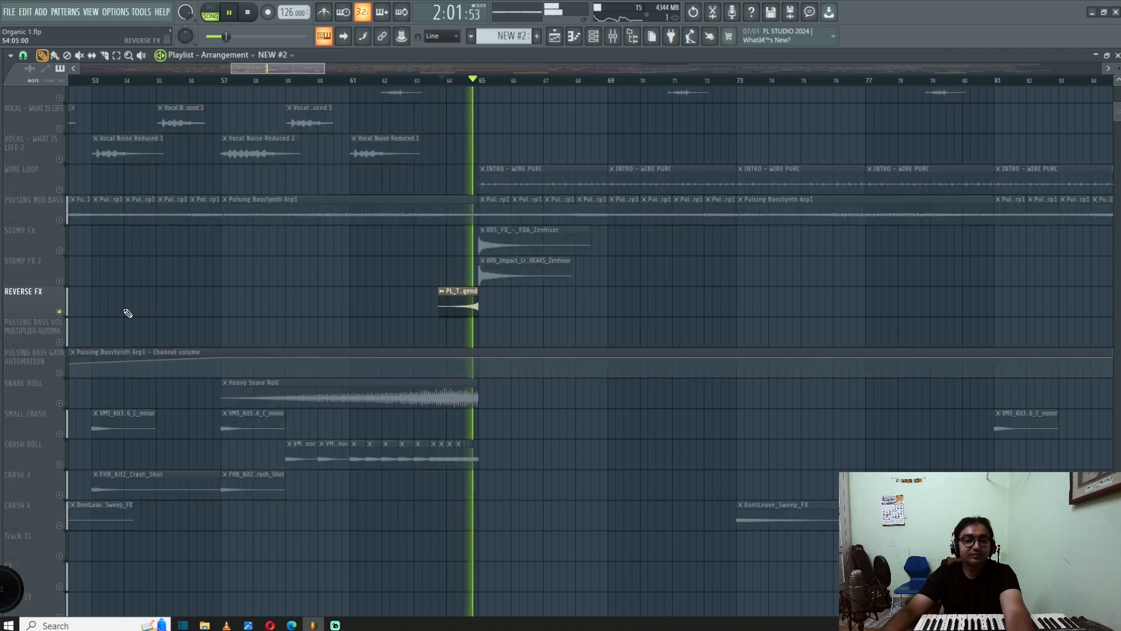
pyautogui.press('space')
pyautogui.keyDown('ctrl'); pyautogui.click(59, 312); pyautogui.keyUp('ctrl')
# - Open the SMALL CRASH clip at bar 81 to examine its sample settings, and close them
pyautogui.scroll(-3, 343, 349)
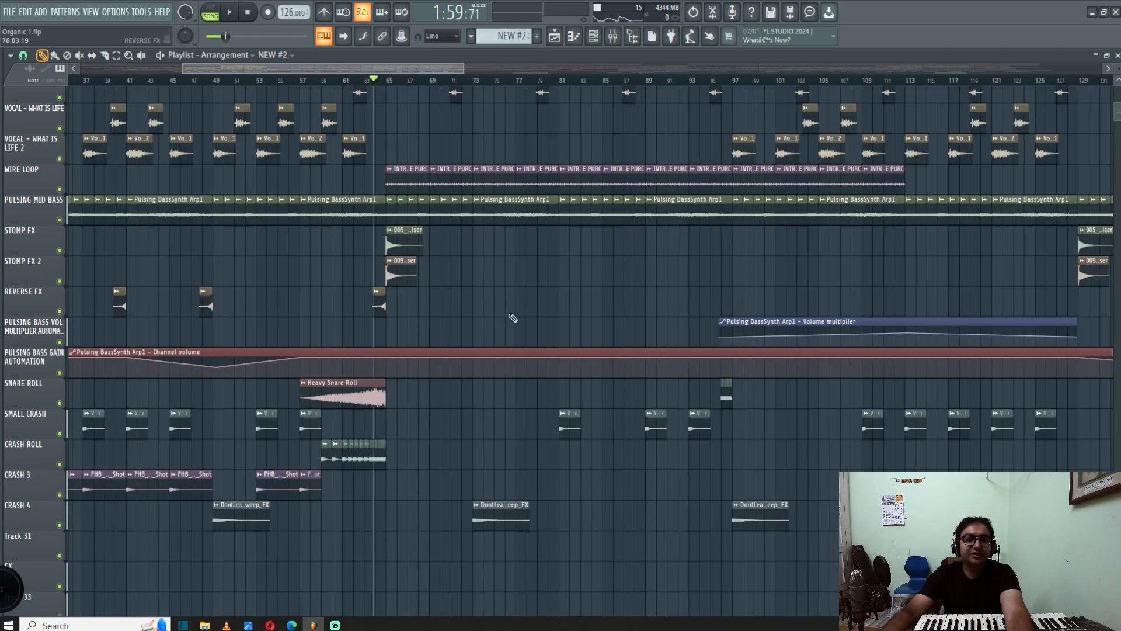
pyautogui.moveTo(512, 317); pyautogui.dragTo(560, 301)
pyautogui.scroll(-1, 746, 300)
pyautogui.scroll(3, 561, 300)
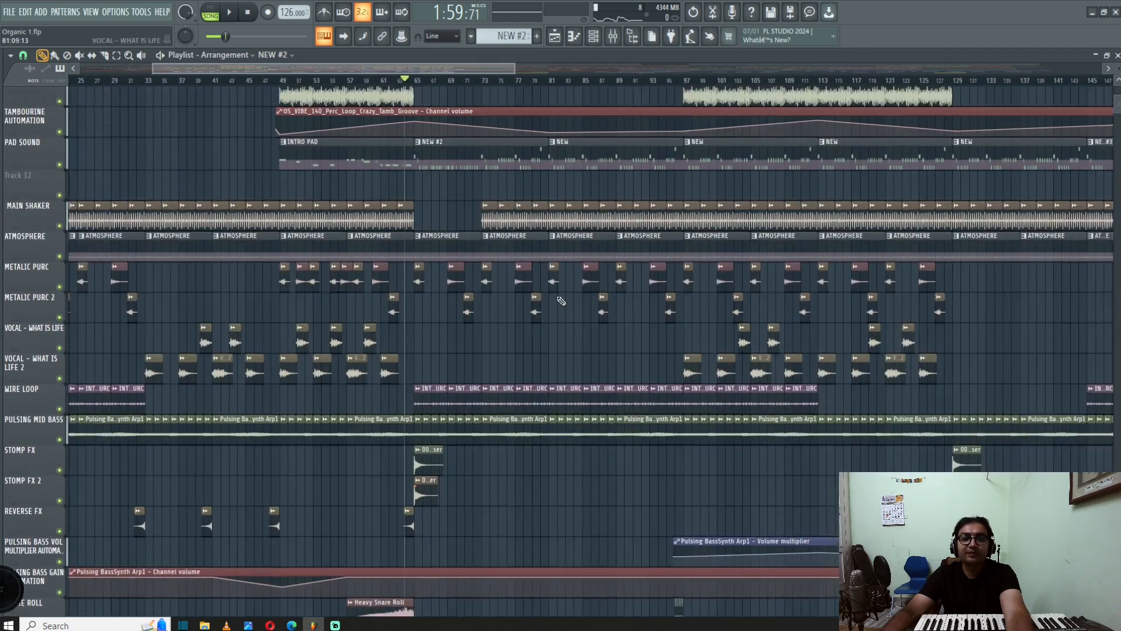
pyautogui.scroll(1, 561, 301)
pyautogui.scroll(-3, 430, 199)
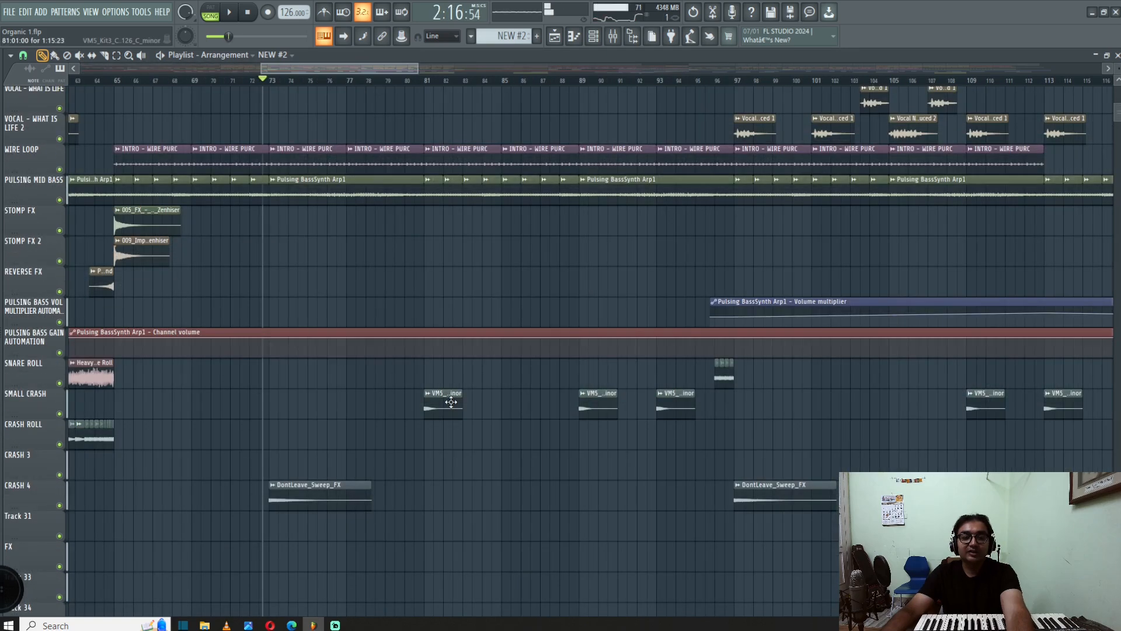
pyautogui.doubleClick(451, 402)
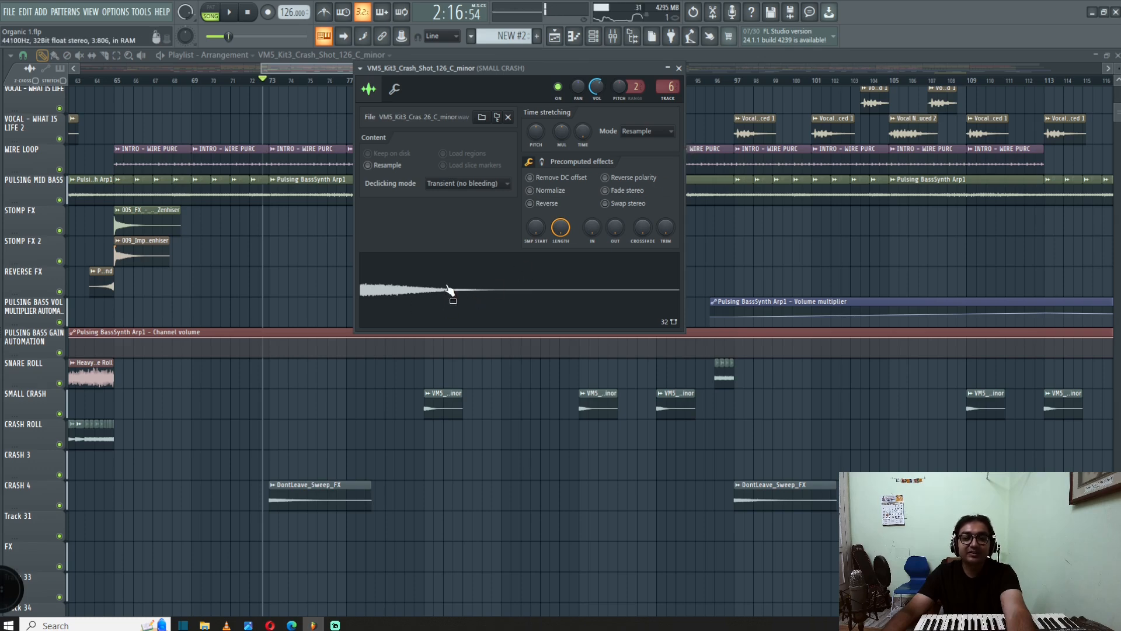
pyautogui.click(679, 68)
# - Examine the layers from bar 65 to 97 and play the arrangement from around bar 94
pyautogui.scroll(-4, 476, 394)
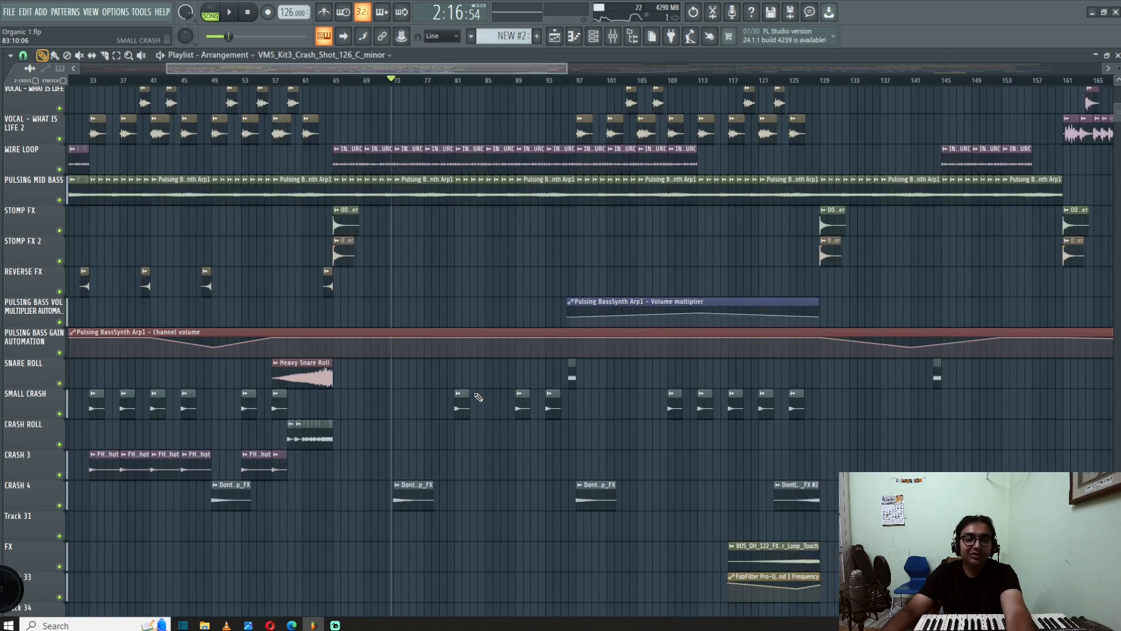
pyautogui.scroll(4, 476, 396)
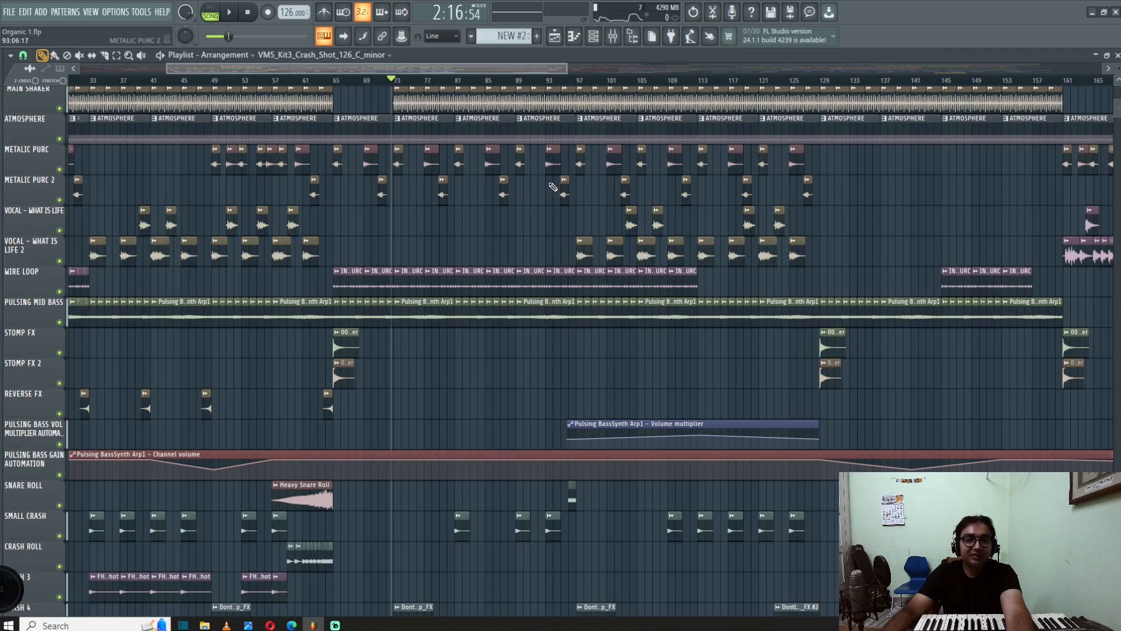
pyautogui.scroll(6, 553, 187)
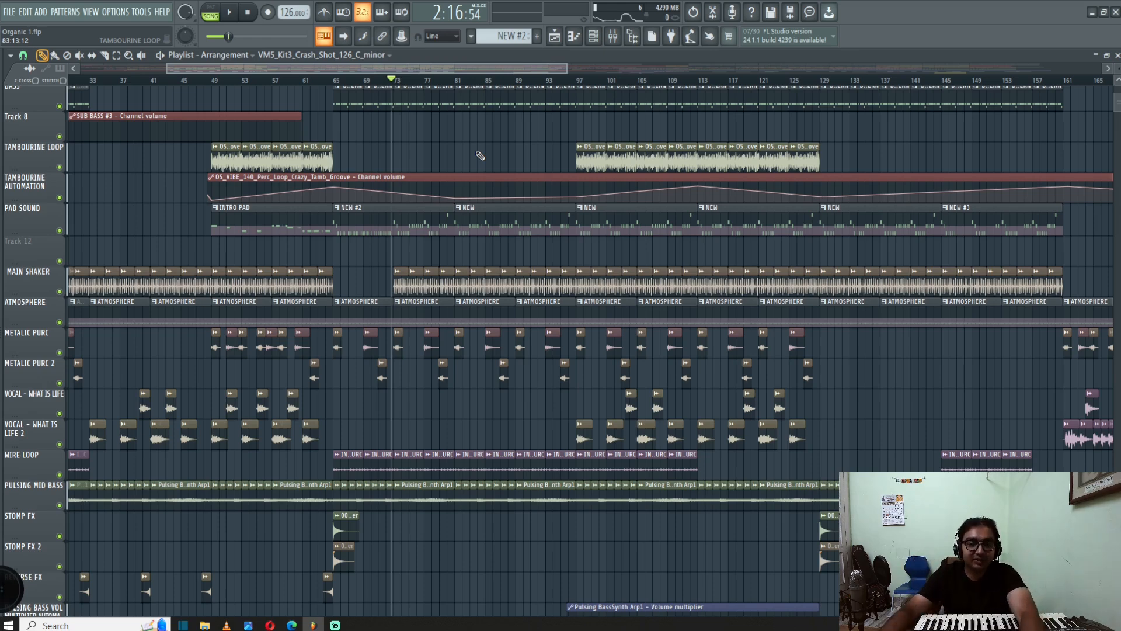
pyautogui.scroll(3, 480, 156)
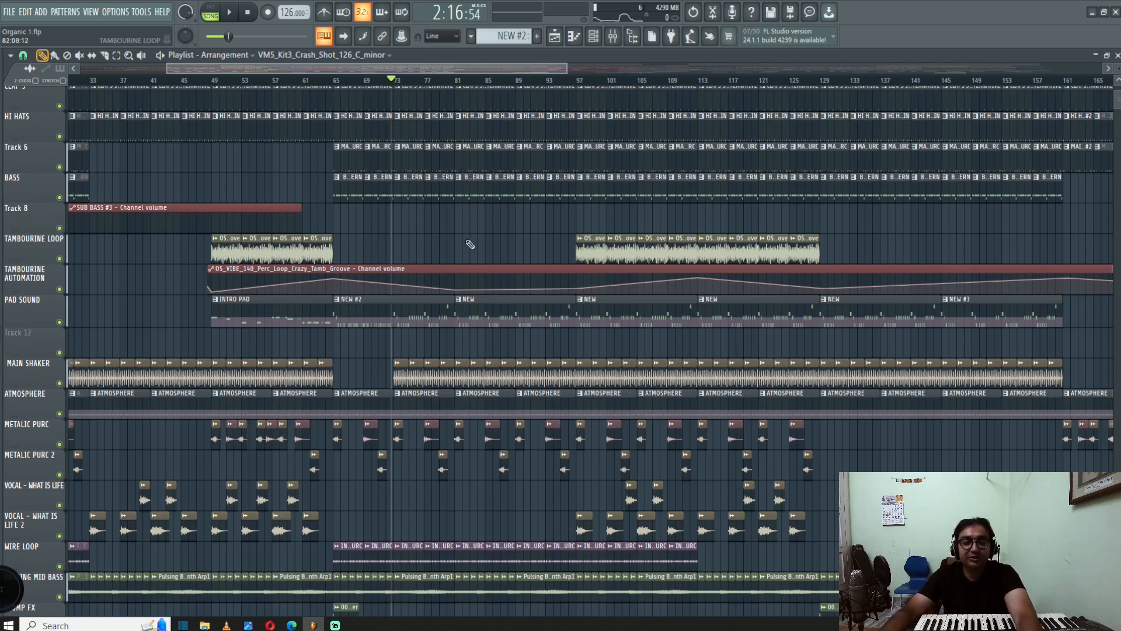
pyautogui.scroll(-3, 470, 244)
pyautogui.keyDown('ctrl'); pyautogui.scroll(2, 406, 305); pyautogui.keyUp('ctrl')
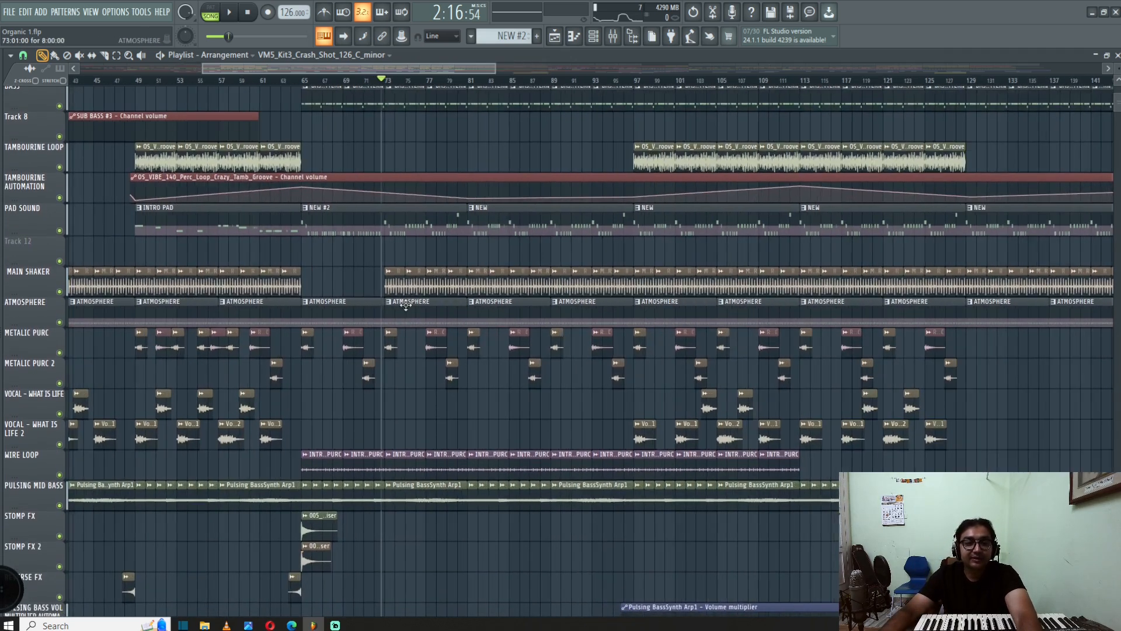
pyautogui.click(531, 81)
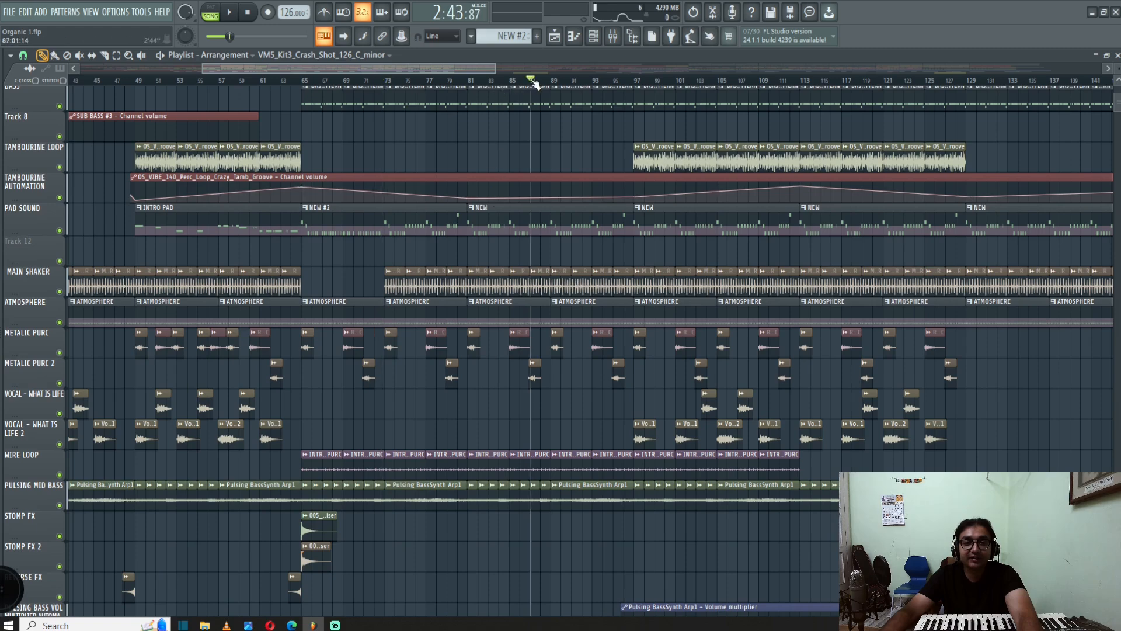
pyautogui.click(610, 81)
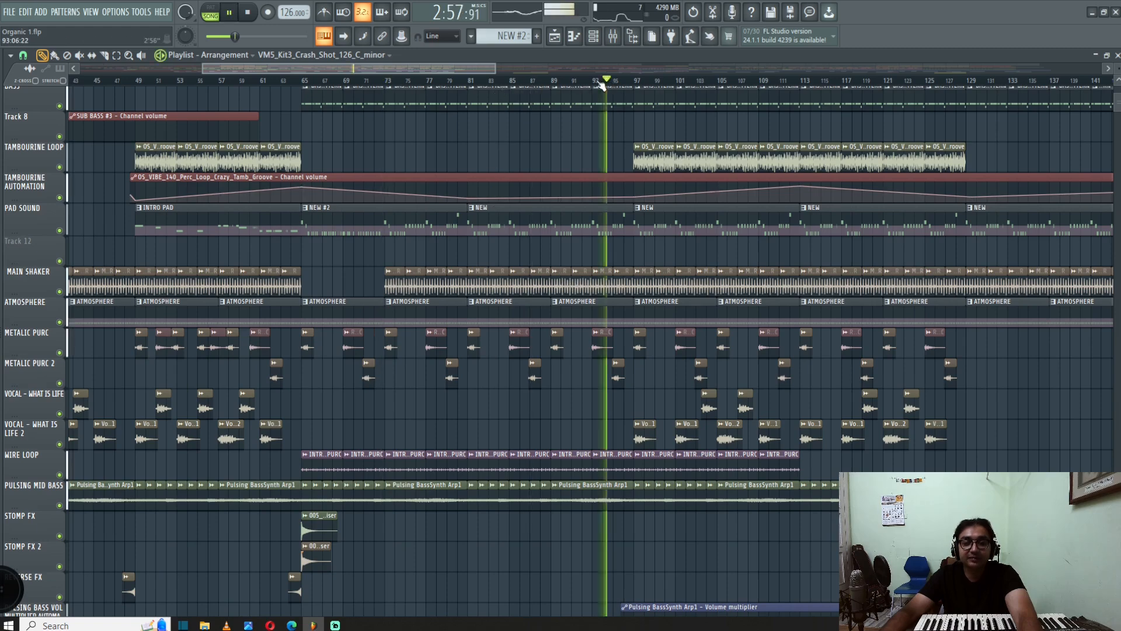
# - Play the section from bar 33, where the kick and bass drop out, and stop playback
pyautogui.keyDown('ctrl'); pyautogui.scroll(-3, 307, 128); pyautogui.keyUp('ctrl')
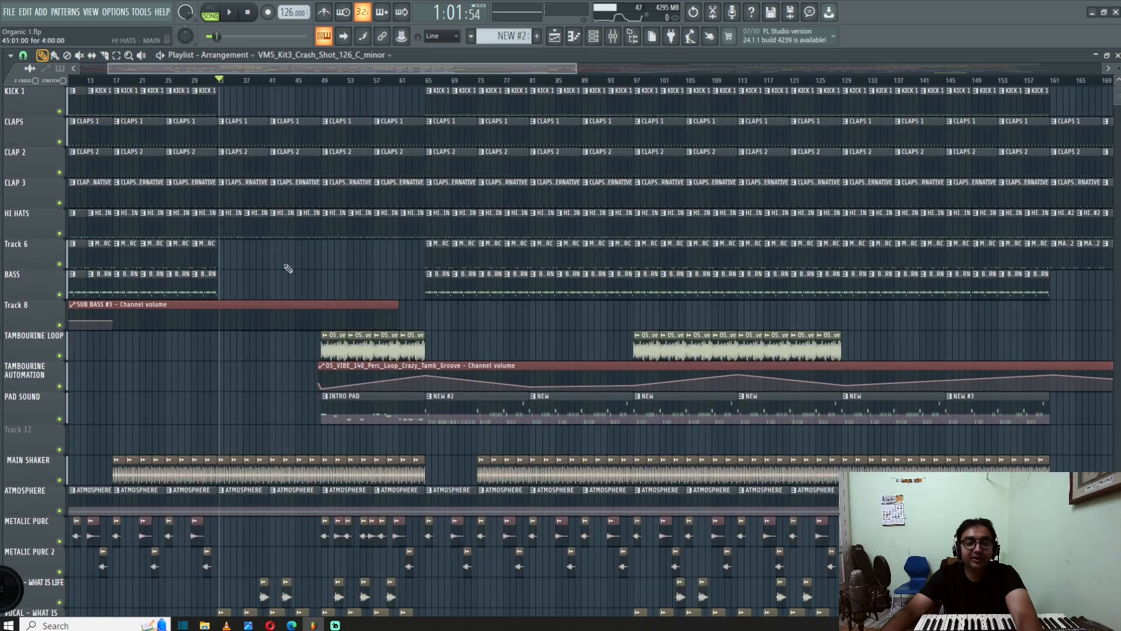
pyautogui.scroll(-6, 288, 269)
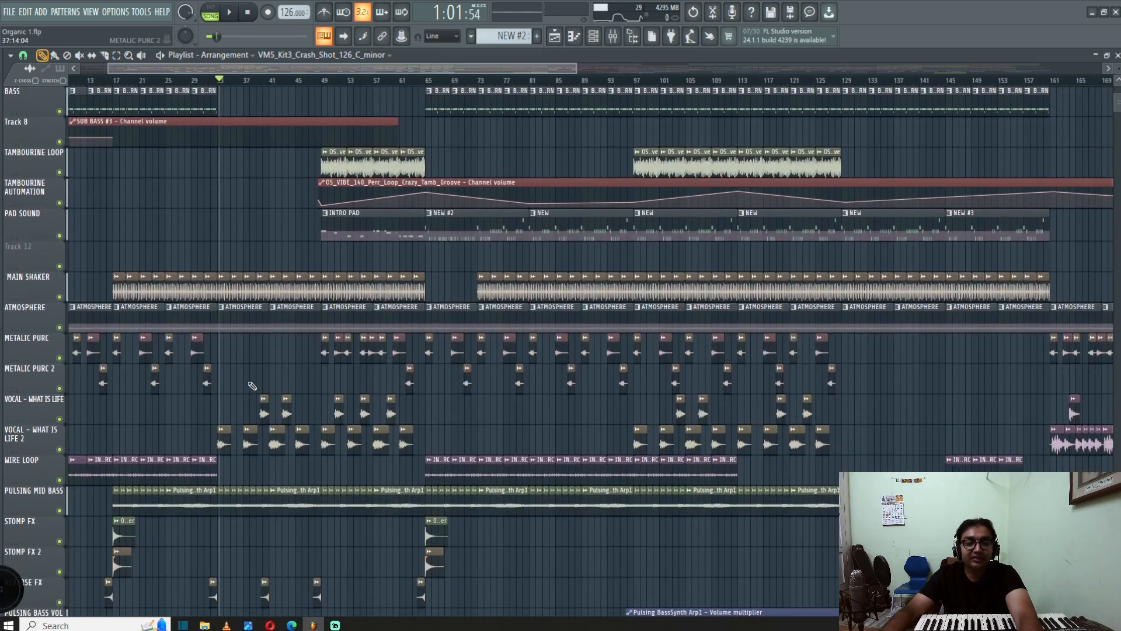
pyautogui.press('space')
pyautogui.press('space')
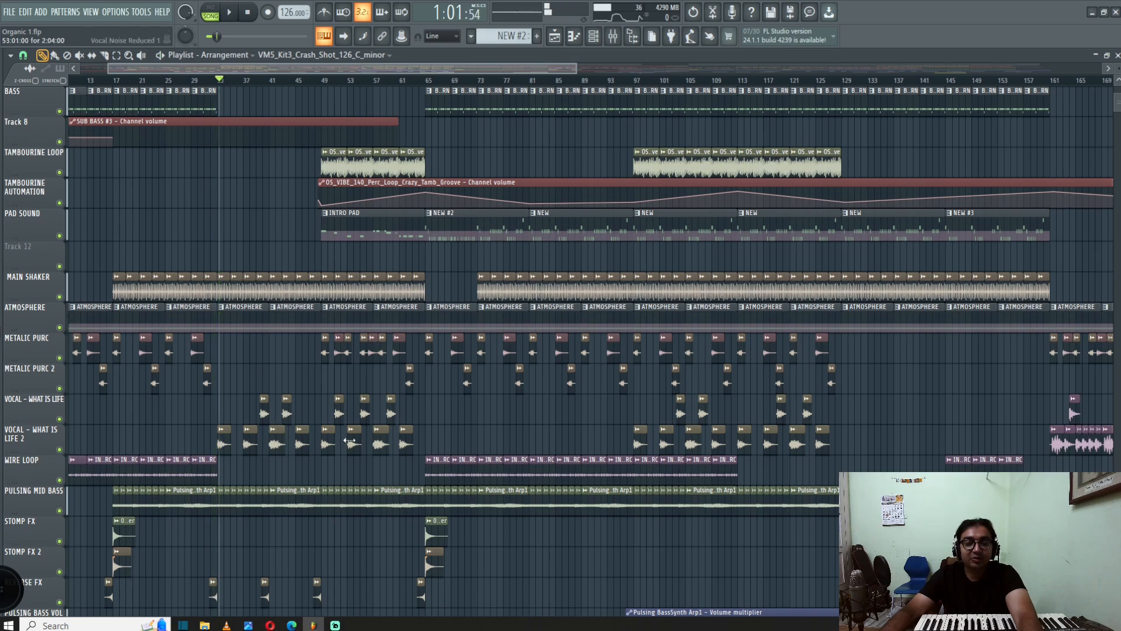
# - Play the transition into bar 65, where the bass and wire loop come back in, and stop playback
pyautogui.moveTo(520, 429); pyautogui.dragTo(476, 425)
pyautogui.click(376, 82)
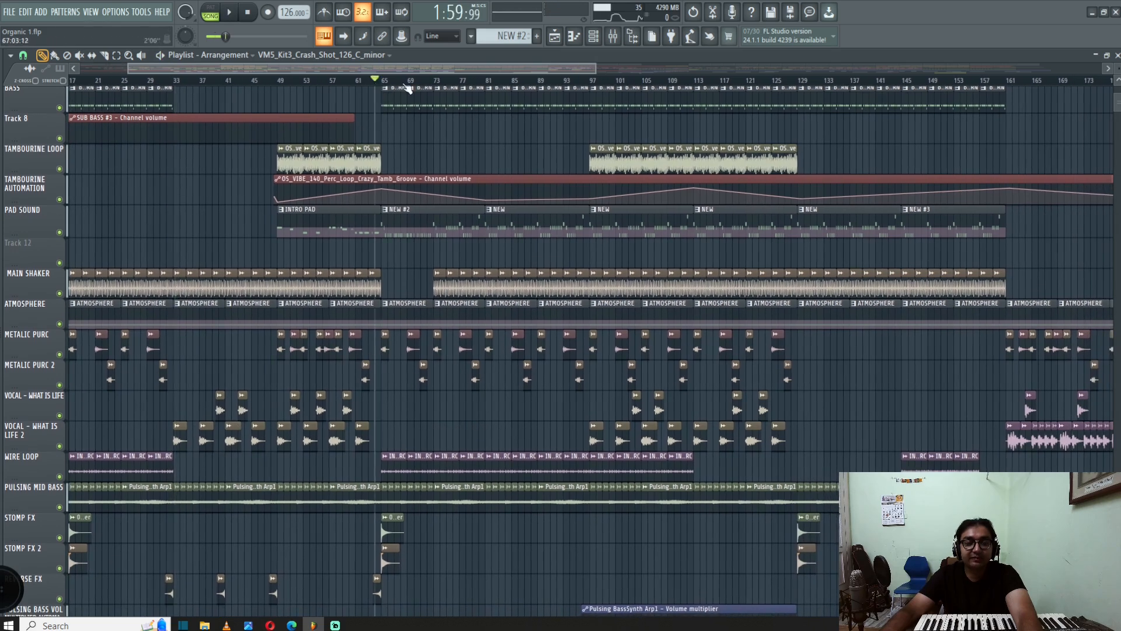
pyautogui.press('space')
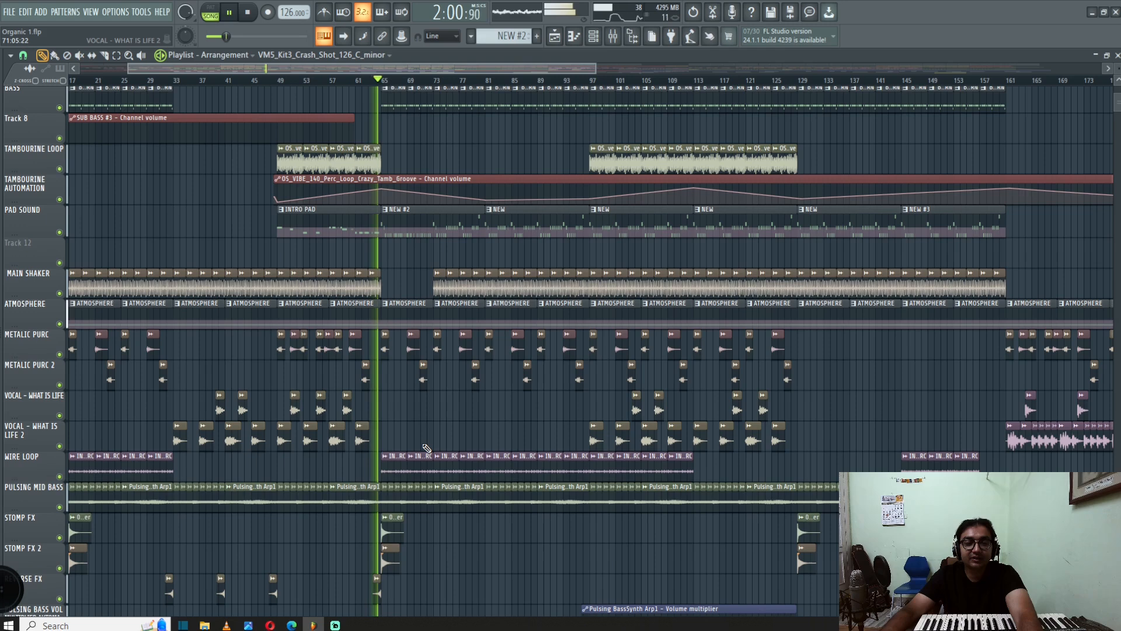
pyautogui.press('space')
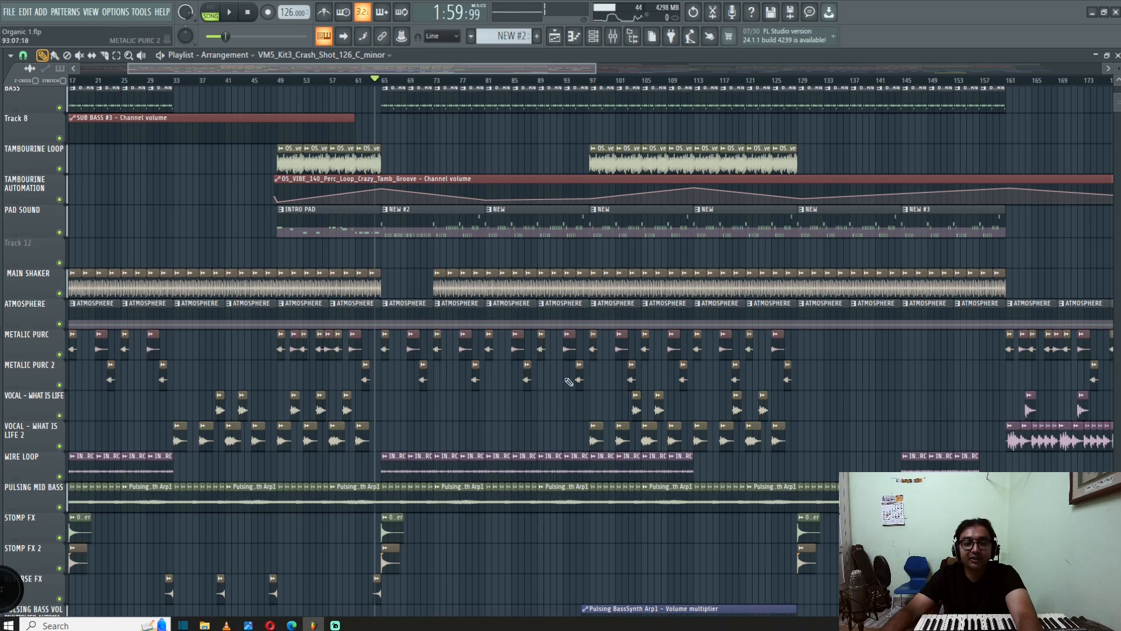
# - Play the transition into bar 97, where the tambourine loop and vocals return
pyautogui.click(584, 82)
pyautogui.scroll(3, 611, 380)
pyautogui.press('space')
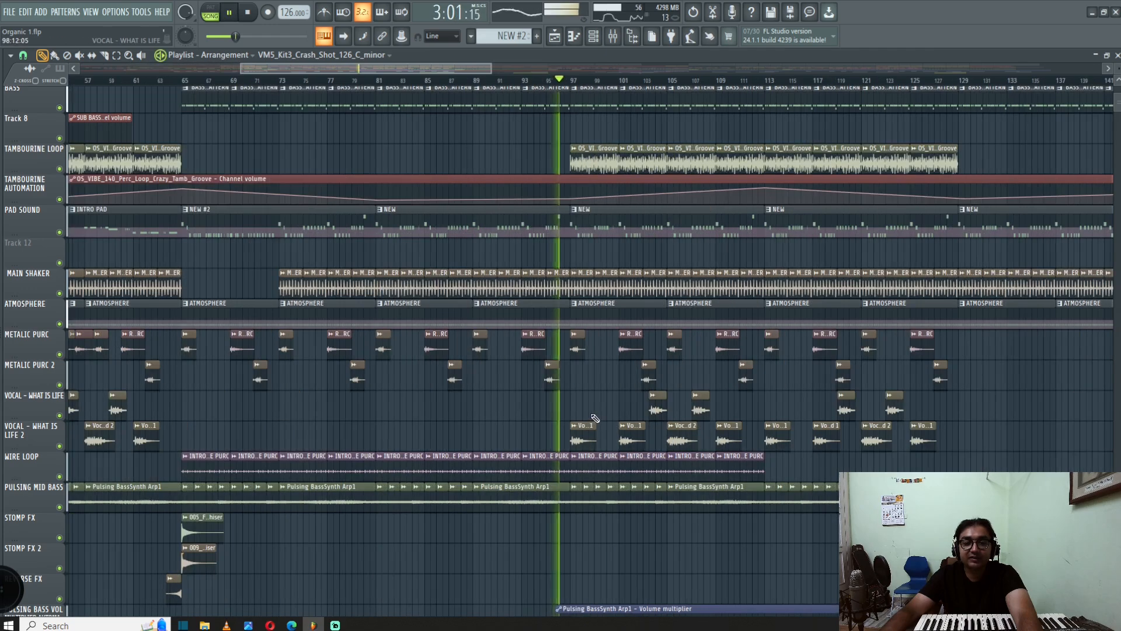
# - Play on past bar 97 while following the vocal, effects and volume automation tracks, and stop playback
pyautogui.scroll(-5, 578, 407)
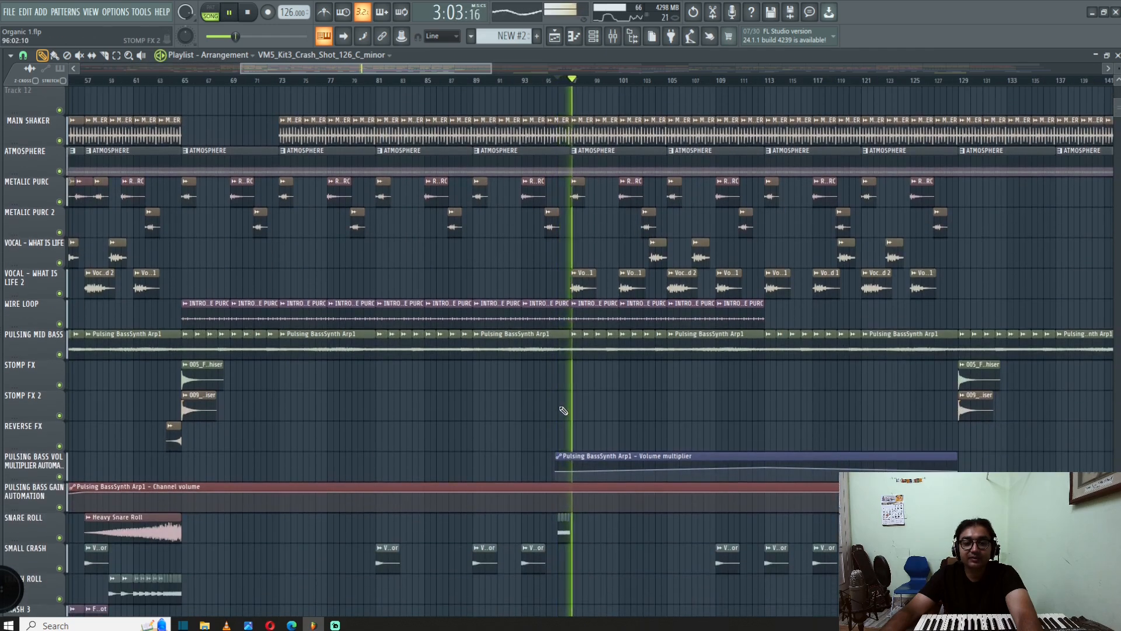
pyautogui.scroll(-1, 560, 407)
pyautogui.scroll(-2, 564, 410)
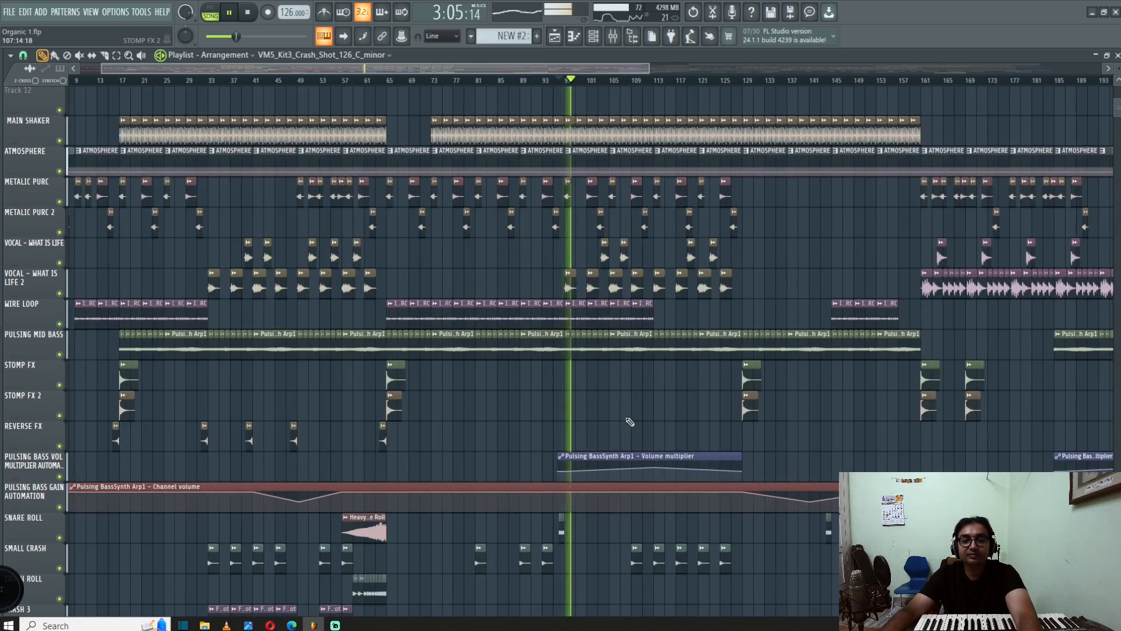
pyautogui.moveTo(648, 410); pyautogui.dragTo(557, 404)
pyautogui.press('space')
# - Examine the snare roll, crashes, sweep effects and the pulsing bass volume multiplier automation between bars 97 and 129
pyautogui.scroll(2, 512, 413)
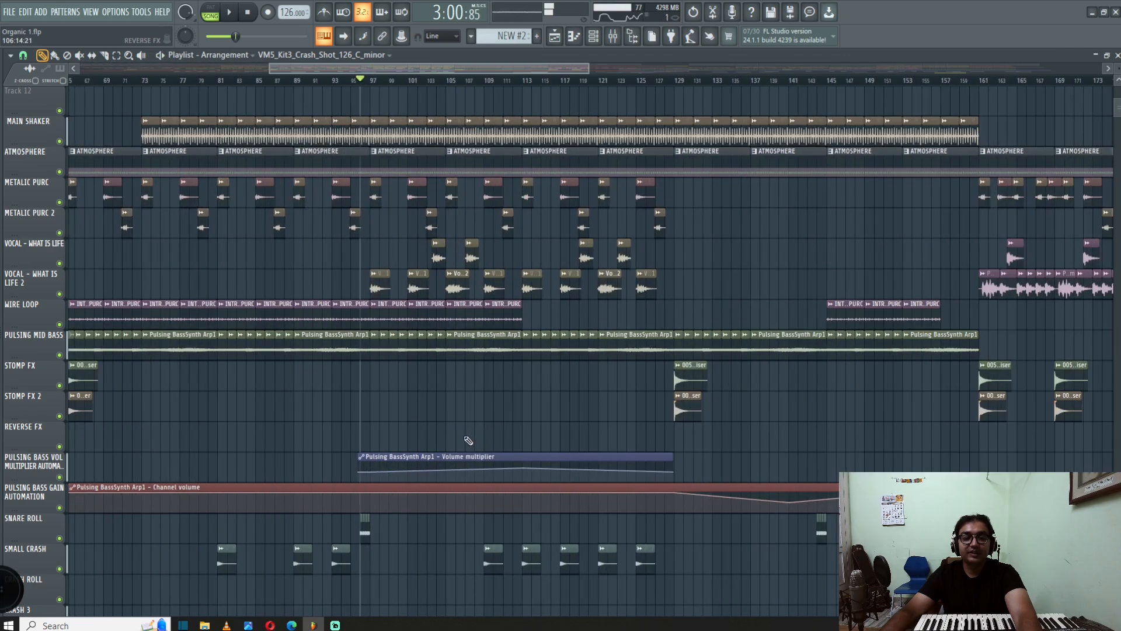
pyautogui.scroll(-5, 463, 427)
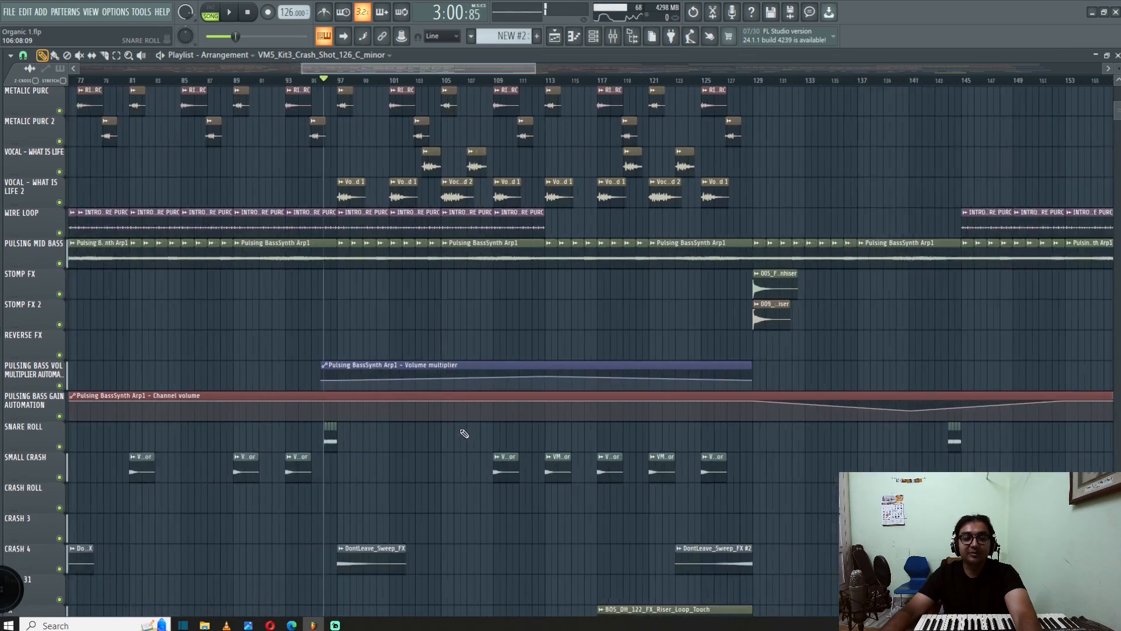
pyautogui.scroll(-4, 519, 503)
pyautogui.scroll(4, 478, 228)
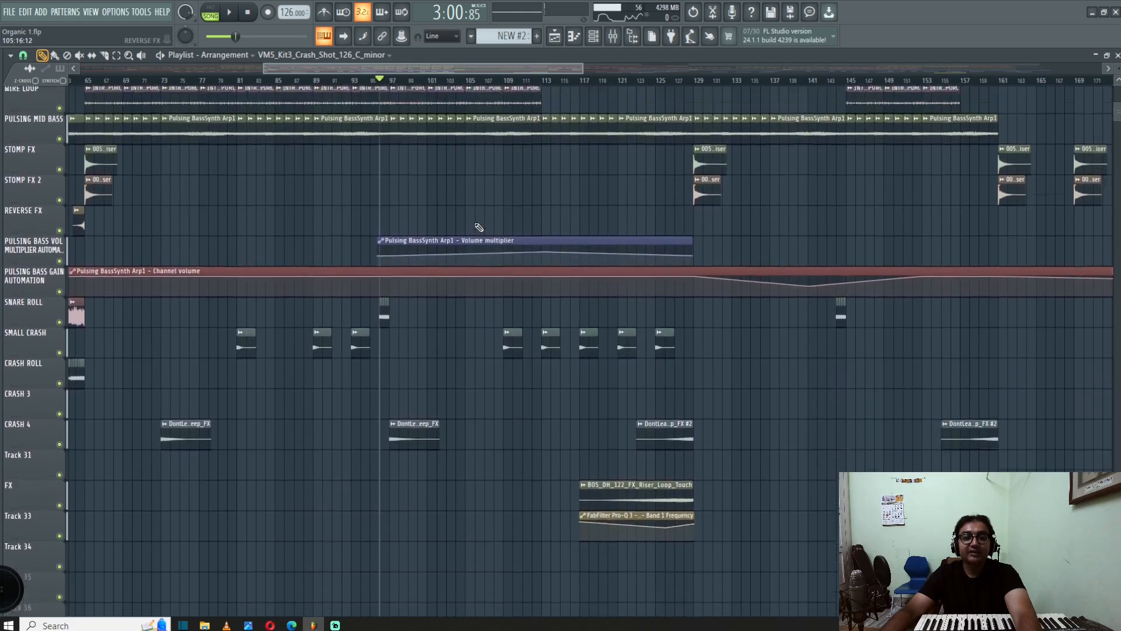
pyautogui.click(498, 80)
pyautogui.scroll(4, 586, 287)
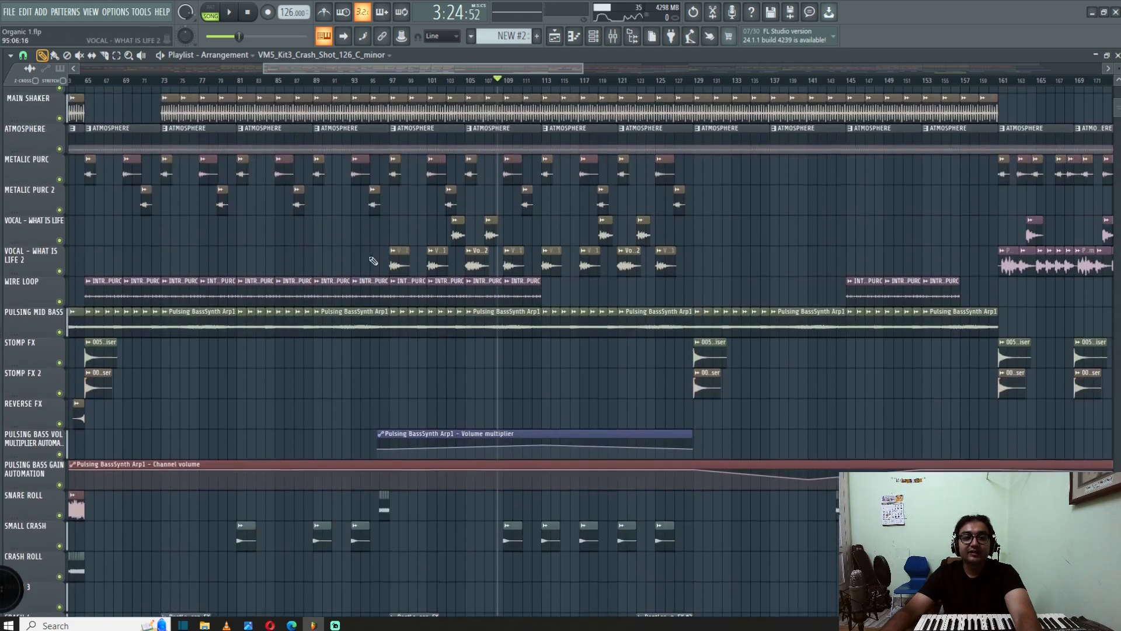
pyautogui.scroll(-3, 584, 339)
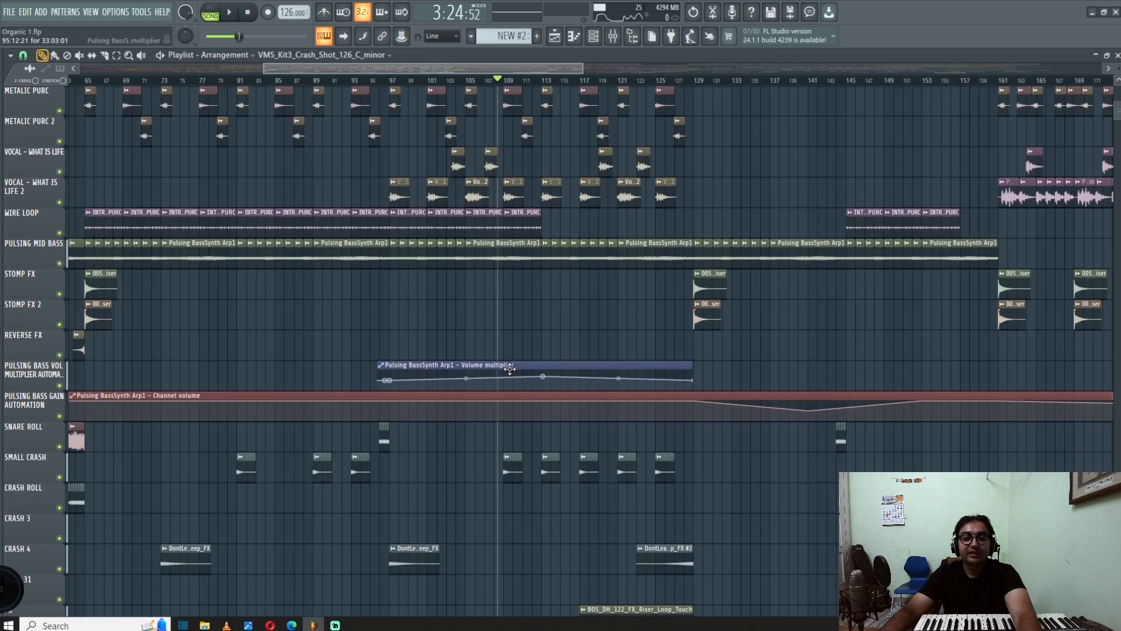
pyautogui.scroll(2, 479, 385)
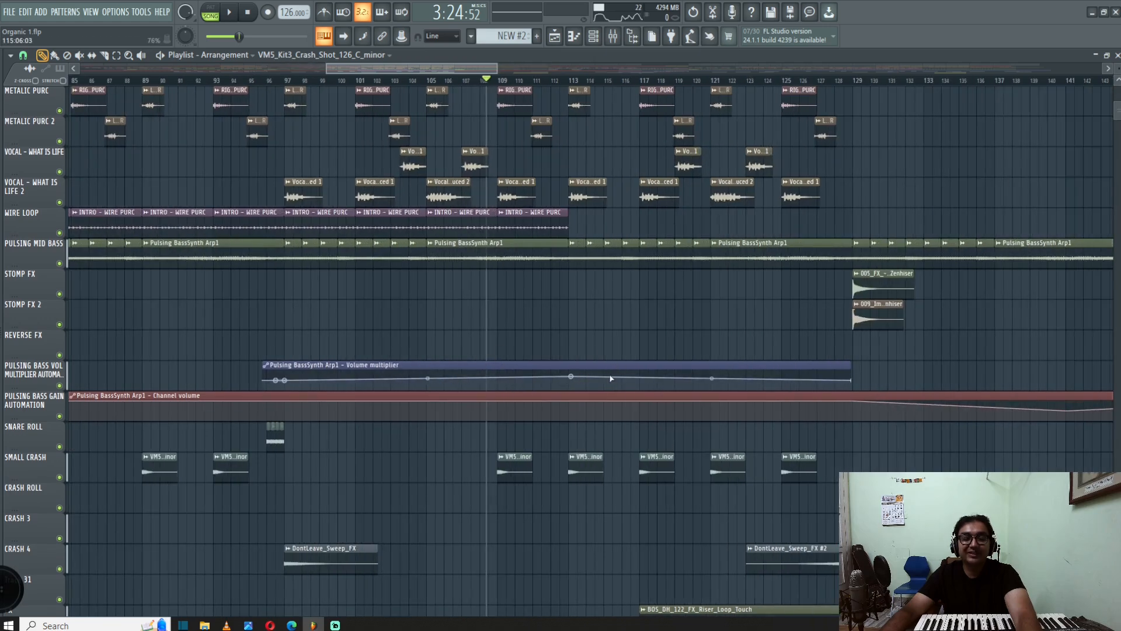
pyautogui.scroll(-3, 609, 378)
# - Solo the Pulsing Mid Bass track with its volume multiplier automation, play it from around bar 104 and stop playback
pyautogui.rightClick(60, 264)
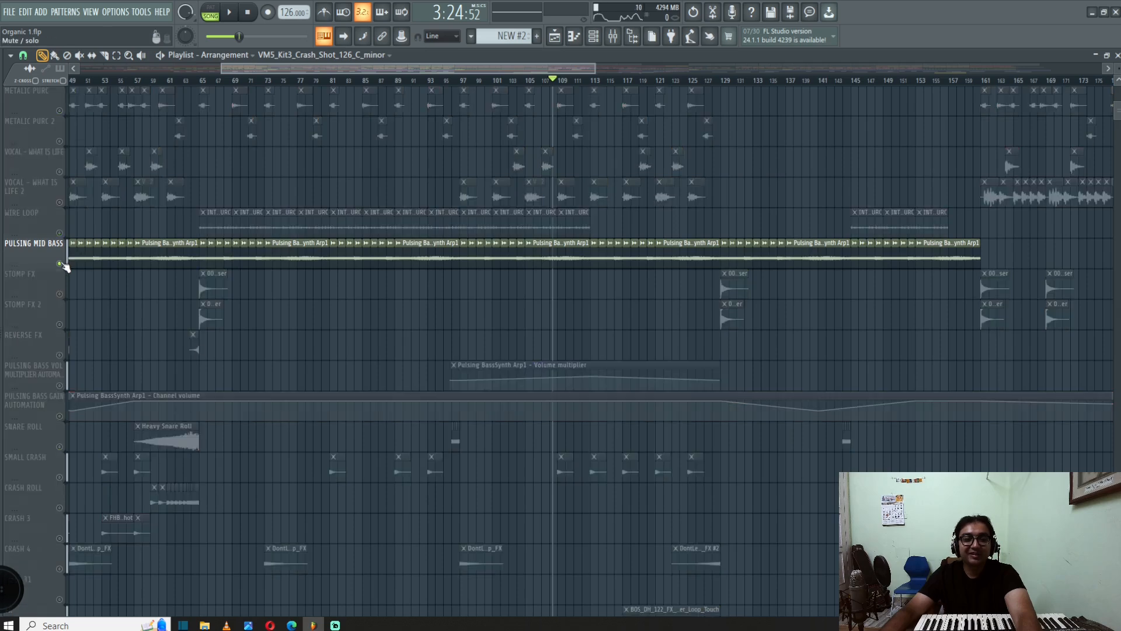
pyautogui.click(60, 385)
pyautogui.click(523, 82)
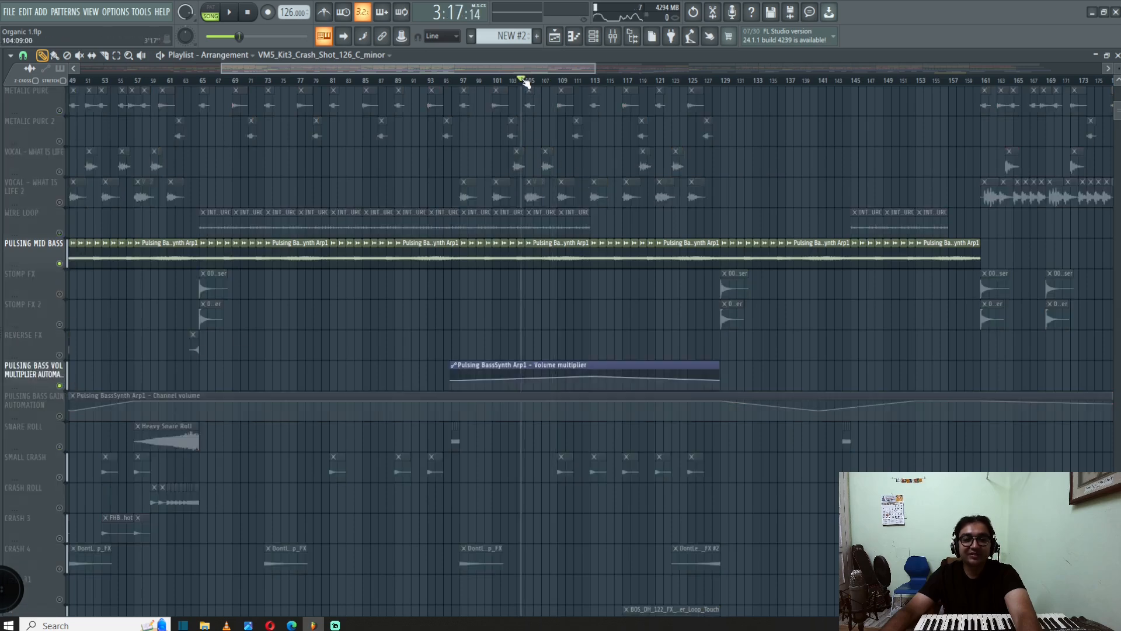
pyautogui.press('space')
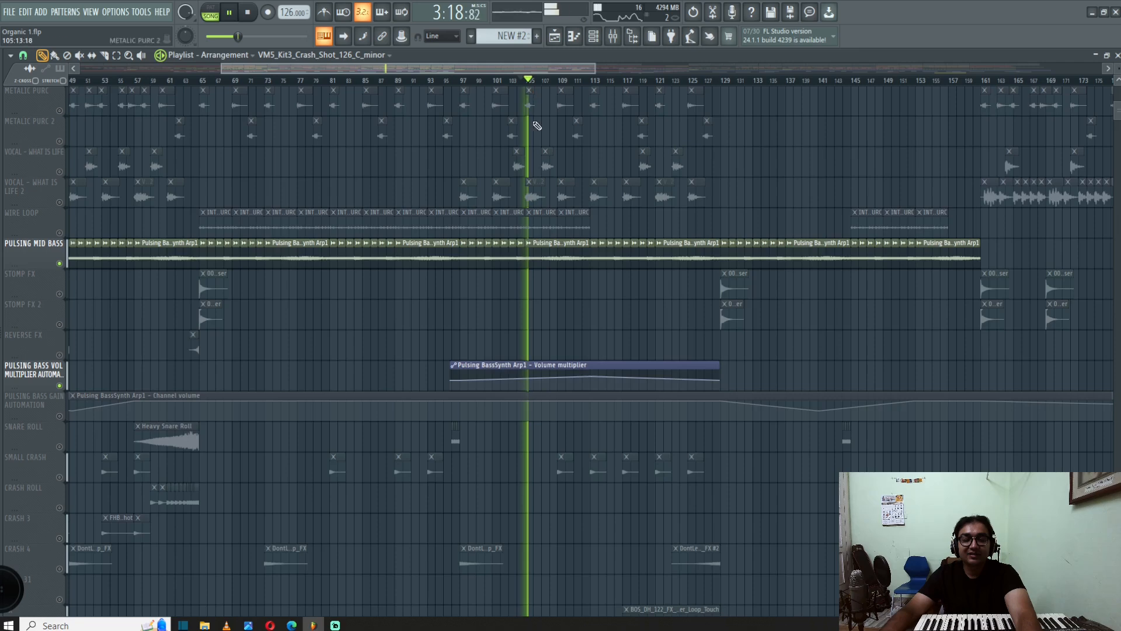
pyautogui.scroll(-3, 554, 227)
pyautogui.moveTo(625, 306); pyautogui.dragTo(572, 309)
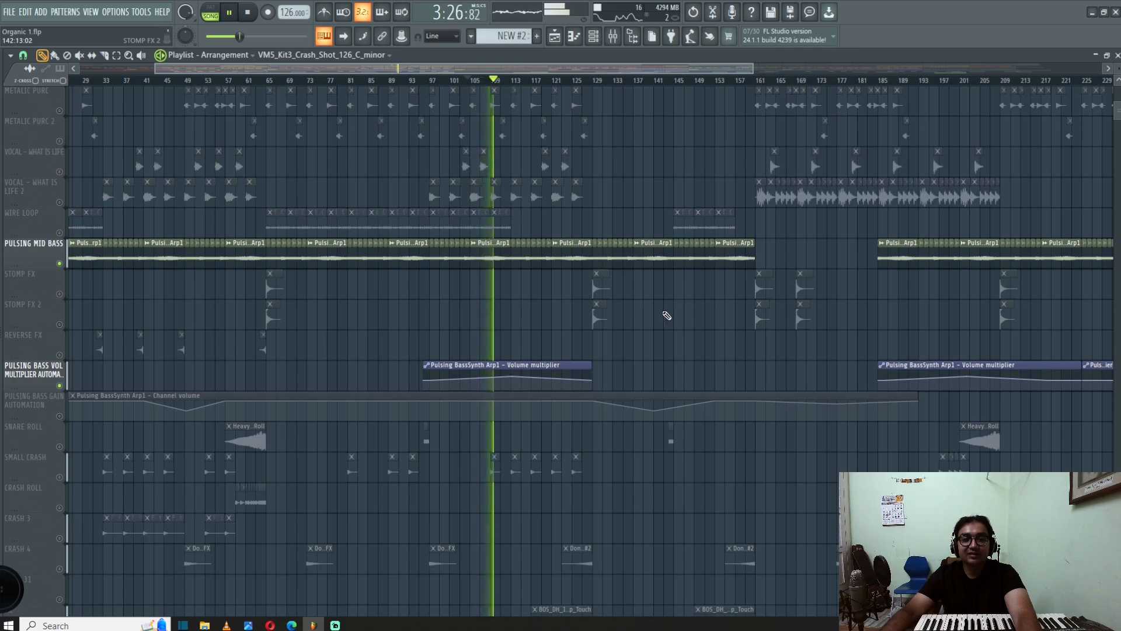
pyautogui.scroll(8, 666, 318)
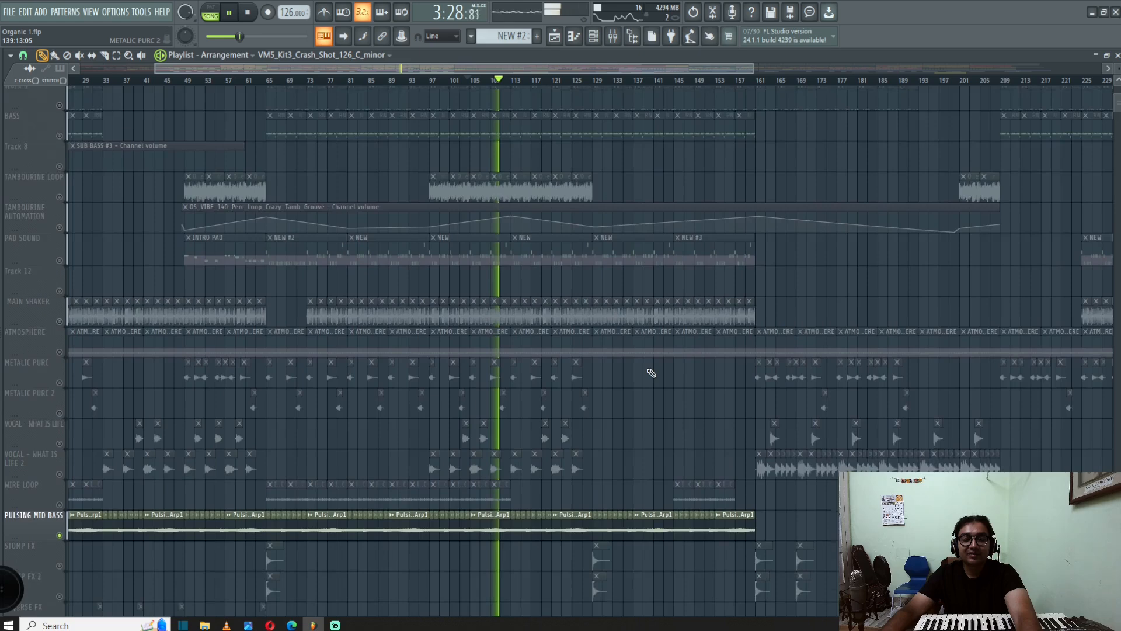
pyautogui.scroll(-5, 652, 372)
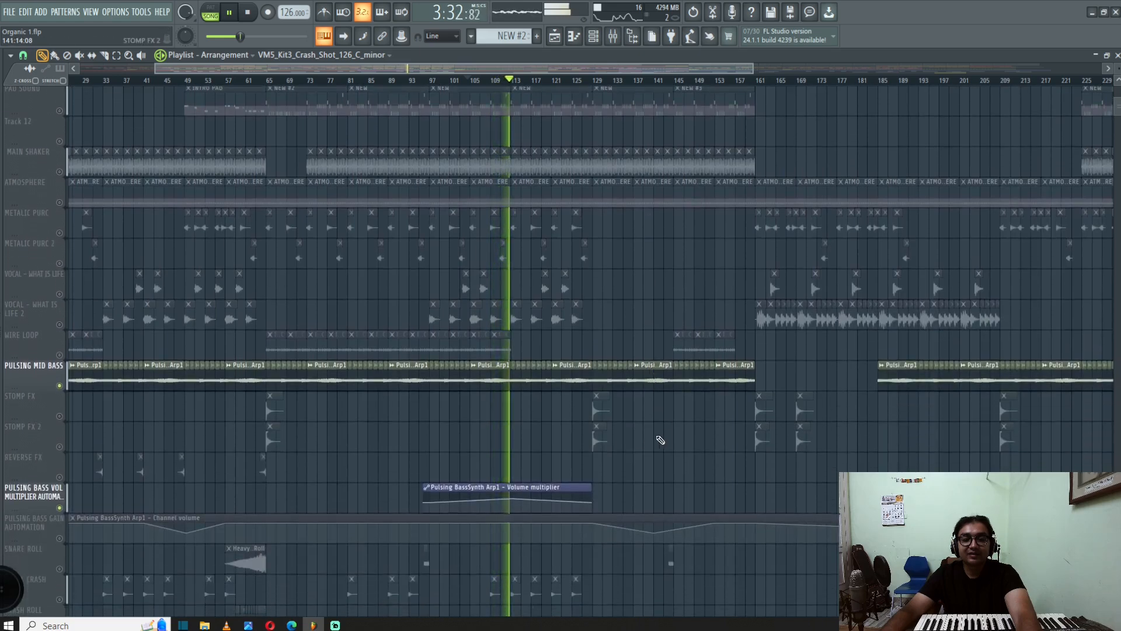
pyautogui.press('space')
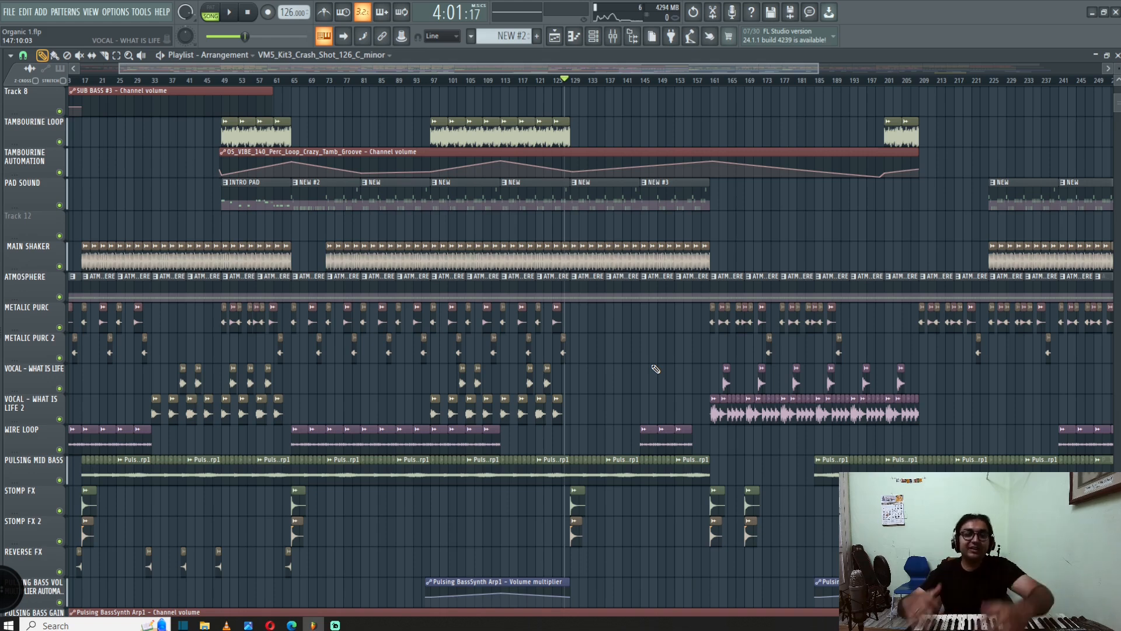
# - Examine the drum, bass, pad, percussion and vocal layers from bar 129 through the breakdown at bar 161
pyautogui.scroll(5, 648, 380)
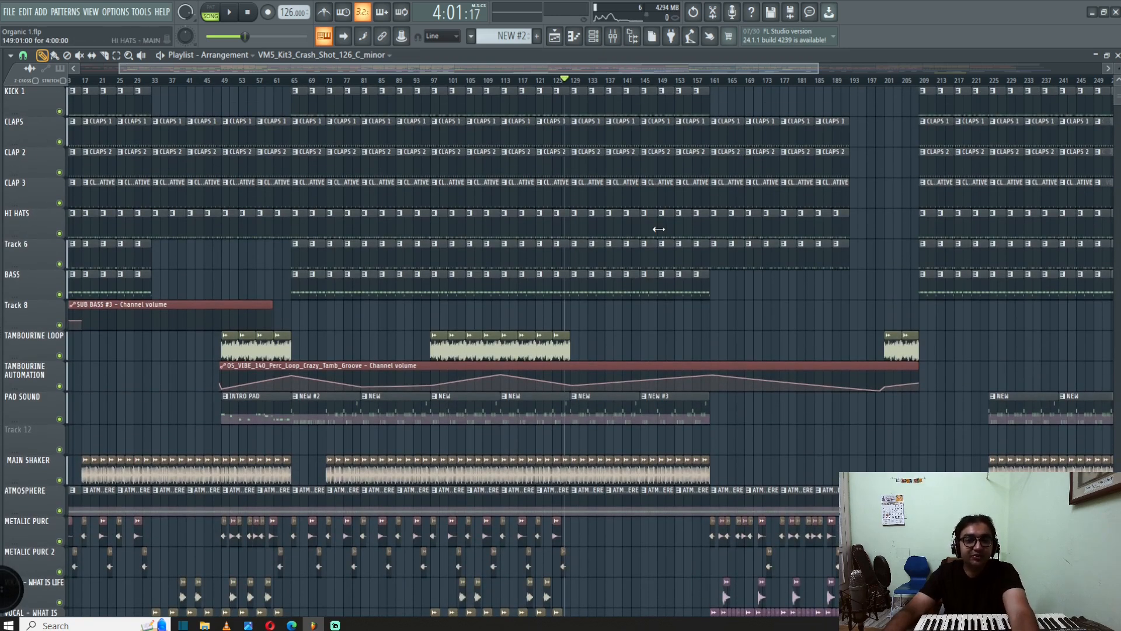
pyautogui.scroll(-5, 623, 334)
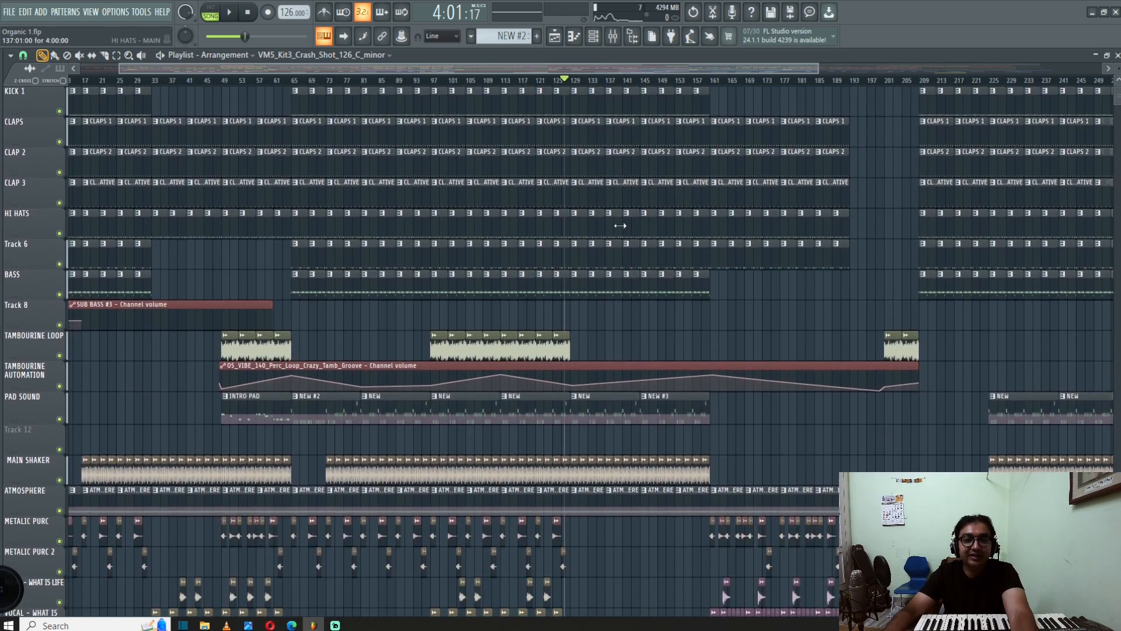
pyautogui.scroll(-4, 618, 225)
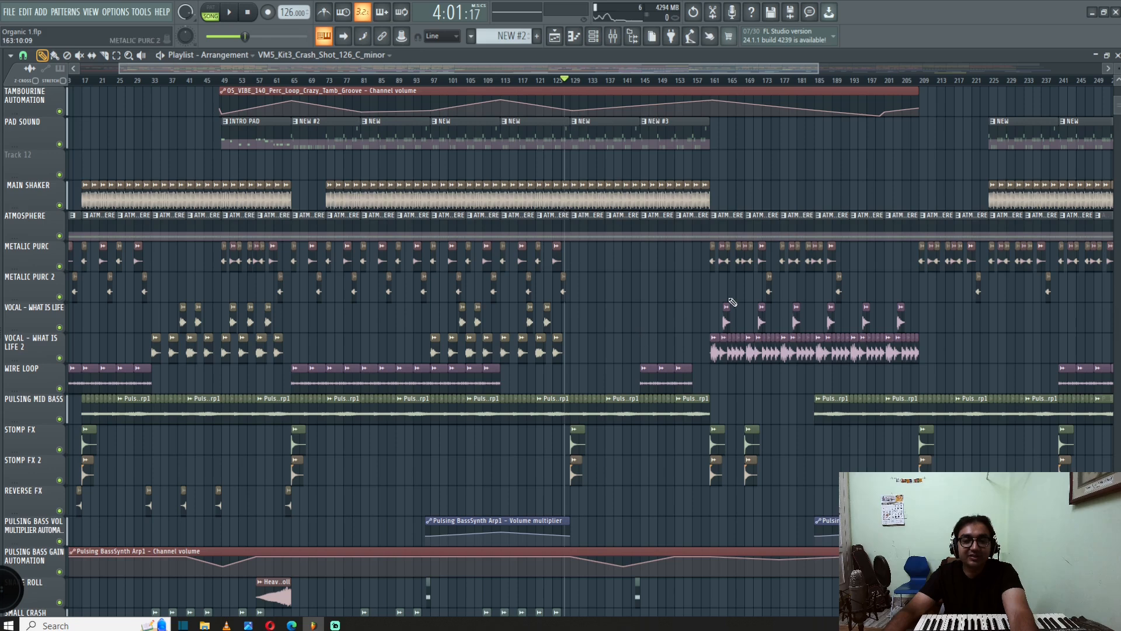
pyautogui.scroll(9, 751, 286)
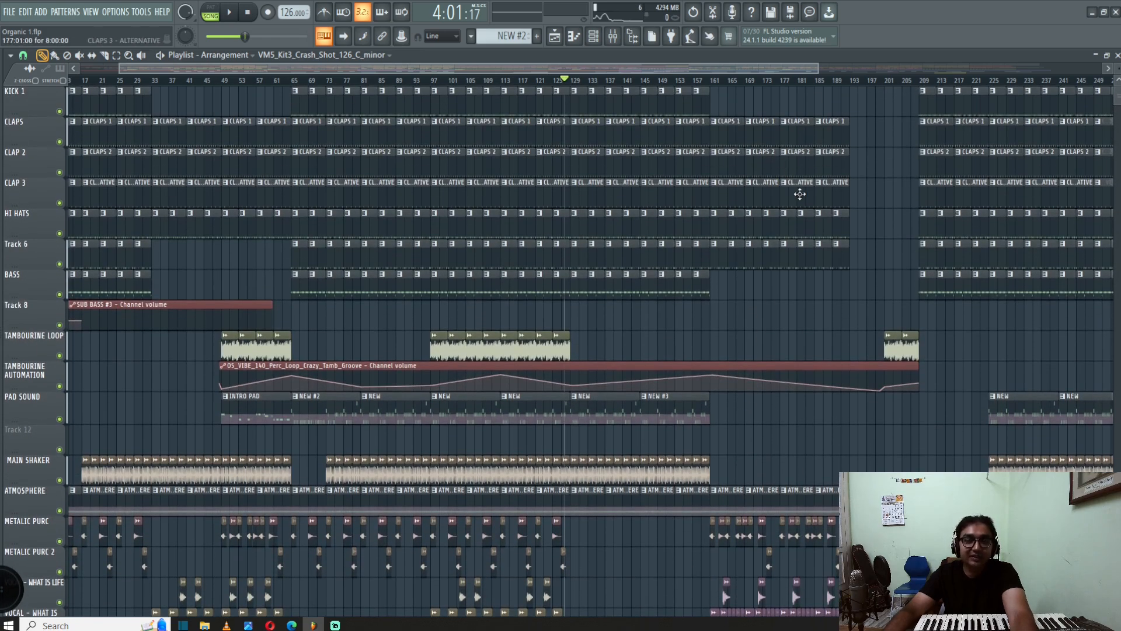
pyautogui.scroll(-9, 753, 329)
# - Play the transition into bar 129 with its stomp effects, and continue playback from around bar 145, where the wire loop returns
pyautogui.press('space')
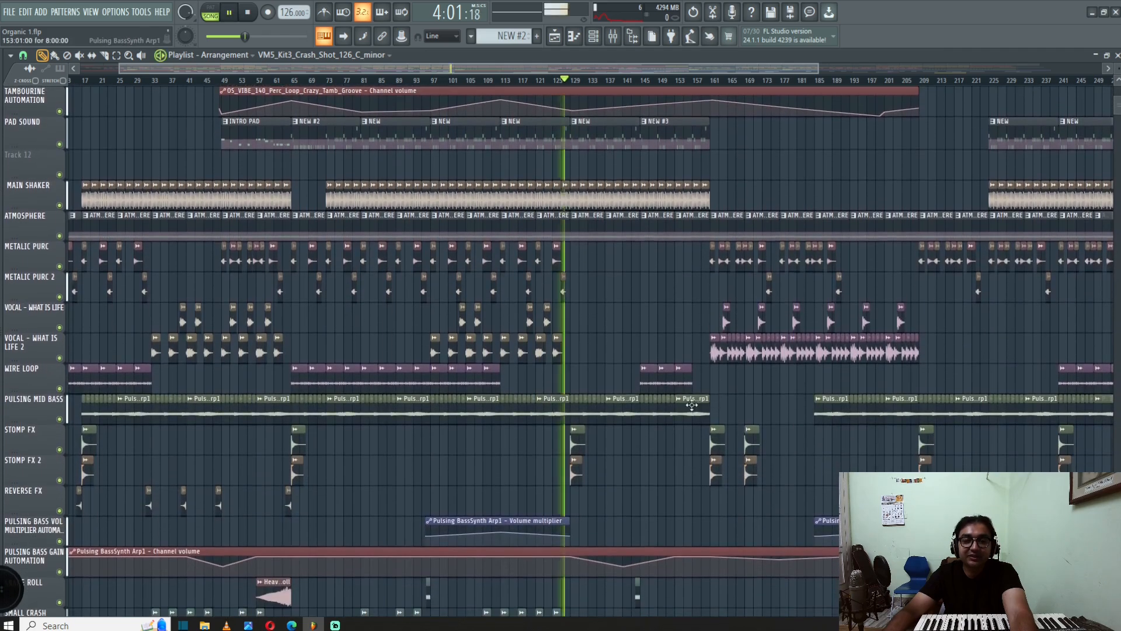
pyautogui.scroll(-5, 651, 397)
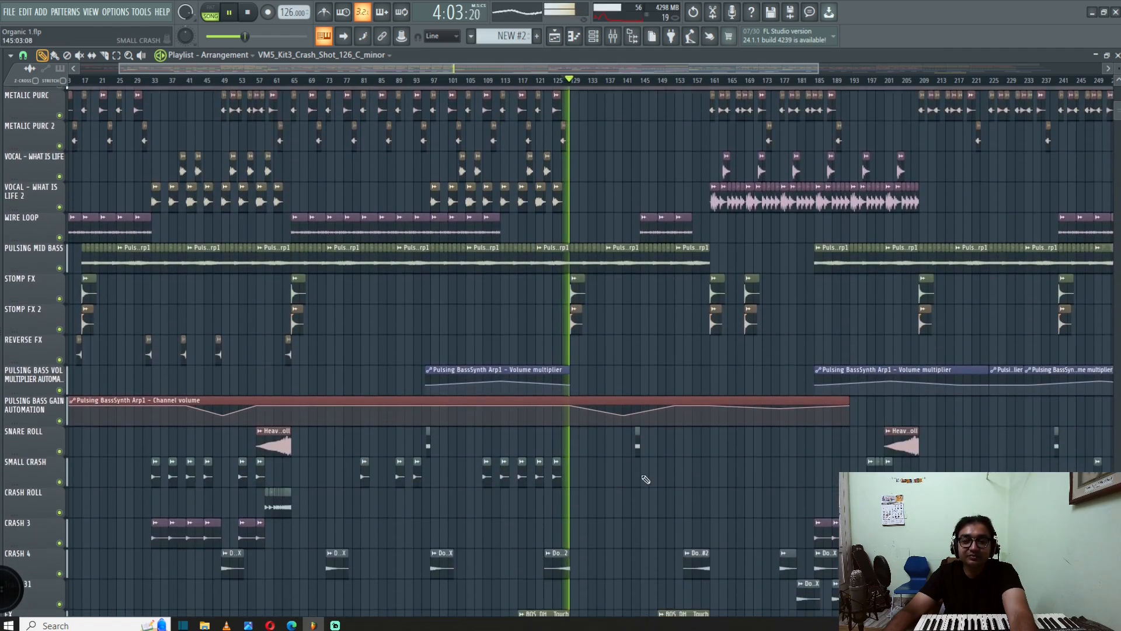
pyautogui.scroll(-4, 659, 491)
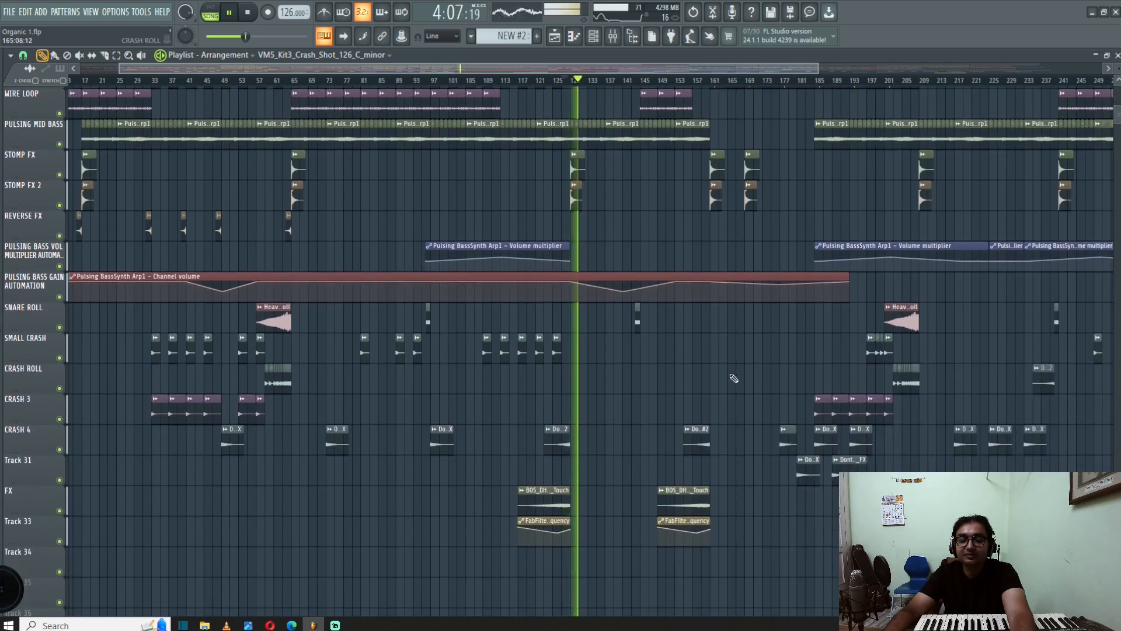
pyautogui.moveTo(733, 377); pyautogui.dragTo(622, 544)
pyautogui.moveTo(614, 343); pyautogui.dragTo(582, 400)
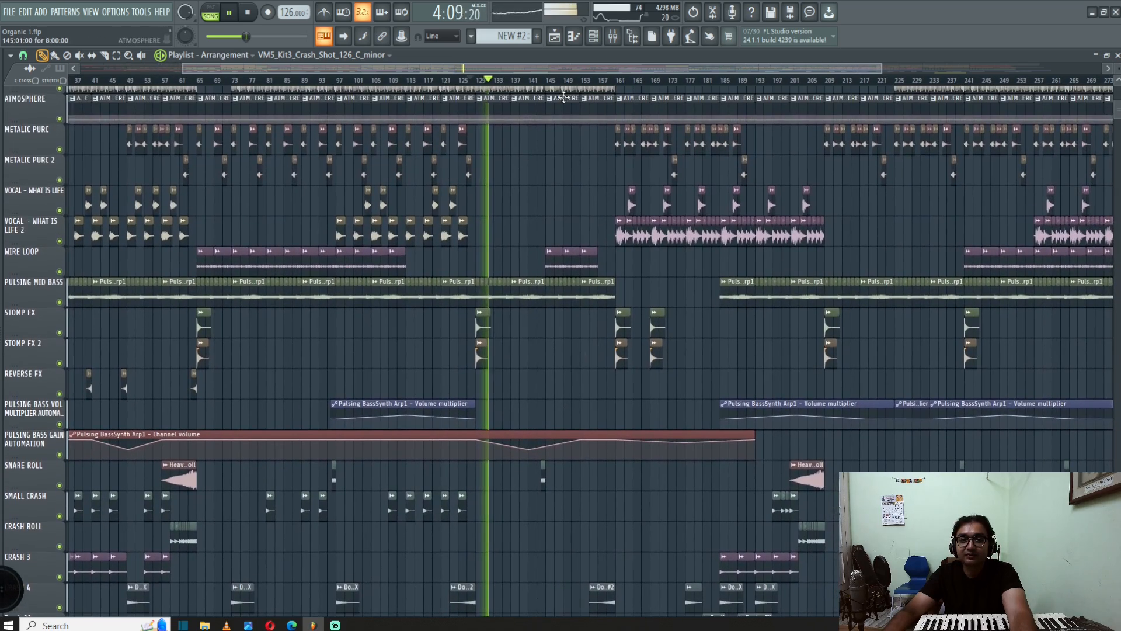
pyautogui.click(544, 83)
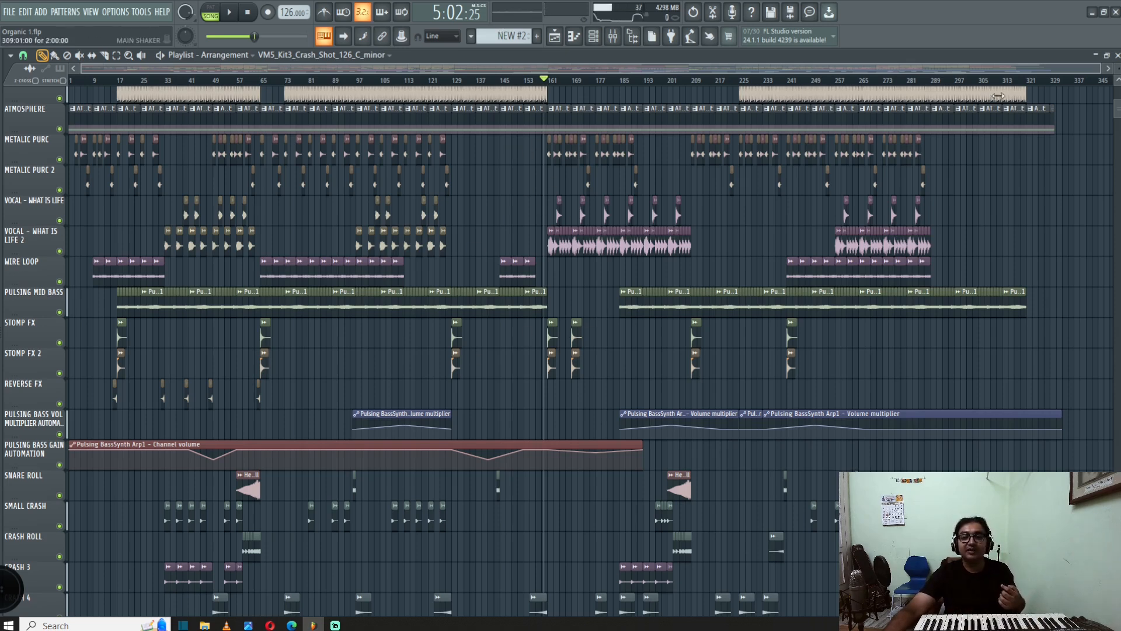
# - Check the song position at the end of the arrangement, and return the playhead to just before bar 161
pyautogui.click(1057, 81)
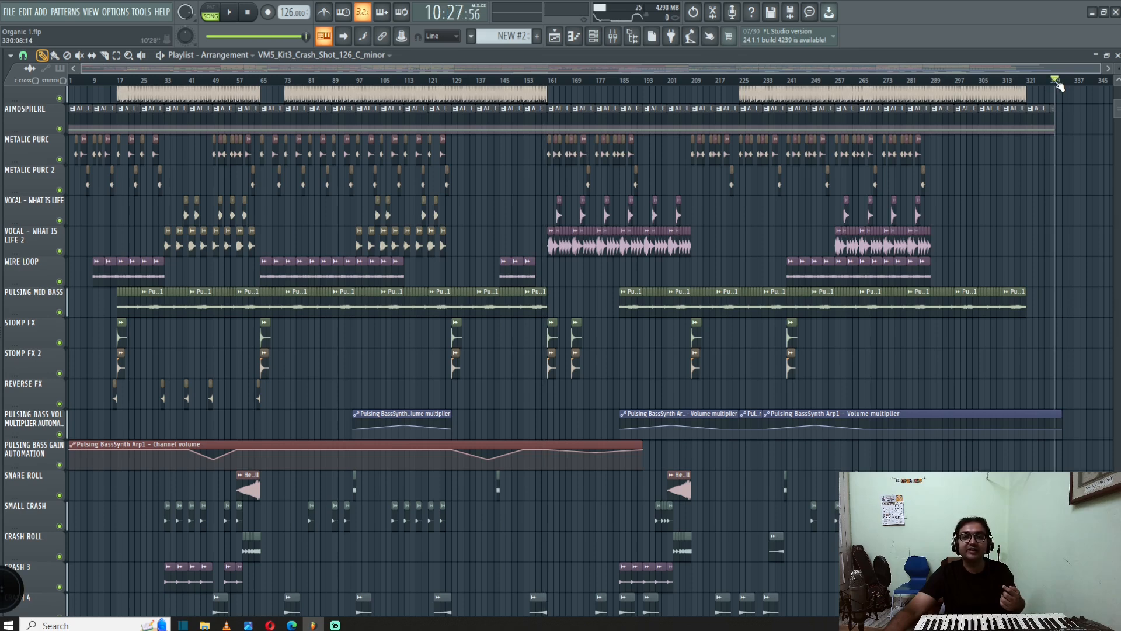
pyautogui.click(552, 82)
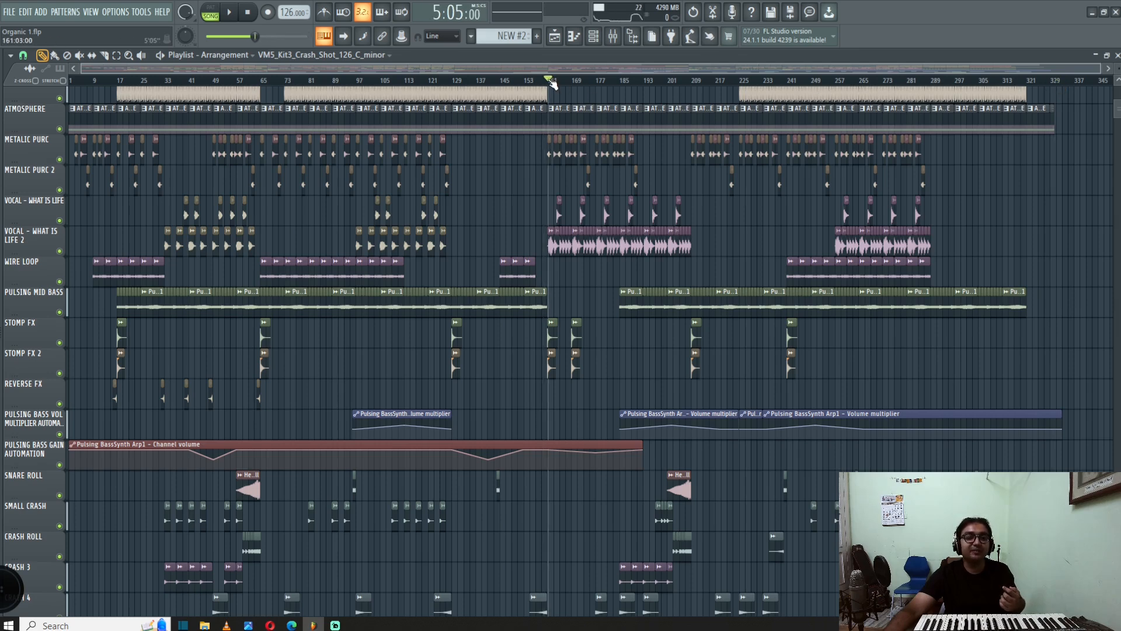
pyautogui.moveTo(550, 83)
pyautogui.mouseDown()
pyautogui.moveTo(330, 99)
pyautogui.moveTo(546, 95)
pyautogui.mouseUp()
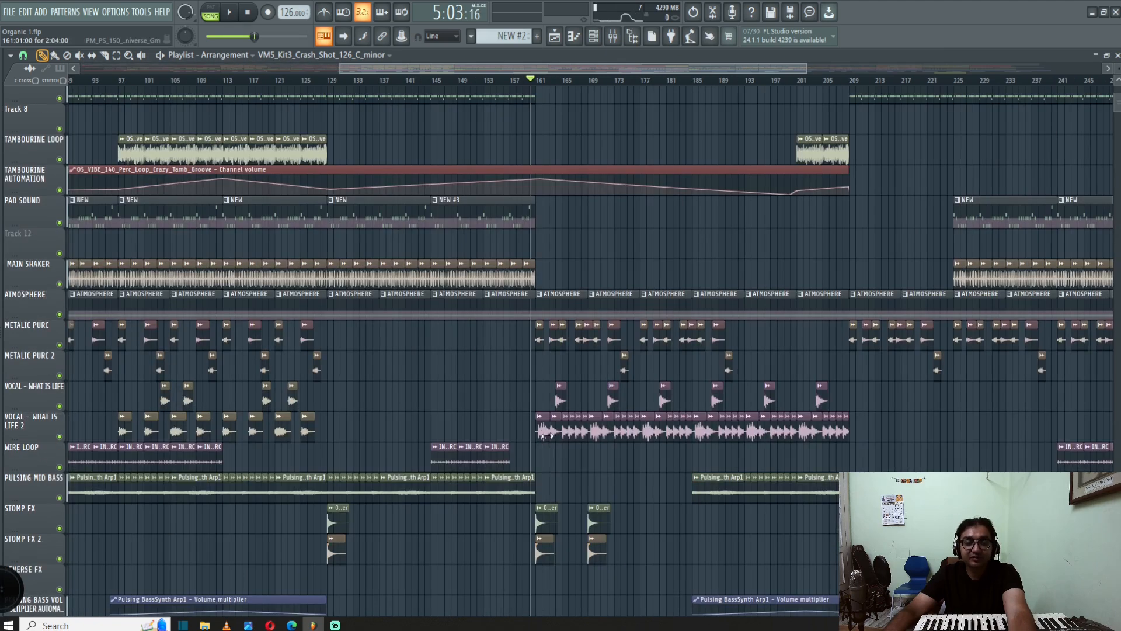
# - Solo the Vocal - What Is Life 2 track, play it through bar 161, stop playback and unsolo it
pyautogui.rightClick(59, 436)
pyautogui.press('space')
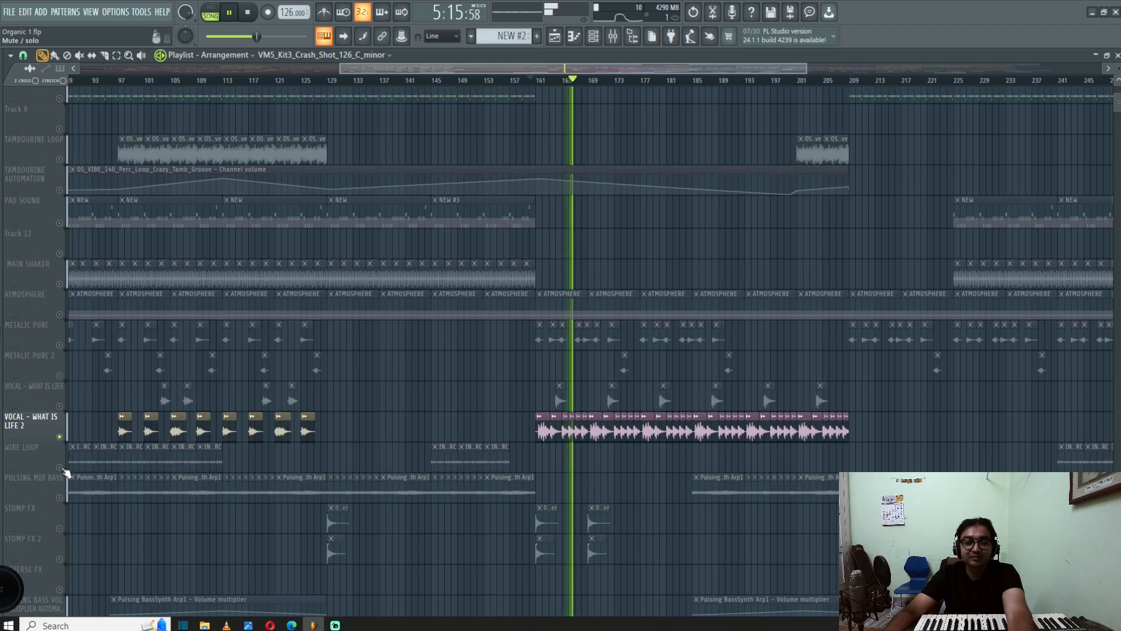
pyautogui.press('space')
pyautogui.rightClick(60, 437)
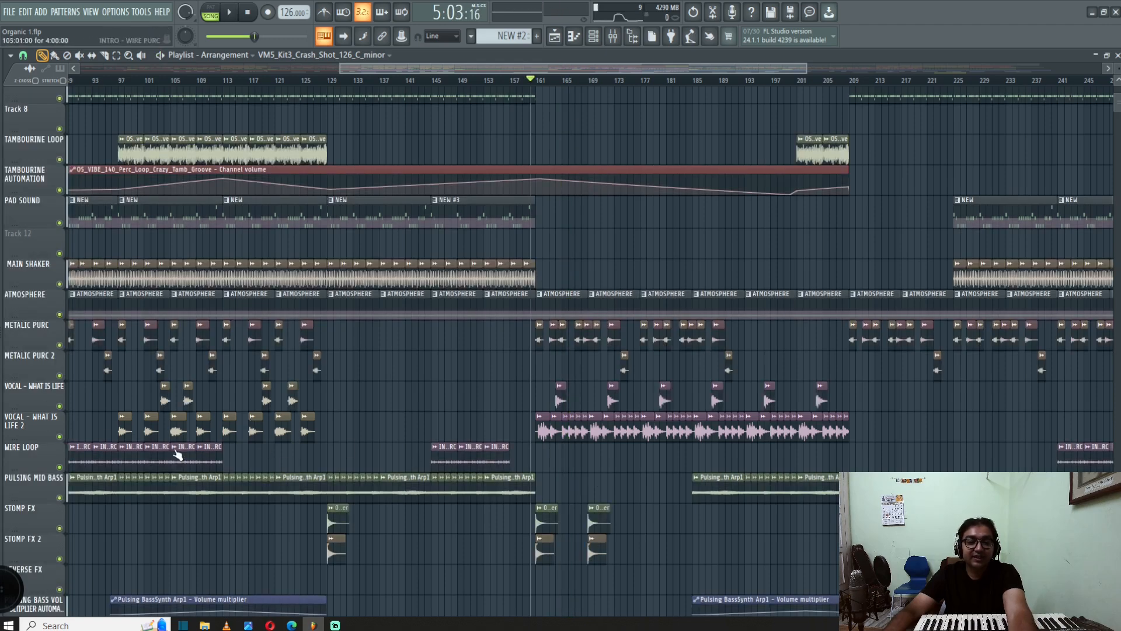
# - Play the full transition into the breakdown at bar 161, following its vocals, percussion and effects layers, and stop playback
pyautogui.scroll(5, 561, 262)
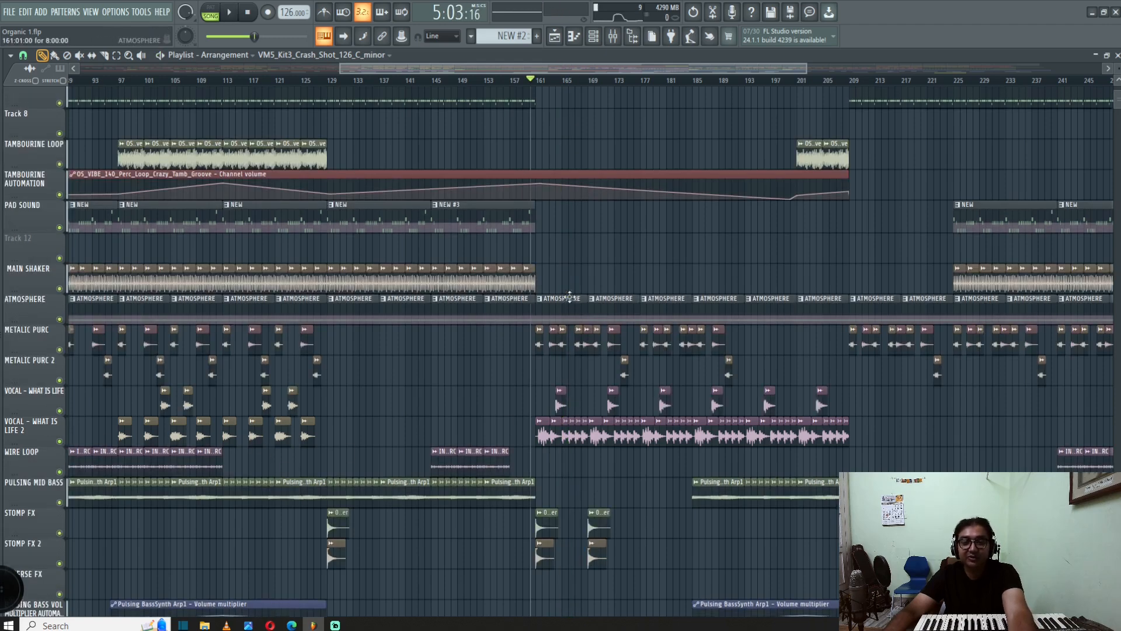
pyautogui.scroll(-11, 559, 135)
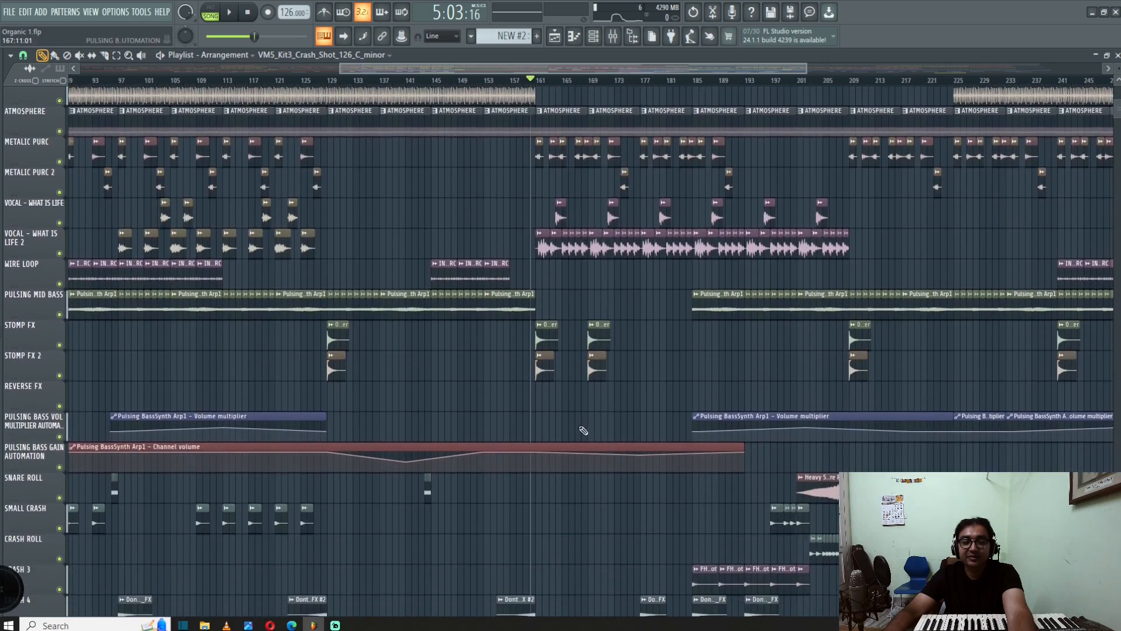
pyautogui.scroll(-4, 584, 430)
pyautogui.press('space')
pyautogui.scroll(4, 584, 429)
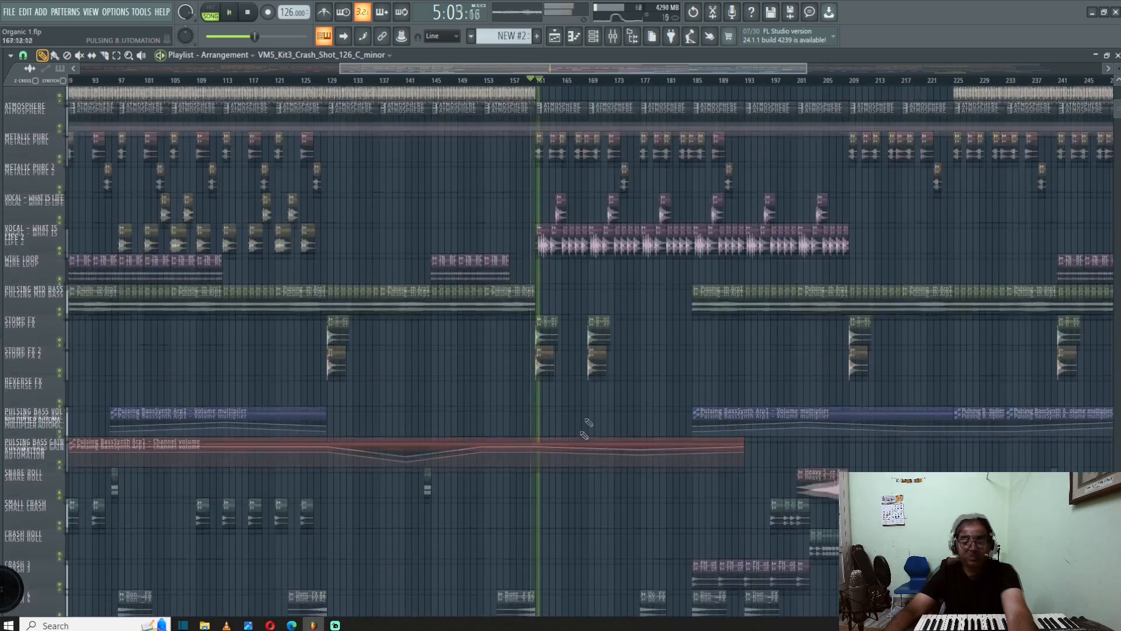
pyautogui.scroll(9, 616, 376)
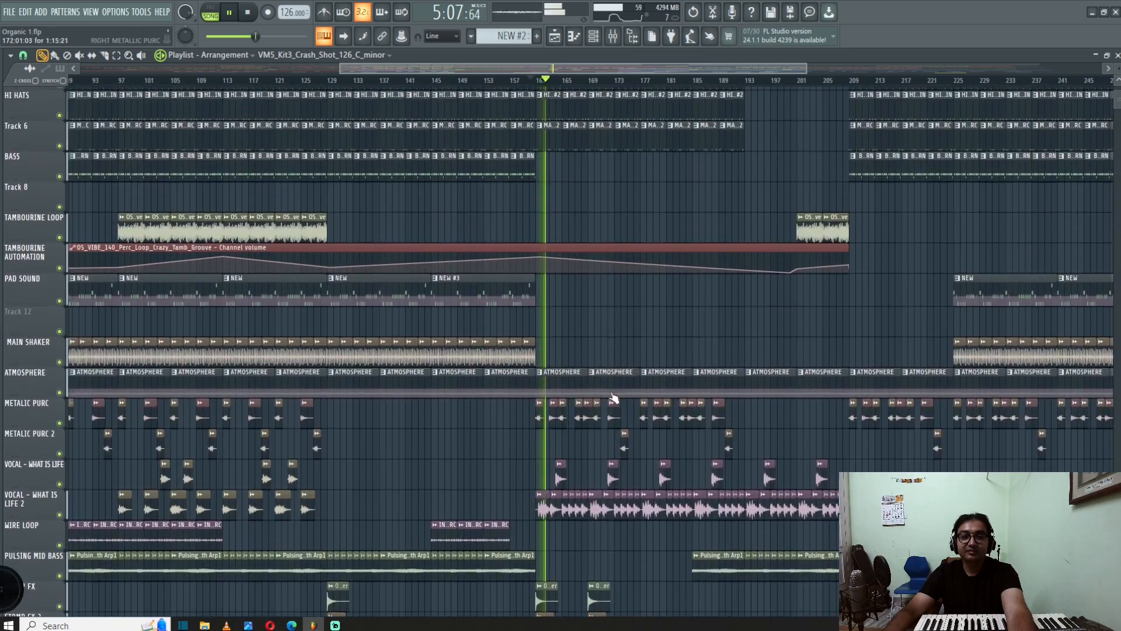
pyautogui.press('space')
# - Compare the drum and percussion layers around bar 161, and replay the transition from just before that bar
pyautogui.scroll(3, 619, 333)
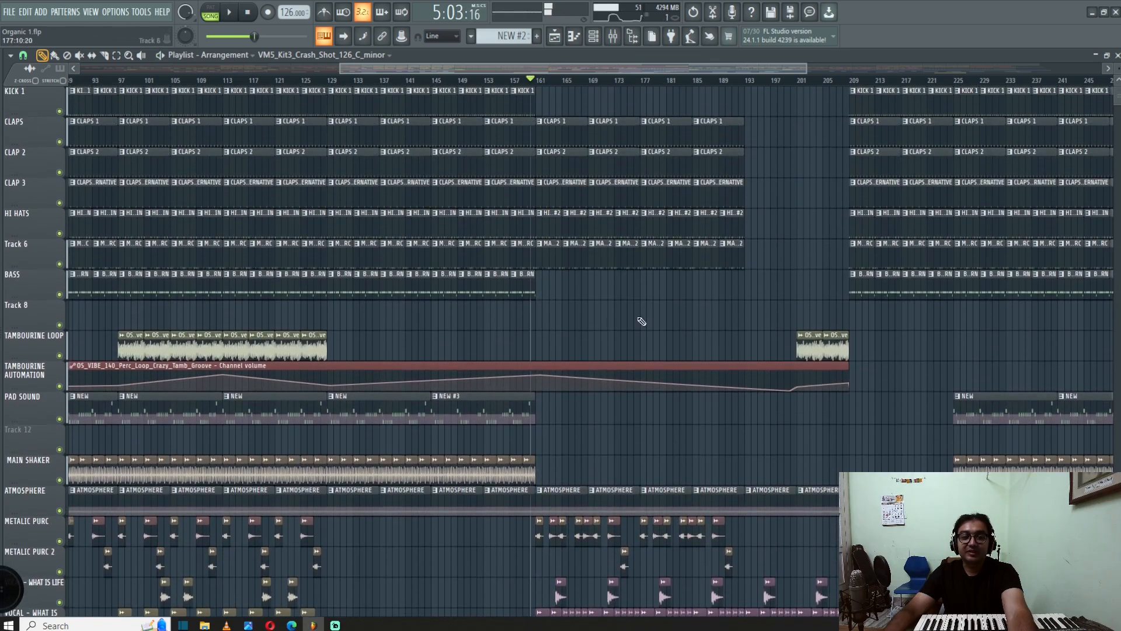
pyautogui.scroll(2, 569, 257)
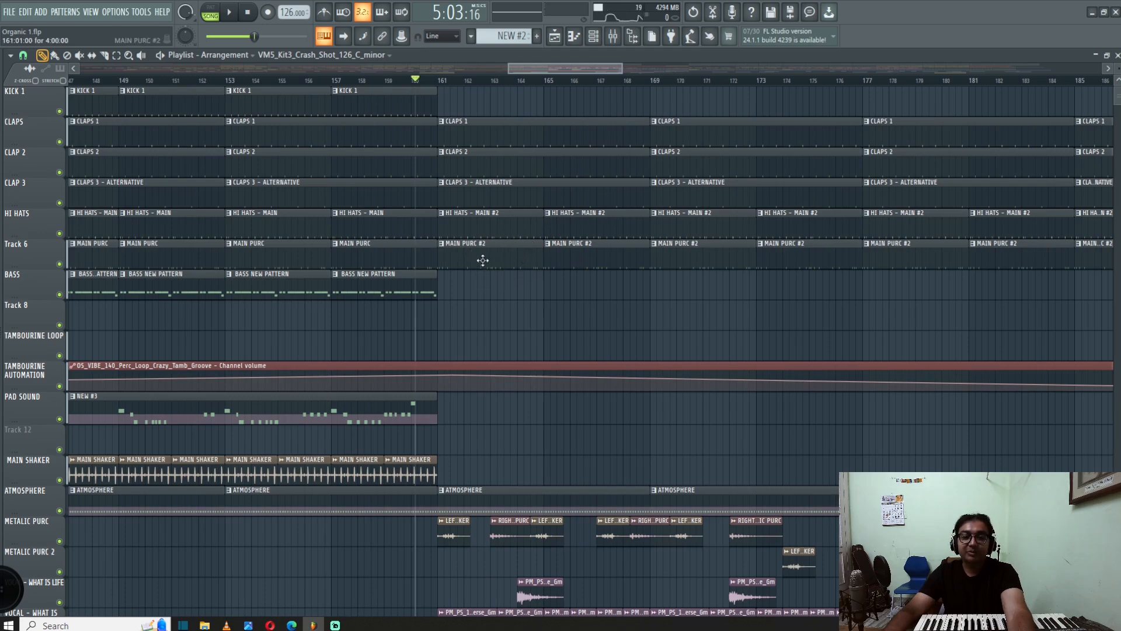
pyautogui.scroll(-6, 500, 255)
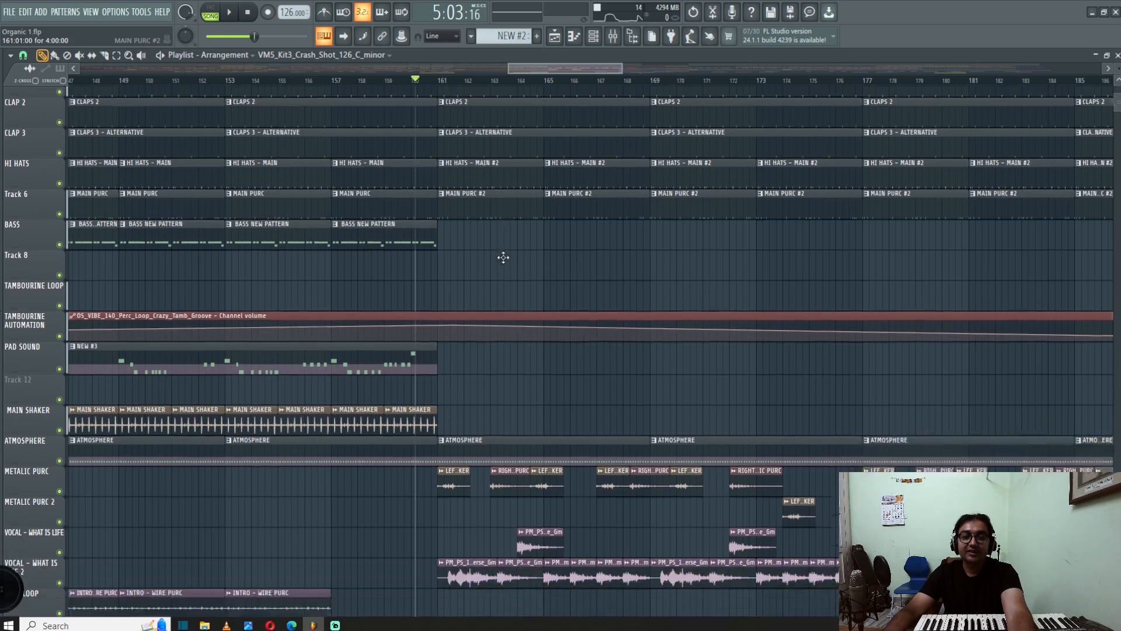
pyautogui.press('space')
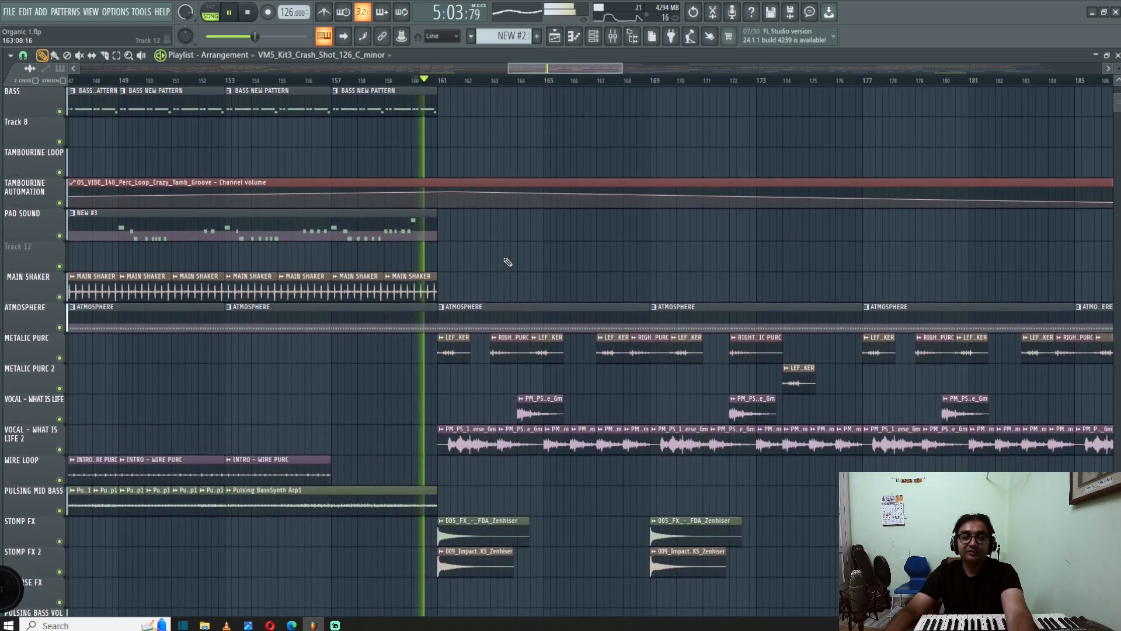
pyautogui.scroll(-8, 508, 262)
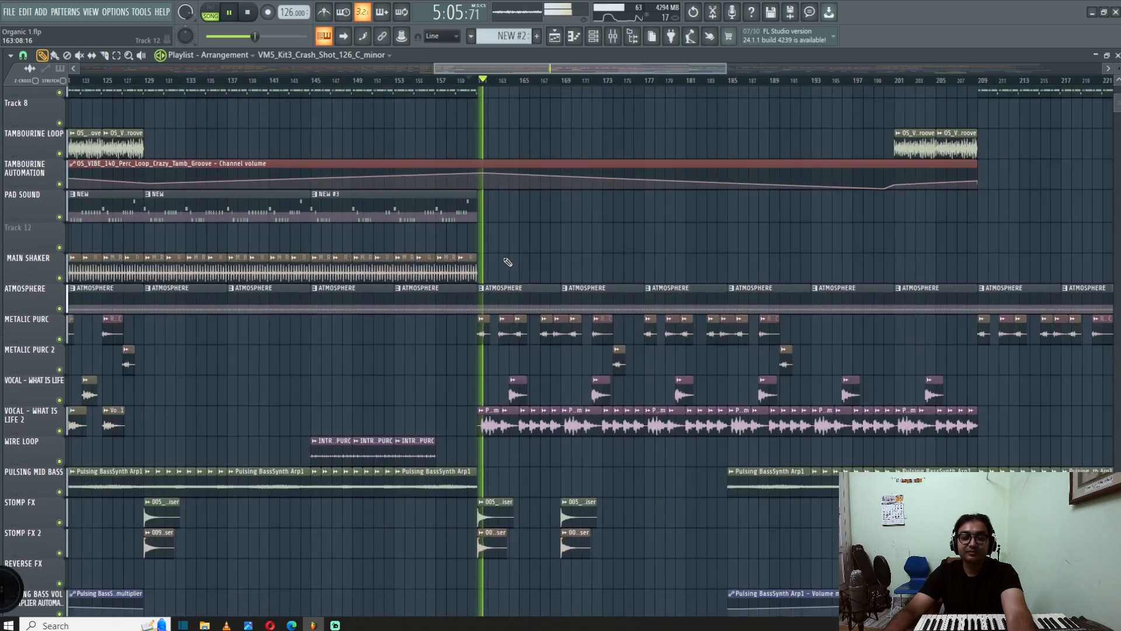
pyautogui.moveTo(613, 226); pyautogui.dragTo(563, 215)
# - Follow playback past bar 225 through the percussion, pad and shaker layers, and stop playback
pyautogui.scroll(-3, 545, 211)
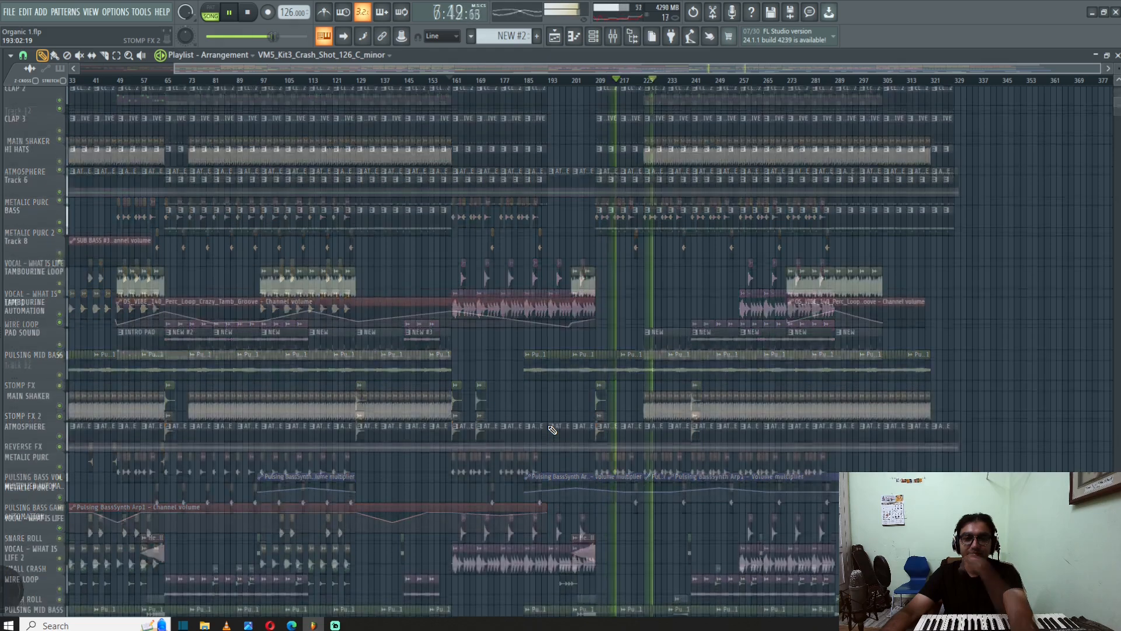
pyautogui.scroll(5, 551, 429)
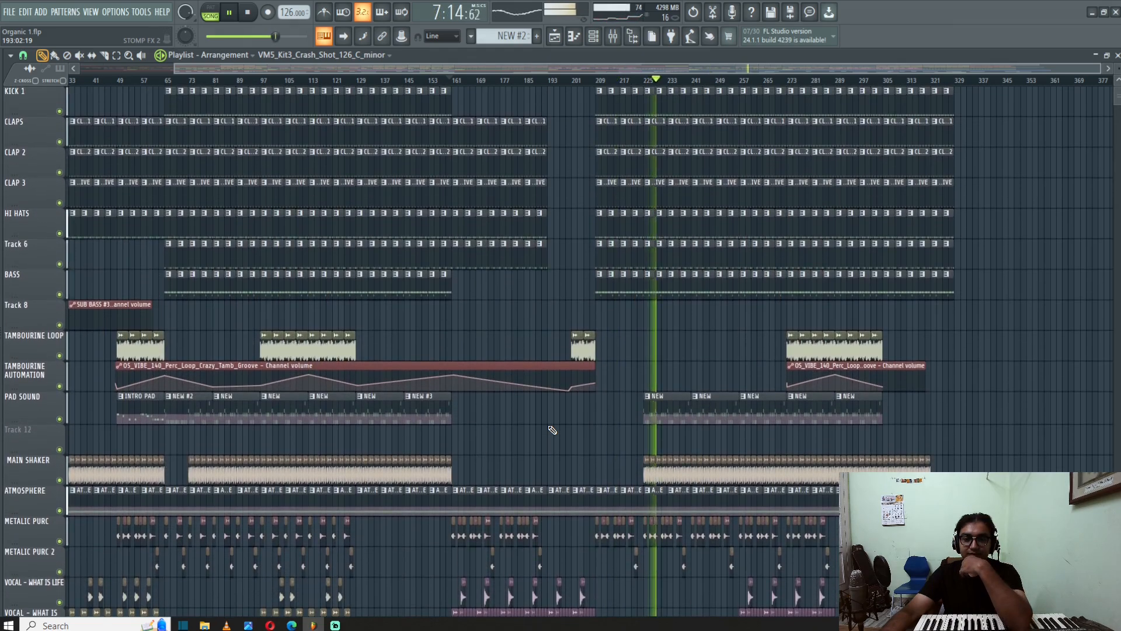
pyautogui.scroll(-4, 551, 430)
pyautogui.scroll(-2, 552, 429)
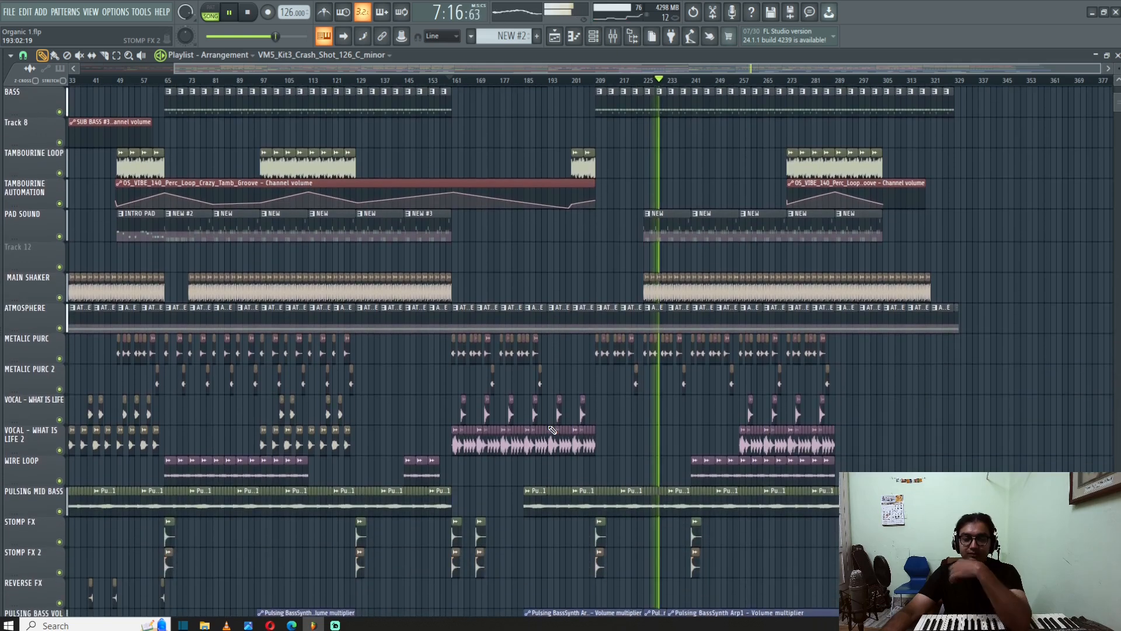
pyautogui.press('space')
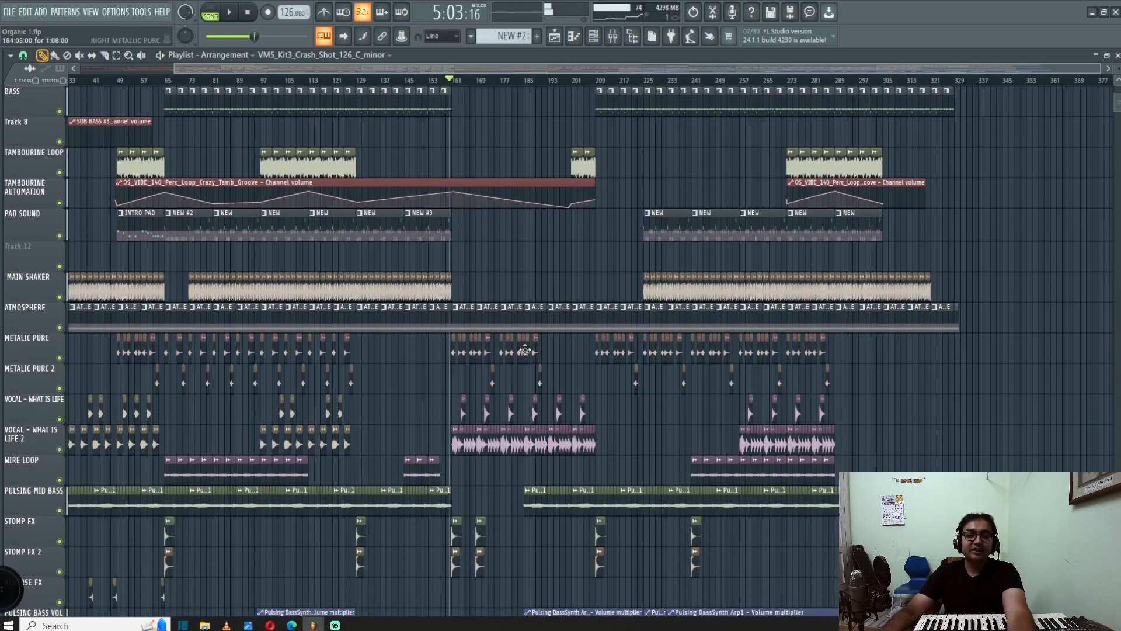
# - Examine the breakdown between bars 161 and 209, comparing its metallic percussion, vocals, pulsing mid bass, stomp effects and volume automation
pyautogui.scroll(-6, 572, 377)
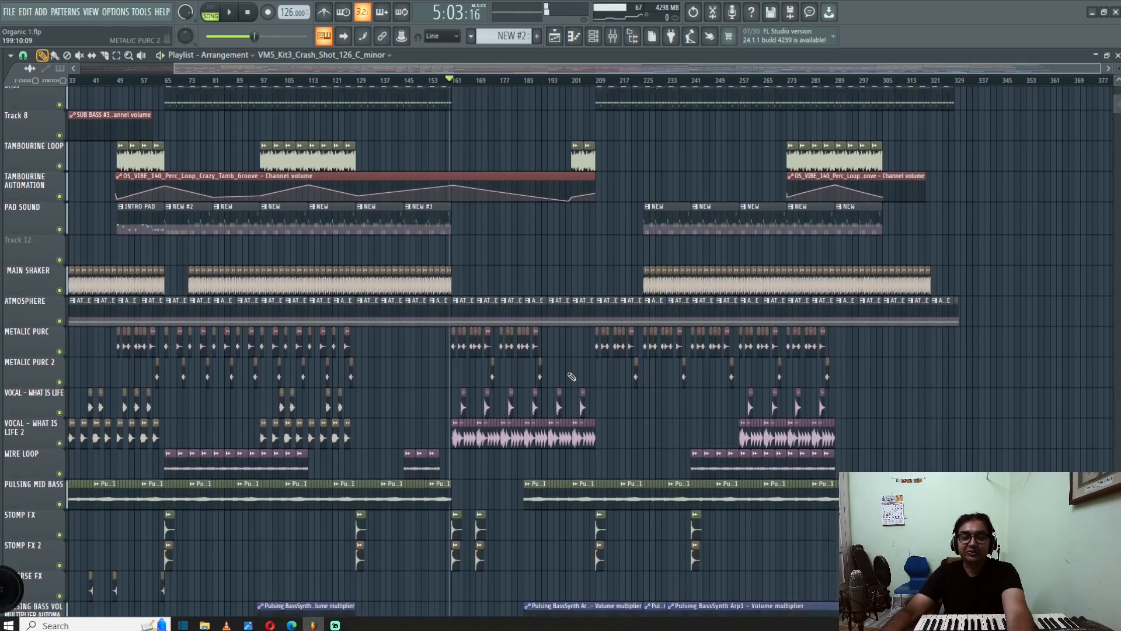
pyautogui.scroll(2, 482, 384)
pyautogui.scroll(1, 433, 329)
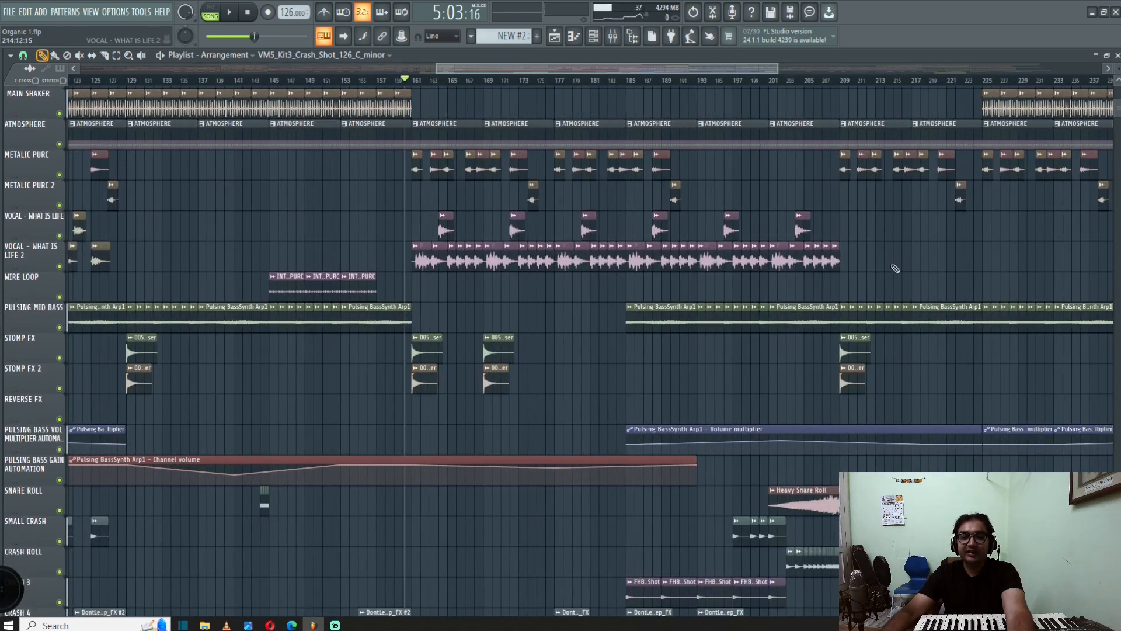
pyautogui.scroll(1, 508, 292)
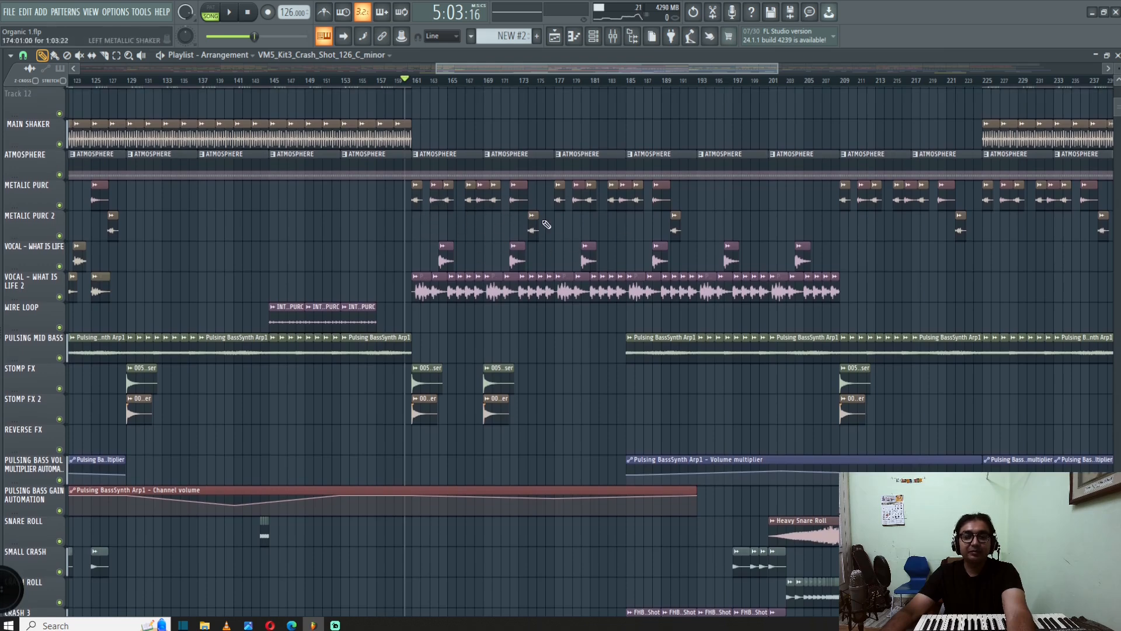
pyautogui.scroll(-1, 549, 232)
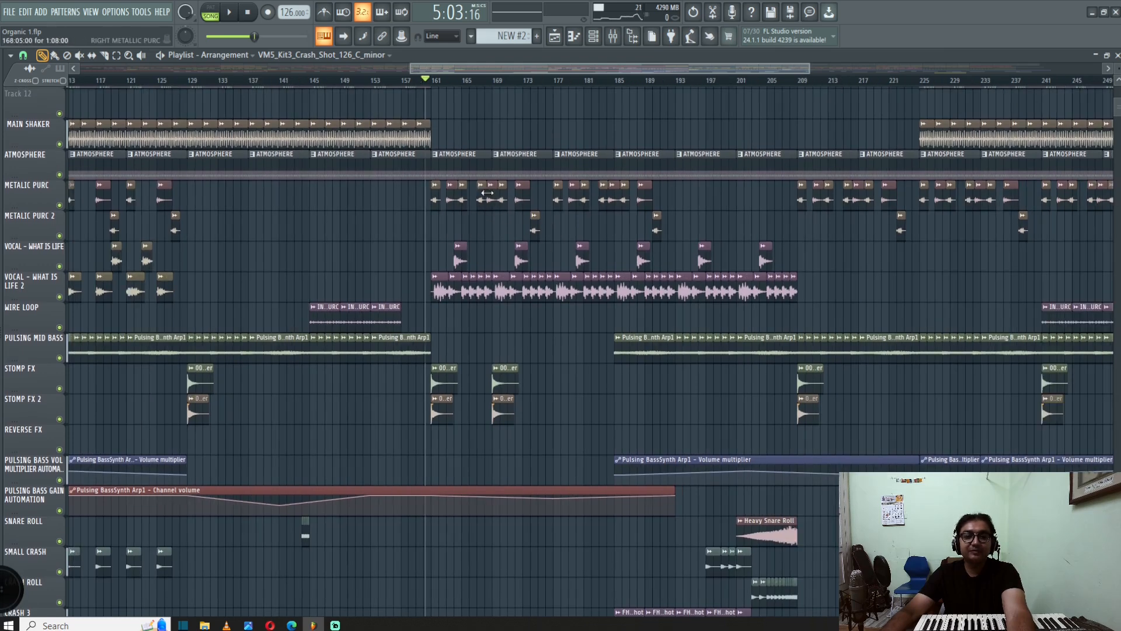
pyautogui.scroll(5, 503, 163)
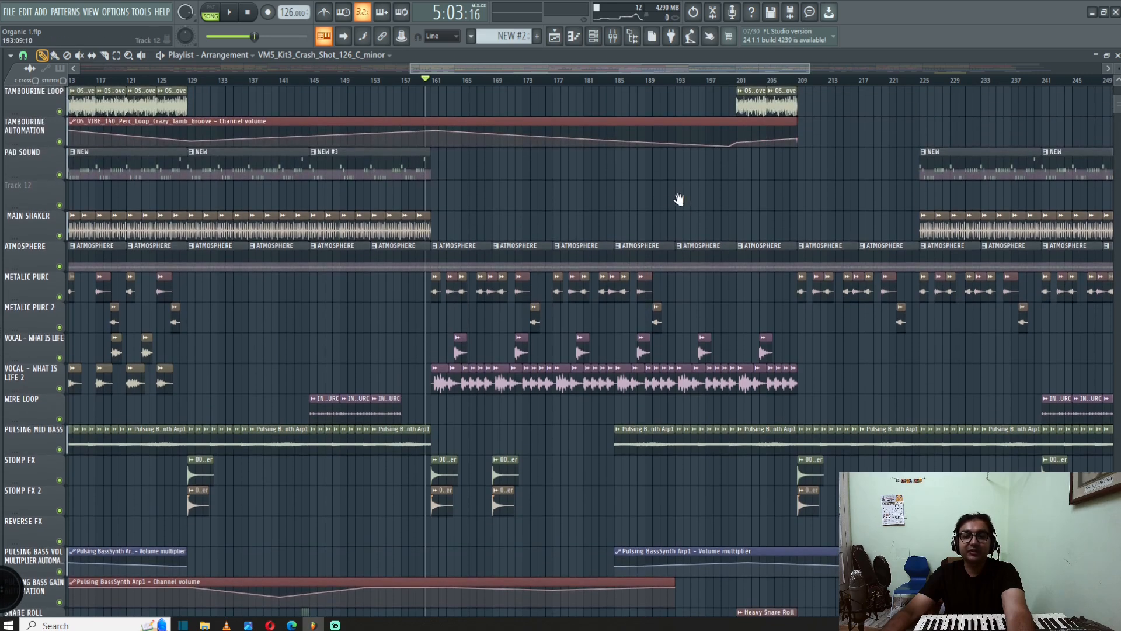
pyautogui.hscroll(2, 623, 266)
pyautogui.scroll(-9, 623, 267)
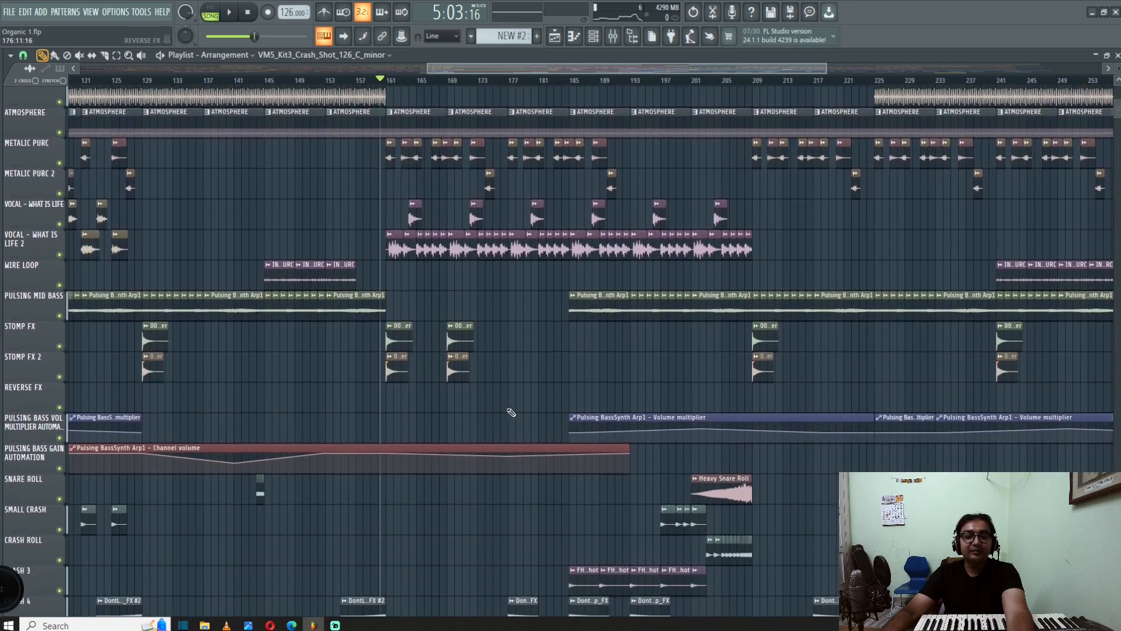
pyautogui.scroll(-6, 520, 395)
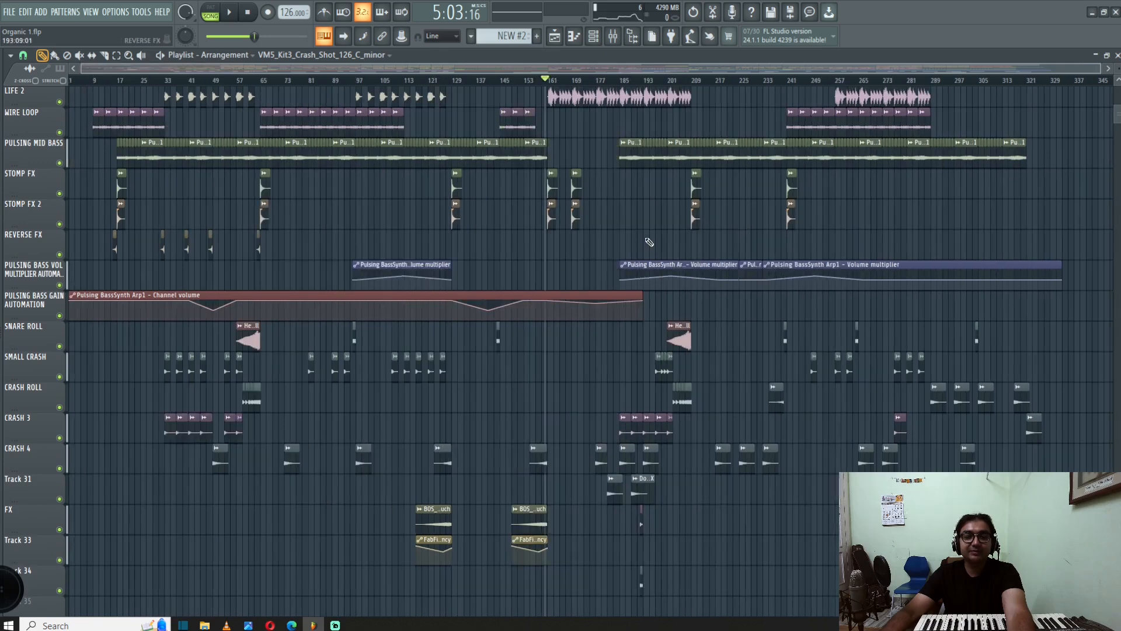
pyautogui.scroll(2, 649, 242)
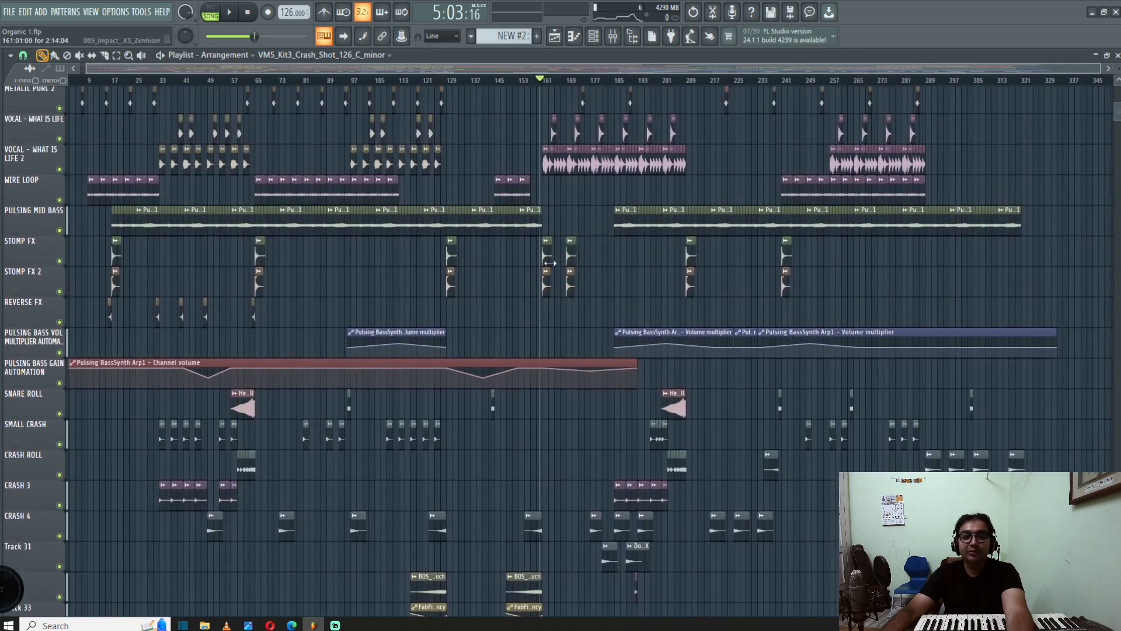
pyautogui.scroll(3, 642, 276)
pyautogui.scroll(-3, 656, 280)
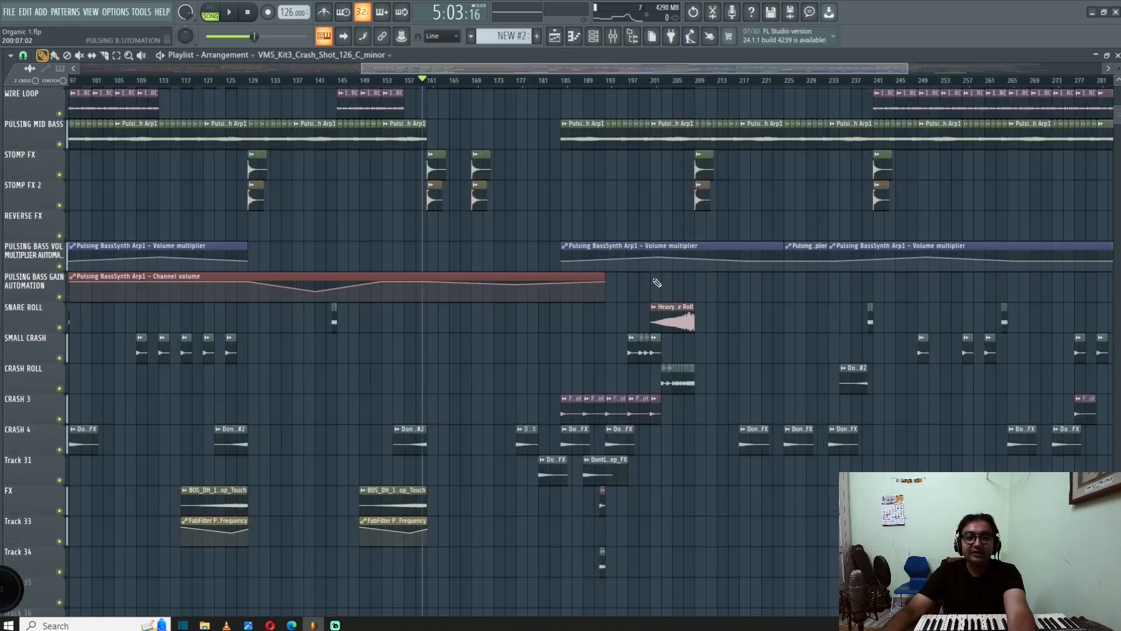
# - Move the playhead to just before bar 209 and examine the tambourine, snare roll and crash layers building into the drop
pyautogui.scroll(6, 727, 291)
pyautogui.moveTo(692, 87); pyautogui.dragTo(717, 148)
pyautogui.scroll(5, 717, 147)
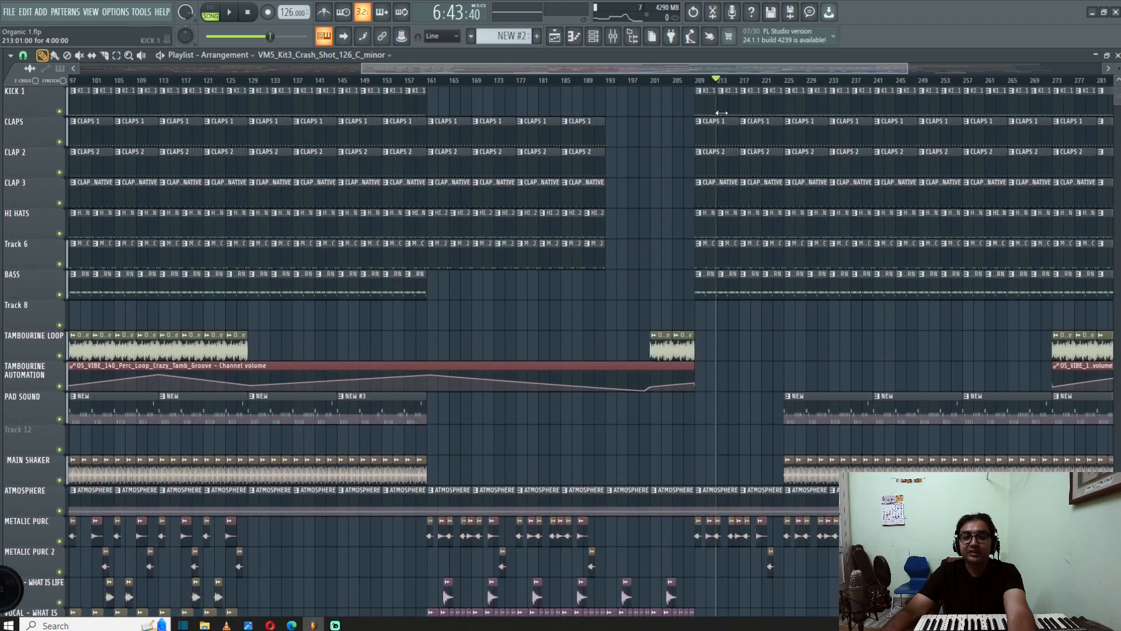
pyautogui.scroll(-4, 716, 173)
pyautogui.scroll(-1, 685, 200)
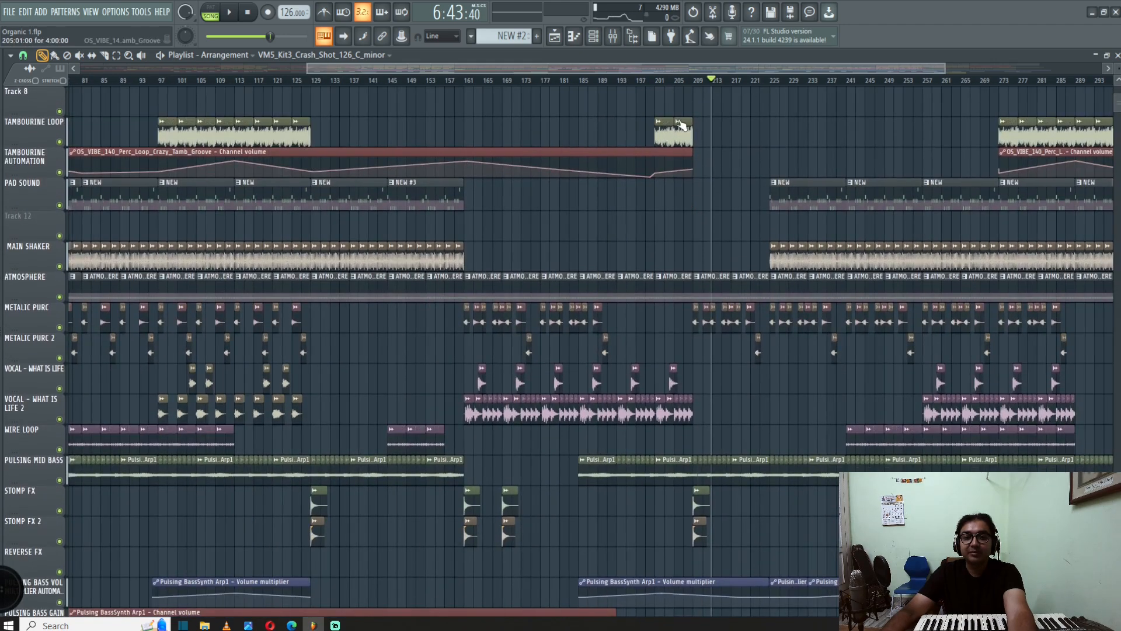
pyautogui.scroll(-3, 679, 326)
pyautogui.scroll(-5, 674, 350)
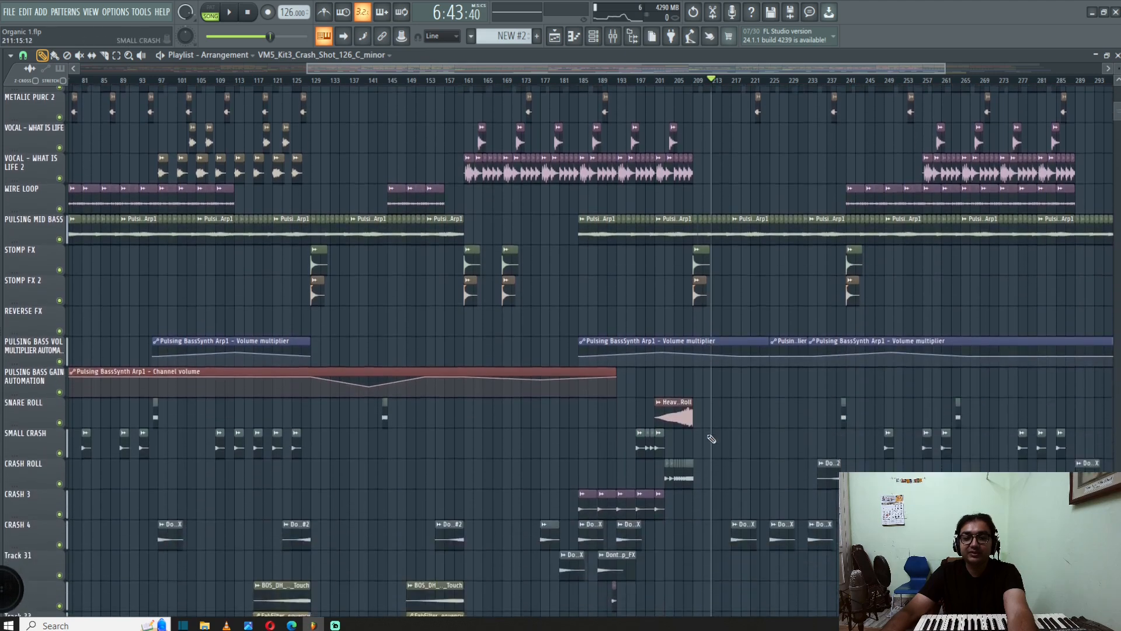
pyautogui.scroll(2, 672, 378)
pyautogui.scroll(-2, 393, 330)
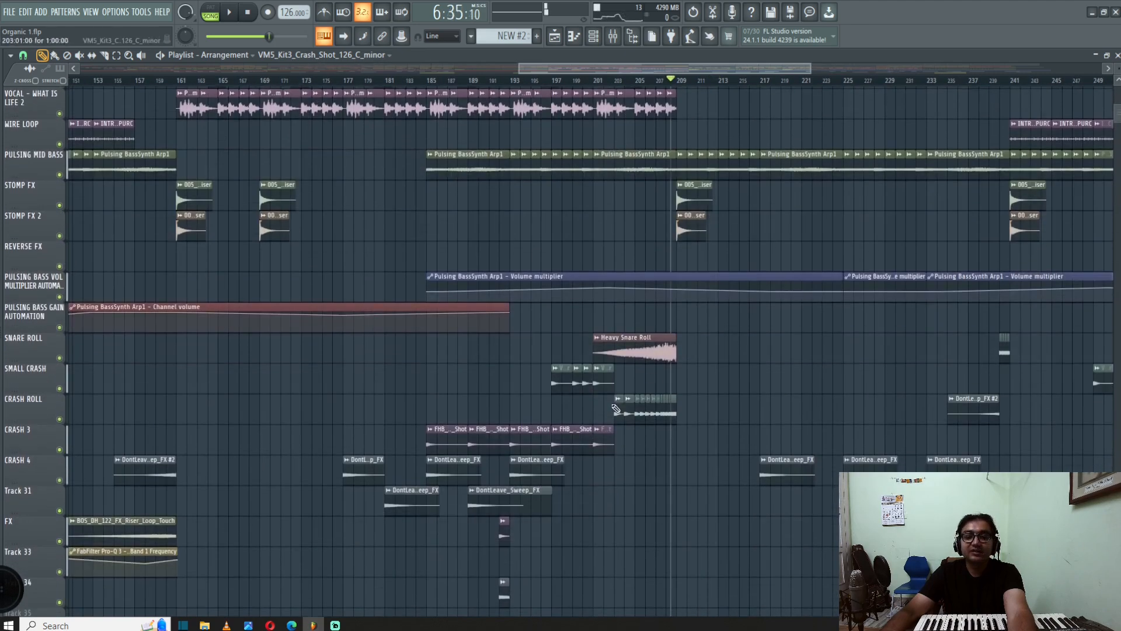
pyautogui.scroll(-3, 577, 489)
pyautogui.scroll(2, 461, 344)
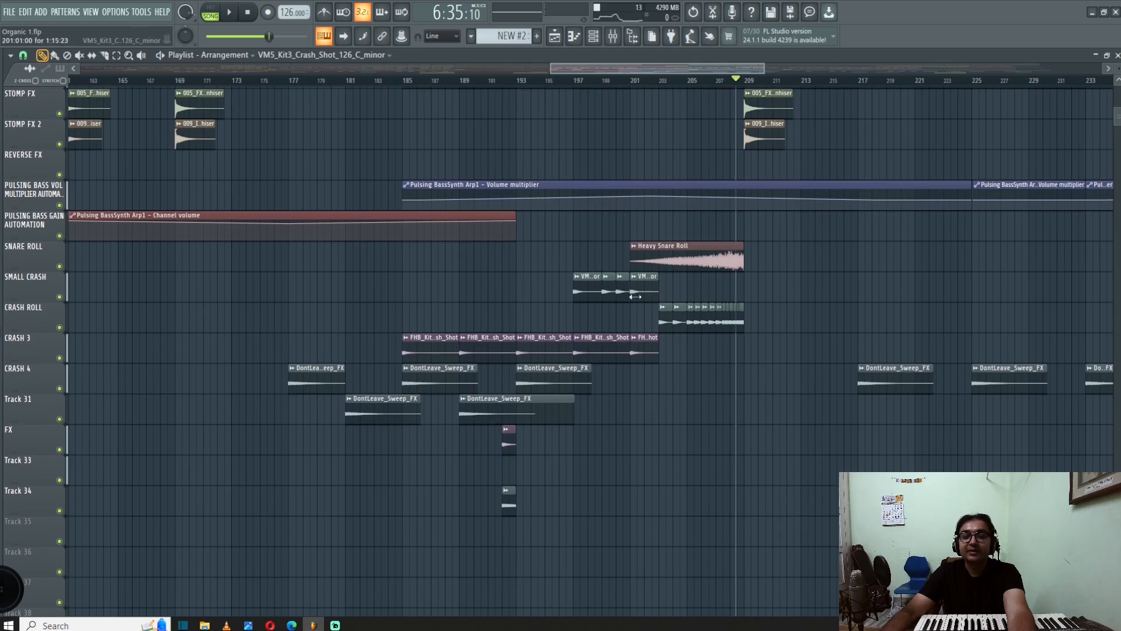
# - Examine the return of kick, claps and bass at bar 209, and the pad and main shaker entry at bar 225
pyautogui.scroll(5, 635, 362)
pyautogui.scroll(-4, 636, 372)
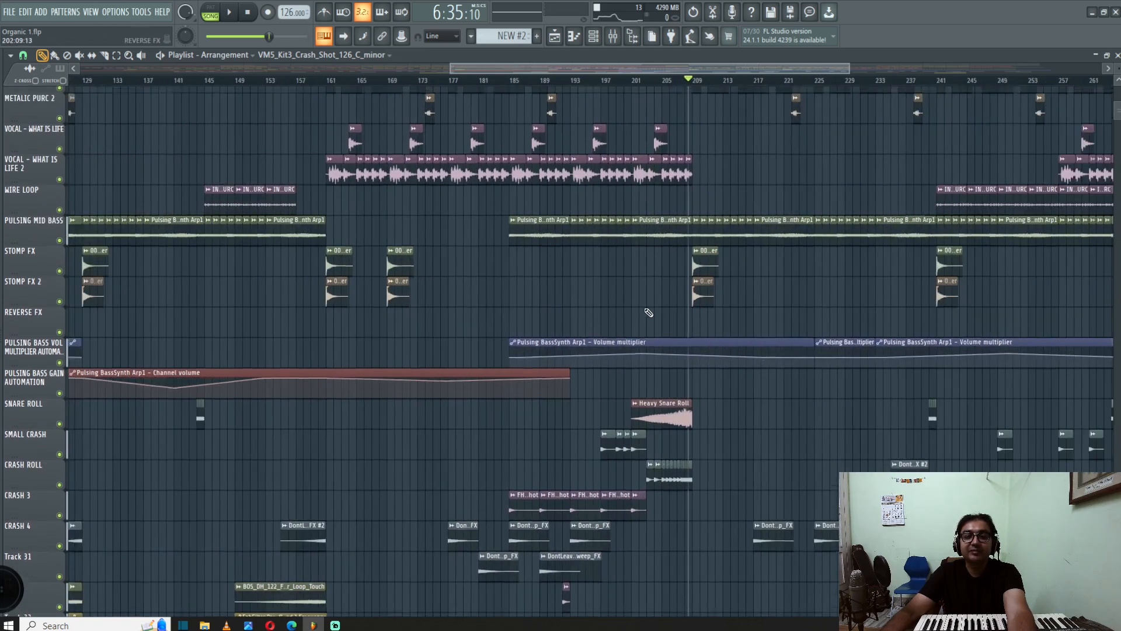
pyautogui.scroll(6, 652, 263)
pyautogui.scroll(9, 684, 249)
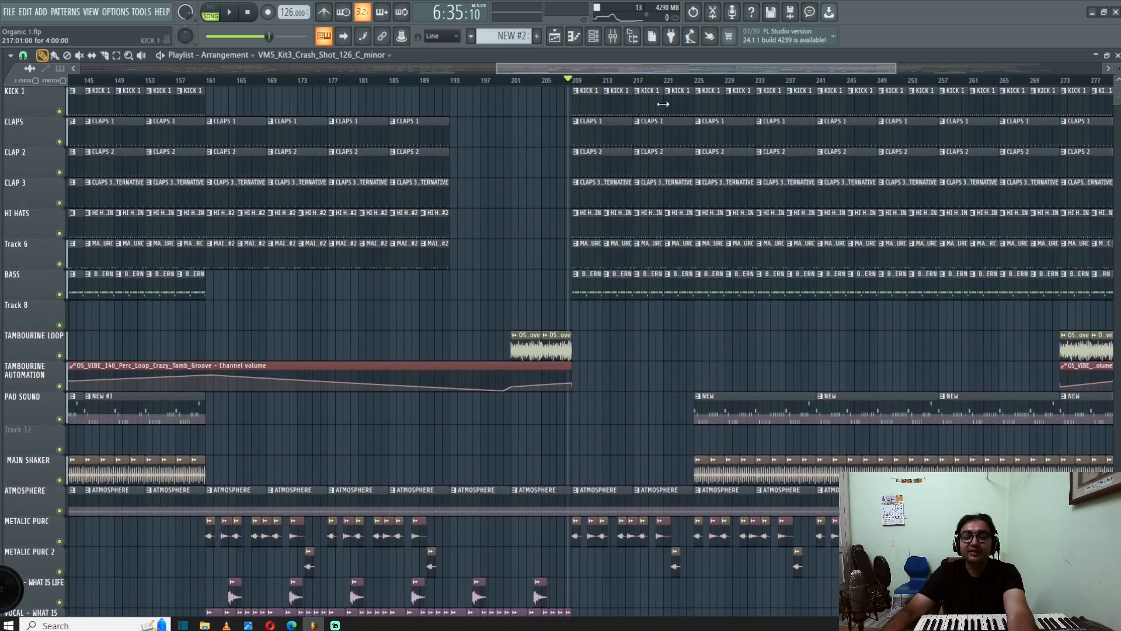
pyautogui.scroll(-7, 649, 395)
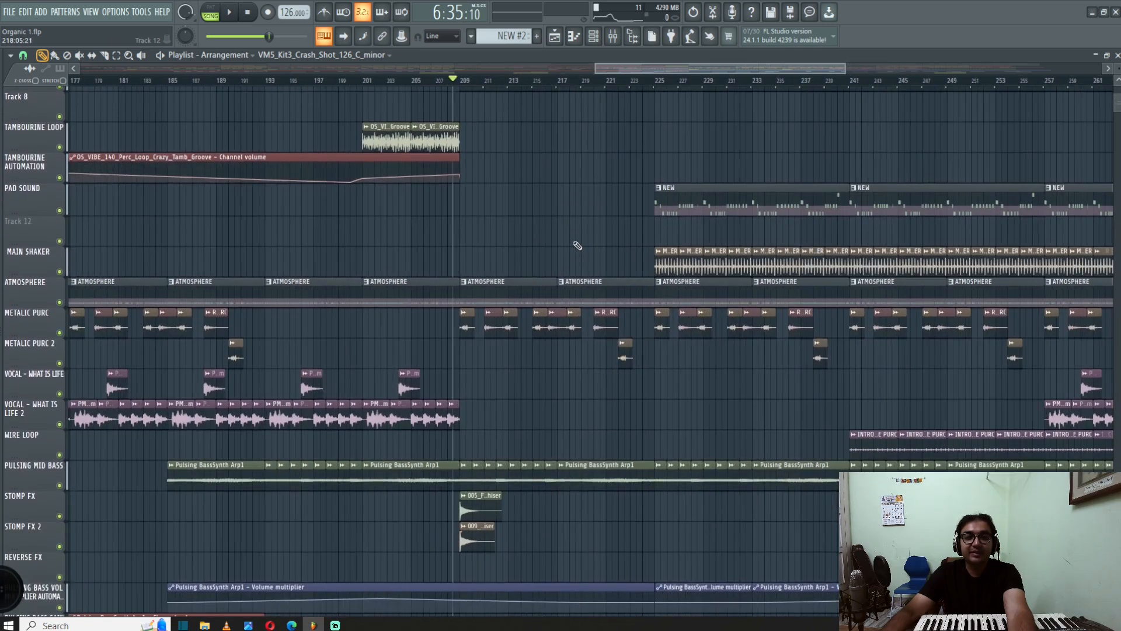
pyautogui.scroll(3, 580, 237)
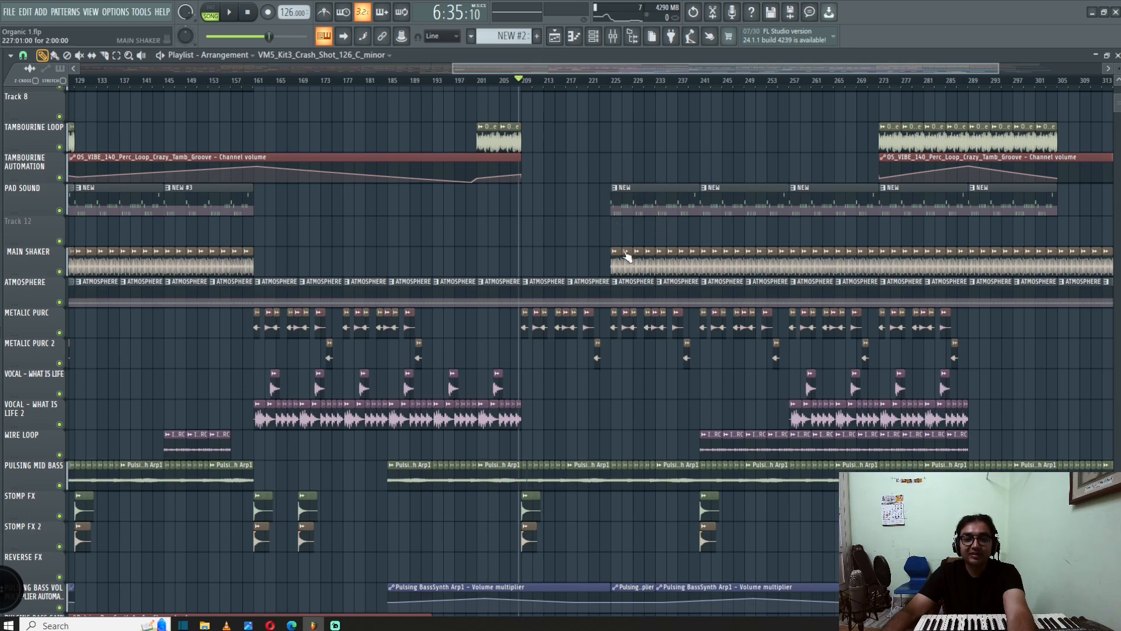
pyautogui.scroll(6, 627, 257)
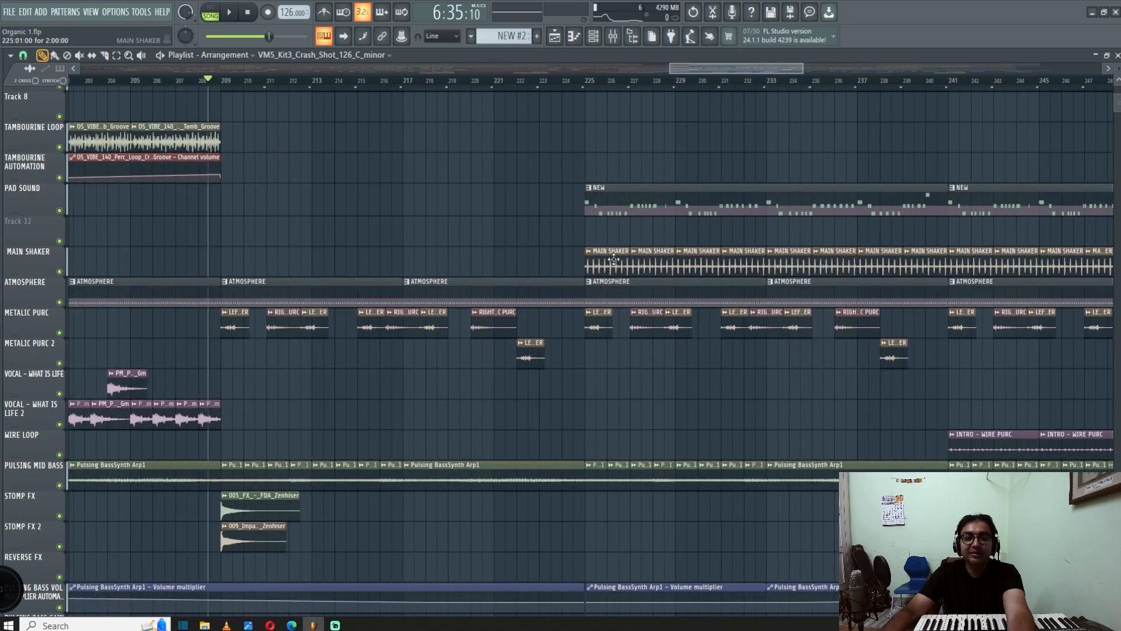
# - Play the section from just before bar 257, where the vocals re-enter over the wire loop, and stop playback
pyautogui.scroll(-6, 600, 287)
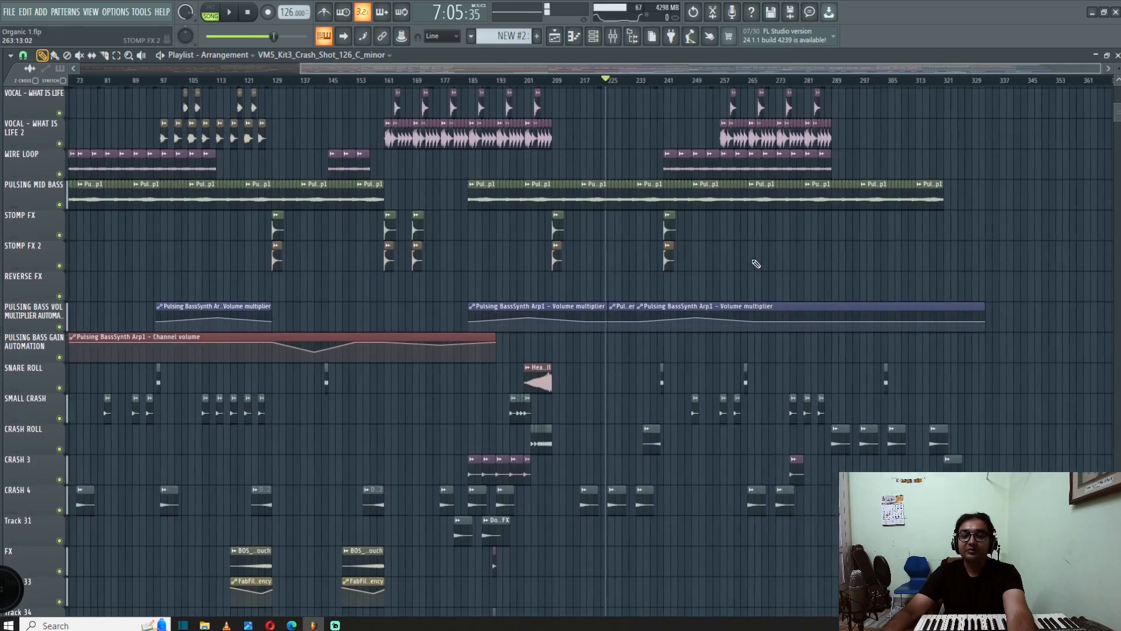
pyautogui.scroll(3, 756, 264)
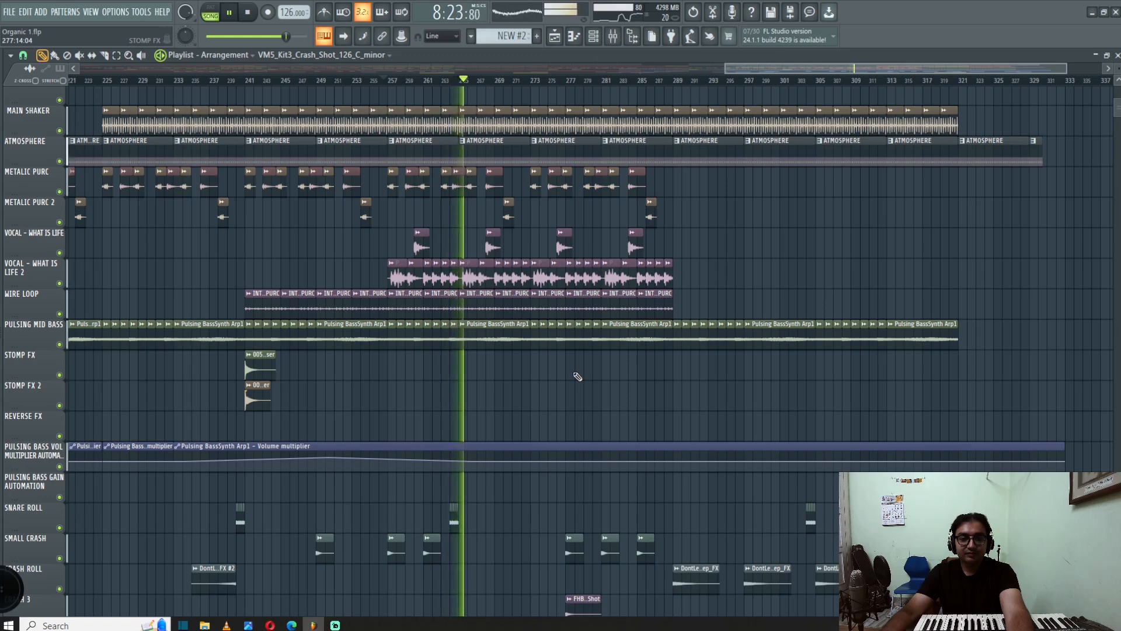
pyautogui.press('space')
# - Examine how the vocals, wire loop, tambourine, pad and shaker end between bar 289 and the arrangement's close
pyautogui.scroll(-3, 578, 377)
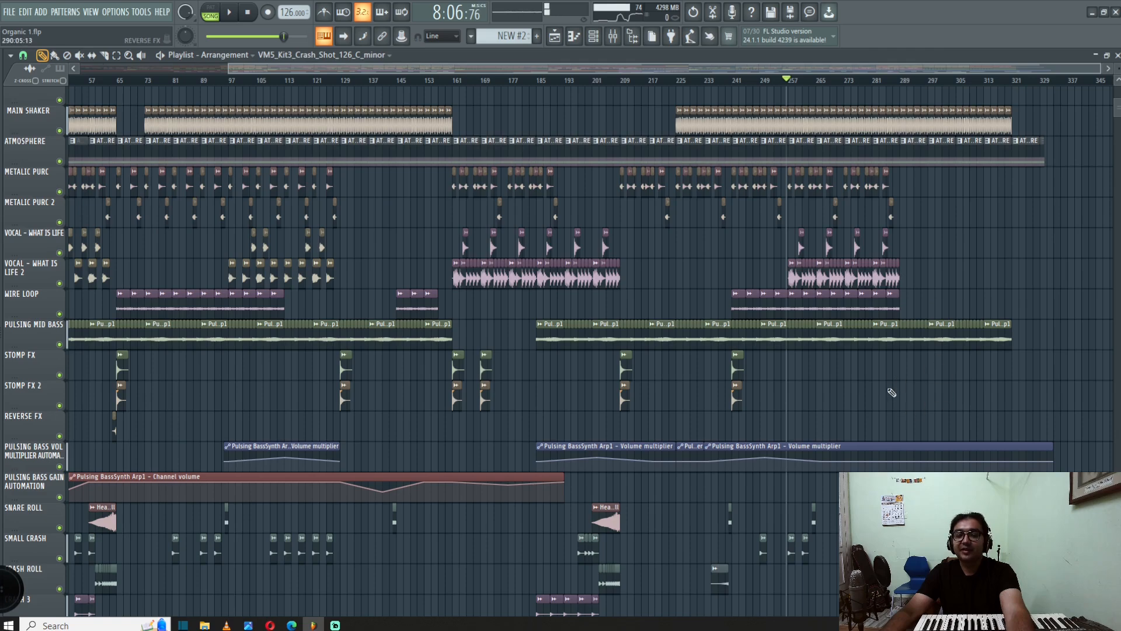
pyautogui.scroll(3, 917, 402)
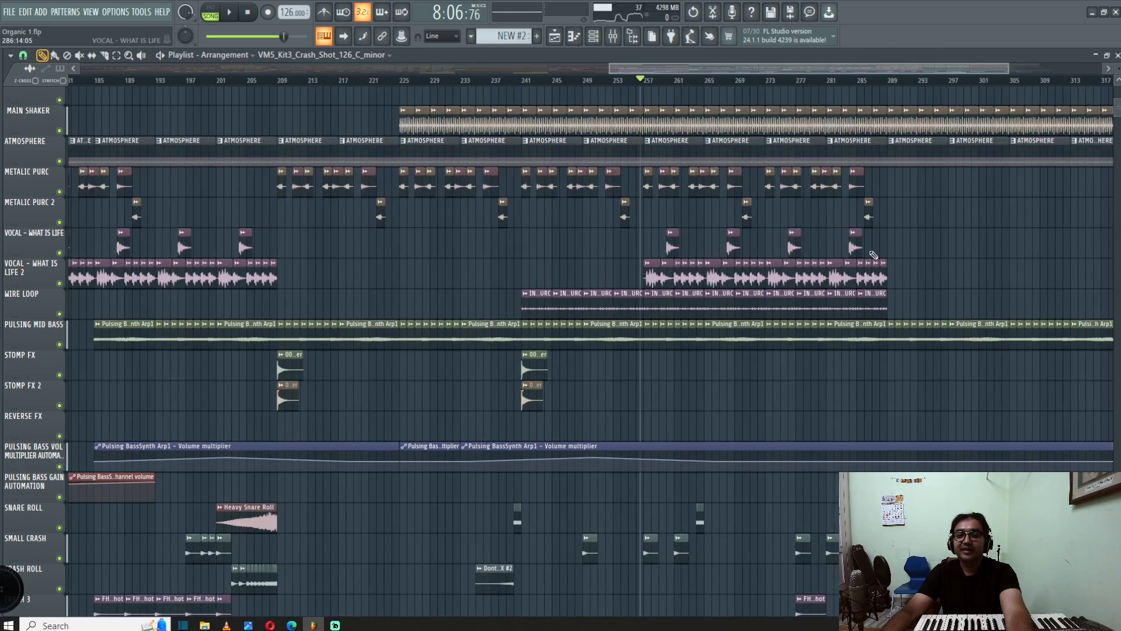
pyautogui.moveTo(906, 261); pyautogui.dragTo(645, 106)
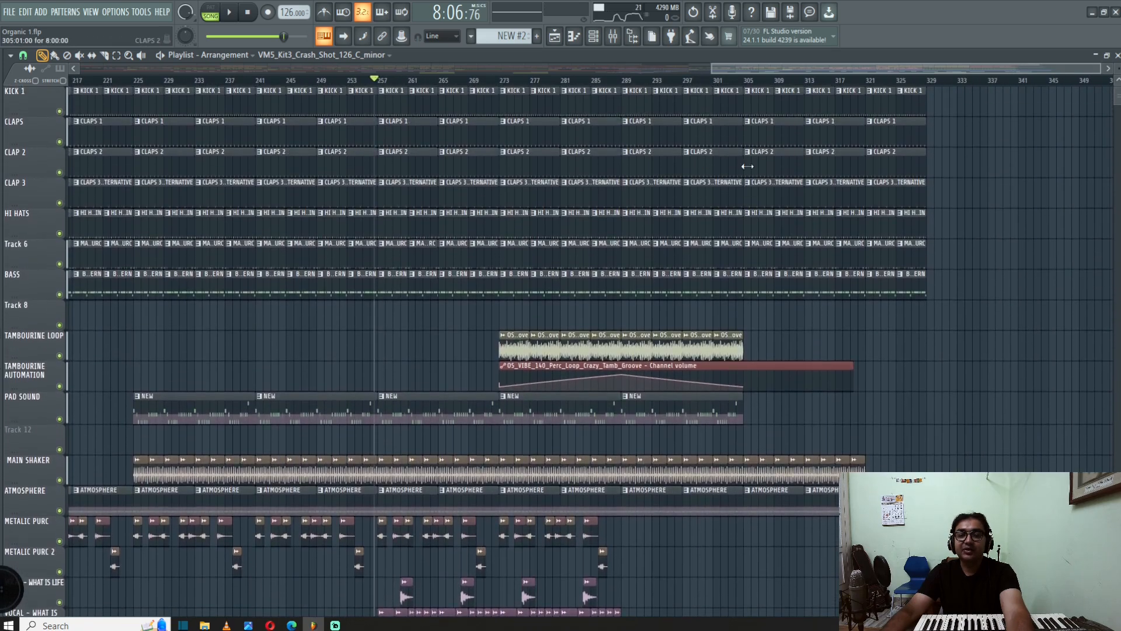
pyautogui.moveTo(700, 194); pyautogui.dragTo(647, 325)
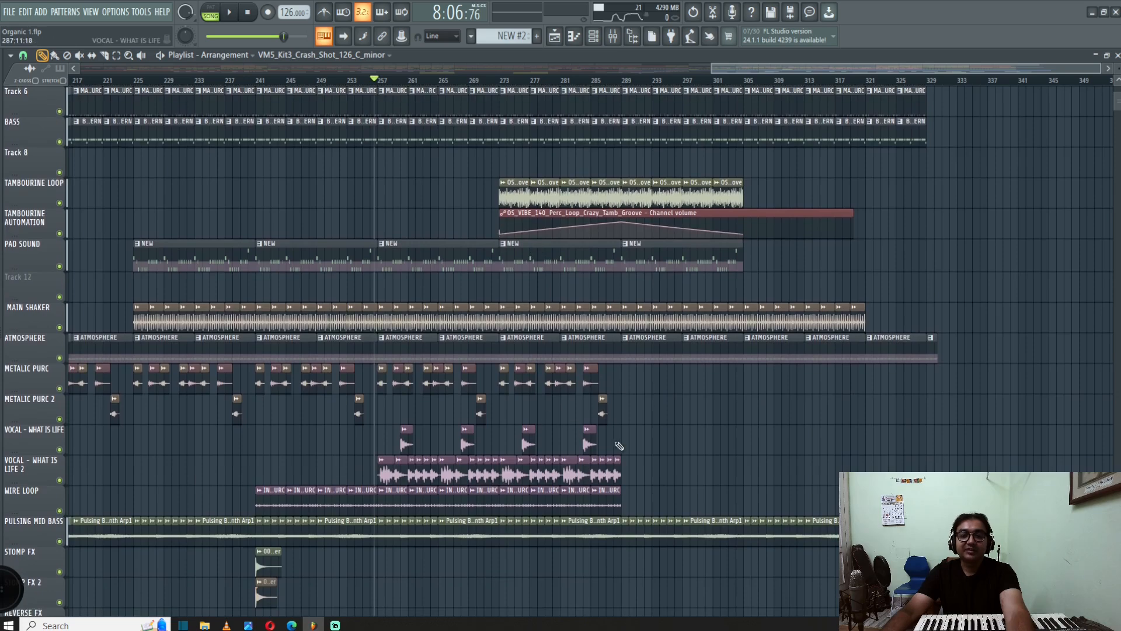
pyautogui.scroll(-2, 619, 445)
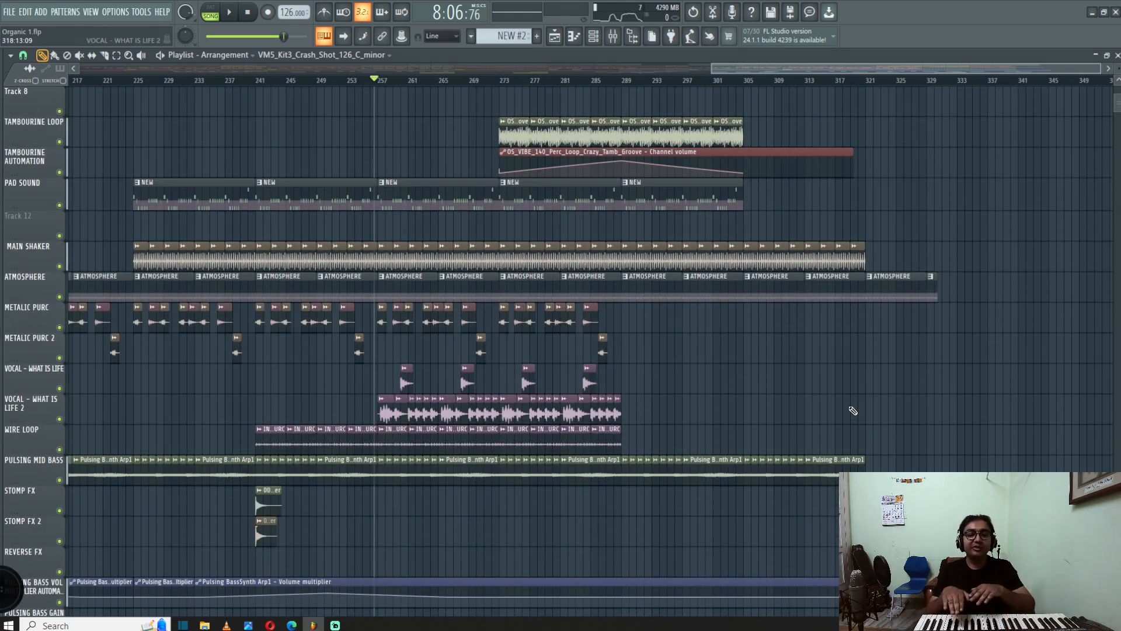
# - Move the playhead to just before bar 273 and highlight the pulsing mid bass clips from bar 291 to their end
pyautogui.click(497, 82)
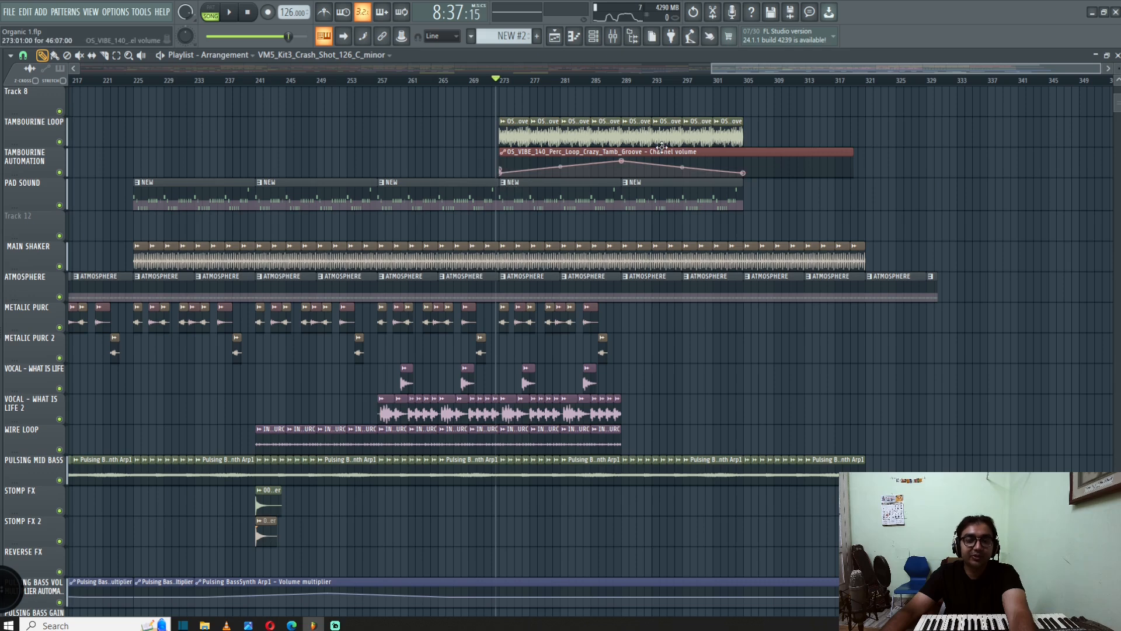
pyautogui.scroll(-2, 613, 259)
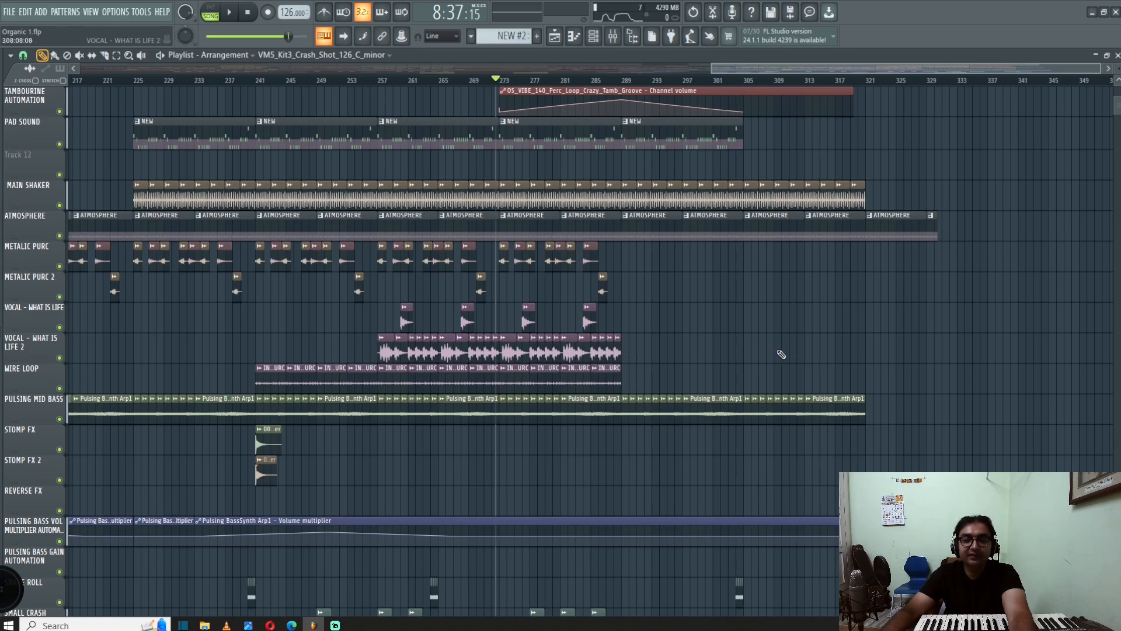
pyautogui.moveTo(868, 459); pyautogui.dragTo(639, 415)
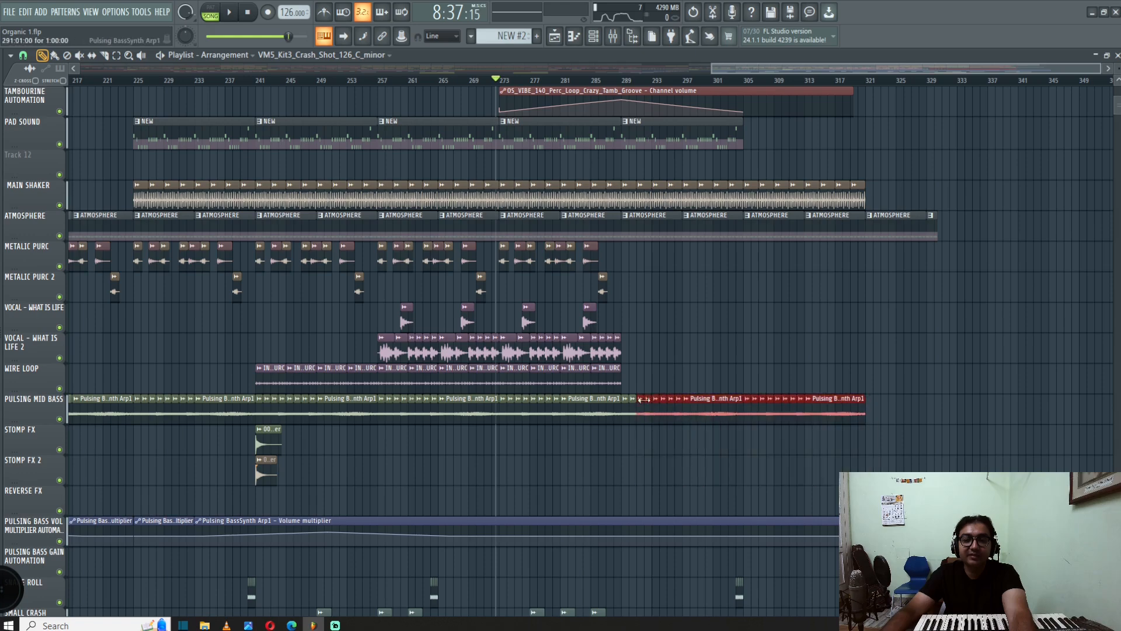
# - Examine the crash, snare roll and riser FX clips that carry the outro after bar 289
pyautogui.scroll(-7, 645, 419)
pyautogui.scroll(-2, 695, 485)
pyautogui.scroll(-5, 866, 237)
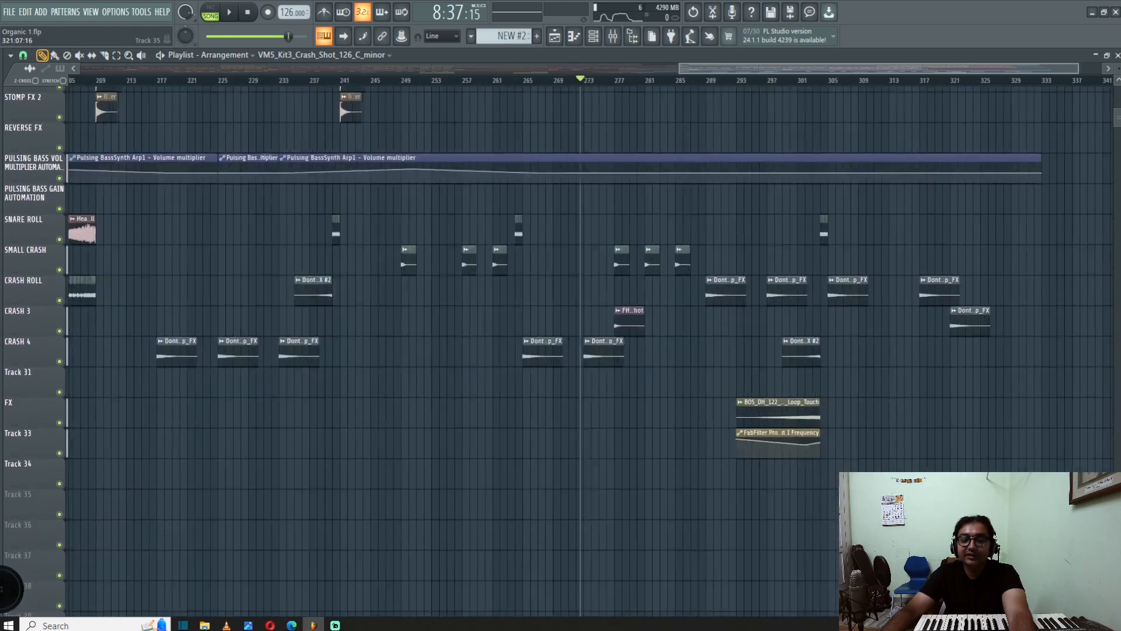
pyautogui.scroll(3, 866, 238)
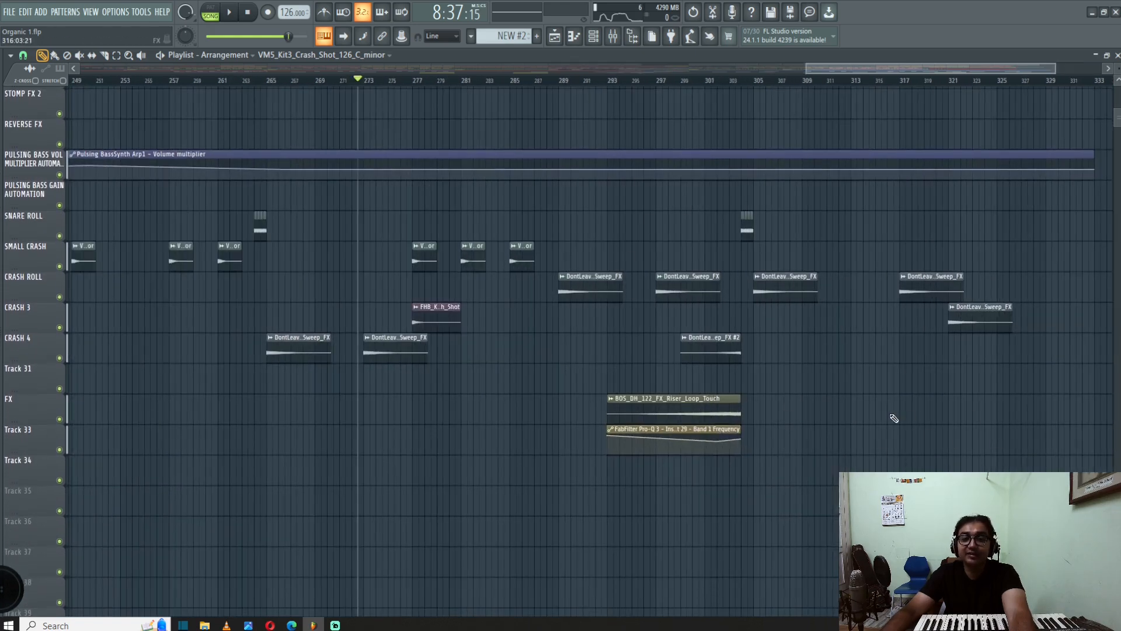
pyautogui.scroll(-3, 894, 418)
# - Play the outro while following the arrangement and the mixer levels, and stop playback
pyautogui.scroll(16, 921, 286)
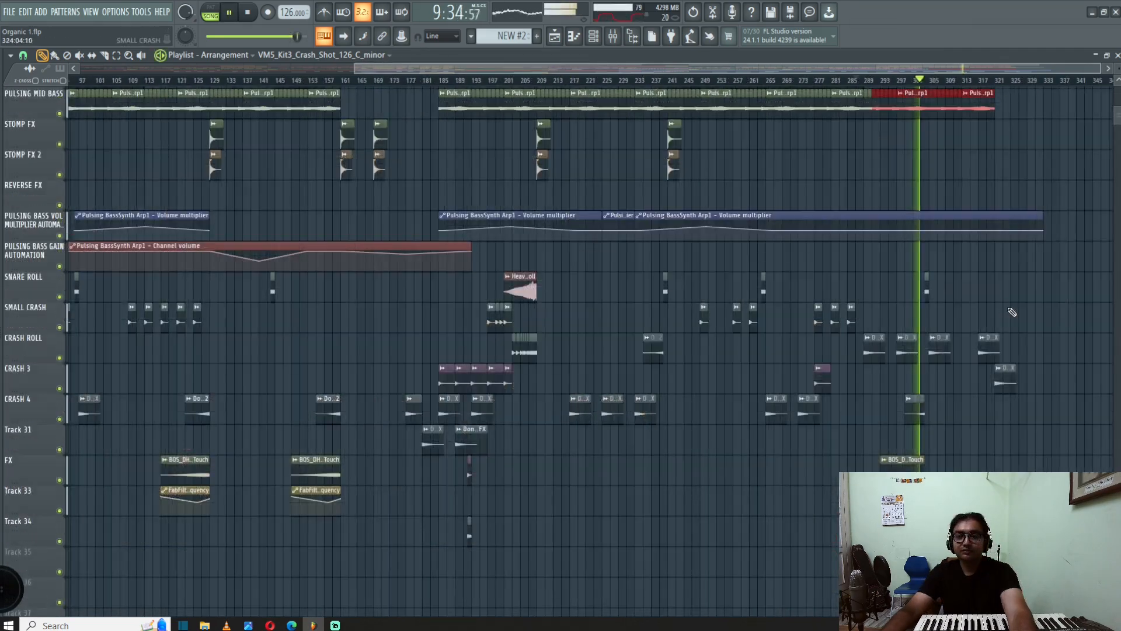
pyautogui.scroll(4, 1023, 333)
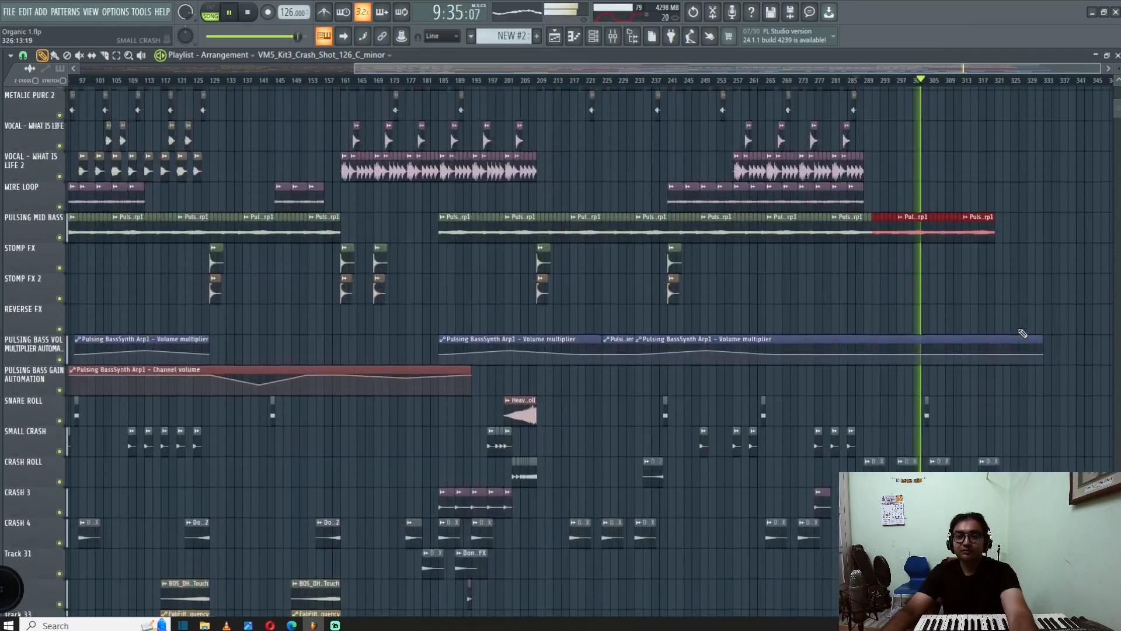
pyautogui.scroll(14, 1023, 333)
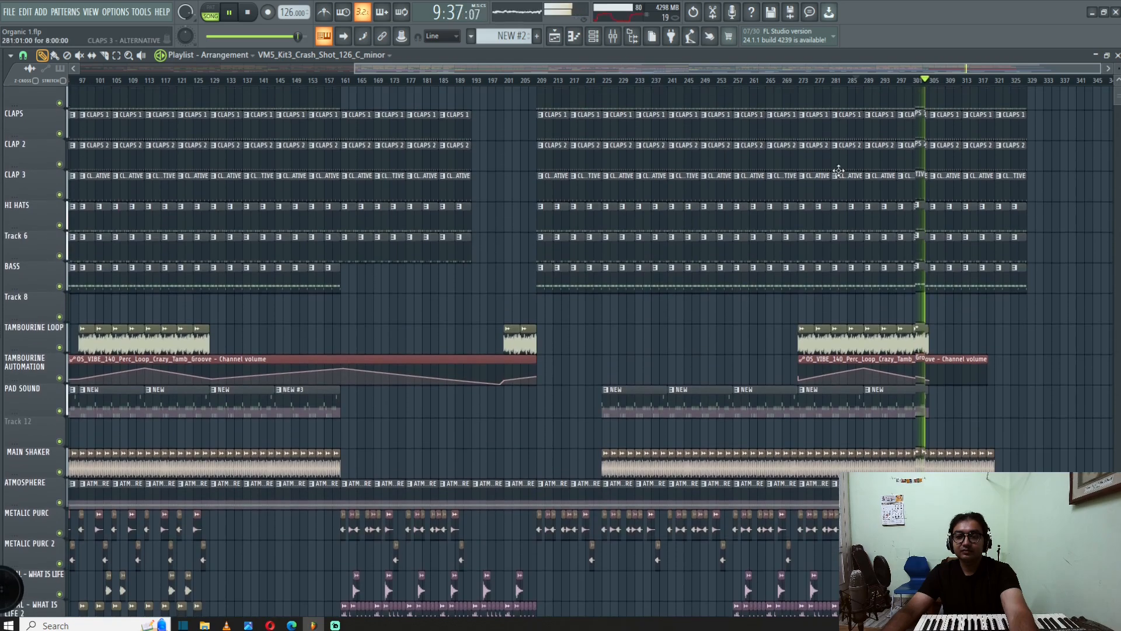
pyautogui.click(614, 37)
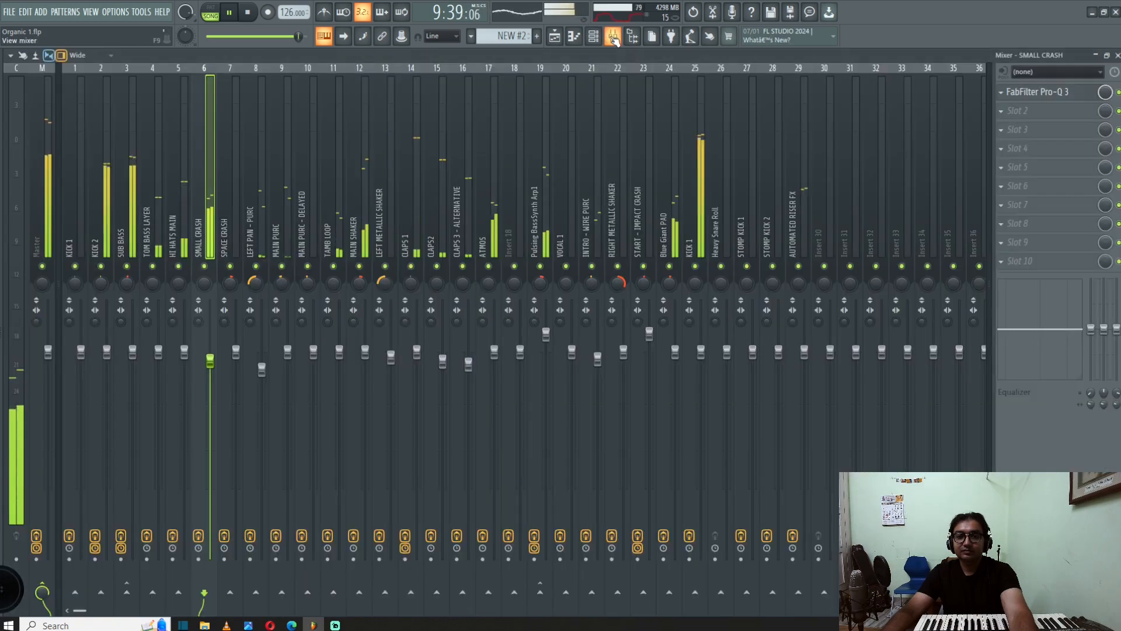
pyautogui.click(556, 38)
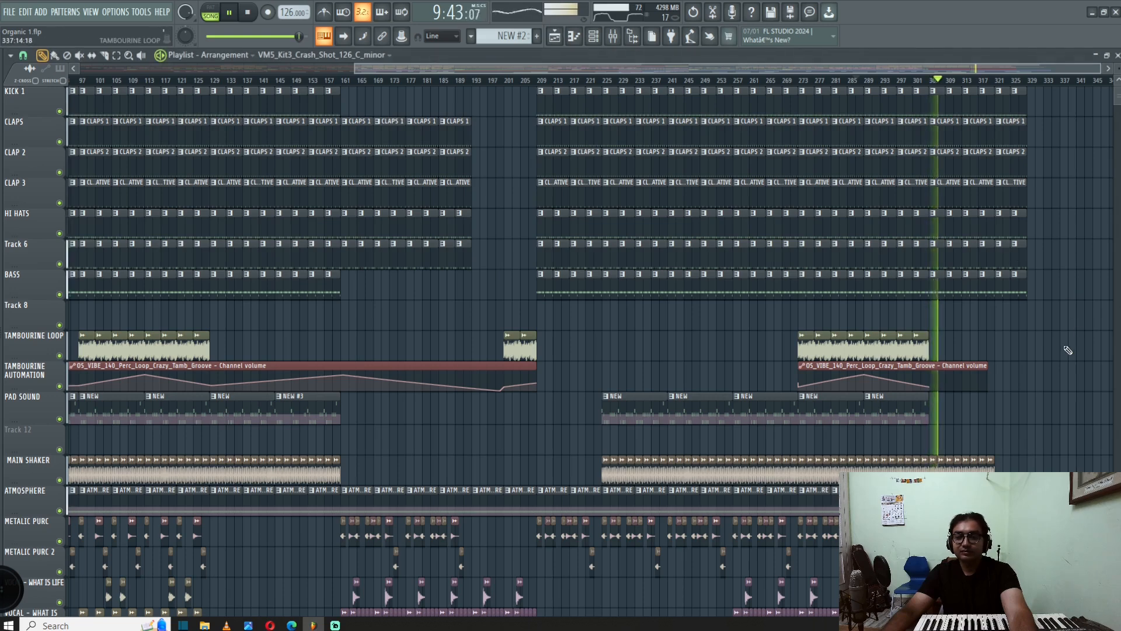
pyautogui.hscroll(6, 904, 326)
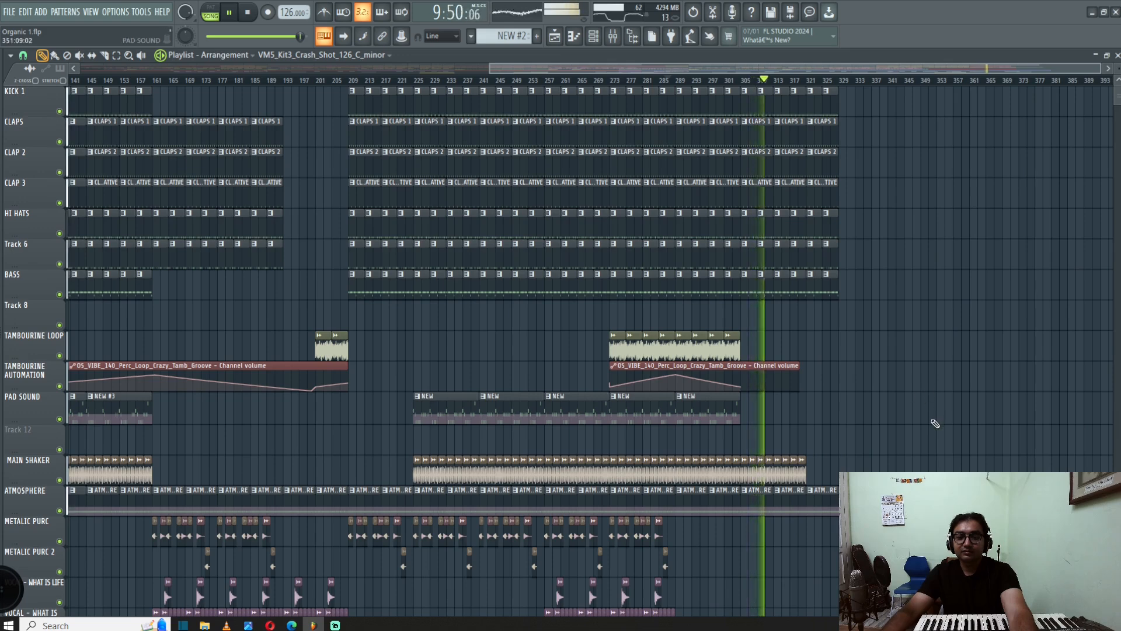
pyautogui.press('space')
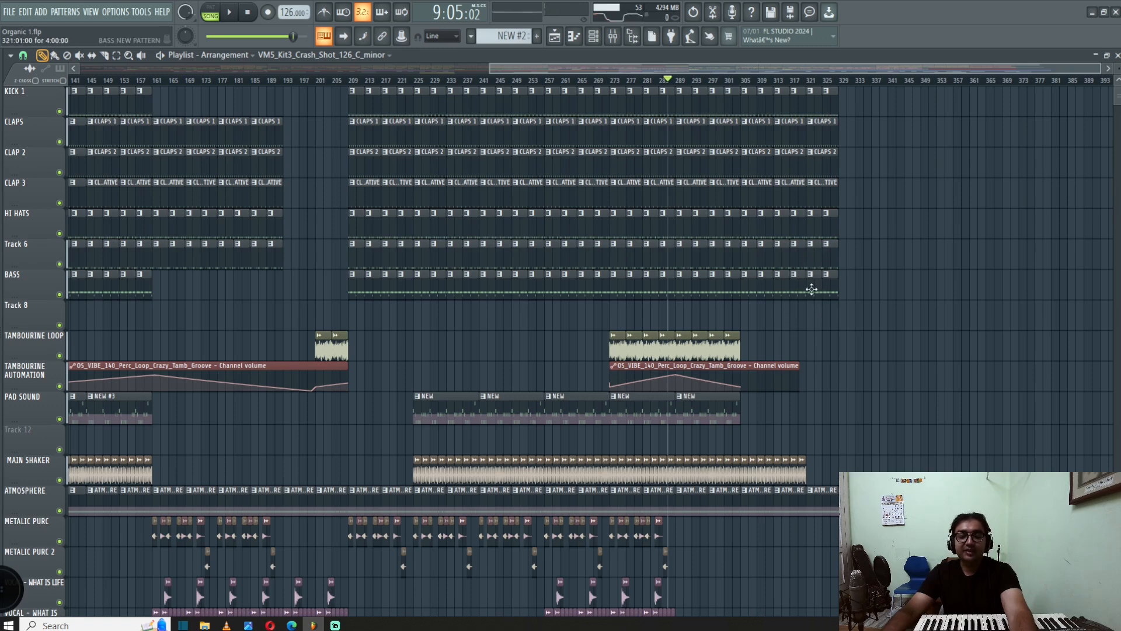
# - Examine how the drums, bass, pad, main shaker and atmosphere tracks end at the arrangement's close
pyautogui.scroll(-3, 812, 289)
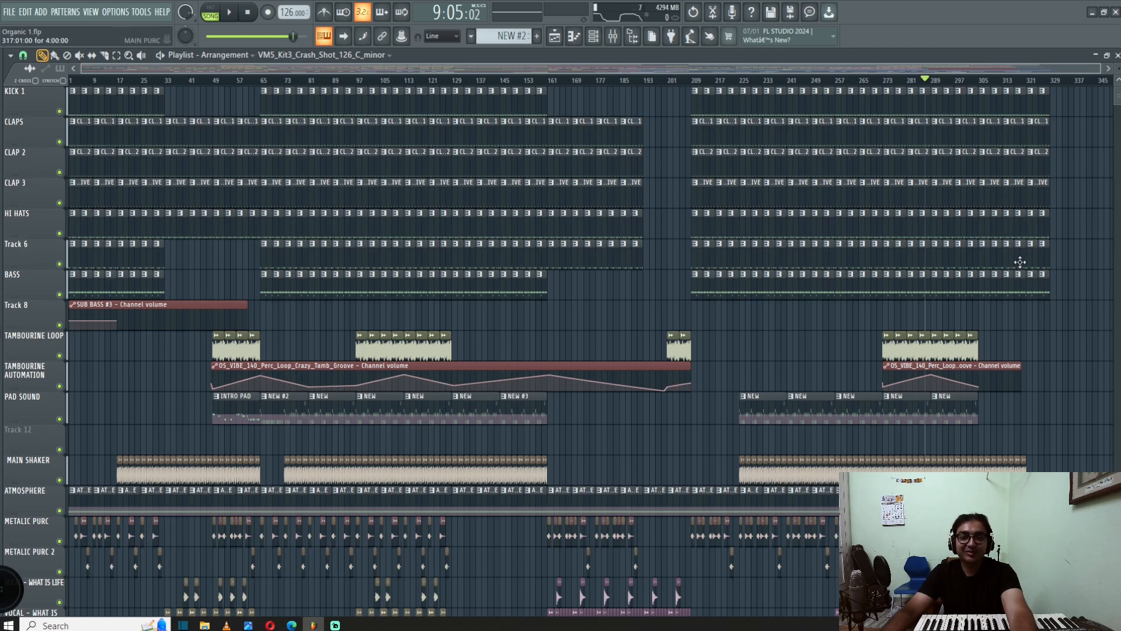
pyautogui.hscroll(5, 1046, 405)
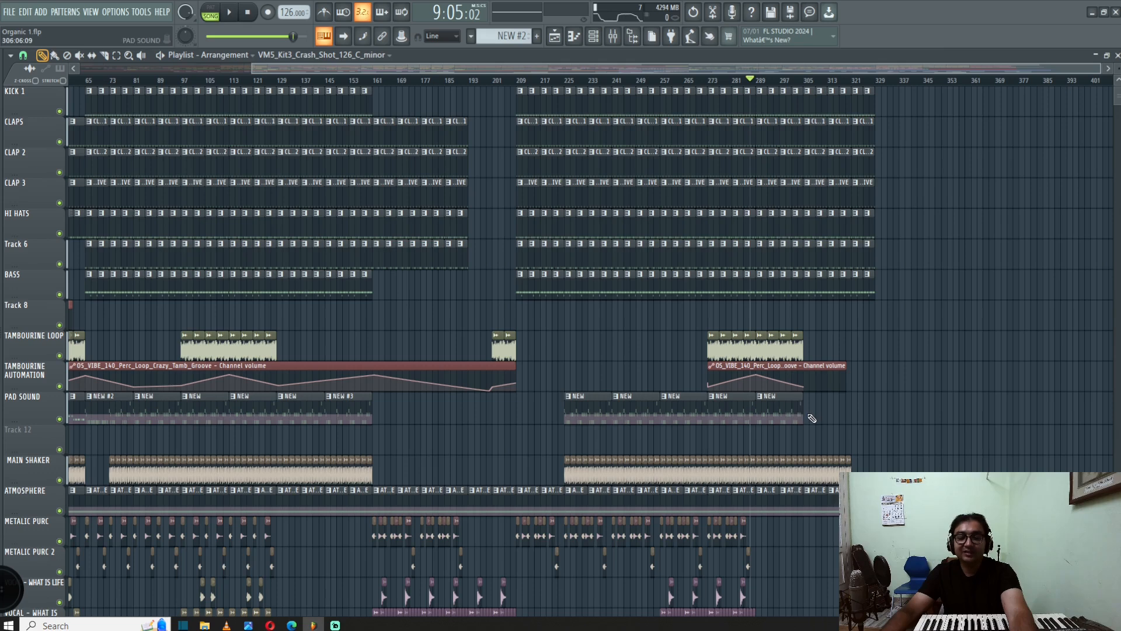
pyautogui.scroll(-3, 813, 416)
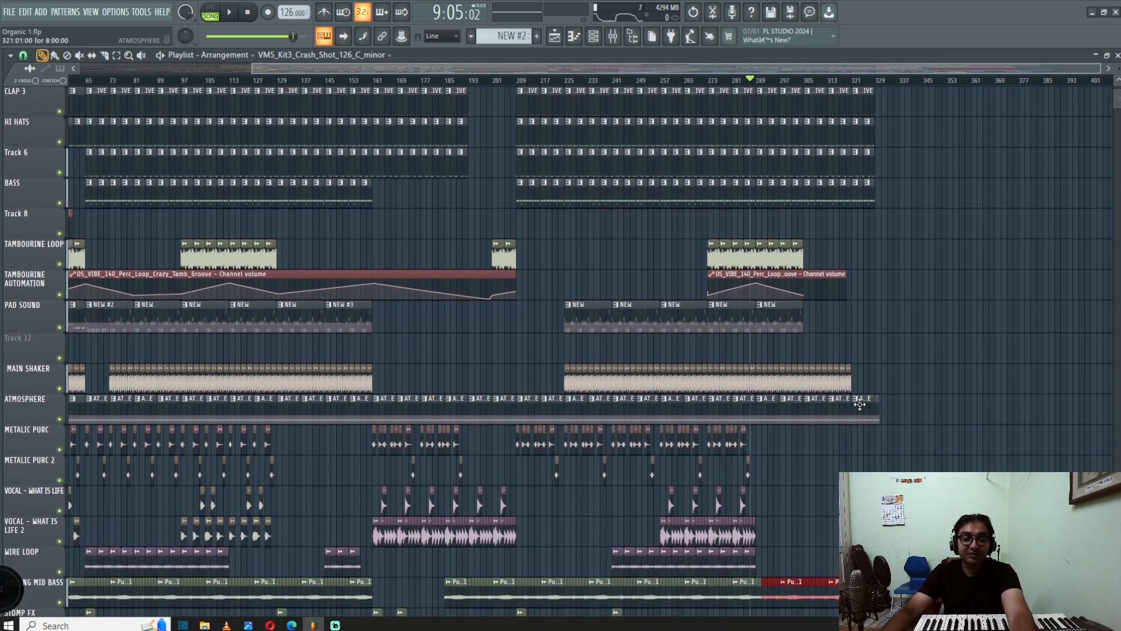
# - Solo the ATMOSPHERE track, audition it briefly near the start of the outro, and unmute all tracks again
pyautogui.rightClick(59, 420)
pyautogui.scroll(3, 658, 533)
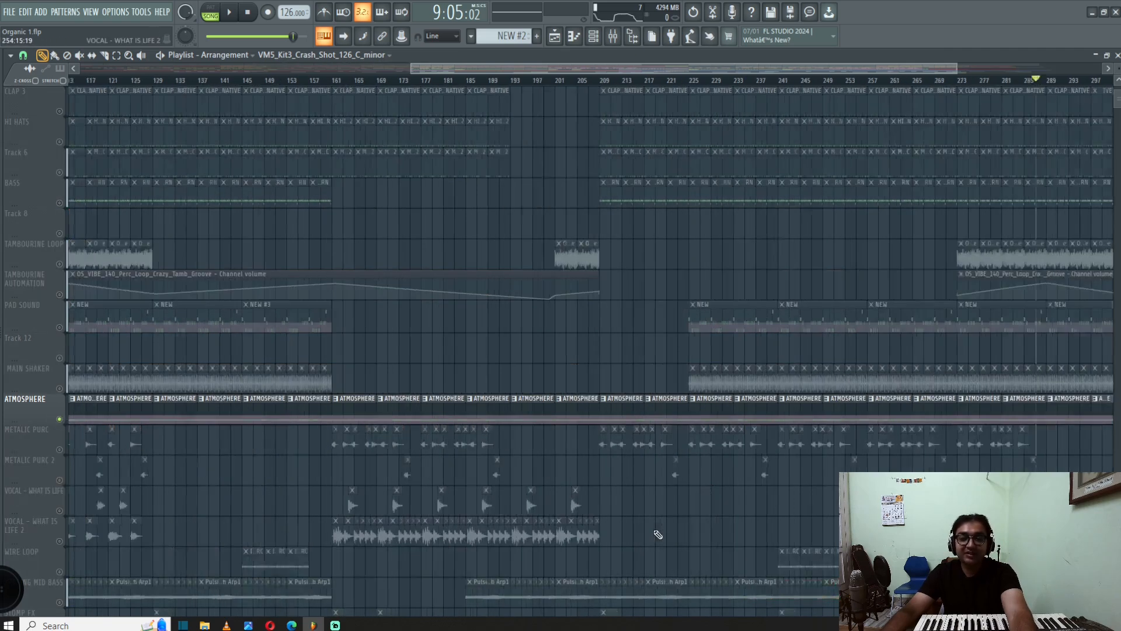
pyautogui.moveTo(936, 510); pyautogui.dragTo(647, 501)
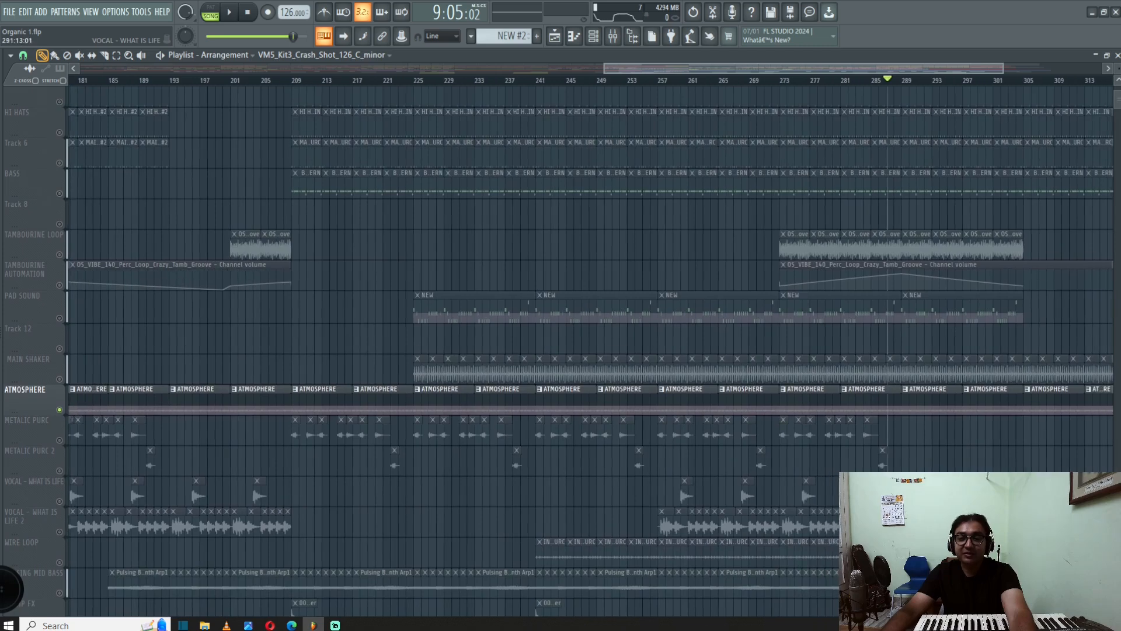
pyautogui.press('space')
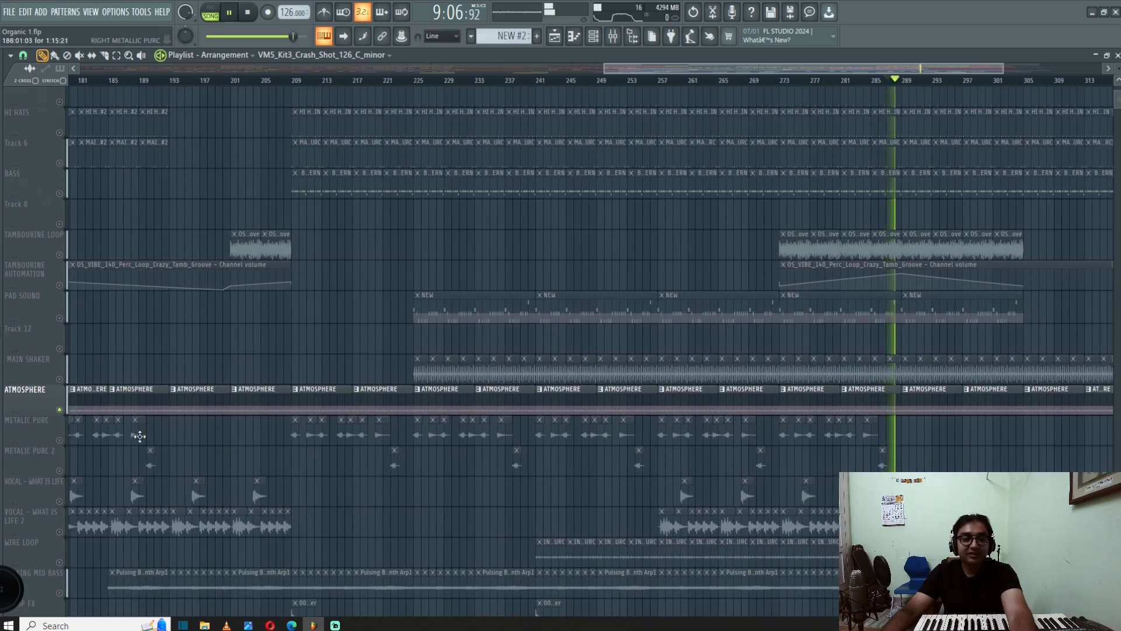
pyautogui.press('space')
pyautogui.rightClick(60, 413)
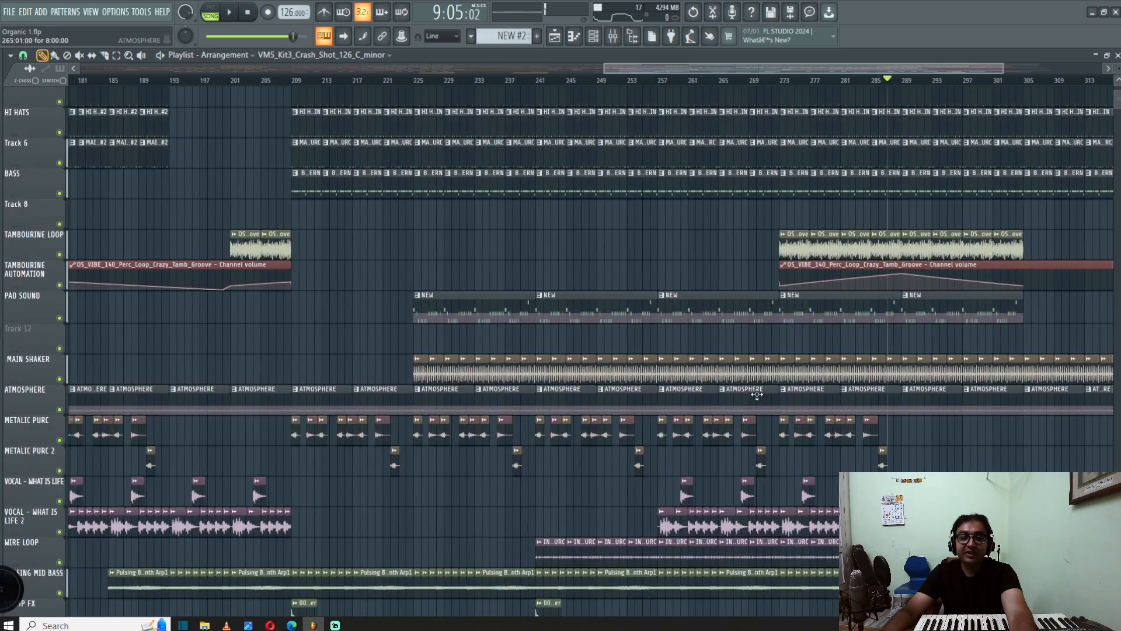
# - Clear the mid bass selection and examine the percussion, effects and automation tracks across the whole arrangement
pyautogui.scroll(-5, 719, 372)
pyautogui.scroll(-3, 415, 257)
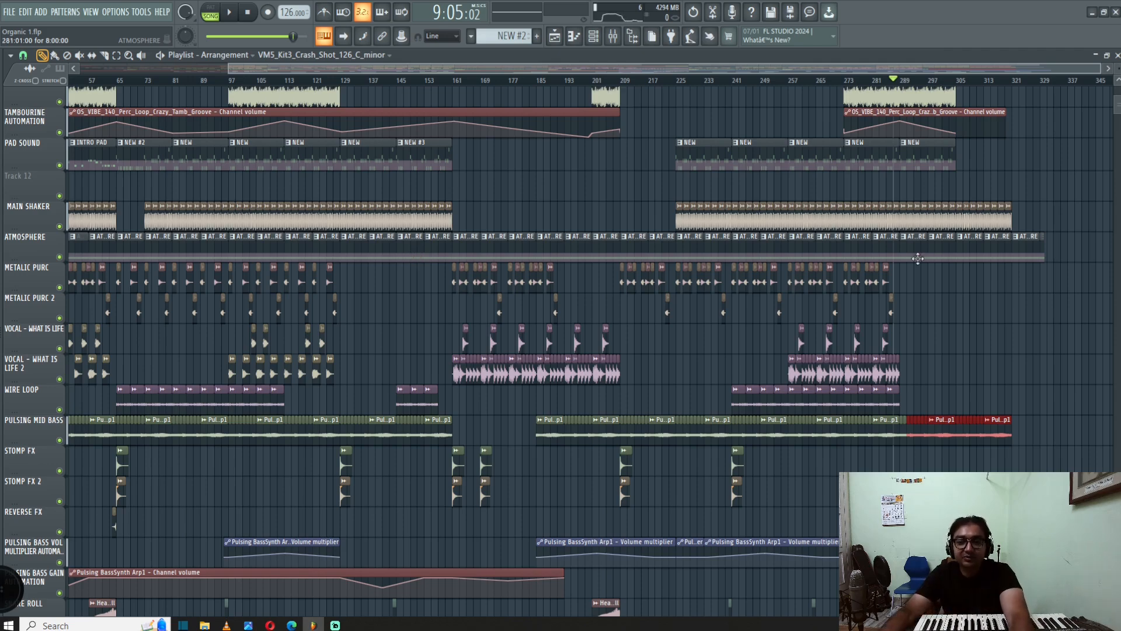
pyautogui.click(1042, 330)
pyautogui.scroll(-9, 1042, 330)
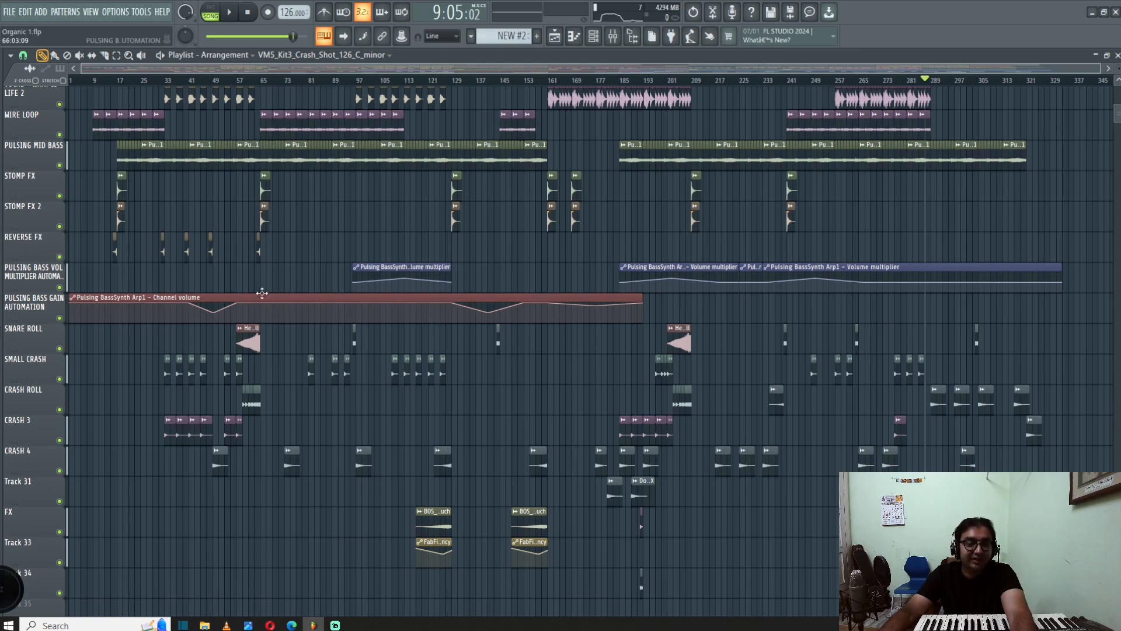
pyautogui.scroll(6, 259, 308)
pyautogui.scroll(11, 259, 308)
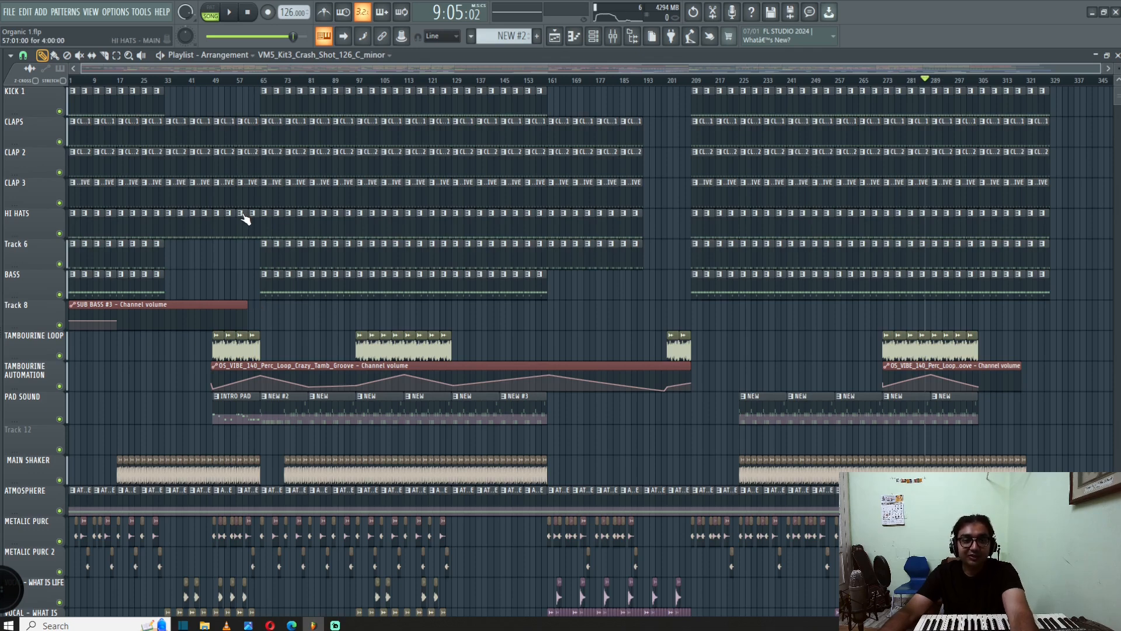
# - Highlight all snare roll, crash and FX clips across the arrangement, including Tracks 31, 33 and 34, and clear the selection
pyautogui.moveTo(1097, 531); pyautogui.dragTo(947, 403)
pyautogui.moveTo(947, 403); pyautogui.dragTo(56, 222)
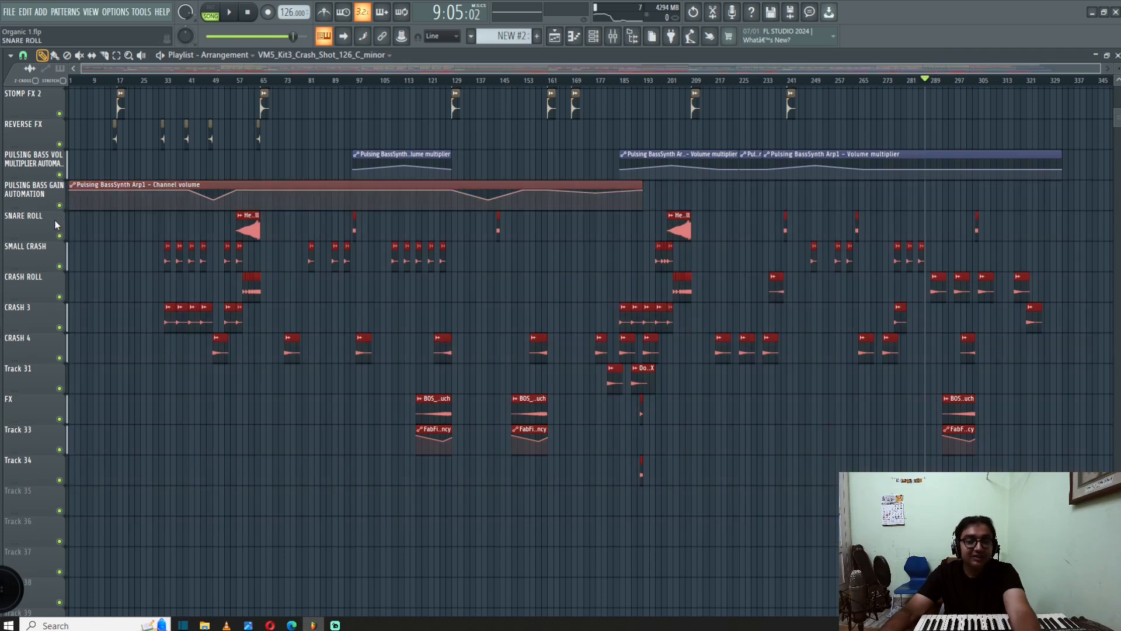
pyautogui.keyDown('ctrl'); pyautogui.click(247, 444); pyautogui.keyUp('ctrl')
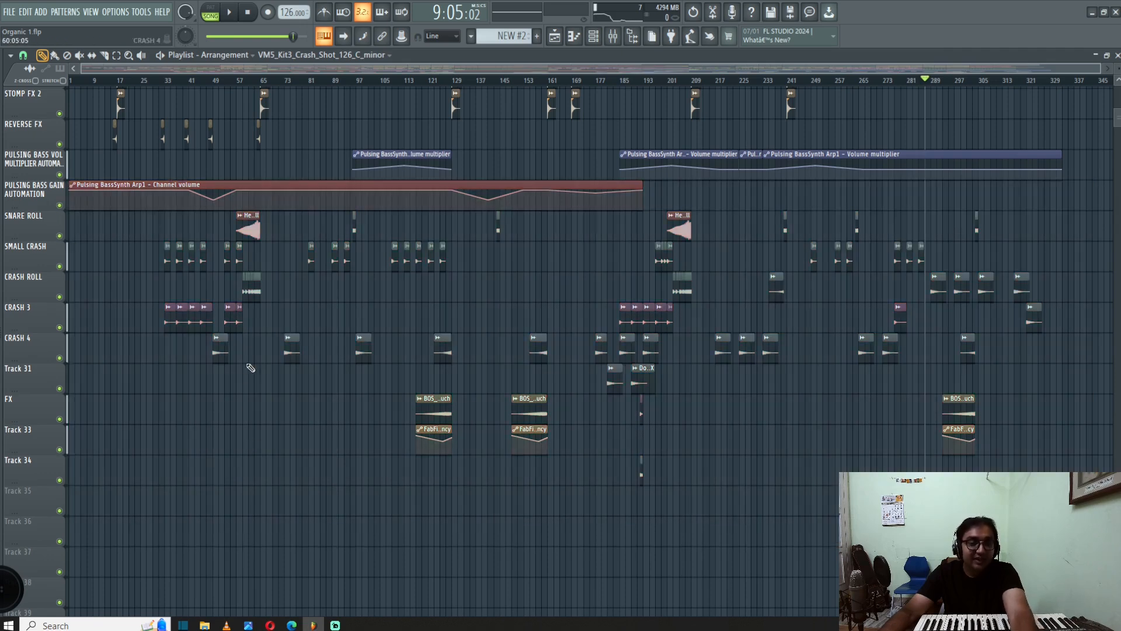
# - Highlight the sweep clips around bar 193 and the outro riser with its FabFilter Pro-Q 3 automation, and examine them
pyautogui.moveTo(672, 421); pyautogui.dragTo(655, 346)
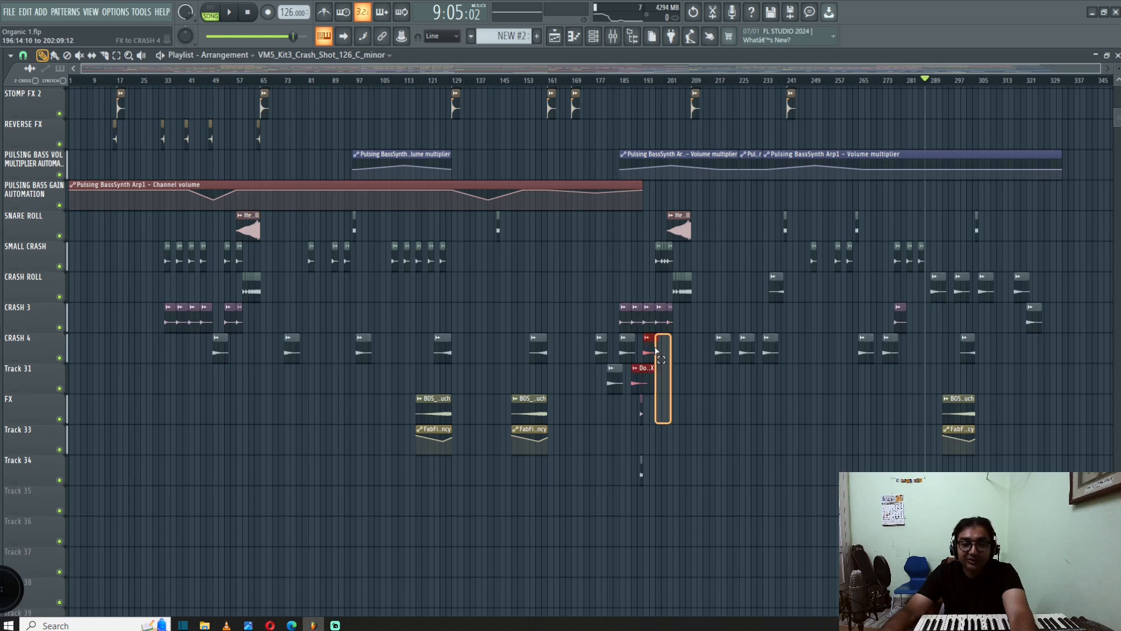
pyautogui.moveTo(1032, 468); pyautogui.dragTo(942, 411)
pyautogui.scroll(5, 973, 418)
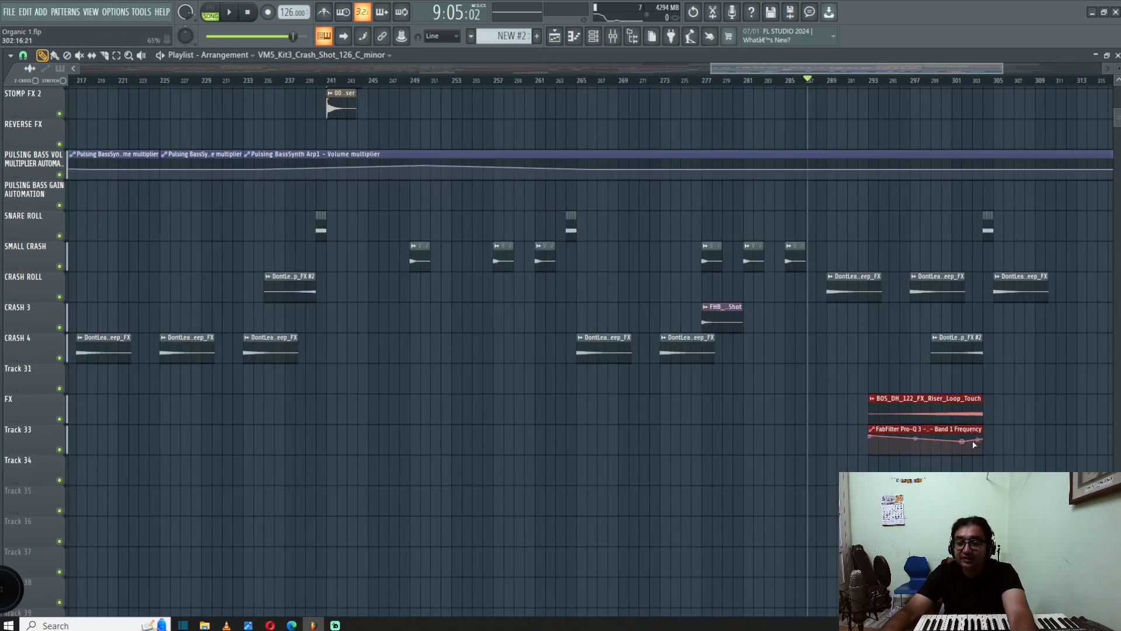
pyautogui.scroll(-6, 957, 418)
pyautogui.scroll(3, 993, 397)
pyautogui.scroll(1, 1005, 382)
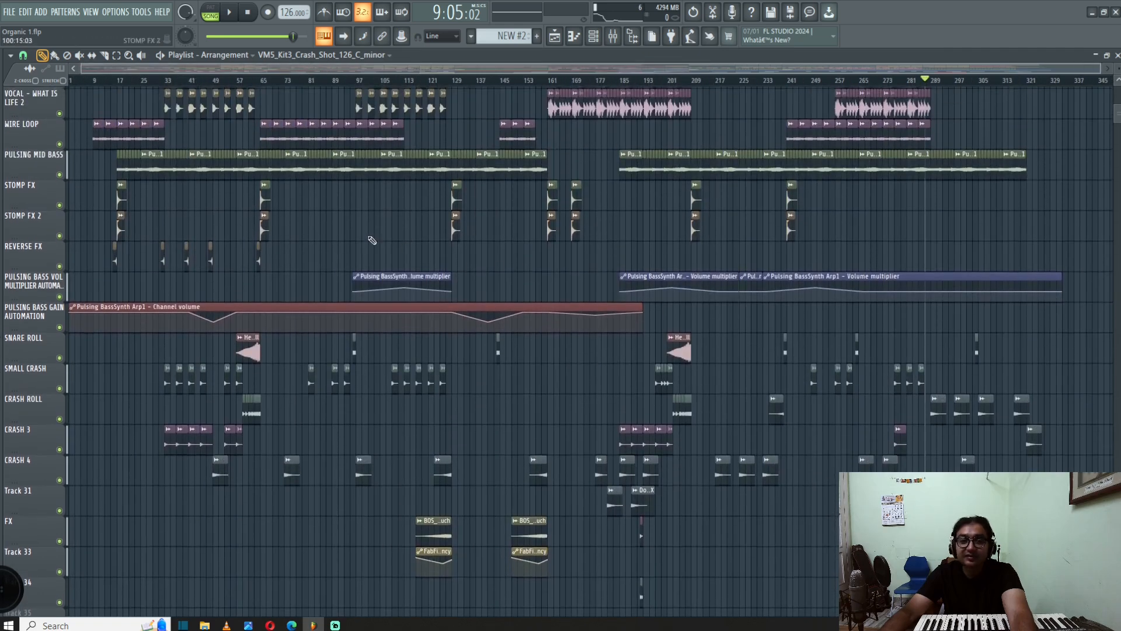
# - View the mixer tracks, return to the playlist and reset the playback position to the song's start
pyautogui.press('F9')
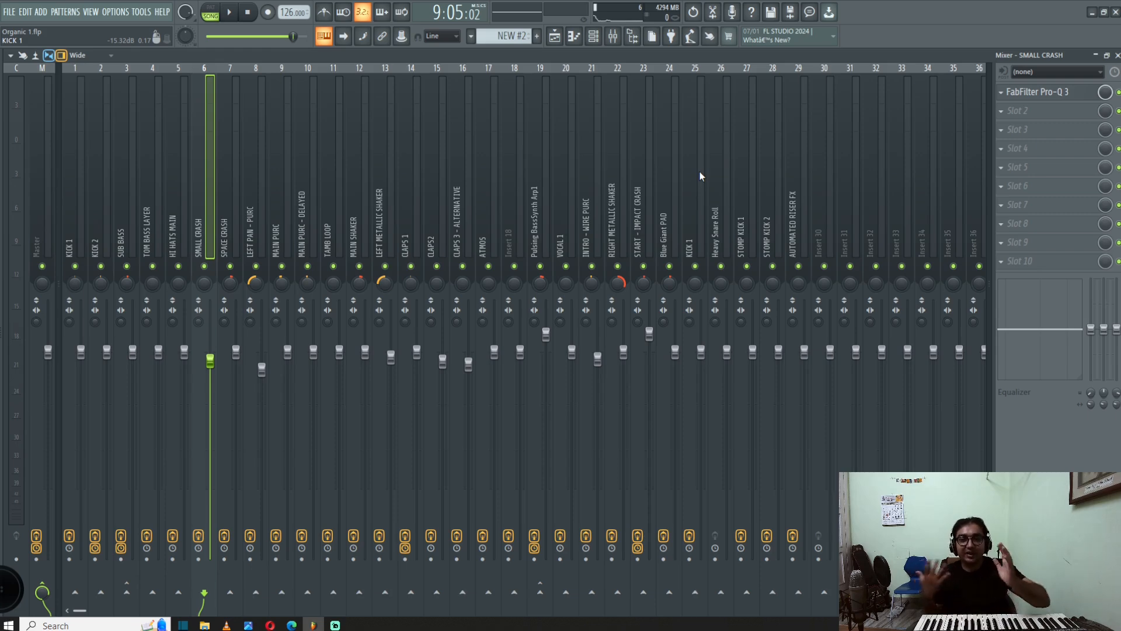
pyautogui.click(555, 36)
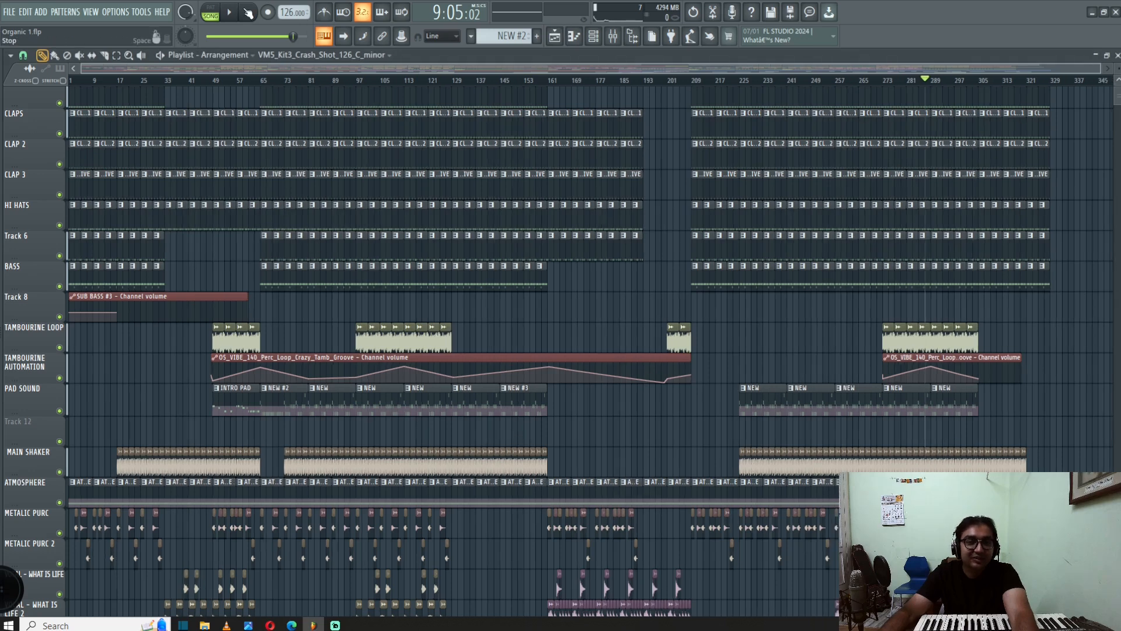
pyautogui.click(246, 13)
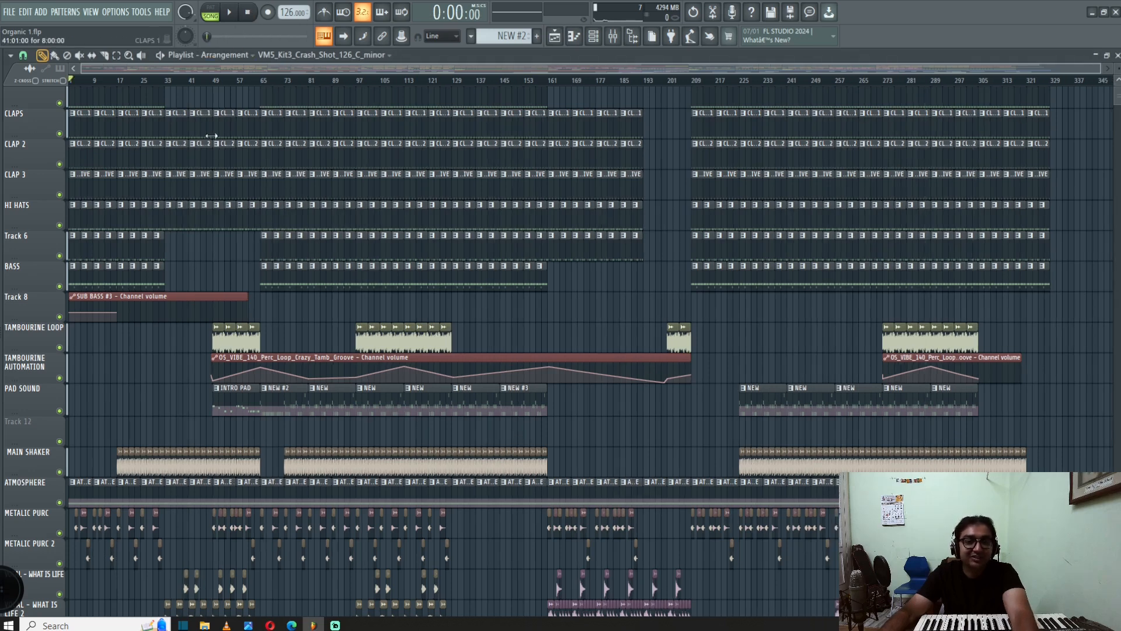
# - Review the full arrangement from the kick and claps down to the bass automation tracks
pyautogui.scroll(1, 227, 284)
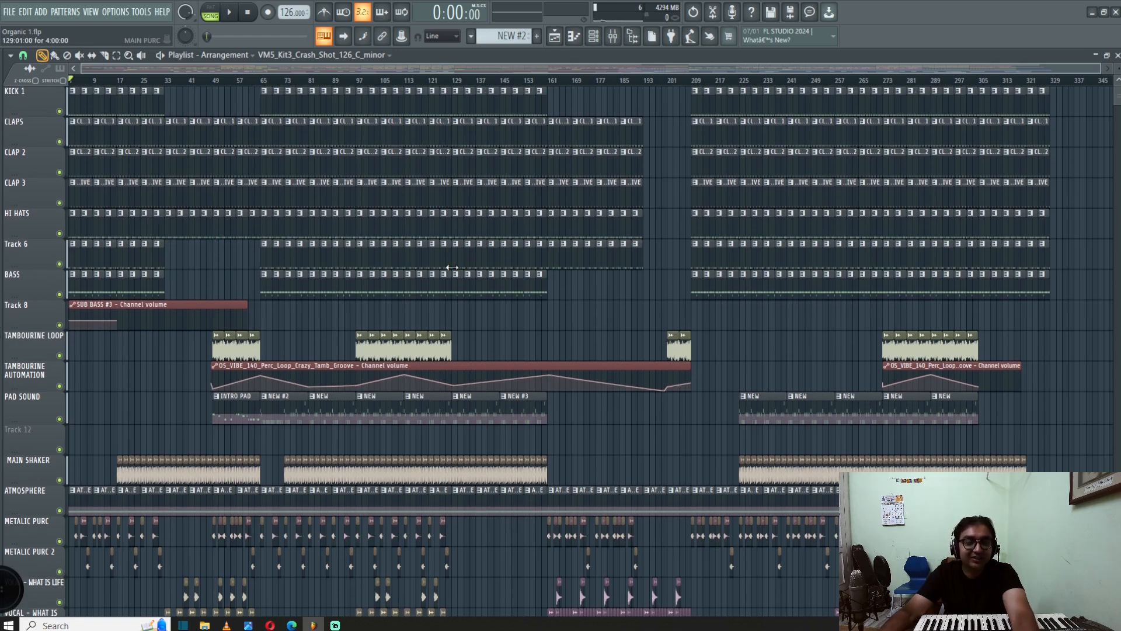
pyautogui.scroll(-5, 467, 409)
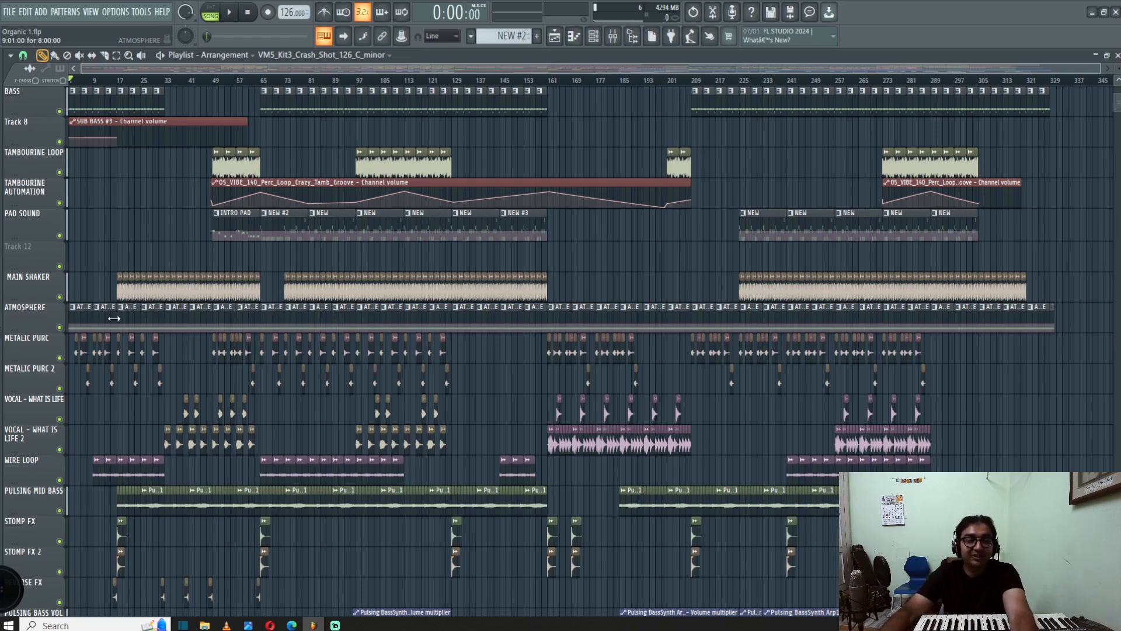
pyautogui.scroll(3, 200, 409)
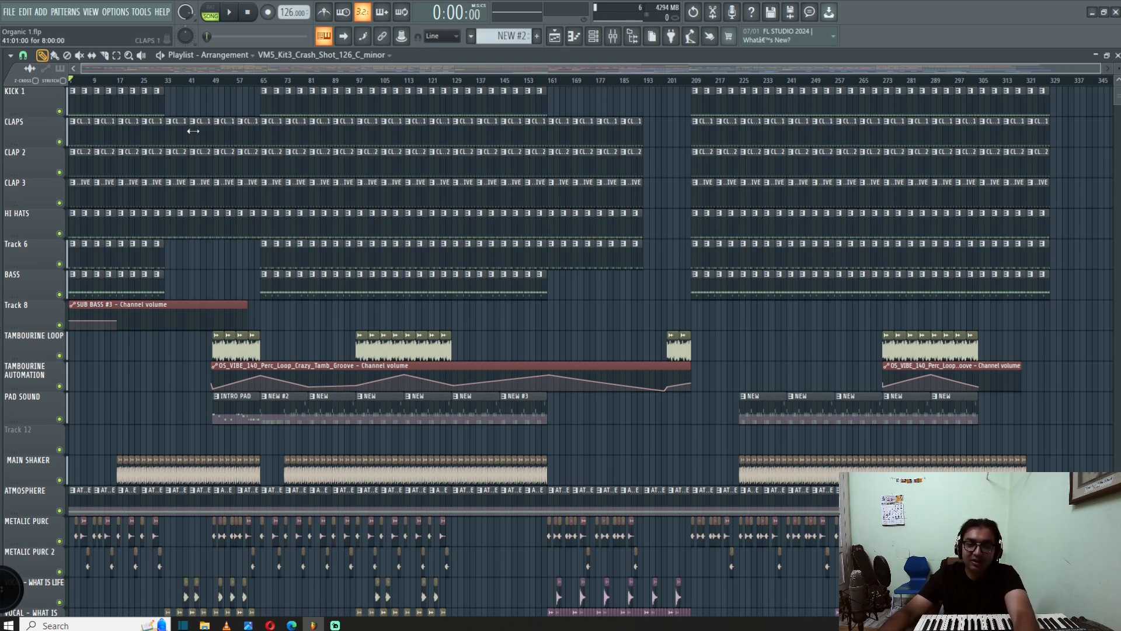
pyautogui.scroll(-4, 194, 132)
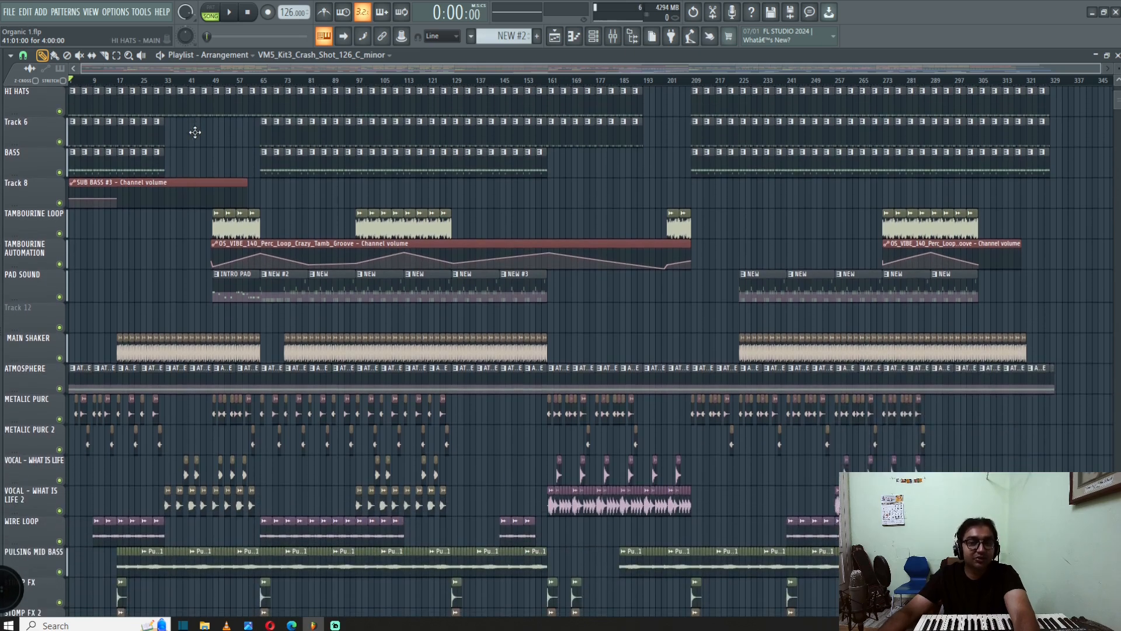
pyautogui.scroll(-4, 195, 133)
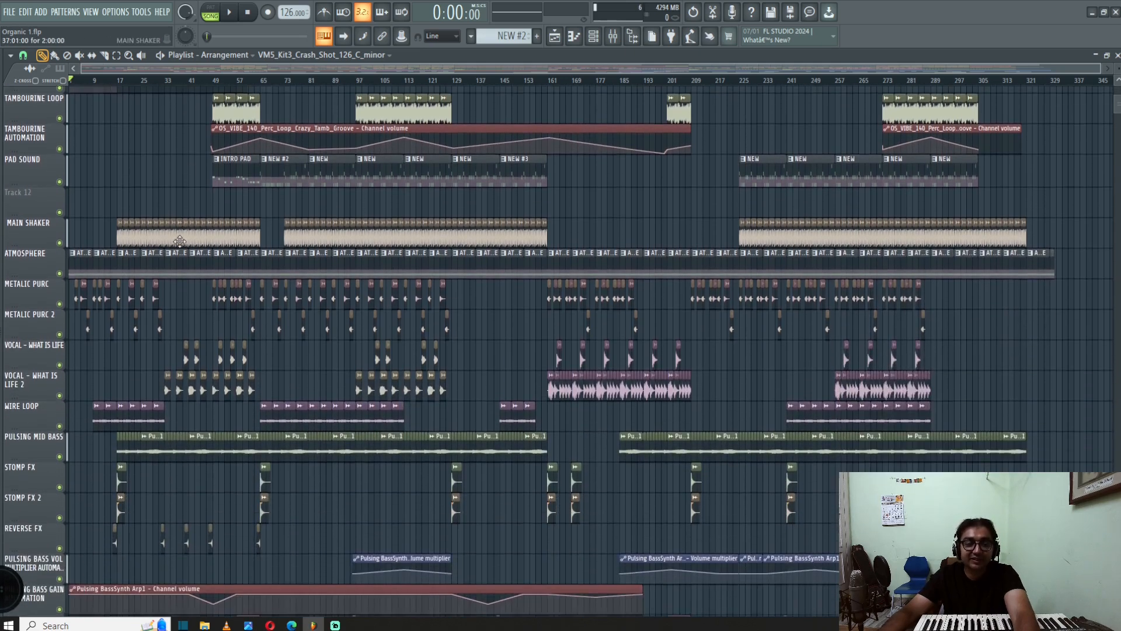
# - Look over the remaining percussion, vocal, FX and crash tracks in the playlist, and return to the drum tracks
pyautogui.scroll(-5, 180, 241)
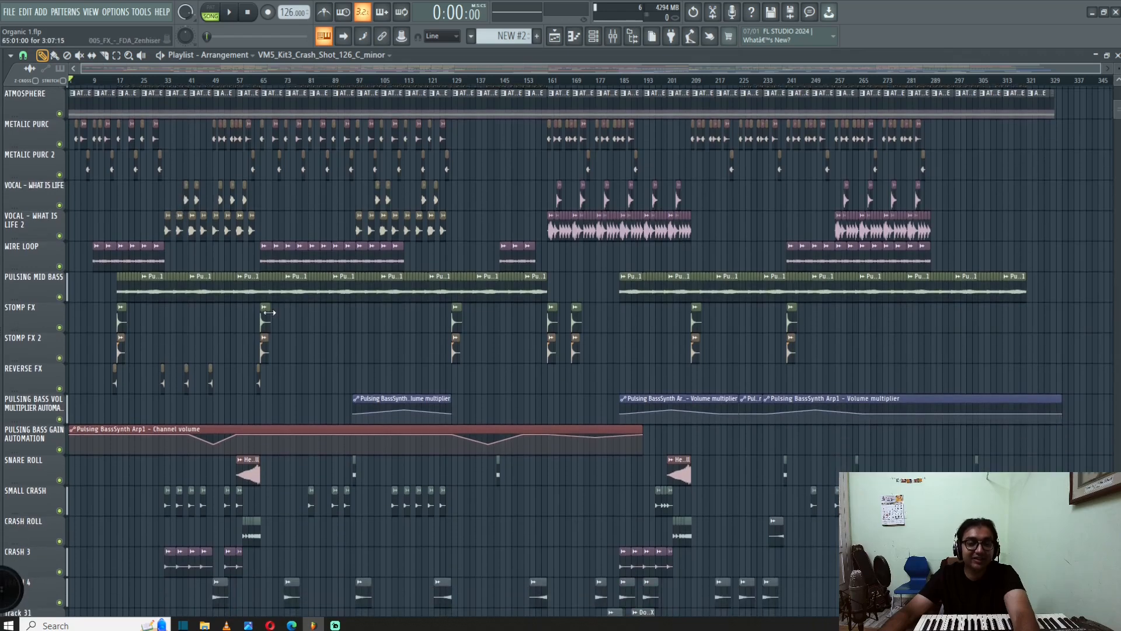
pyautogui.scroll(-4, 268, 310)
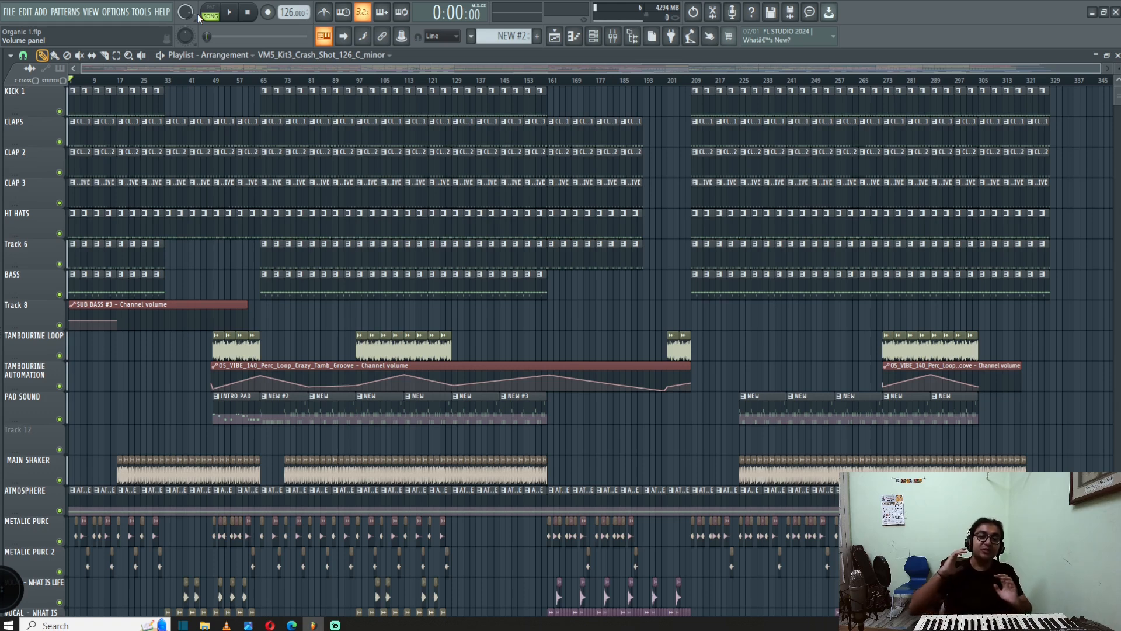
pyautogui.click(209, 14)
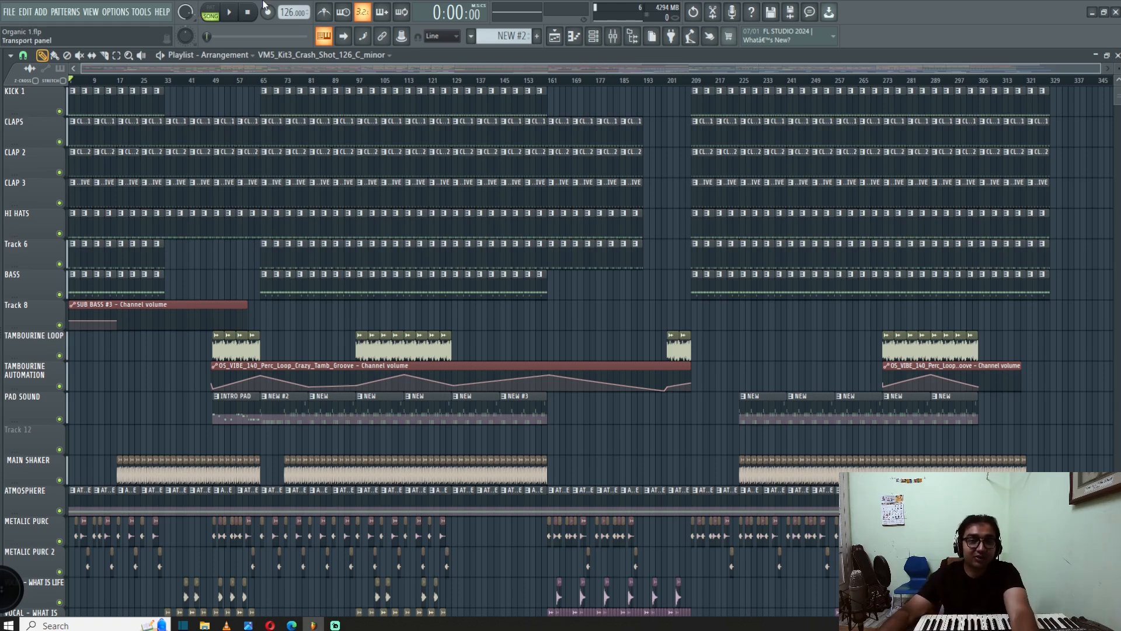
pyautogui.scroll(-1, 347, 181)
pyautogui.scroll(-10, 346, 181)
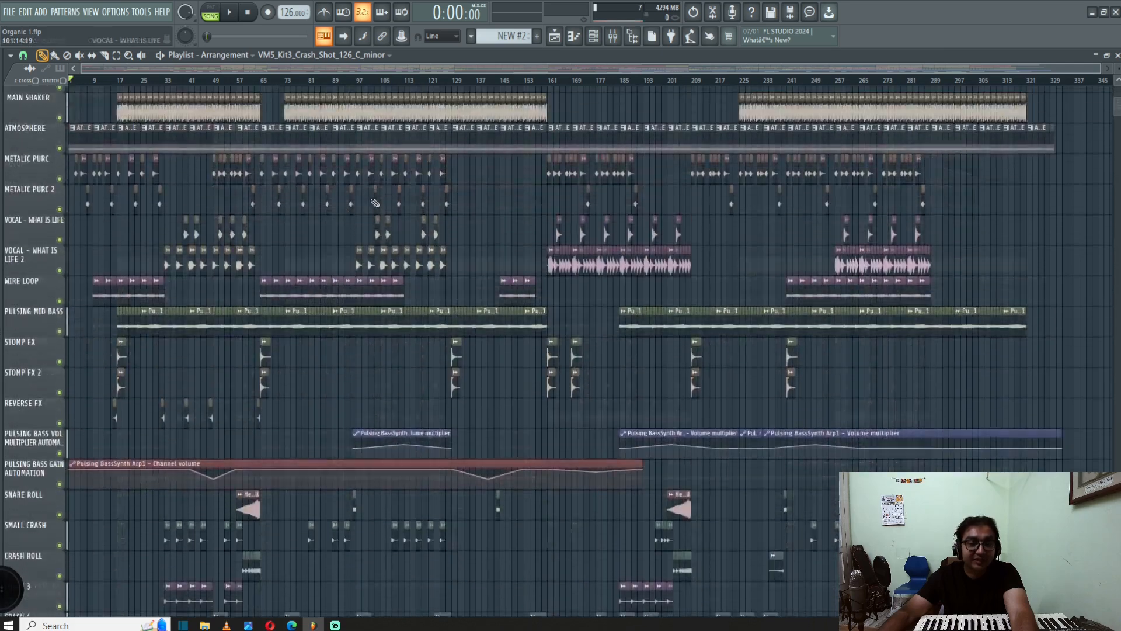
pyautogui.scroll(7, 237, 91)
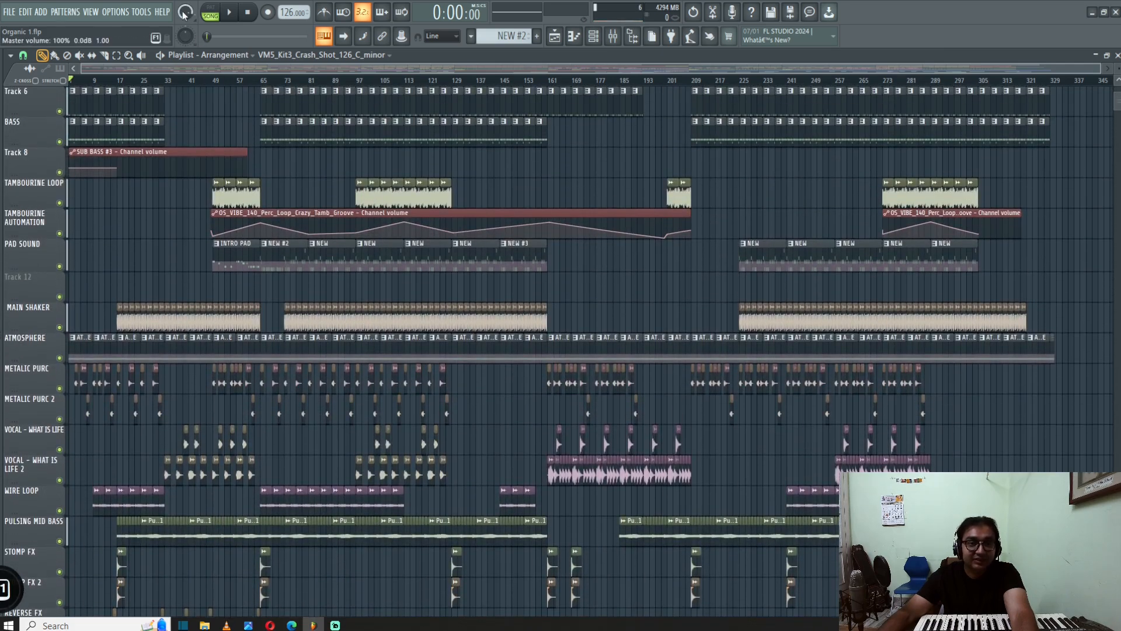
pyautogui.scroll(5, 216, 98)
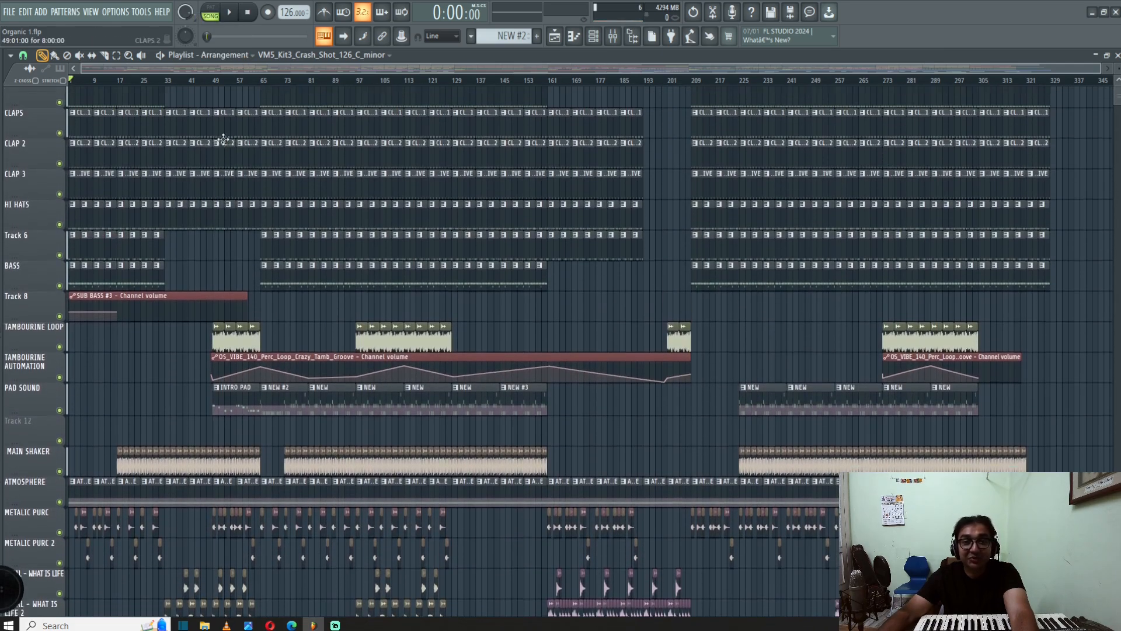